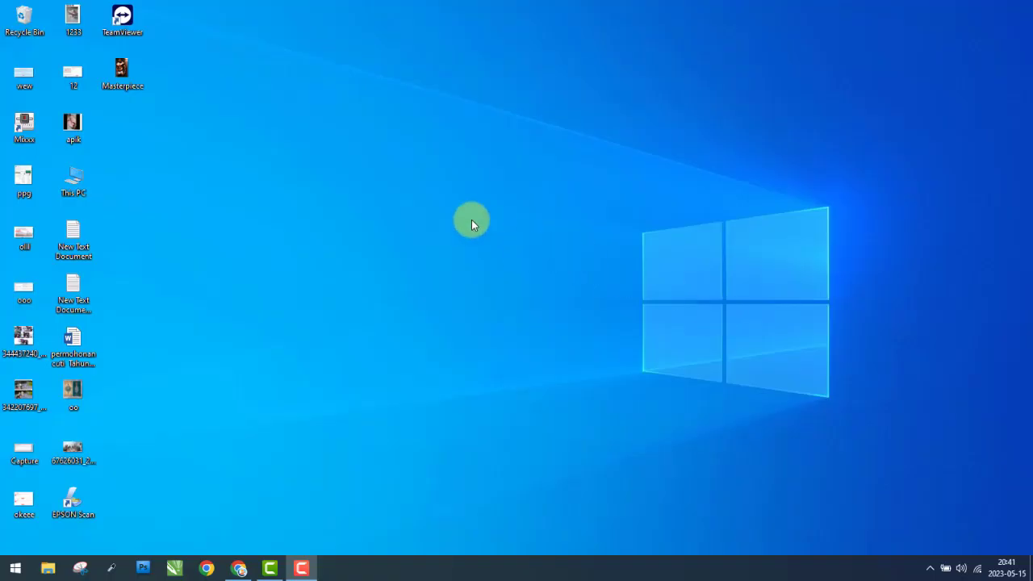
Refresh the desktop twice, then open File Explorer at This PC.
{"action": "right_click", "coordinate": [442, 164]}
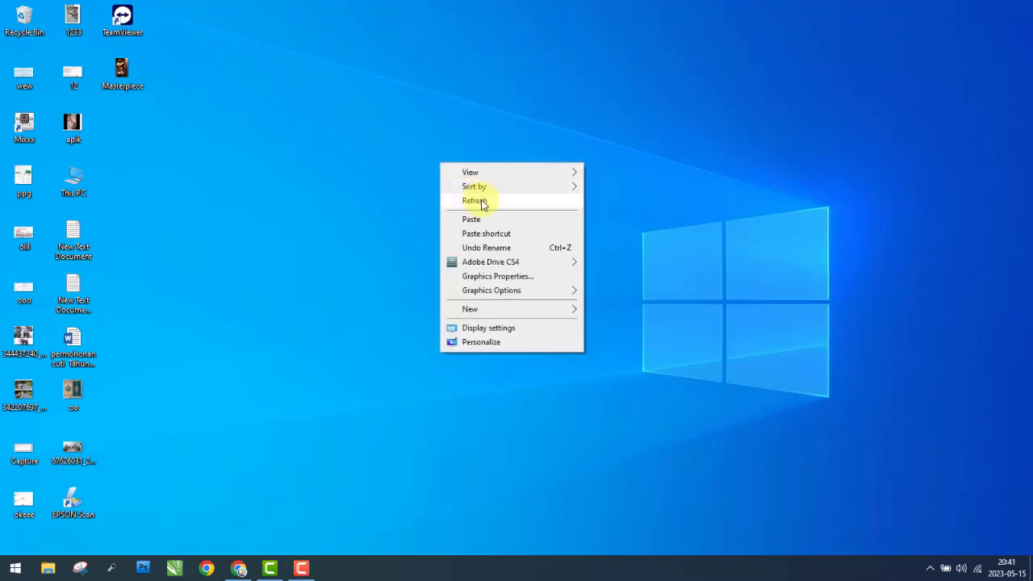
{"action": "left_click", "coordinate": [485, 201]}
{"action": "right_click", "coordinate": [316, 181]}
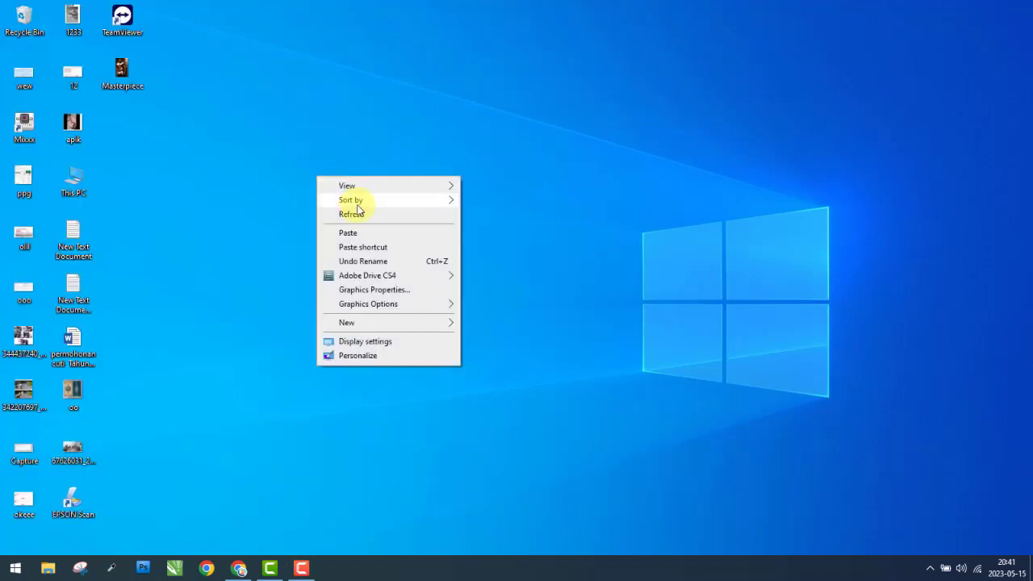
{"action": "left_click", "coordinate": [369, 213]}
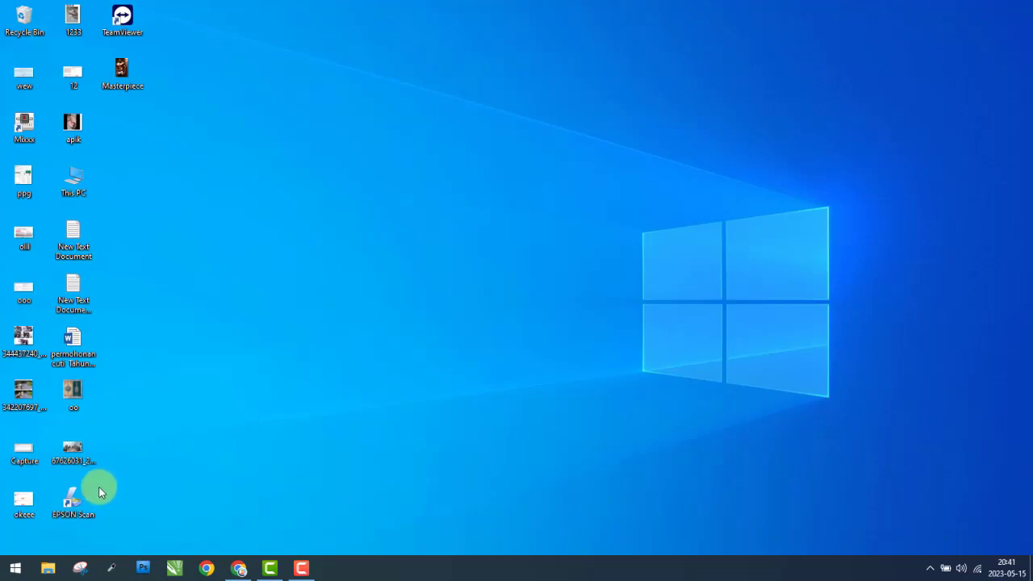
{"action": "left_click", "coordinate": [48, 569]}
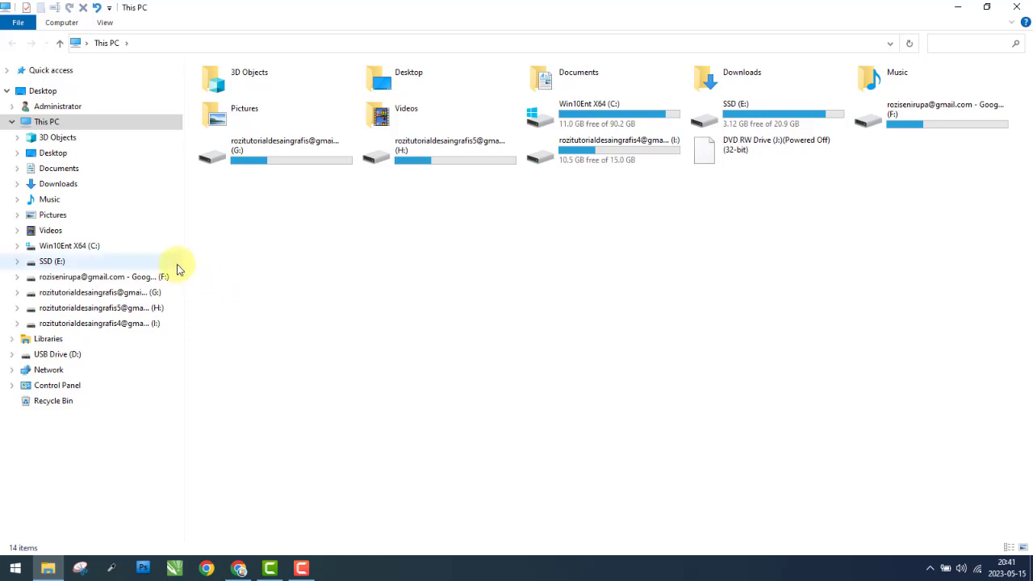
{"action": "mouse_move", "coordinate": [89, 260]}
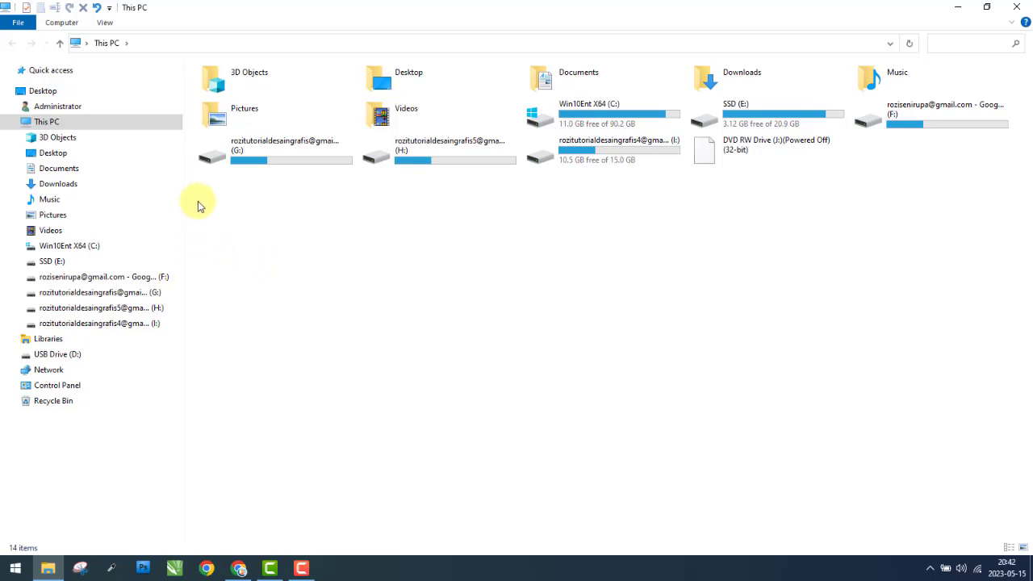
{"action": "mouse_move", "coordinate": [52, 261]}
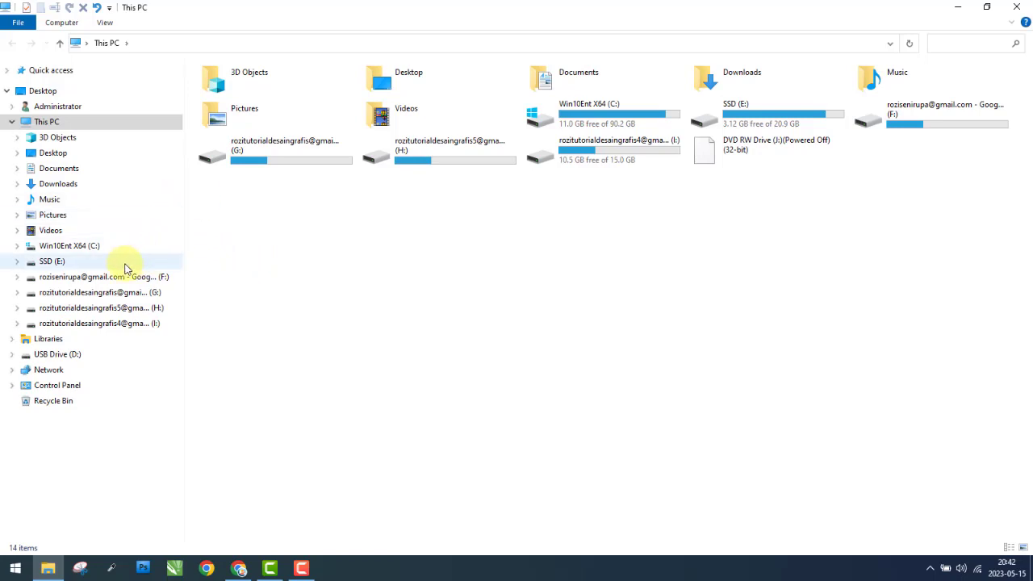
Preview the WDF-89 image from SSD (E:) > Thumbnail, then close the preview.
{"action": "left_click", "coordinate": [125, 266]}
{"action": "double_click", "coordinate": [712, 96]}
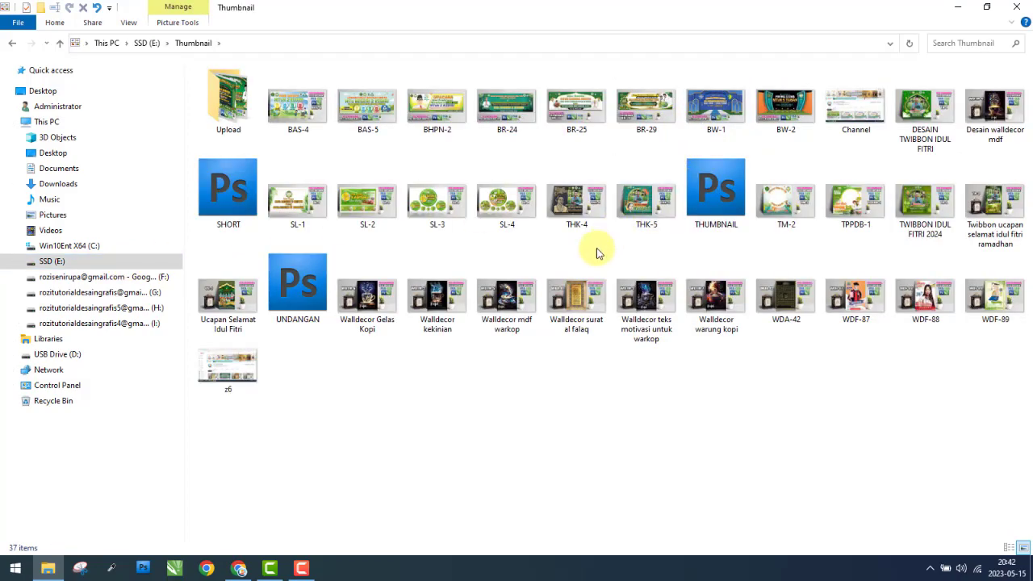
{"action": "left_click", "coordinate": [976, 305]}
{"action": "double_click", "coordinate": [976, 304]}
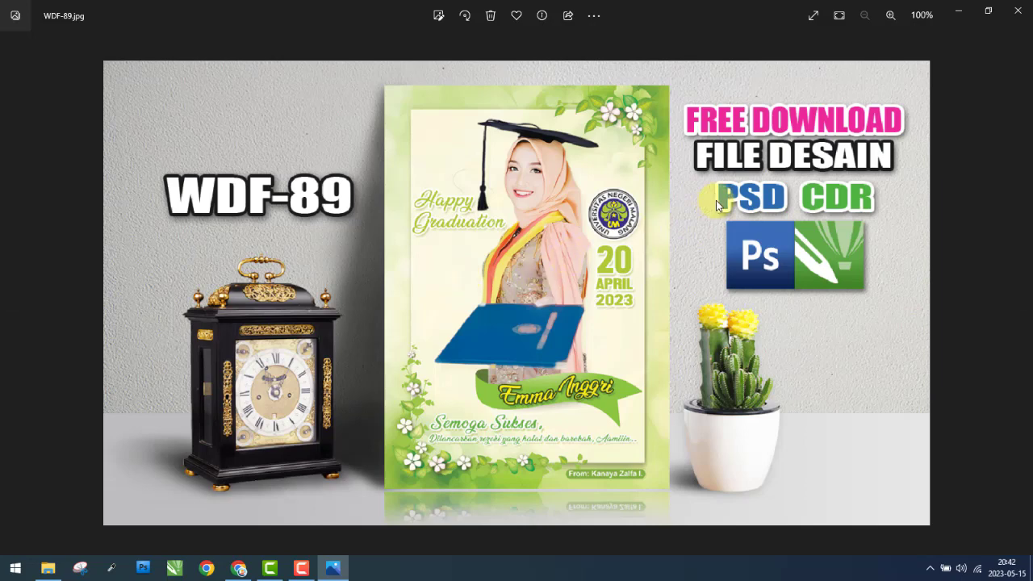
{"action": "left_click", "coordinate": [1019, 16]}
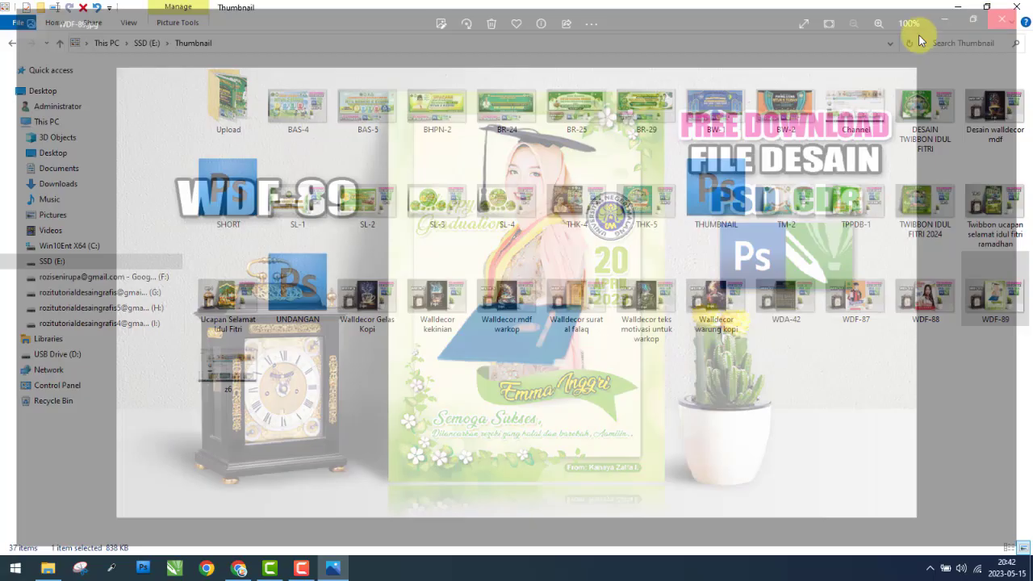
Navigate to SSD (E:) > Desain > WDF-89 > WDF-89P.
{"action": "left_click", "coordinate": [132, 261]}
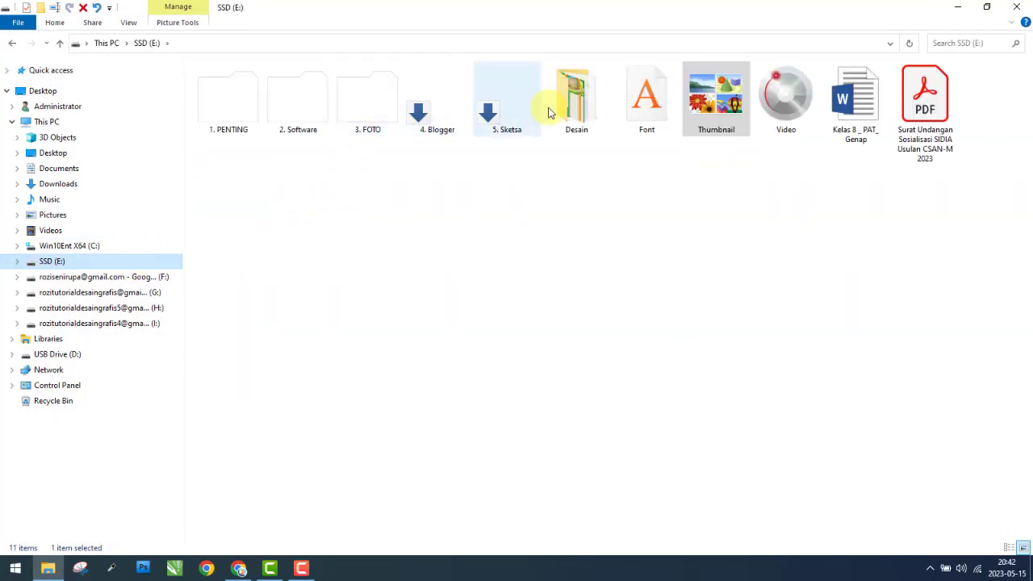
{"action": "double_click", "coordinate": [597, 110]}
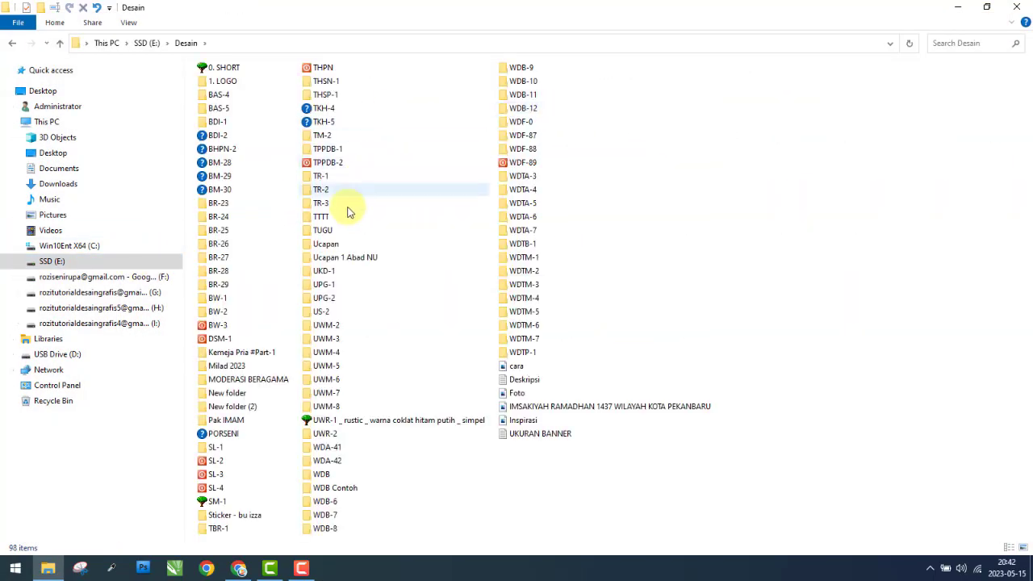
{"action": "double_click", "coordinate": [523, 162]}
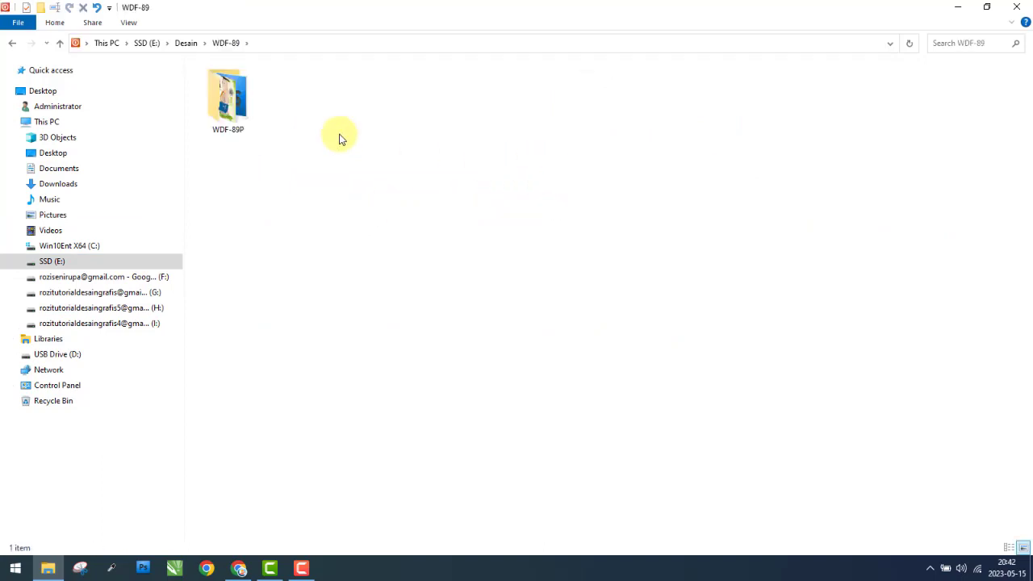
{"action": "double_click", "coordinate": [228, 101]}
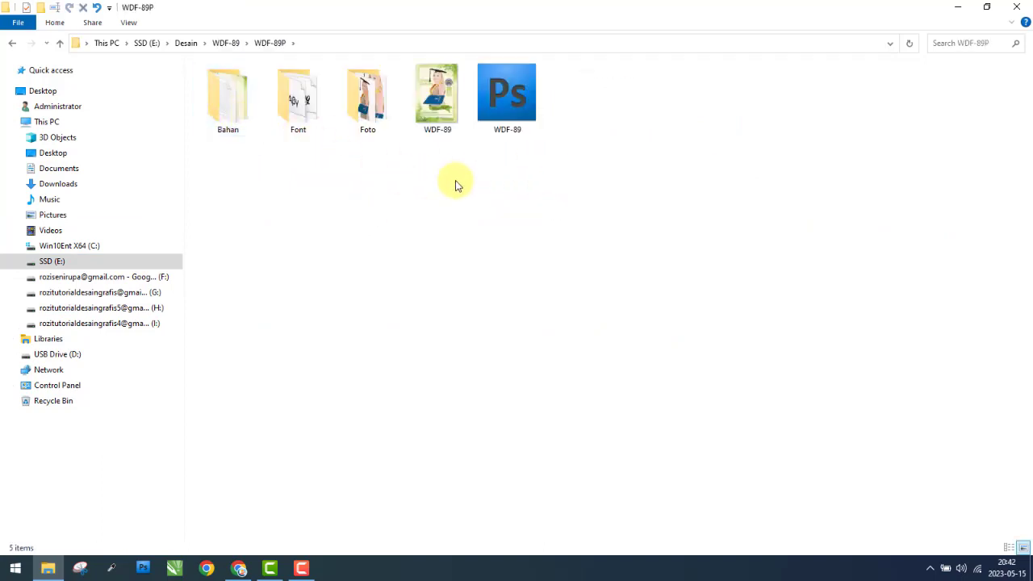
{"action": "left_click", "coordinate": [515, 99]}
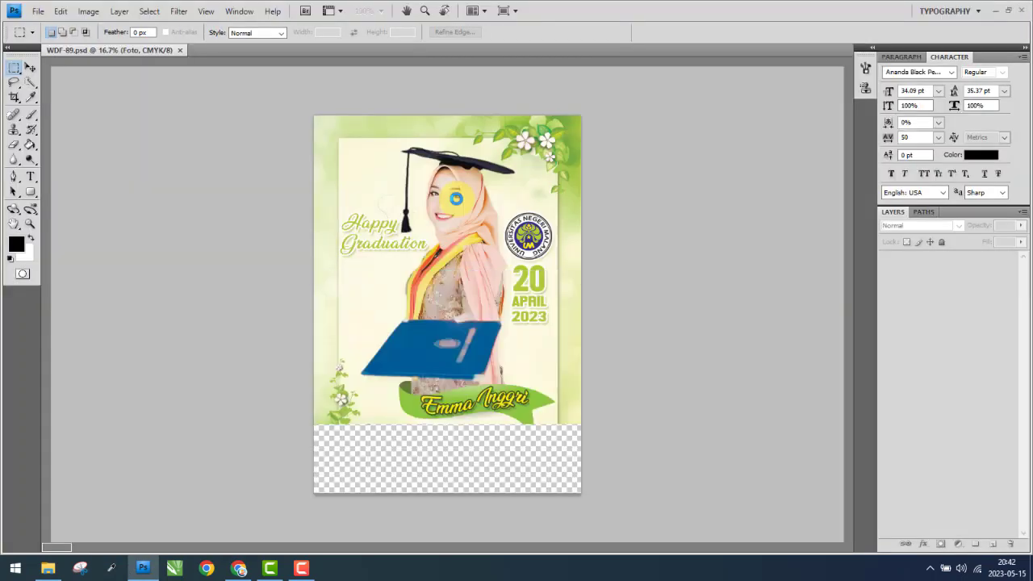
{"action": "left_click", "coordinate": [31, 71]}
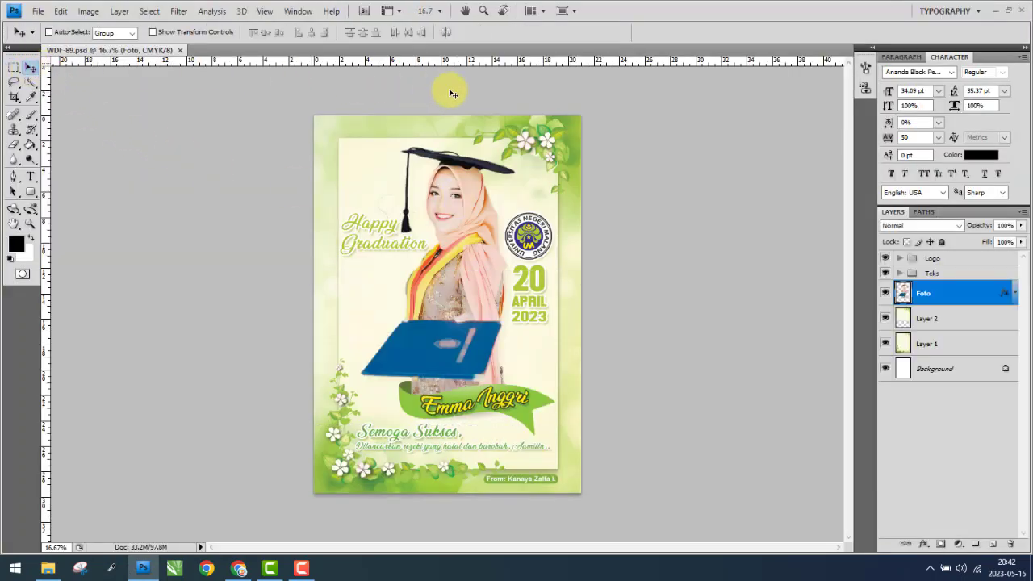
{"action": "left_click", "coordinate": [88, 13]}
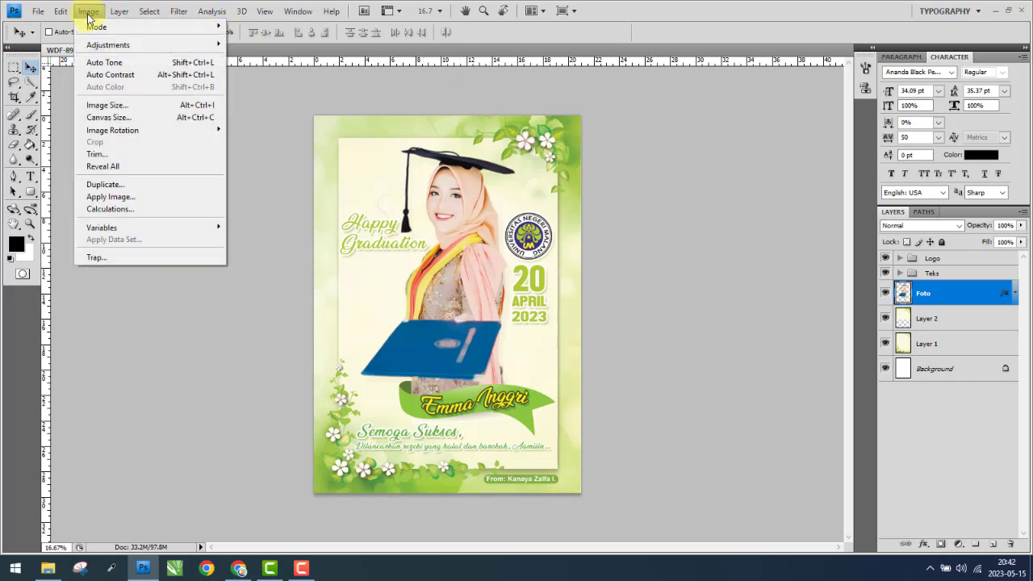
{"action": "mouse_move", "coordinate": [96, 26]}
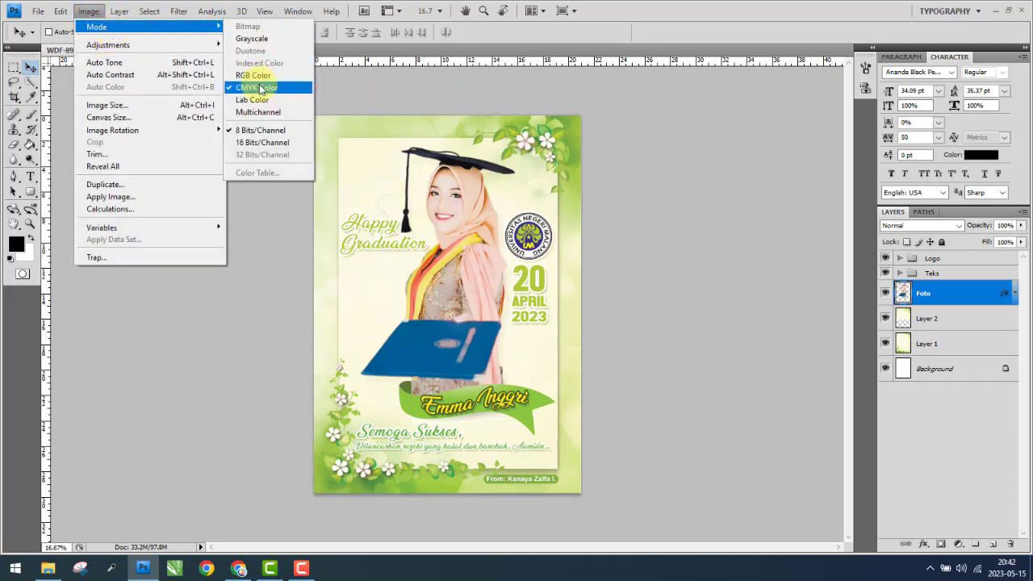
{"action": "left_click", "coordinate": [151, 106]}
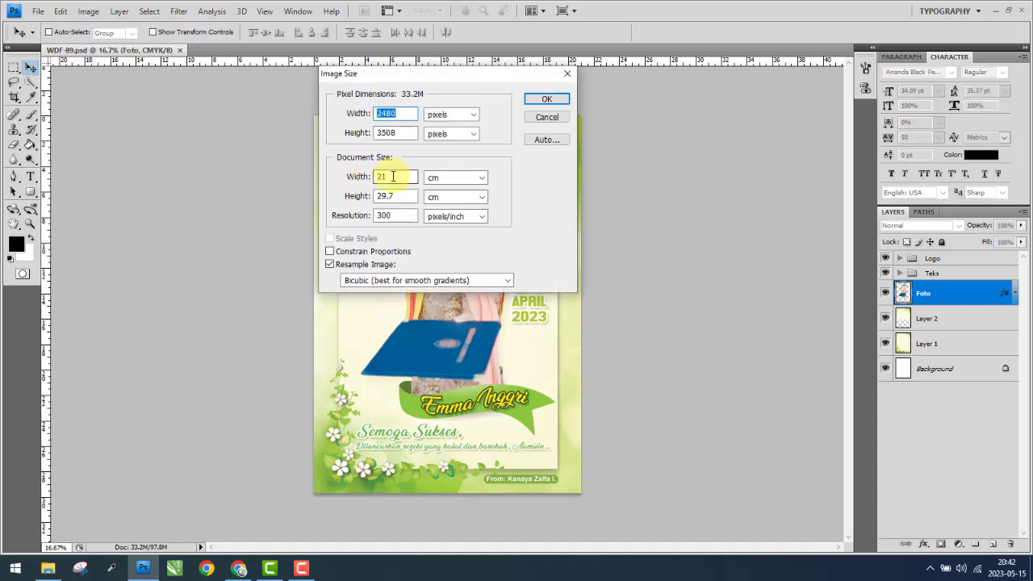
{"action": "left_click", "coordinate": [393, 176]}
{"action": "double_click", "coordinate": [392, 176]}
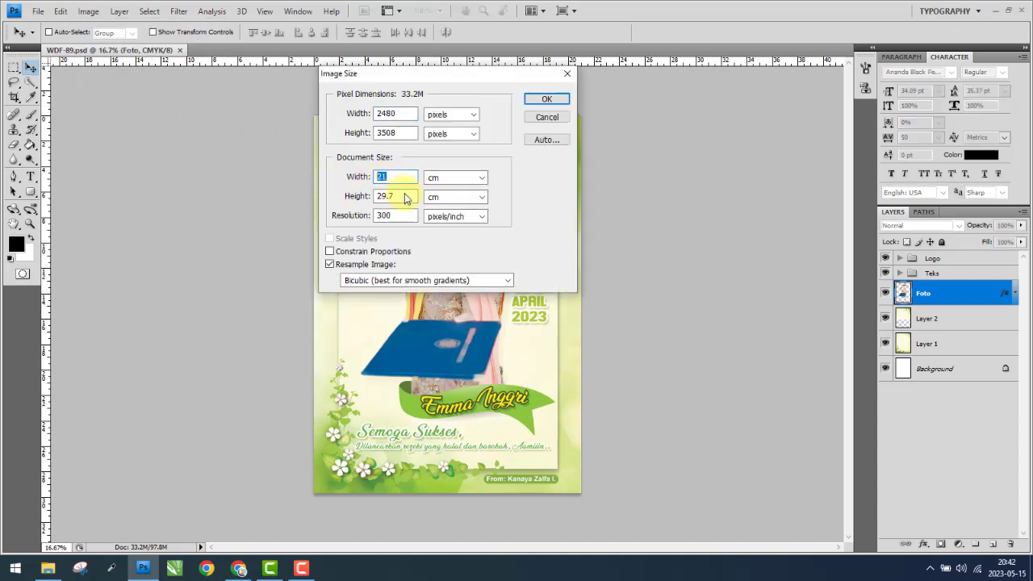
{"action": "key", "text": "Tab"}
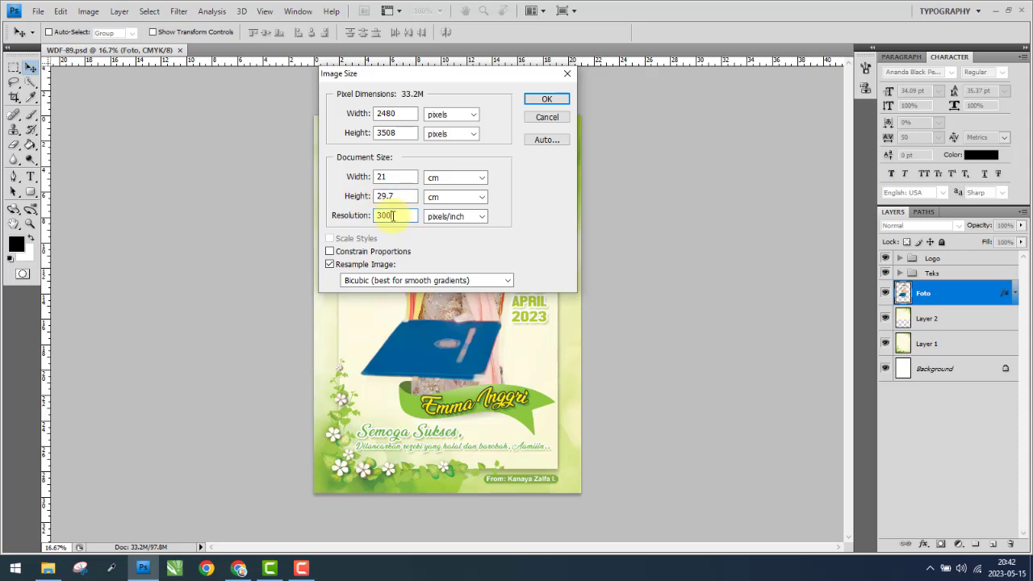
{"action": "double_click", "coordinate": [393, 216]}
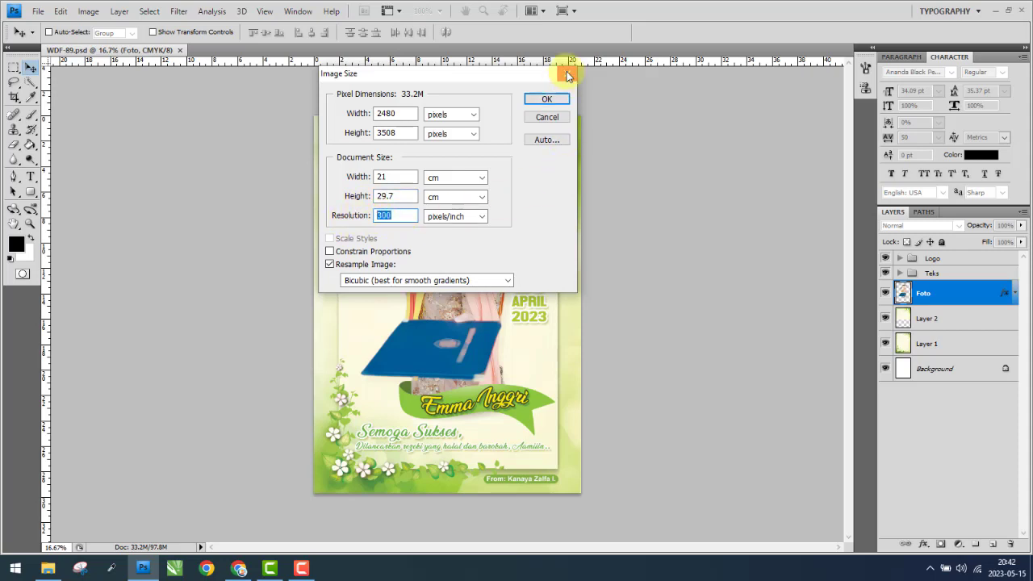
{"action": "left_click", "coordinate": [567, 75]}
{"action": "left_click", "coordinate": [900, 275]}
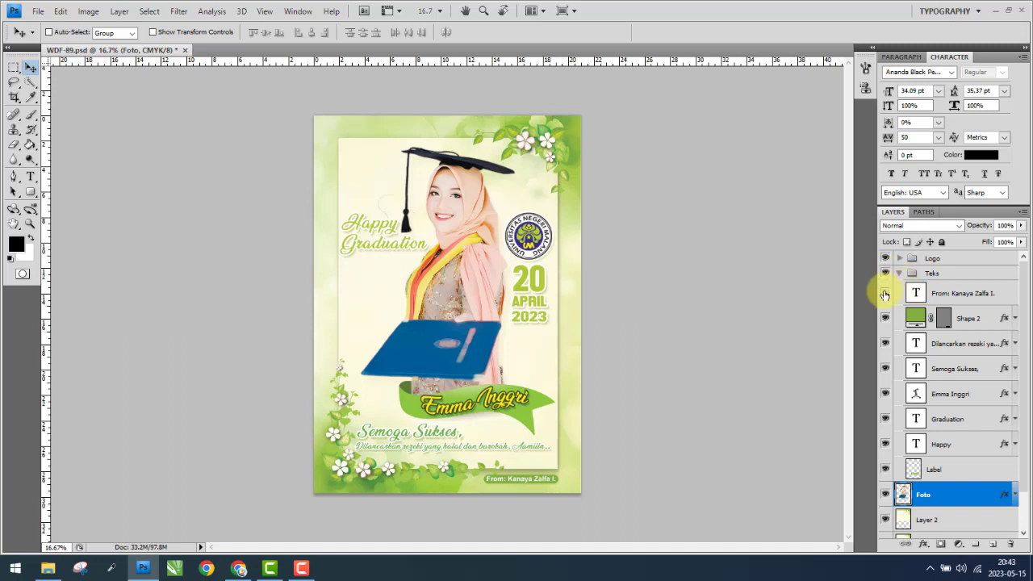
{"action": "left_click", "coordinate": [885, 294]}
{"action": "left_click", "coordinate": [899, 272]}
{"action": "left_click", "coordinate": [898, 258]}
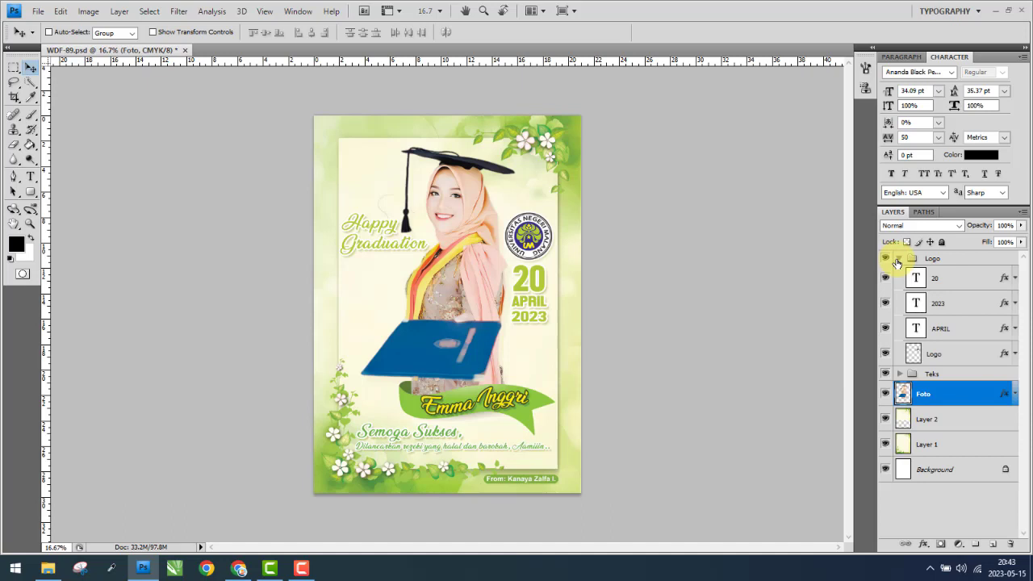
{"action": "left_click", "coordinate": [897, 259]}
{"action": "left_click", "coordinate": [885, 294]}
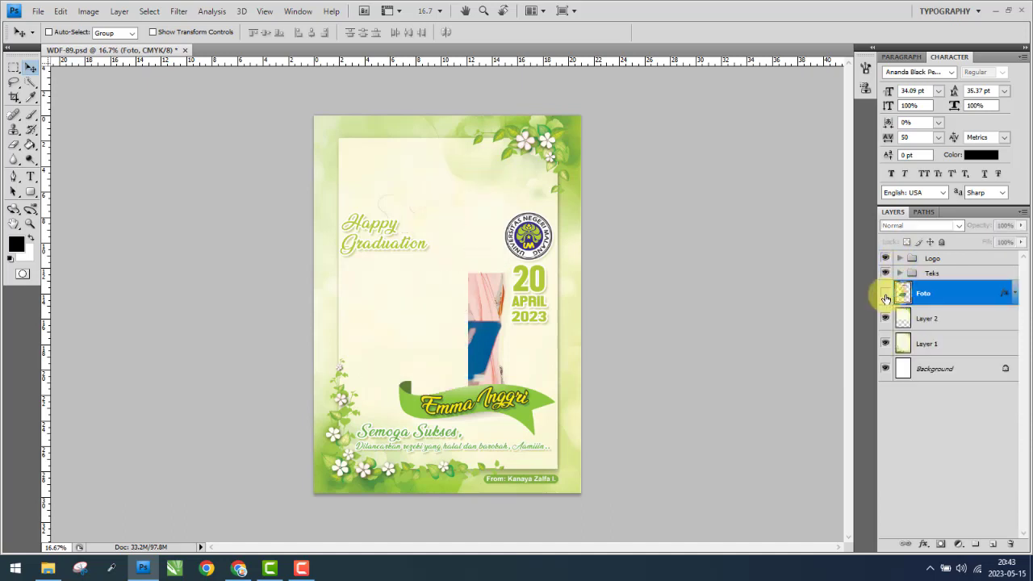
{"action": "left_click", "coordinate": [885, 294]}
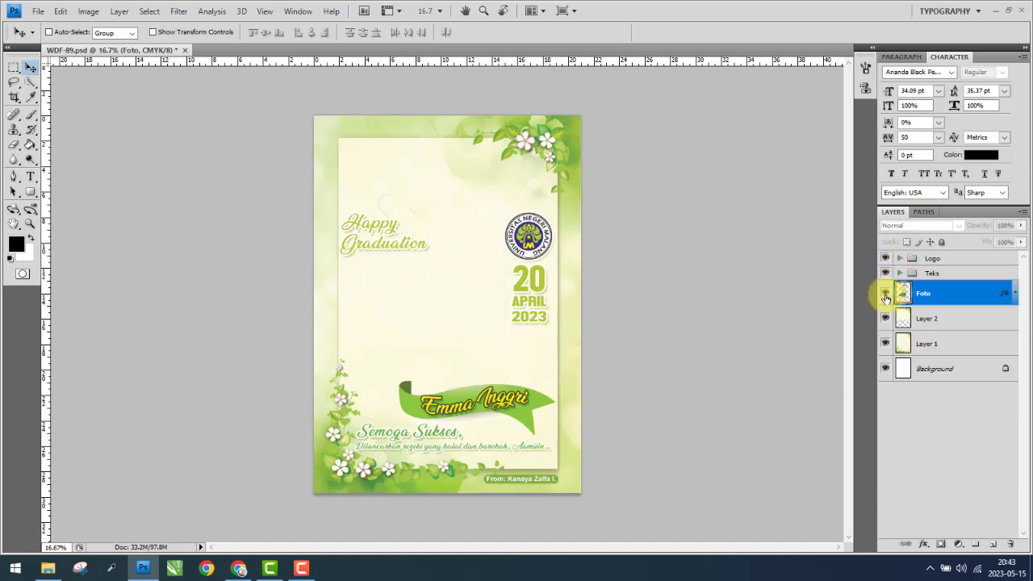
{"action": "left_click", "coordinate": [1022, 15]}
Answer the save prompt, then create a new WDF-89C folder beside WDF-89P.
{"action": "left_click", "coordinate": [520, 220]}
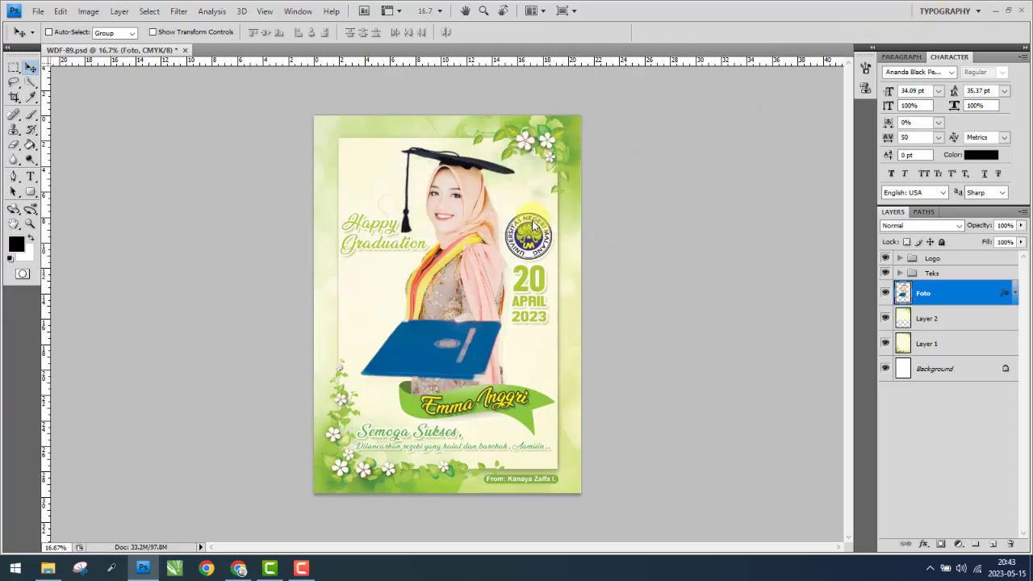
{"action": "left_click", "coordinate": [295, 208]}
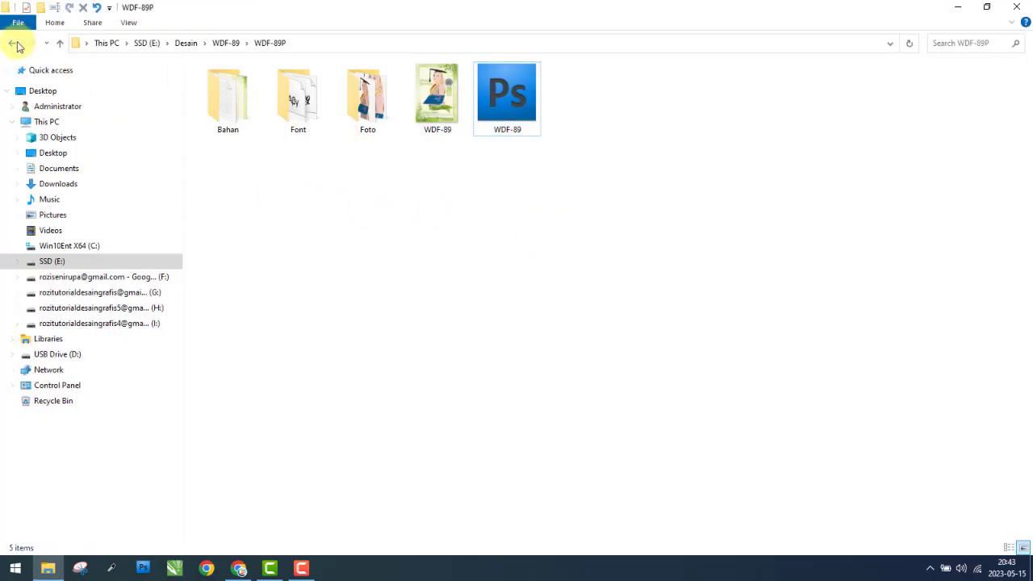
{"action": "left_click_drag", "start_coordinate": [223, 205], "coordinate": [573, 260]}
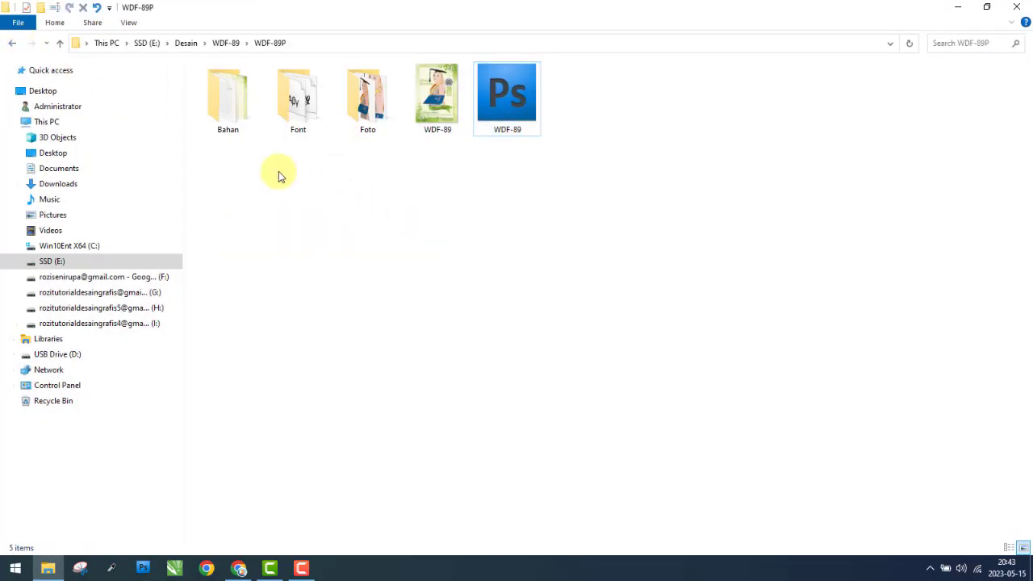
{"action": "left_click", "coordinate": [11, 44]}
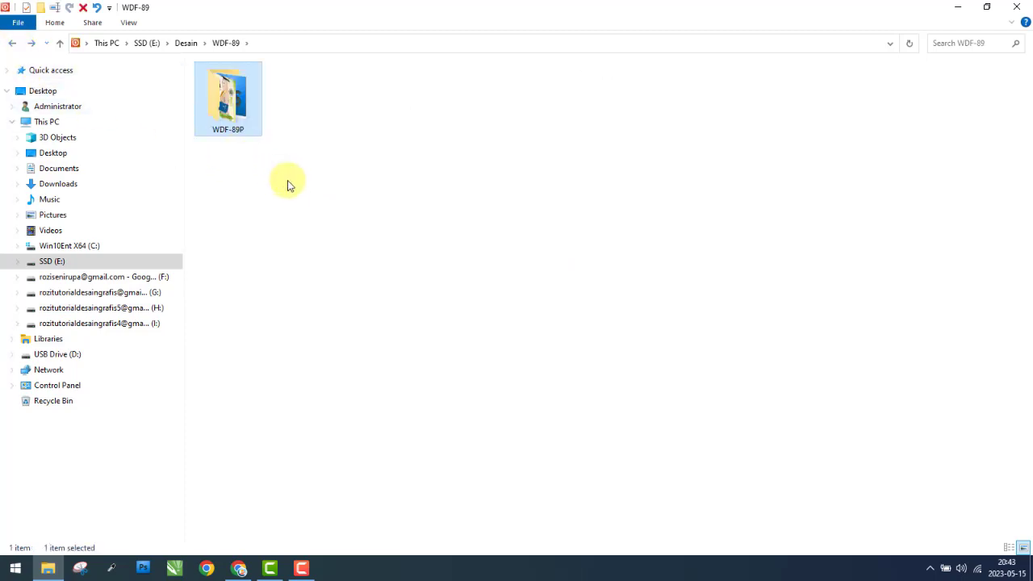
{"action": "left_click", "coordinate": [40, 7]}
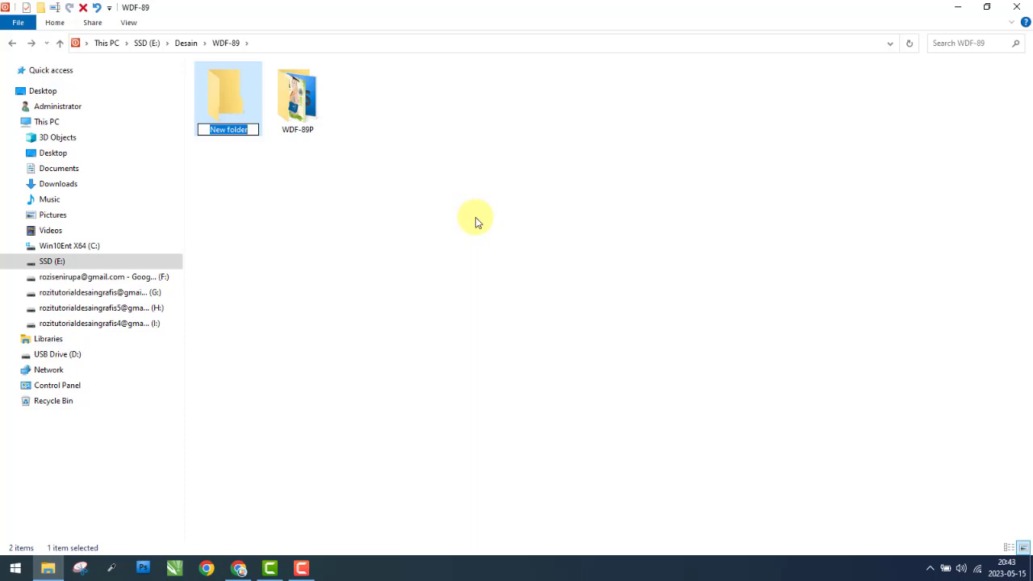
{"action": "type", "text": "w"}
{"action": "left_click", "coordinate": [475, 222]}
Copy the Bahan, Font and Foto folders and the WDF-89 image from WDF-89P.
{"action": "left_click", "coordinate": [307, 116]}
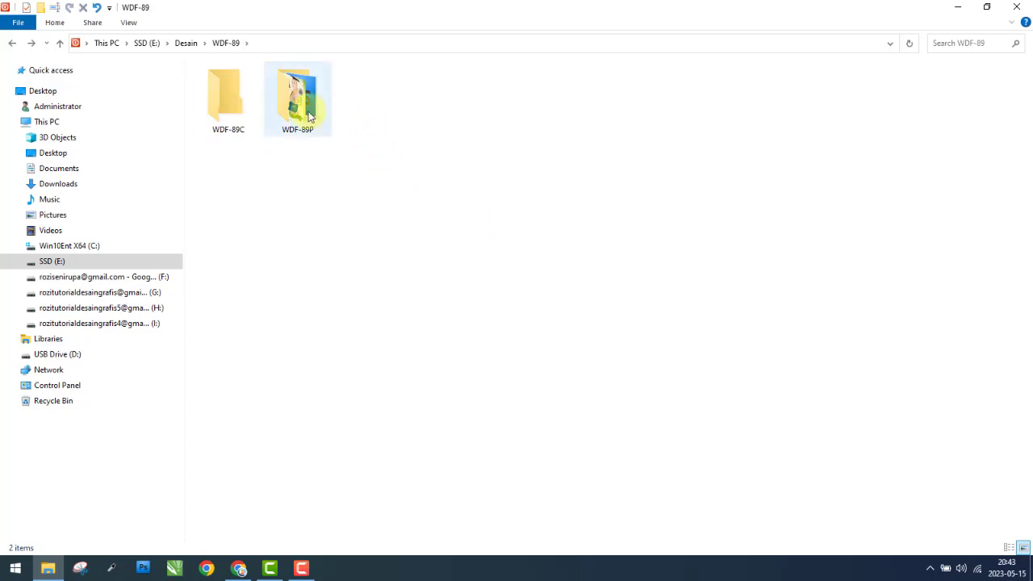
{"action": "double_click", "coordinate": [307, 117]}
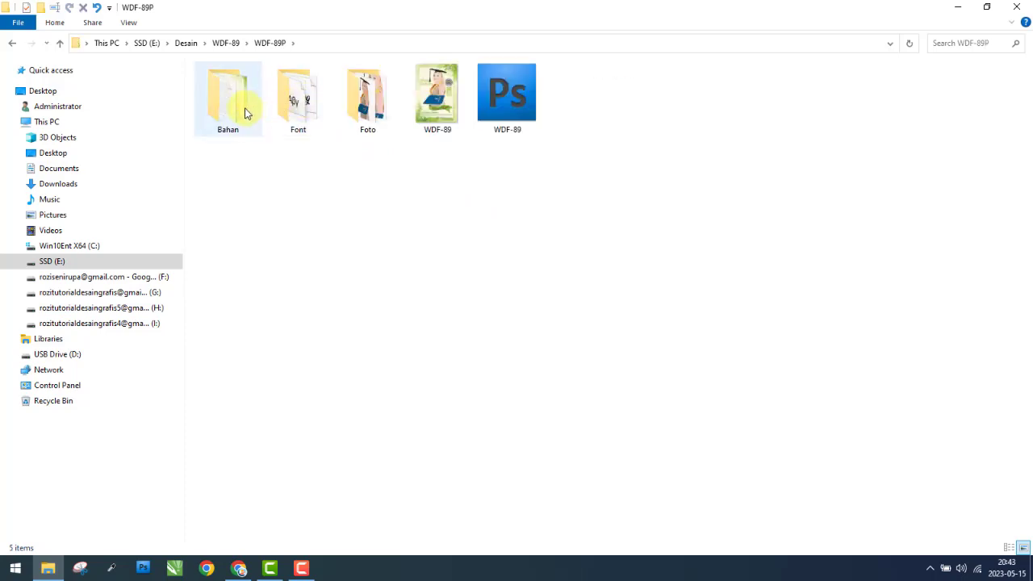
{"action": "double_click", "coordinate": [247, 113]}
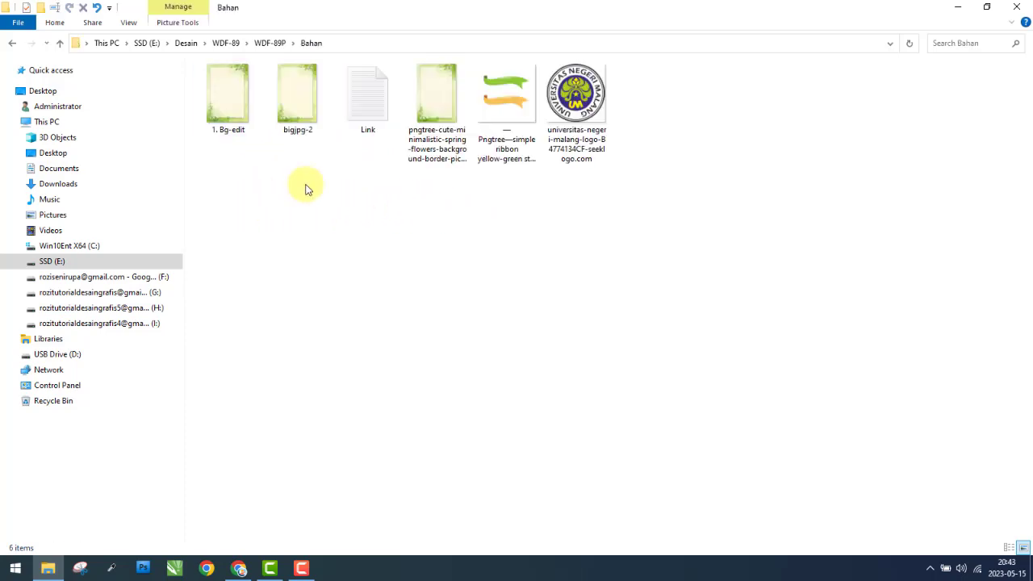
{"action": "left_click", "coordinate": [12, 43]}
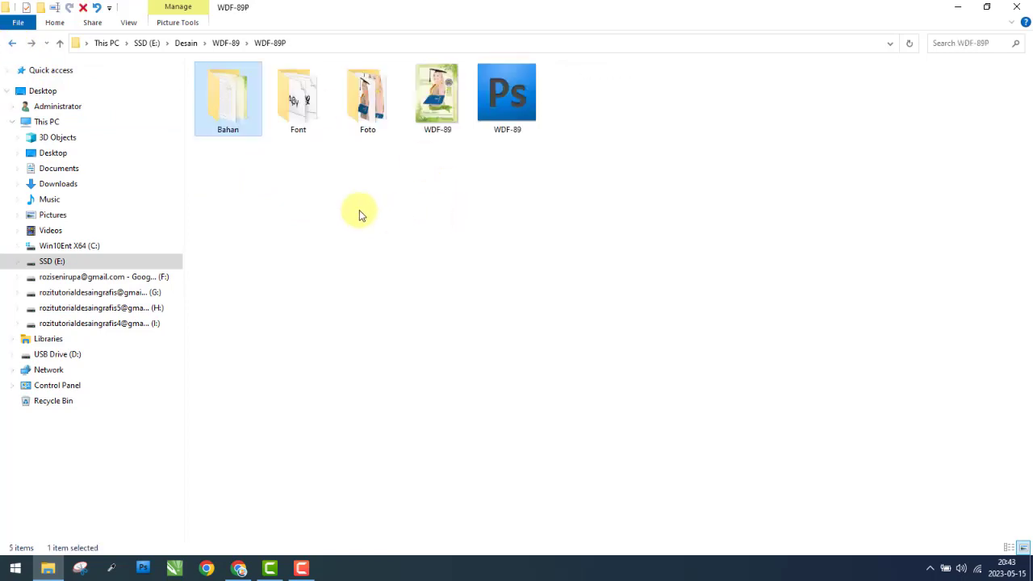
{"action": "left_click_drag", "start_coordinate": [219, 163], "coordinate": [429, 102]}
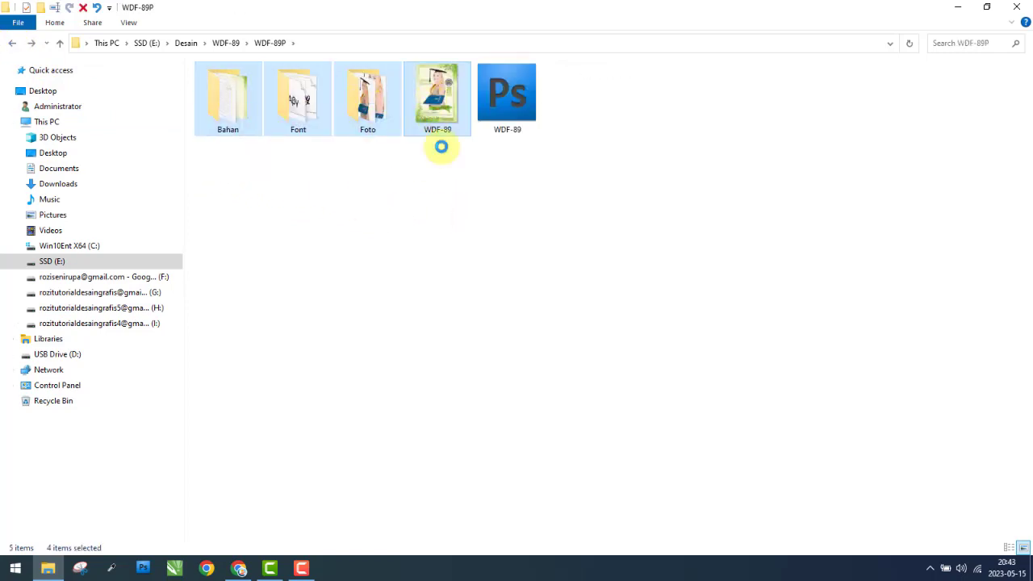
{"action": "right_click", "coordinate": [430, 102]}
{"action": "left_click", "coordinate": [461, 376]}
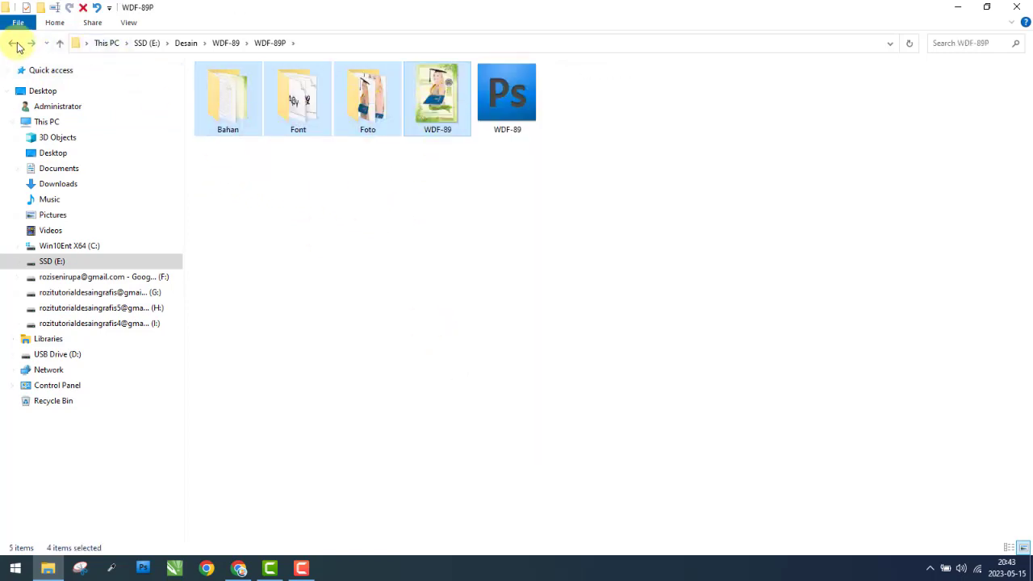
Paste the four items into WDF-89C and show them as Large icons.
{"action": "left_click", "coordinate": [15, 44]}
{"action": "double_click", "coordinate": [224, 97]}
{"action": "right_click", "coordinate": [351, 218]}
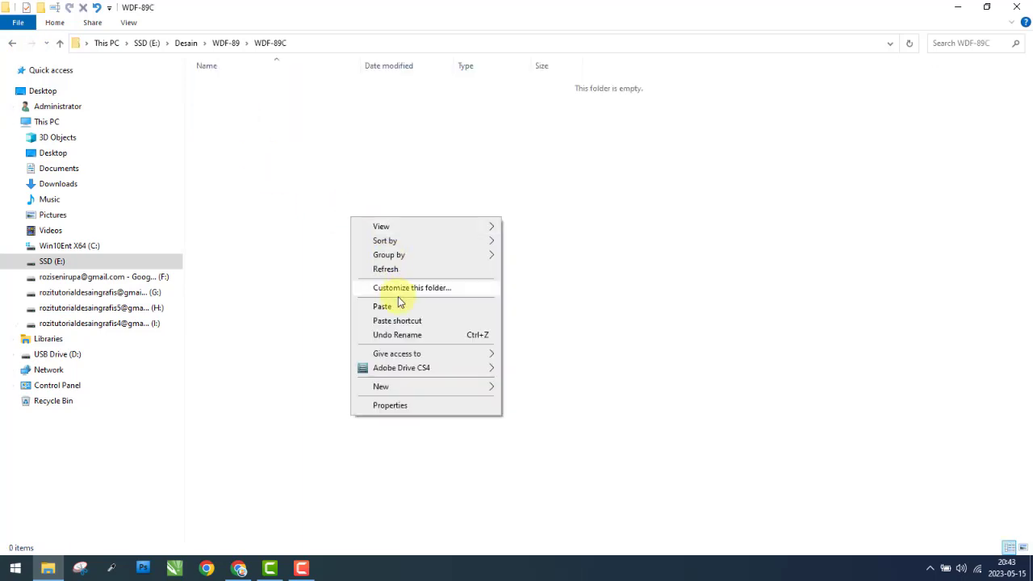
{"action": "left_click", "coordinate": [399, 302]}
{"action": "left_click", "coordinate": [128, 23]}
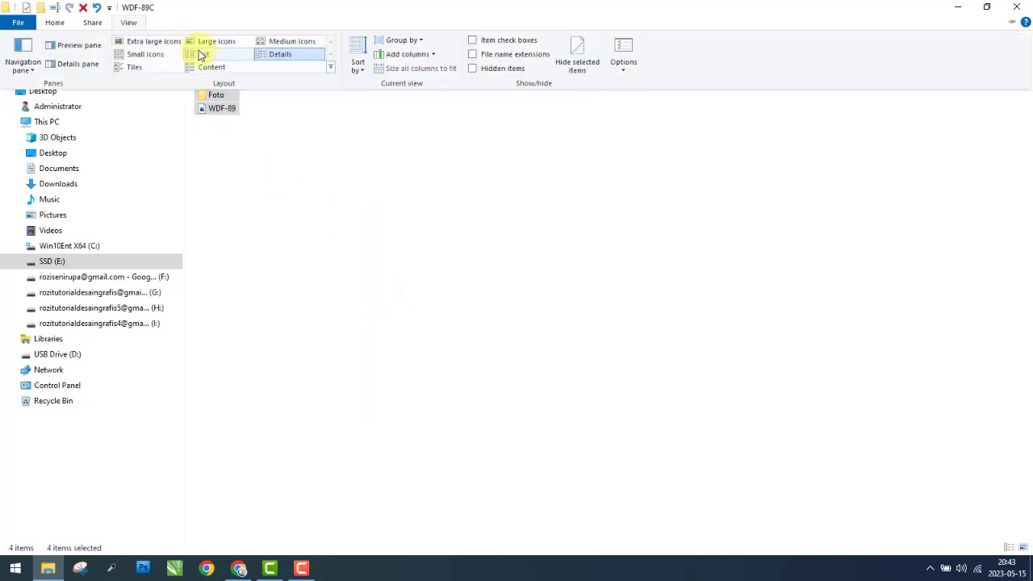
{"action": "left_click", "coordinate": [215, 41]}
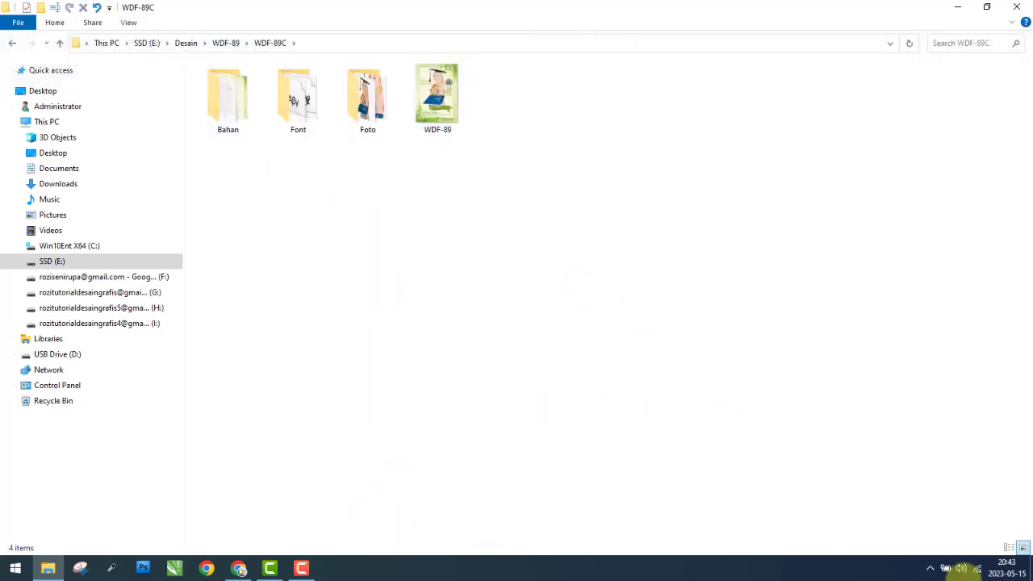
{"action": "left_click", "coordinate": [978, 568]}
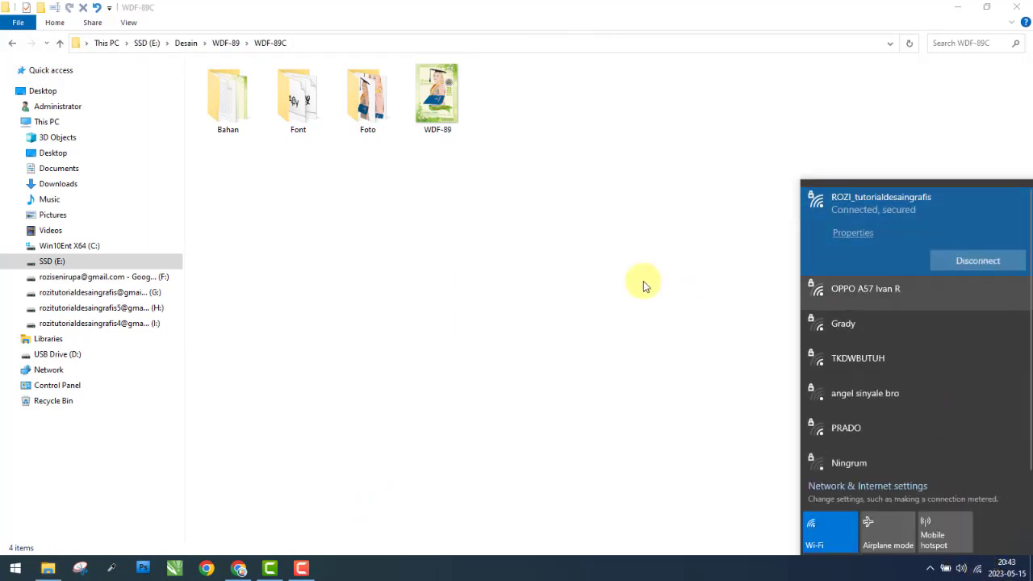
{"action": "left_click", "coordinate": [507, 289]}
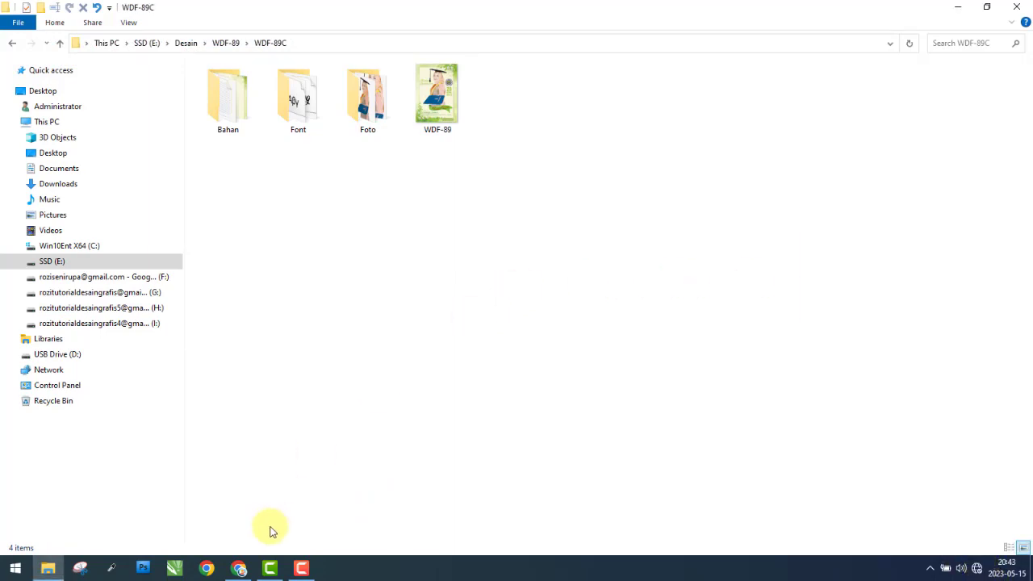
Launch CorelDRAW and create a new A4 document in centimeters, CMYK, 300 dpi.
{"action": "left_click", "coordinate": [176, 569]}
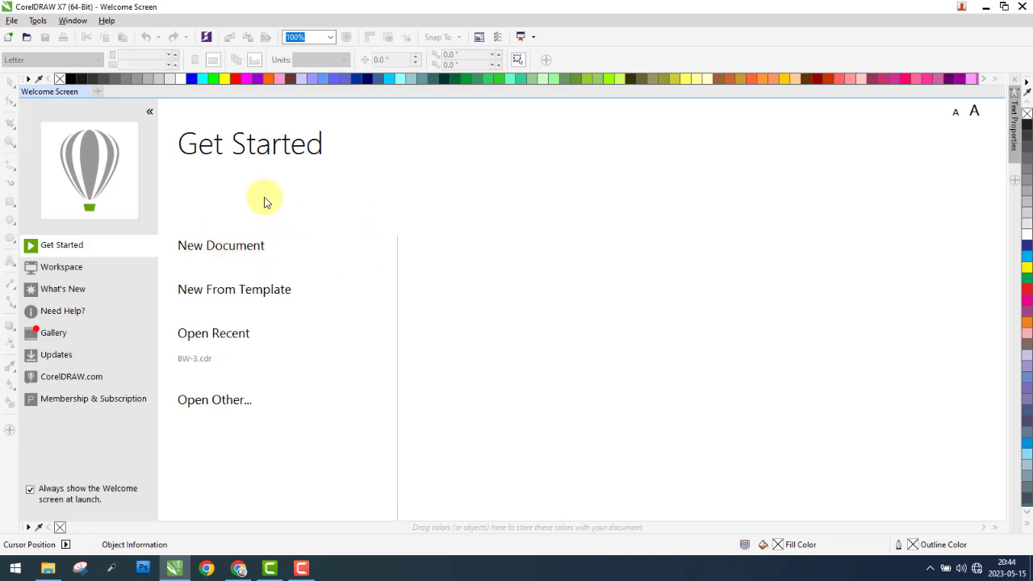
{"action": "mouse_move", "coordinate": [221, 245]}
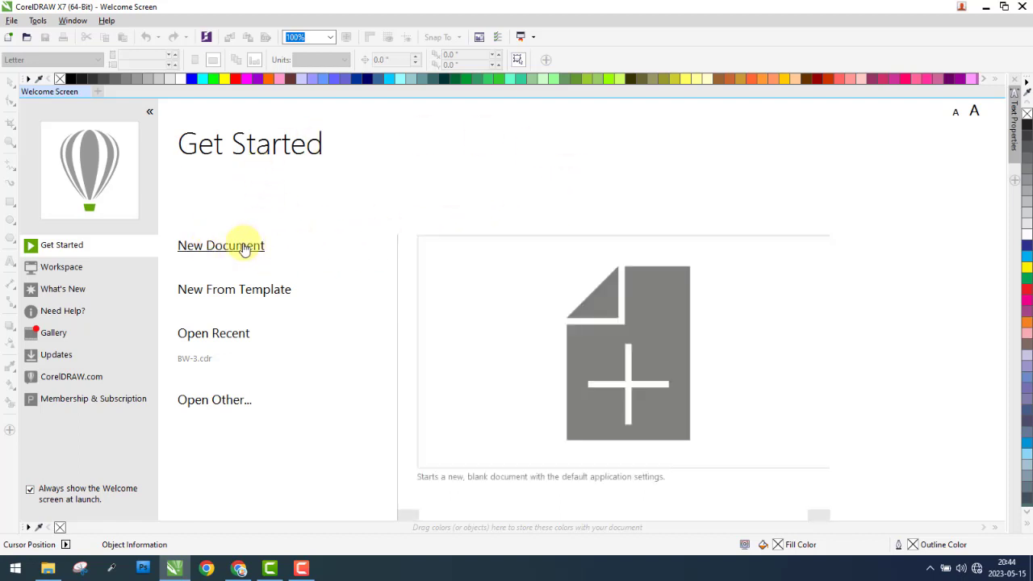
{"action": "left_click", "coordinate": [244, 247]}
{"action": "type", "text": "WDF-89"}
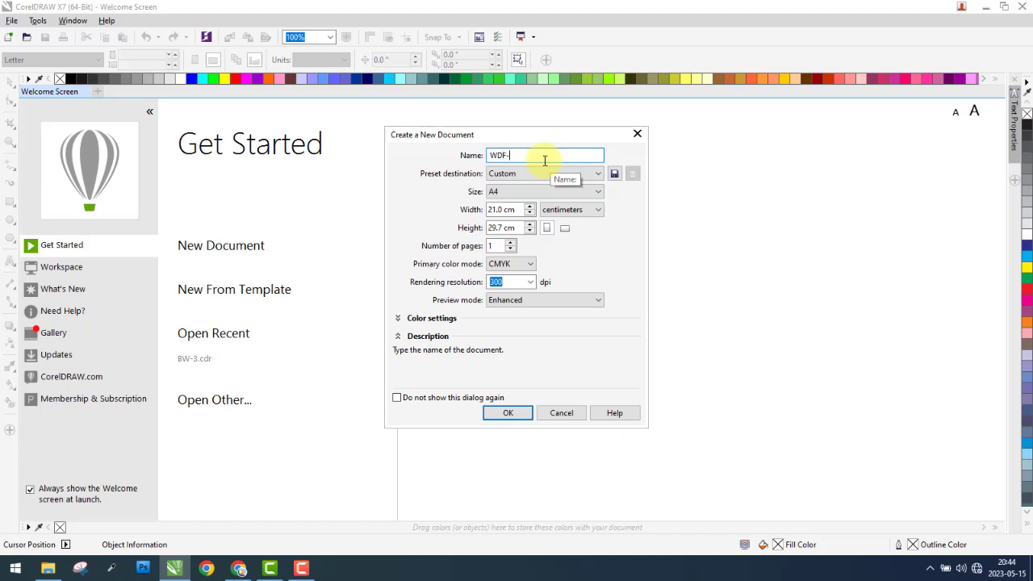
{"action": "left_click", "coordinate": [507, 192]}
{"action": "left_click", "coordinate": [507, 203]}
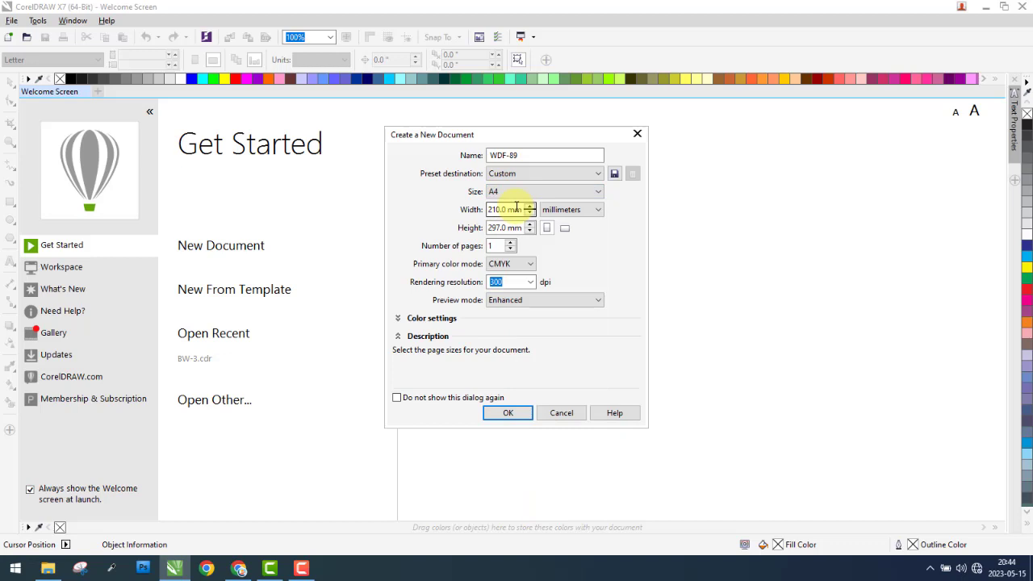
{"action": "left_click", "coordinate": [565, 210]}
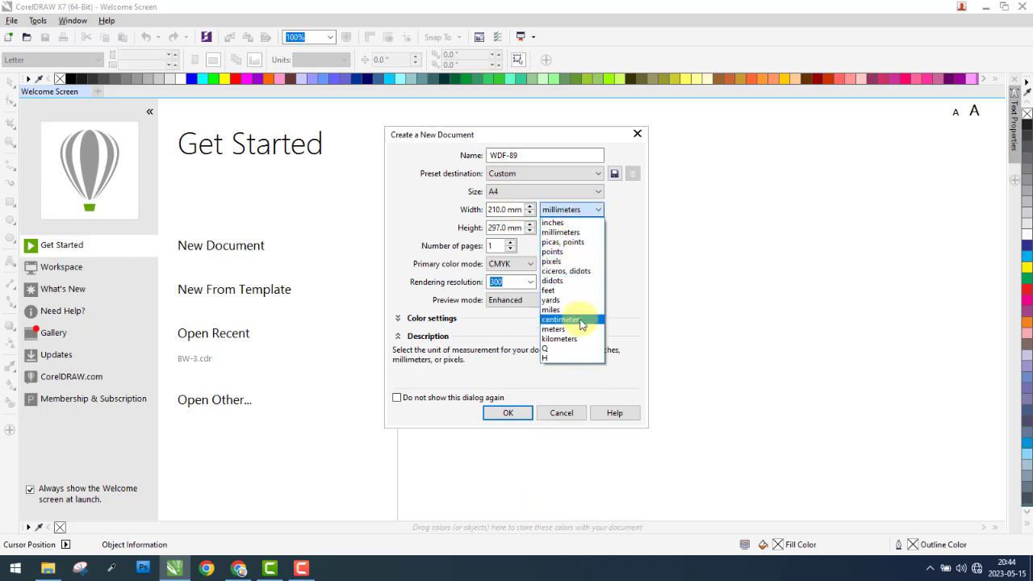
{"action": "left_click", "coordinate": [562, 319]}
{"action": "left_click", "coordinate": [531, 264]}
{"action": "left_click", "coordinate": [517, 281]}
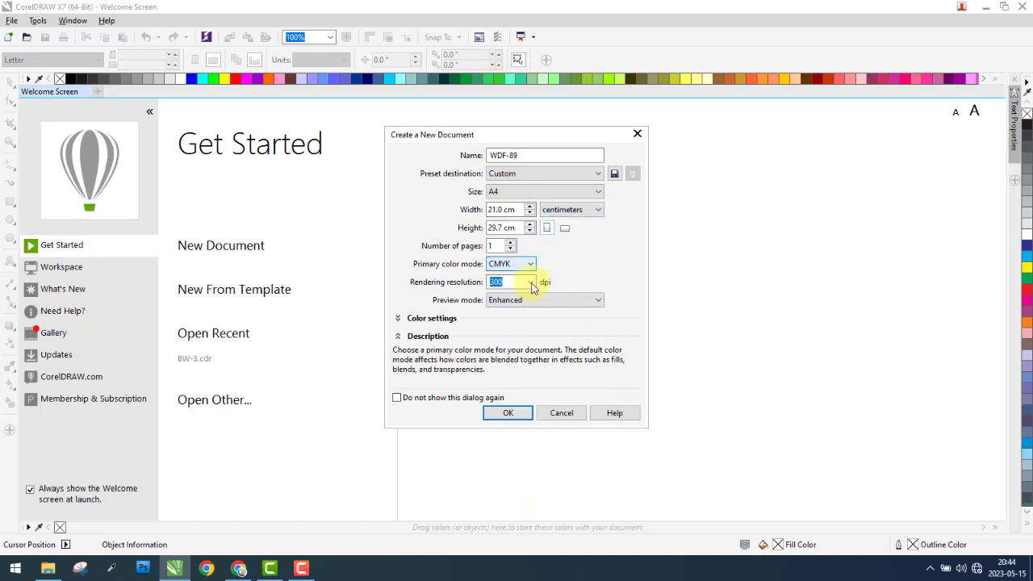
{"action": "left_click", "coordinate": [530, 282]}
{"action": "left_click", "coordinate": [509, 339]}
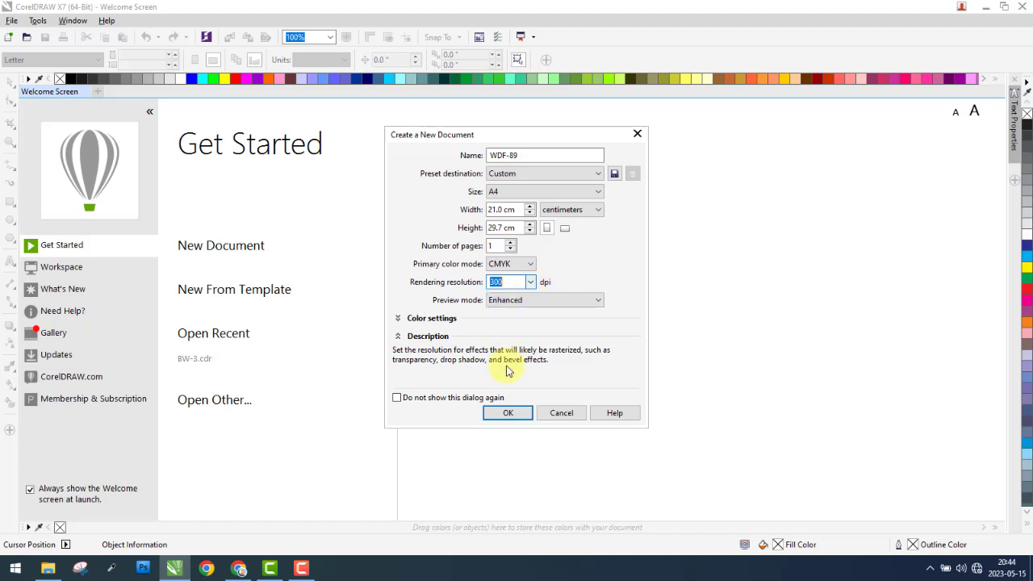
{"action": "left_click", "coordinate": [515, 413]}
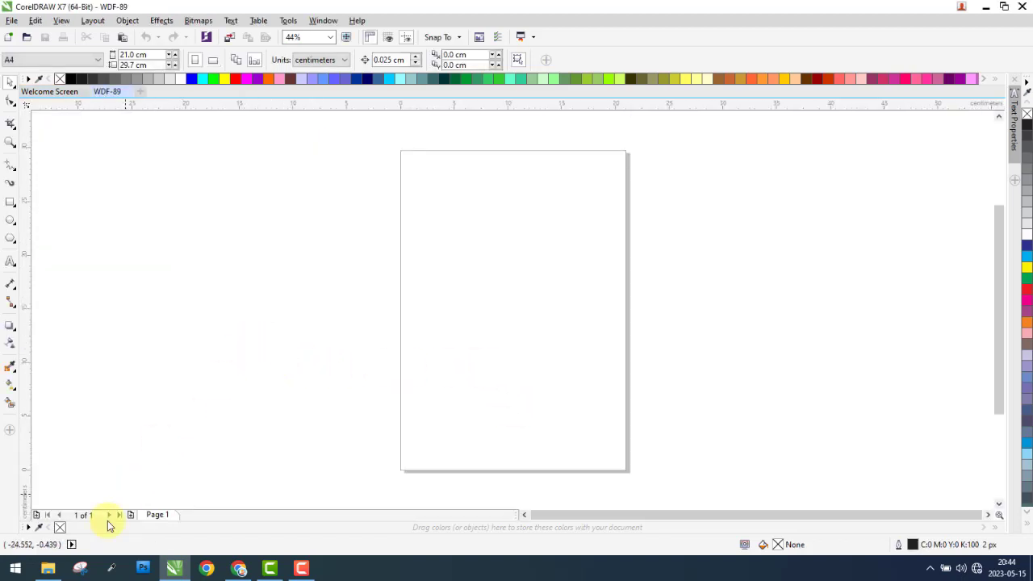
Open WDF-89C's Bahan folder and check the bigjpg-2 and pngtree background images.
{"action": "left_click", "coordinate": [48, 568]}
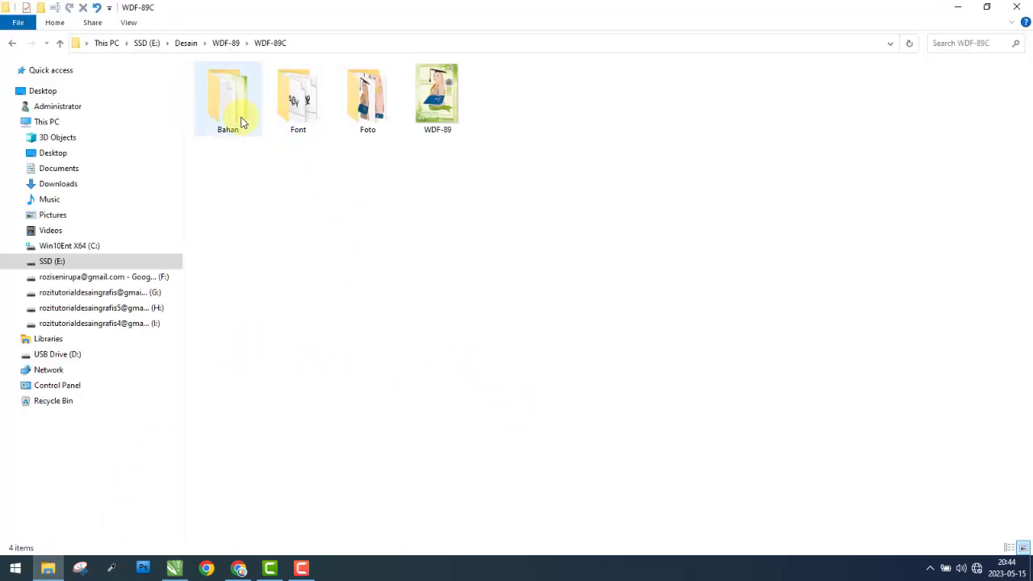
{"action": "double_click", "coordinate": [240, 123]}
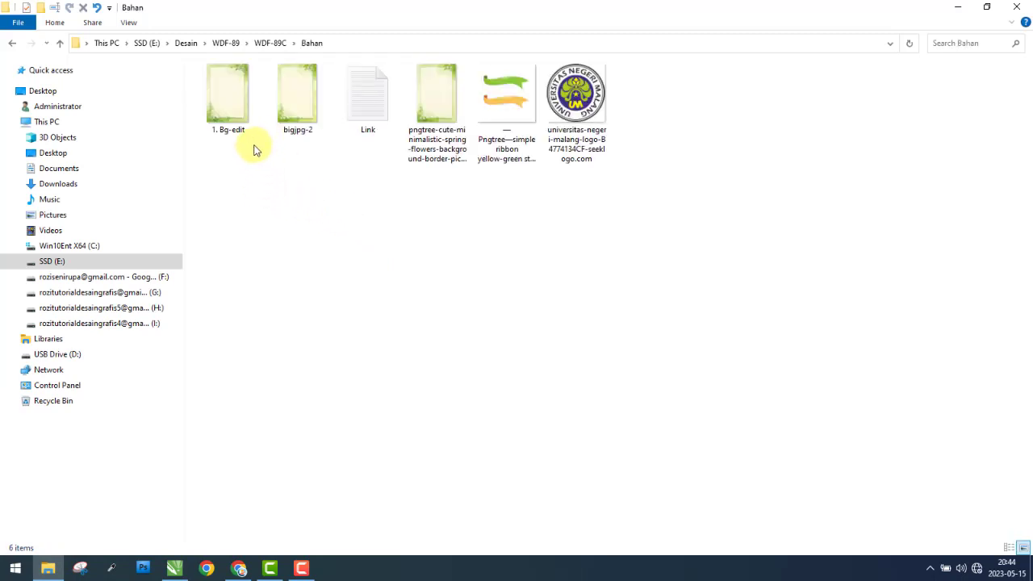
{"action": "left_click", "coordinate": [298, 101]}
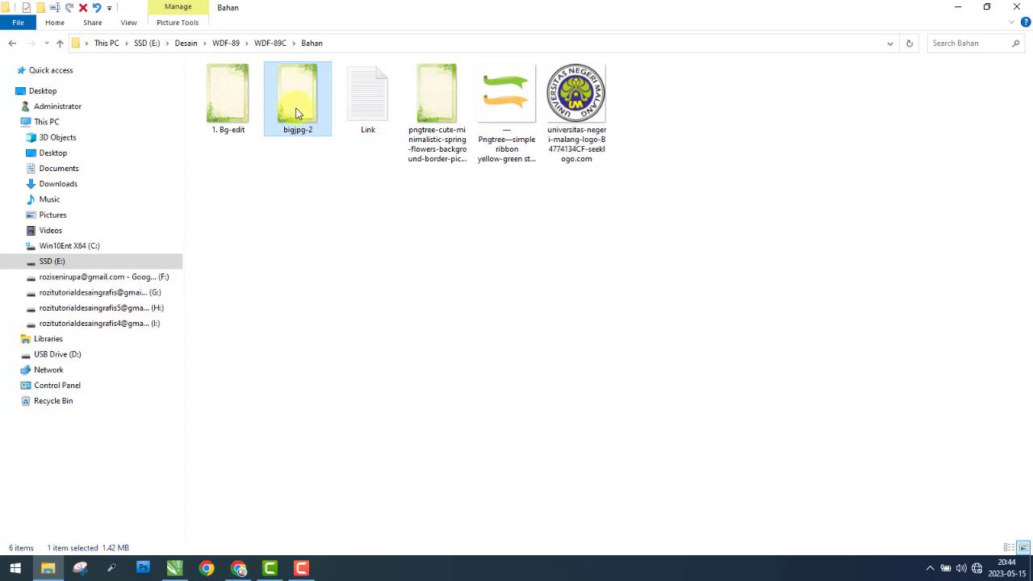
{"action": "left_click", "coordinate": [444, 106]}
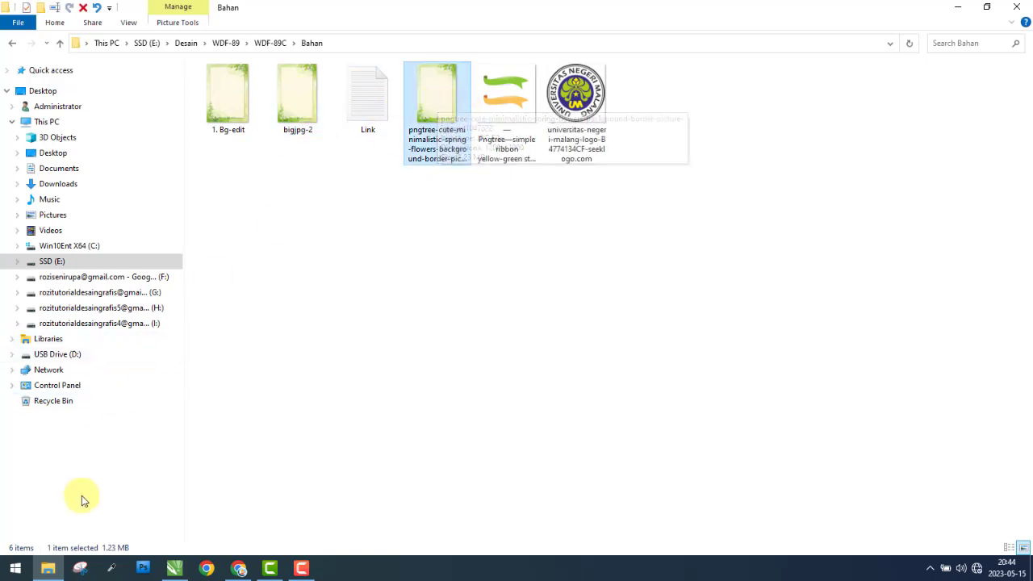
Copy the first pngtree URL from the Link text file, then close Notepad.
{"action": "double_click", "coordinate": [360, 105]}
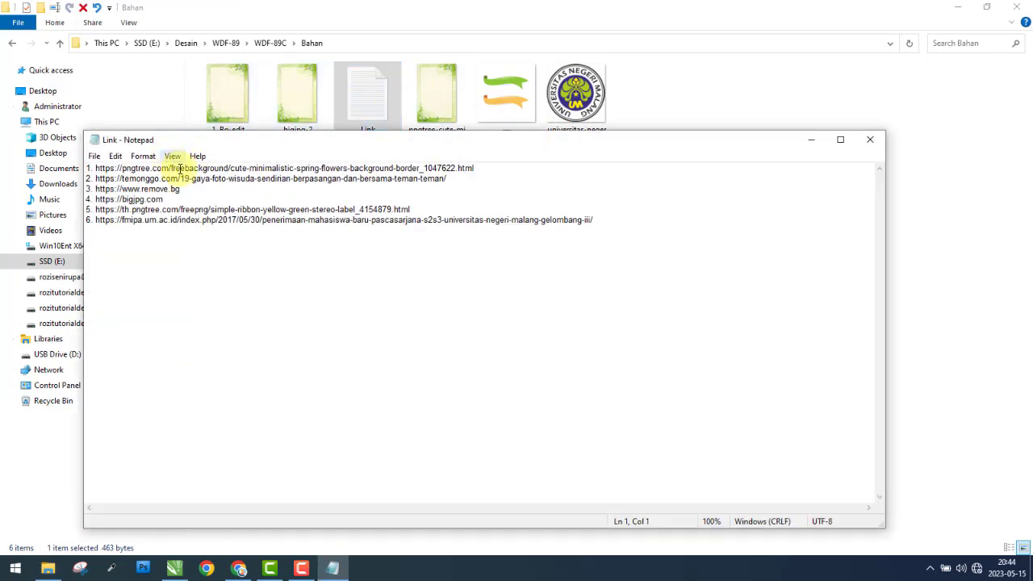
{"action": "left_click_drag", "start_coordinate": [478, 167], "coordinate": [336, 167]}
{"action": "left_click_drag", "start_coordinate": [148, 167], "coordinate": [103, 167]}
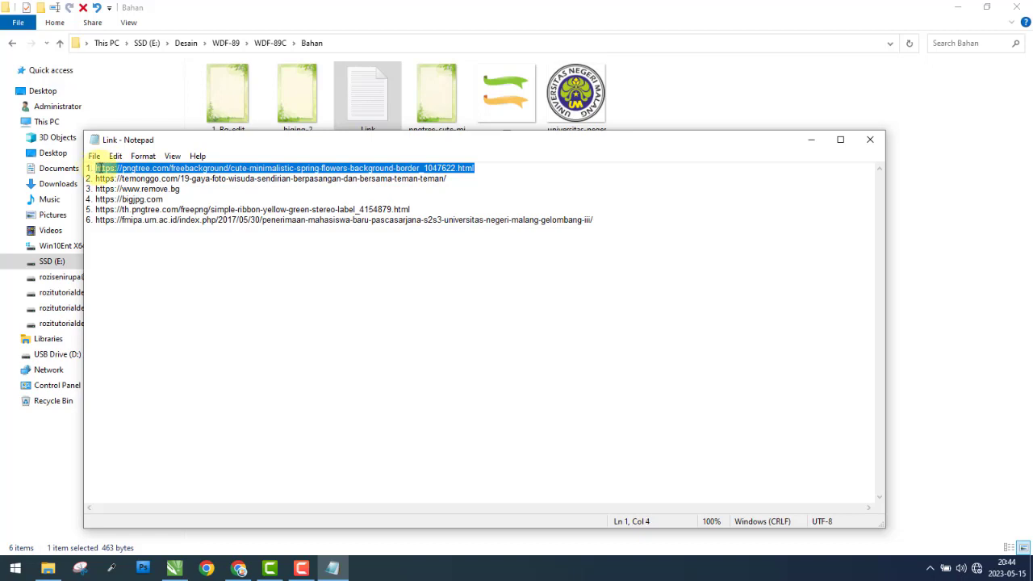
{"action": "right_click", "coordinate": [98, 168]}
{"action": "left_click", "coordinate": [127, 208]}
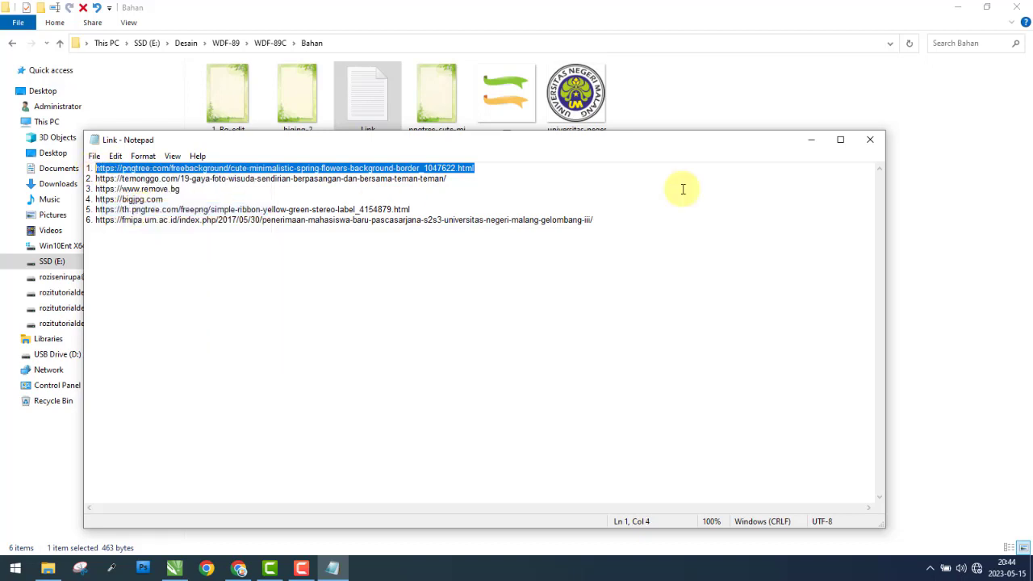
{"action": "left_click", "coordinate": [871, 145]}
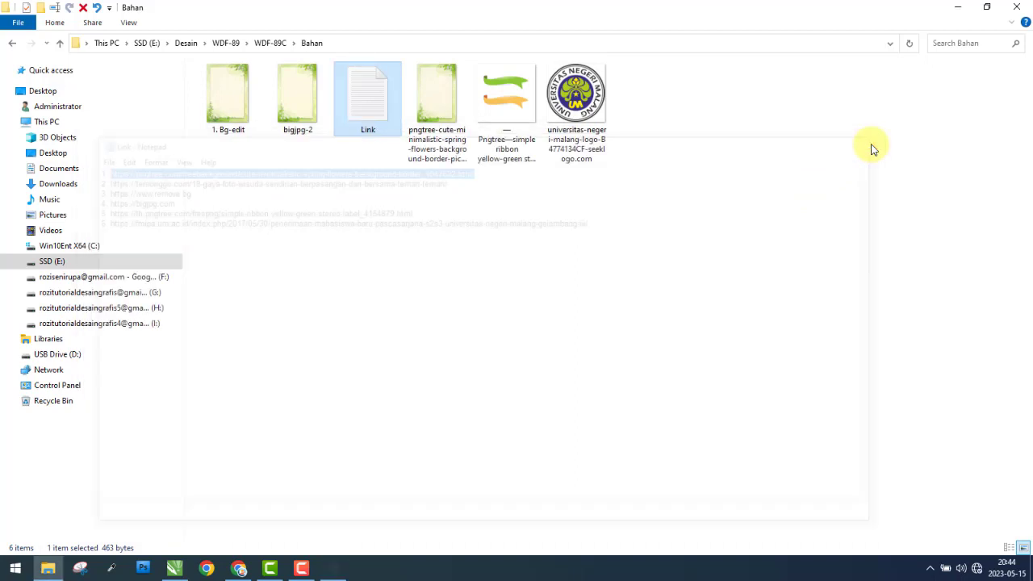
Connect to the saved Wi-Fi network from the taskbar network list.
{"action": "left_click", "coordinate": [981, 568]}
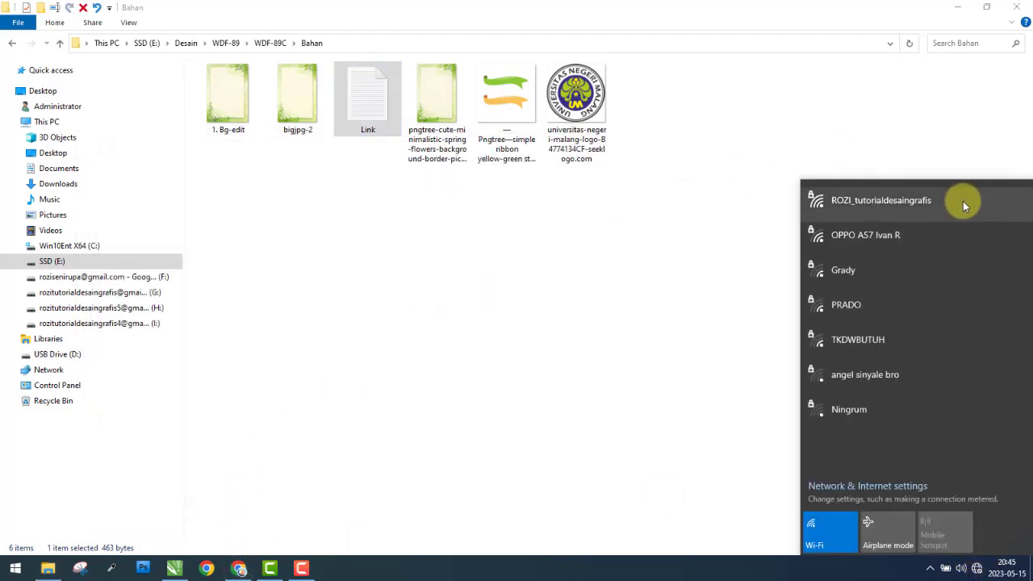
{"action": "left_click", "coordinate": [964, 203]}
{"action": "left_click", "coordinate": [976, 261]}
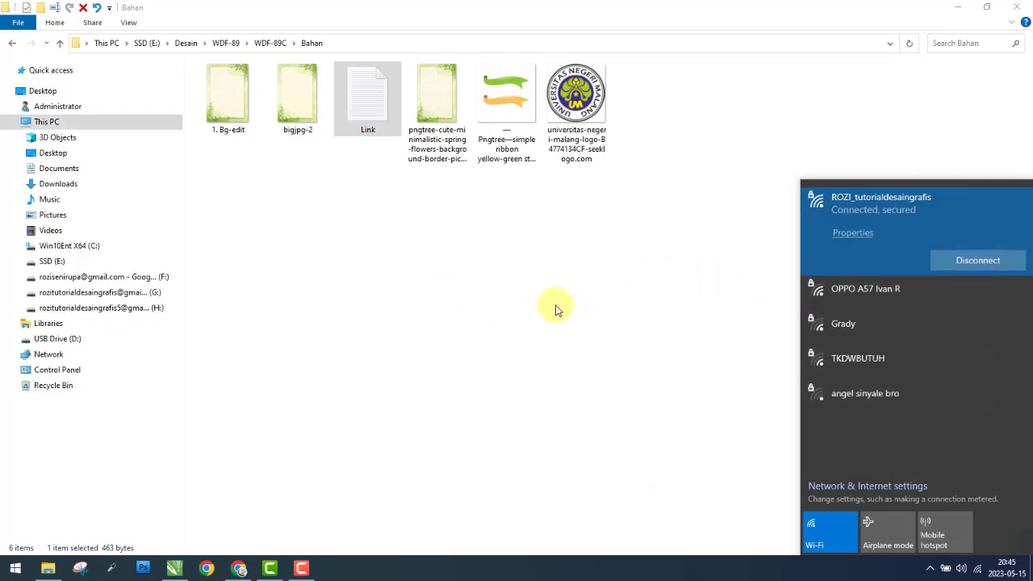
{"action": "left_click", "coordinate": [363, 437]}
Load the copied pngtree link in a new Chrome tab, review it, then set Chrome aside.
{"action": "left_click", "coordinate": [239, 568]}
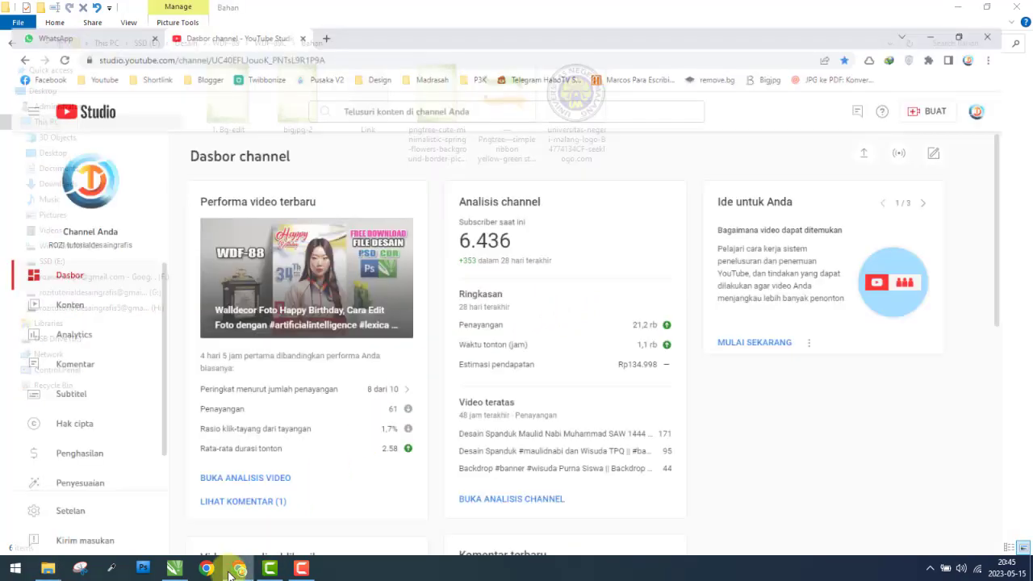
{"action": "left_click", "coordinate": [327, 11]}
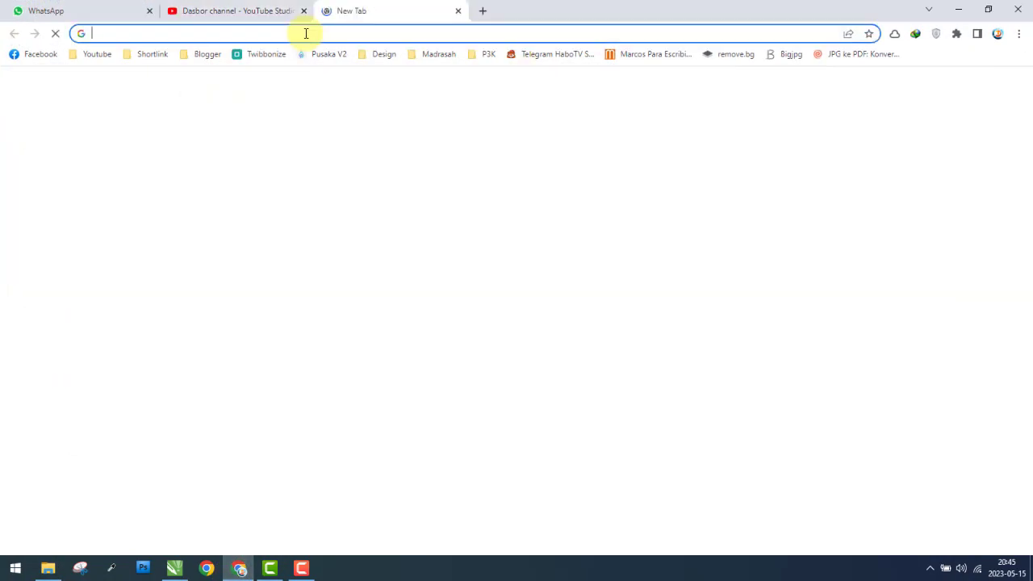
{"action": "right_click", "coordinate": [304, 33]}
{"action": "left_click", "coordinate": [346, 120]}
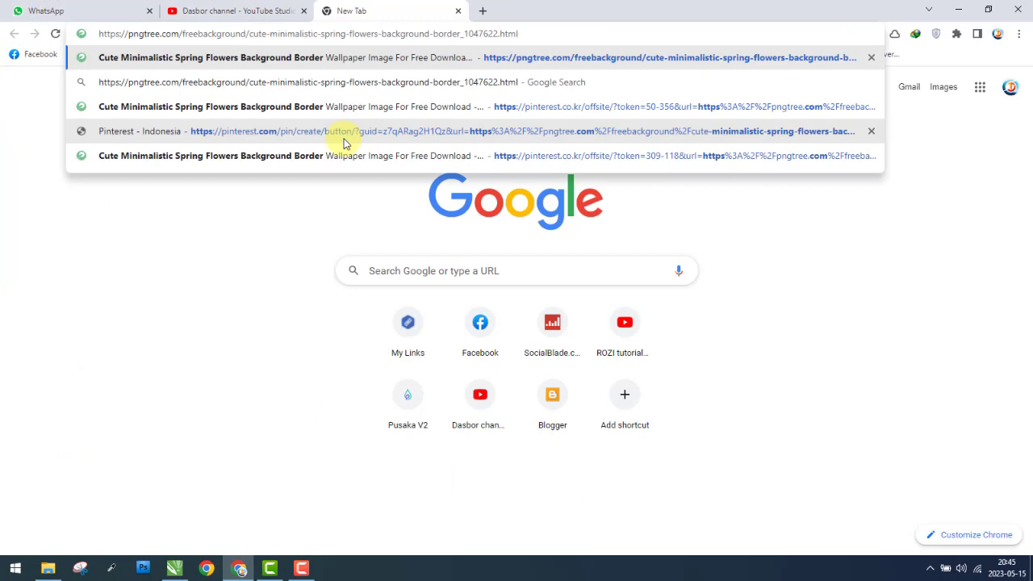
{"action": "key", "text": "Return"}
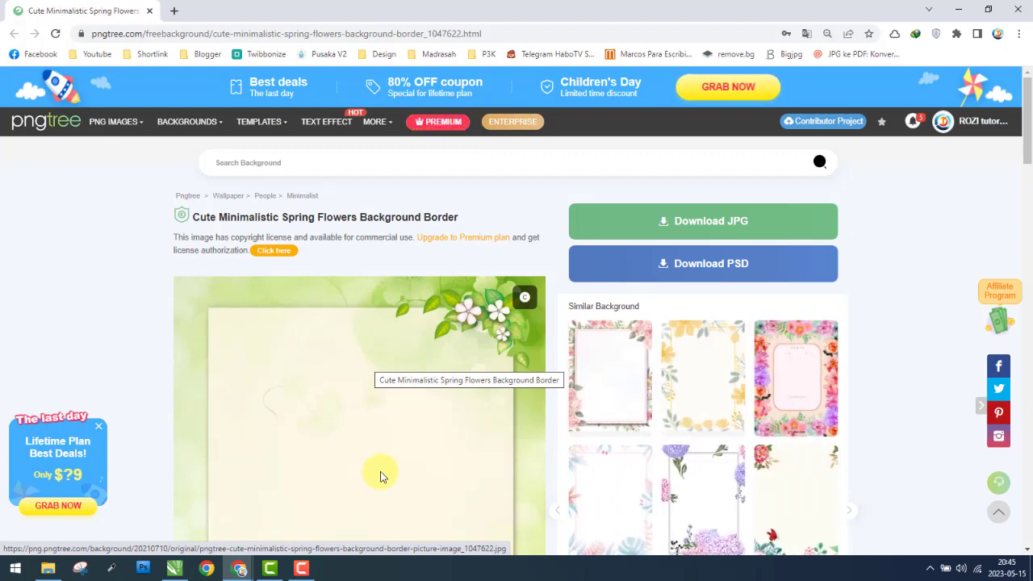
{"action": "scroll", "coordinate": [400, 452], "scroll_direction": "down", "scroll_amount": 5}
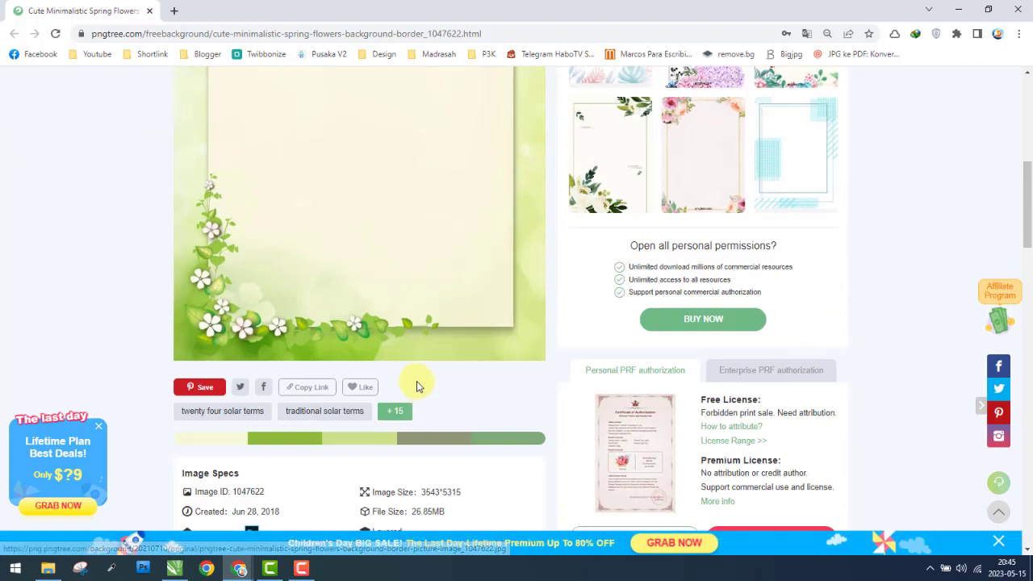
{"action": "scroll", "coordinate": [415, 366], "scroll_direction": "up", "scroll_amount": 5}
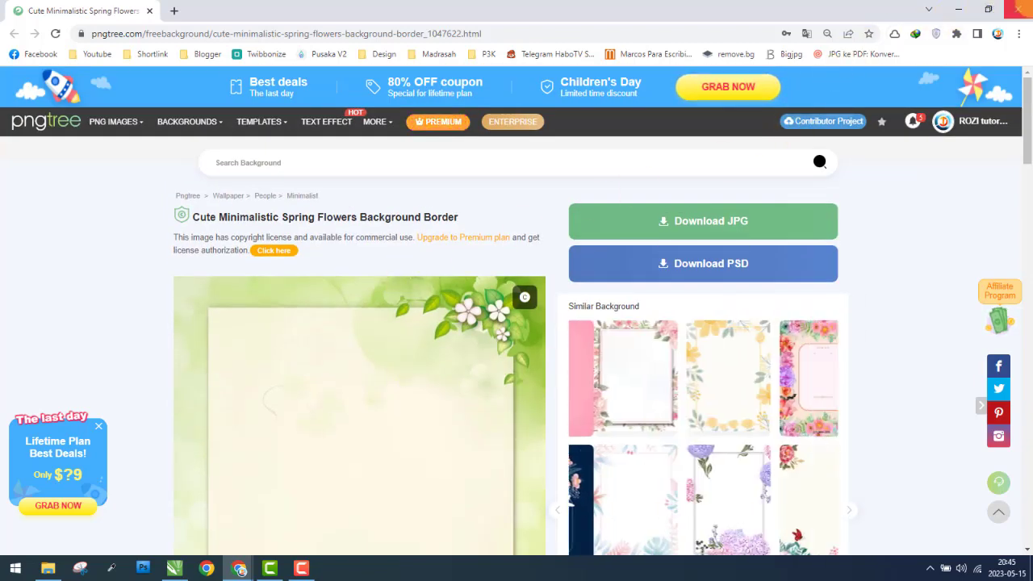
{"action": "left_click", "coordinate": [958, 9]}
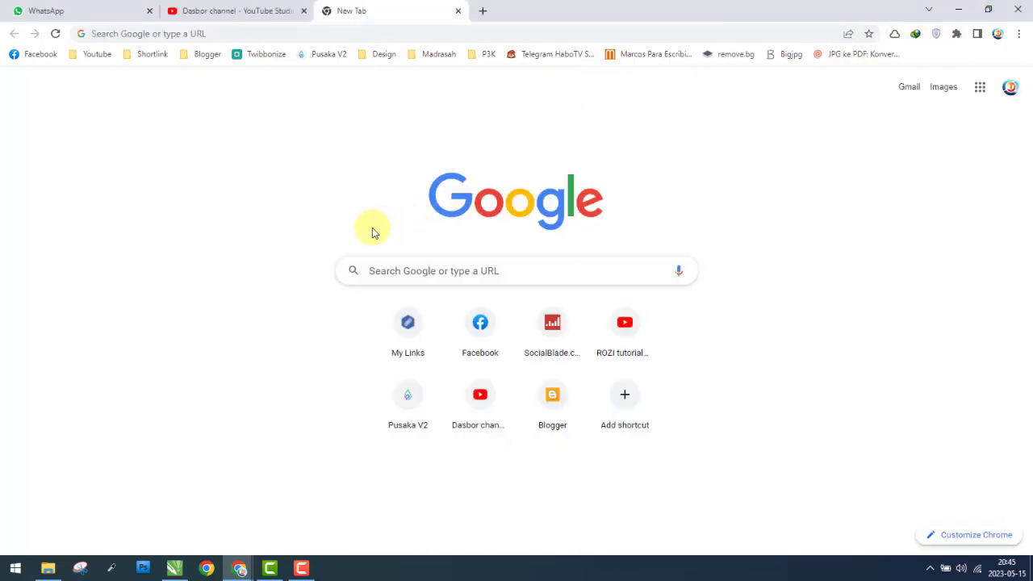
Drag the edited '1. Bg-edit' floral image from the Bahan folder into CorelDRAW.
{"action": "left_click", "coordinate": [48, 568]}
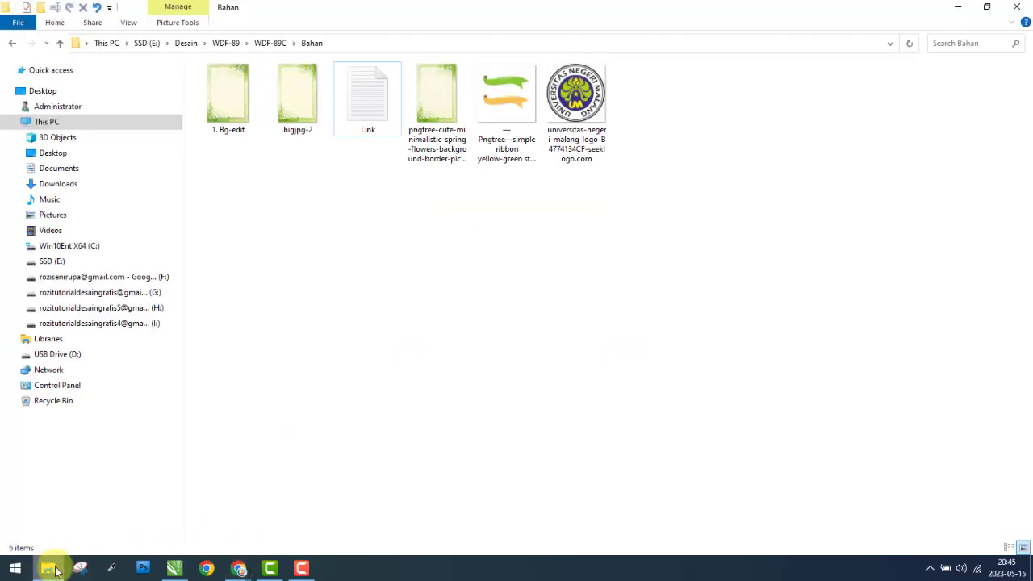
{"action": "left_click", "coordinate": [434, 117]}
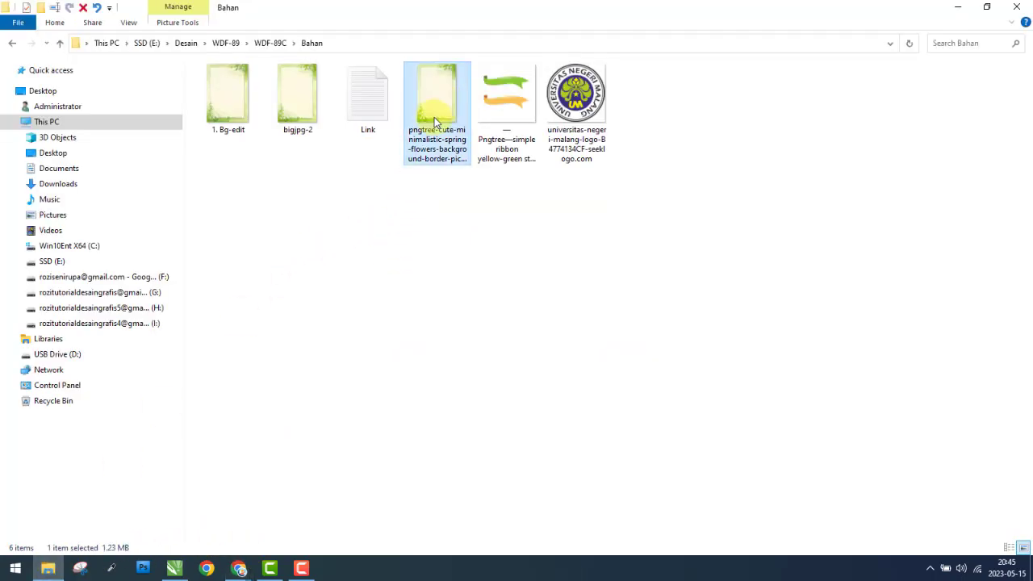
{"action": "left_click", "coordinate": [222, 86]}
{"action": "mouse_move", "coordinate": [230, 123]}
{"action": "left_mouse_down"}
{"action": "mouse_move", "coordinate": [182, 574]}
{"action": "mouse_move", "coordinate": [295, 263]}
{"action": "left_mouse_up"}
Resize the floral background to 29.7 cm tall and centre it on the page.
{"action": "left_click", "coordinate": [124, 54]}
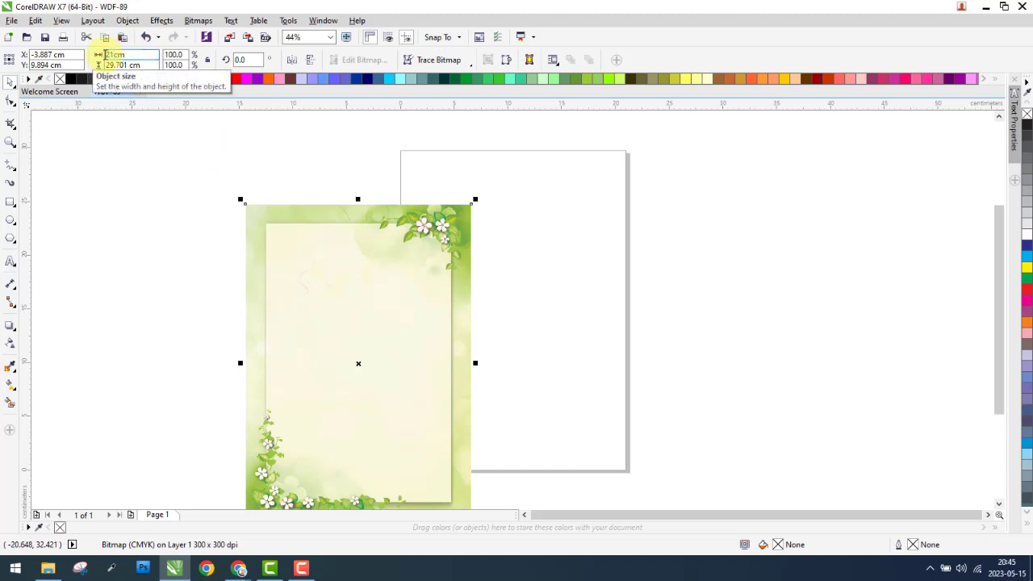
{"action": "type", "text": "29.7"}
{"action": "key", "text": "Return"}
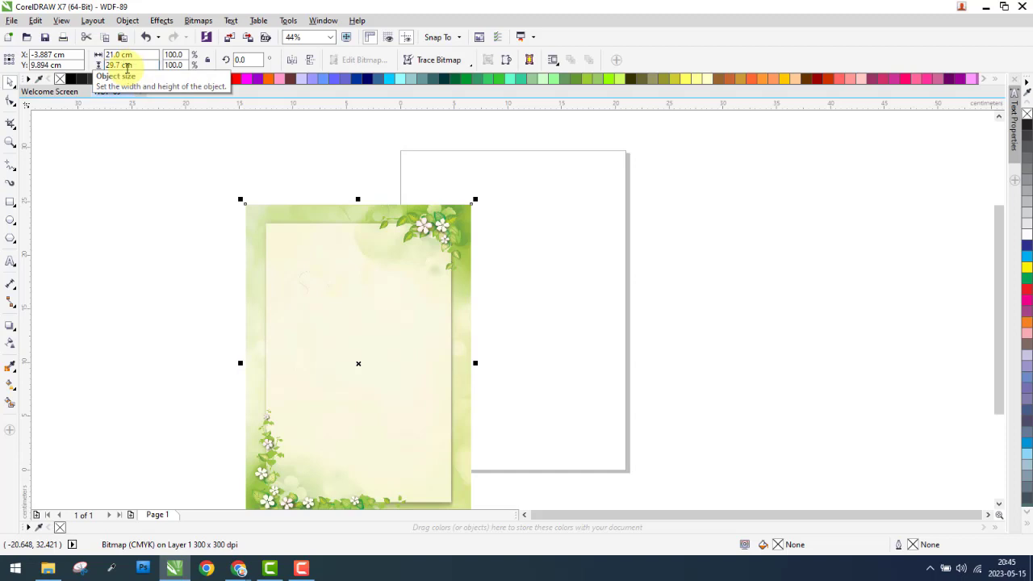
{"action": "key", "text": "p"}
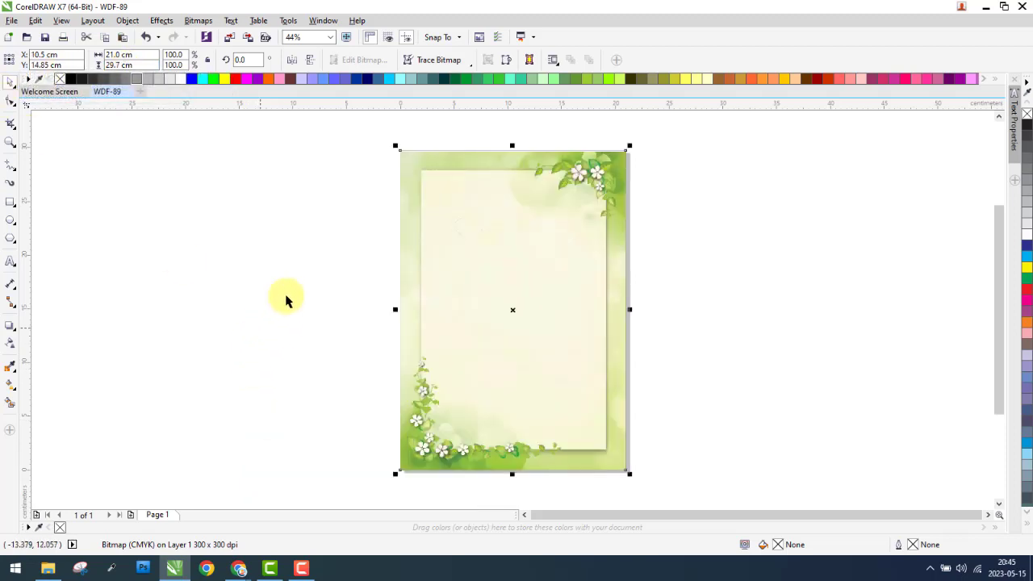
{"action": "left_click", "coordinate": [50, 569]}
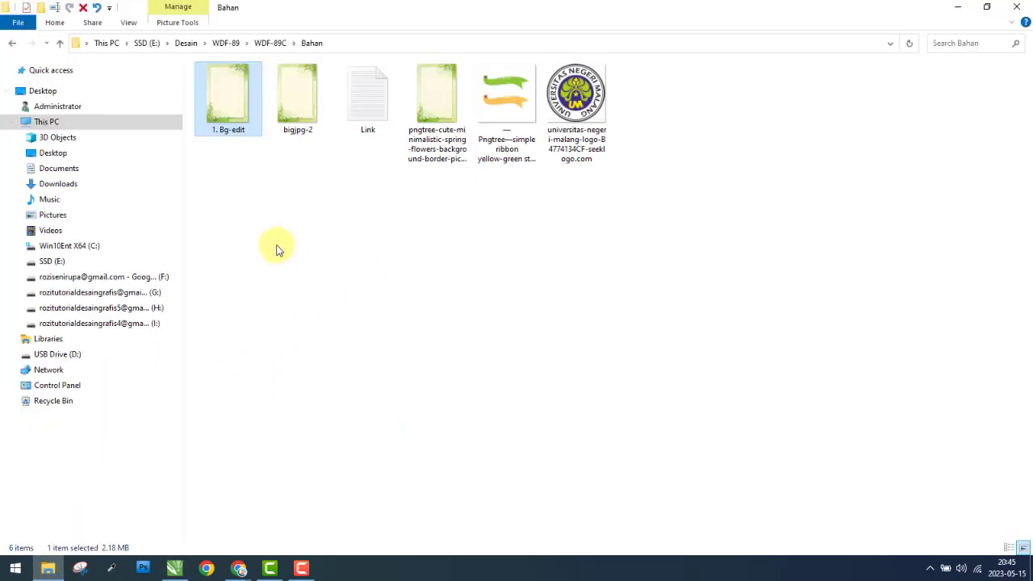
View the finished WDF-89.jpg card up close in Photos, panning over the date and greeting, then close it.
{"action": "left_click", "coordinate": [12, 43]}
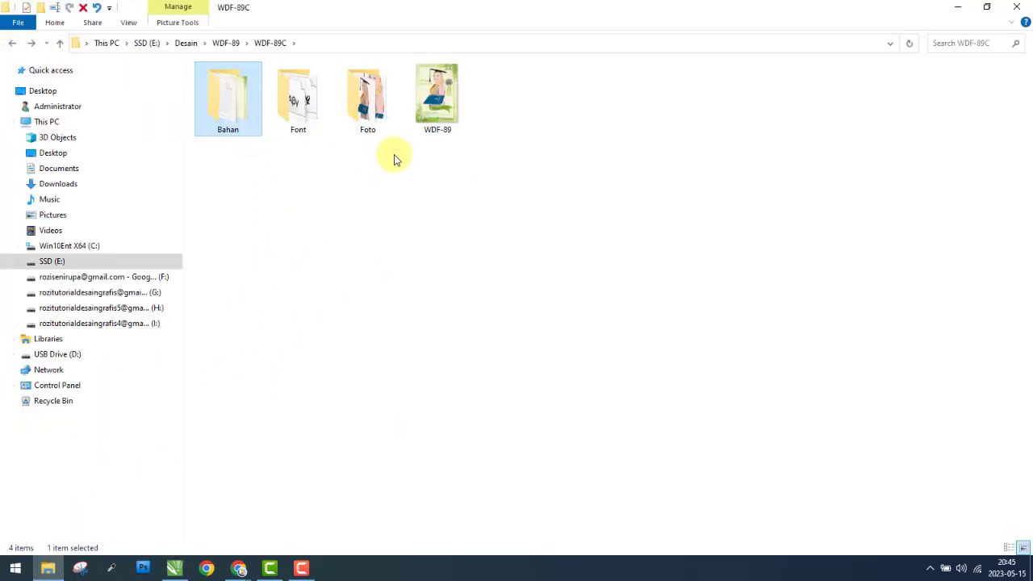
{"action": "left_click", "coordinate": [447, 97]}
{"action": "double_click", "coordinate": [445, 97]}
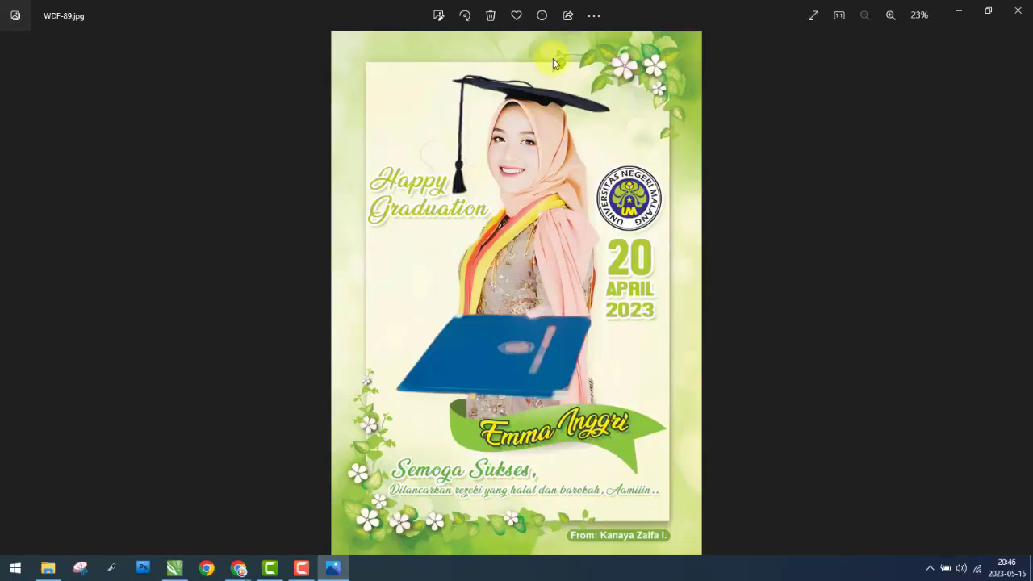
{"action": "scroll", "coordinate": [557, 85], "scroll_direction": "up", "scroll_amount": 2}
{"action": "scroll", "coordinate": [565, 93], "scroll_direction": "up", "scroll_amount": 1}
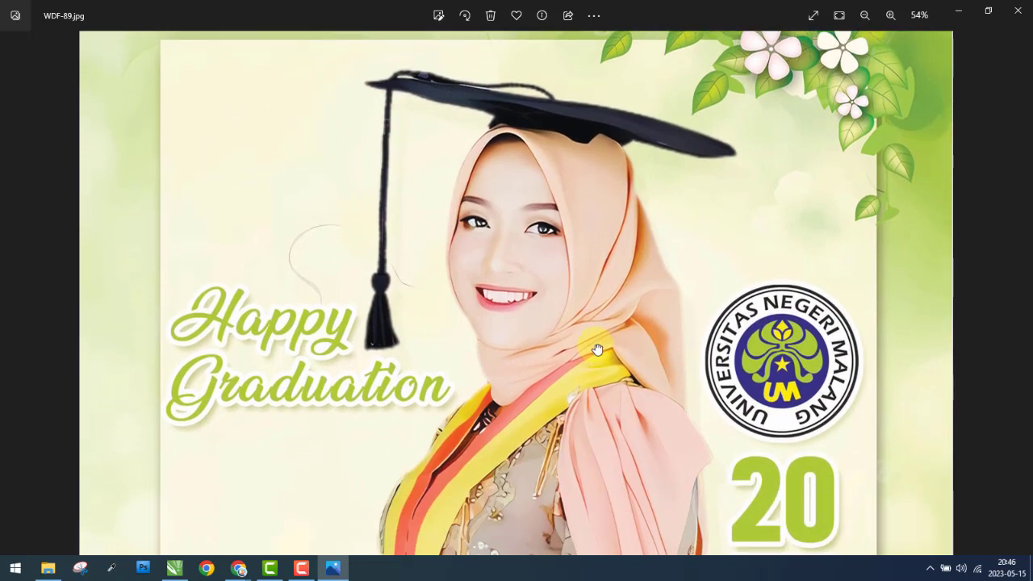
{"action": "left_click_drag", "start_coordinate": [595, 428], "coordinate": [596, 262]}
{"action": "left_click_drag", "start_coordinate": [605, 369], "coordinate": [618, 201]}
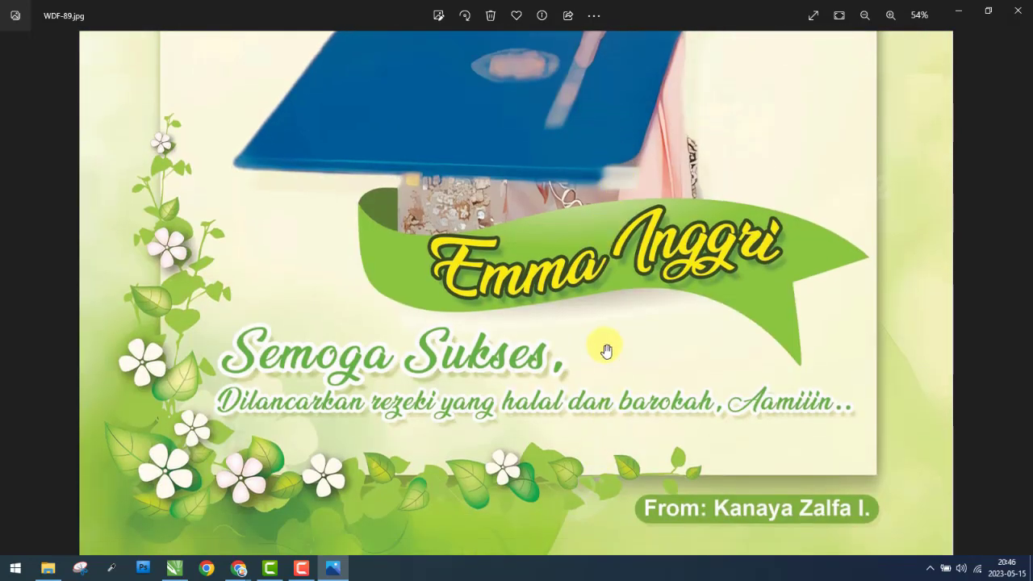
{"action": "scroll", "coordinate": [605, 346], "scroll_direction": "down", "scroll_amount": 3}
{"action": "left_click", "coordinate": [1018, 10]}
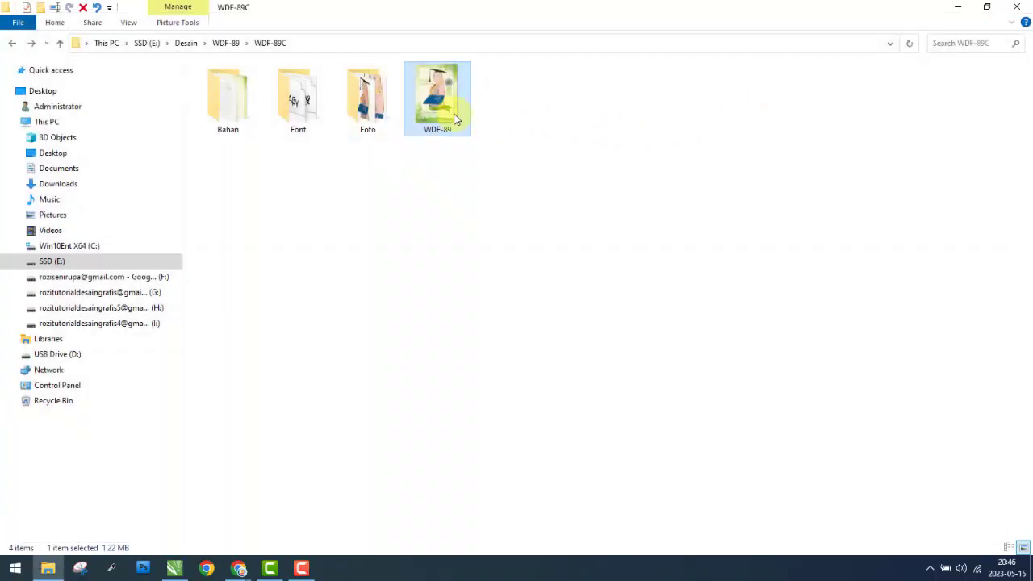
Drag the card toward CorelDRAW, then undo the resulting change to the floral background.
{"action": "mouse_move", "coordinate": [454, 109]}
{"action": "left_mouse_down"}
{"action": "mouse_move", "coordinate": [182, 540]}
{"action": "mouse_move", "coordinate": [560, 259]}
{"action": "left_mouse_up"}
{"action": "scroll", "coordinate": [306, 422], "scroll_direction": "down", "scroll_amount": 2}
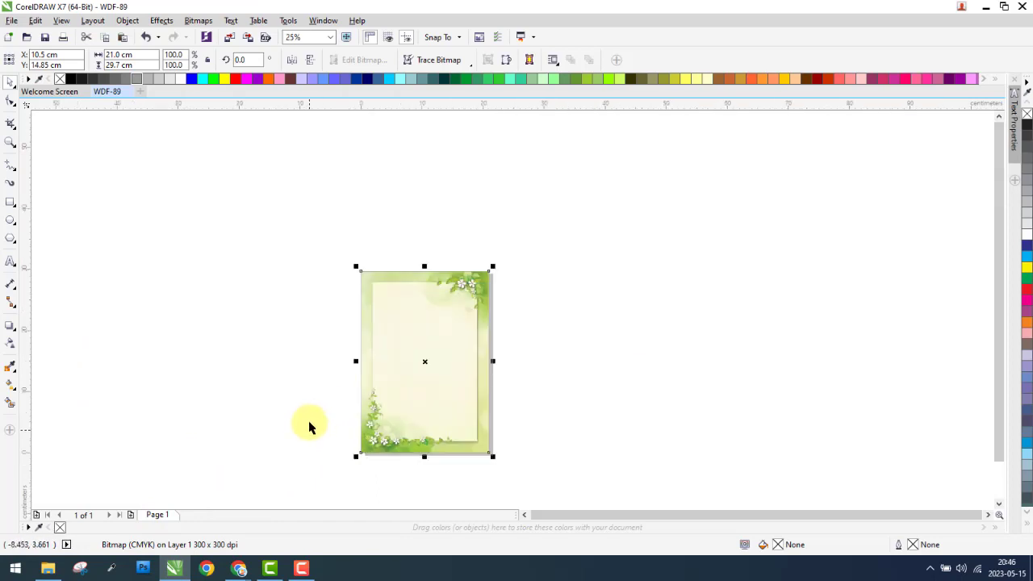
{"action": "left_click", "coordinate": [307, 422]}
{"action": "key", "text": "ctrl+z"}
{"action": "left_click", "coordinate": [431, 344]}
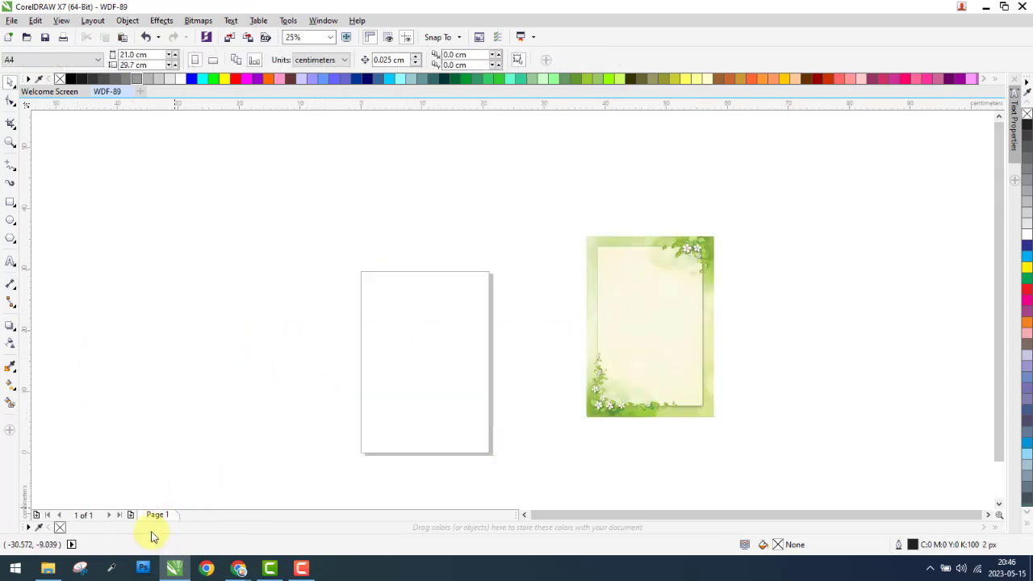
Import the WDF-89 card into CorelDRAW, set it 21 cm wide and centre it on the page.
{"action": "left_click", "coordinate": [48, 568]}
{"action": "mouse_move", "coordinate": [437, 101]}
{"action": "left_mouse_down"}
{"action": "mouse_move", "coordinate": [216, 523]}
{"action": "mouse_move", "coordinate": [293, 328]}
{"action": "left_mouse_up"}
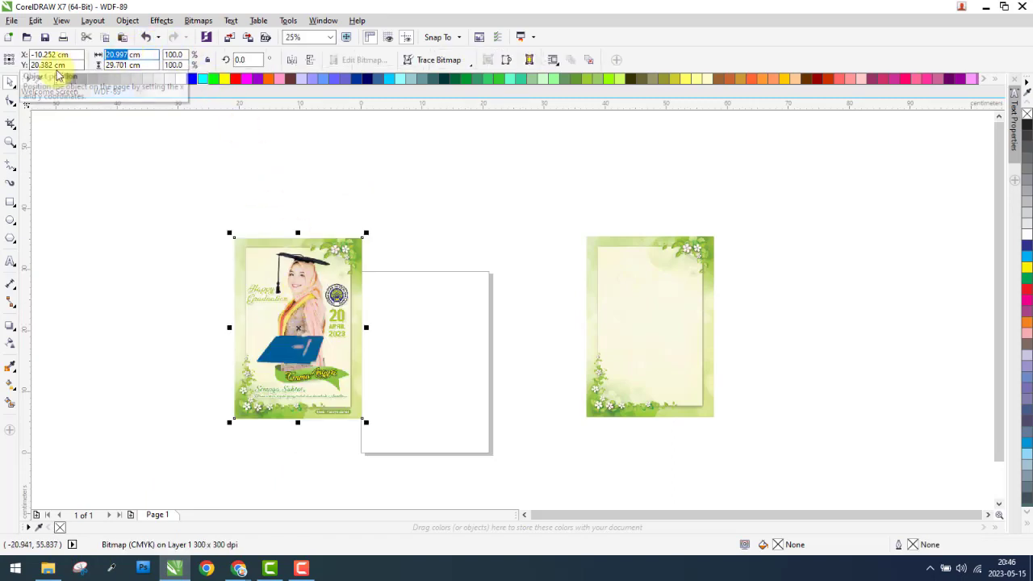
{"action": "type", "text": "21."}
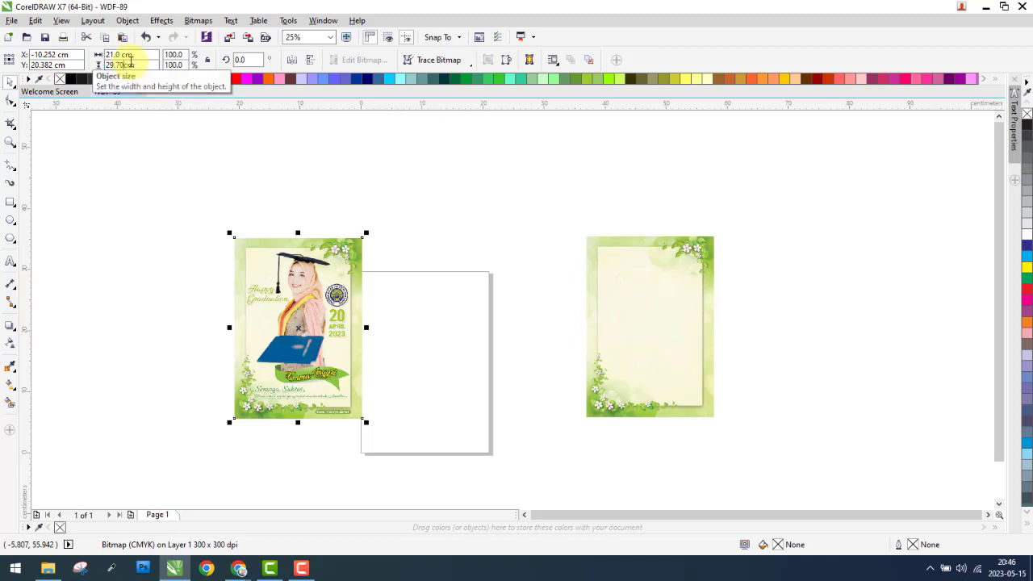
{"action": "key", "text": "Tab"}
{"action": "type", "text": "29.7"}
{"action": "key", "text": "Return"}
{"action": "key", "text": "p"}
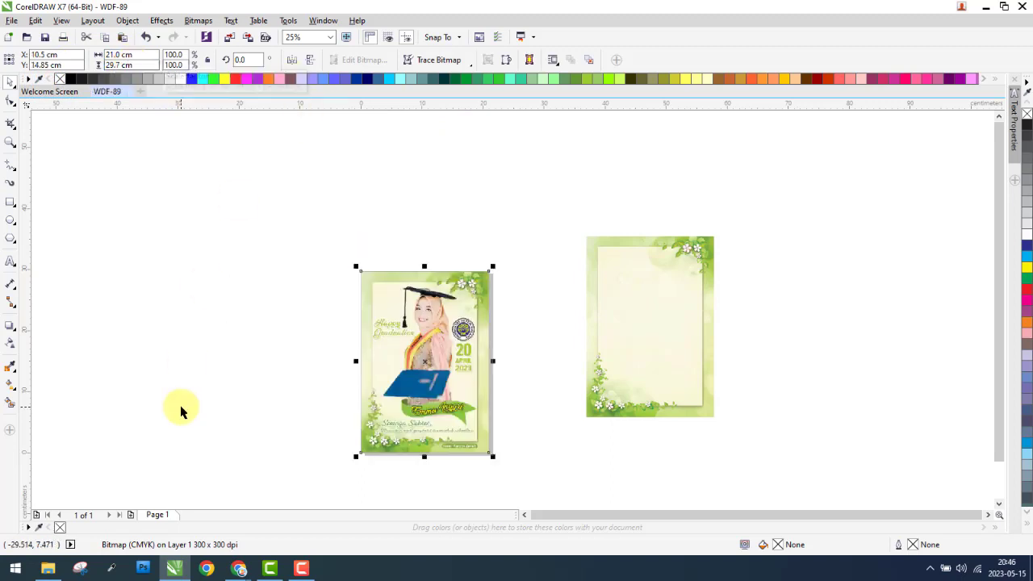
{"action": "left_click", "coordinate": [181, 407]}
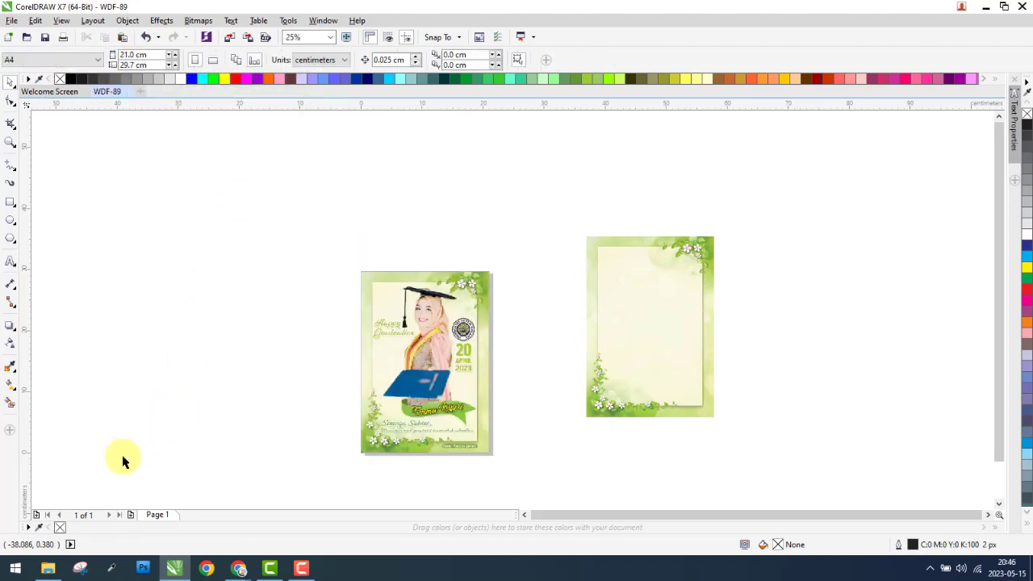
Add a second page, centre the floral background on Page 1, and keep the card on Page 2.
{"action": "left_click", "coordinate": [36, 516]}
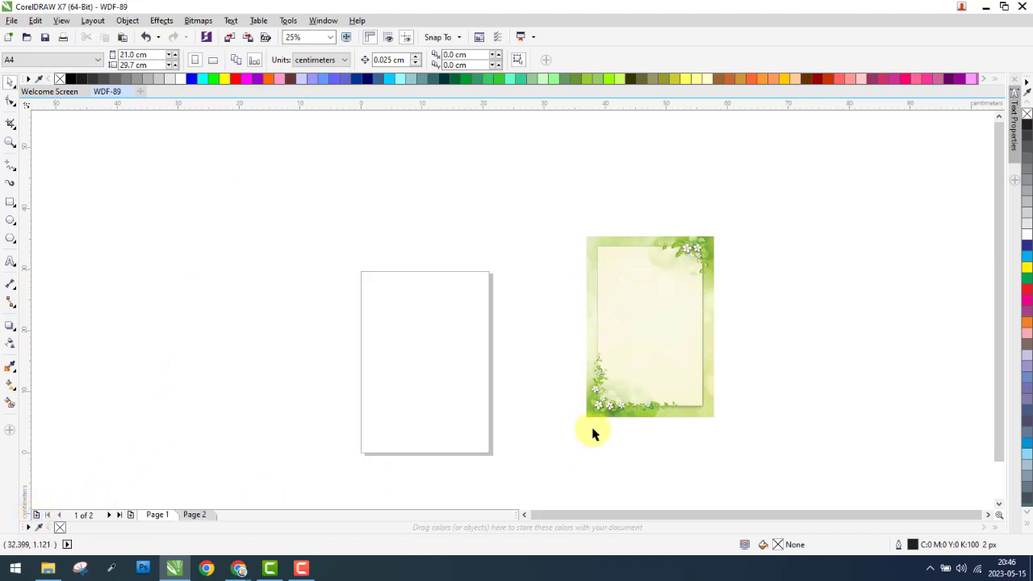
{"action": "left_click", "coordinate": [622, 364]}
{"action": "key", "text": "p"}
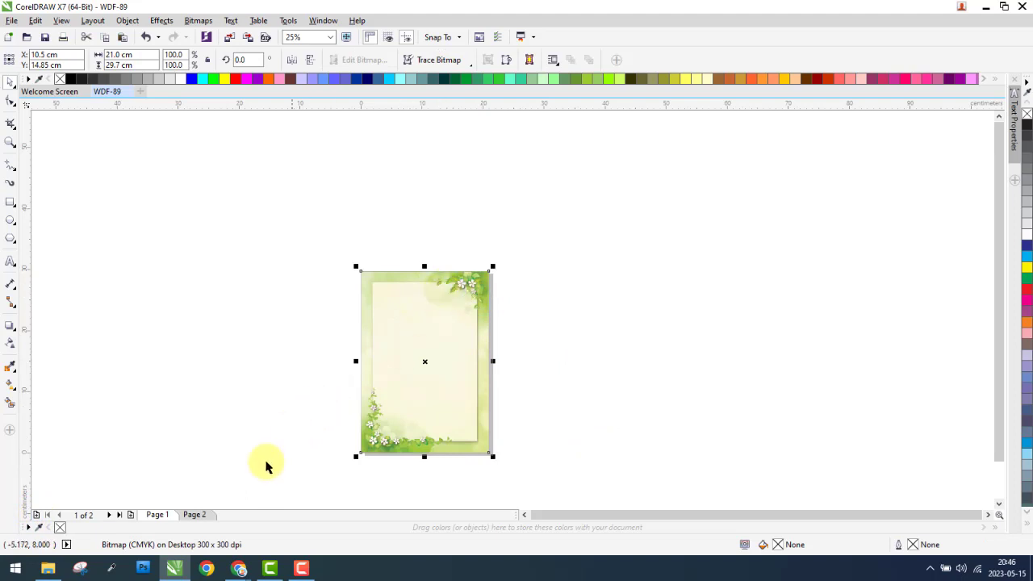
{"action": "left_click", "coordinate": [180, 515]}
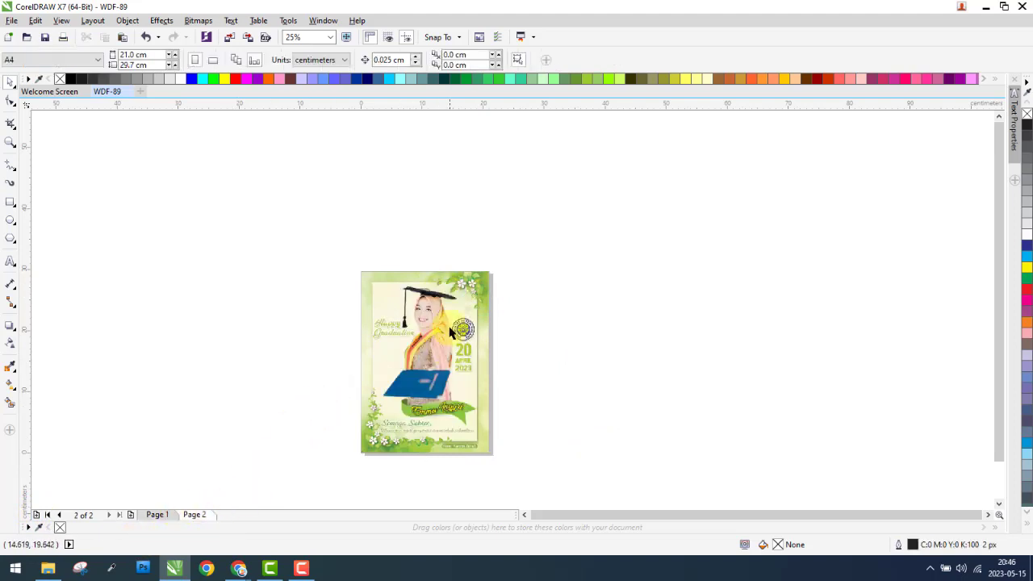
{"action": "scroll", "coordinate": [457, 347], "scroll_direction": "up", "scroll_amount": 2}
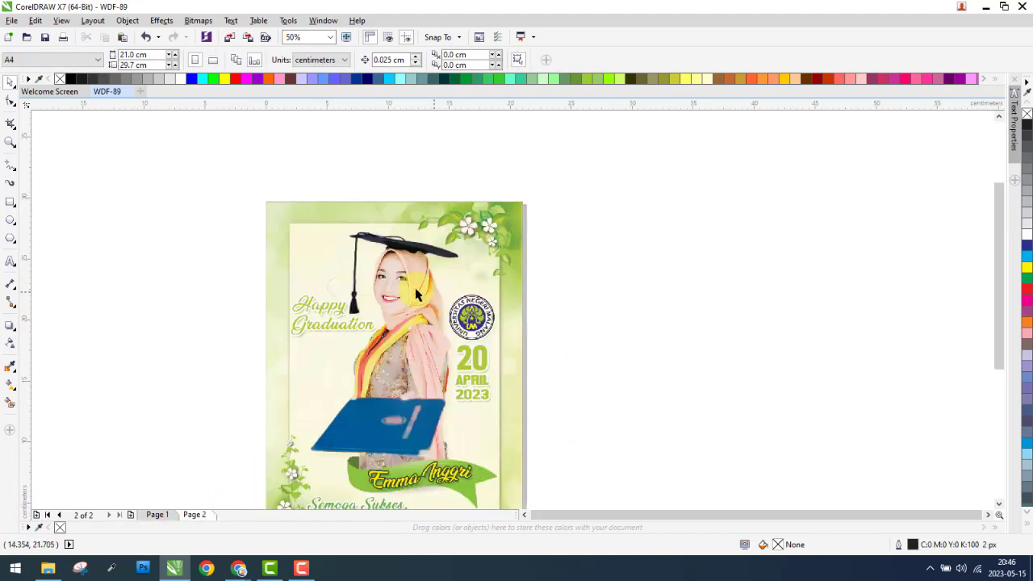
{"action": "left_click", "coordinate": [55, 571]}
Open the Foto folder and view the original photo 1. asli, then close it.
{"action": "left_click", "coordinate": [365, 117]}
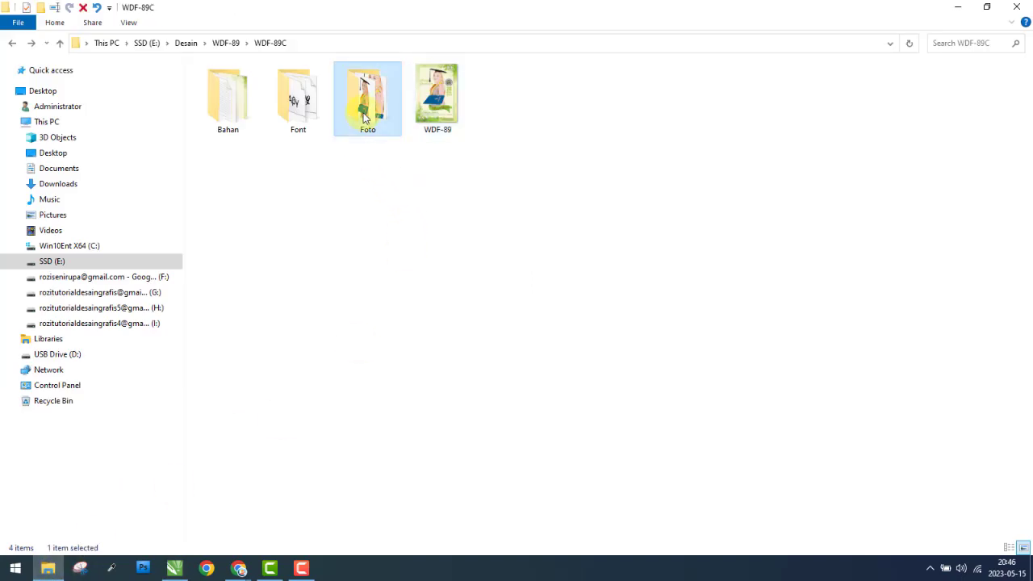
{"action": "double_click", "coordinate": [365, 117]}
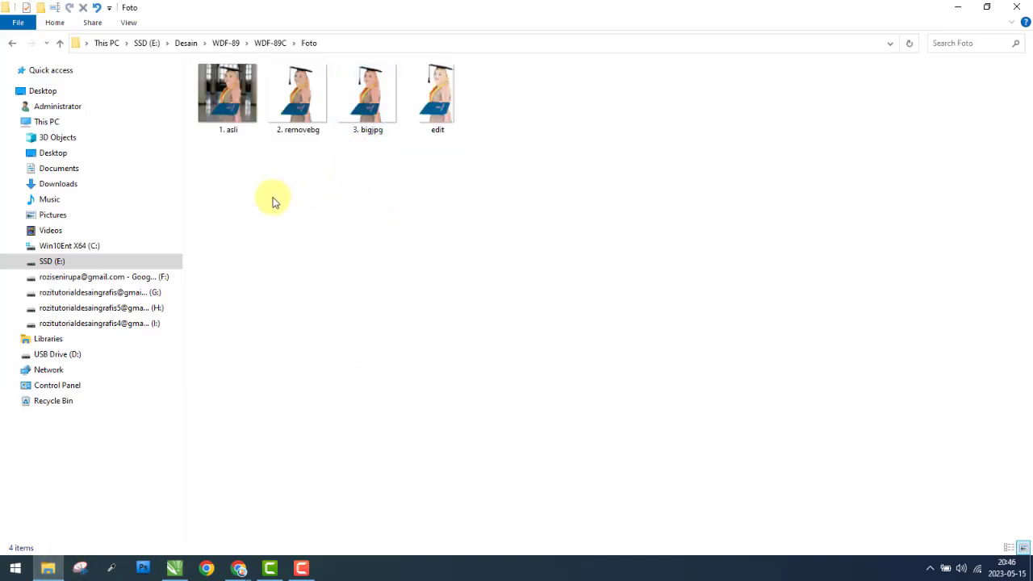
{"action": "left_click", "coordinate": [239, 107]}
{"action": "mouse_move", "coordinate": [97, 452]}
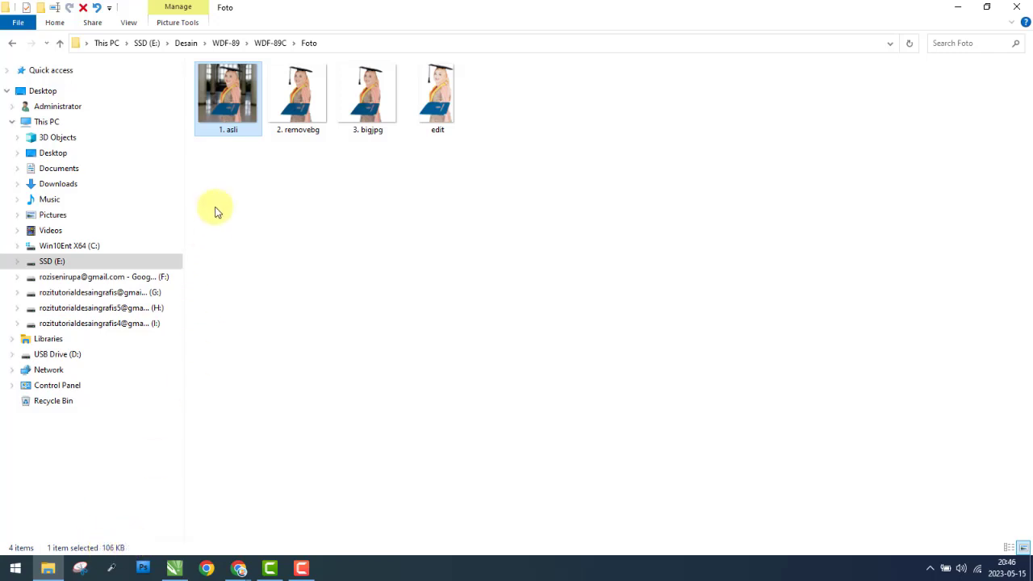
{"action": "double_click", "coordinate": [240, 96]}
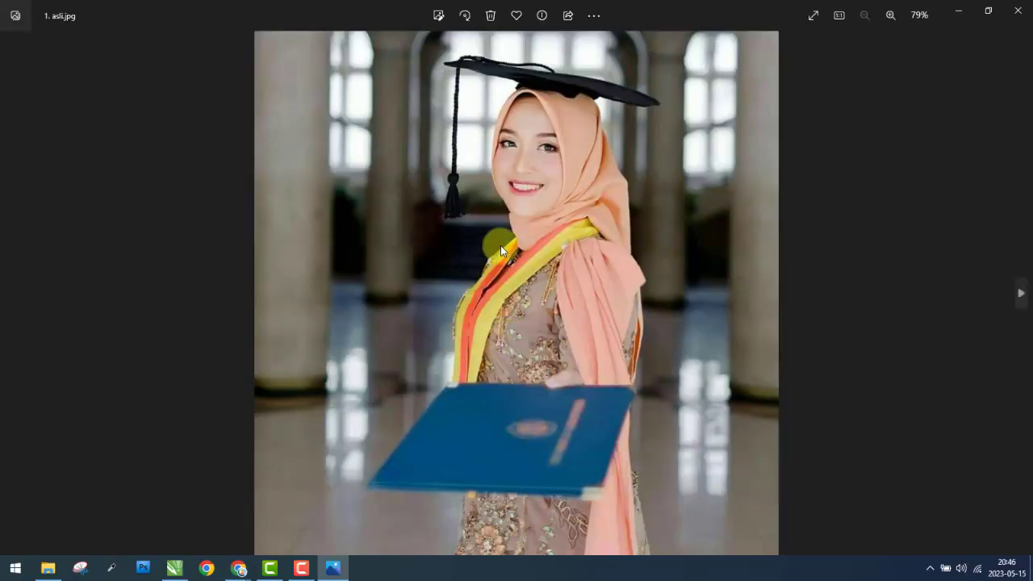
{"action": "left_click", "coordinate": [1018, 12]}
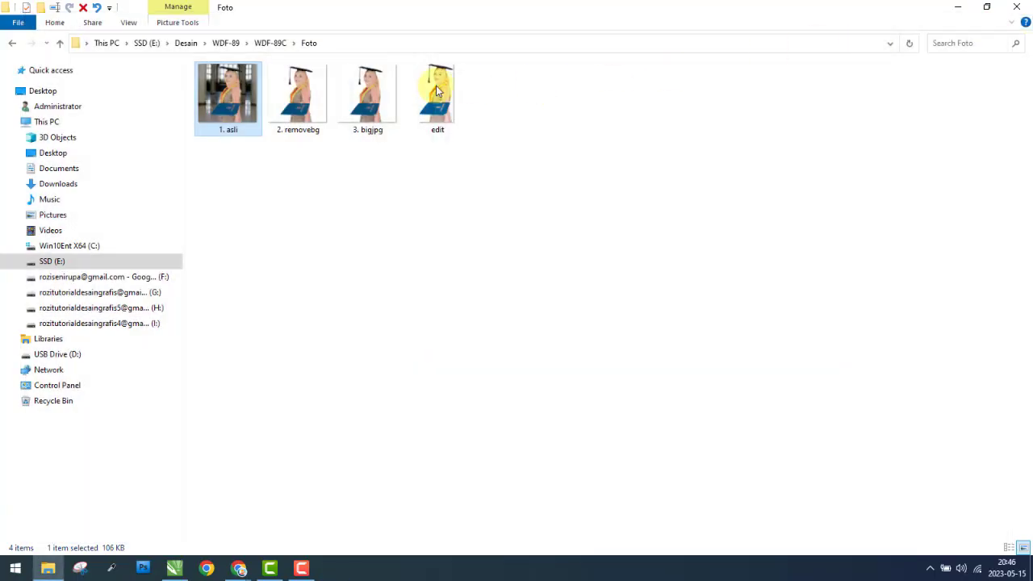
View the 2. removebg cut-out photo zoomed in, then close it.
{"action": "left_click", "coordinate": [300, 97]}
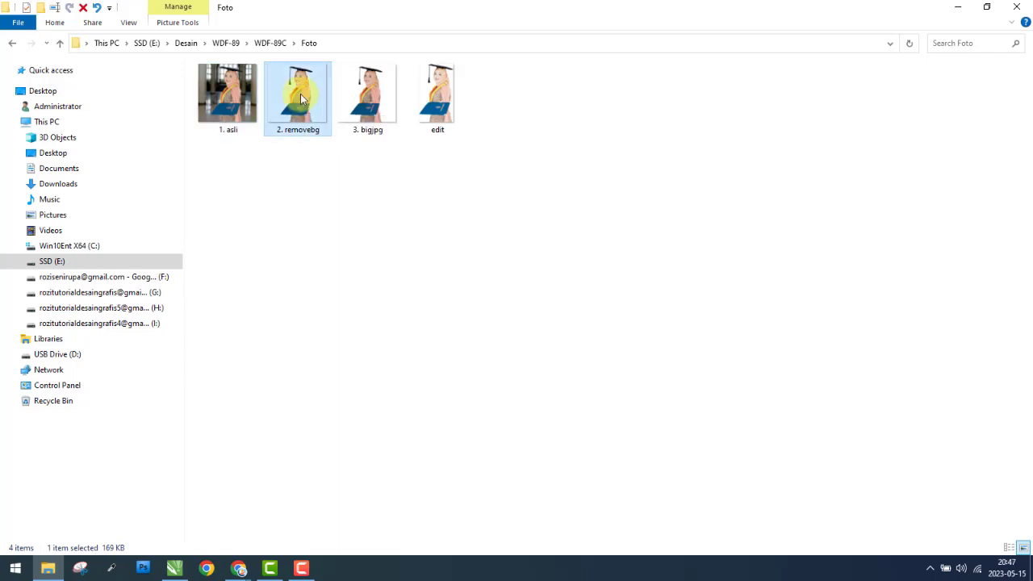
{"action": "double_click", "coordinate": [300, 96]}
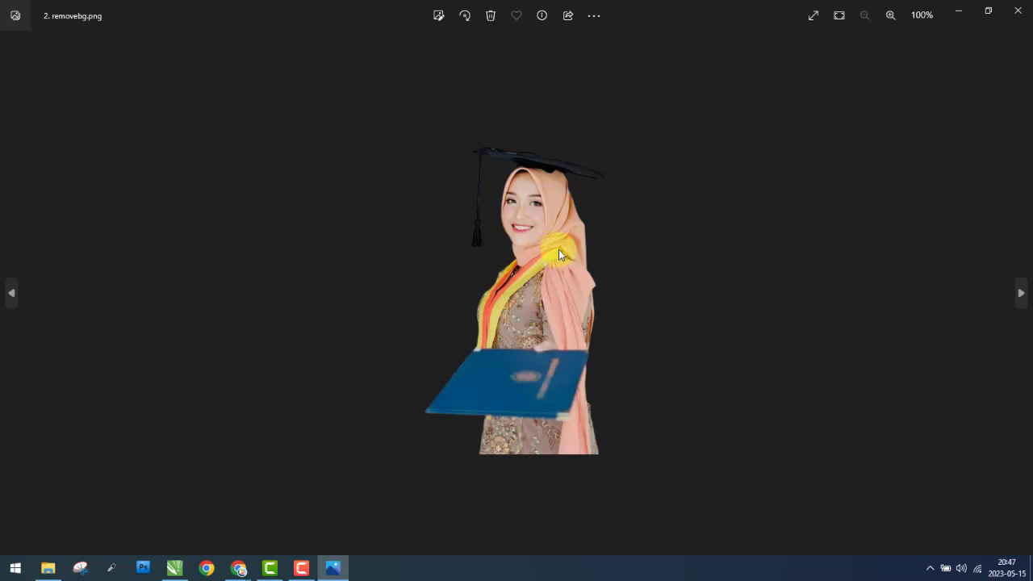
{"action": "scroll", "coordinate": [557, 242], "scroll_direction": "up", "scroll_amount": 2}
{"action": "scroll", "coordinate": [568, 208], "scroll_direction": "up", "scroll_amount": 2}
{"action": "scroll", "coordinate": [567, 161], "scroll_direction": "up", "scroll_amount": 1}
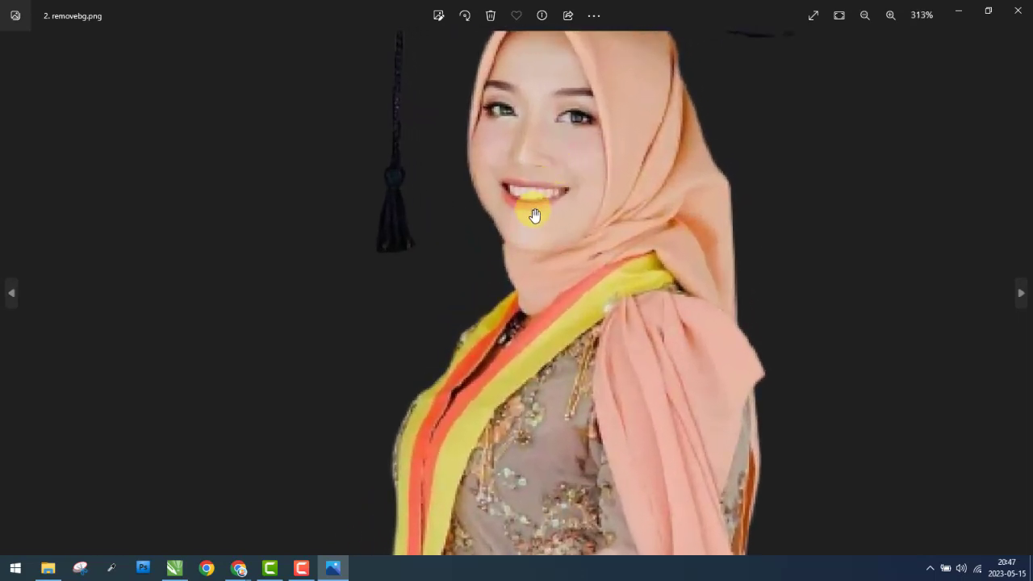
{"action": "scroll", "coordinate": [541, 207], "scroll_direction": "down", "scroll_amount": 3}
{"action": "scroll", "coordinate": [685, 199], "scroll_direction": "down", "scroll_amount": 2}
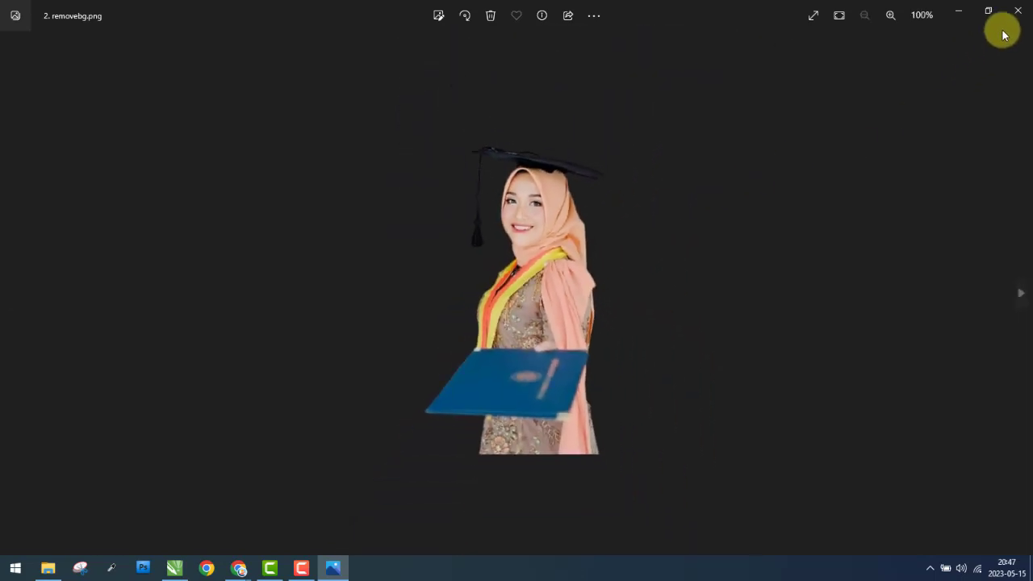
{"action": "left_click", "coordinate": [1018, 10]}
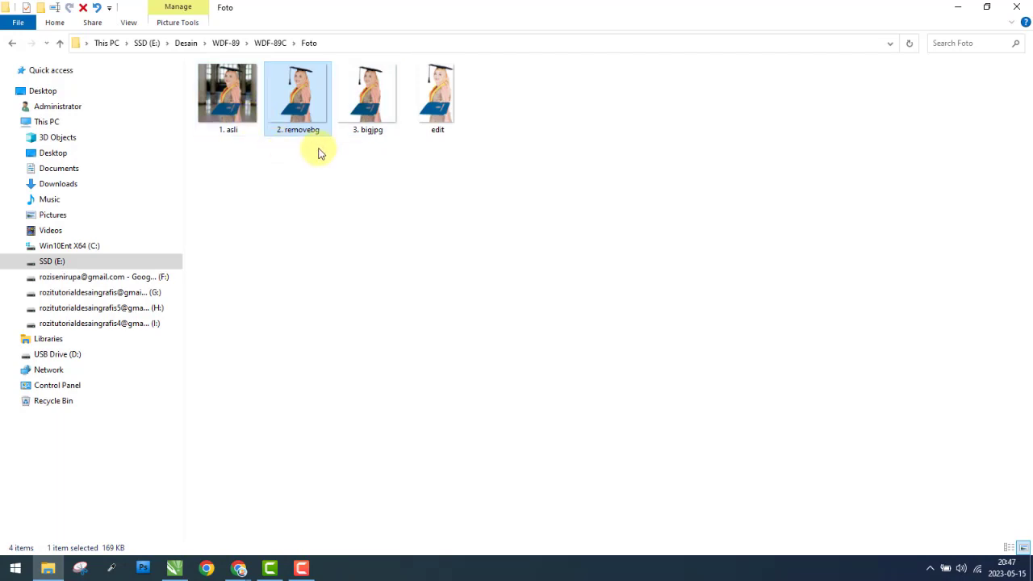
Glance at 3. bigjpg, close it, and reopen 2. removebg in Photos.
{"action": "double_click", "coordinate": [384, 97]}
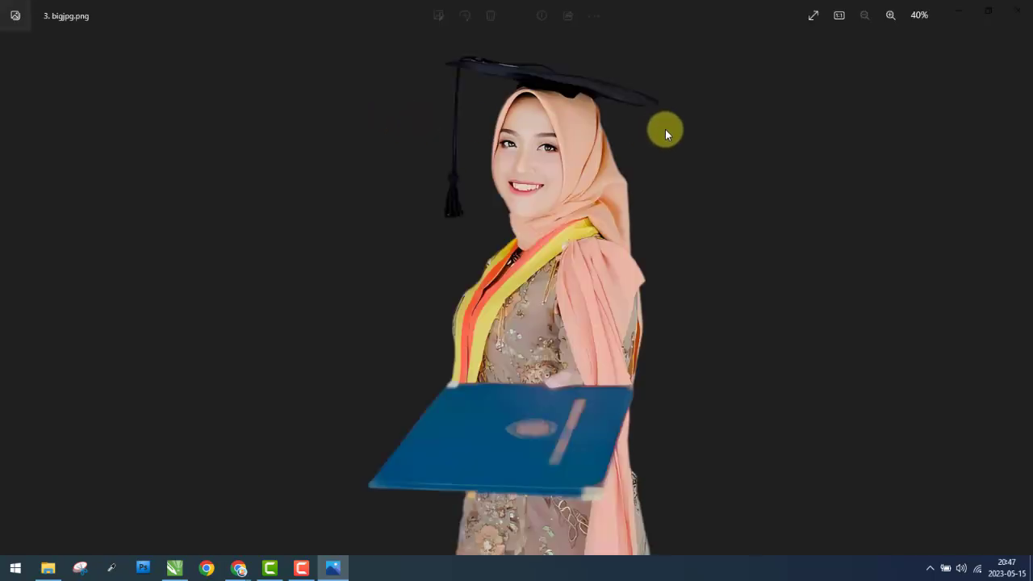
{"action": "left_click", "coordinate": [1017, 10]}
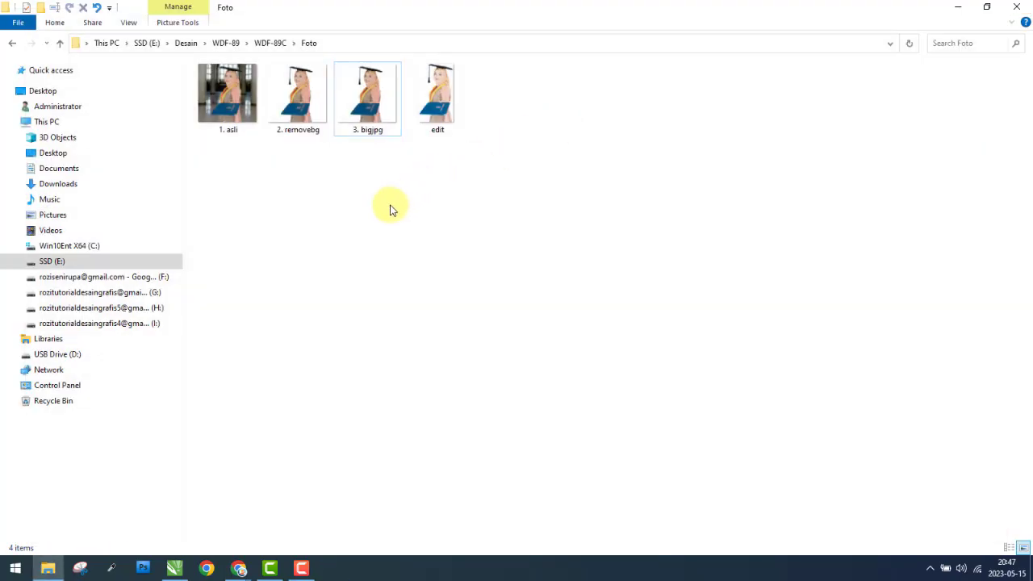
{"action": "left_click", "coordinate": [302, 113]}
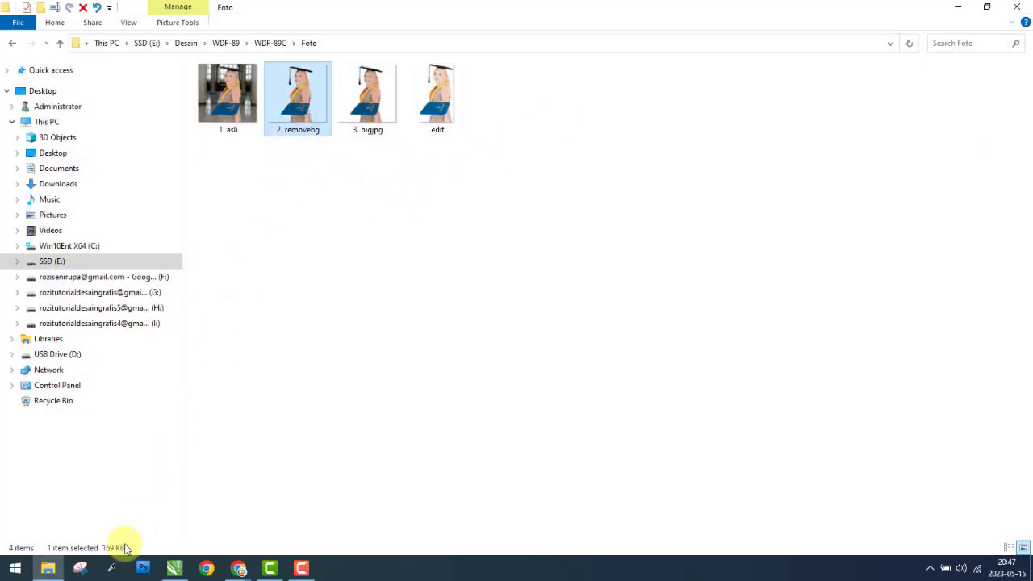
{"action": "double_click", "coordinate": [295, 109]}
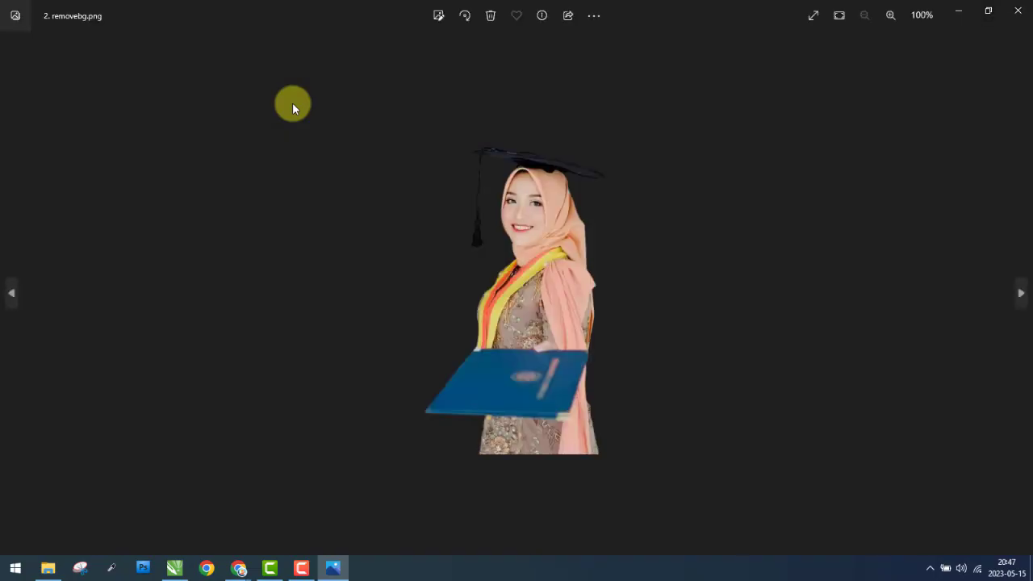
Snap 2. removebg to the left half and 3. bigjpg to the right half of the screen.
{"action": "key", "text": "super+Left"}
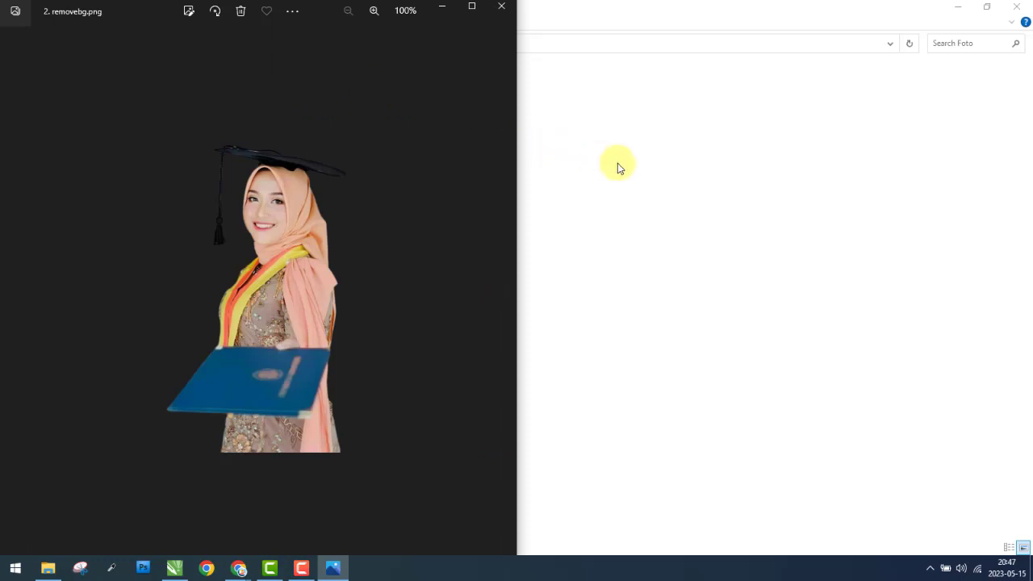
{"action": "left_click", "coordinate": [618, 163]}
{"action": "left_click", "coordinate": [379, 117]}
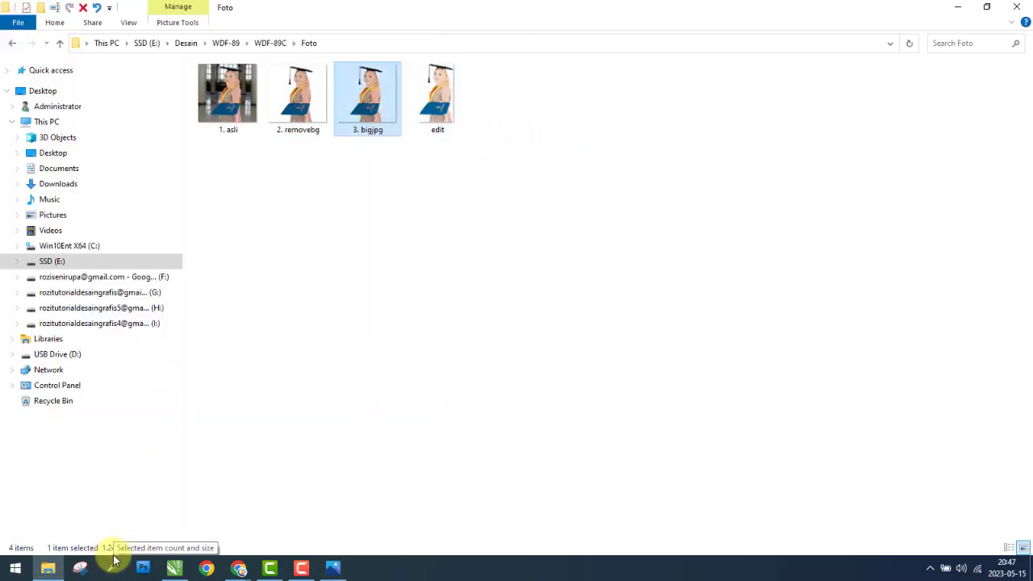
{"action": "double_click", "coordinate": [367, 97]}
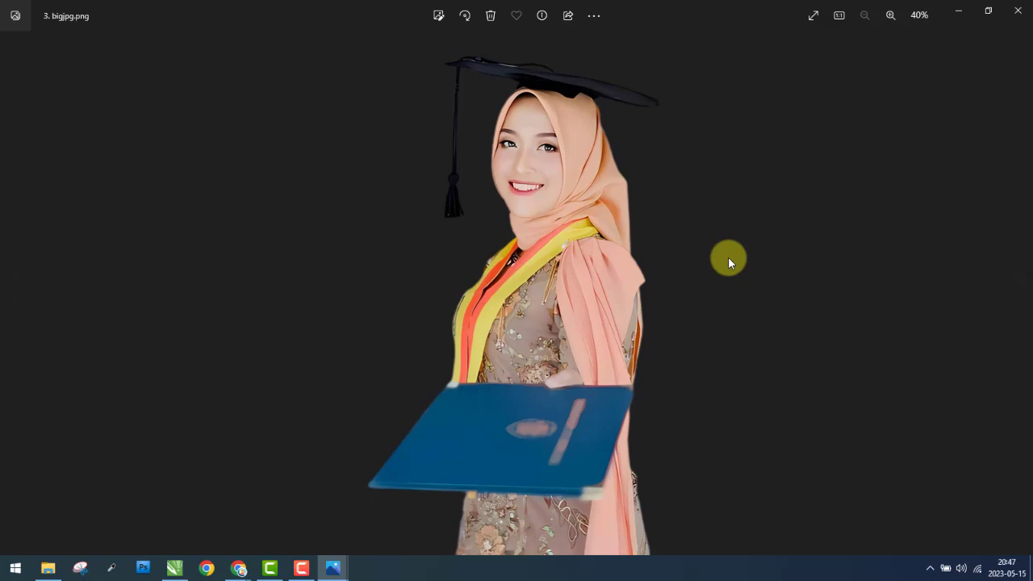
{"action": "key", "text": "super+Right"}
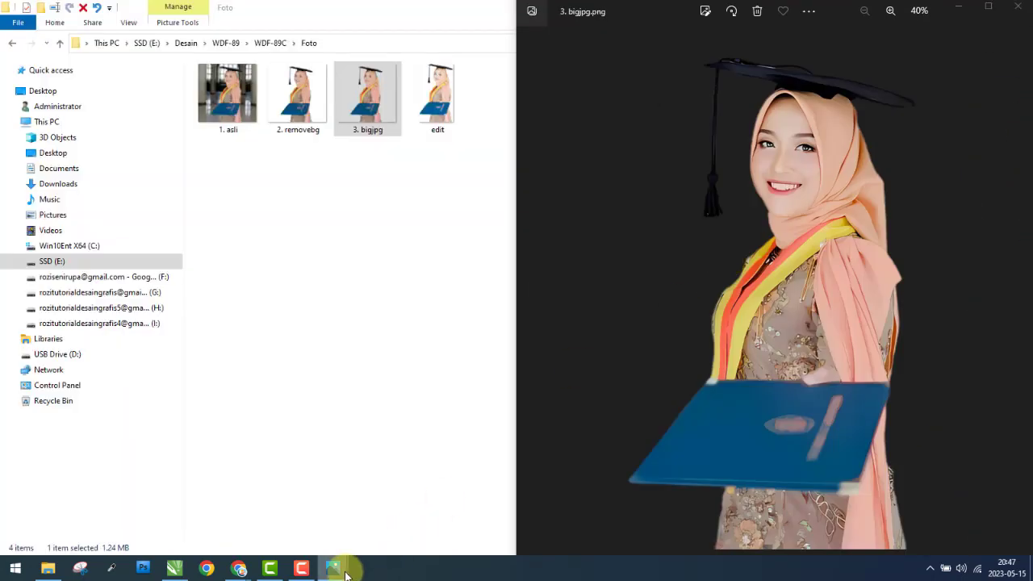
{"action": "left_click", "coordinate": [305, 496]}
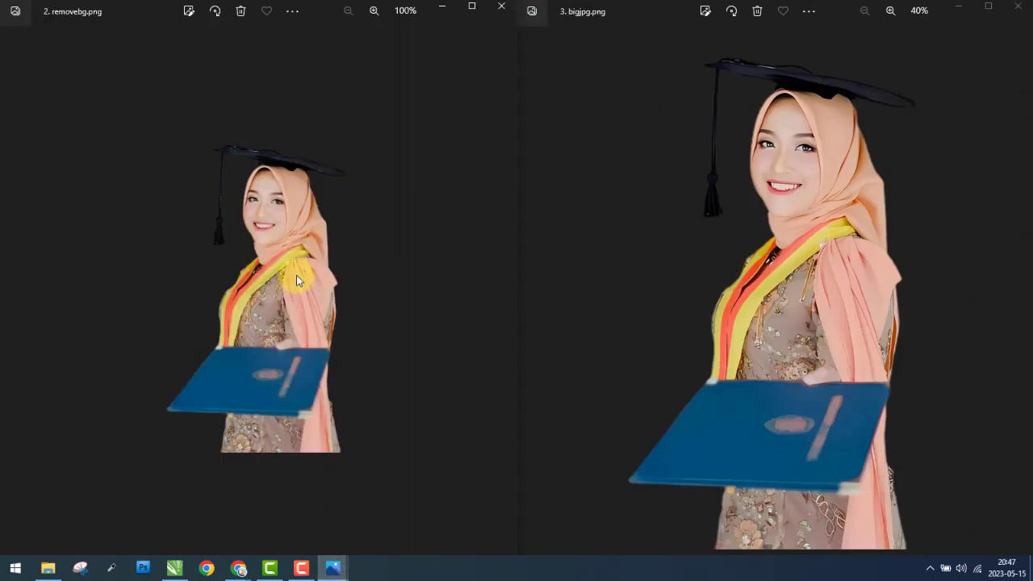
Zoom into the face in the bigjpg photo and pan down toward the neck and scarf.
{"action": "scroll", "coordinate": [292, 272], "scroll_direction": "up", "scroll_amount": 2}
{"action": "scroll", "coordinate": [293, 271], "scroll_direction": "up", "scroll_amount": 2}
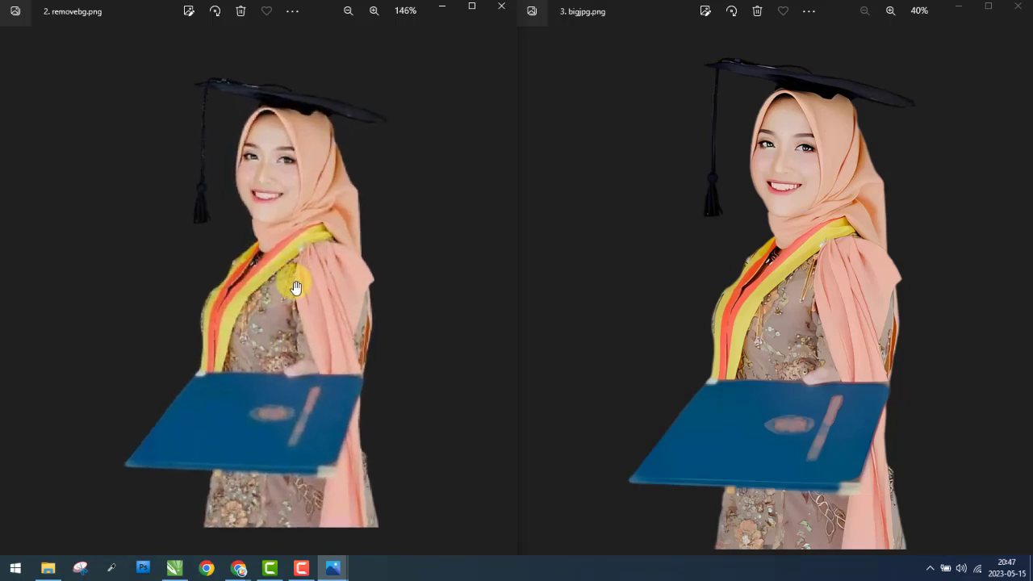
{"action": "scroll", "coordinate": [286, 191], "scroll_direction": "up", "scroll_amount": 2}
{"action": "scroll", "coordinate": [282, 185], "scroll_direction": "up", "scroll_amount": 2}
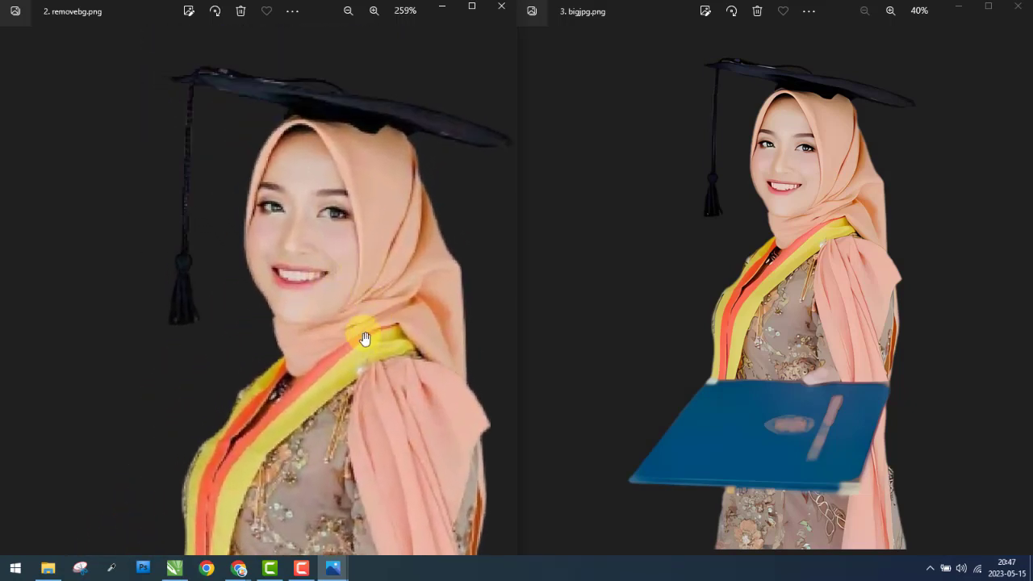
{"action": "scroll", "coordinate": [804, 151], "scroll_direction": "up", "scroll_amount": 5}
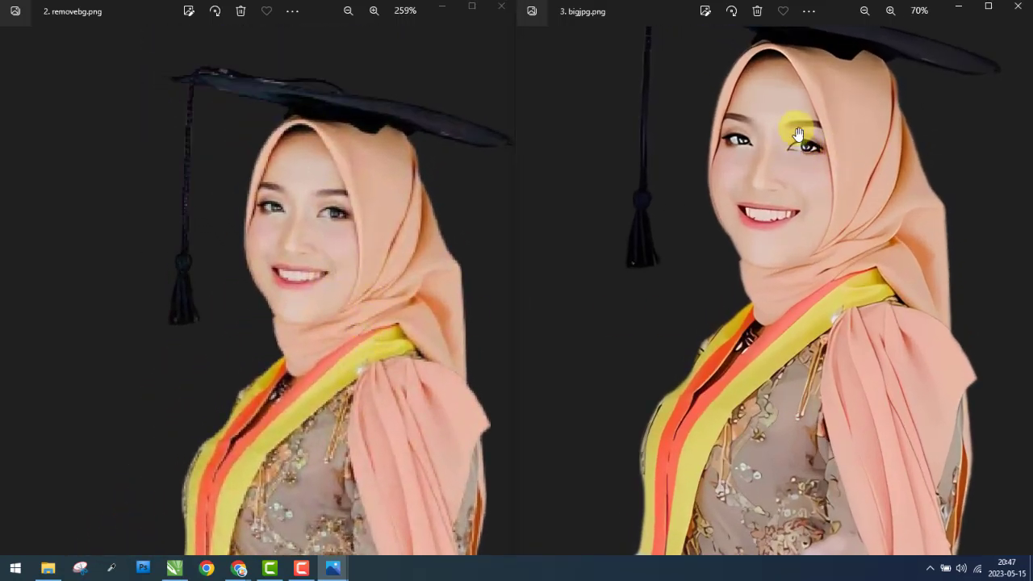
{"action": "left_click_drag", "start_coordinate": [800, 131], "coordinate": [677, 205]}
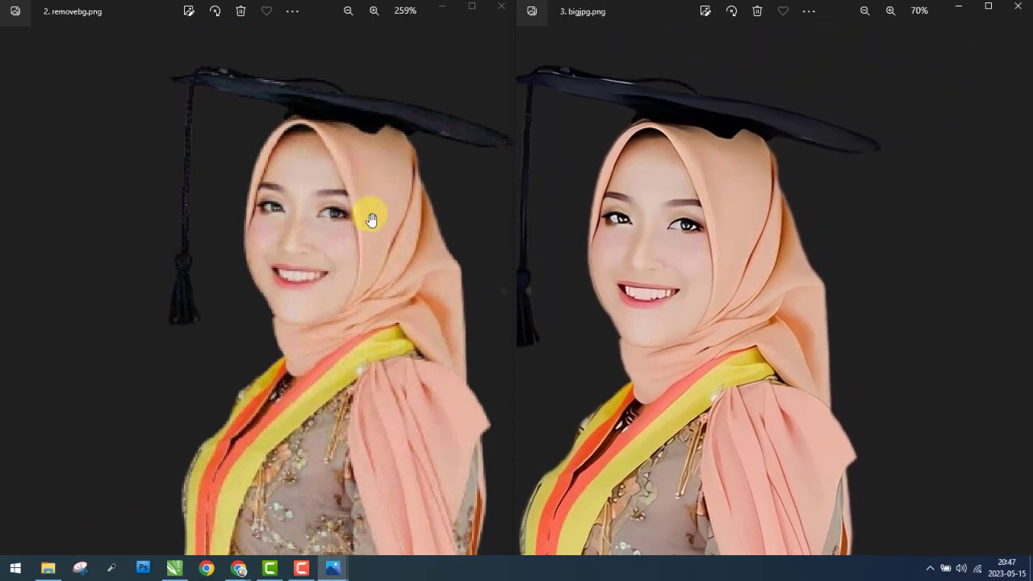
{"action": "scroll", "coordinate": [353, 189], "scroll_direction": "up", "scroll_amount": 4}
{"action": "scroll", "coordinate": [354, 191], "scroll_direction": "up", "scroll_amount": 3}
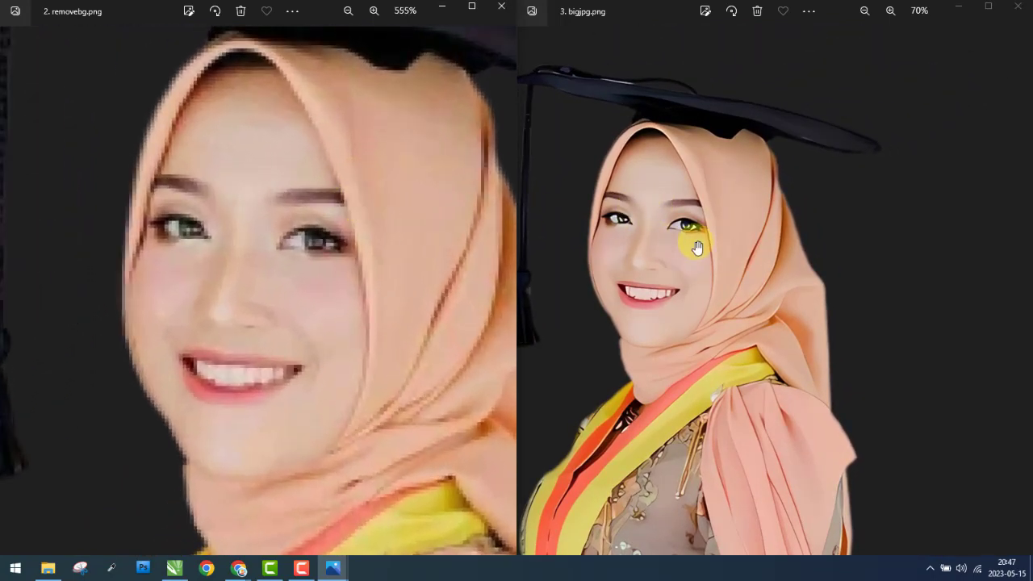
{"action": "scroll", "coordinate": [653, 209], "scroll_direction": "up", "scroll_amount": 3}
{"action": "scroll", "coordinate": [654, 209], "scroll_direction": "up", "scroll_amount": 2}
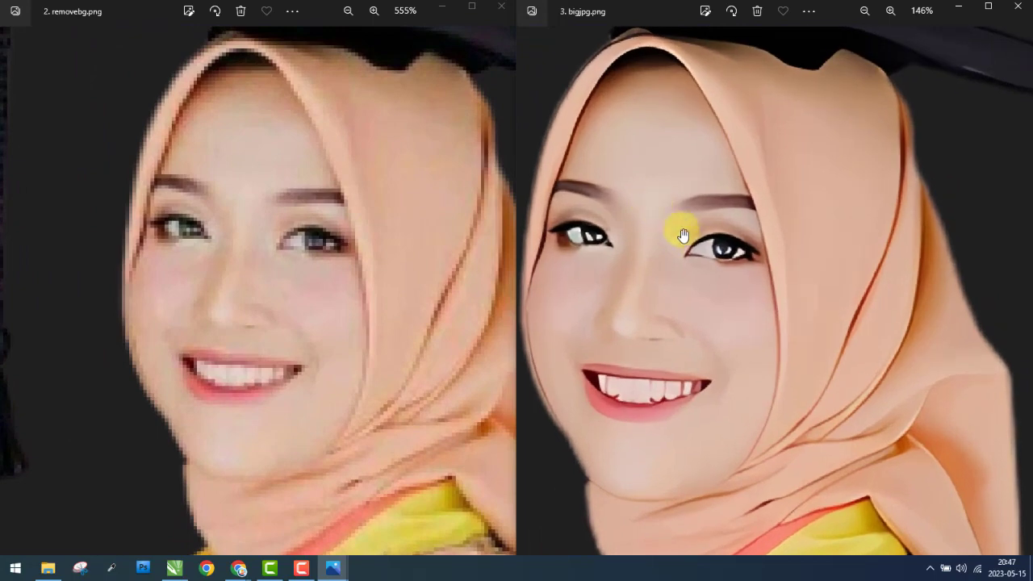
{"action": "scroll", "coordinate": [702, 234], "scroll_direction": "up", "scroll_amount": 2}
{"action": "left_click_drag", "start_coordinate": [809, 452], "coordinate": [798, 284]}
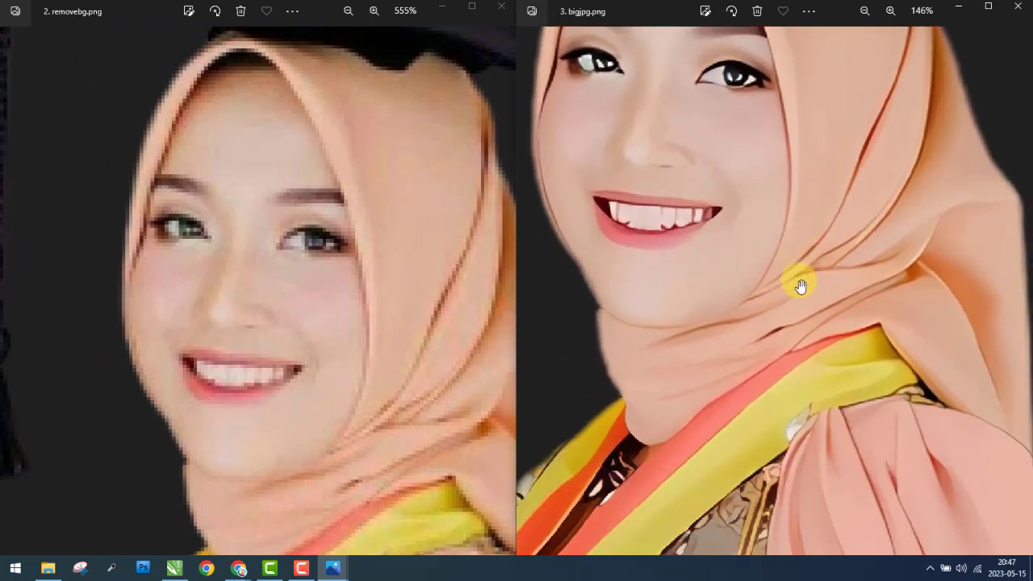
Compare the scarf, sequins and blue folder in both photos, then close the bigjpg viewer.
{"action": "scroll", "coordinate": [369, 391], "scroll_direction": "down", "scroll_amount": 3}
{"action": "scroll", "coordinate": [353, 330], "scroll_direction": "down", "scroll_amount": 1}
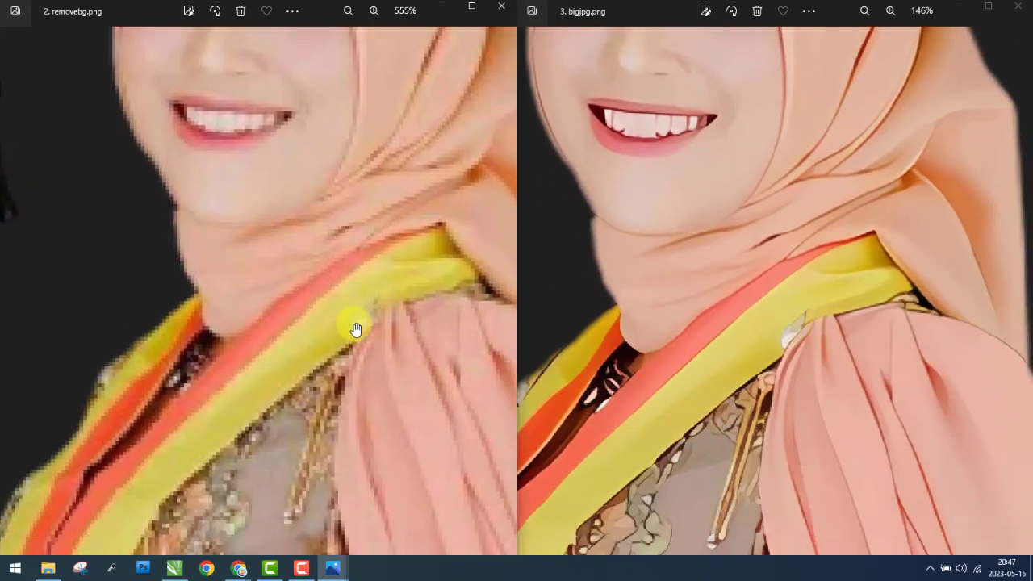
{"action": "scroll", "coordinate": [285, 220], "scroll_direction": "down", "scroll_amount": 1}
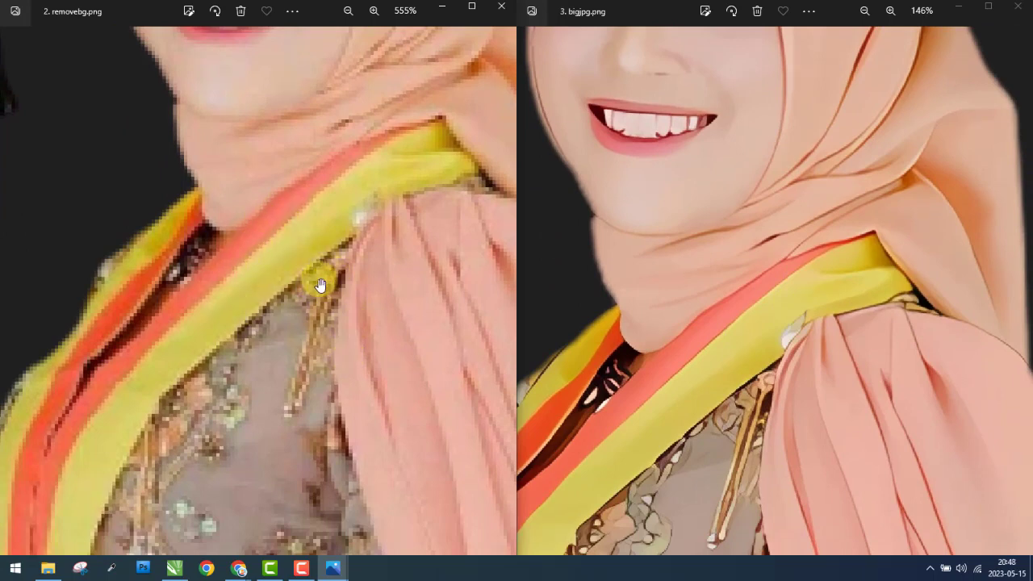
{"action": "left_click_drag", "start_coordinate": [683, 404], "coordinate": [692, 283]}
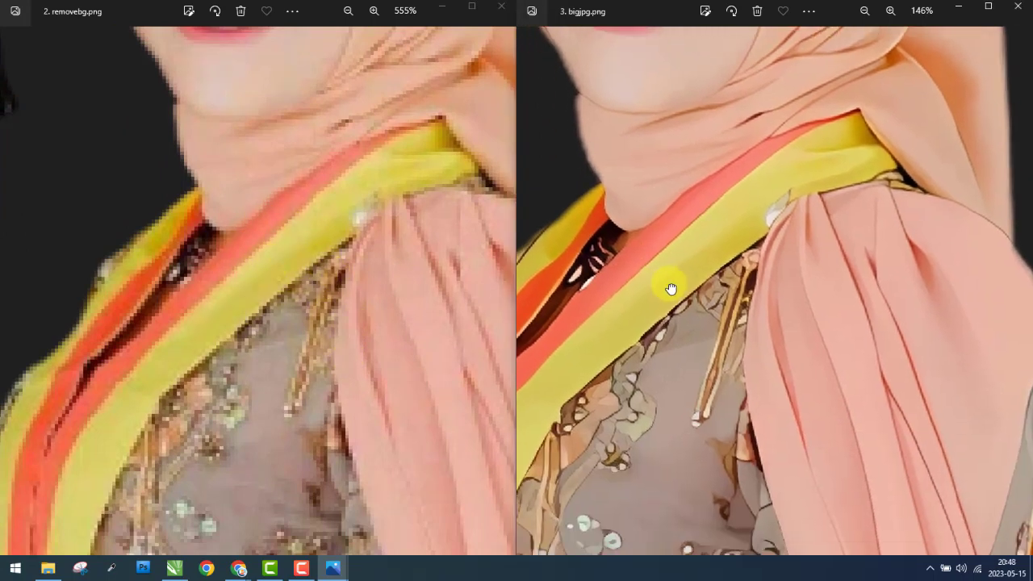
{"action": "scroll", "coordinate": [692, 284], "scroll_direction": "down", "scroll_amount": 4}
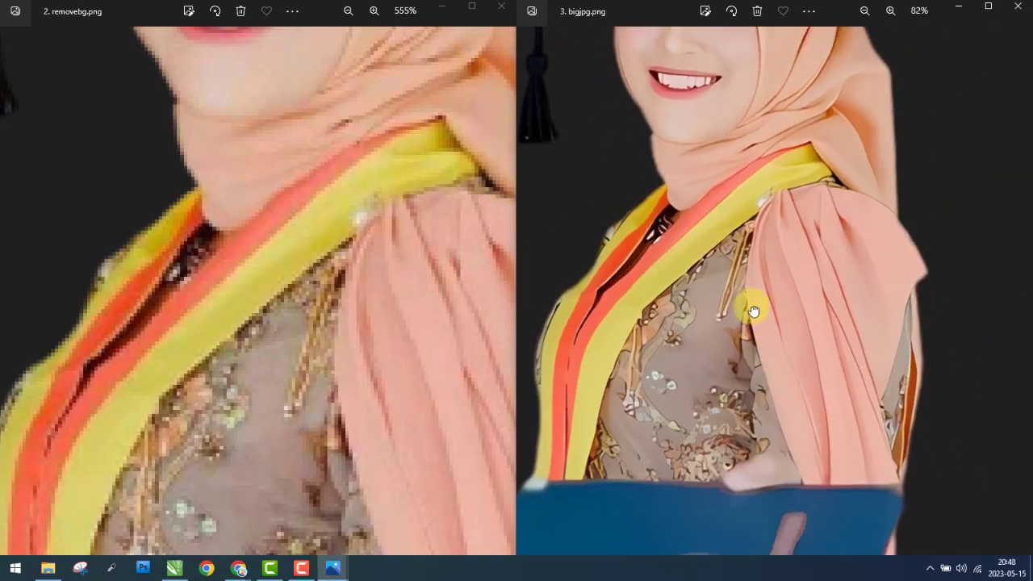
{"action": "left_click_drag", "start_coordinate": [749, 302], "coordinate": [749, 231]}
{"action": "left_click_drag", "start_coordinate": [745, 334], "coordinate": [683, 293]}
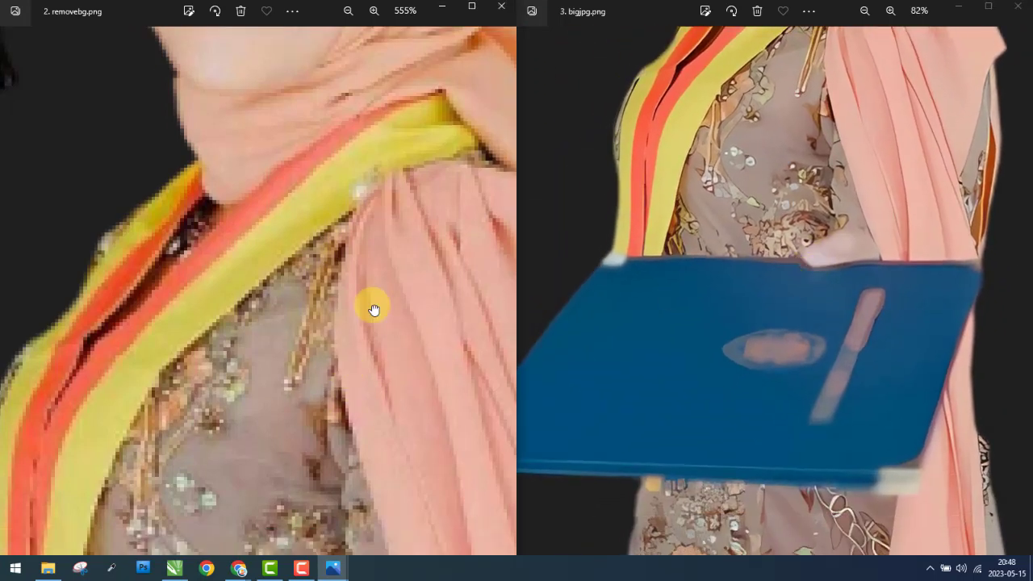
{"action": "mouse_move", "coordinate": [374, 304]}
{"action": "left_mouse_down"}
{"action": "mouse_move", "coordinate": [364, 355]}
{"action": "mouse_move", "coordinate": [316, 314]}
{"action": "left_mouse_up"}
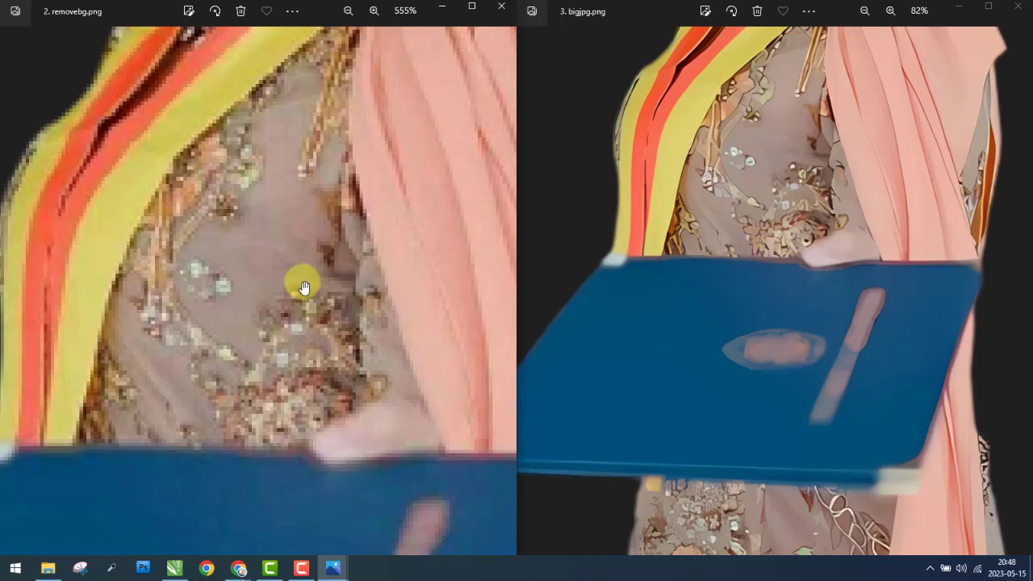
{"action": "scroll", "coordinate": [299, 299], "scroll_direction": "down", "scroll_amount": 5}
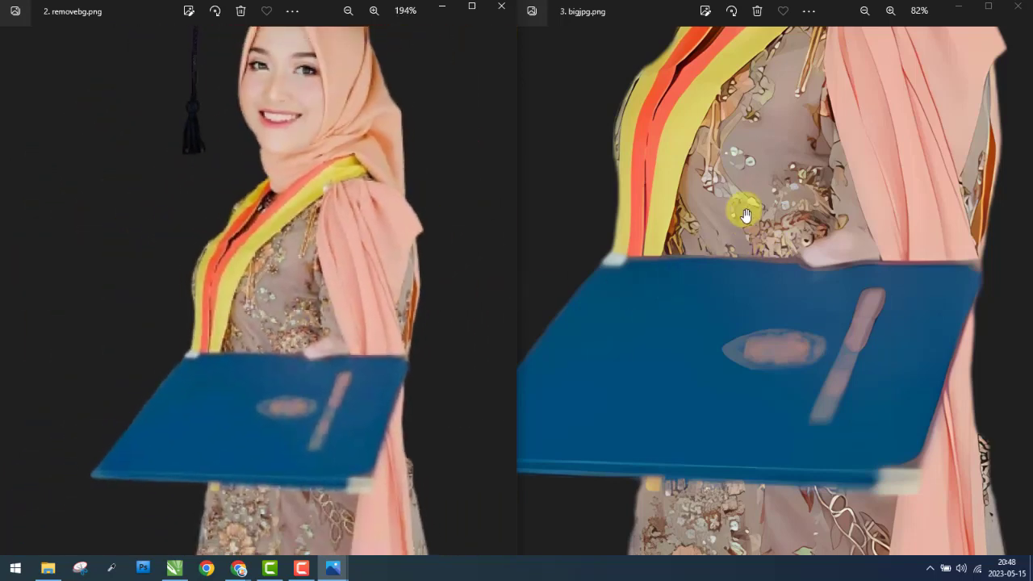
{"action": "scroll", "coordinate": [740, 206], "scroll_direction": "down", "scroll_amount": 5}
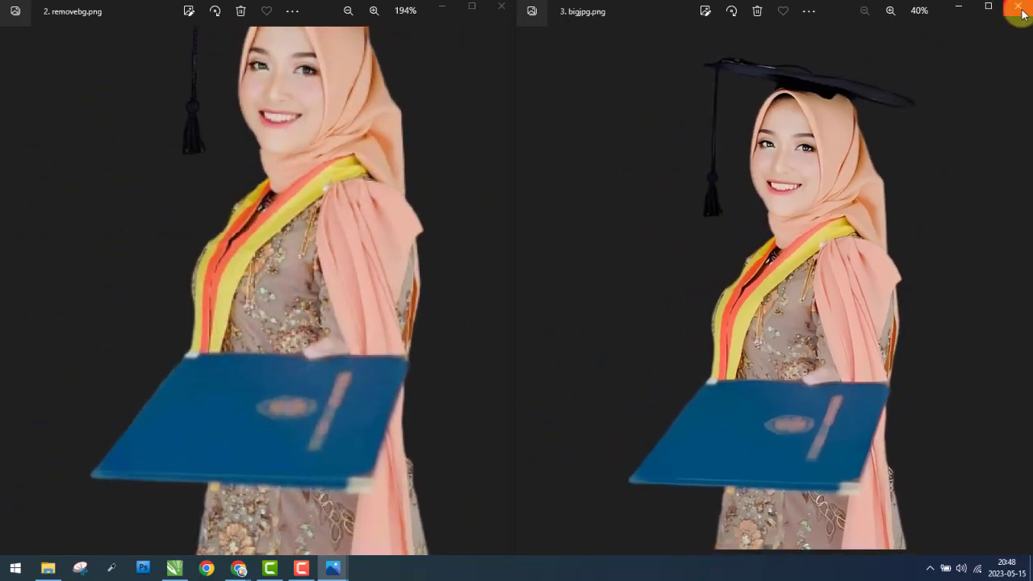
{"action": "left_click", "coordinate": [1018, 10]}
Check the bigjpg.com and um.ac.id source links in the Bahan folder's Link file, then close it.
{"action": "left_click", "coordinate": [501, 6]}
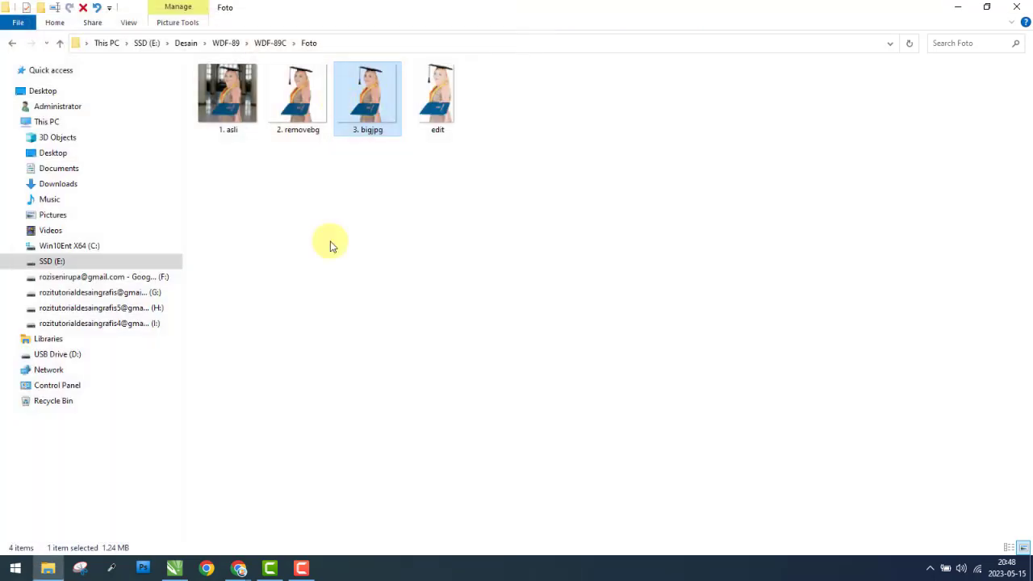
{"action": "left_click", "coordinate": [12, 43]}
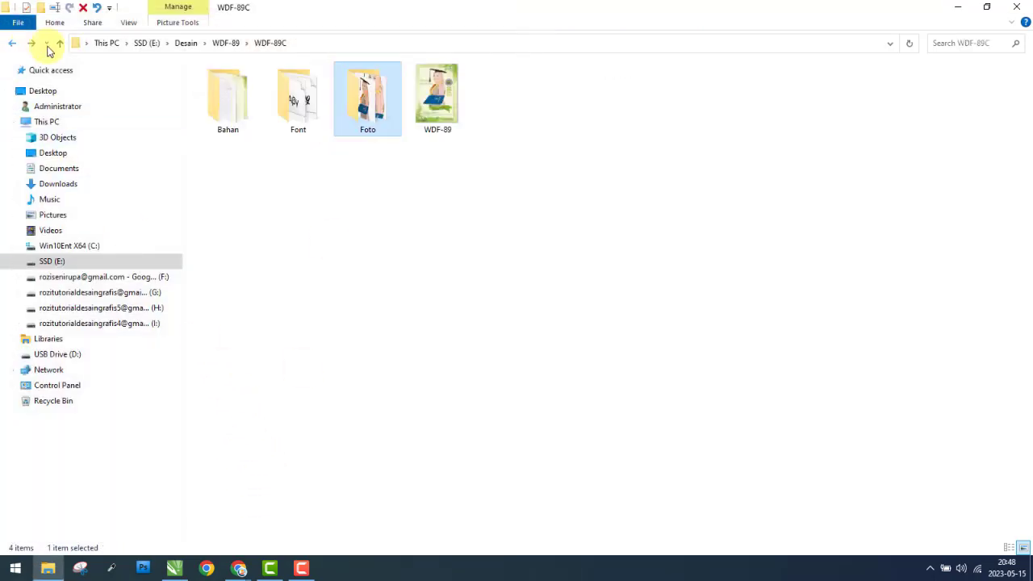
{"action": "double_click", "coordinate": [227, 97]}
{"action": "double_click", "coordinate": [397, 109]}
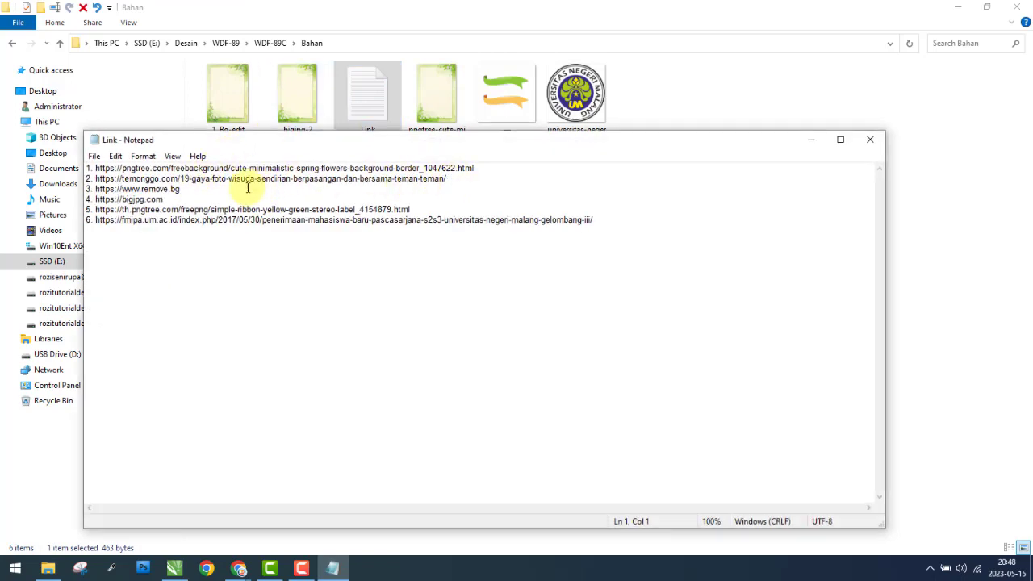
{"action": "mouse_move", "coordinate": [179, 188]}
{"action": "left_mouse_down"}
{"action": "mouse_move", "coordinate": [111, 190]}
{"action": "mouse_move", "coordinate": [107, 199]}
{"action": "left_mouse_up"}
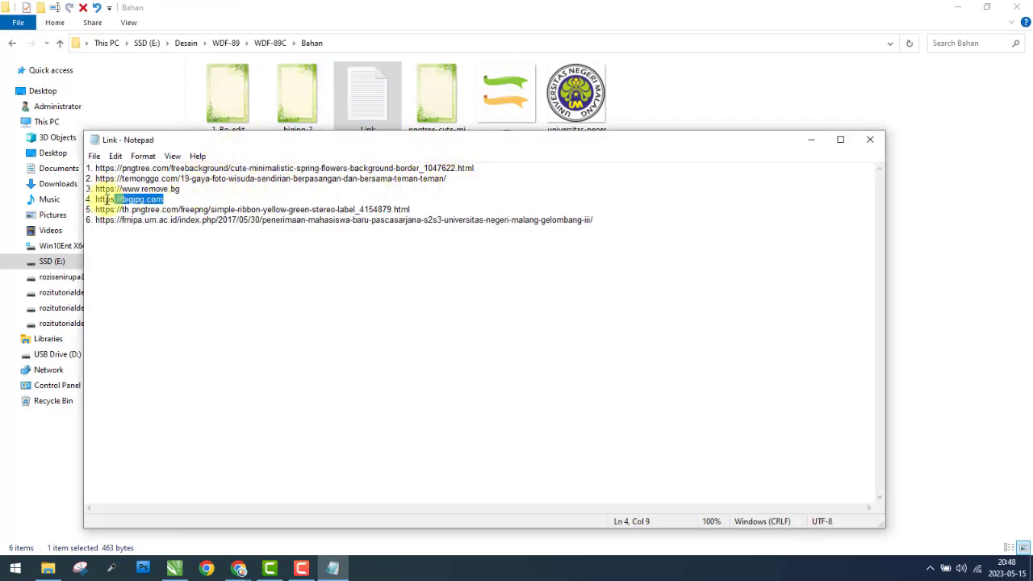
{"action": "left_click_drag", "start_coordinate": [179, 219], "coordinate": [148, 219]}
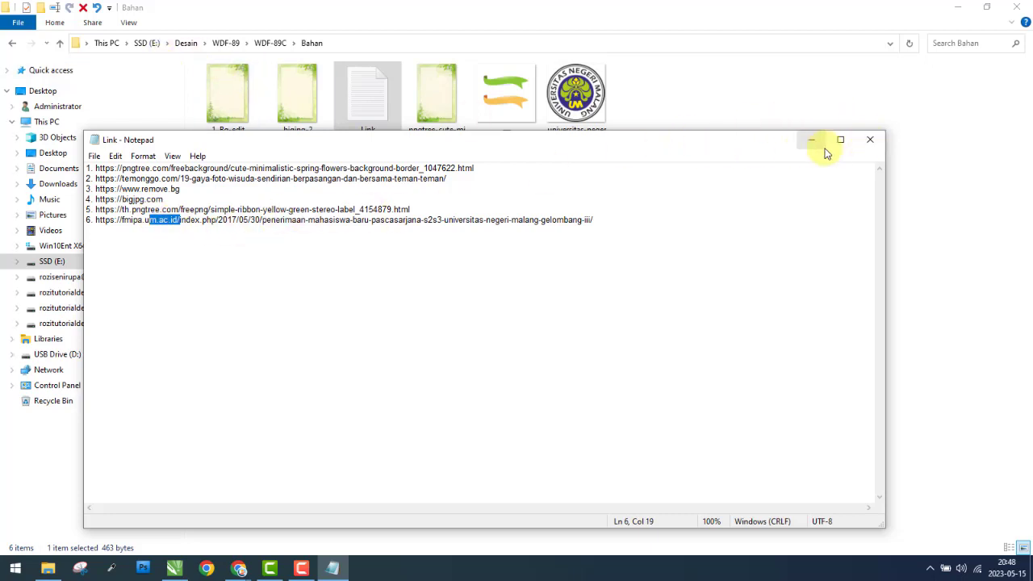
{"action": "left_click", "coordinate": [874, 143]}
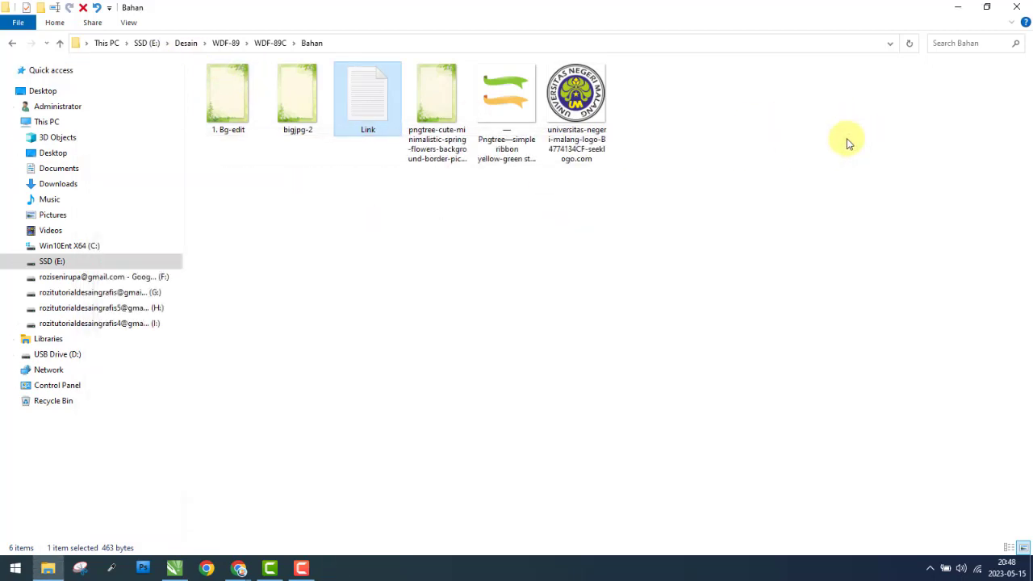
Return to the WDF-89C folder and open its Foto folder.
{"action": "left_click", "coordinate": [13, 45]}
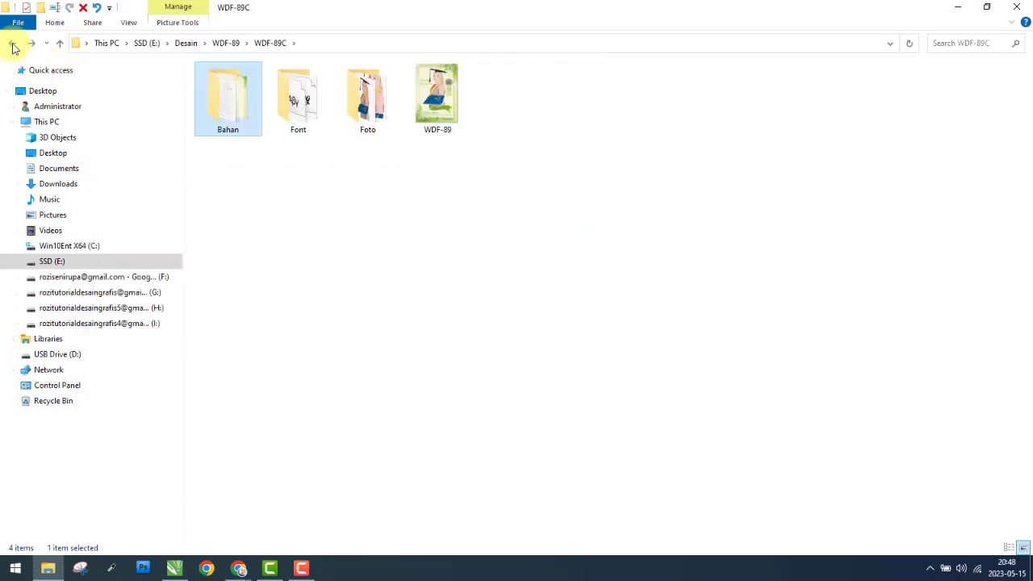
{"action": "left_click", "coordinate": [957, 8]}
{"action": "scroll", "coordinate": [366, 229], "scroll_direction": "down", "scroll_amount": 2}
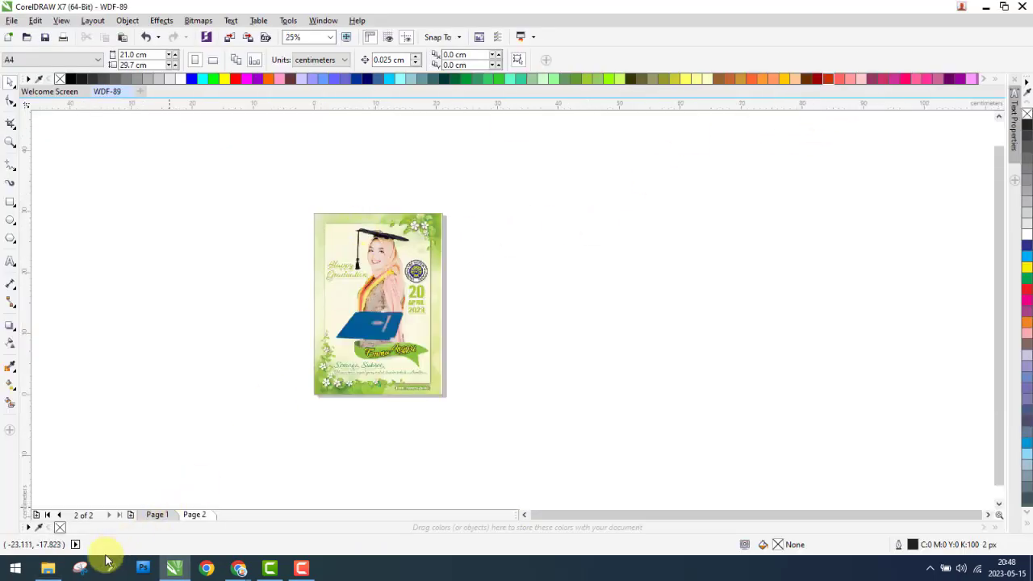
{"action": "left_click", "coordinate": [47, 568]}
{"action": "double_click", "coordinate": [365, 99]}
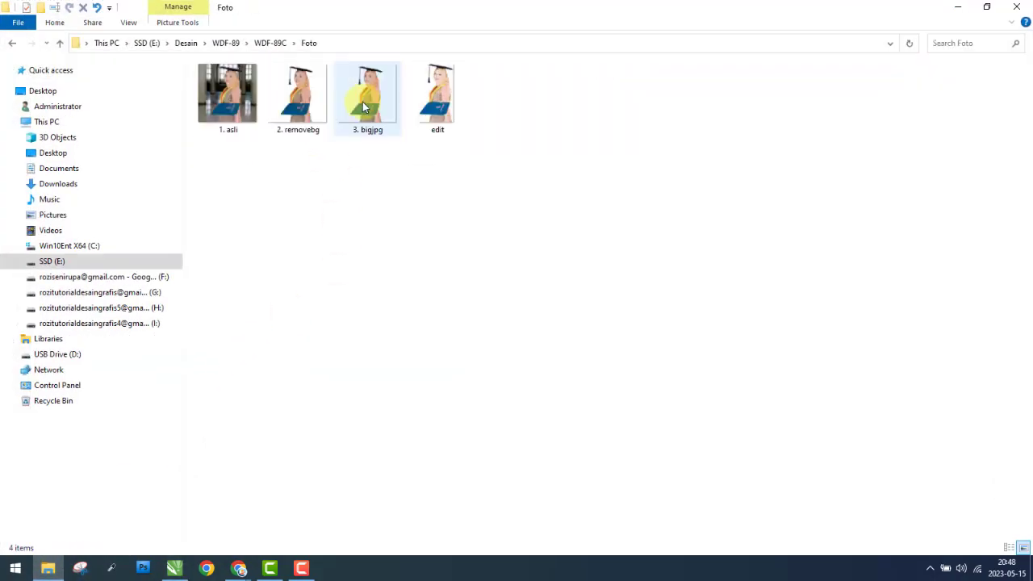
Preview edit.png, then drop it onto the CorelDRAW card as a 12.217 × 20.743 cm bitmap.
{"action": "left_click", "coordinate": [440, 97]}
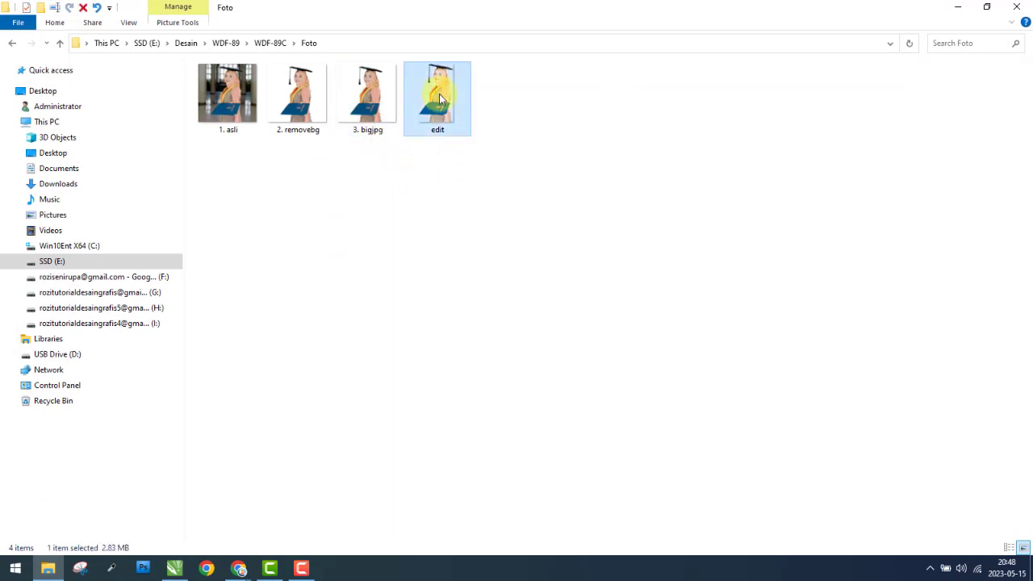
{"action": "double_click", "coordinate": [440, 96]}
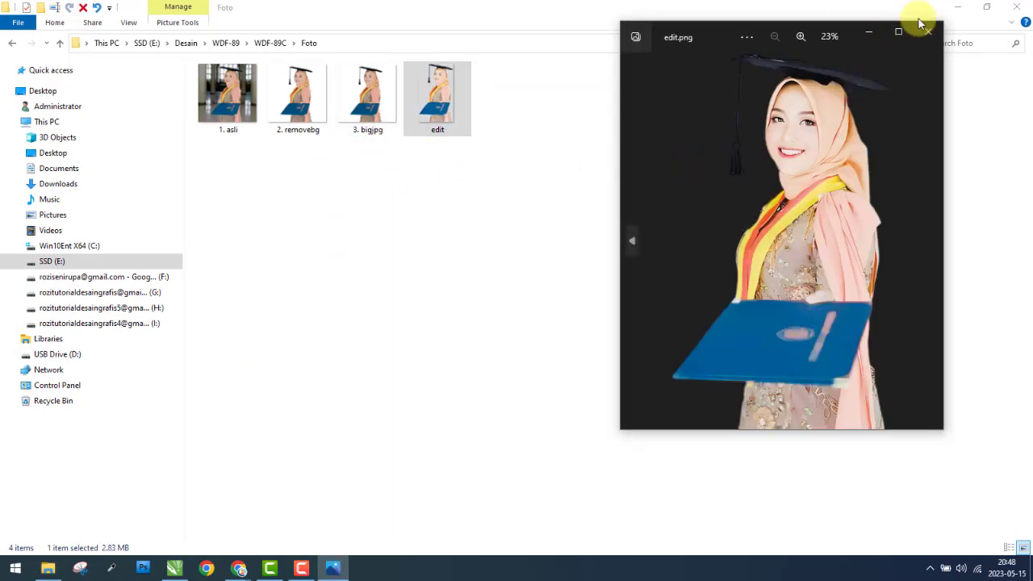
{"action": "left_click", "coordinate": [930, 35]}
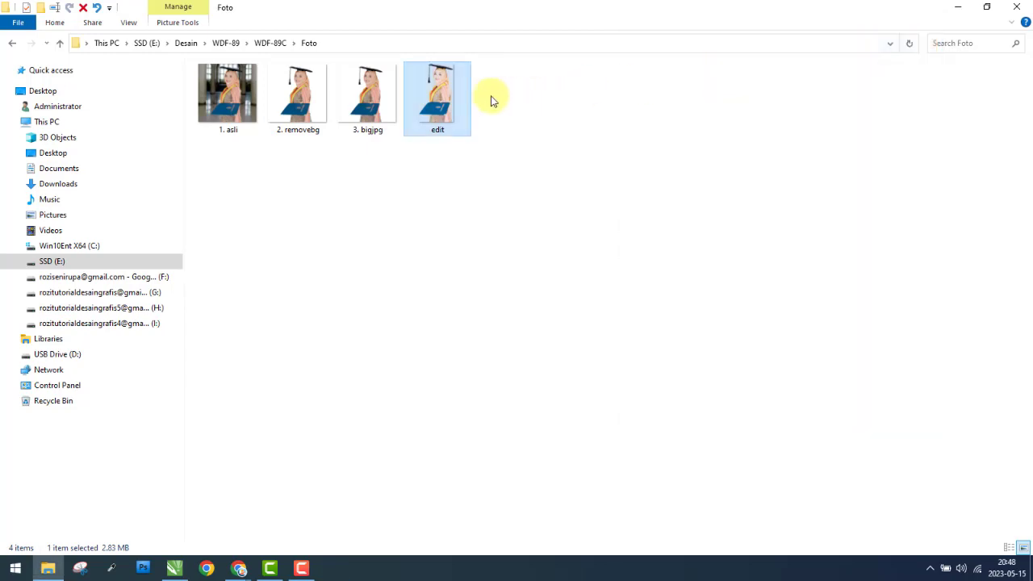
{"action": "mouse_move", "coordinate": [440, 97]}
{"action": "left_mouse_down"}
{"action": "mouse_move", "coordinate": [184, 568]}
{"action": "mouse_move", "coordinate": [269, 279]}
{"action": "left_mouse_up"}
{"action": "left_click_drag", "start_coordinate": [319, 236], "coordinate": [401, 243]}
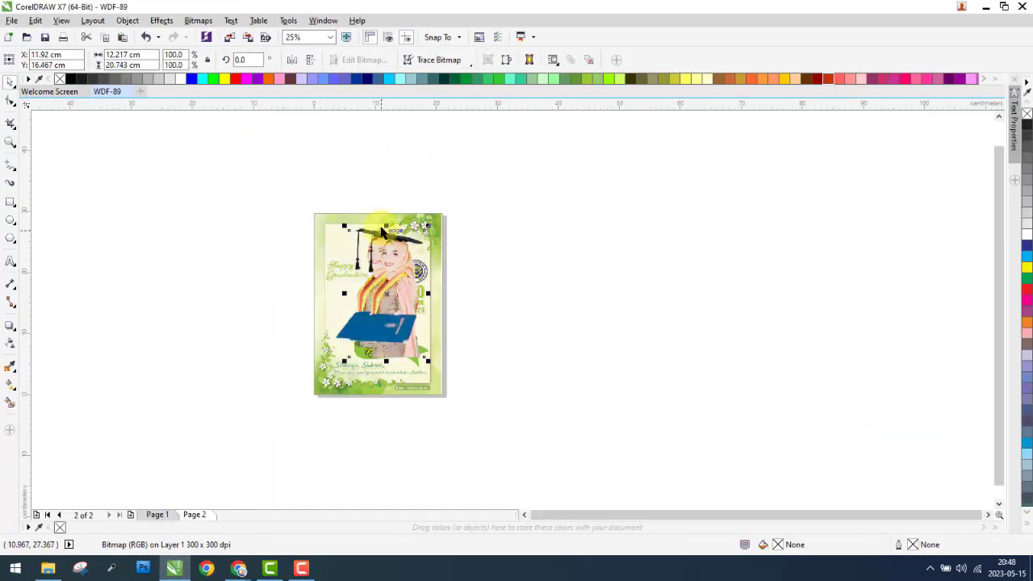
Zoom in and drag the edit.png photo into place just left of the card's original figure.
{"action": "scroll", "coordinate": [401, 243], "scroll_direction": "up", "scroll_amount": 2}
{"action": "scroll", "coordinate": [435, 299], "scroll_direction": "up", "scroll_amount": 1}
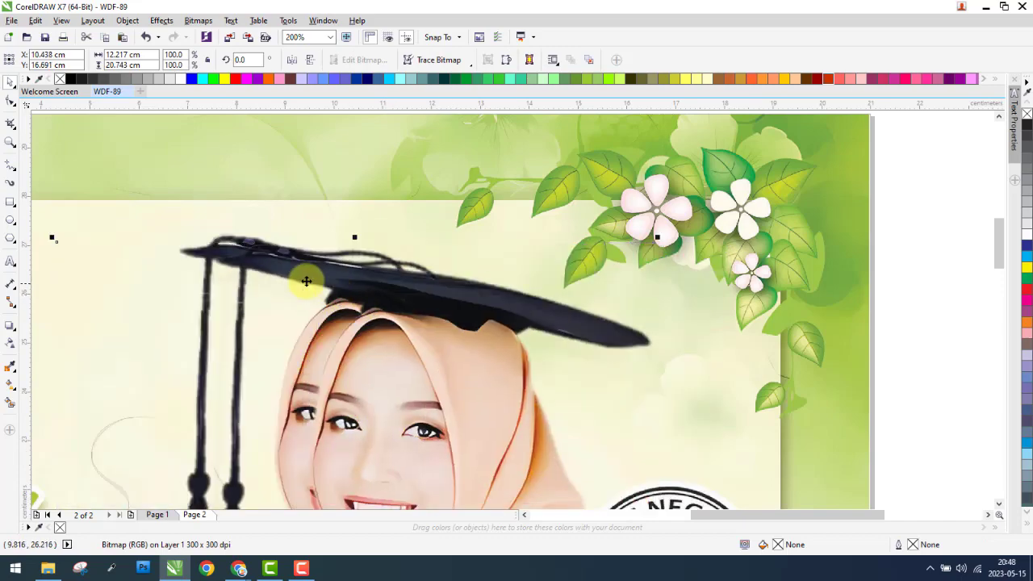
{"action": "left_click_drag", "start_coordinate": [302, 277], "coordinate": [266, 274]}
{"action": "scroll", "coordinate": [205, 267], "scroll_direction": "up", "scroll_amount": 2}
{"action": "scroll", "coordinate": [91, 197], "scroll_direction": "up", "scroll_amount": 1}
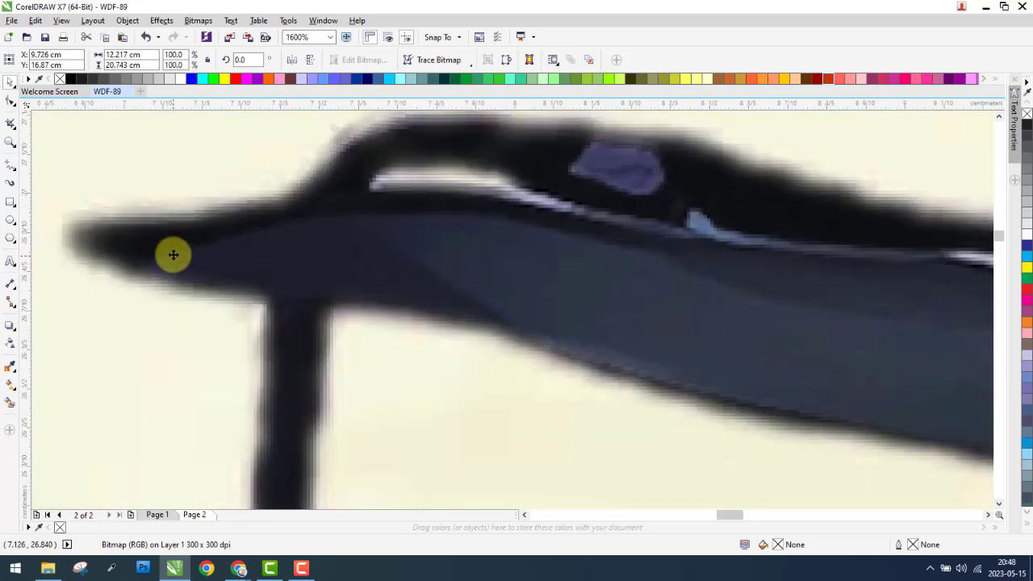
{"action": "scroll", "coordinate": [173, 254], "scroll_direction": "down", "scroll_amount": 2}
{"action": "scroll", "coordinate": [283, 189], "scroll_direction": "down", "scroll_amount": 4}
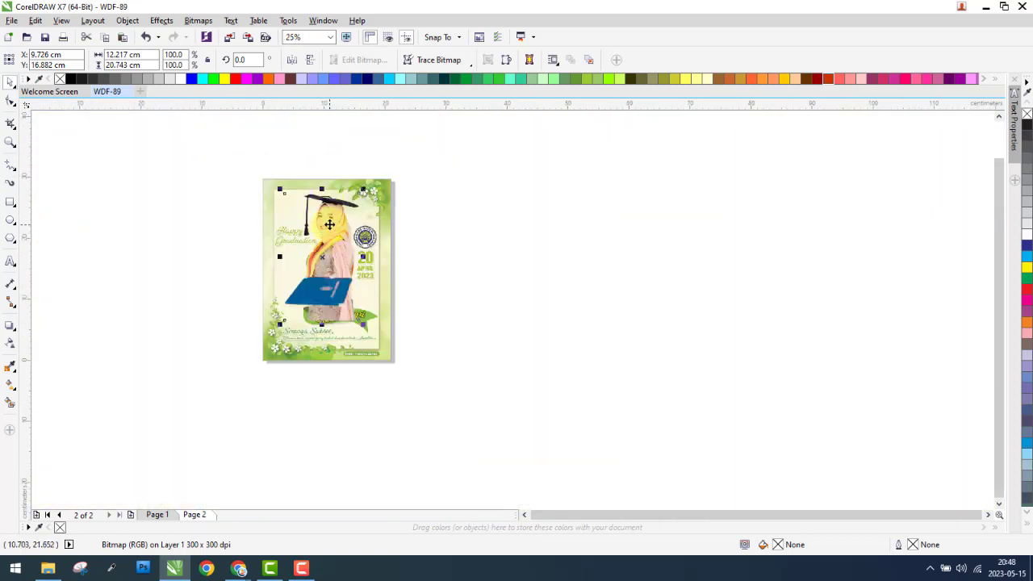
{"action": "scroll", "coordinate": [329, 225], "scroll_direction": "up", "scroll_amount": 1}
{"action": "scroll", "coordinate": [364, 218], "scroll_direction": "up", "scroll_amount": 1}
{"action": "scroll", "coordinate": [364, 217], "scroll_direction": "up", "scroll_amount": 1}
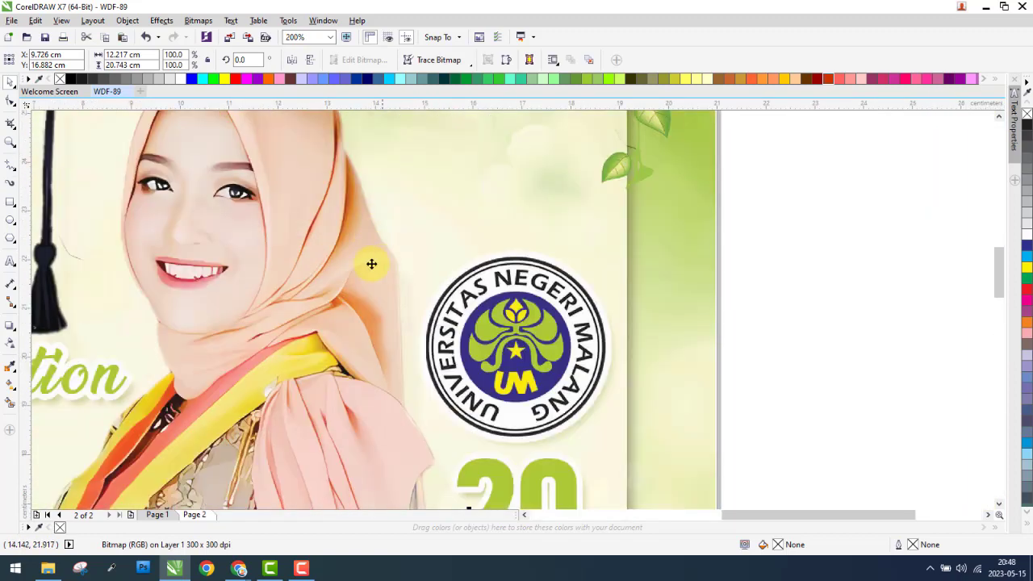
{"action": "scroll", "coordinate": [423, 285], "scroll_direction": "down", "scroll_amount": 1}
{"action": "scroll", "coordinate": [467, 216], "scroll_direction": "down", "scroll_amount": 1}
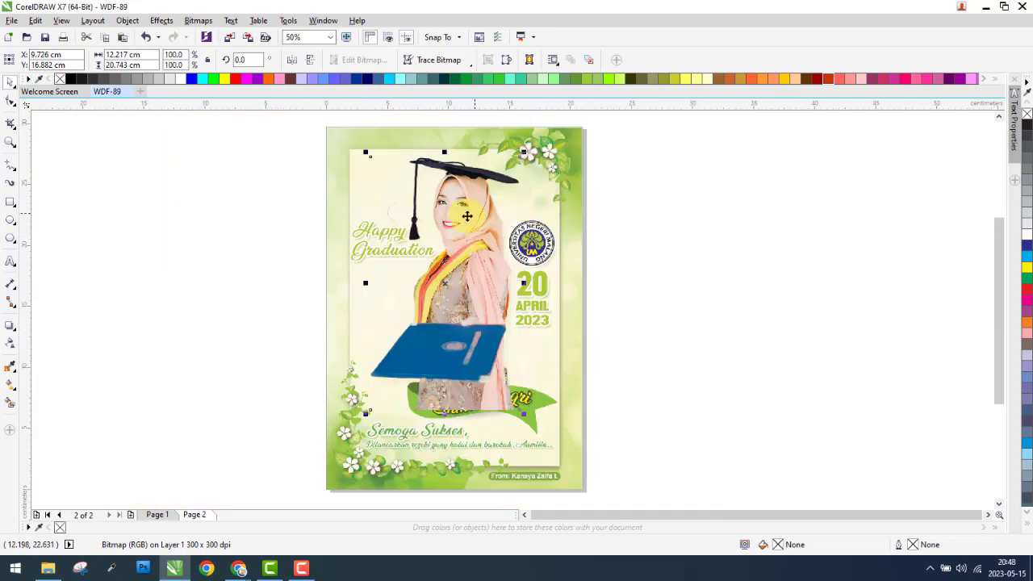
{"action": "left_click_drag", "start_coordinate": [559, 205], "coordinate": [618, 201]}
{"action": "scroll", "coordinate": [619, 201], "scroll_direction": "up", "scroll_amount": 1}
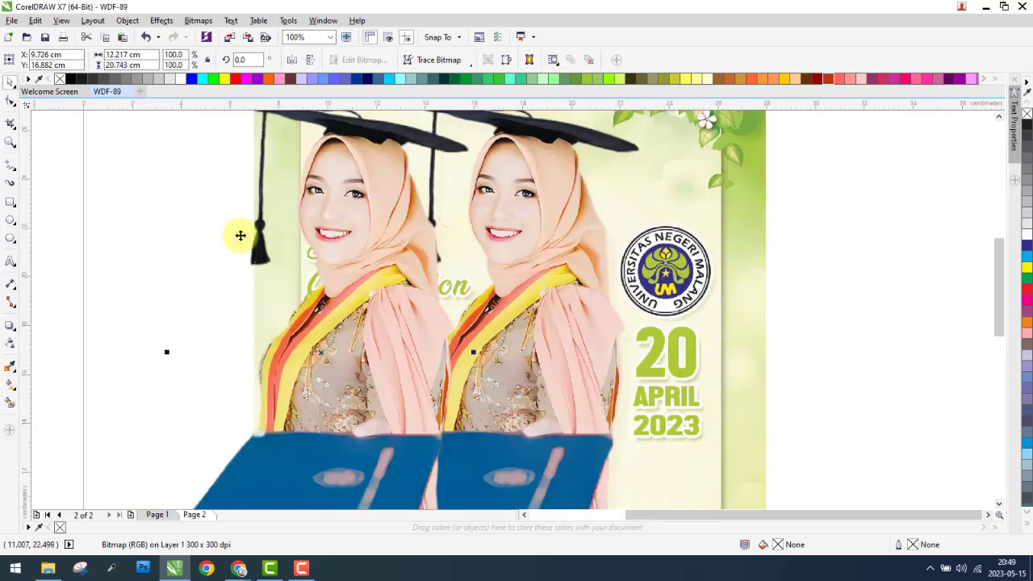
Add a Flat Bottom Right drop shadow to the photo, offset toward the lower right.
{"action": "left_click", "coordinate": [10, 328]}
{"action": "left_click_drag", "start_coordinate": [321, 353], "coordinate": [412, 394]}
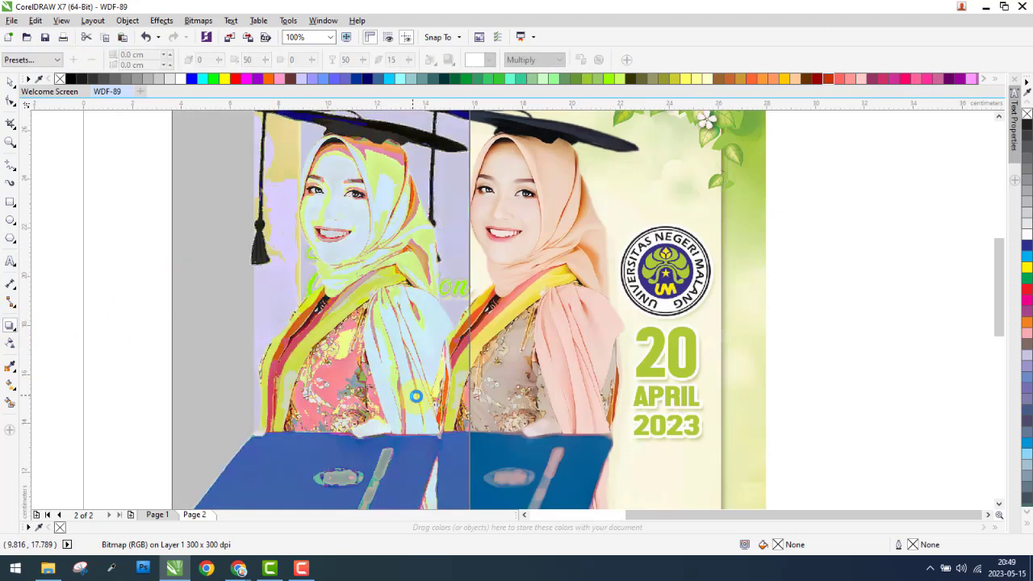
{"action": "left_click", "coordinate": [28, 61]}
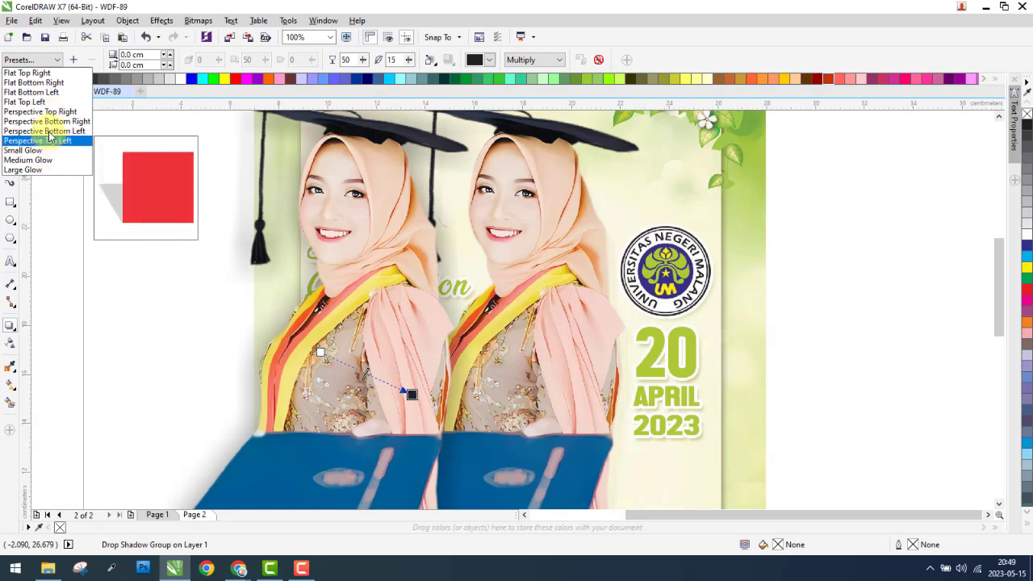
{"action": "left_click", "coordinate": [48, 102]}
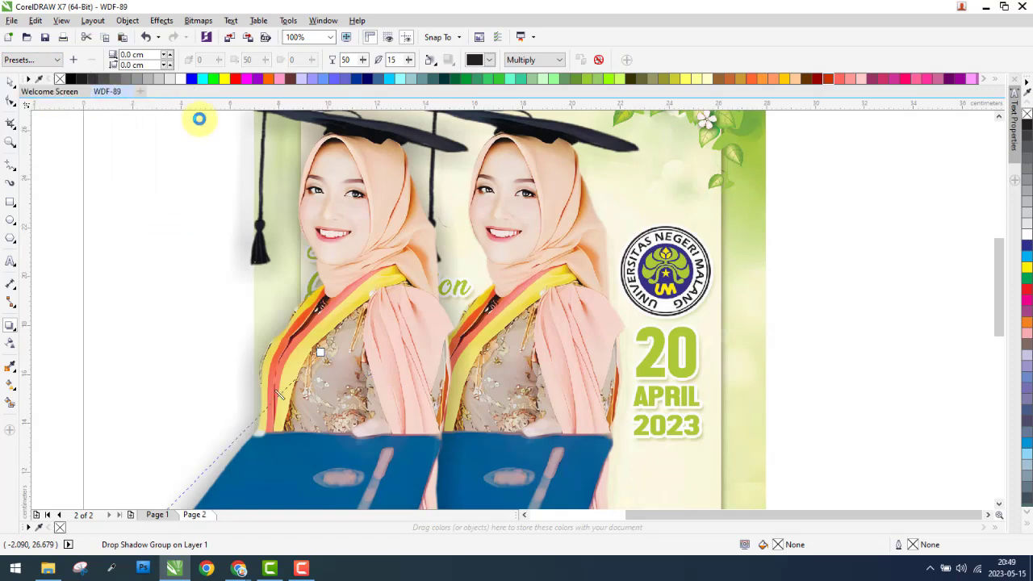
{"action": "left_click", "coordinate": [55, 60]}
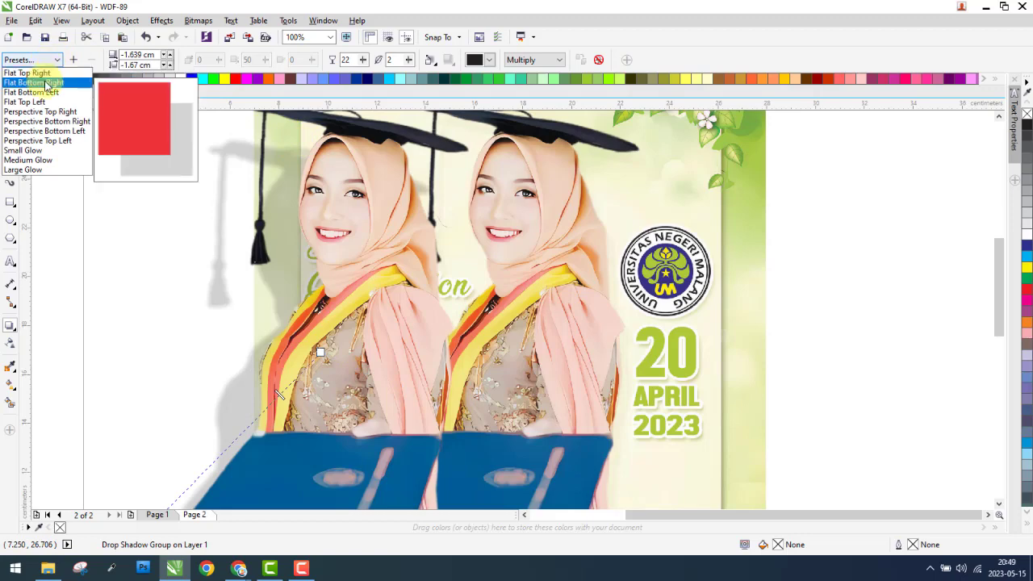
{"action": "left_click", "coordinate": [34, 82]}
{"action": "mouse_move", "coordinate": [243, 153]}
{"action": "left_mouse_down"}
{"action": "mouse_move", "coordinate": [404, 346]}
{"action": "mouse_move", "coordinate": [406, 323]}
{"action": "left_mouse_up"}
{"action": "scroll", "coordinate": [367, 343], "scroll_direction": "down", "scroll_amount": 2}
{"action": "scroll", "coordinate": [461, 346], "scroll_direction": "up", "scroll_amount": 3}
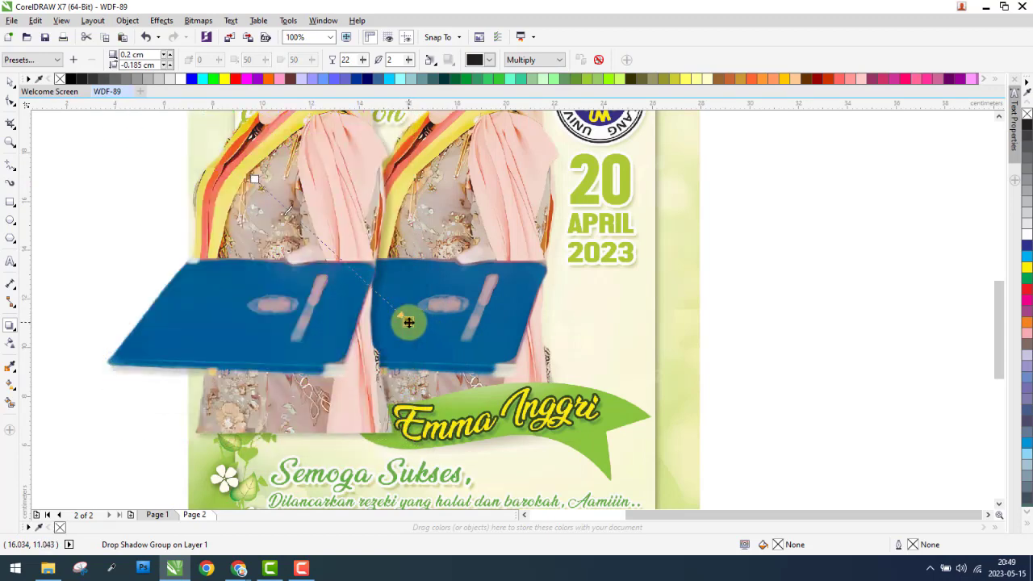
{"action": "scroll", "coordinate": [406, 323], "scroll_direction": "down", "scroll_amount": 2}
{"action": "scroll", "coordinate": [382, 132], "scroll_direction": "up", "scroll_amount": 2}
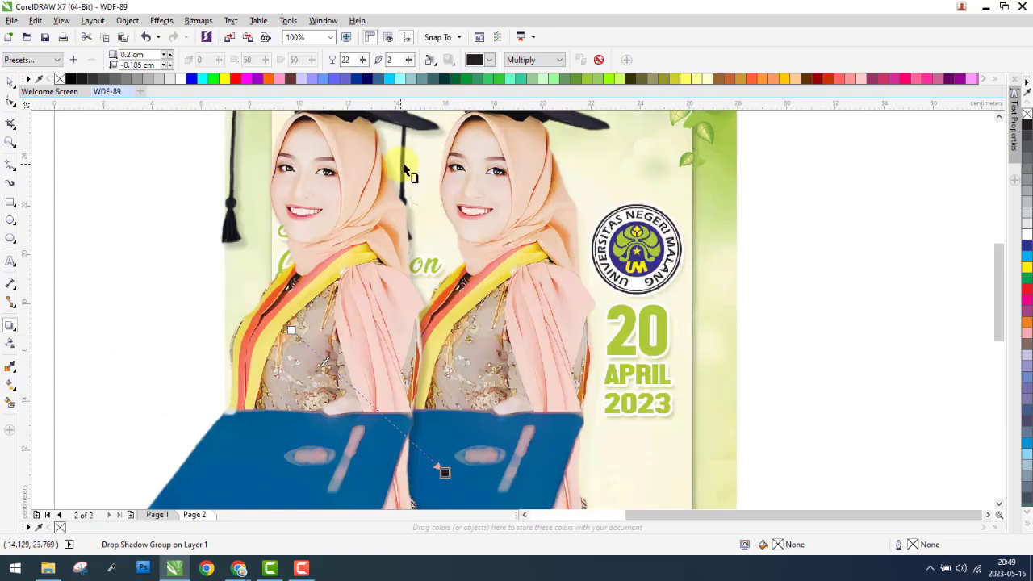
Recolour the shadow to a green sampled from the card with the eyedropper.
{"action": "left_click", "coordinate": [494, 63]}
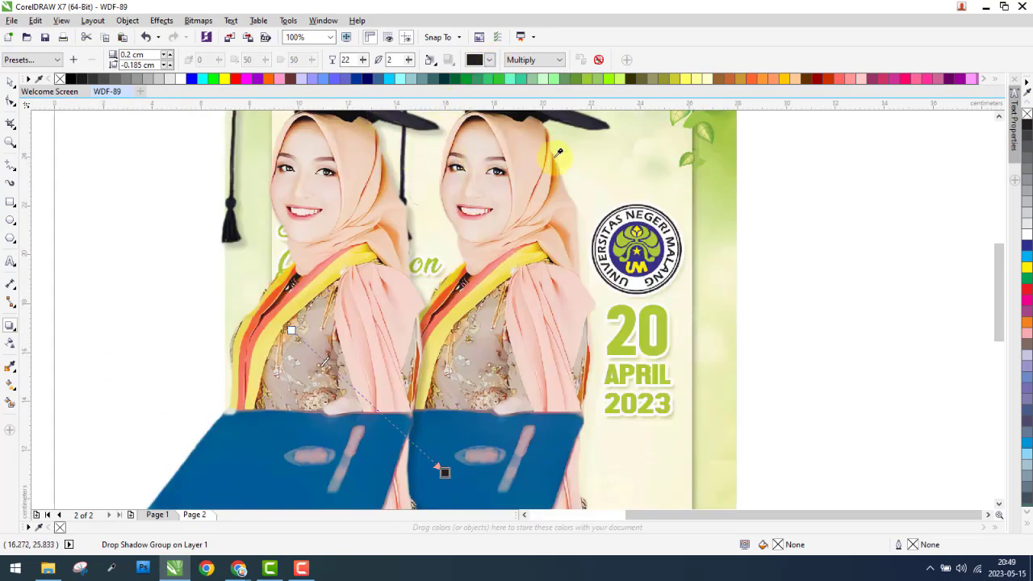
{"action": "left_click", "coordinate": [471, 159]}
{"action": "left_click", "coordinate": [709, 179]}
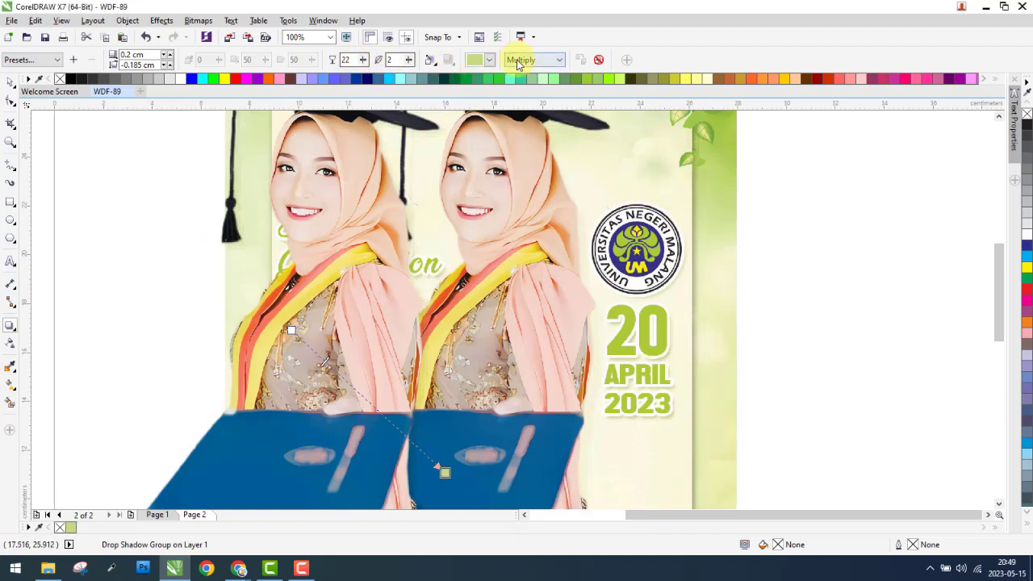
{"action": "left_click", "coordinate": [489, 60]}
{"action": "left_click", "coordinate": [476, 158]}
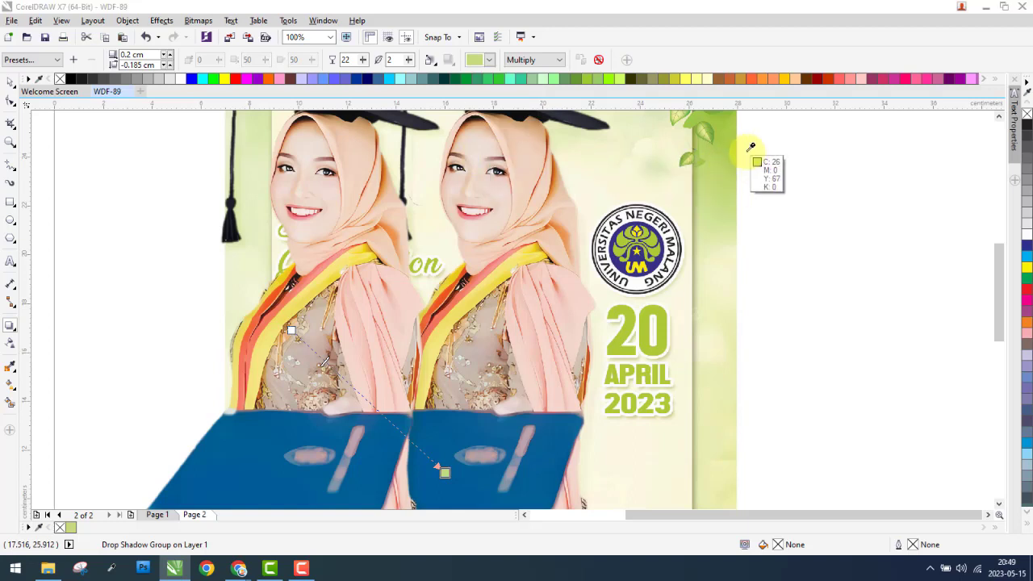
{"action": "left_click", "coordinate": [729, 146]}
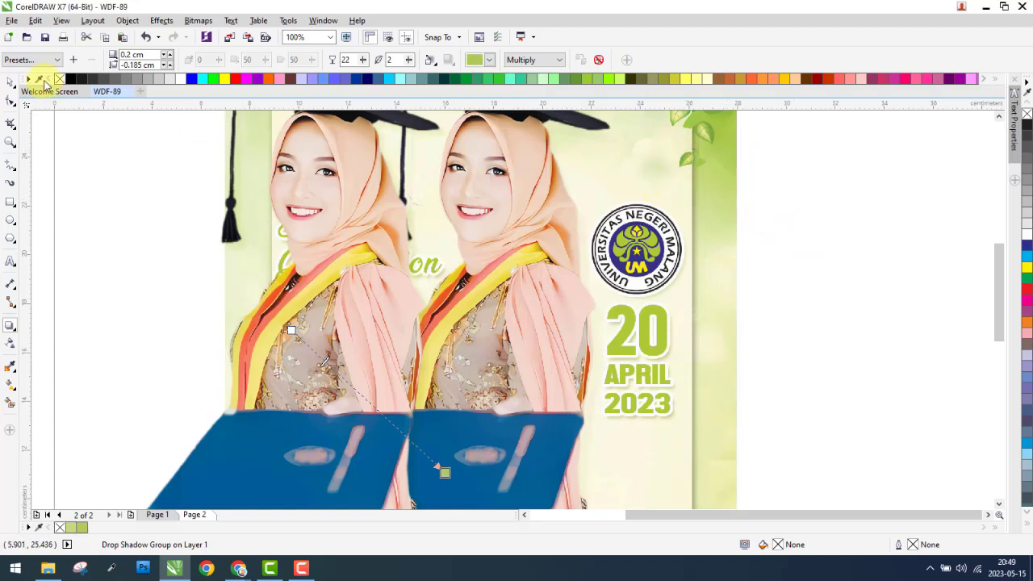
{"action": "left_click", "coordinate": [10, 81]}
{"action": "scroll", "coordinate": [370, 195], "scroll_direction": "down", "scroll_amount": 2}
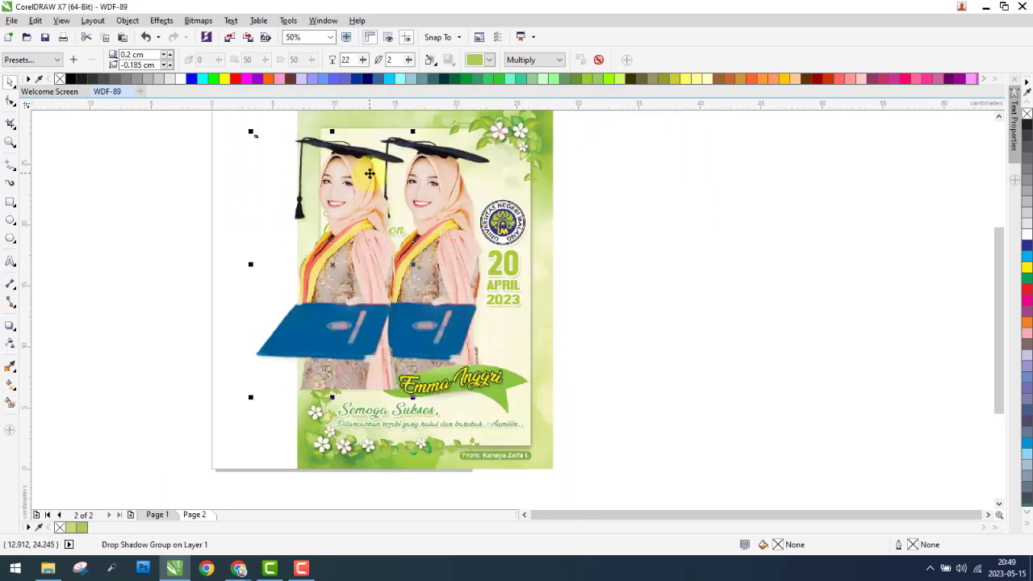
Cut the shadowed graduate photo from Page 2 and paste it onto Page 1.
{"action": "right_click", "coordinate": [333, 172]}
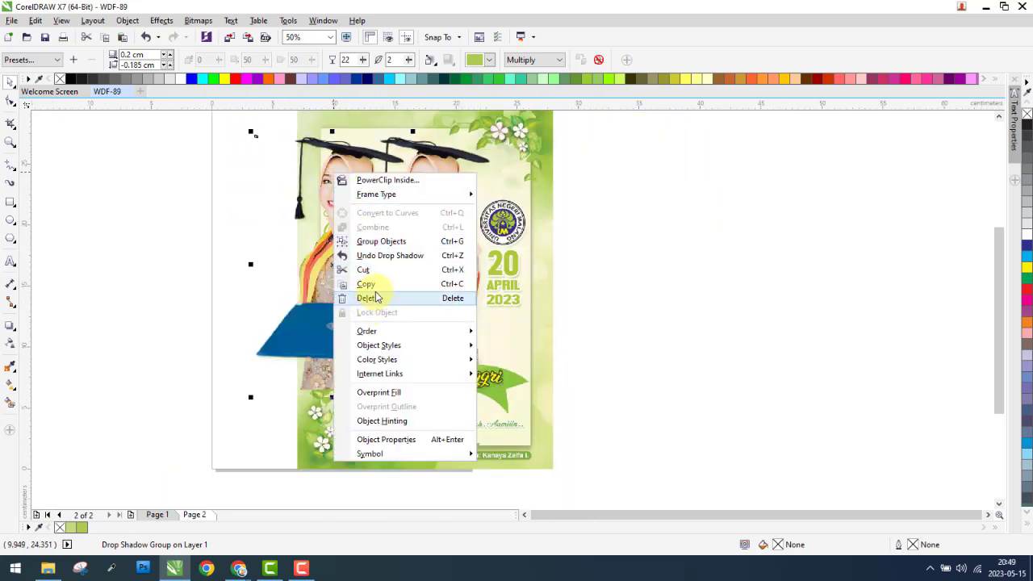
{"action": "left_click", "coordinate": [341, 263]}
{"action": "left_click", "coordinate": [240, 425]}
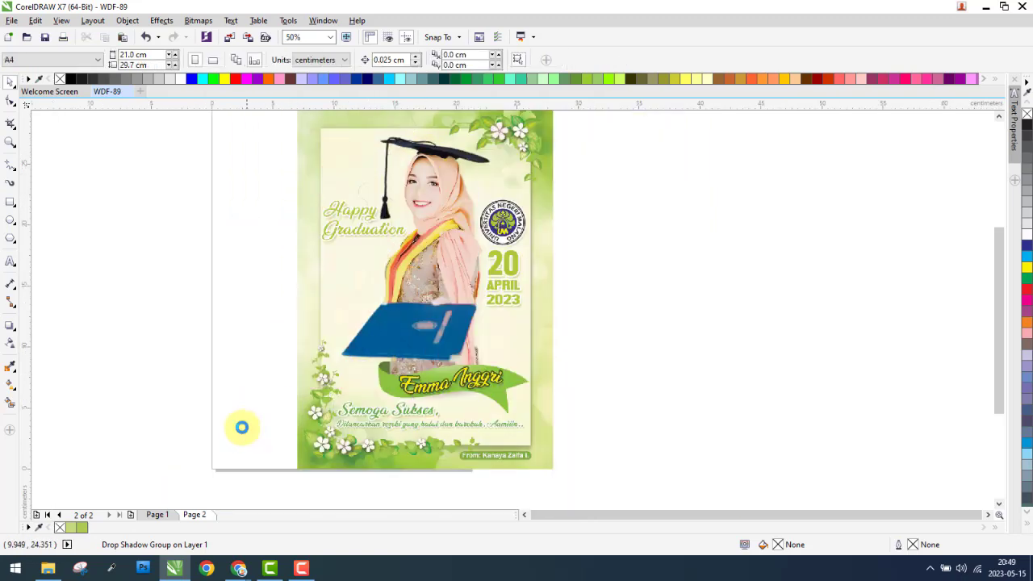
{"action": "left_click", "coordinate": [156, 514]}
{"action": "right_click", "coordinate": [151, 196]}
{"action": "left_click", "coordinate": [231, 277]}
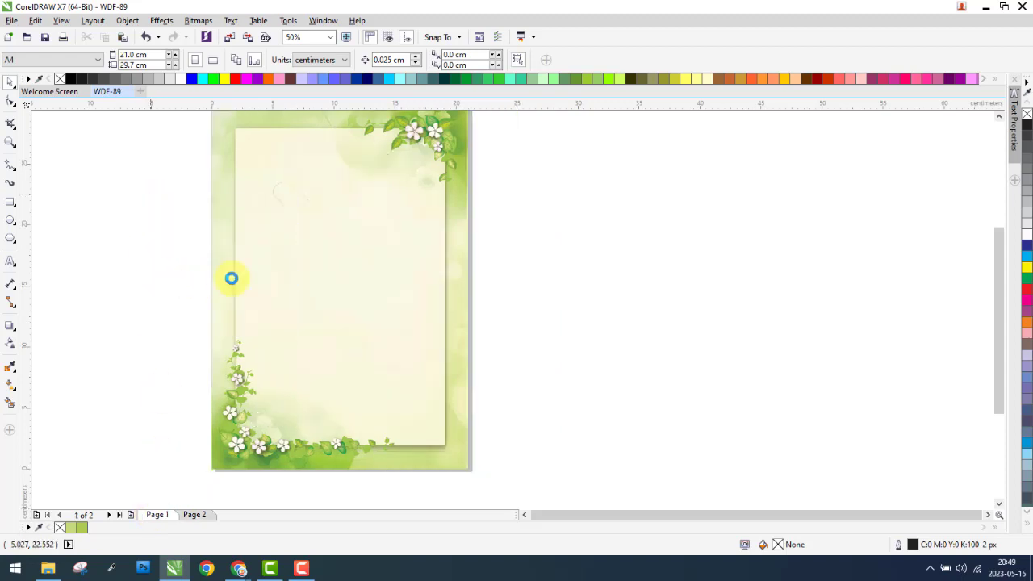
{"action": "scroll", "coordinate": [468, 299], "scroll_direction": "down", "scroll_amount": 1}
{"action": "scroll", "coordinate": [411, 234], "scroll_direction": "up", "scroll_amount": 1}
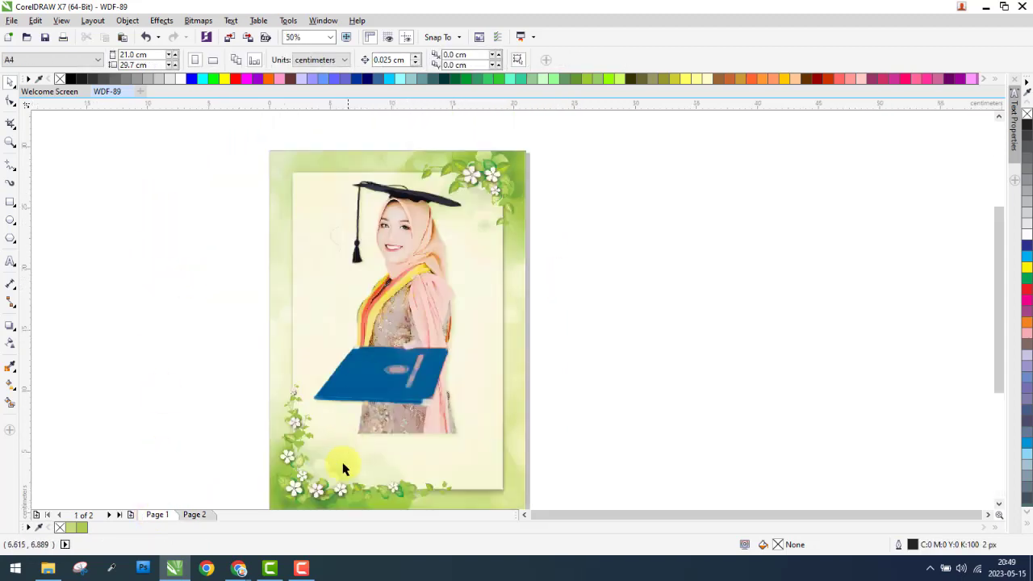
{"action": "left_click", "coordinate": [303, 569]}
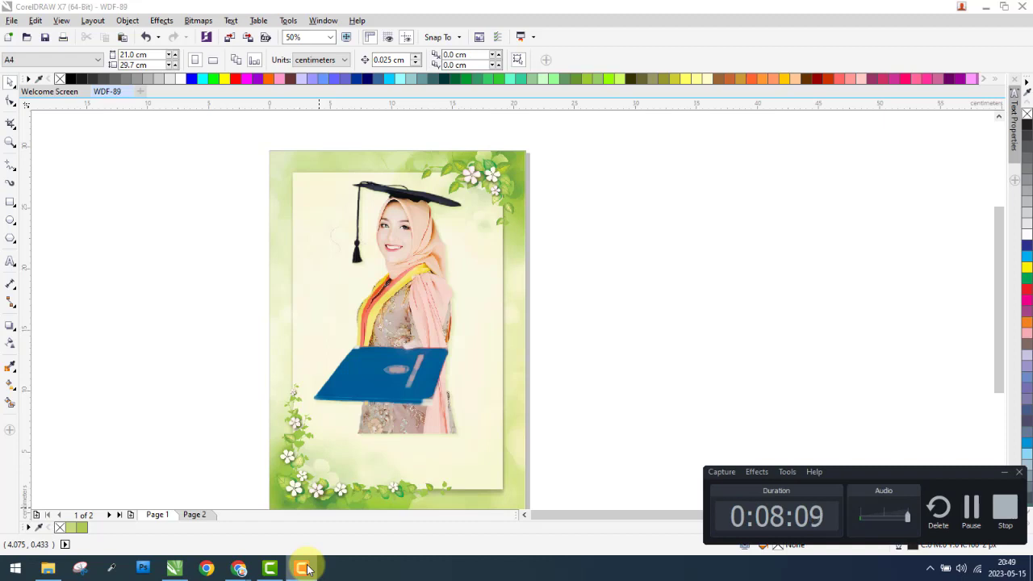
{"action": "left_click", "coordinate": [306, 568]}
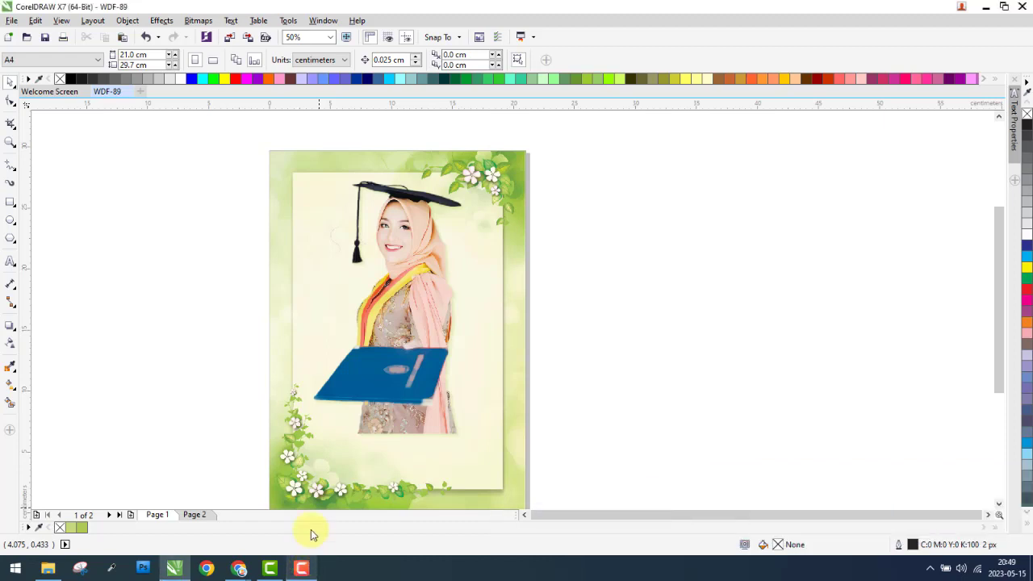
Show Page 2's finished Happy Graduation reference card, deselected and zoomed in.
{"action": "left_click", "coordinate": [195, 515]}
{"action": "left_click", "coordinate": [505, 387]}
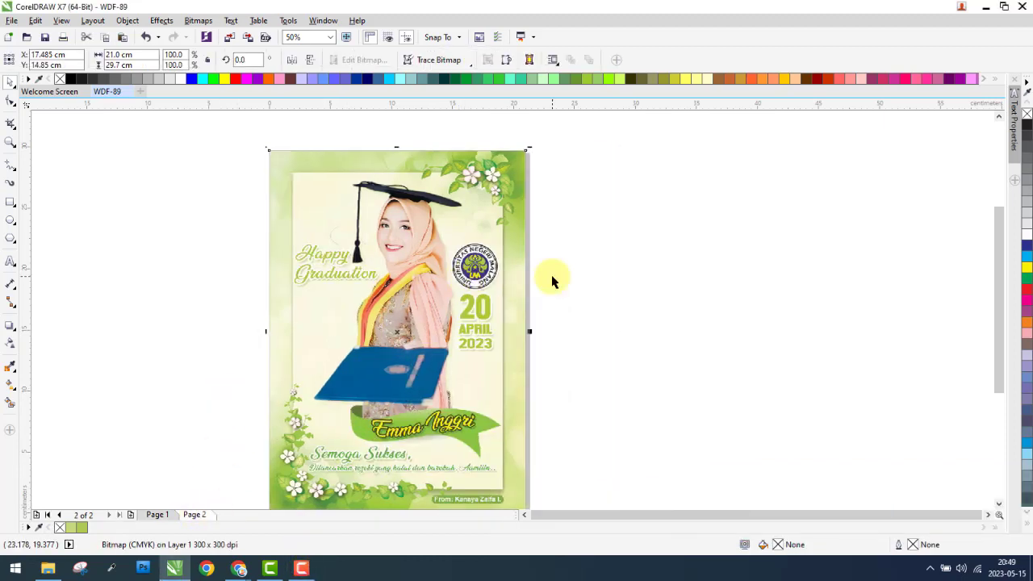
{"action": "left_click", "coordinate": [156, 285]}
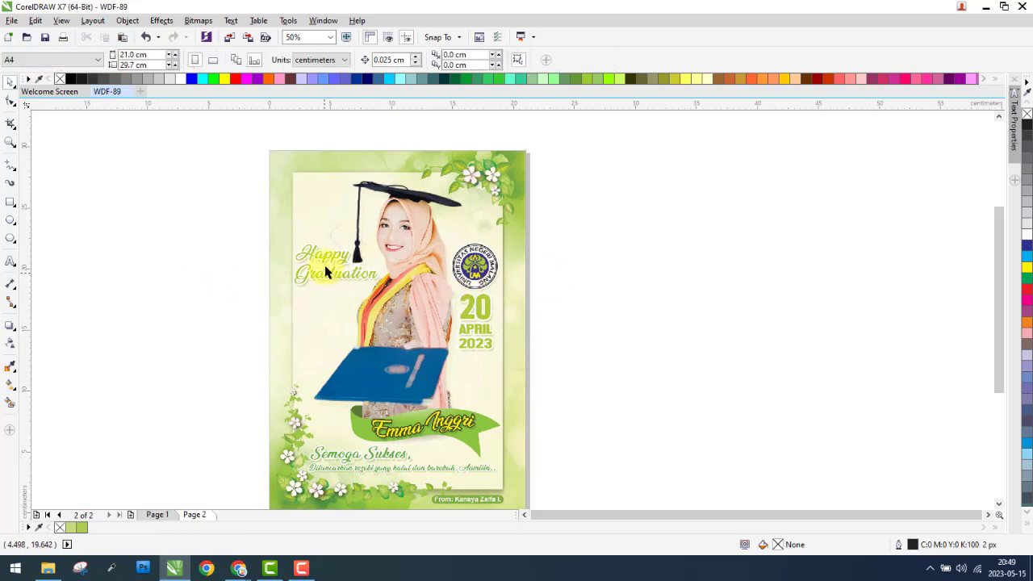
{"action": "scroll", "coordinate": [327, 255], "scroll_direction": "up", "scroll_amount": 1}
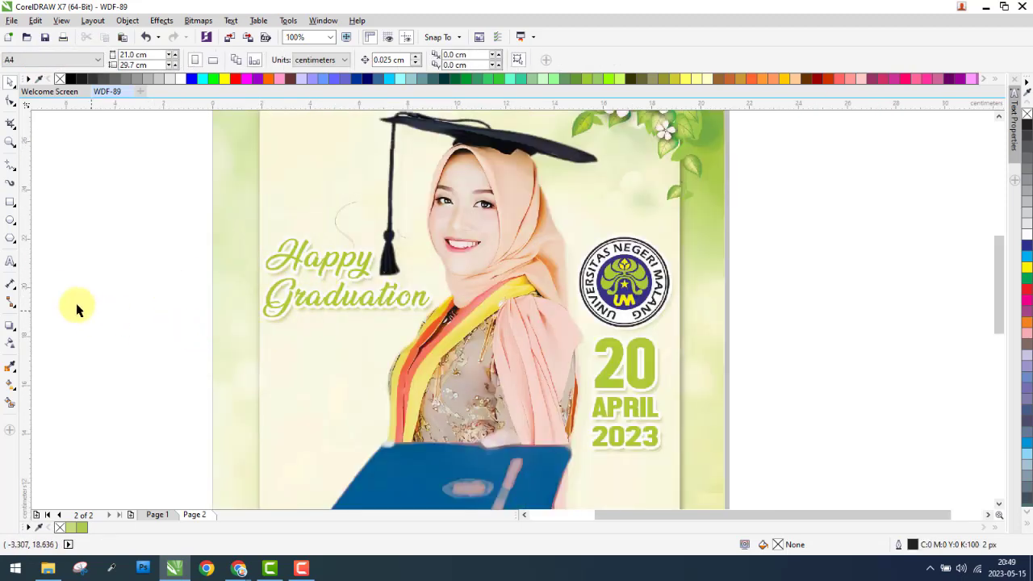
Add the text 'Happy' in the Ananda Black Personal font.
{"action": "left_click", "coordinate": [11, 264]}
{"action": "type", "text": "Happy"}
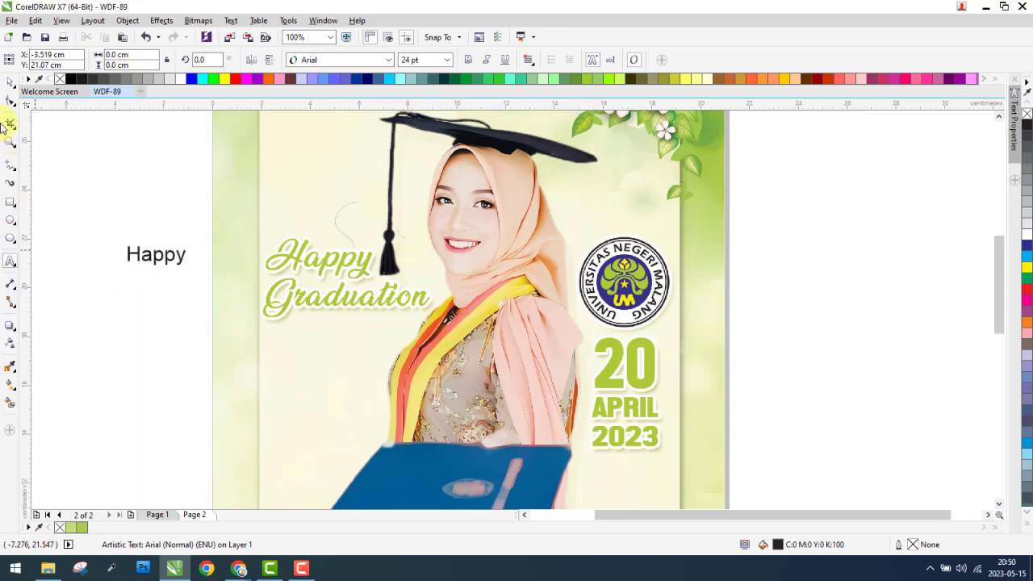
{"action": "left_click", "coordinate": [9, 81]}
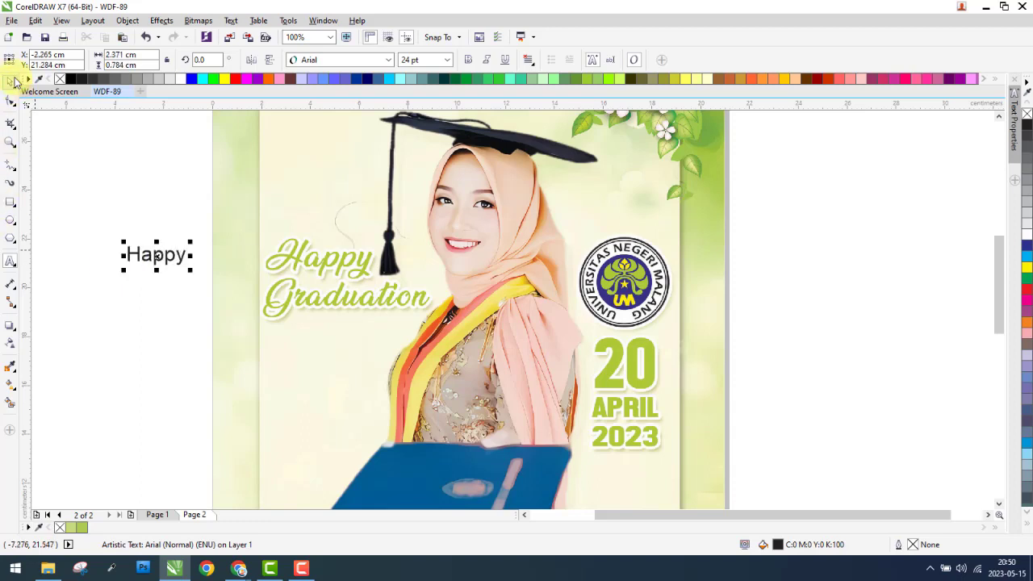
{"action": "left_click", "coordinate": [345, 61]}
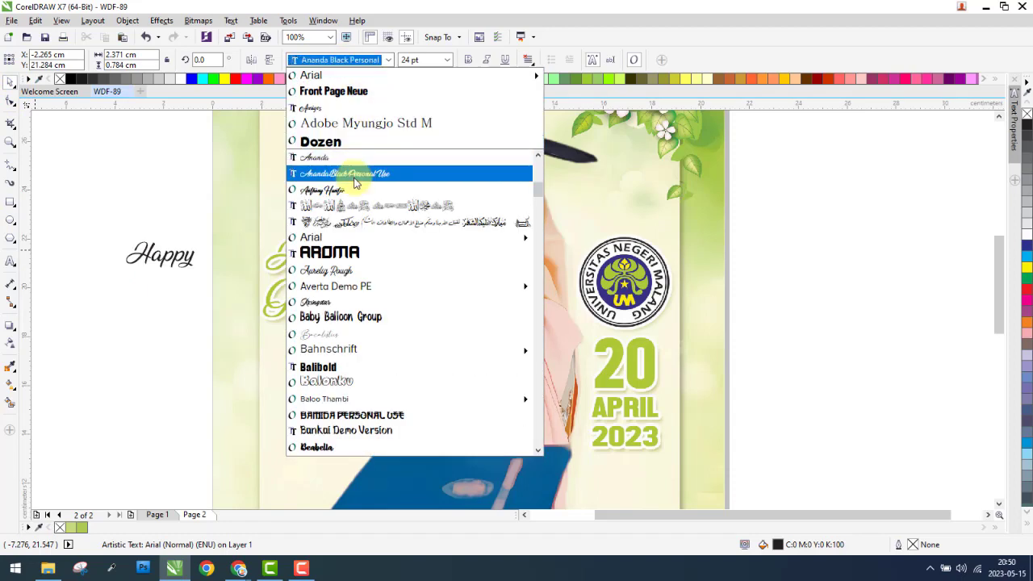
{"action": "left_click", "coordinate": [353, 183]}
Enlarge the black Happy and move it onto the green Happy lettering.
{"action": "left_click_drag", "start_coordinate": [195, 273], "coordinate": [252, 290]}
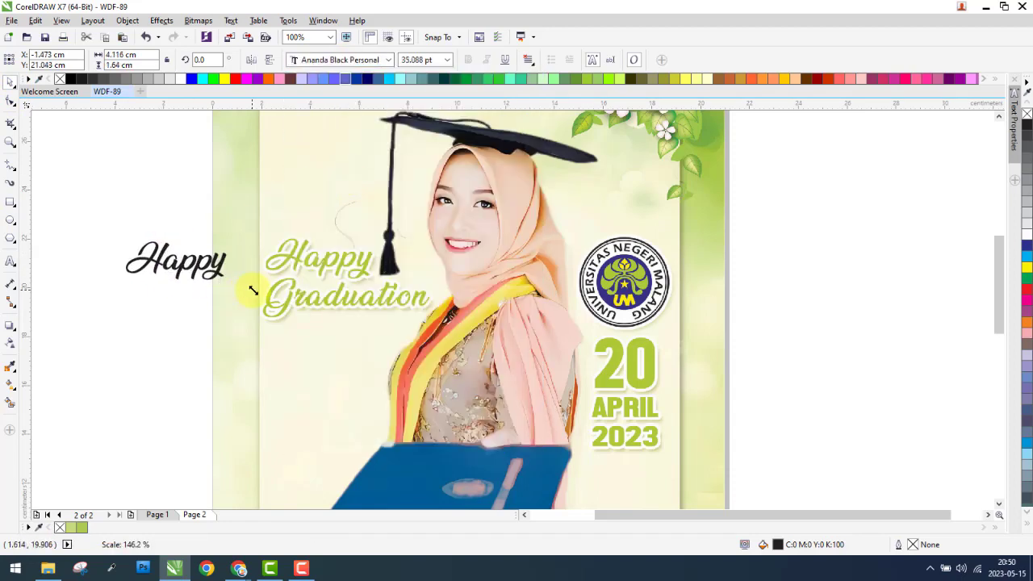
{"action": "left_click_drag", "start_coordinate": [184, 266], "coordinate": [310, 257]}
{"action": "scroll", "coordinate": [250, 235], "scroll_direction": "up", "scroll_amount": 3}
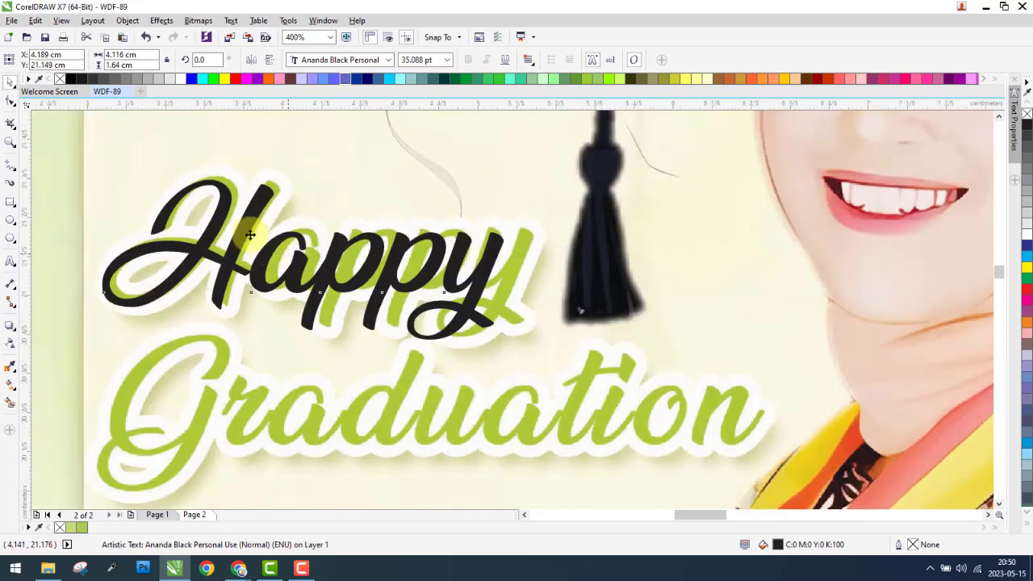
{"action": "scroll", "coordinate": [250, 234], "scroll_direction": "up", "scroll_amount": 2}
{"action": "scroll", "coordinate": [663, 247], "scroll_direction": "down", "scroll_amount": 2}
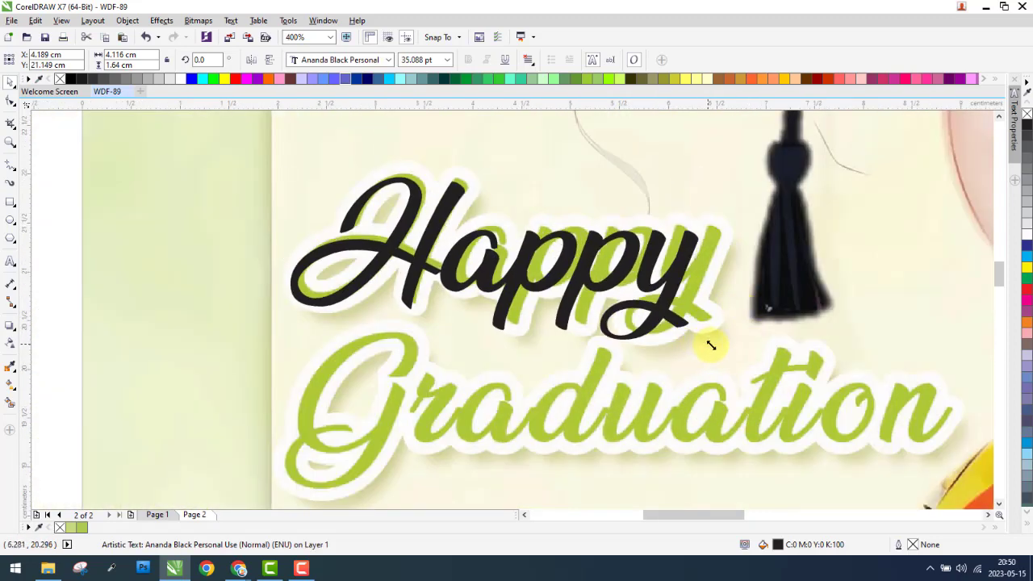
{"action": "left_click_drag", "start_coordinate": [711, 345], "coordinate": [729, 352]}
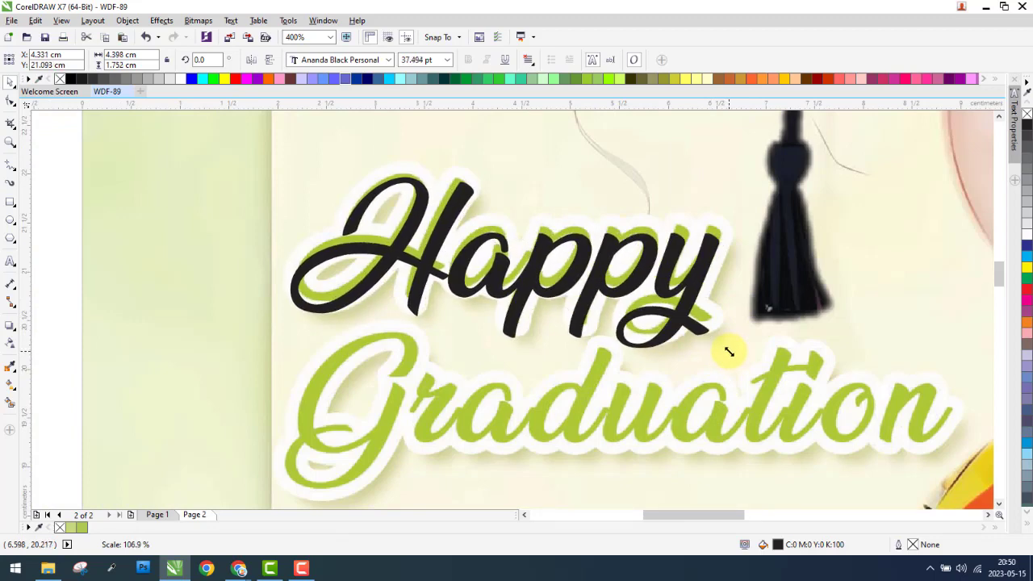
{"action": "scroll", "coordinate": [412, 181], "scroll_direction": "up", "scroll_amount": 1}
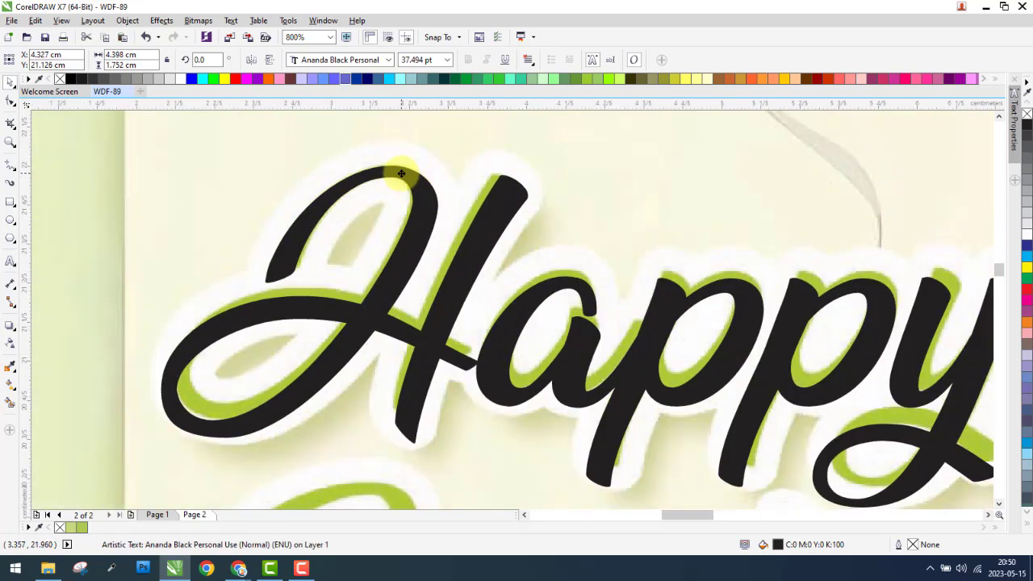
{"action": "scroll", "coordinate": [203, 371], "scroll_direction": "down", "scroll_amount": 1}
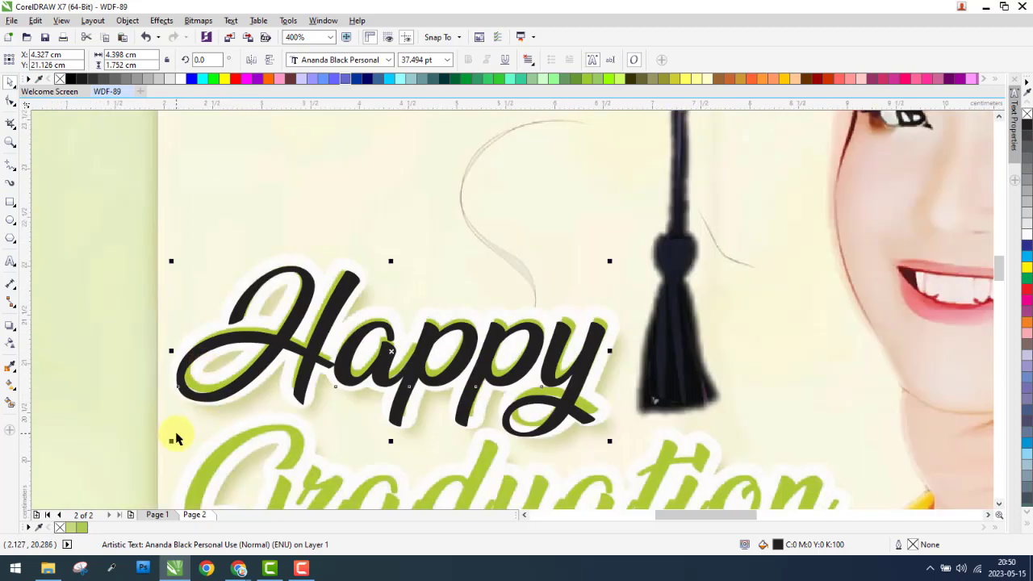
{"action": "scroll", "coordinate": [176, 439], "scroll_direction": "up", "scroll_amount": 1}
Fine-tune Happy's width, height and position to trace the green letters at 35.796 pt.
{"action": "left_click_drag", "start_coordinate": [172, 439], "coordinate": [186, 439]}
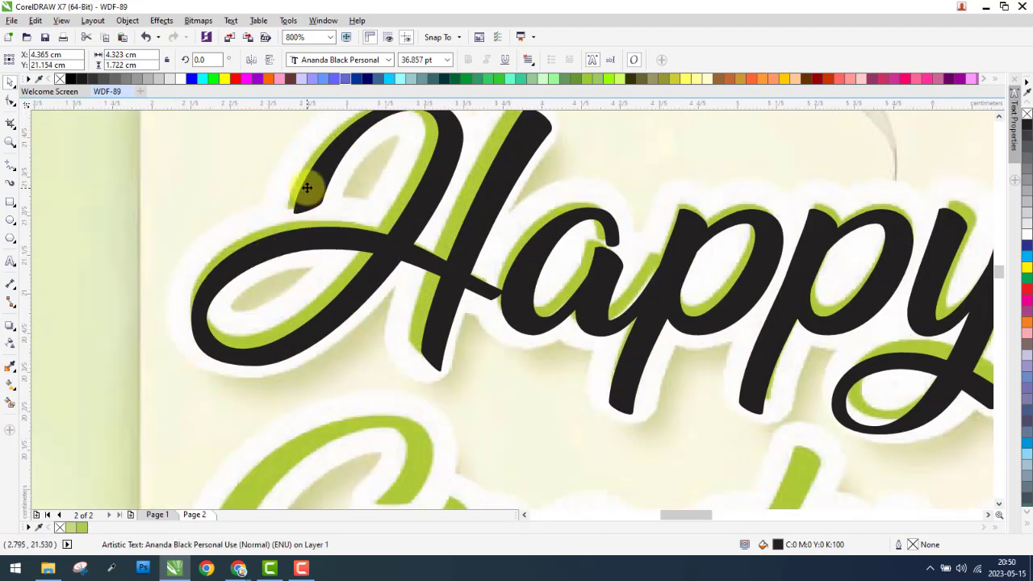
{"action": "left_click_drag", "start_coordinate": [306, 187], "coordinate": [303, 184]}
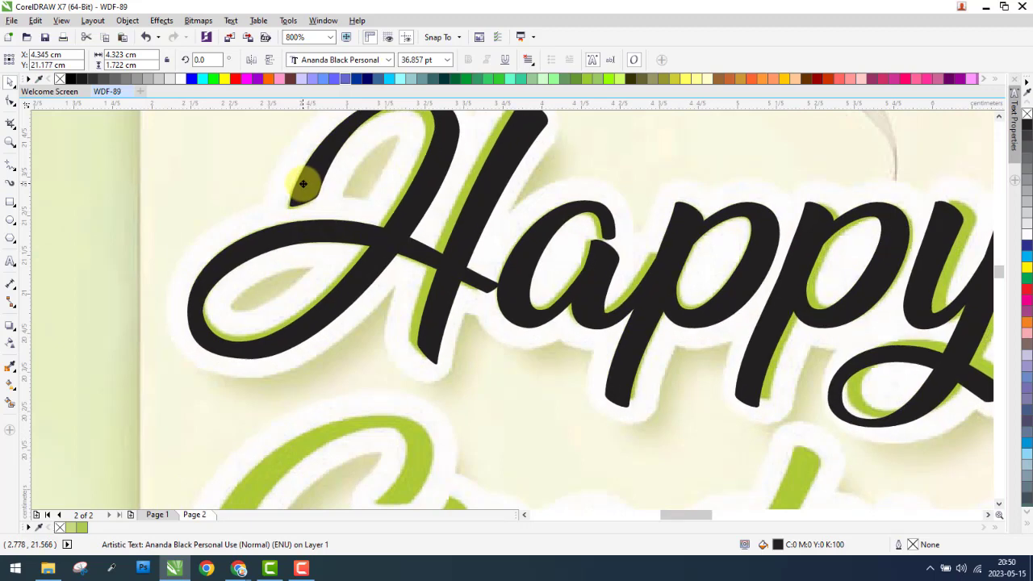
{"action": "scroll", "coordinate": [302, 184], "scroll_direction": "down", "scroll_amount": 1}
{"action": "scroll", "coordinate": [288, 207], "scroll_direction": "down", "scroll_amount": 1}
{"action": "scroll", "coordinate": [247, 282], "scroll_direction": "down", "scroll_amount": 2}
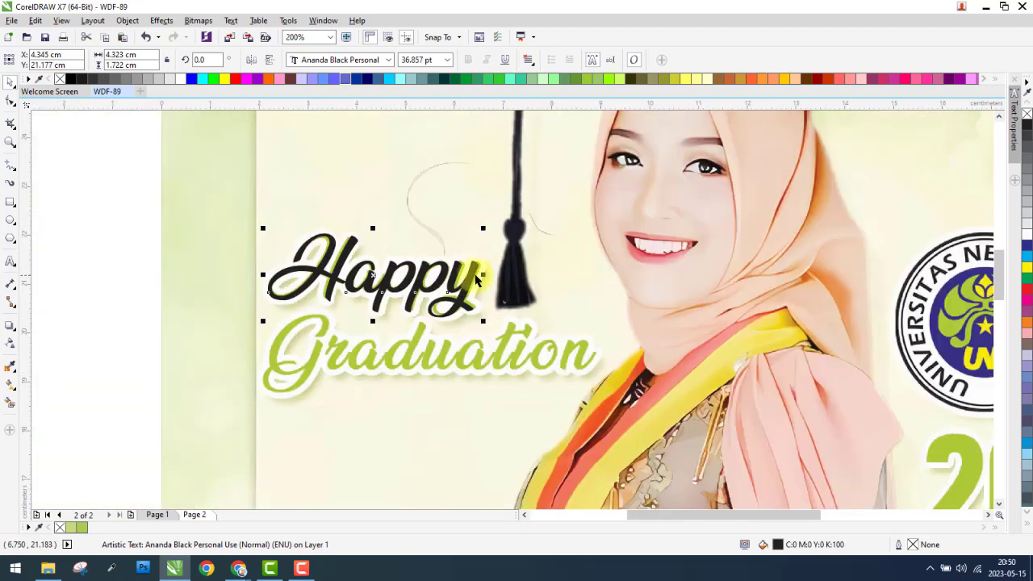
{"action": "scroll", "coordinate": [479, 279], "scroll_direction": "up", "scroll_amount": 2}
{"action": "left_click_drag", "start_coordinate": [501, 276], "coordinate": [506, 276]}
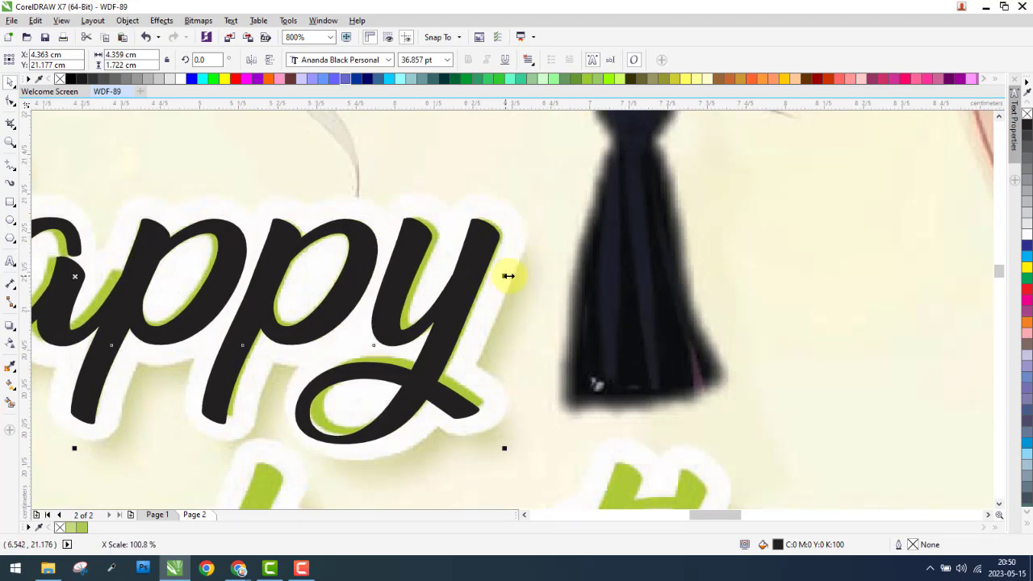
{"action": "scroll", "coordinate": [517, 279], "scroll_direction": "down", "scroll_amount": 1}
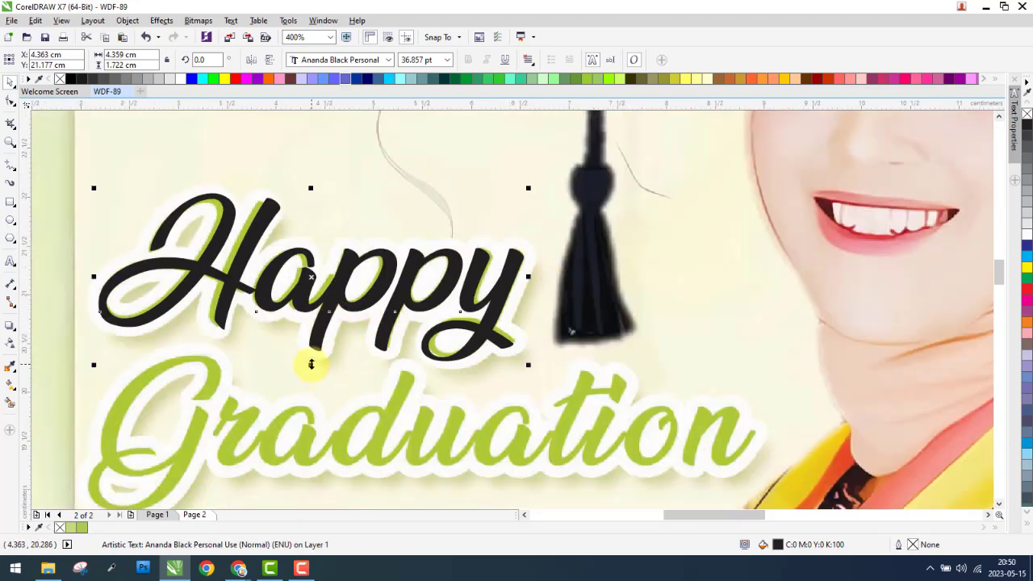
{"action": "left_click_drag", "start_coordinate": [313, 364], "coordinate": [316, 359]}
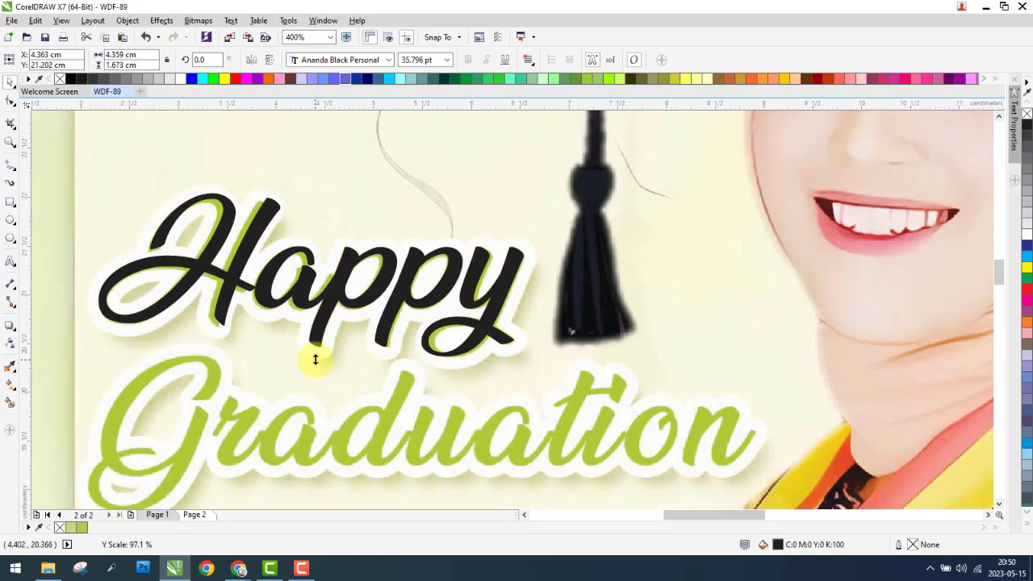
{"action": "scroll", "coordinate": [340, 218], "scroll_direction": "down", "scroll_amount": 1}
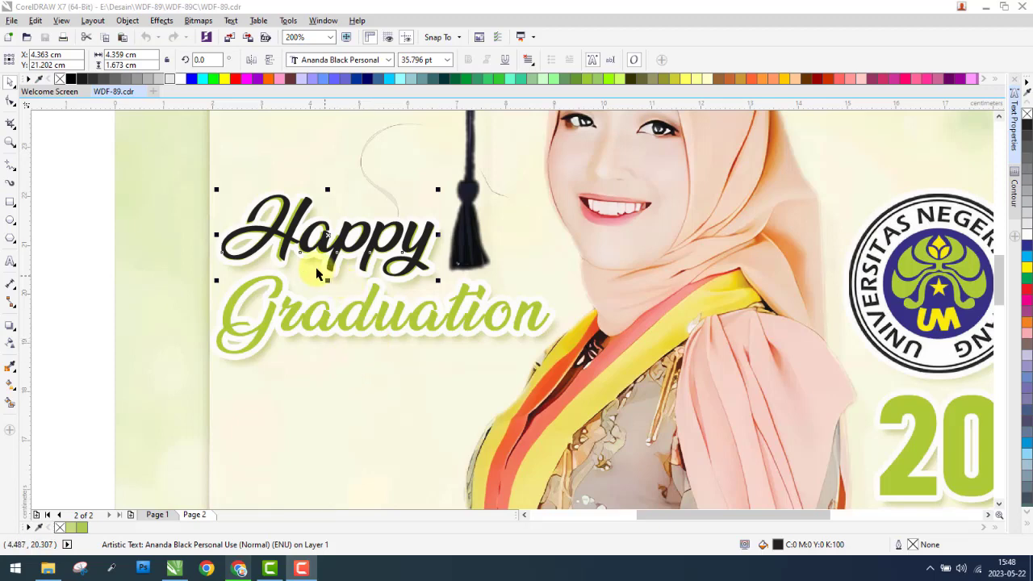
Duplicate Happy below it and retype the copy as 'Graduation'.
{"action": "left_click_drag", "start_coordinate": [340, 244], "coordinate": [337, 400]}
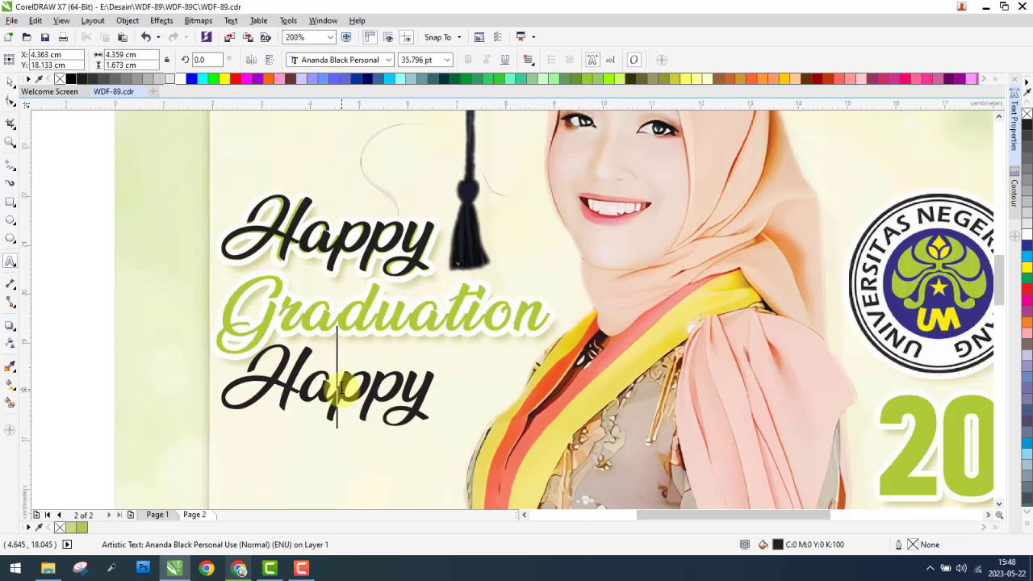
{"action": "double_click", "coordinate": [340, 388]}
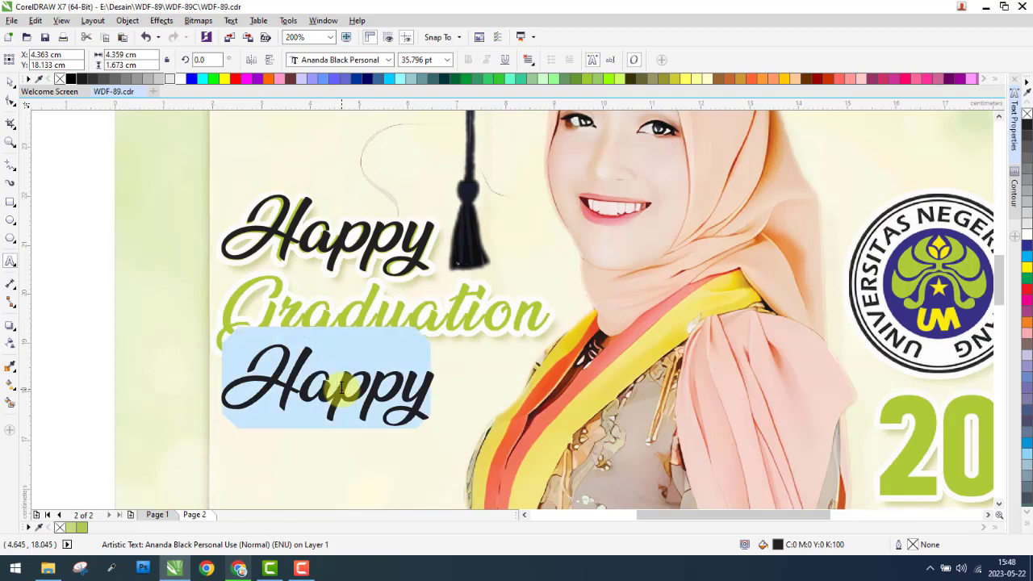
{"action": "type", "text": "Grad"}
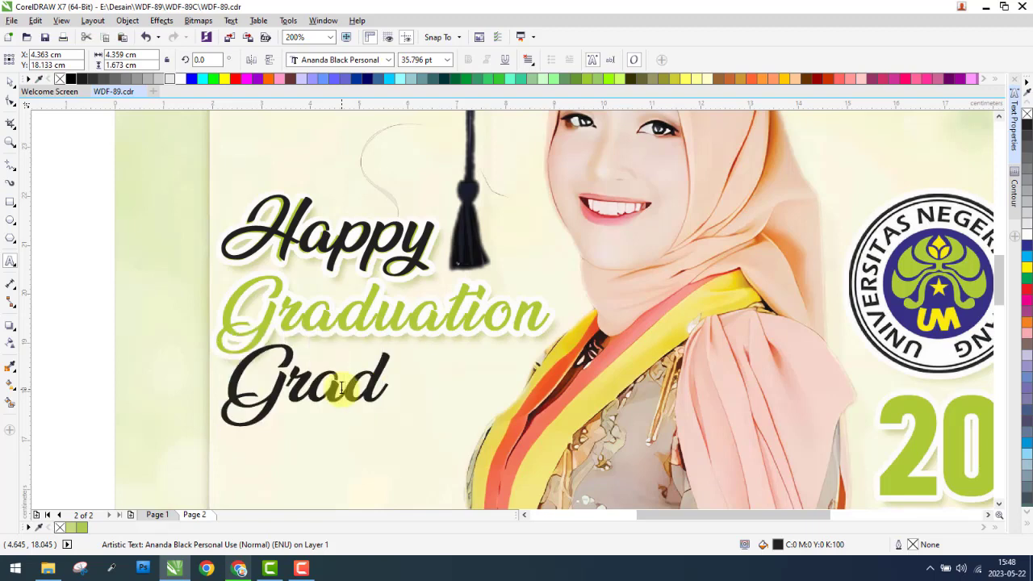
{"action": "type", "text": "uation"}
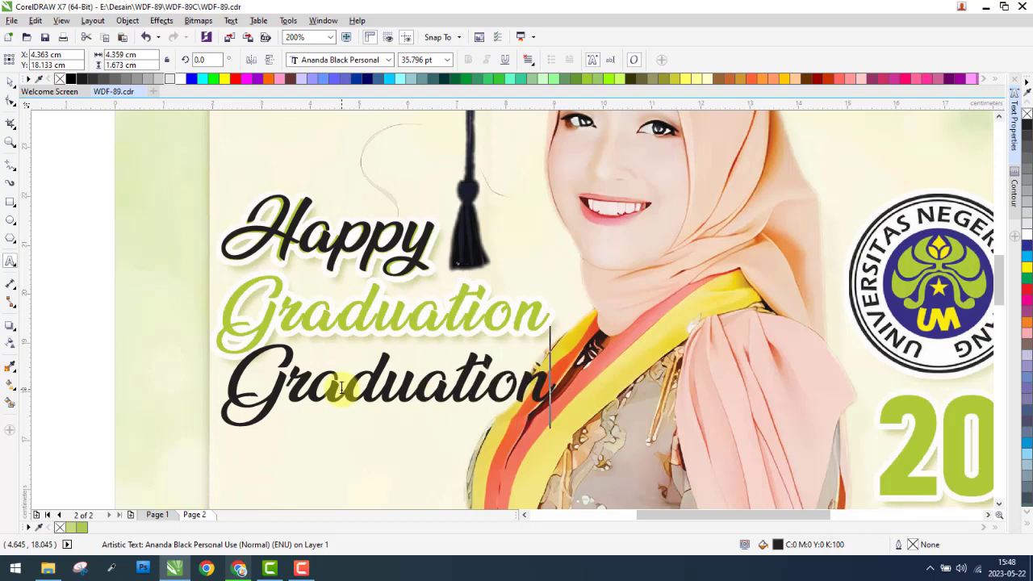
{"action": "key", "text": "Escape"}
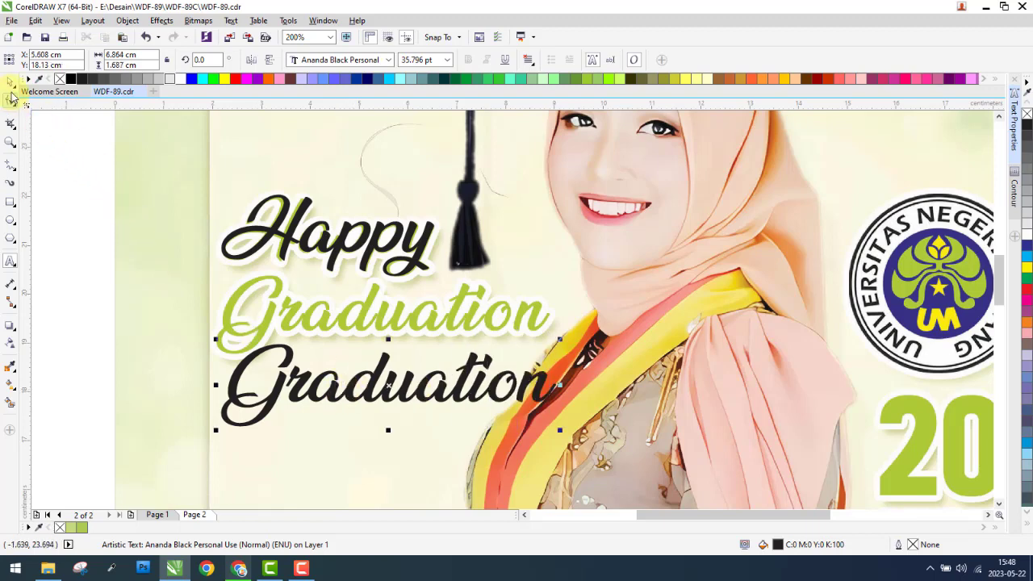
Position the black Graduation over the green Graduation lettering beneath Happy.
{"action": "left_click_drag", "start_coordinate": [286, 351], "coordinate": [283, 286]}
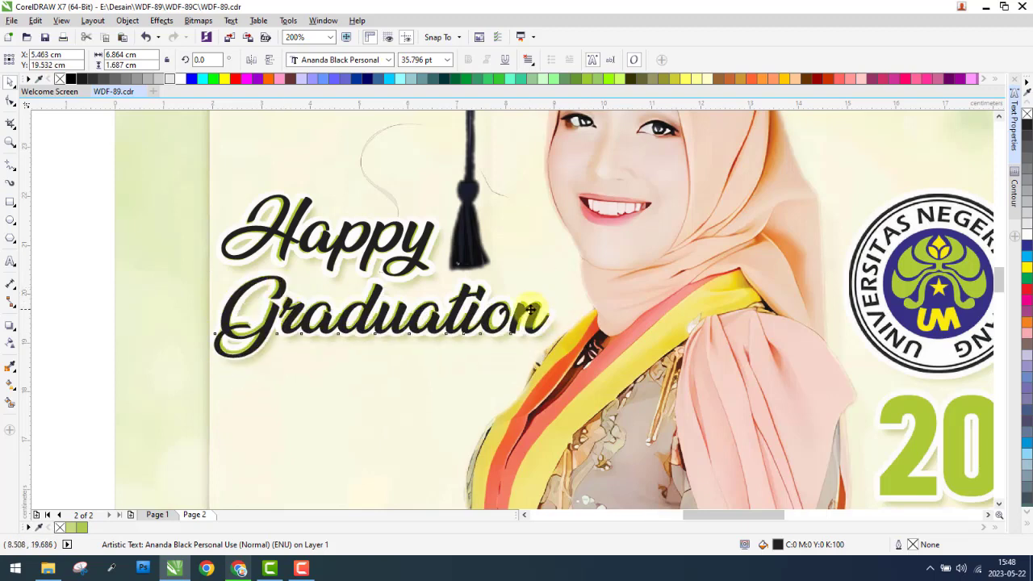
{"action": "scroll", "coordinate": [534, 307], "scroll_direction": "up", "scroll_amount": 2}
{"action": "left_click_drag", "start_coordinate": [542, 302], "coordinate": [548, 298]}
{"action": "scroll", "coordinate": [545, 300], "scroll_direction": "down", "scroll_amount": 1}
{"action": "scroll", "coordinate": [503, 312], "scroll_direction": "down", "scroll_amount": 1}
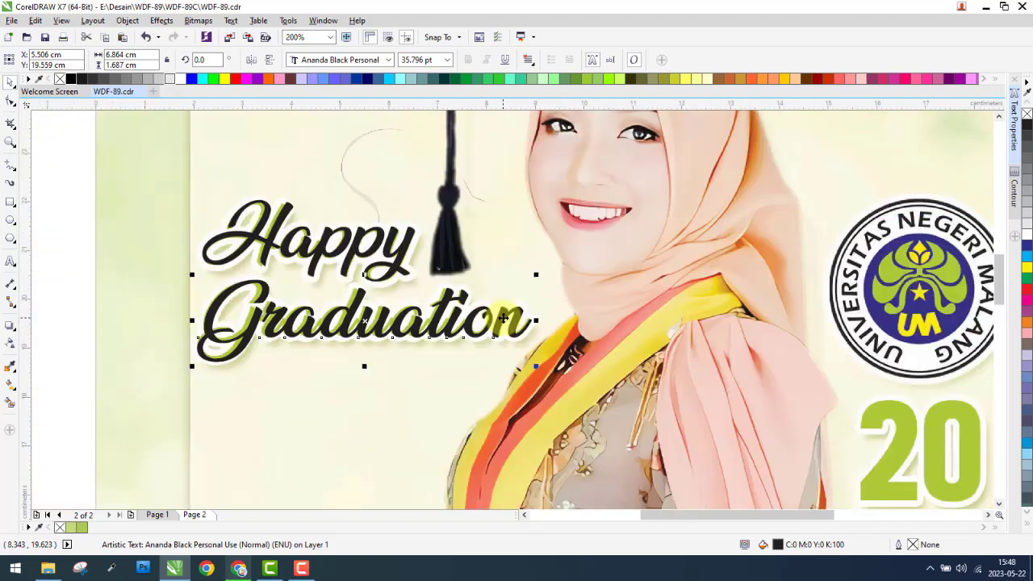
{"action": "scroll", "coordinate": [294, 319], "scroll_direction": "up", "scroll_amount": 1}
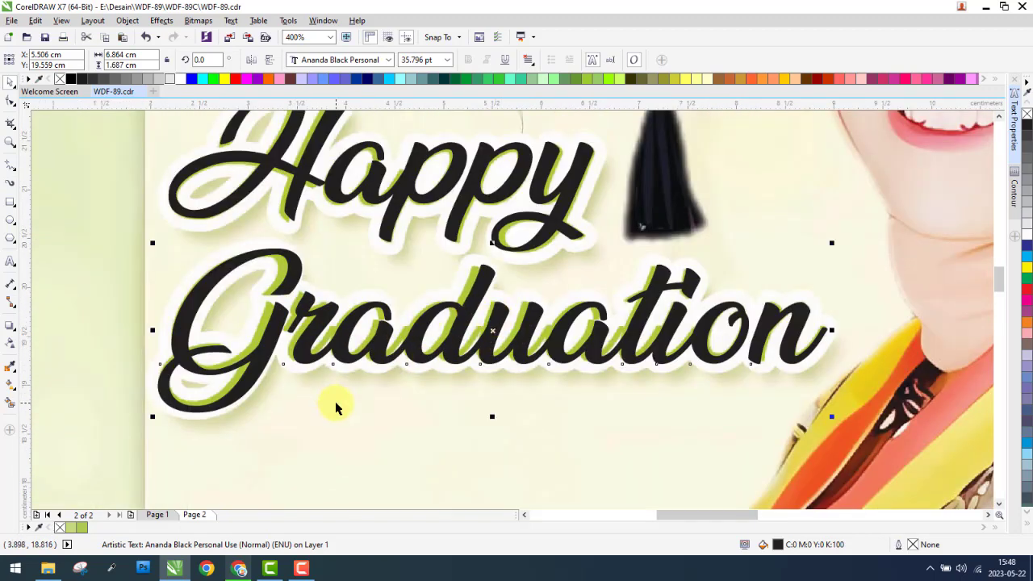
{"action": "scroll", "coordinate": [343, 323], "scroll_direction": "down", "scroll_amount": 1}
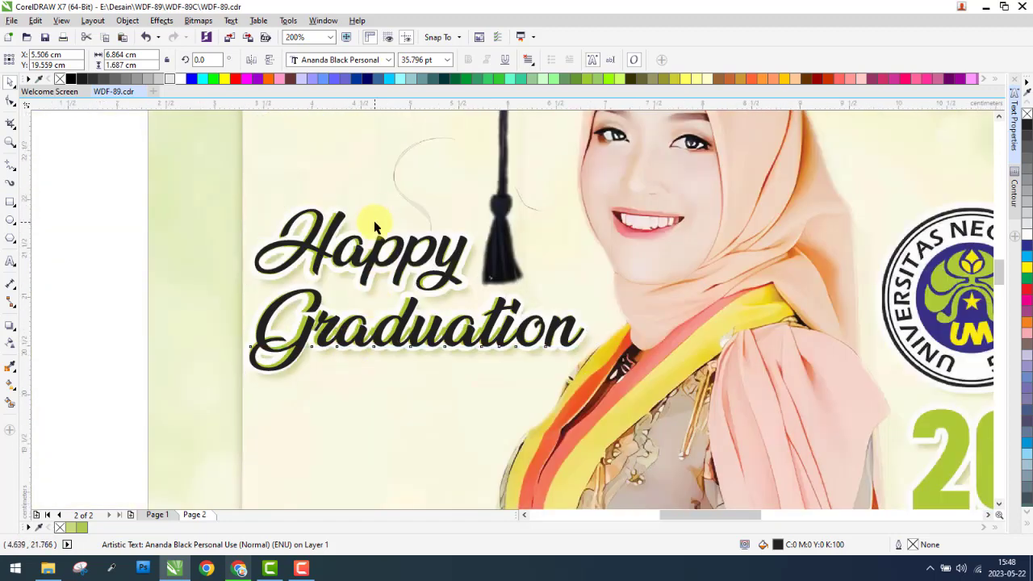
{"action": "scroll", "coordinate": [375, 226], "scroll_direction": "up", "scroll_amount": 1}
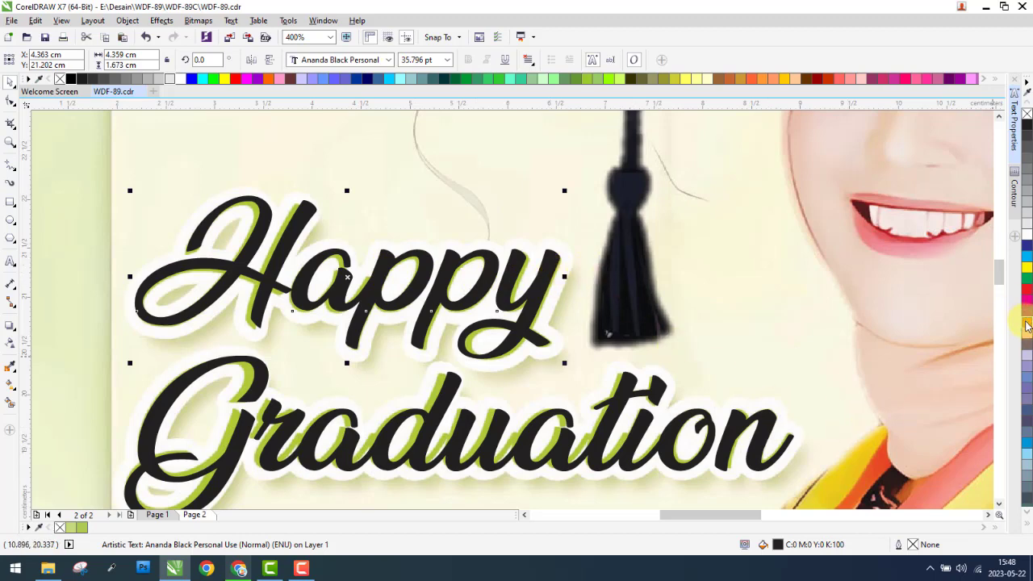
Give Happy an orange outline placed outside, with round corners, behind the fill.
{"action": "right_click", "coordinate": [1027, 326]}
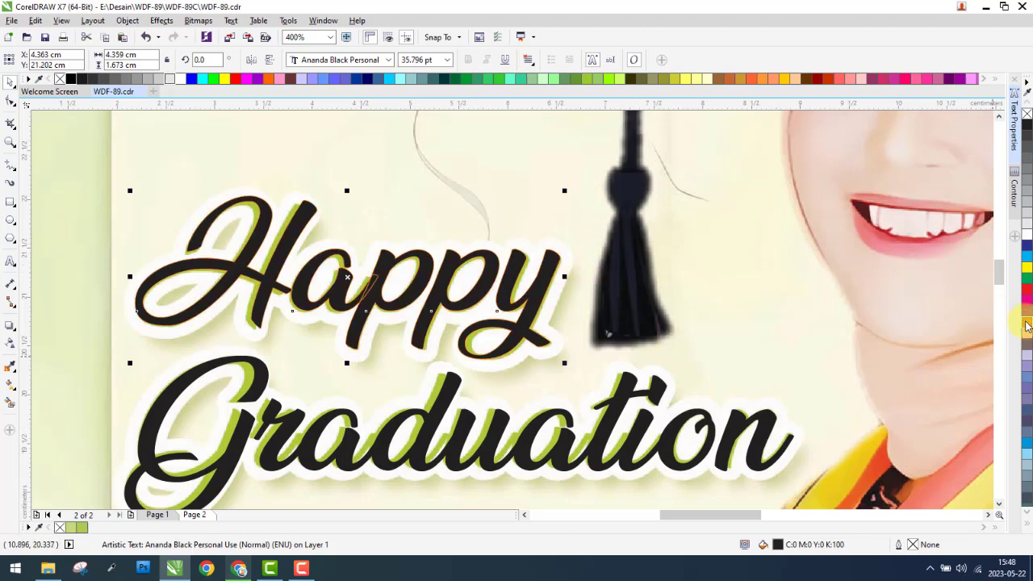
{"action": "double_click", "coordinate": [912, 546]}
{"action": "type", "text": "10"}
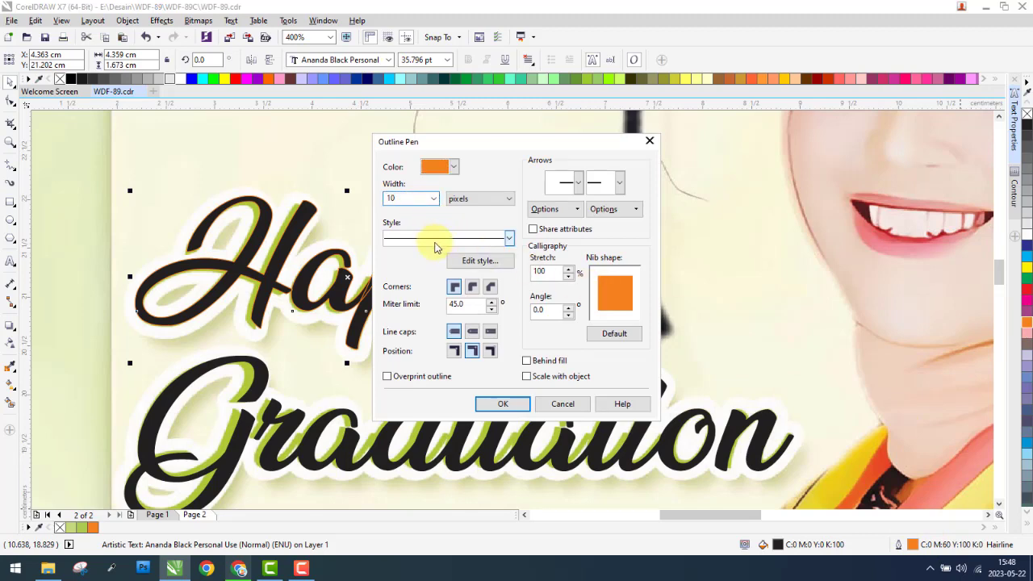
{"action": "left_click", "coordinate": [454, 352]}
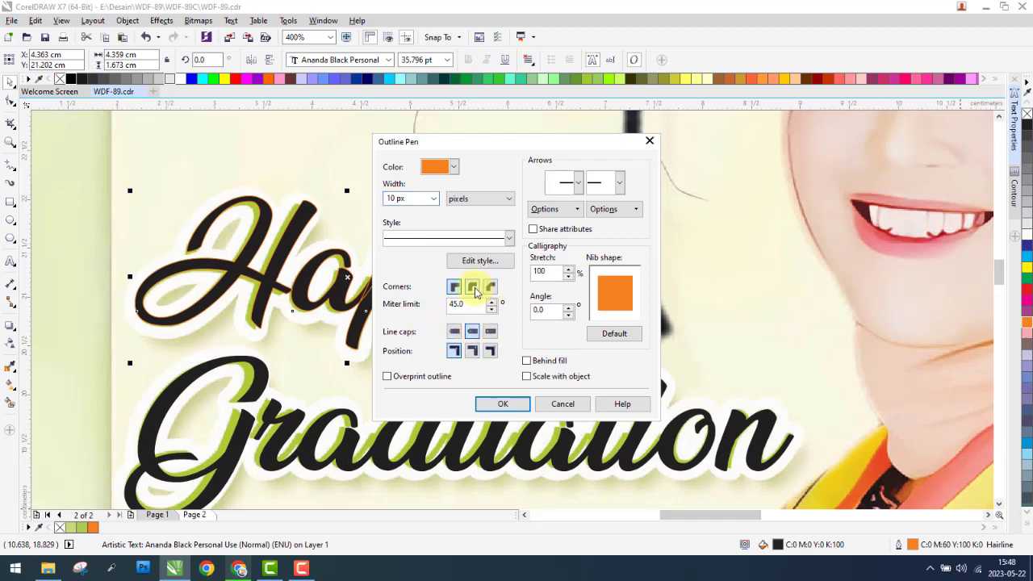
{"action": "left_click", "coordinate": [475, 292]}
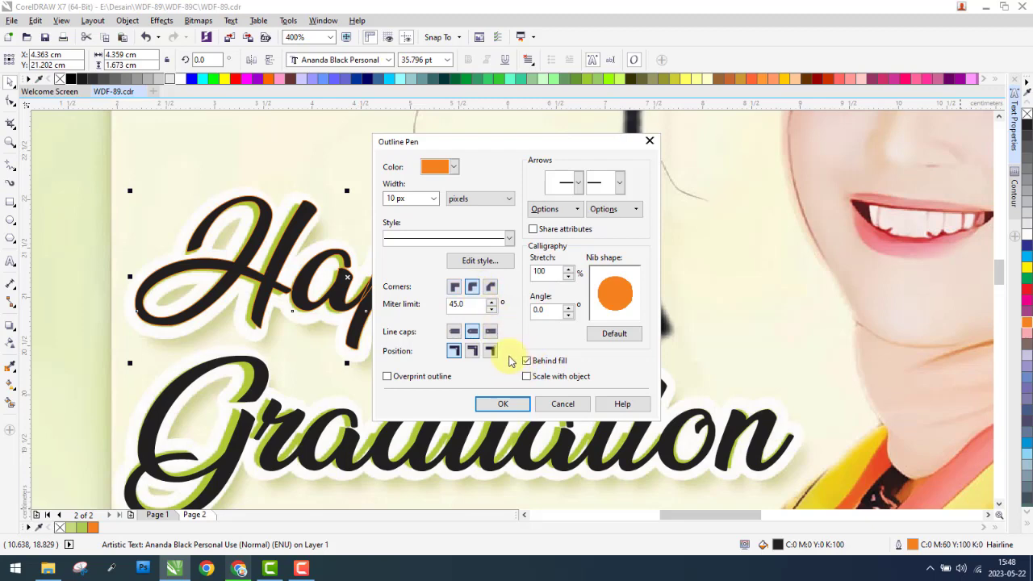
{"action": "left_click", "coordinate": [503, 404]}
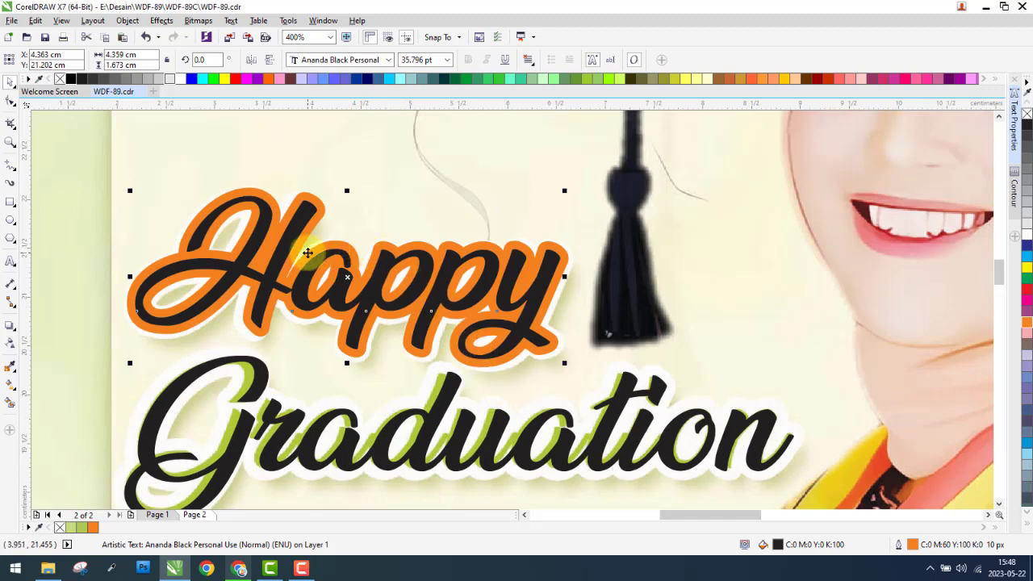
{"action": "left_click_drag", "start_coordinate": [197, 313], "coordinate": [201, 281]}
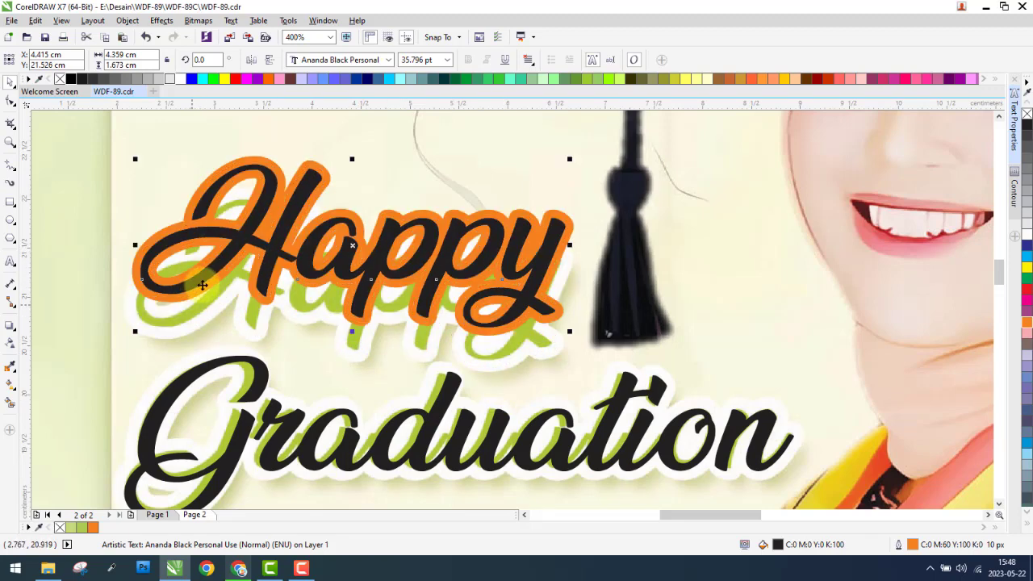
{"action": "key", "text": "ctrl+z"}
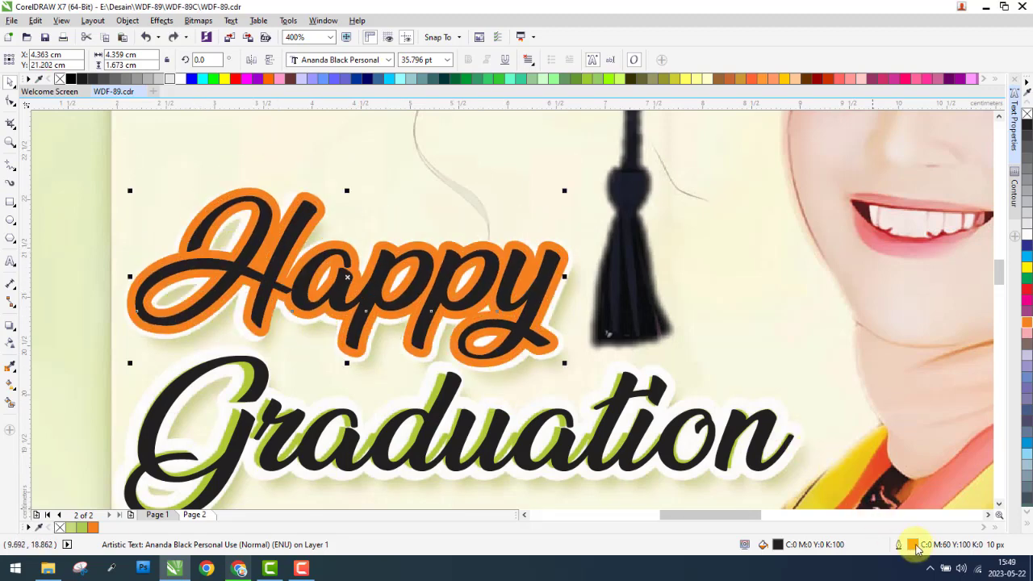
Increase Happy's orange outline width to 15 px.
{"action": "double_click", "coordinate": [917, 550]}
{"action": "left_click", "coordinate": [397, 200]}
{"action": "type", "text": "15"}
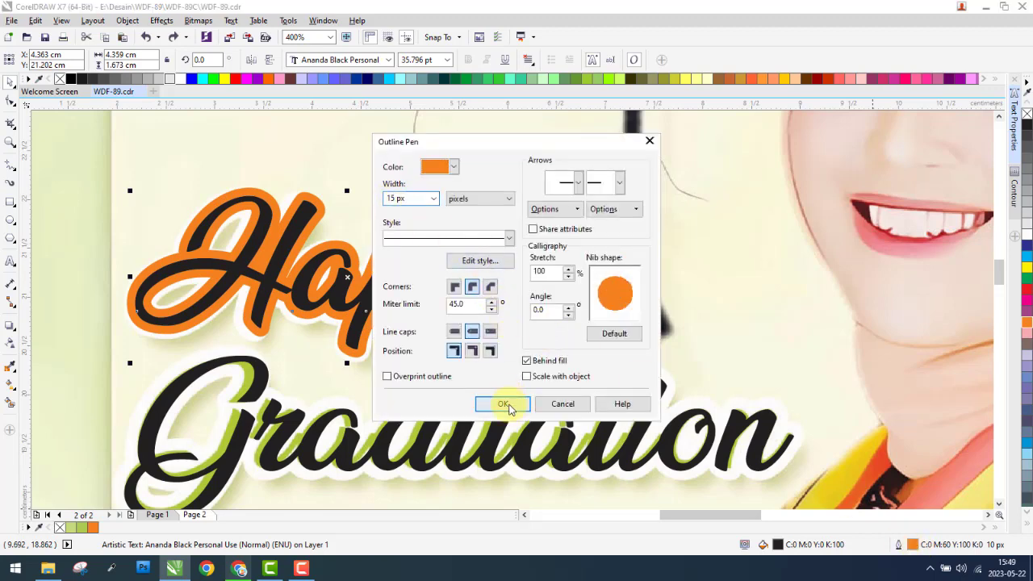
{"action": "left_click", "coordinate": [505, 405]}
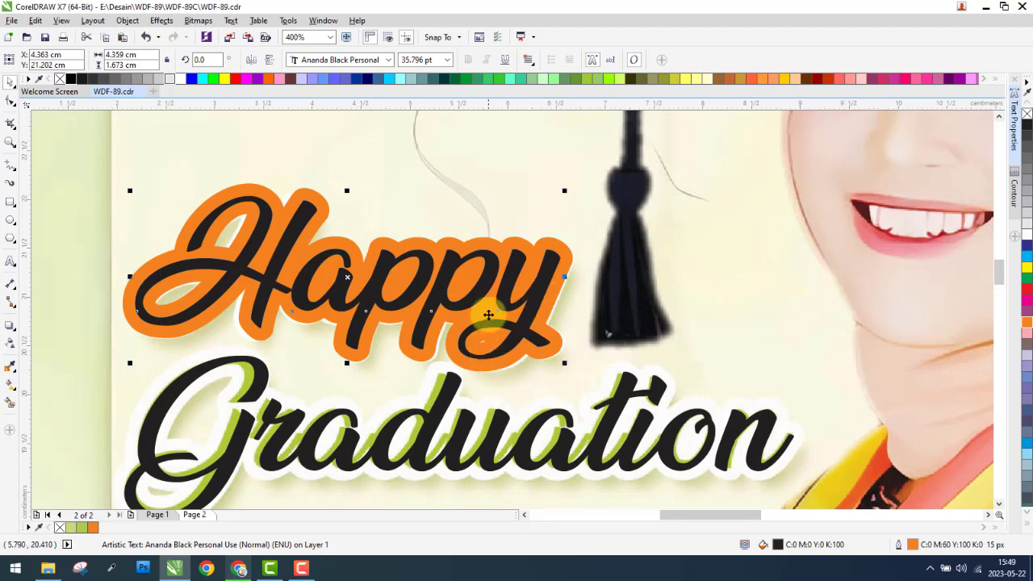
{"action": "scroll", "coordinate": [388, 299], "scroll_direction": "down", "scroll_amount": 1}
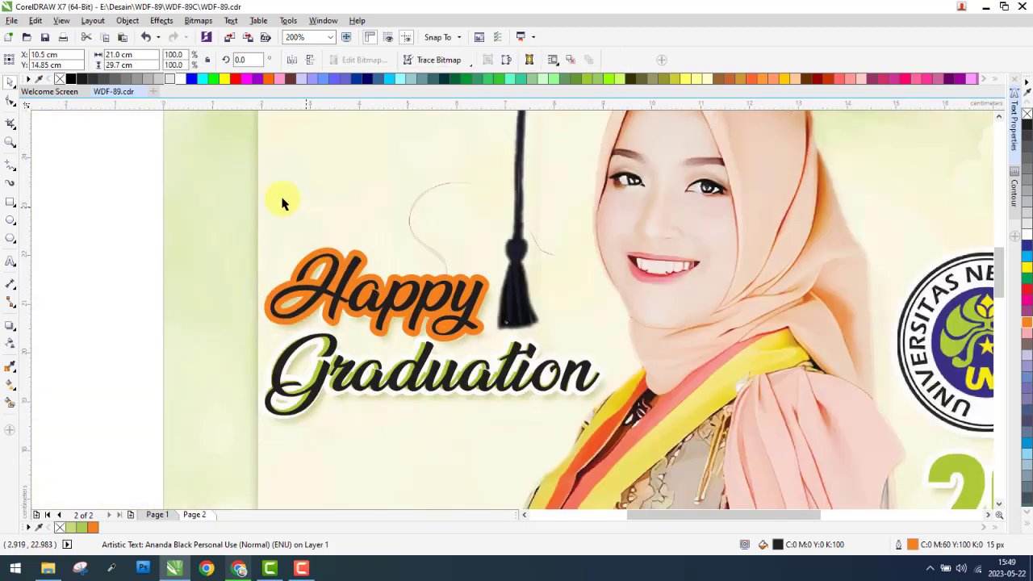
Fill Happy with the light green sampled from the background image's title.
{"action": "left_click_drag", "start_coordinate": [282, 202], "coordinate": [360, 172]}
{"action": "scroll", "coordinate": [390, 289], "scroll_direction": "up", "scroll_amount": 2}
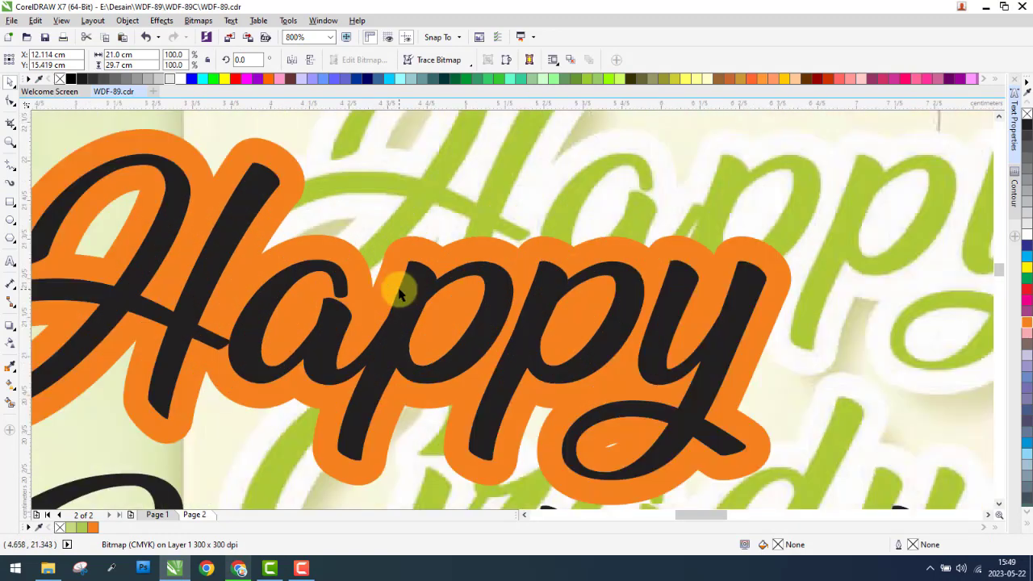
{"action": "left_click", "coordinate": [420, 258]}
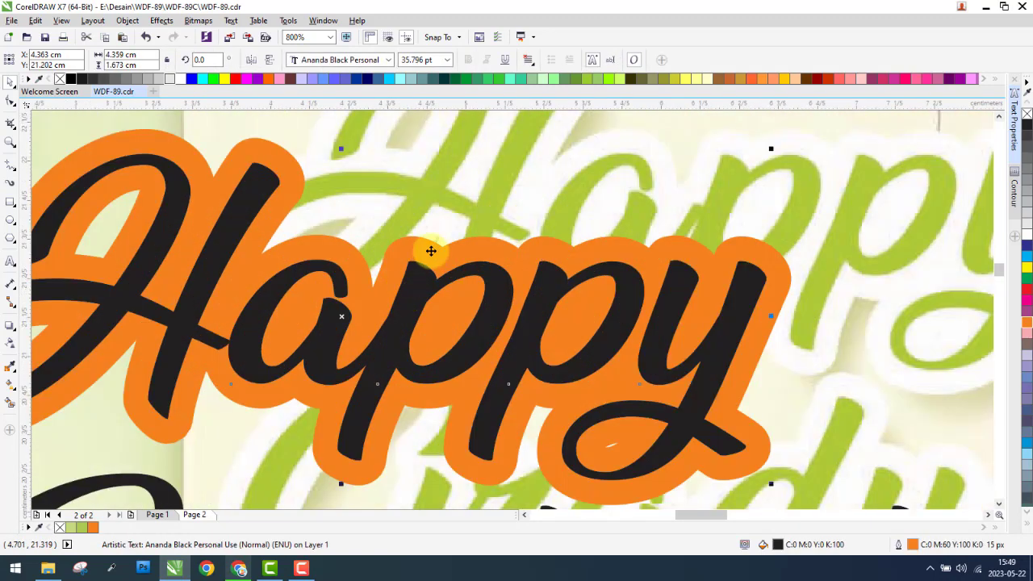
{"action": "left_click", "coordinate": [14, 374]}
{"action": "left_click", "coordinate": [57, 362]}
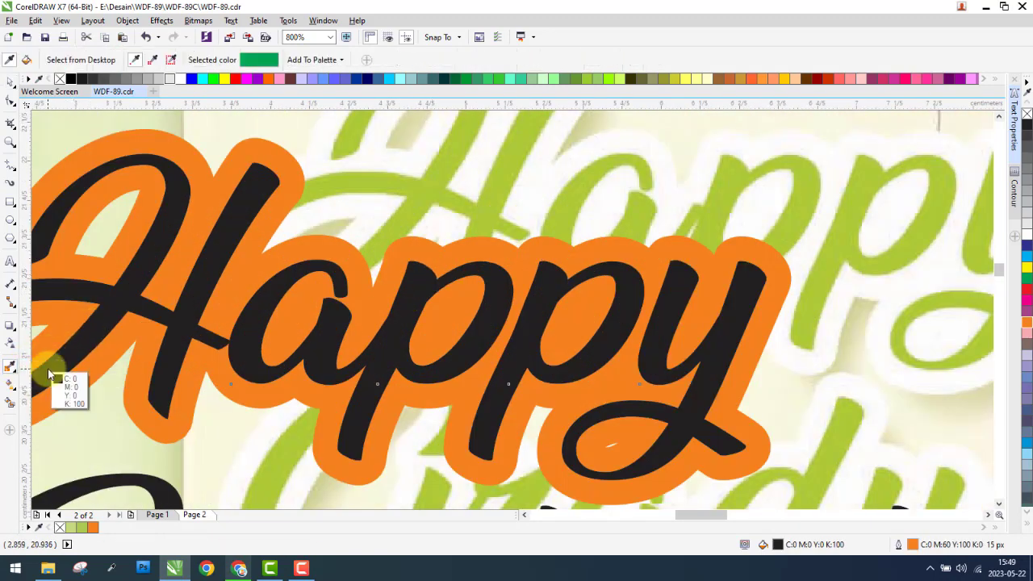
{"action": "left_click", "coordinate": [434, 179]}
{"action": "left_click", "coordinate": [411, 294]}
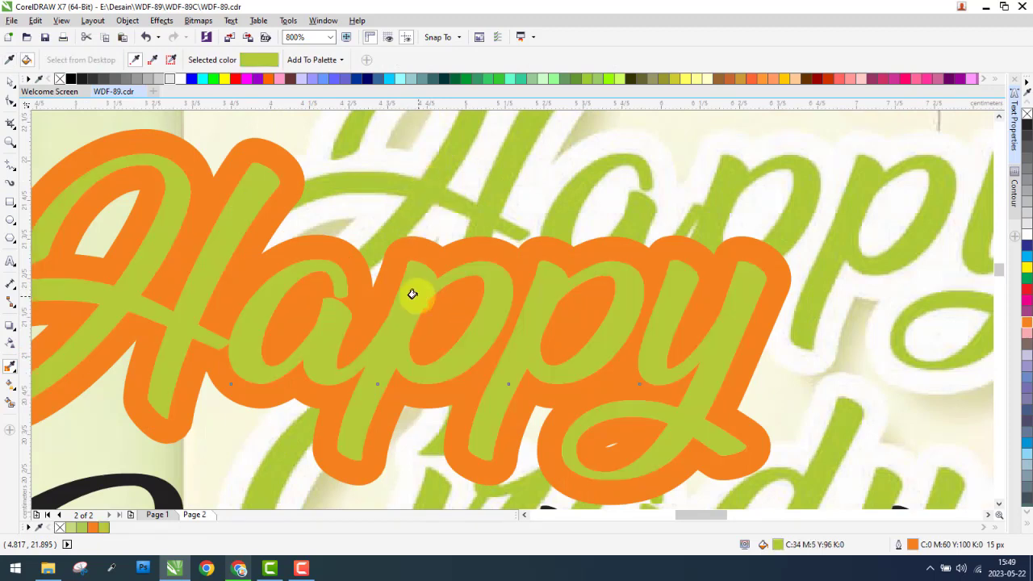
{"action": "left_click", "coordinate": [10, 81]}
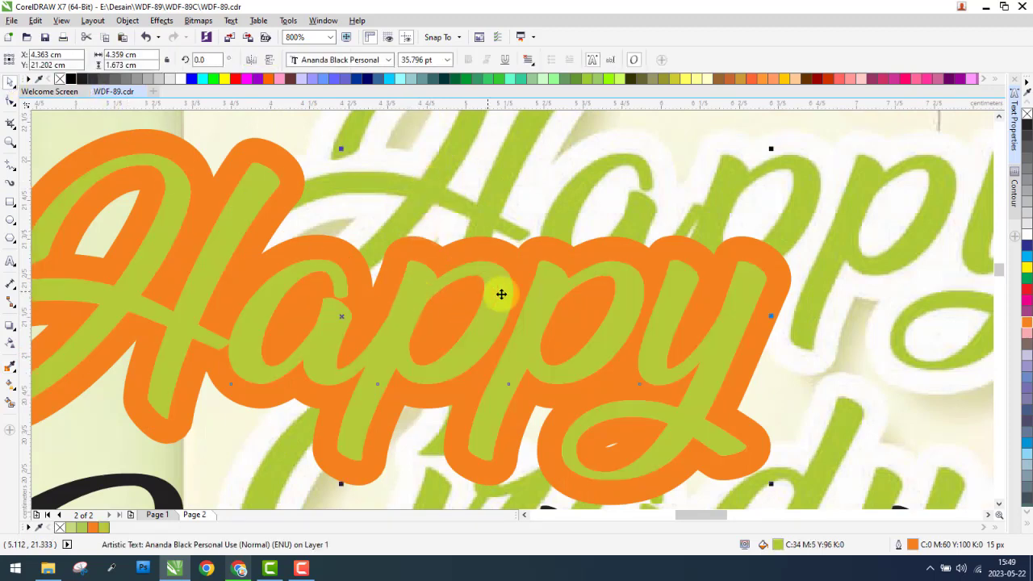
Make Happy's outline white and copy its fill and outline onto Graduation.
{"action": "right_click", "coordinate": [1027, 240]}
{"action": "scroll", "coordinate": [501, 267], "scroll_direction": "down", "scroll_amount": 1}
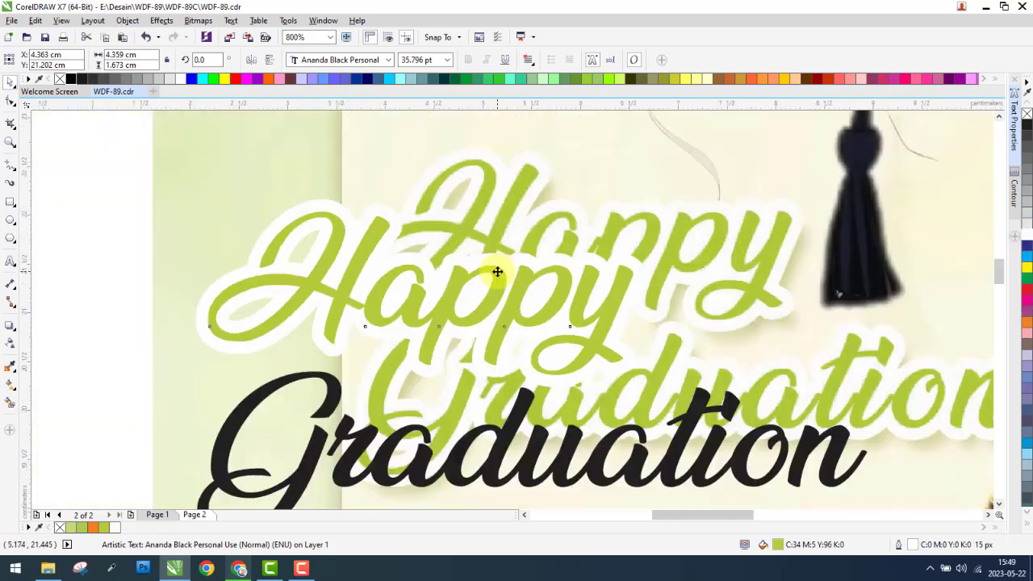
{"action": "scroll", "coordinate": [498, 235], "scroll_direction": "down", "scroll_amount": 1}
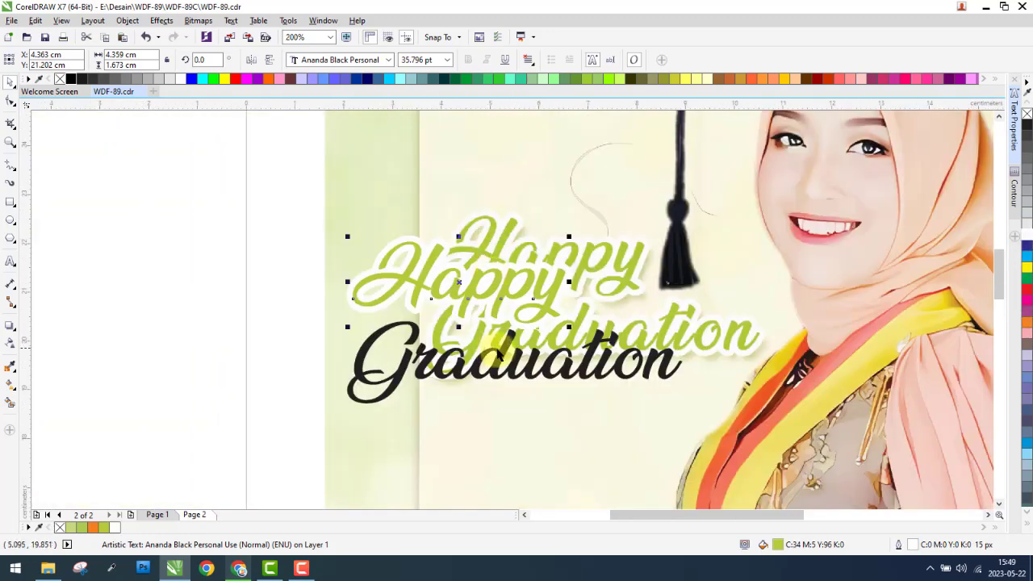
{"action": "left_click", "coordinate": [501, 359]}
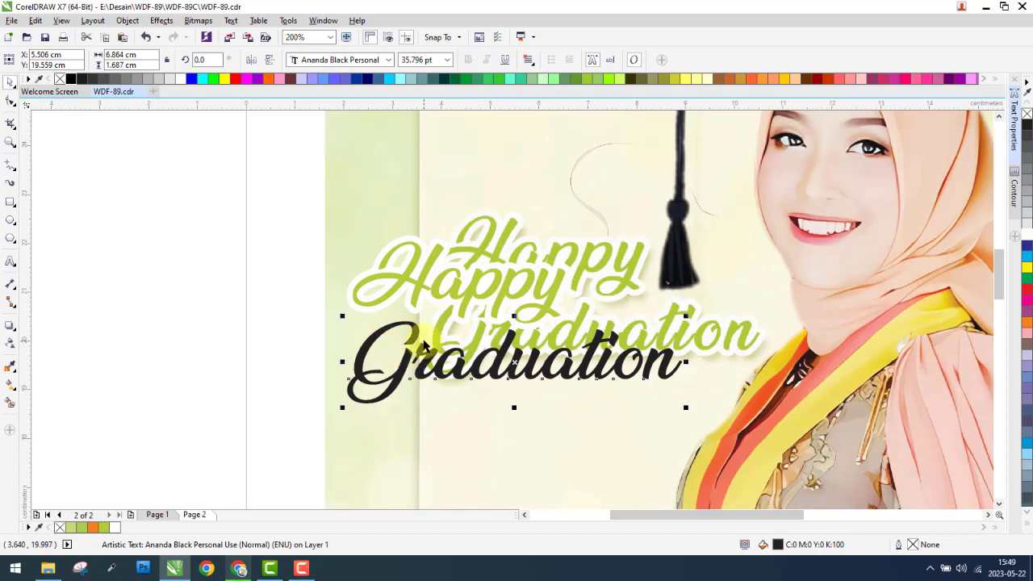
{"action": "left_click", "coordinate": [36, 20]}
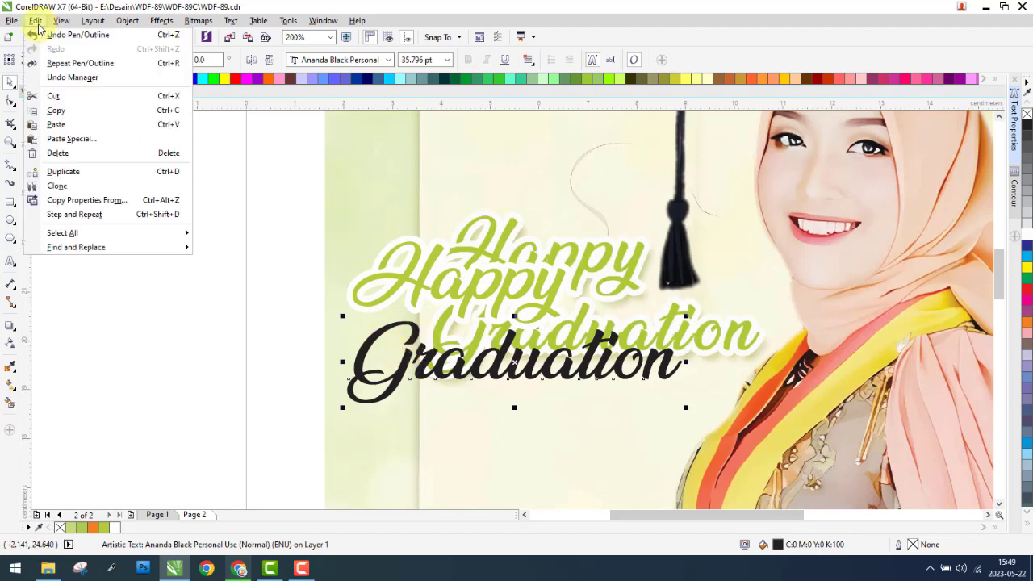
{"action": "left_click", "coordinate": [80, 202]}
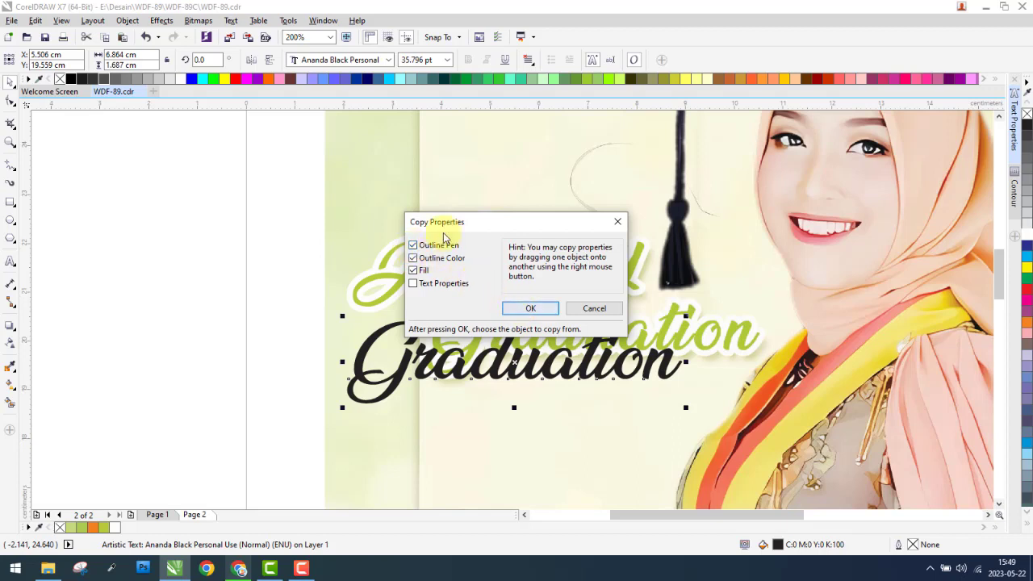
{"action": "left_click", "coordinate": [530, 309]}
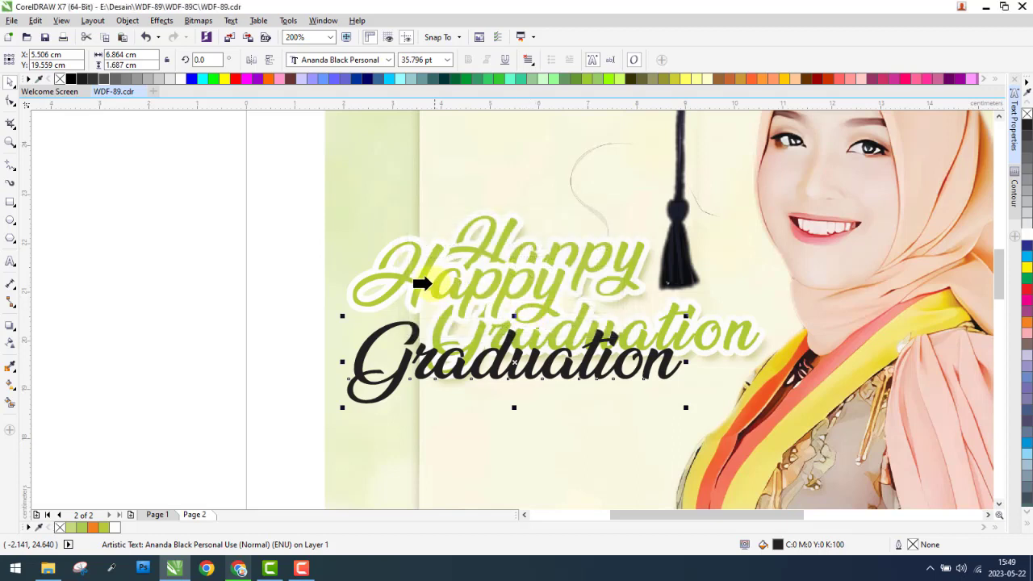
{"action": "left_click", "coordinate": [418, 284]}
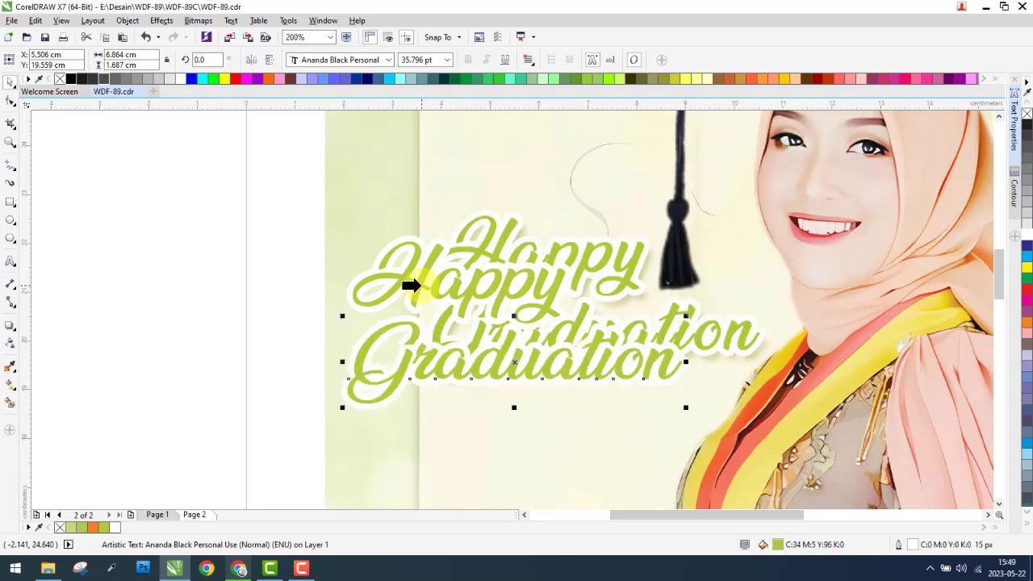
Move the background image right and down to Y 11.847 cm, below the new title.
{"action": "scroll", "coordinate": [620, 260], "scroll_direction": "up", "scroll_amount": 2}
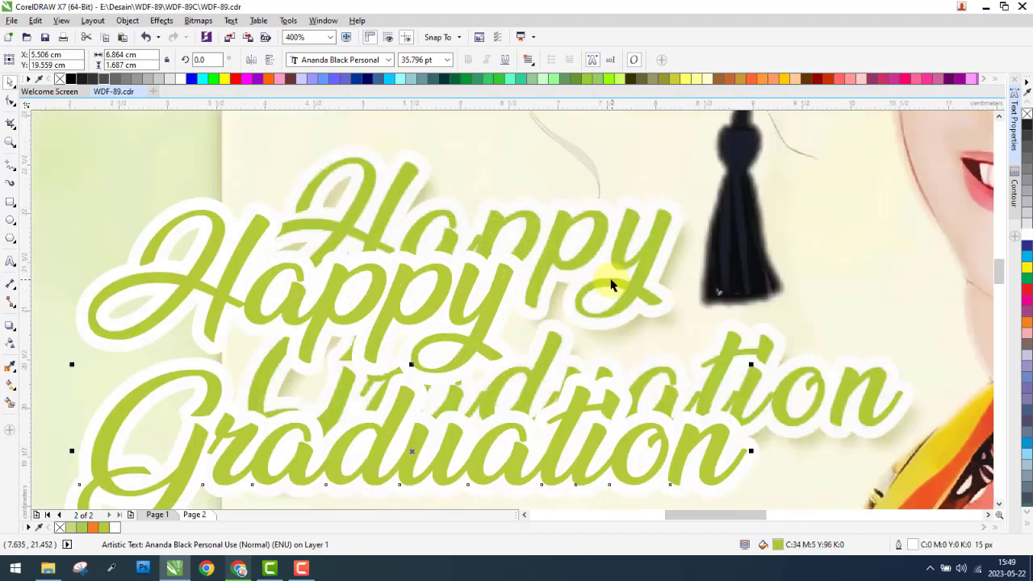
{"action": "left_click_drag", "start_coordinate": [678, 231], "coordinate": [755, 219]}
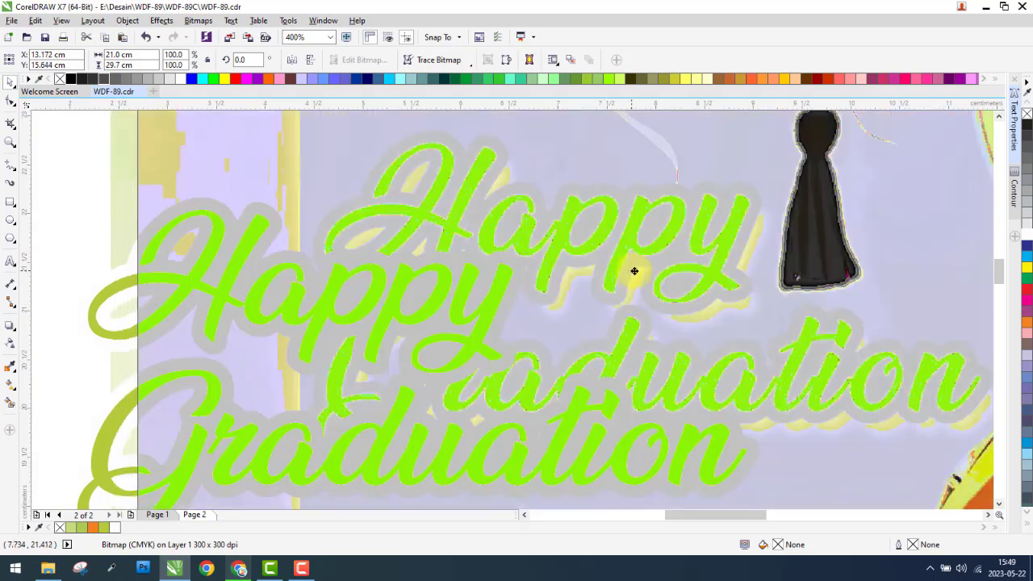
{"action": "left_click_drag", "start_coordinate": [545, 304], "coordinate": [601, 297]}
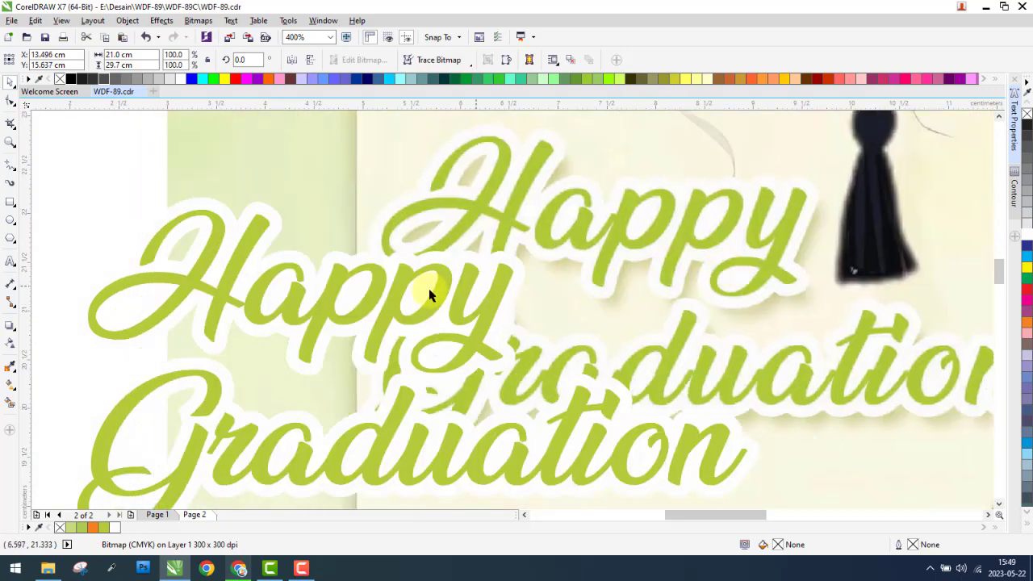
{"action": "left_click_drag", "start_coordinate": [655, 222], "coordinate": [669, 267]}
{"action": "scroll", "coordinate": [488, 269], "scroll_direction": "down", "scroll_amount": 2}
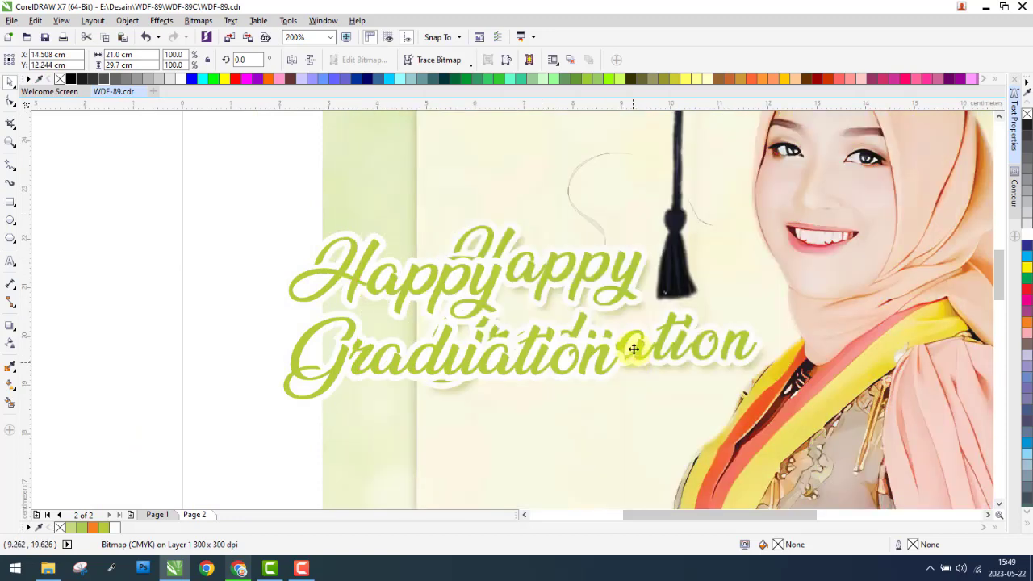
{"action": "left_click_drag", "start_coordinate": [530, 250], "coordinate": [685, 287]}
{"action": "left_click_drag", "start_coordinate": [647, 316], "coordinate": [596, 335]}
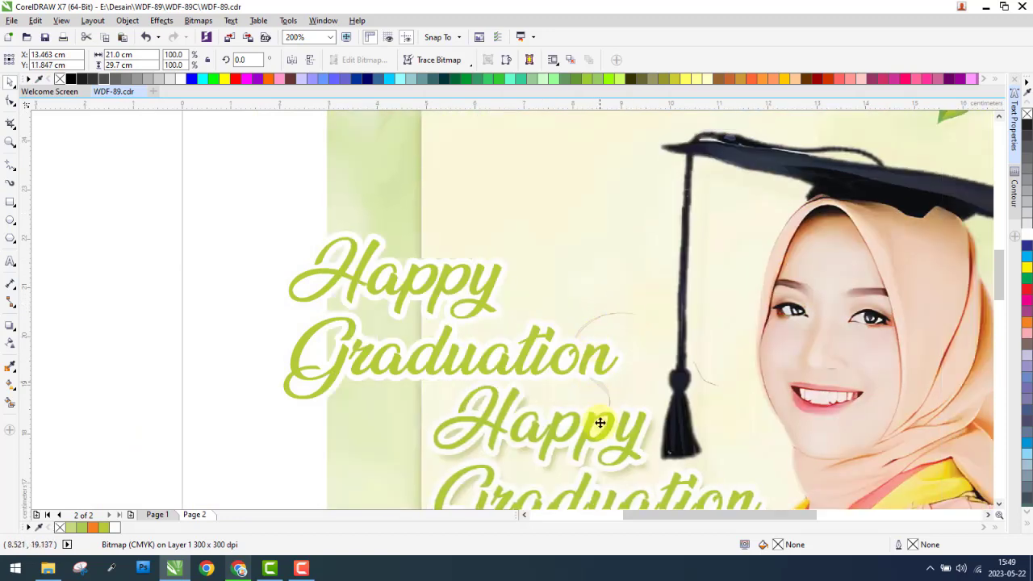
{"action": "scroll", "coordinate": [662, 461], "scroll_direction": "up", "scroll_amount": 1}
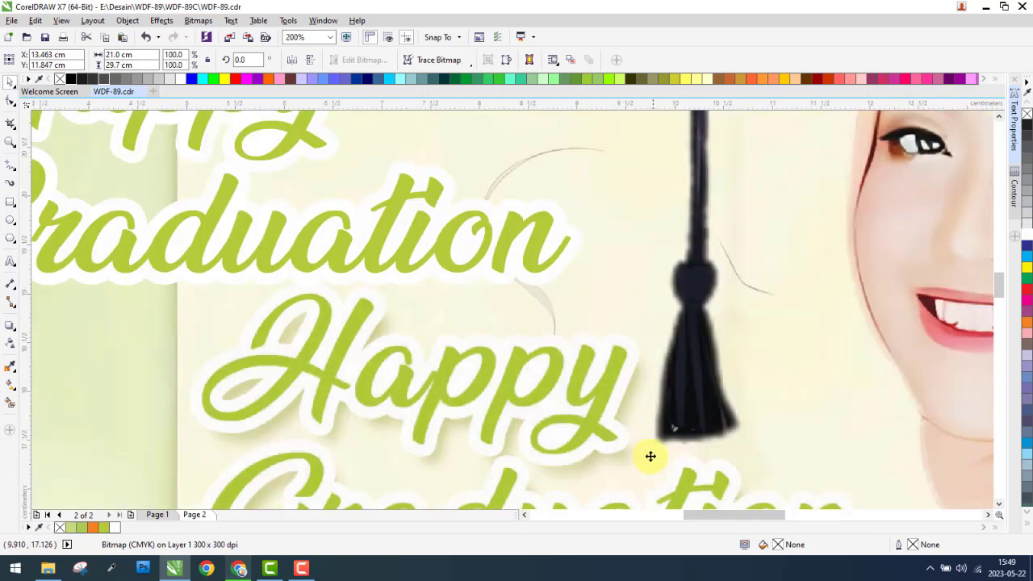
Add a Flat Bottom Right drop shadow to Graduation with a small down-right offset.
{"action": "left_click", "coordinate": [456, 269]}
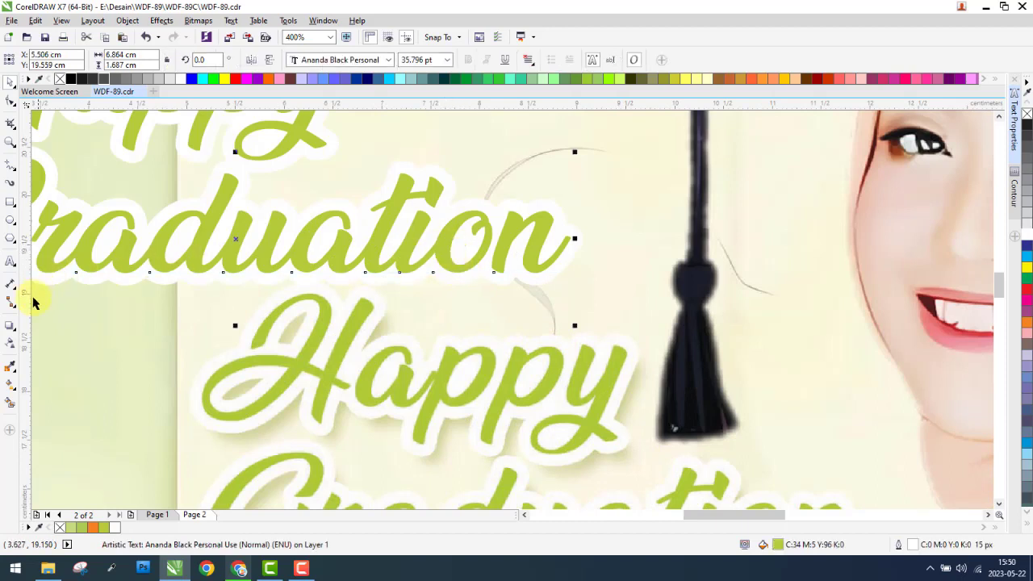
{"action": "left_click", "coordinate": [8, 327]}
{"action": "left_click", "coordinate": [50, 325]}
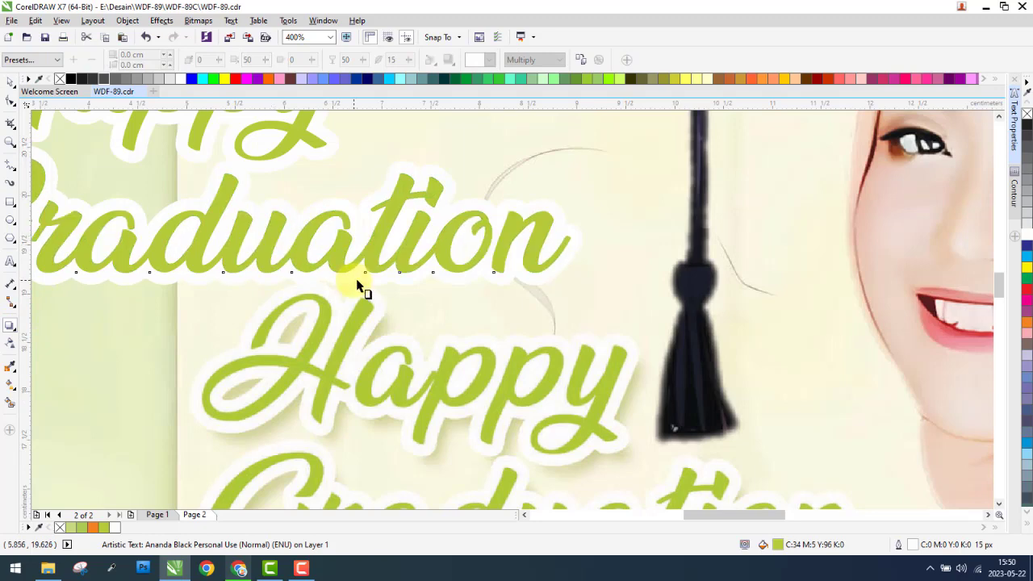
{"action": "left_click_drag", "start_coordinate": [301, 255], "coordinate": [353, 278]}
{"action": "left_click", "coordinate": [45, 60]}
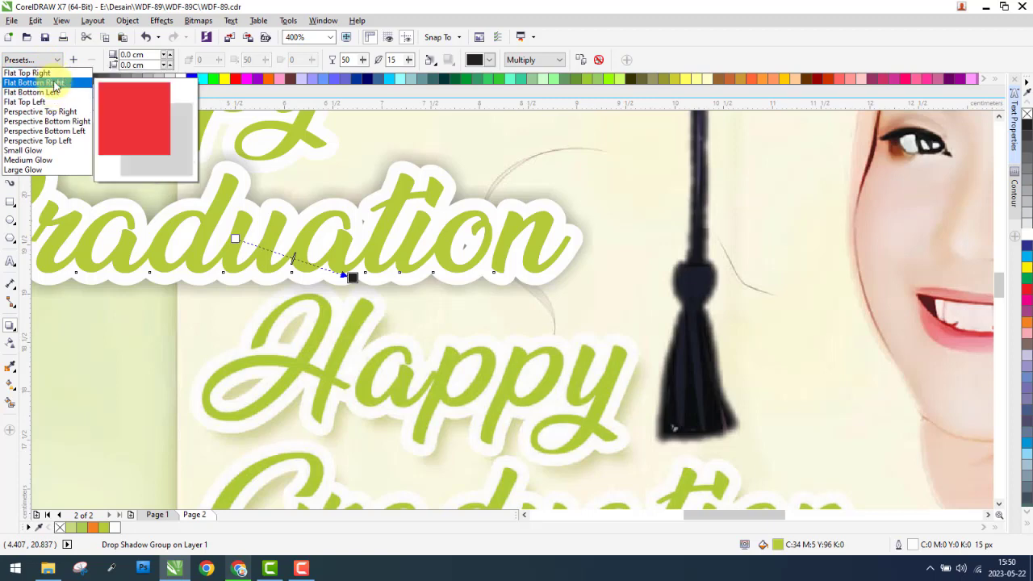
{"action": "left_click", "coordinate": [56, 82]}
{"action": "scroll", "coordinate": [396, 284], "scroll_direction": "down", "scroll_amount": 1}
{"action": "scroll", "coordinate": [473, 364], "scroll_direction": "down", "scroll_amount": 1}
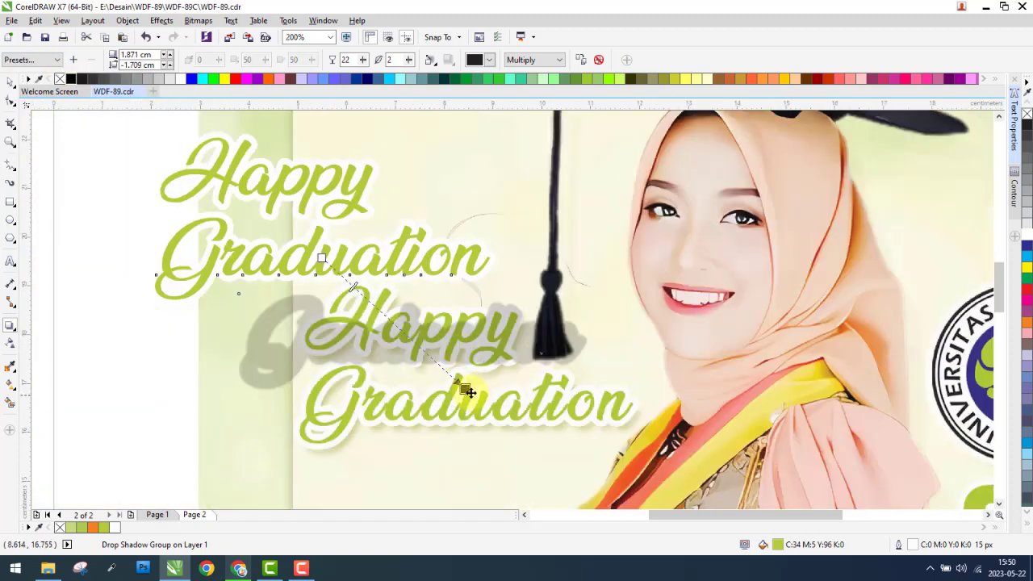
{"action": "left_click_drag", "start_coordinate": [429, 334], "coordinate": [405, 294]}
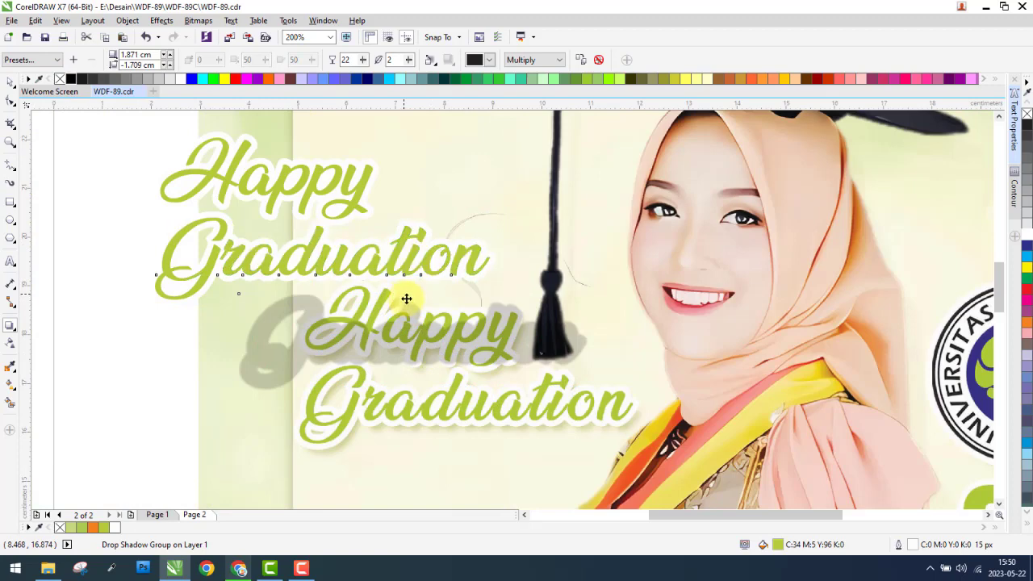
{"action": "scroll", "coordinate": [404, 294], "scroll_direction": "up", "scroll_amount": 1}
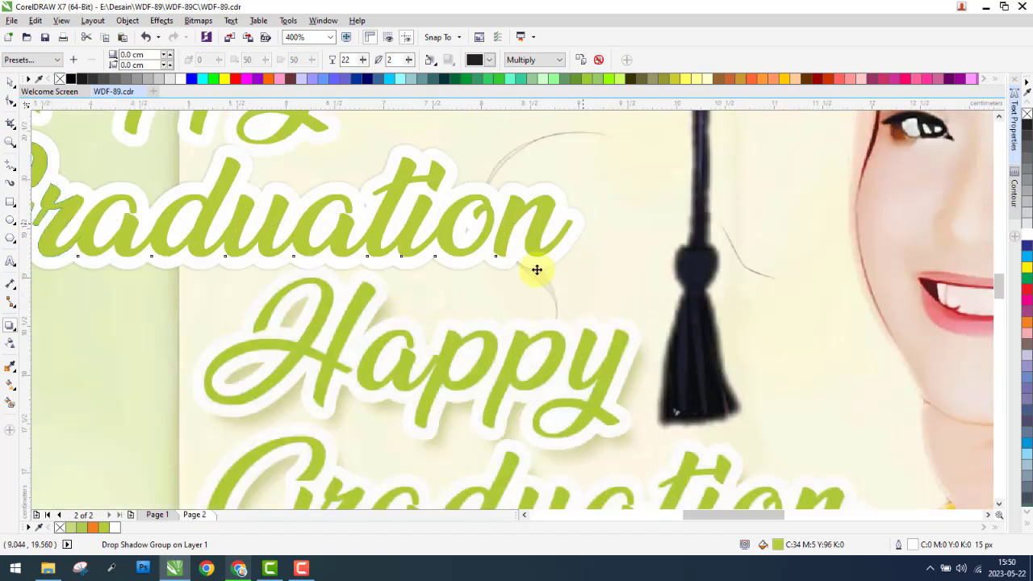
{"action": "left_click_drag", "start_coordinate": [420, 310], "coordinate": [362, 323]}
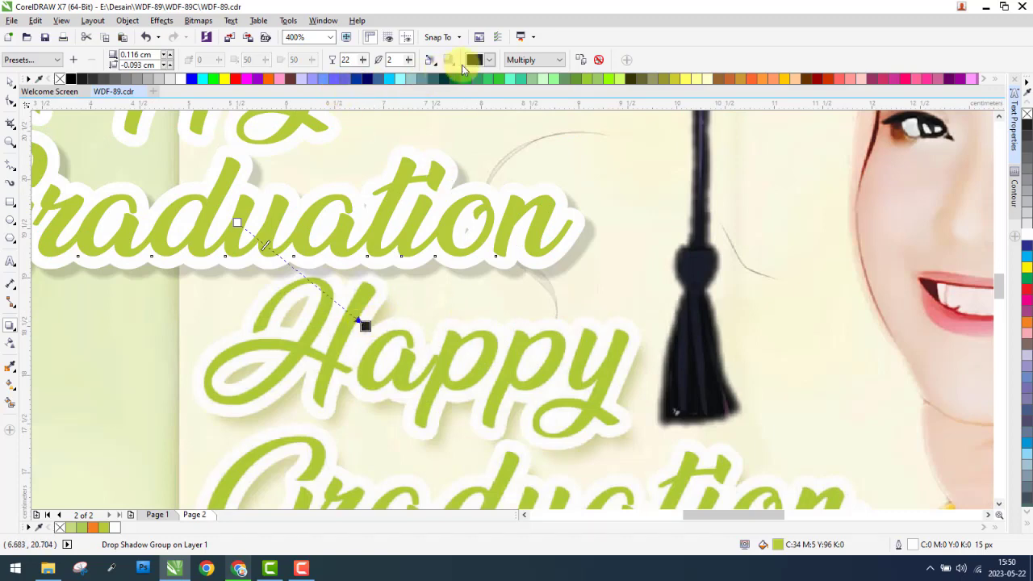
Set the shadow colour to darker green #80AB2B with feathering 4.
{"action": "left_click", "coordinate": [490, 64]}
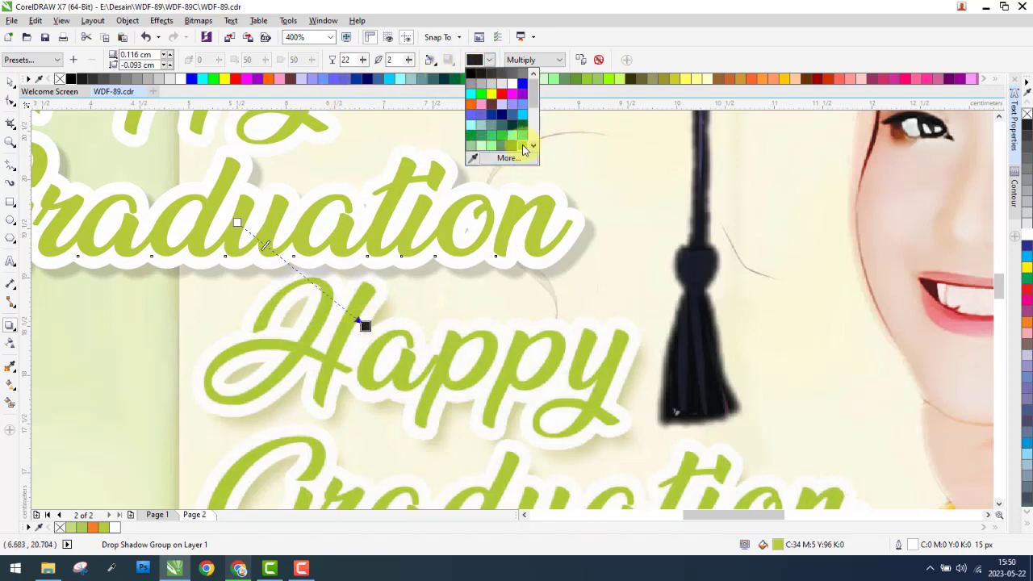
{"action": "left_click", "coordinate": [523, 150]}
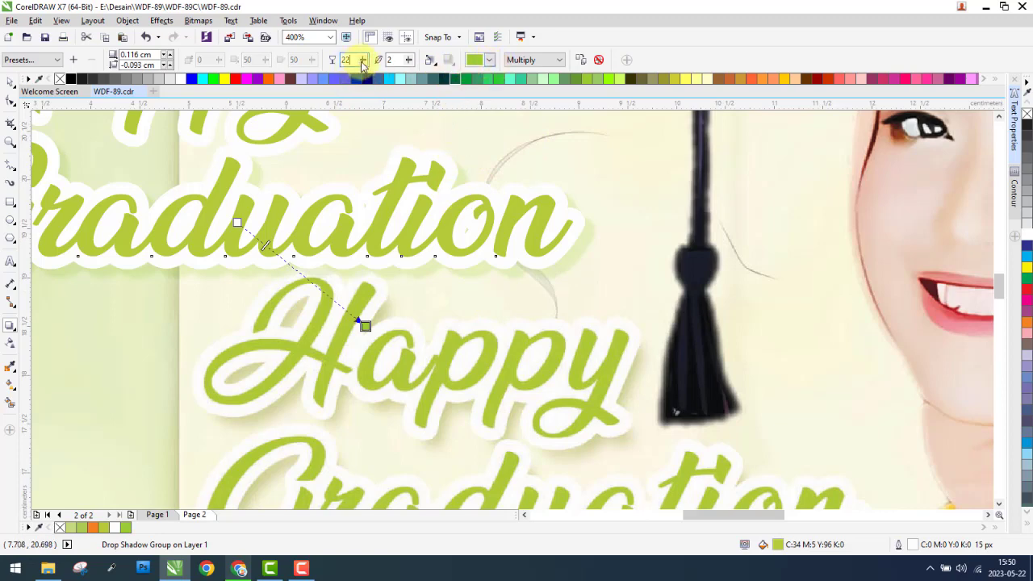
{"action": "double_click", "coordinate": [391, 60]}
{"action": "type", "text": "4"}
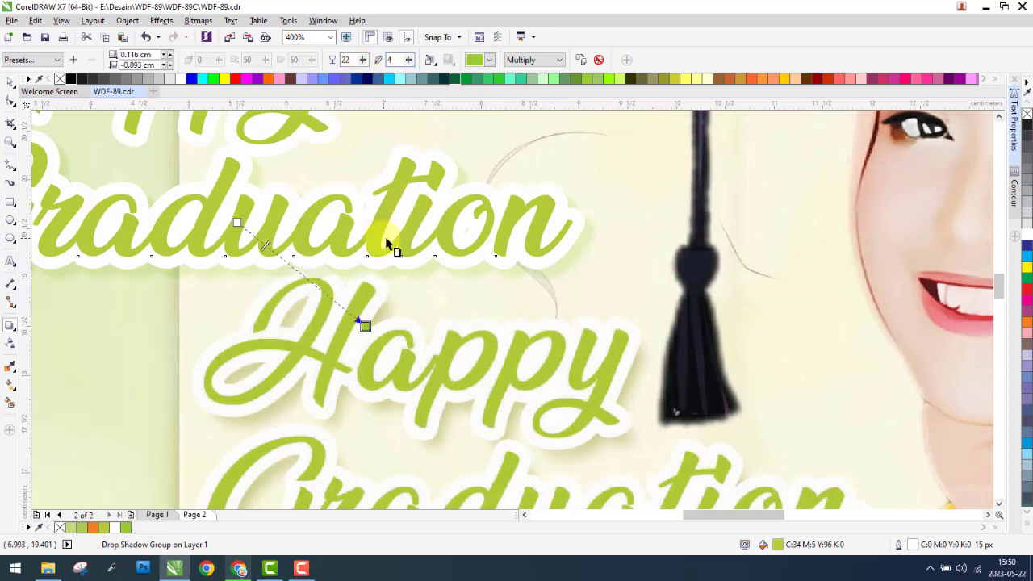
{"action": "left_click", "coordinate": [488, 60]}
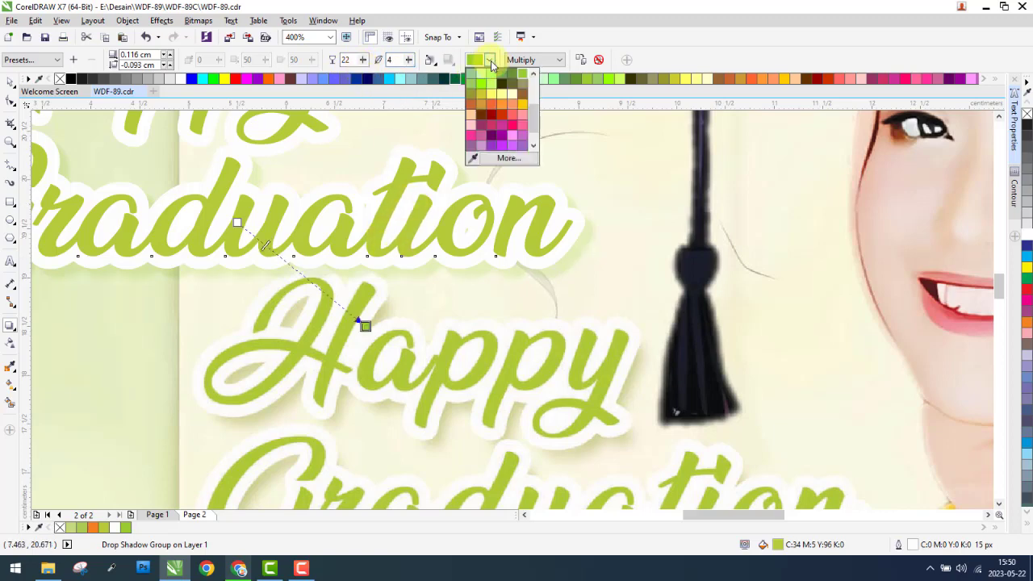
{"action": "left_click", "coordinate": [498, 159]}
{"action": "left_click", "coordinate": [756, 255]}
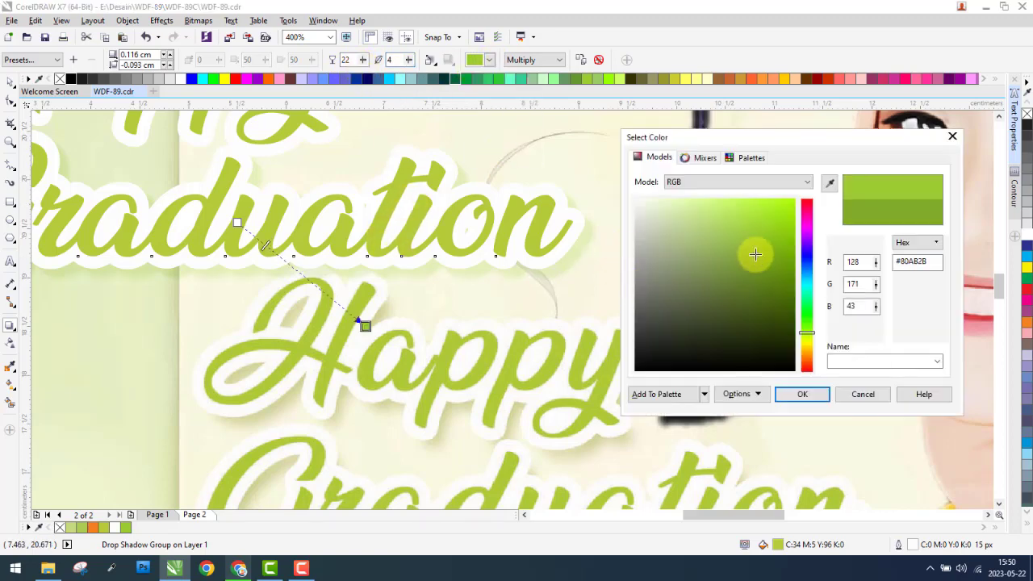
{"action": "left_click", "coordinate": [804, 396]}
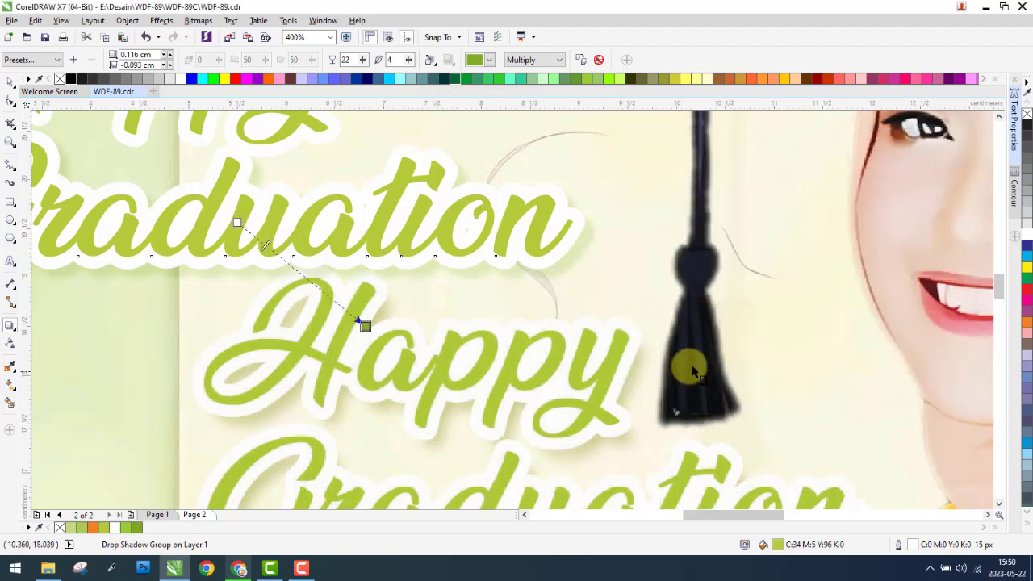
Lower the shadow opacity to 20 and deselect the text.
{"action": "scroll", "coordinate": [547, 330], "scroll_direction": "down", "scroll_amount": 1}
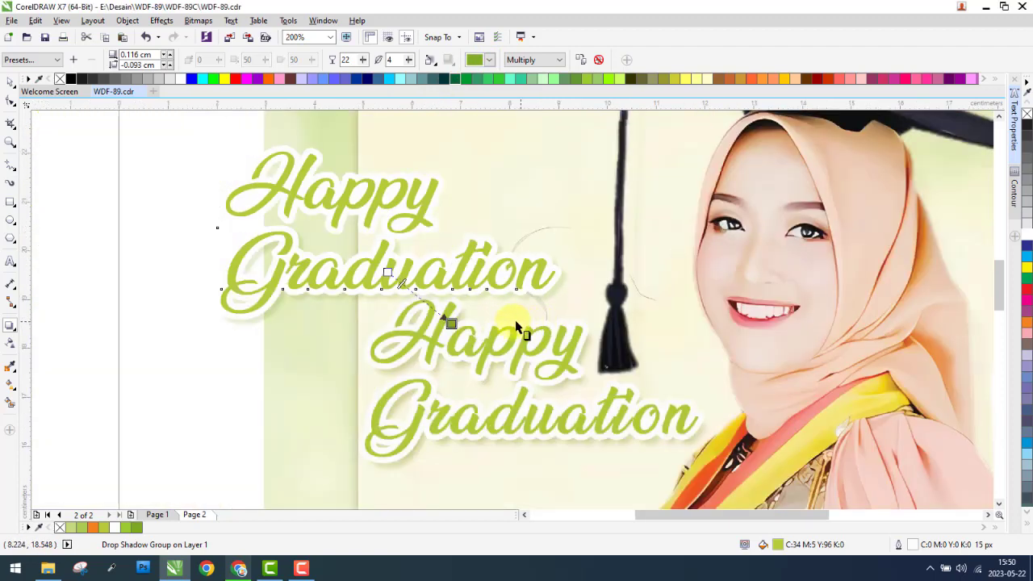
{"action": "double_click", "coordinate": [352, 60]}
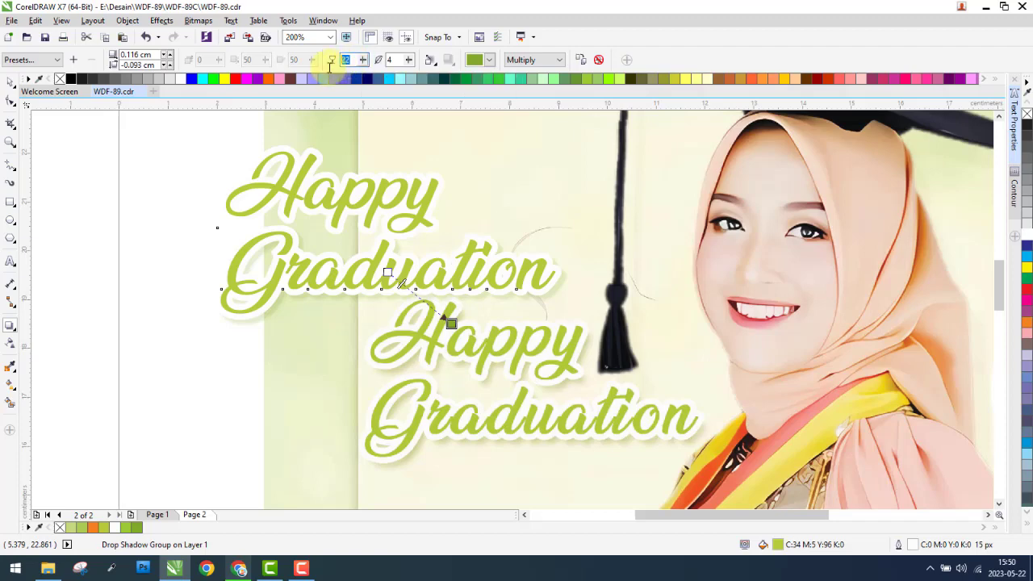
{"action": "type", "text": "20"}
{"action": "key", "text": "Return"}
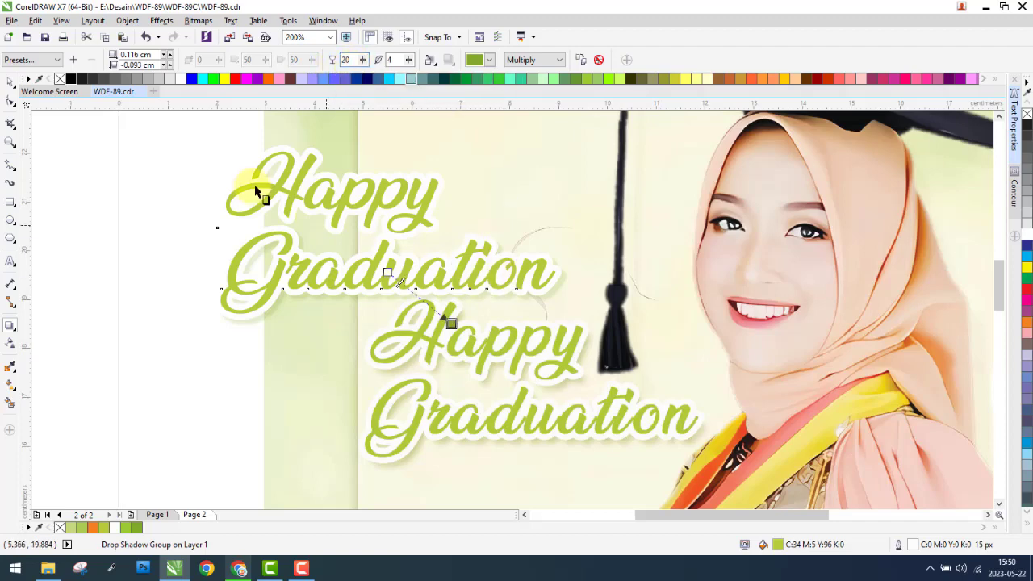
{"action": "left_click", "coordinate": [11, 83]}
{"action": "left_click", "coordinate": [61, 186]}
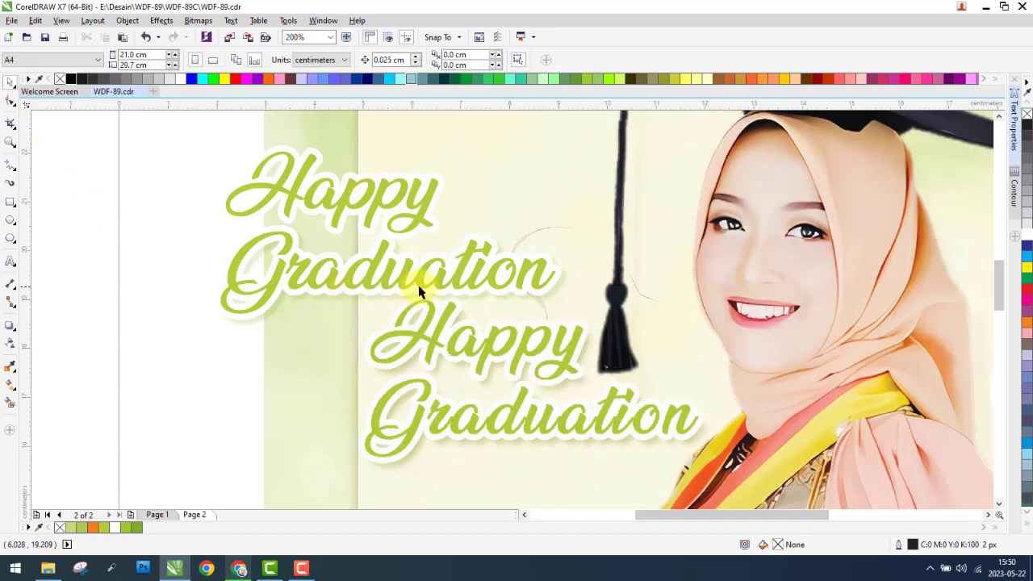
Copy Graduation's green drop shadow onto the upper Happy text.
{"action": "left_click", "coordinate": [452, 290], "text": "ctrl"}
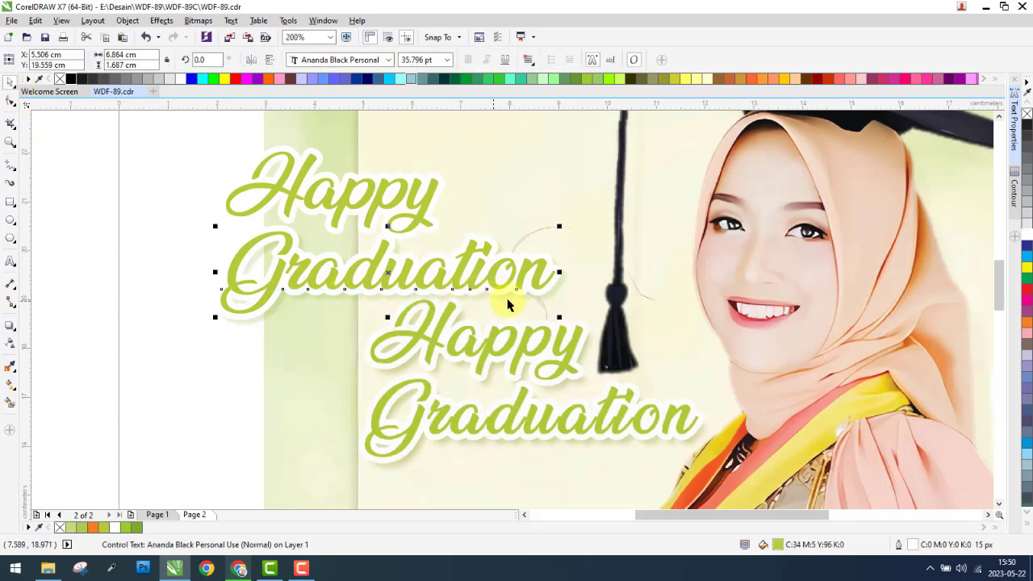
{"action": "left_click", "coordinate": [427, 221]}
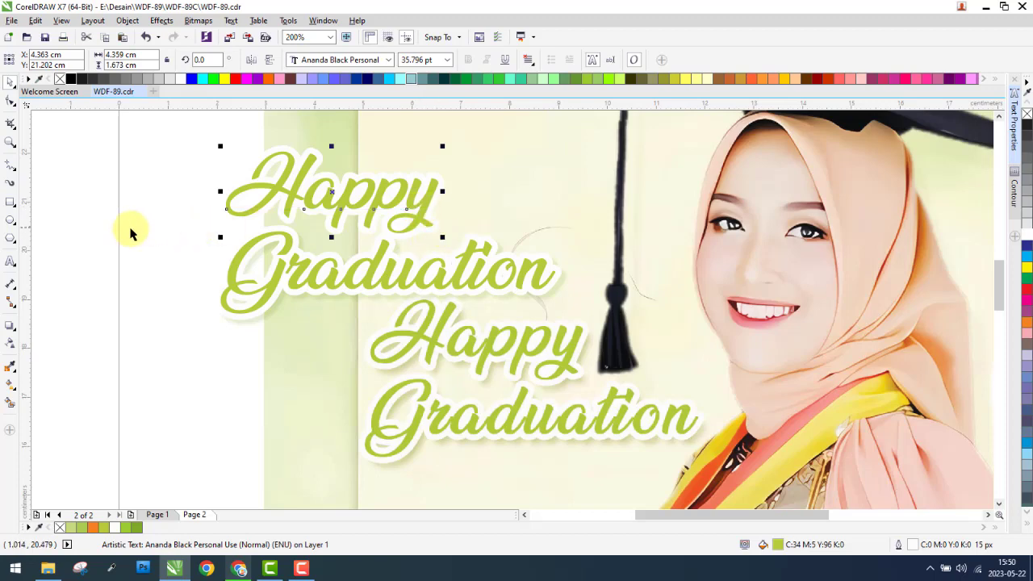
{"action": "left_click", "coordinate": [82, 215]}
{"action": "left_click", "coordinate": [339, 206]}
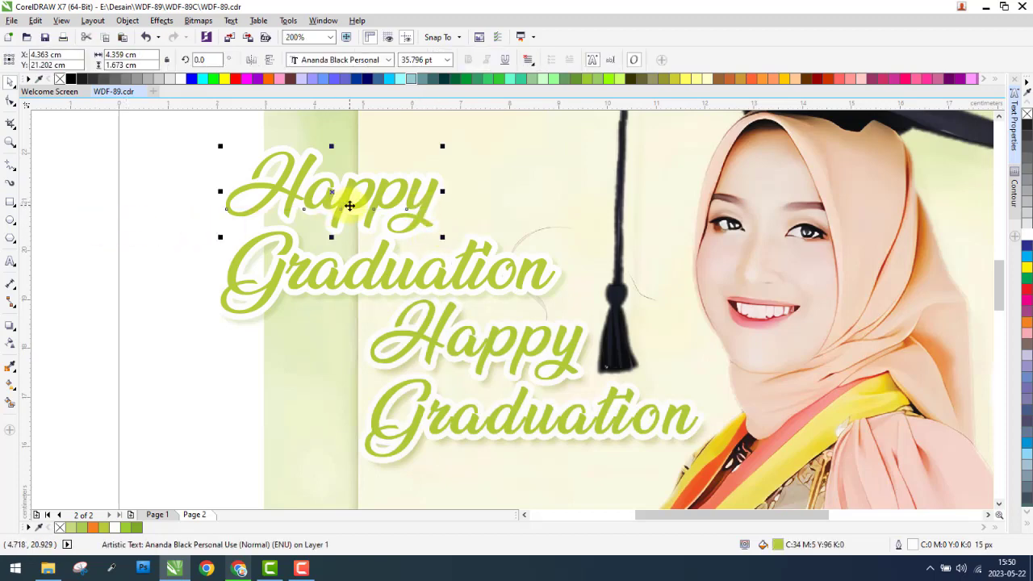
{"action": "left_click", "coordinate": [36, 21]}
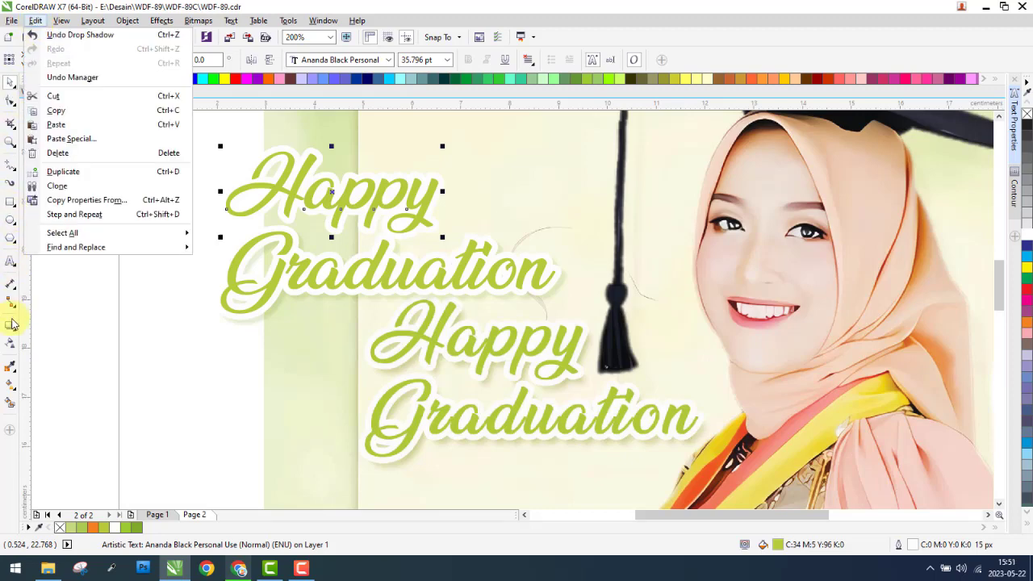
{"action": "left_click", "coordinate": [12, 325]}
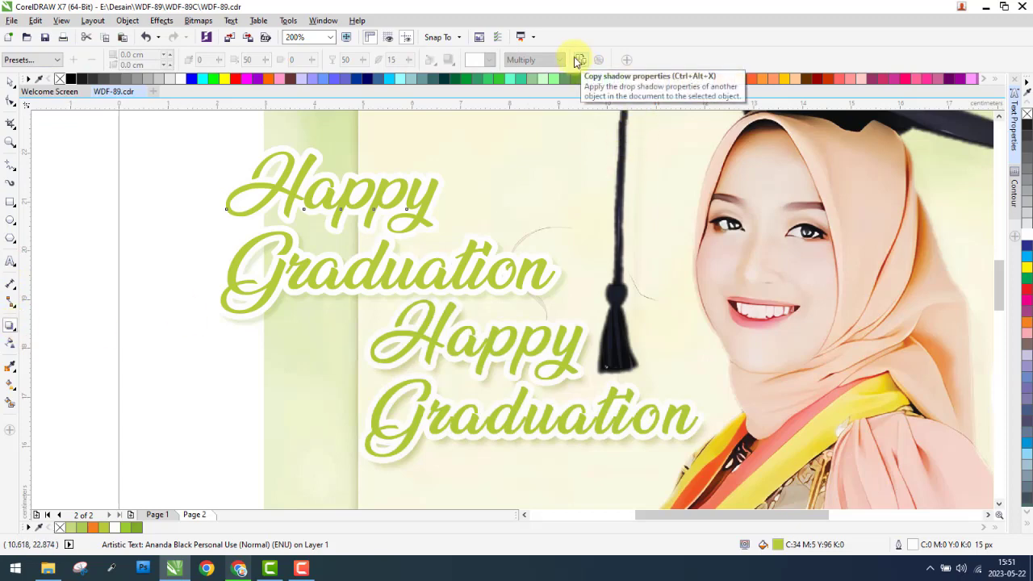
{"action": "left_click", "coordinate": [581, 61]}
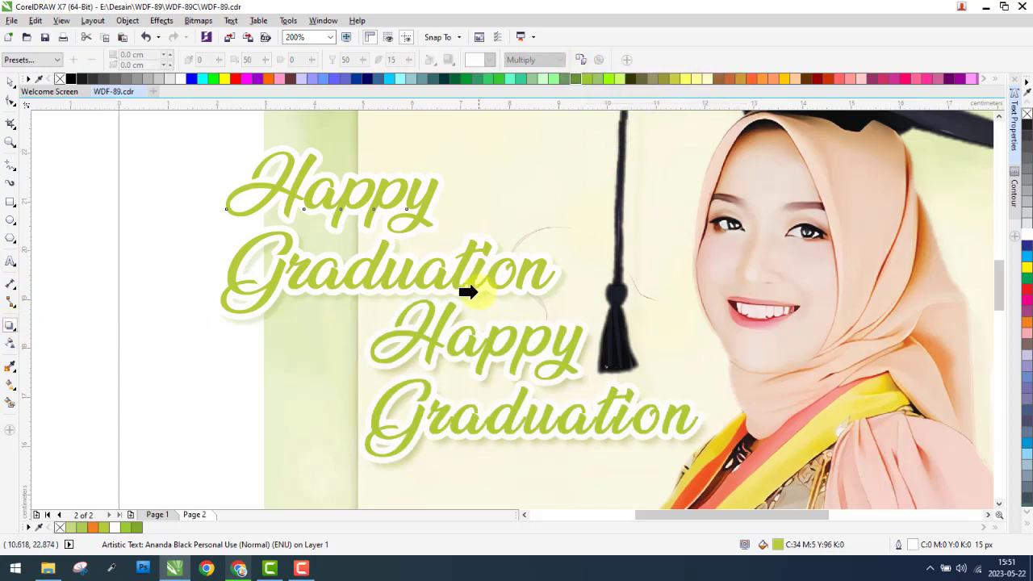
{"action": "left_click", "coordinate": [339, 299]}
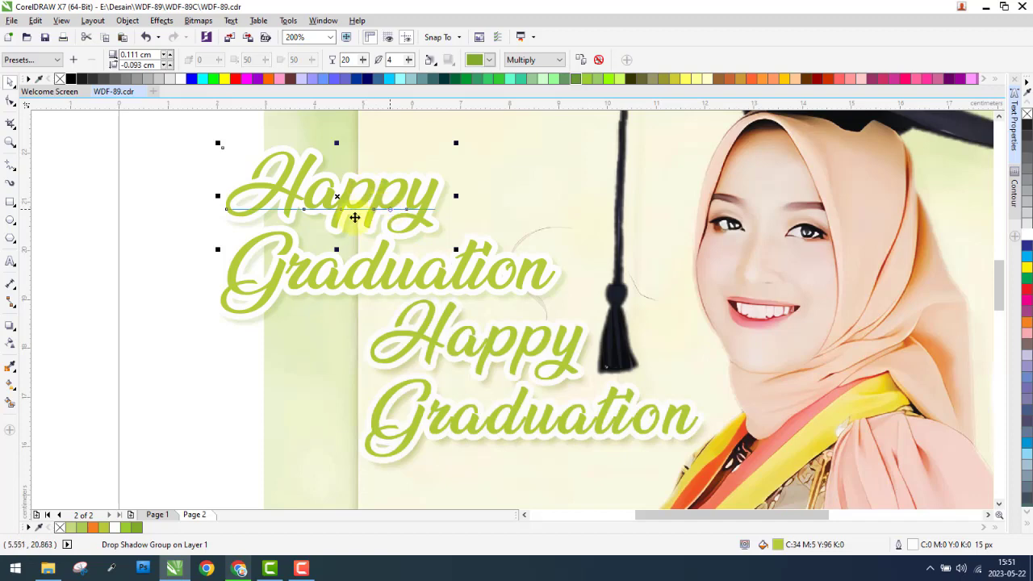
Undo the extra title copy, then select and copy the whole Happy Graduation title.
{"action": "scroll", "coordinate": [286, 319], "scroll_direction": "down", "scroll_amount": 1}
{"action": "left_click", "coordinate": [432, 173]}
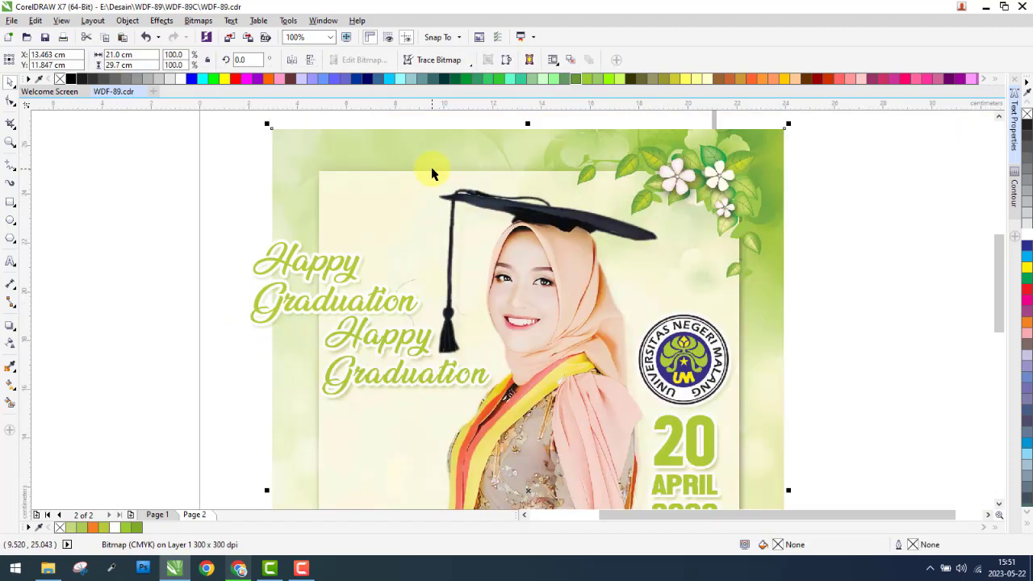
{"action": "key", "text": "ctrl+z"}
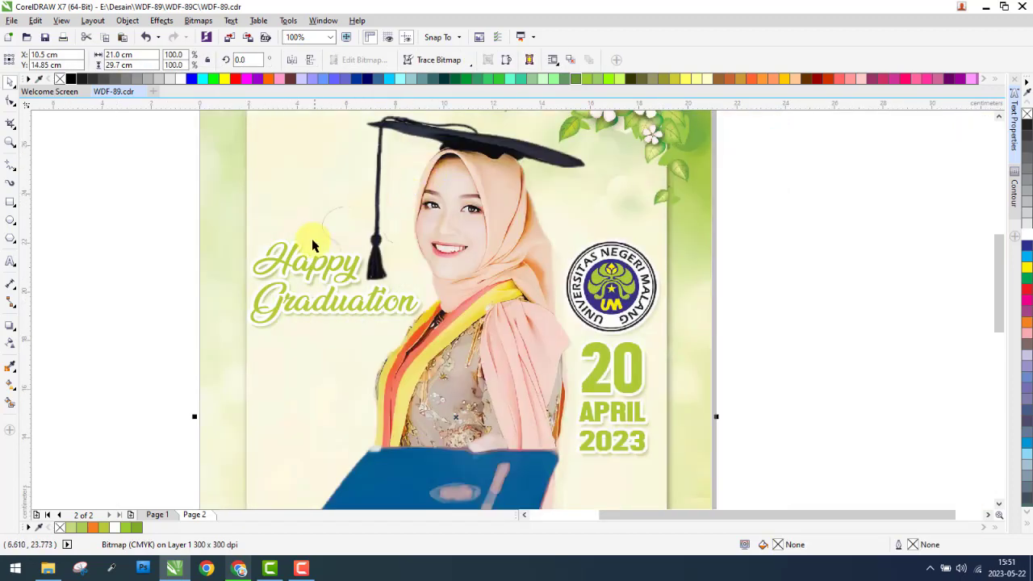
{"action": "scroll", "coordinate": [311, 231], "scroll_direction": "down", "scroll_amount": 1}
{"action": "mouse_move", "coordinate": [184, 220]}
{"action": "left_mouse_down"}
{"action": "mouse_move", "coordinate": [319, 290]}
{"action": "mouse_move", "coordinate": [346, 317]}
{"action": "left_mouse_up"}
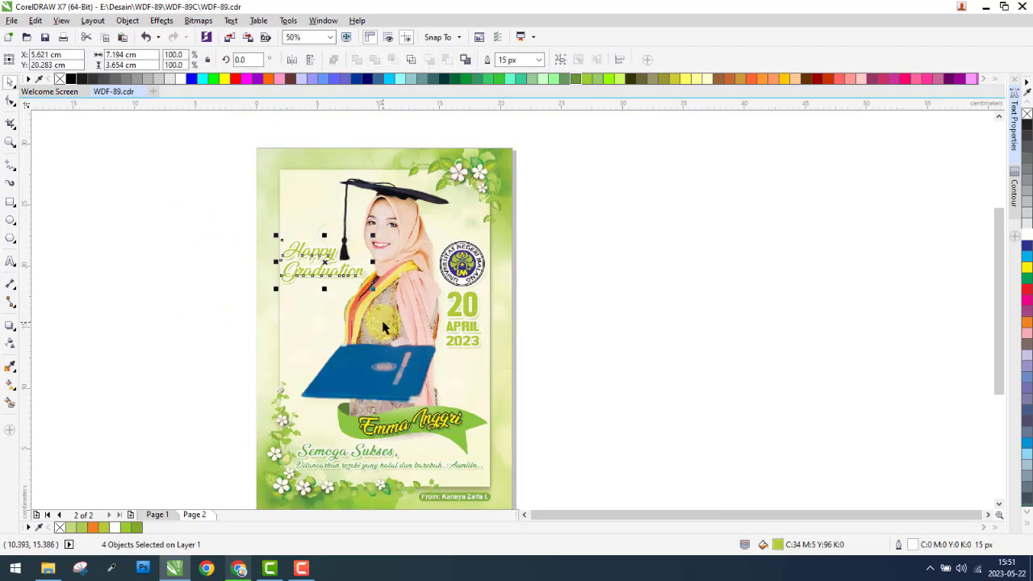
{"action": "right_click", "coordinate": [313, 267]}
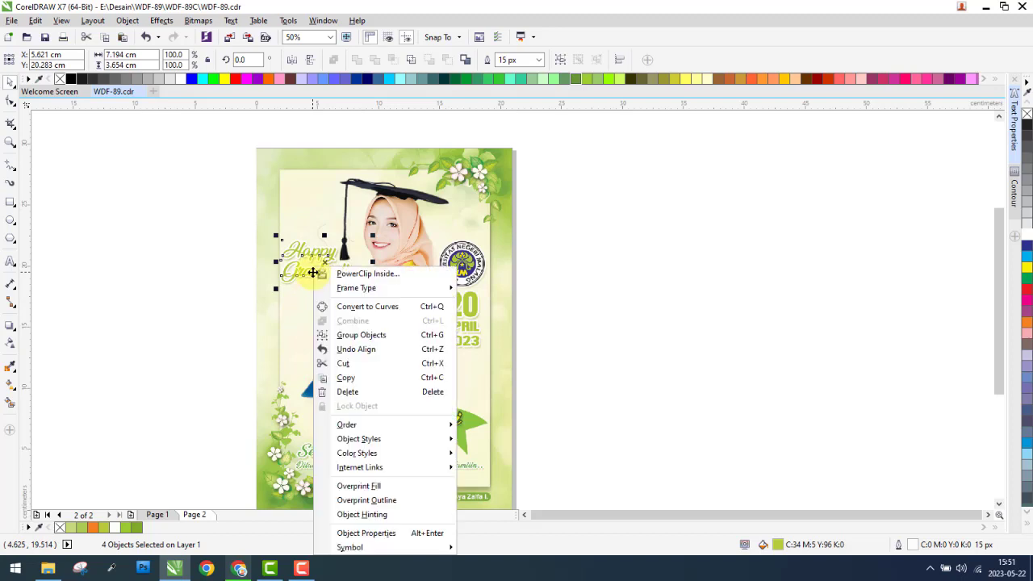
{"action": "left_click", "coordinate": [299, 386]}
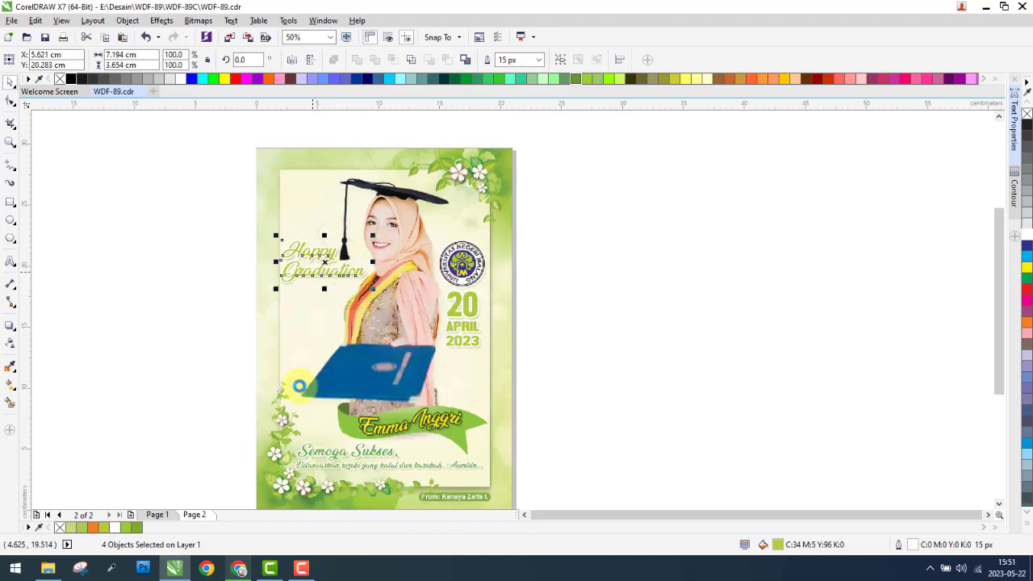
Paste the title onto Page 1, move a spare copy off the page, and return to Page 2.
{"action": "left_click", "coordinate": [158, 513]}
{"action": "right_click", "coordinate": [171, 325]}
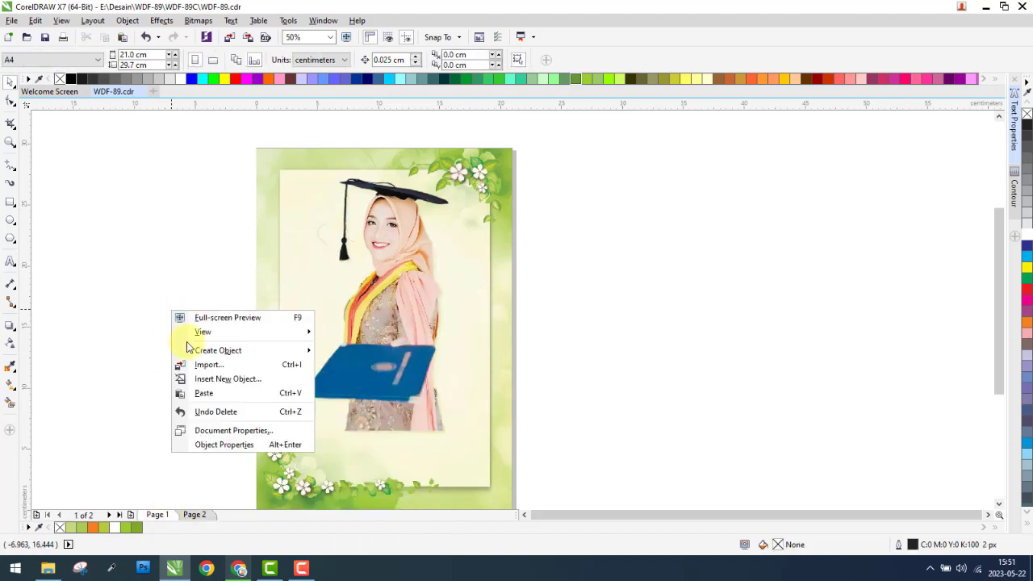
{"action": "left_click", "coordinate": [203, 393]}
{"action": "left_click", "coordinate": [323, 269]}
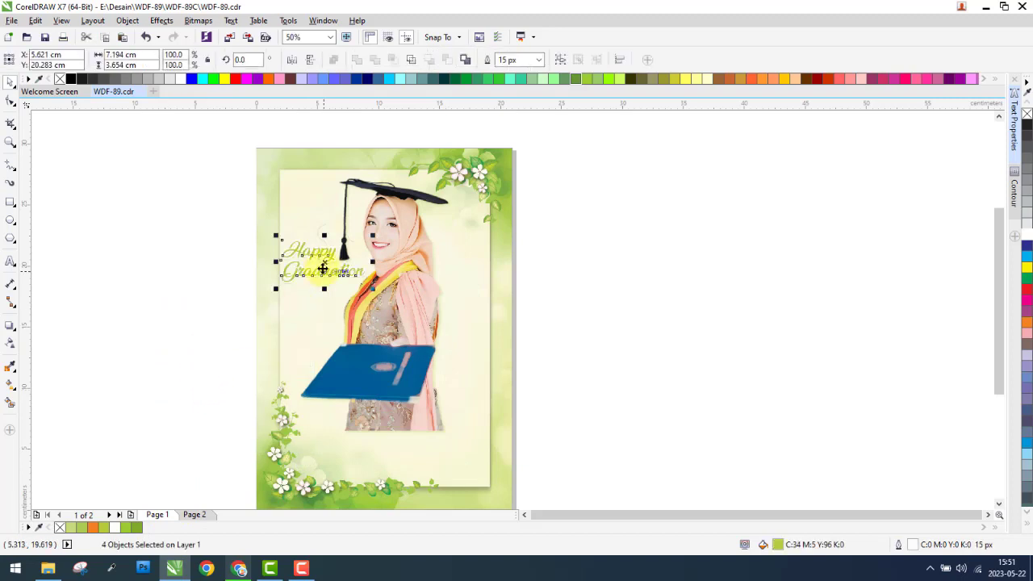
{"action": "left_click_drag", "start_coordinate": [325, 264], "coordinate": [606, 387]}
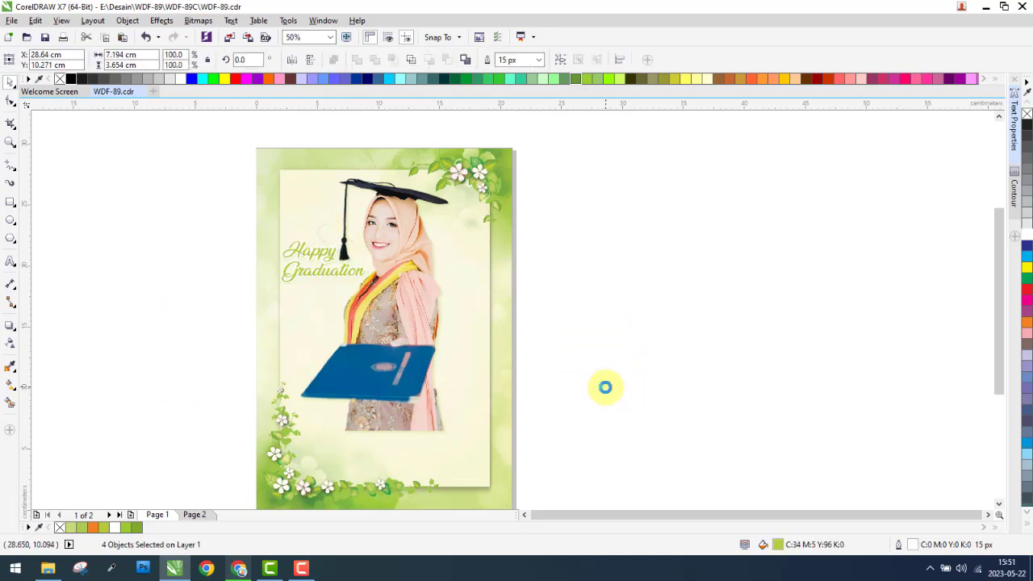
{"action": "left_click", "coordinate": [228, 436]}
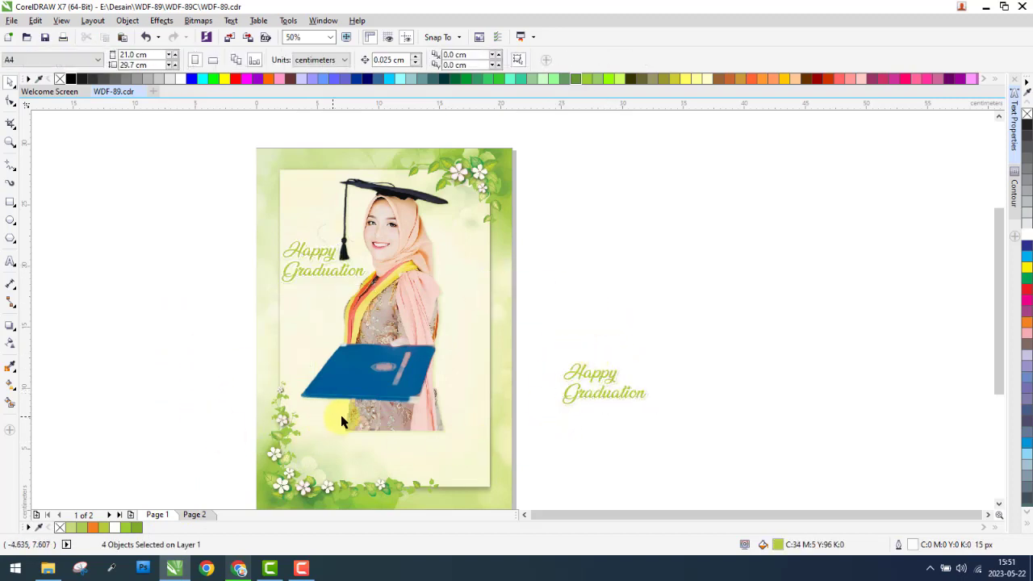
{"action": "left_click", "coordinate": [200, 516]}
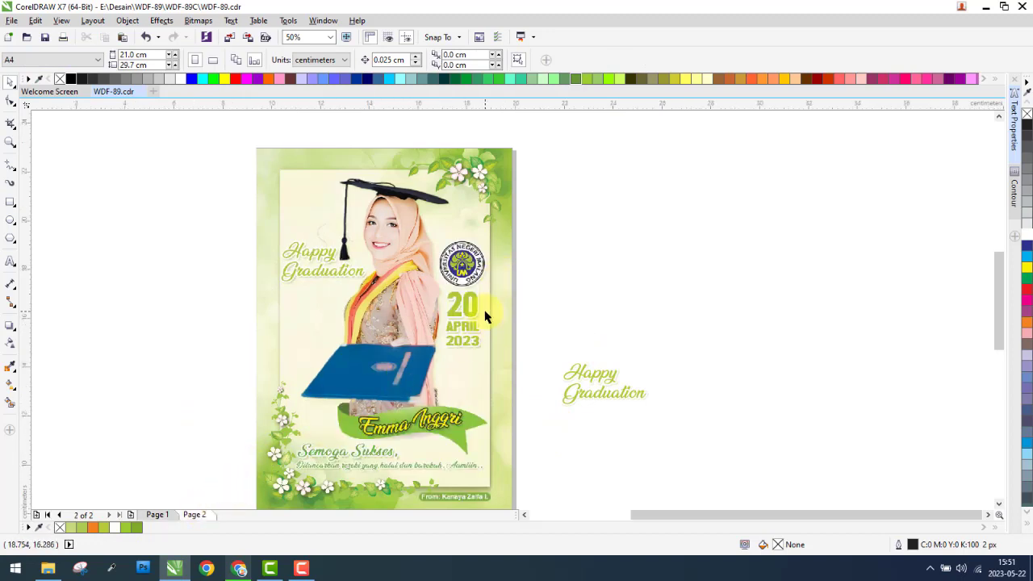
Turn the Happy copy into an enlarged '20' in Front Page Neue beside the date's green 20.
{"action": "scroll", "coordinate": [481, 314], "scroll_direction": "up", "scroll_amount": 2}
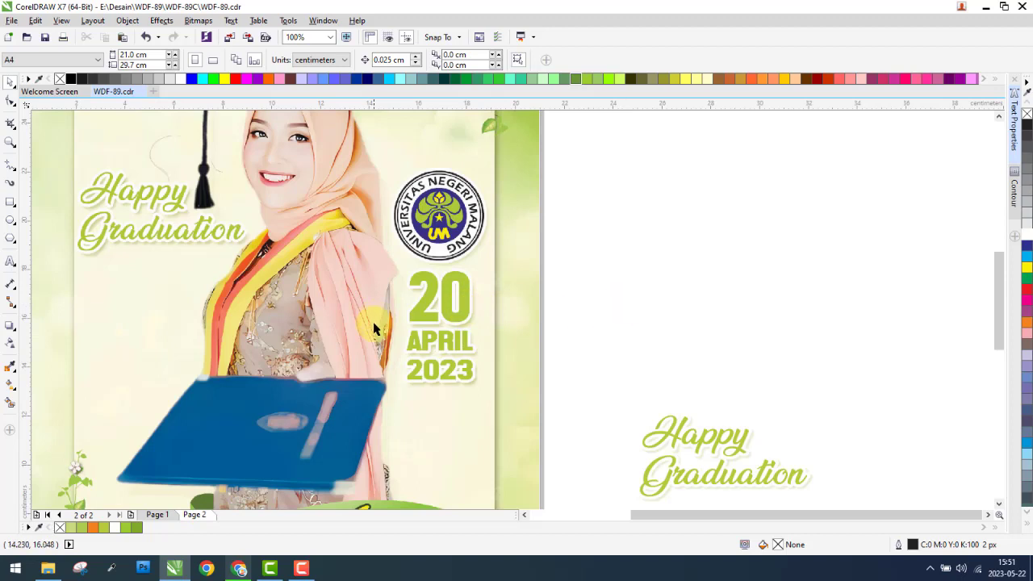
{"action": "scroll", "coordinate": [472, 348], "scroll_direction": "up", "scroll_amount": 2}
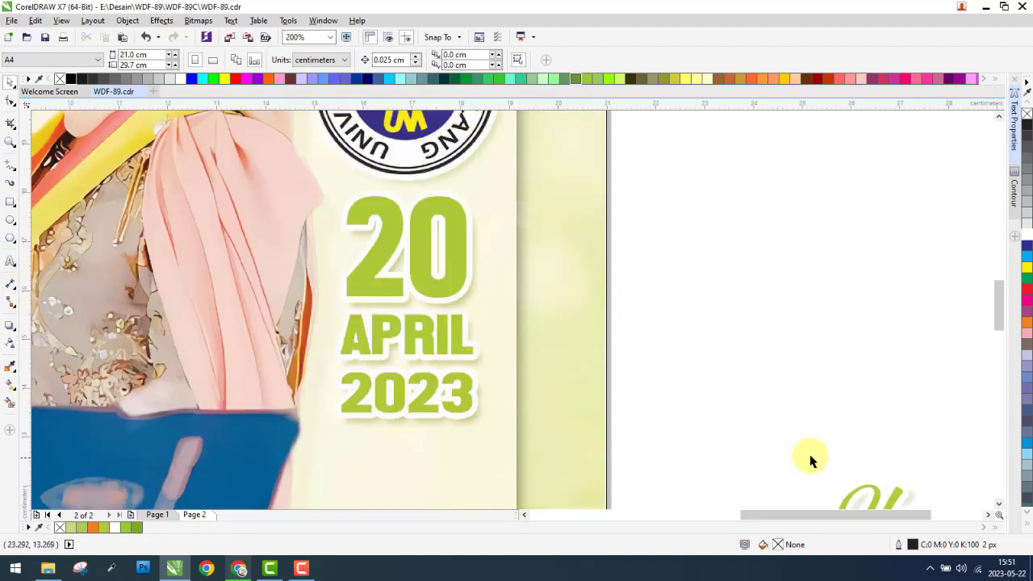
{"action": "left_click_drag", "start_coordinate": [879, 493], "coordinate": [744, 254]}
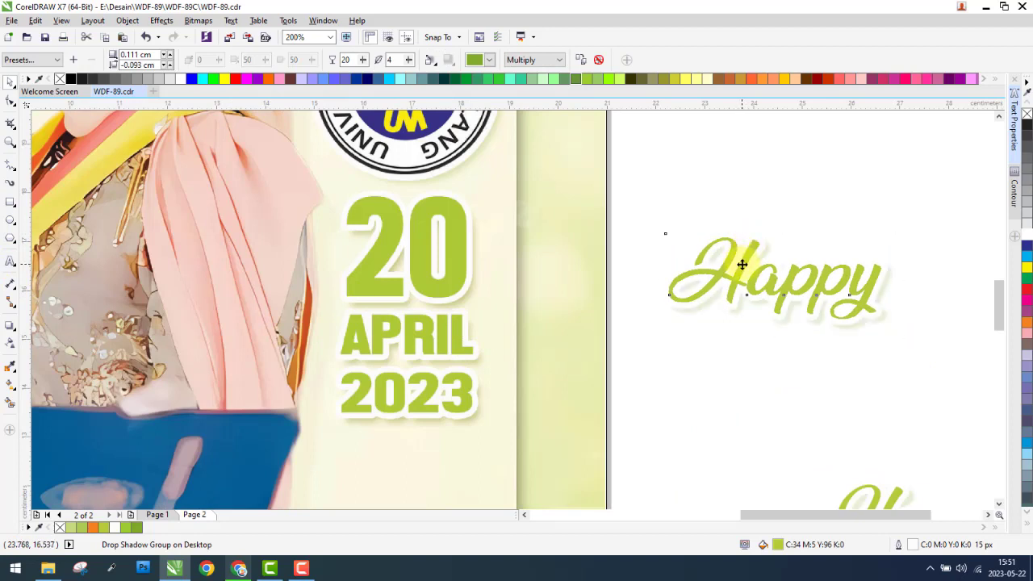
{"action": "double_click", "coordinate": [742, 264]}
{"action": "double_click", "coordinate": [742, 267]}
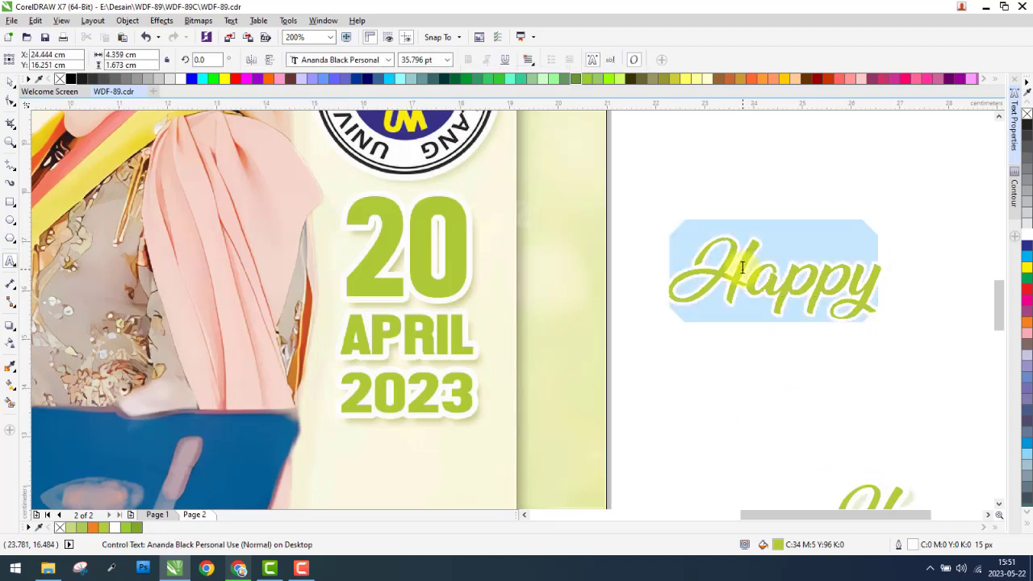
{"action": "type", "text": "20"}
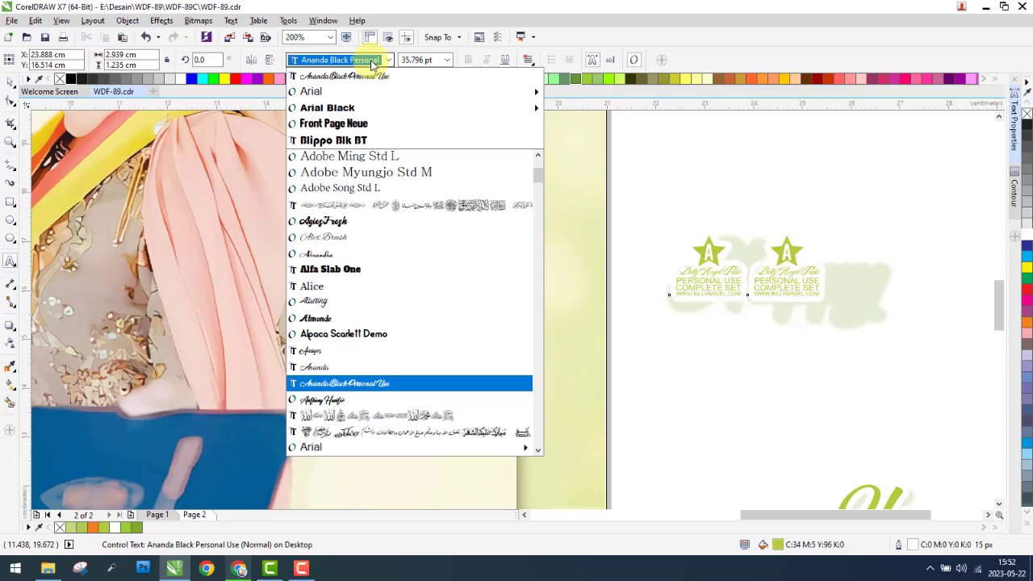
{"action": "left_click", "coordinate": [355, 124]}
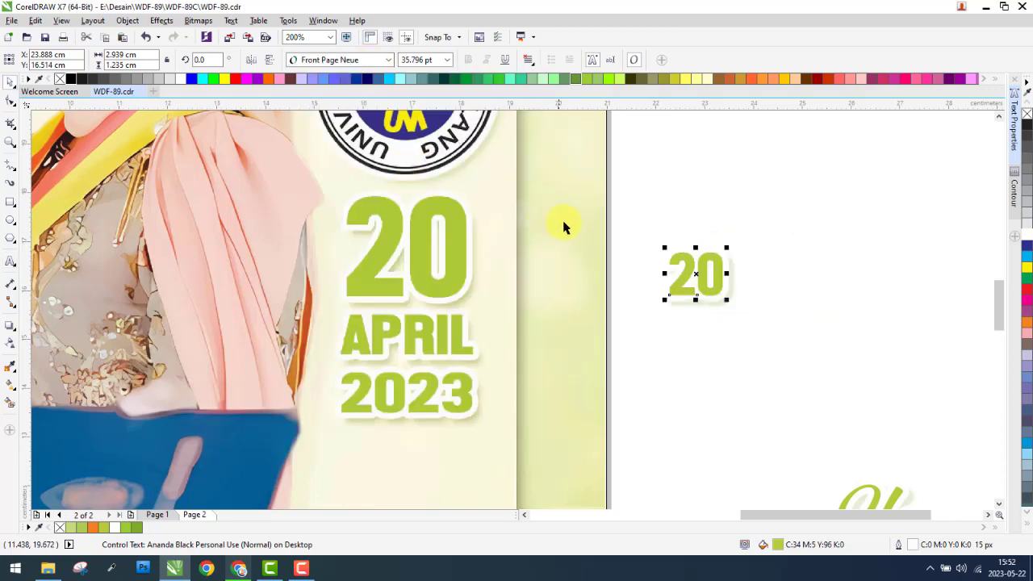
{"action": "left_click_drag", "start_coordinate": [729, 249], "coordinate": [784, 201]}
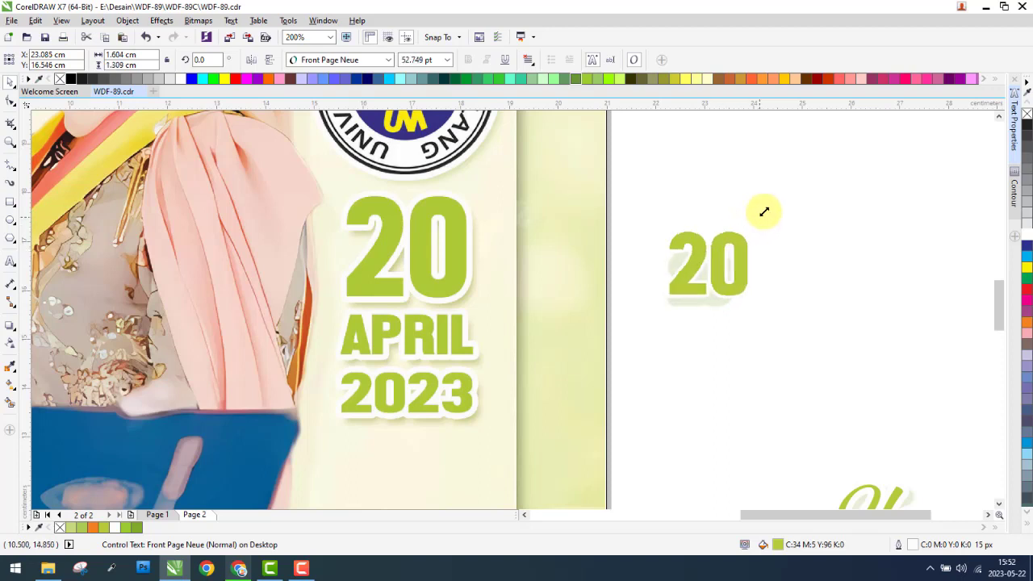
{"action": "left_click_drag", "start_coordinate": [726, 217], "coordinate": [516, 210]}
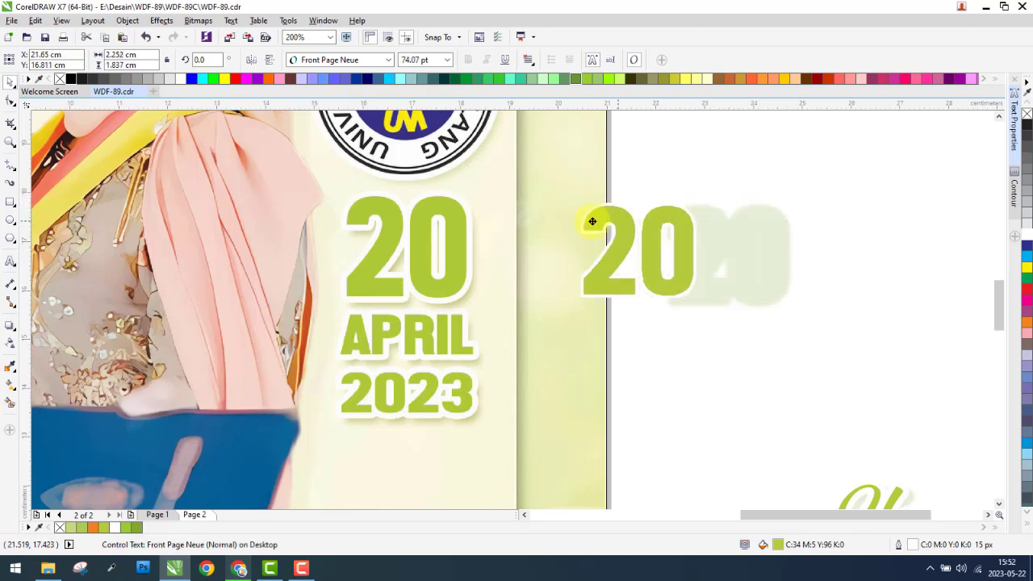
{"action": "left_click", "coordinate": [300, 567]}
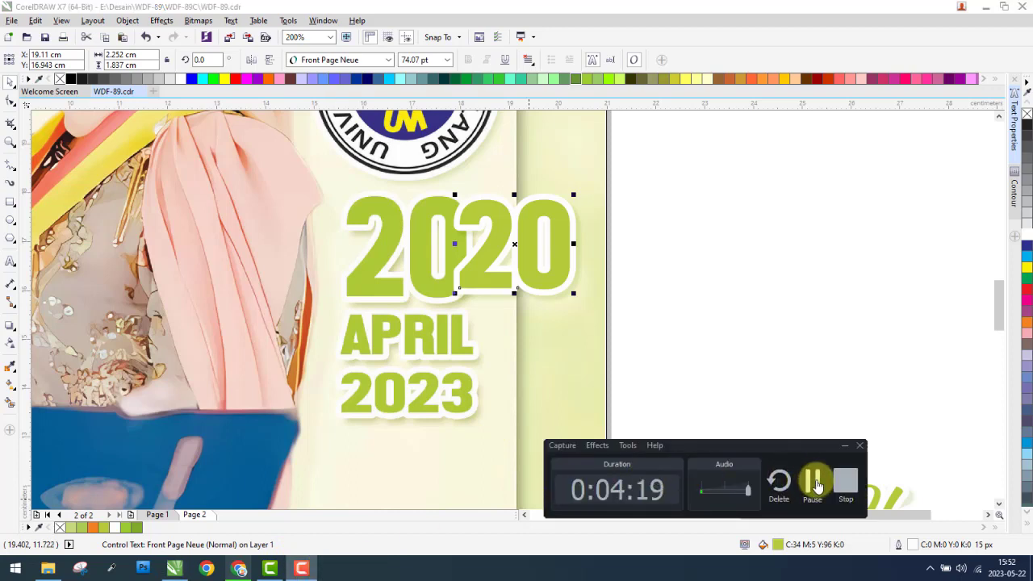
Enlarge the new 20 slightly, set it beside the green 20, and drop a spare copy to the right.
{"action": "left_click", "coordinate": [813, 482]}
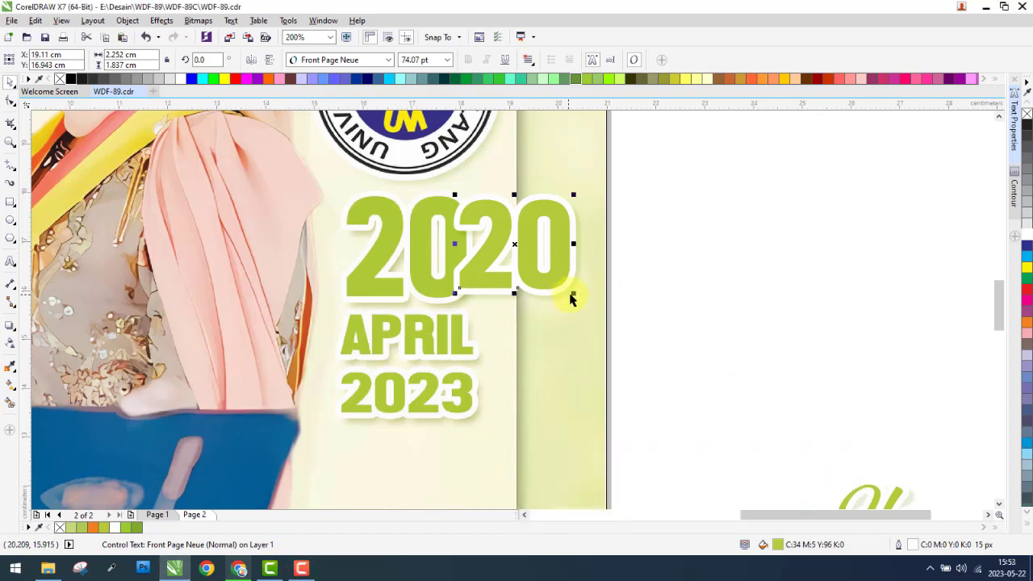
{"action": "left_click_drag", "start_coordinate": [570, 298], "coordinate": [581, 299]}
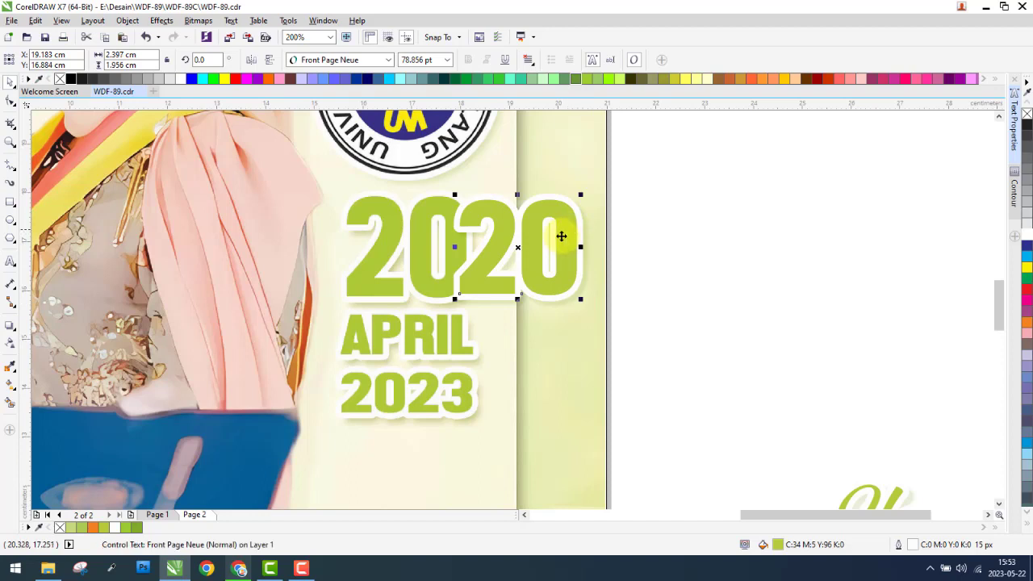
{"action": "mouse_move", "coordinate": [565, 236]}
{"action": "left_mouse_down"}
{"action": "mouse_move", "coordinate": [411, 210]}
{"action": "mouse_move", "coordinate": [542, 211]}
{"action": "left_mouse_up"}
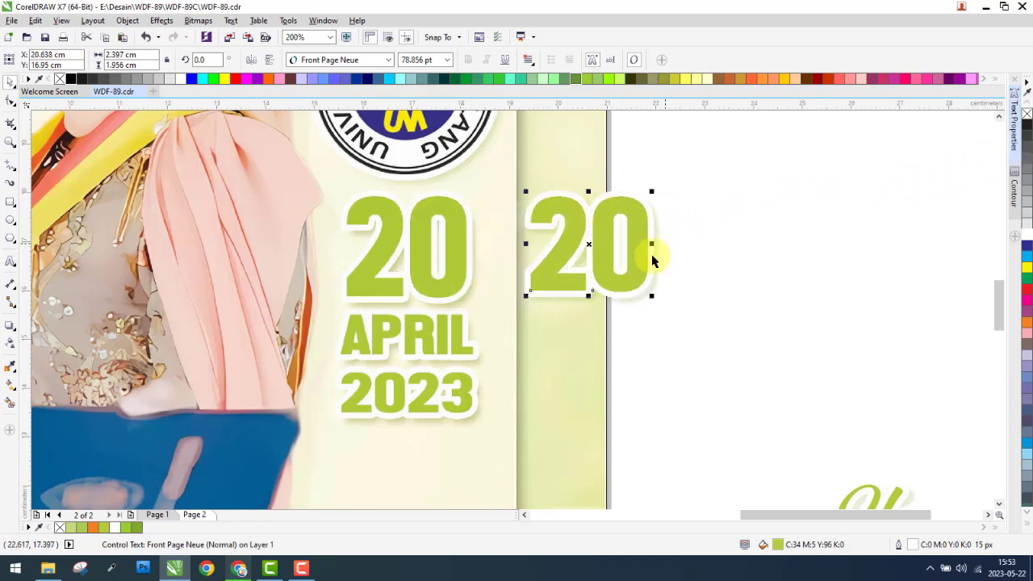
{"action": "left_click_drag", "start_coordinate": [637, 296], "coordinate": [867, 289]}
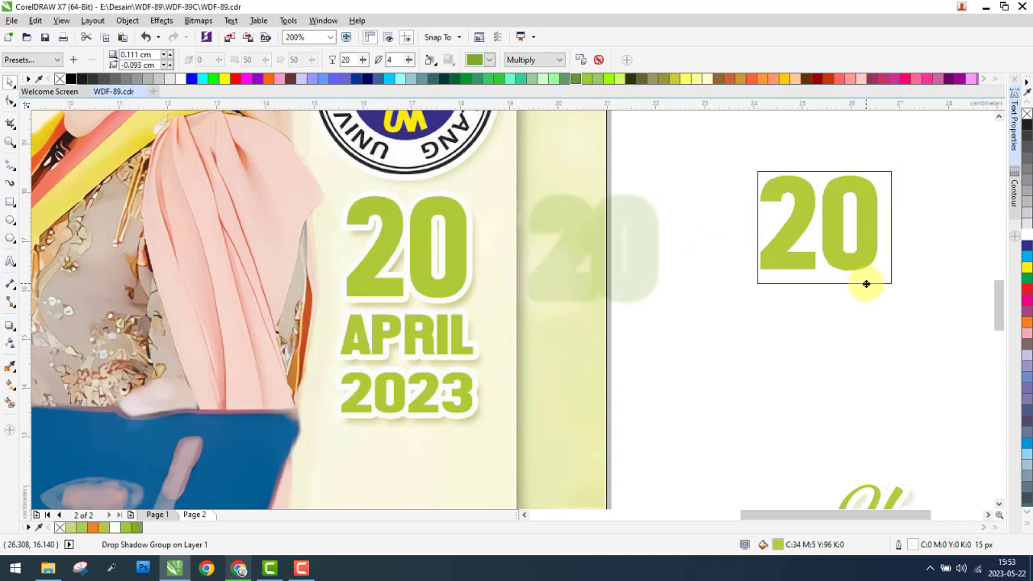
Make the middle 20 plain red (C0 M100 Y100 K0) with no drop shadow or outline.
{"action": "left_click", "coordinate": [616, 247]}
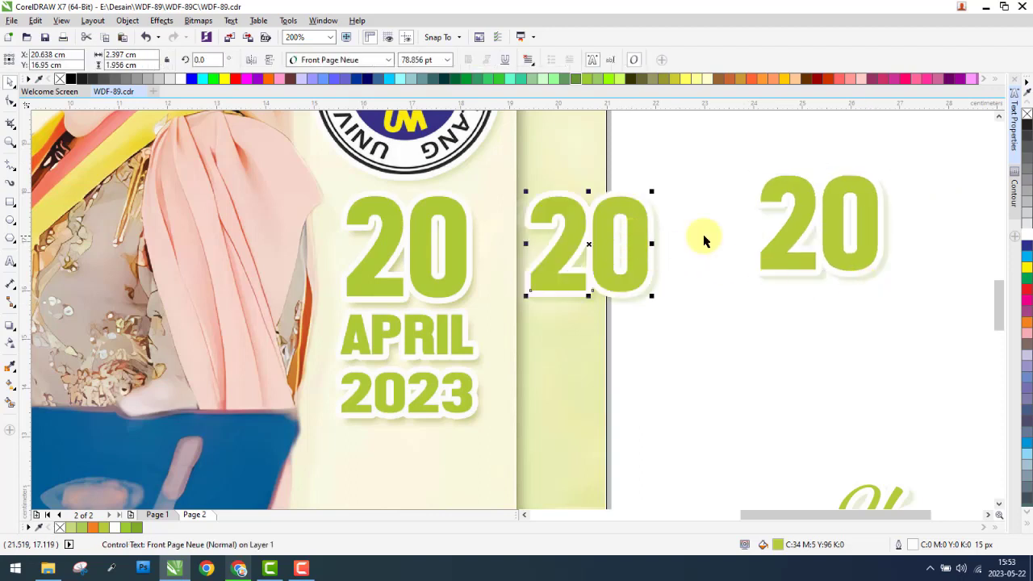
{"action": "left_click", "coordinate": [10, 328]}
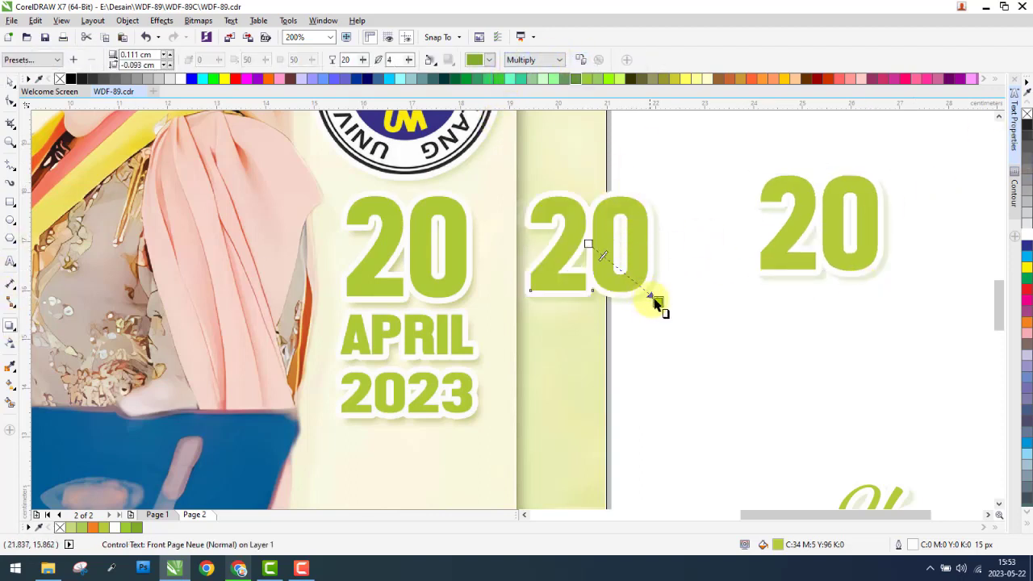
{"action": "left_click_drag", "start_coordinate": [658, 302], "coordinate": [660, 323]}
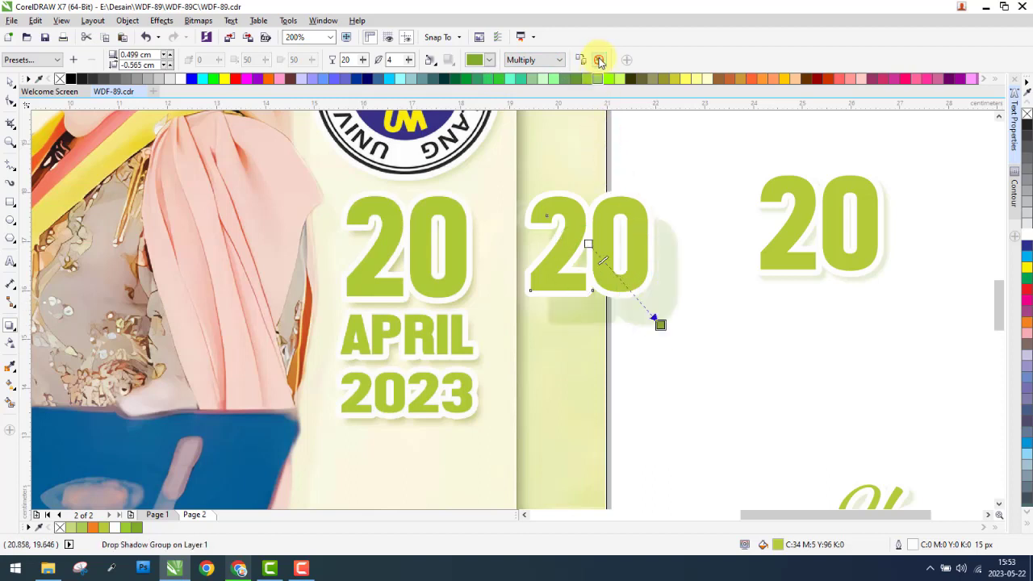
{"action": "left_click", "coordinate": [600, 61]}
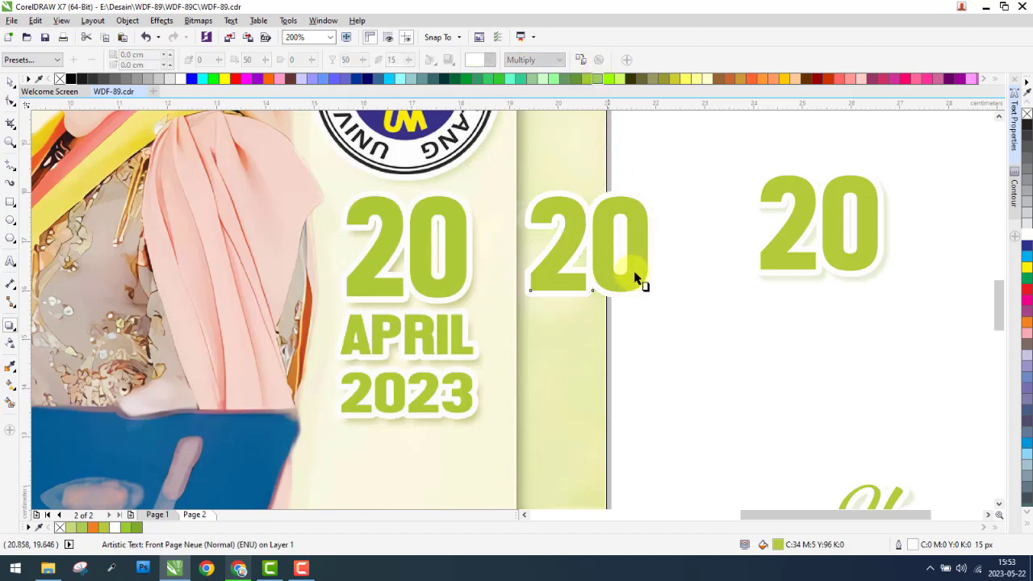
{"action": "right_click", "coordinate": [1026, 113]}
{"action": "left_click", "coordinate": [1027, 270]}
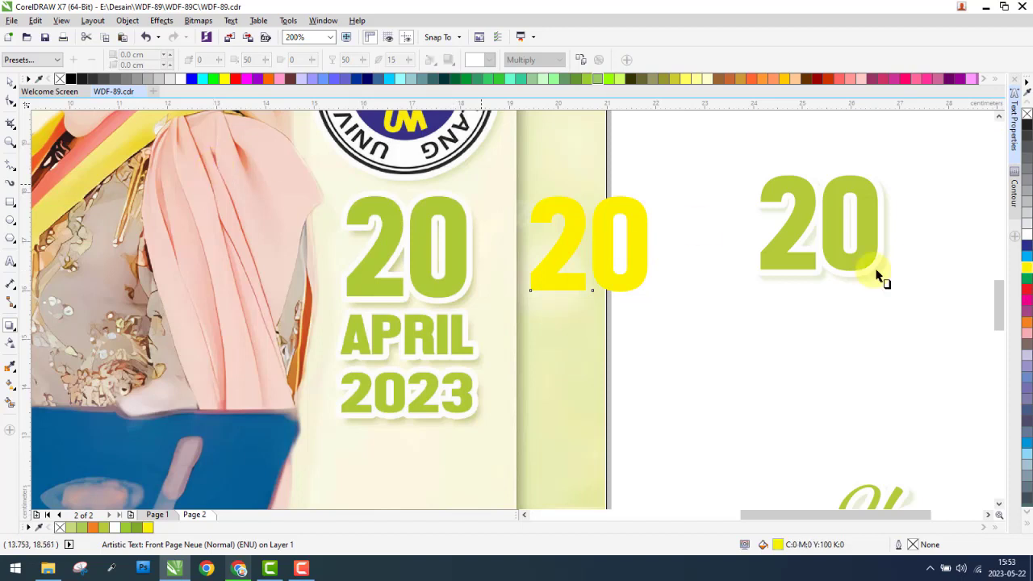
{"action": "left_click", "coordinate": [1027, 290]}
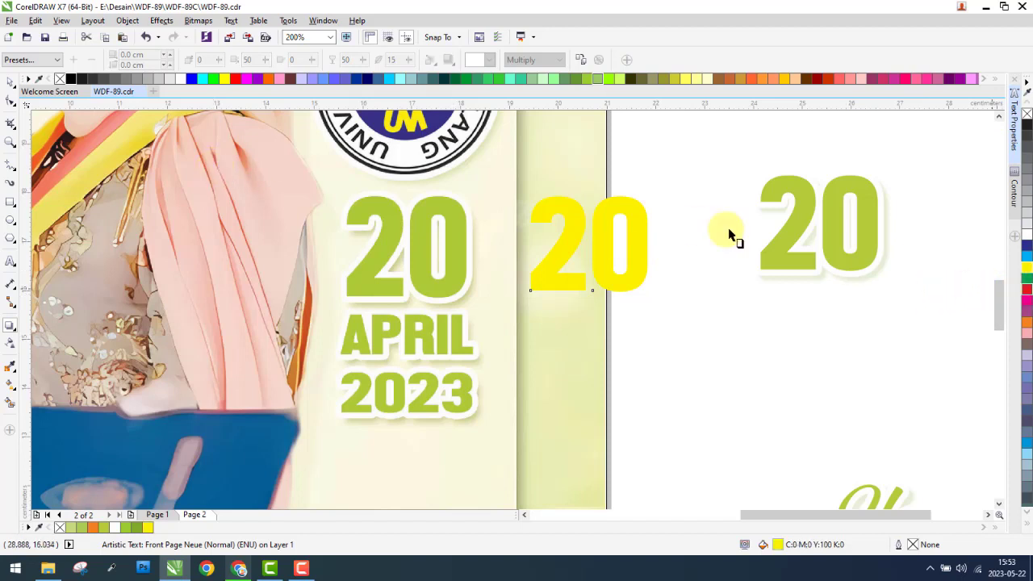
{"action": "left_click", "coordinate": [10, 83]}
{"action": "scroll", "coordinate": [408, 213], "scroll_direction": "up", "scroll_amount": 2}
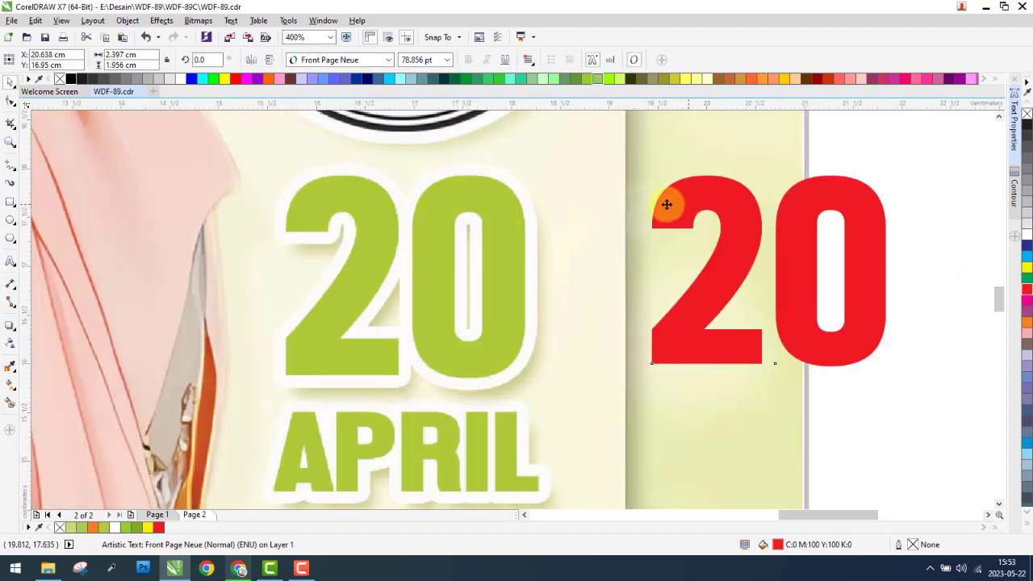
Place the red 20 over the green 20, enlarging it to 82.991 pt and narrowing it to match.
{"action": "left_click_drag", "start_coordinate": [669, 203], "coordinate": [437, 211]}
{"action": "left_click", "coordinate": [300, 569]}
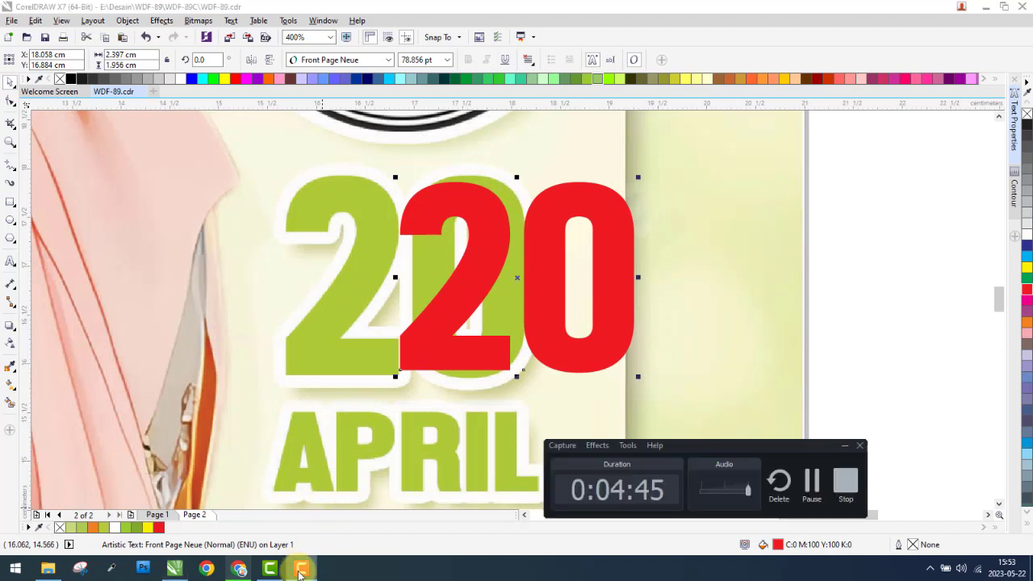
{"action": "left_click_drag", "start_coordinate": [439, 212], "coordinate": [323, 207]}
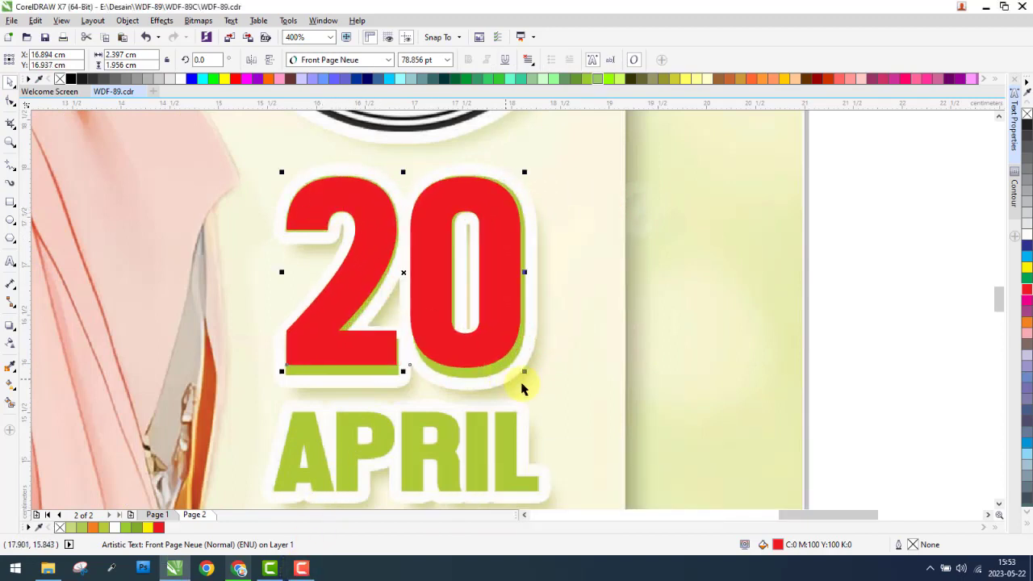
{"action": "left_click_drag", "start_coordinate": [525, 372], "coordinate": [537, 382]}
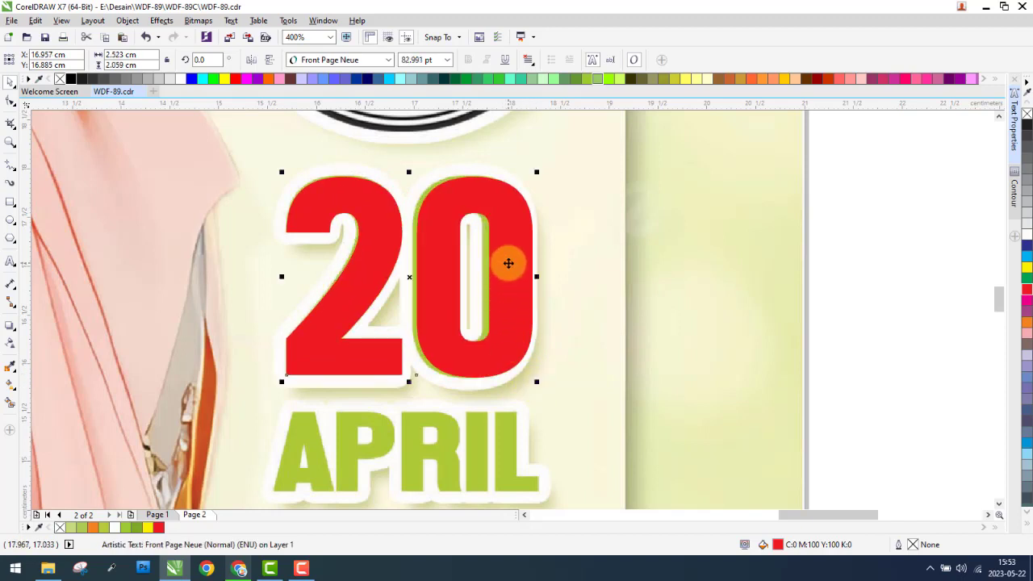
{"action": "left_click", "coordinate": [511, 256]}
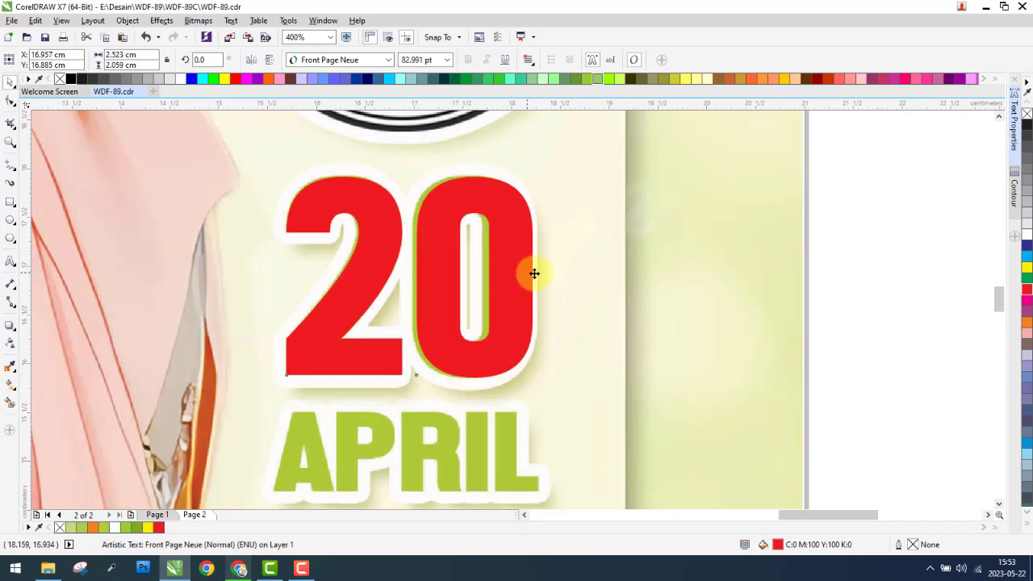
{"action": "left_click_drag", "start_coordinate": [540, 275], "coordinate": [532, 276]}
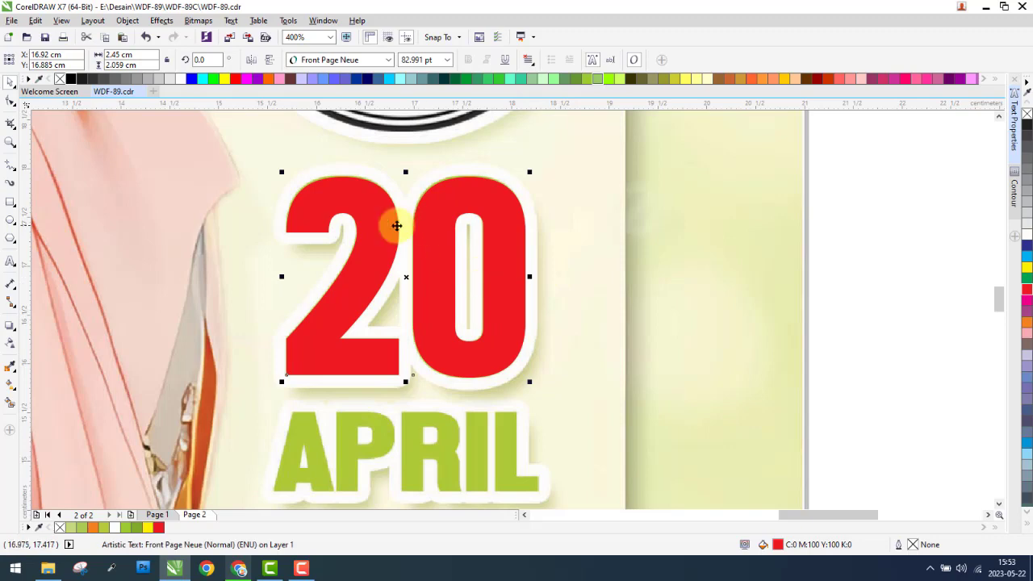
Position the smaller 45.32 pt red copy overlapping the red 20's lower right.
{"action": "scroll", "coordinate": [409, 218], "scroll_direction": "down", "scroll_amount": 2}
{"action": "scroll", "coordinate": [420, 253], "scroll_direction": "up", "scroll_amount": 2}
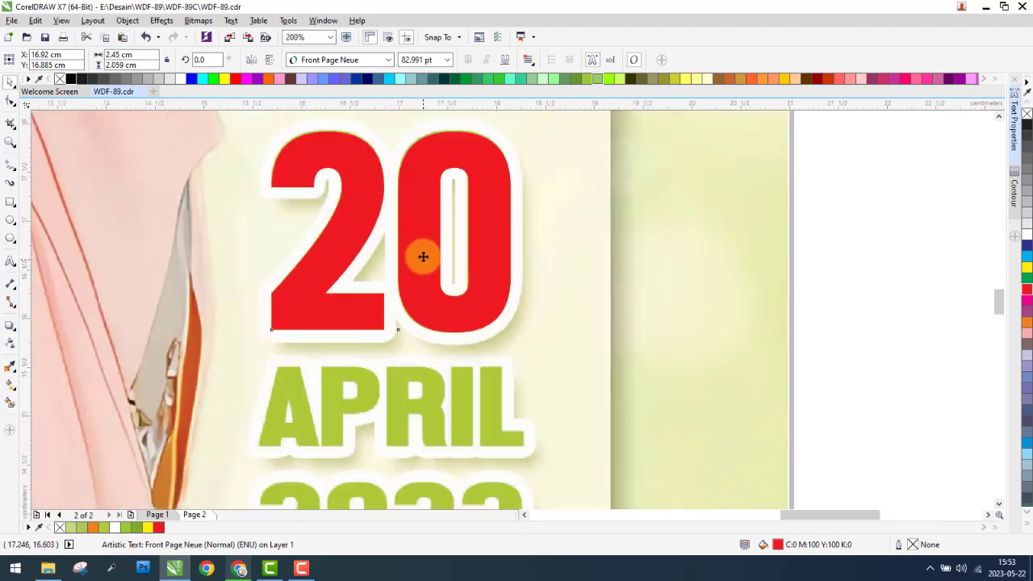
{"action": "mouse_move", "coordinate": [455, 233]}
{"action": "left_mouse_down"}
{"action": "mouse_move", "coordinate": [639, 280]}
{"action": "mouse_move", "coordinate": [723, 230]}
{"action": "mouse_move", "coordinate": [621, 297]}
{"action": "left_mouse_up"}
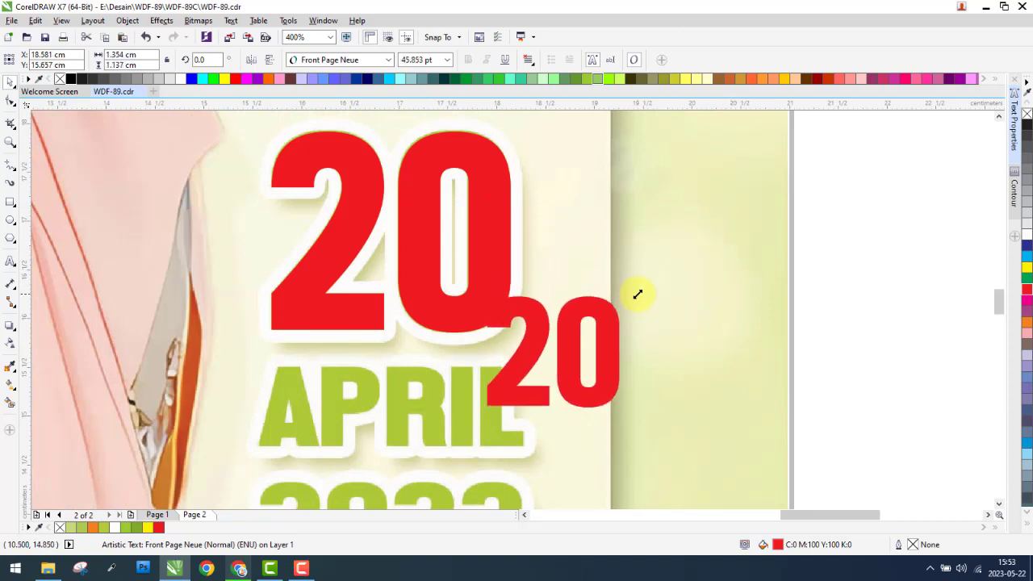
{"action": "double_click", "coordinate": [586, 321]}
Retype the smaller red 20 copy's text as APRIL.
{"action": "double_click", "coordinate": [585, 324]}
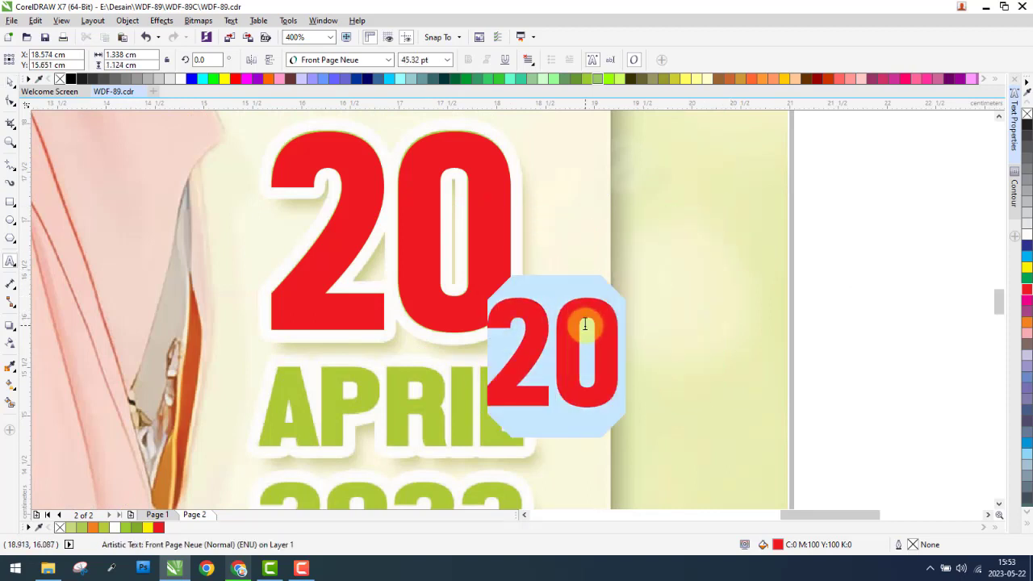
{"action": "type", "text": "a"}
{"action": "key", "text": "BackSpace"}
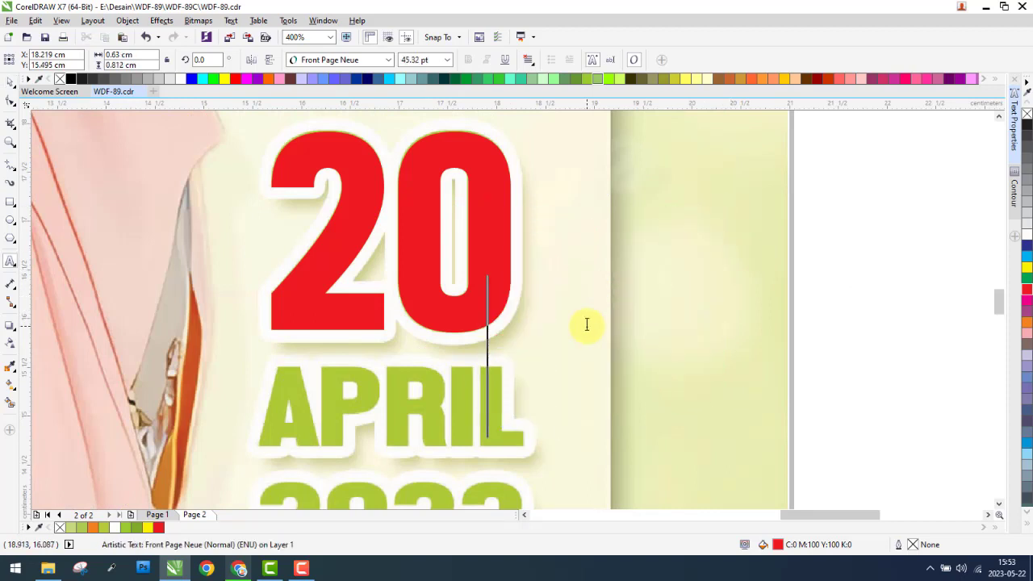
{"action": "type", "text": "APRIL"}
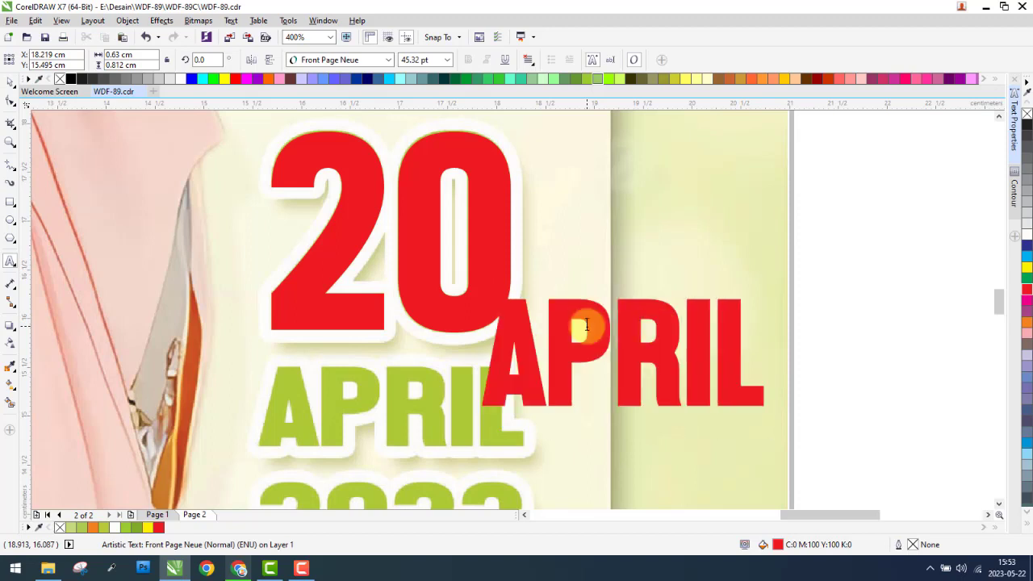
{"action": "left_click", "coordinate": [11, 84]}
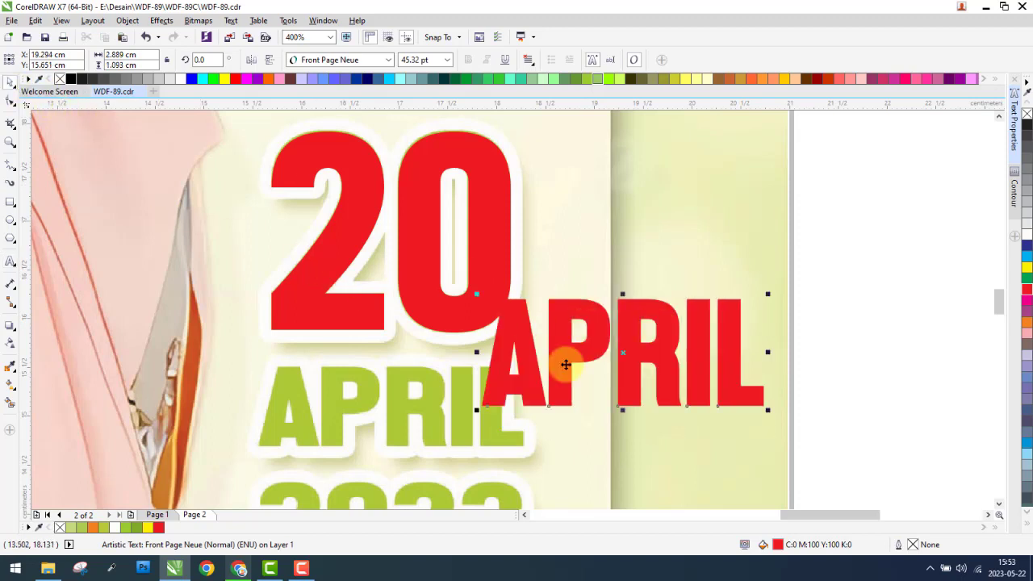
Move the red APRIL over the green APRIL and resize it to 33.641 pt to cover it.
{"action": "left_click_drag", "start_coordinate": [565, 323], "coordinate": [339, 392]}
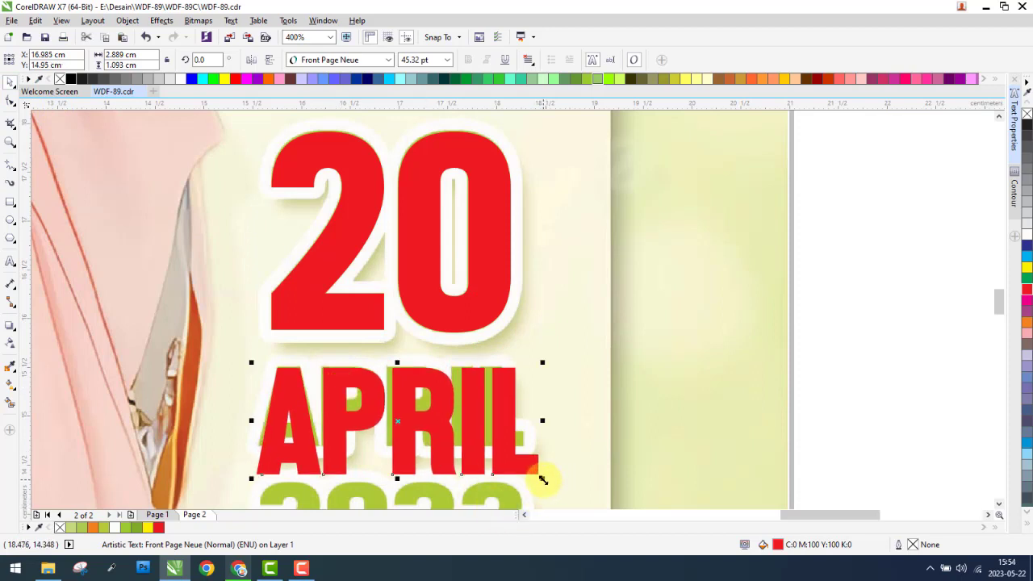
{"action": "left_click_drag", "start_coordinate": [543, 480], "coordinate": [533, 475]}
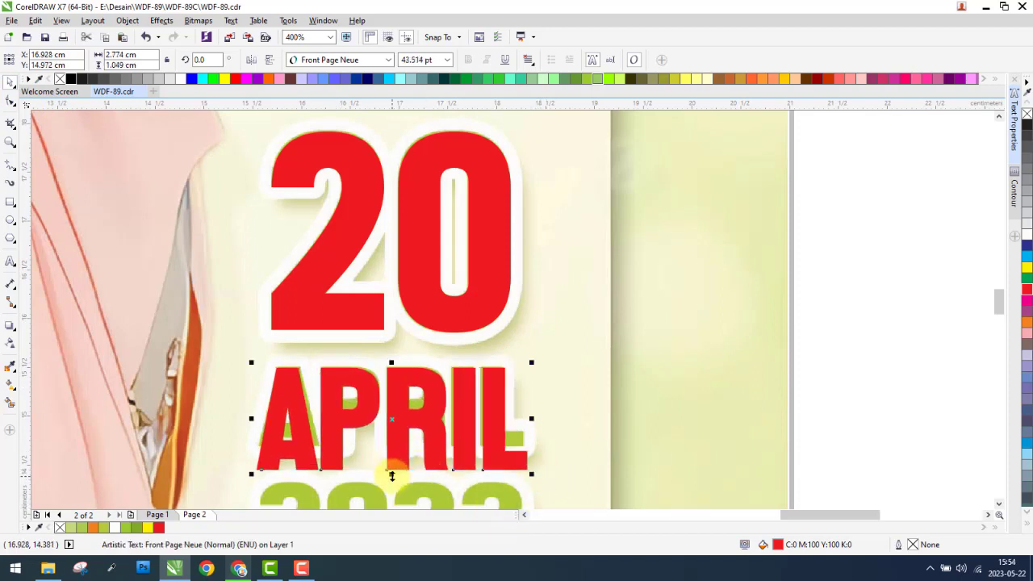
{"action": "left_click_drag", "start_coordinate": [391, 477], "coordinate": [399, 452]}
{"action": "left_click_drag", "start_coordinate": [533, 406], "coordinate": [528, 406]}
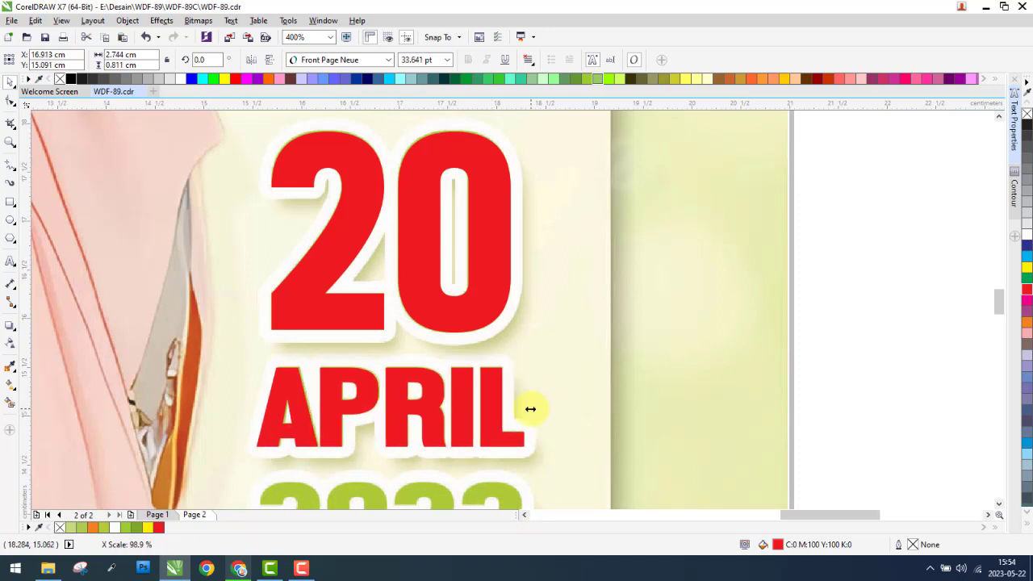
{"action": "left_click", "coordinate": [290, 386]}
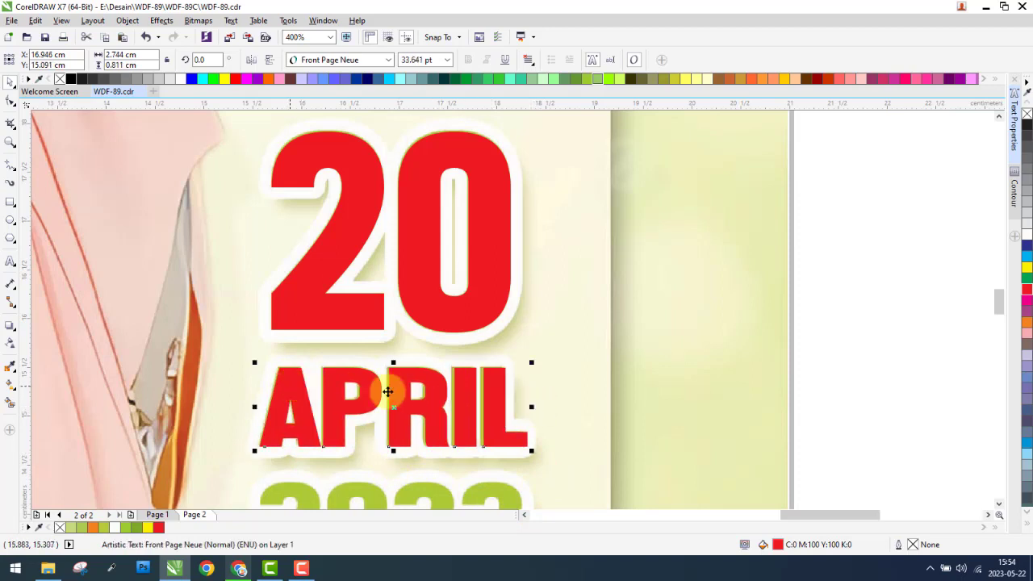
{"action": "left_click_drag", "start_coordinate": [528, 408], "coordinate": [524, 408]}
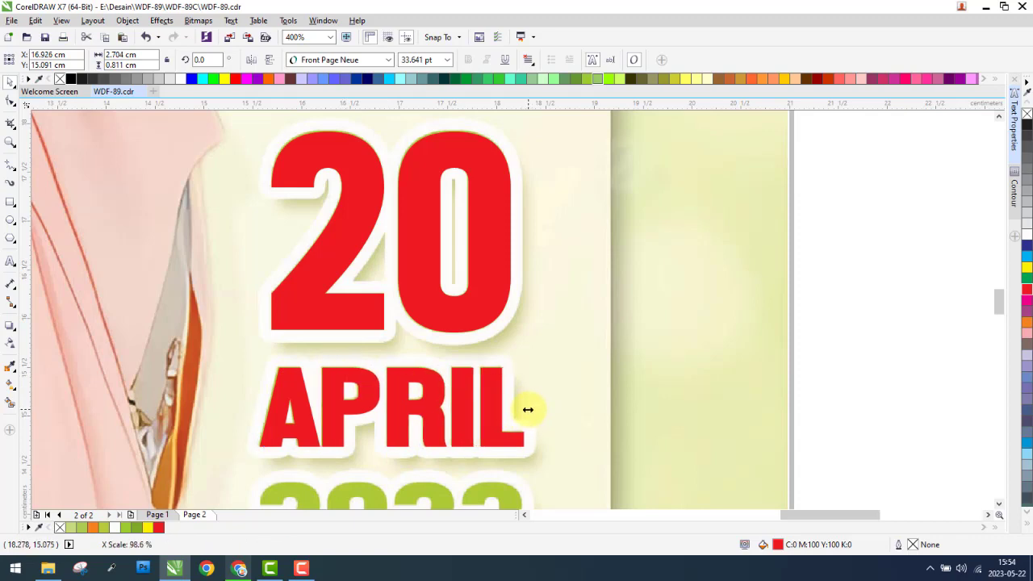
{"action": "scroll", "coordinate": [444, 355], "scroll_direction": "down", "scroll_amount": 1}
{"action": "scroll", "coordinate": [436, 434], "scroll_direction": "down", "scroll_amount": 1}
{"action": "scroll", "coordinate": [441, 325], "scroll_direction": "up", "scroll_amount": 2}
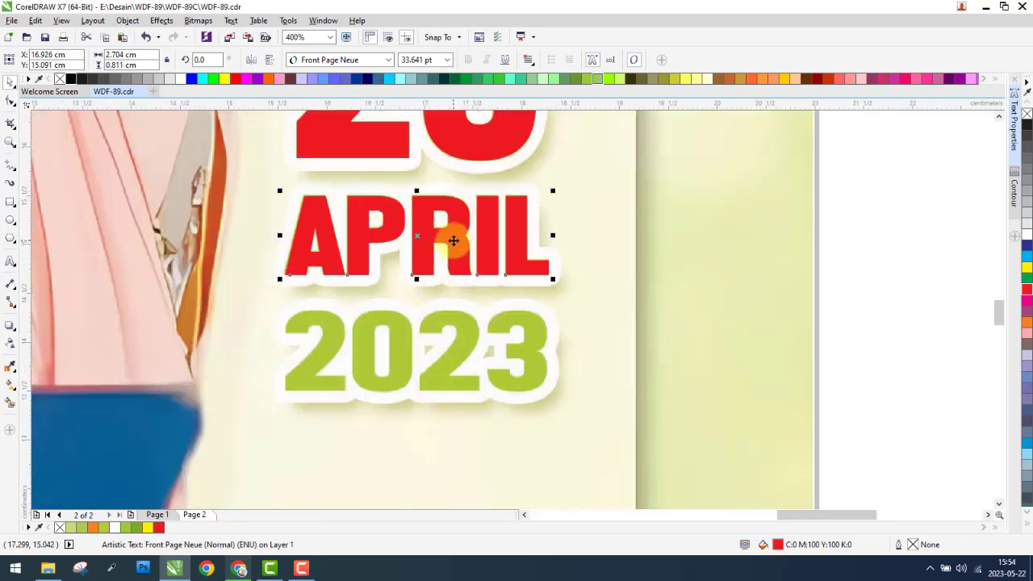
Drop a copy of the red APRIL over the year and retype it as 2023.
{"action": "left_click_drag", "start_coordinate": [454, 237], "coordinate": [447, 378]}
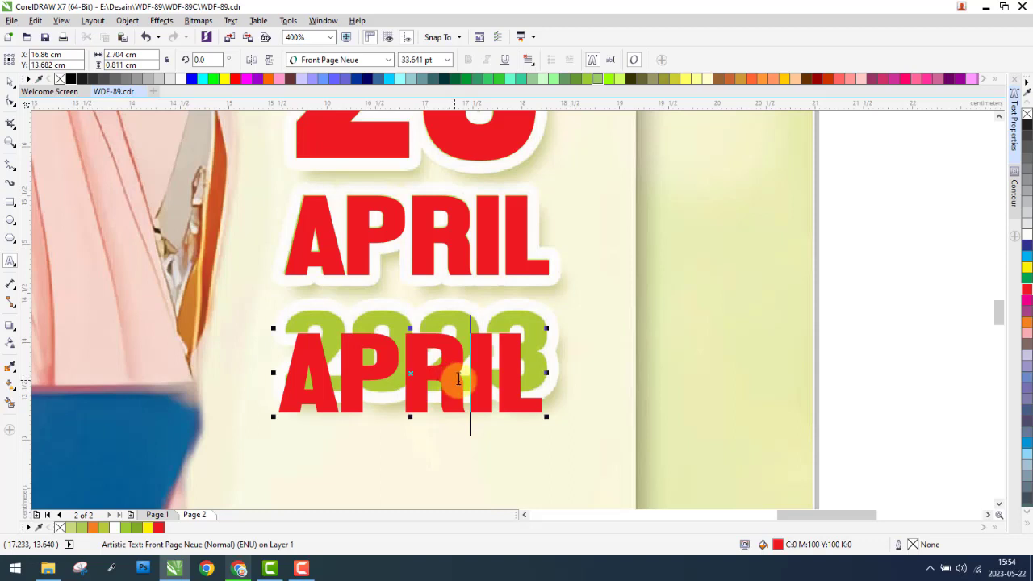
{"action": "double_click", "coordinate": [461, 382]}
{"action": "type", "text": "2"}
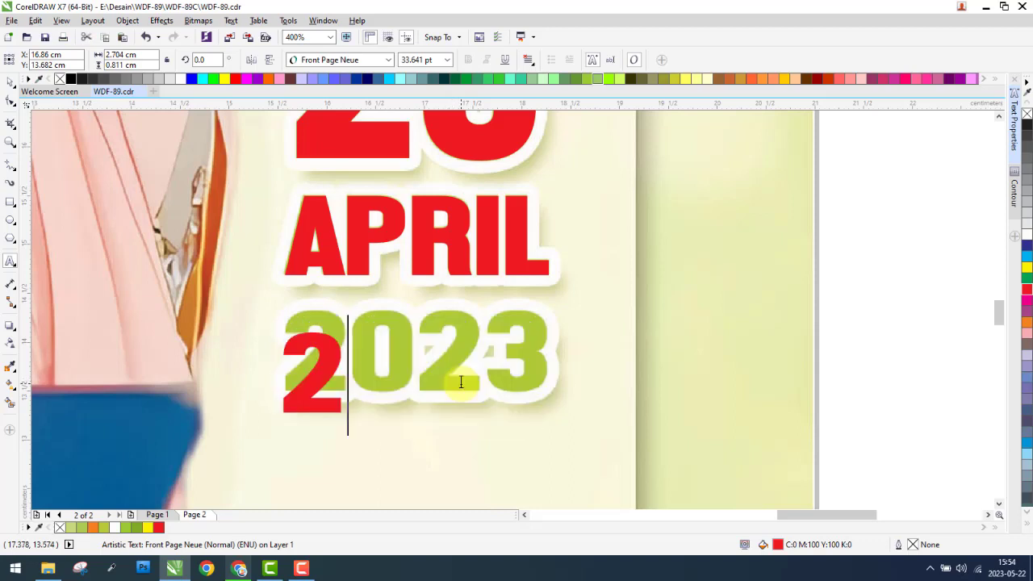
{"action": "type", "text": "023"}
{"action": "left_click", "coordinate": [10, 82]}
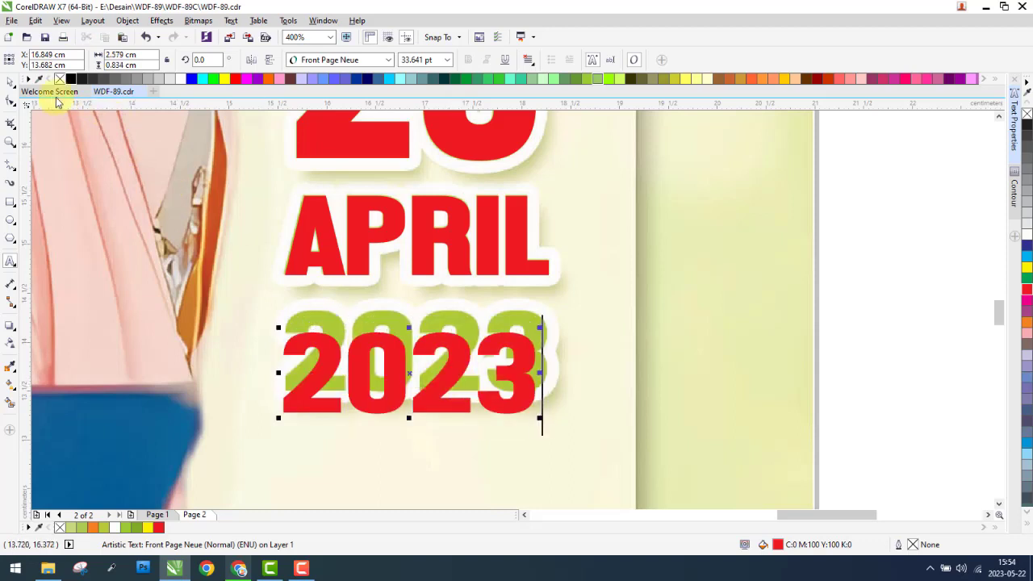
Line the red 2023 up over the green 2023 and stretch it slightly wider.
{"action": "left_click_drag", "start_coordinate": [386, 345], "coordinate": [385, 327]}
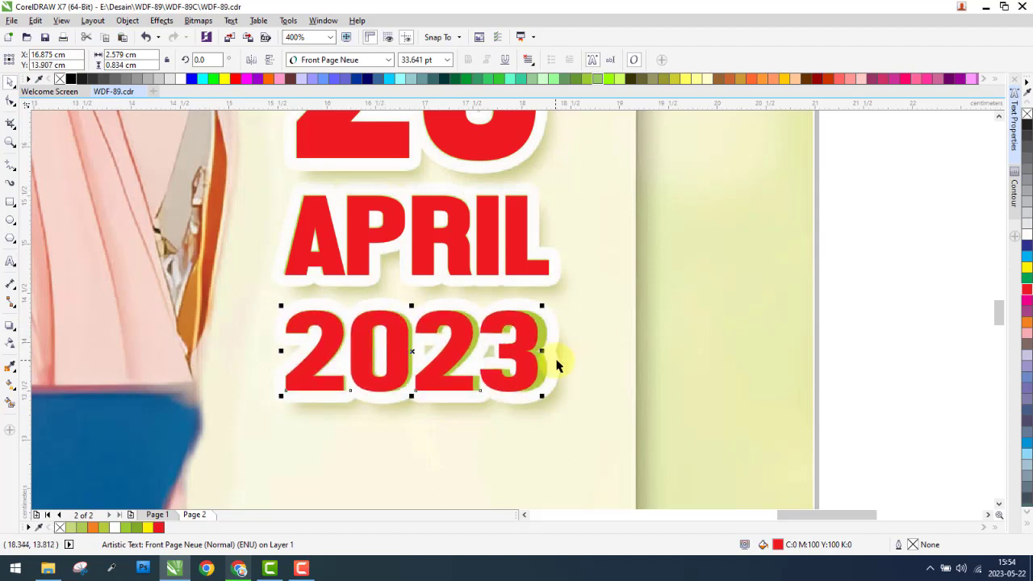
{"action": "left_click_drag", "start_coordinate": [544, 352], "coordinate": [553, 353]}
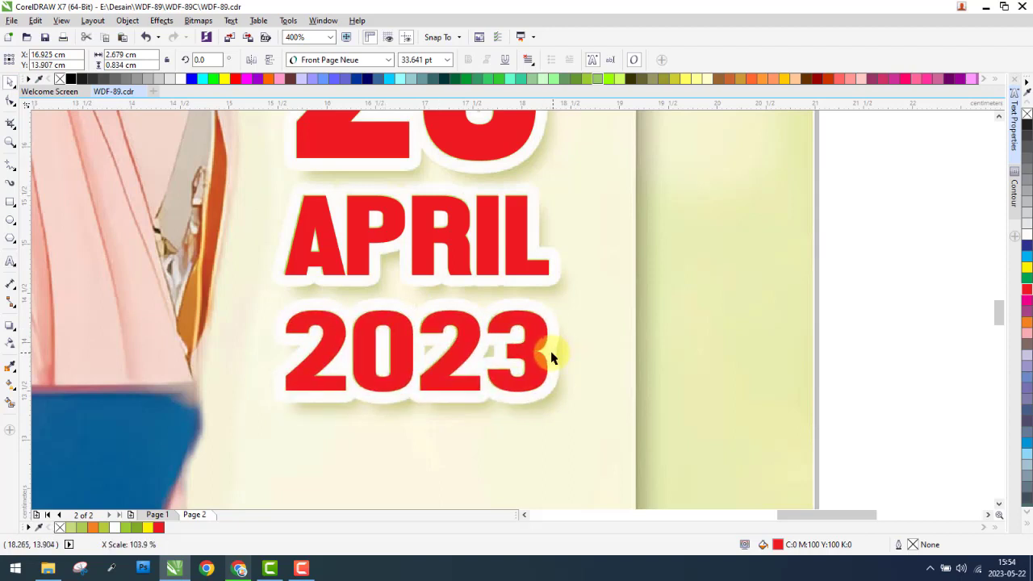
{"action": "scroll", "coordinate": [379, 404], "scroll_direction": "down", "scroll_amount": 2}
{"action": "scroll", "coordinate": [378, 404], "scroll_direction": "down", "scroll_amount": 3}
{"action": "scroll", "coordinate": [456, 325], "scroll_direction": "up", "scroll_amount": 3}
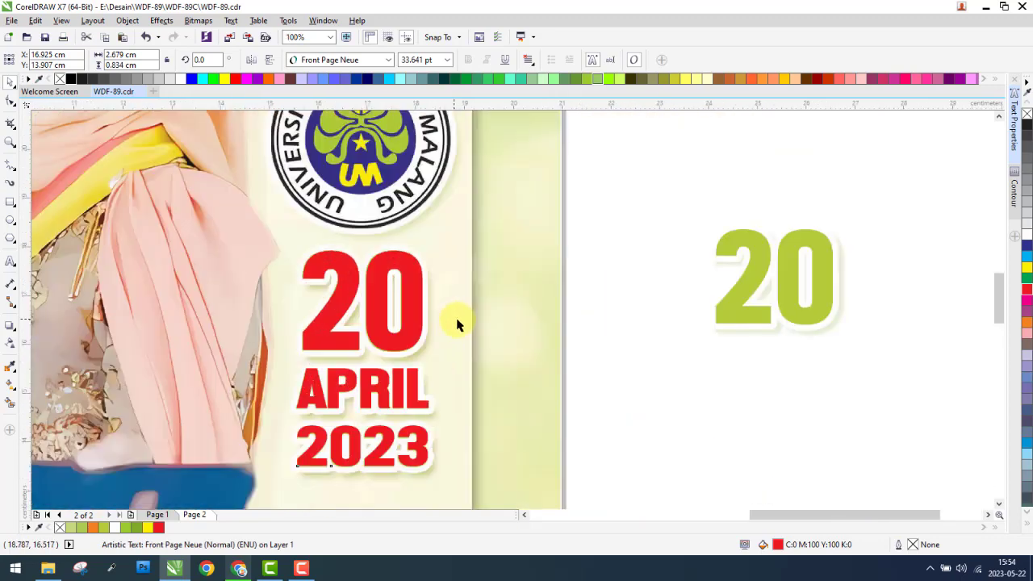
Move the green 20 up and left, and shift the background photo up and right.
{"action": "left_click", "coordinate": [736, 340]}
{"action": "left_click_drag", "start_coordinate": [737, 329], "coordinate": [652, 298]}
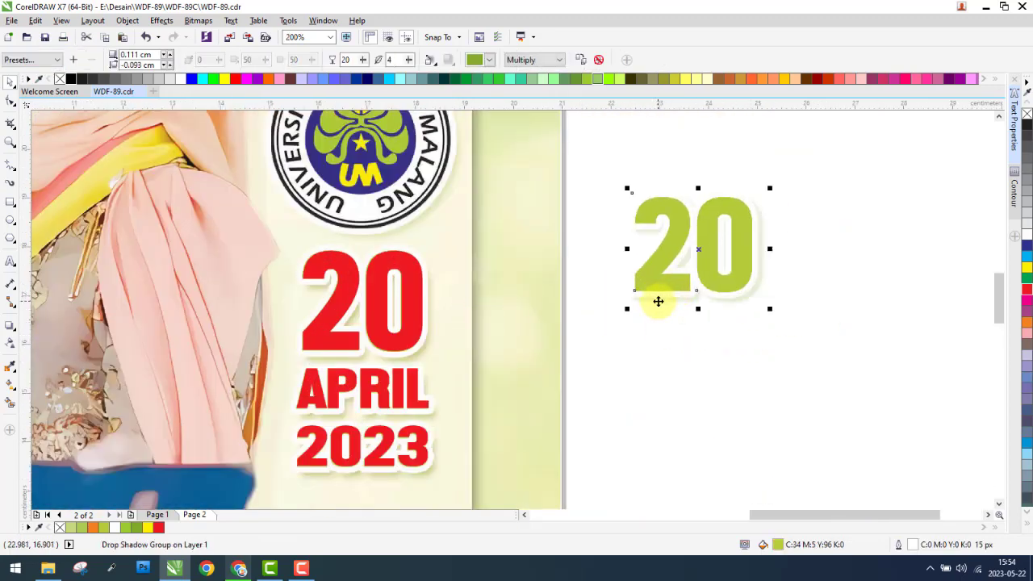
{"action": "scroll", "coordinate": [517, 281], "scroll_direction": "down", "scroll_amount": 2}
{"action": "left_click", "coordinate": [403, 375]}
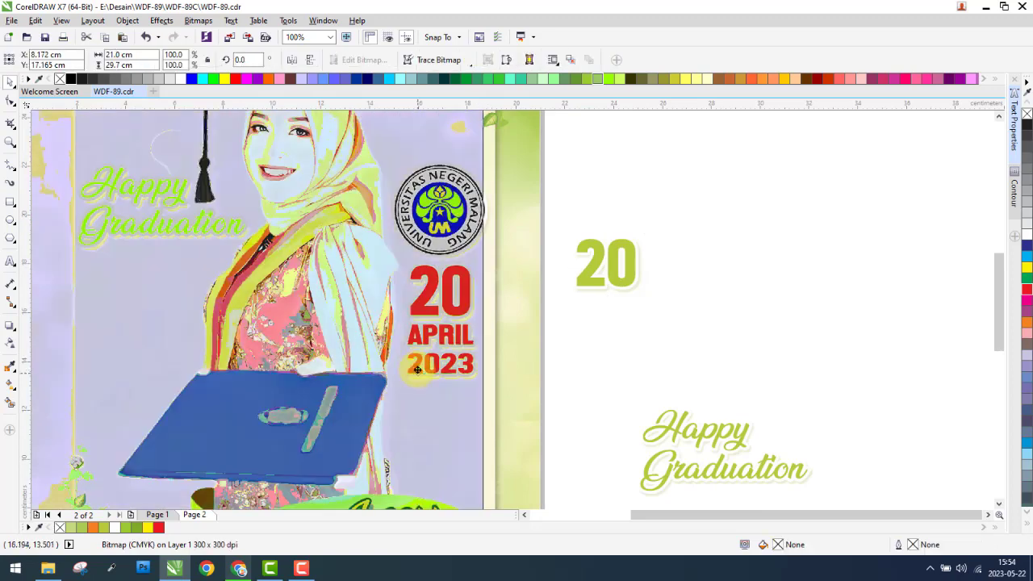
{"action": "mouse_move", "coordinate": [397, 384]}
{"action": "left_mouse_down"}
{"action": "mouse_move", "coordinate": [436, 321]}
{"action": "mouse_move", "coordinate": [410, 302]}
{"action": "left_mouse_up"}
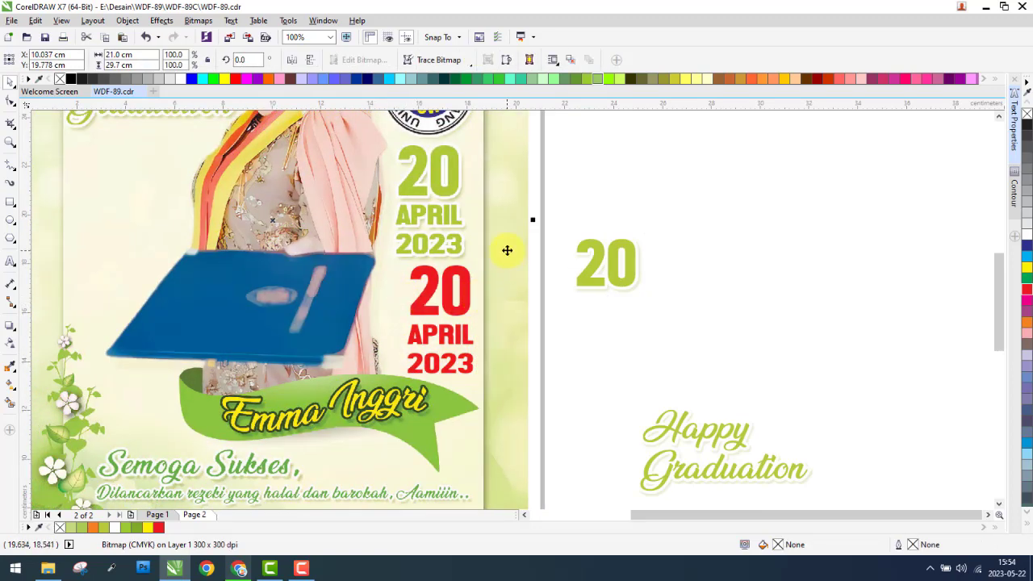
{"action": "scroll", "coordinate": [466, 199], "scroll_direction": "up", "scroll_amount": 1}
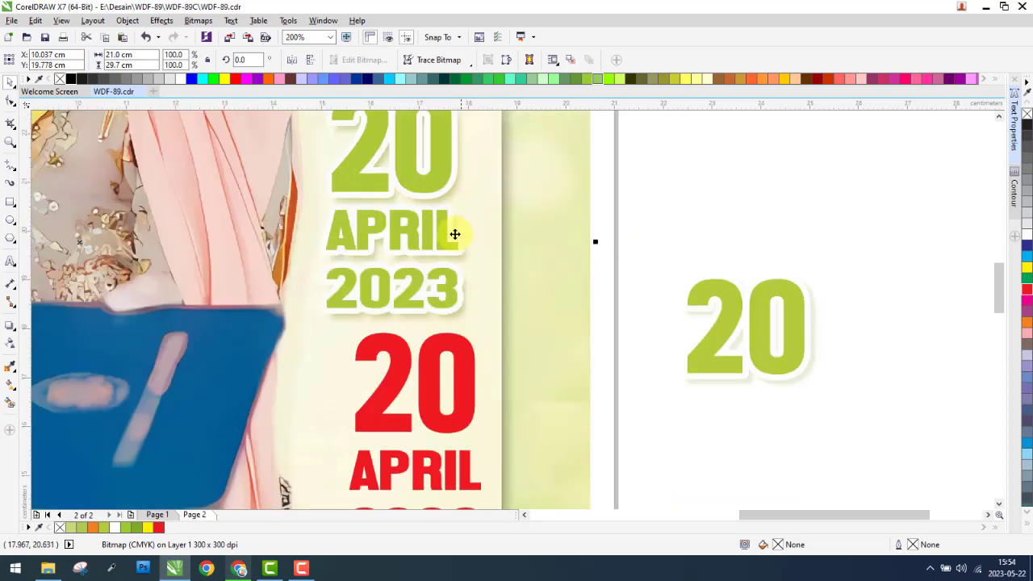
Select the red 20 and choose Edit > Copy Properties From.
{"action": "left_click", "coordinate": [464, 367]}
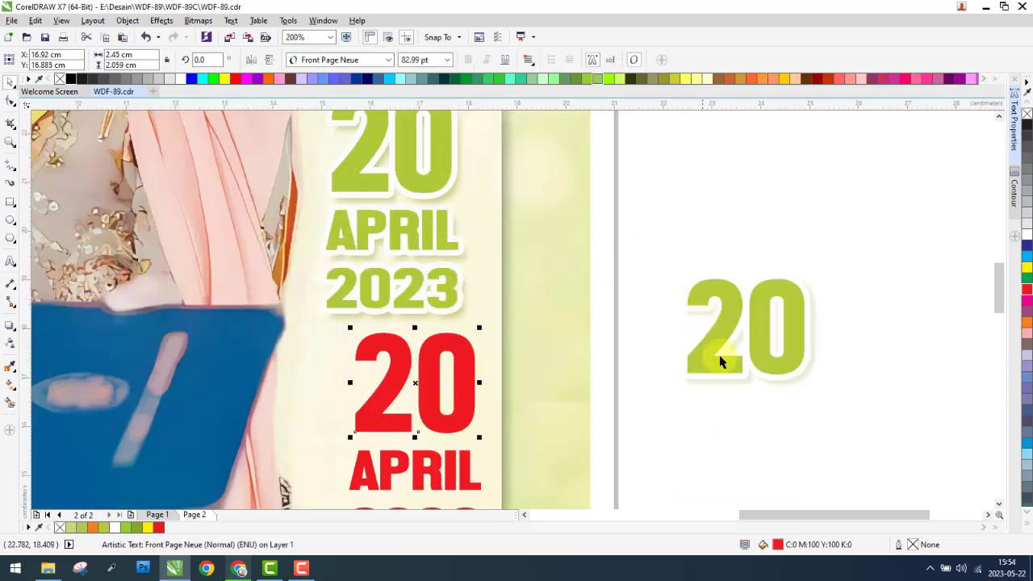
{"action": "left_click", "coordinate": [723, 391]}
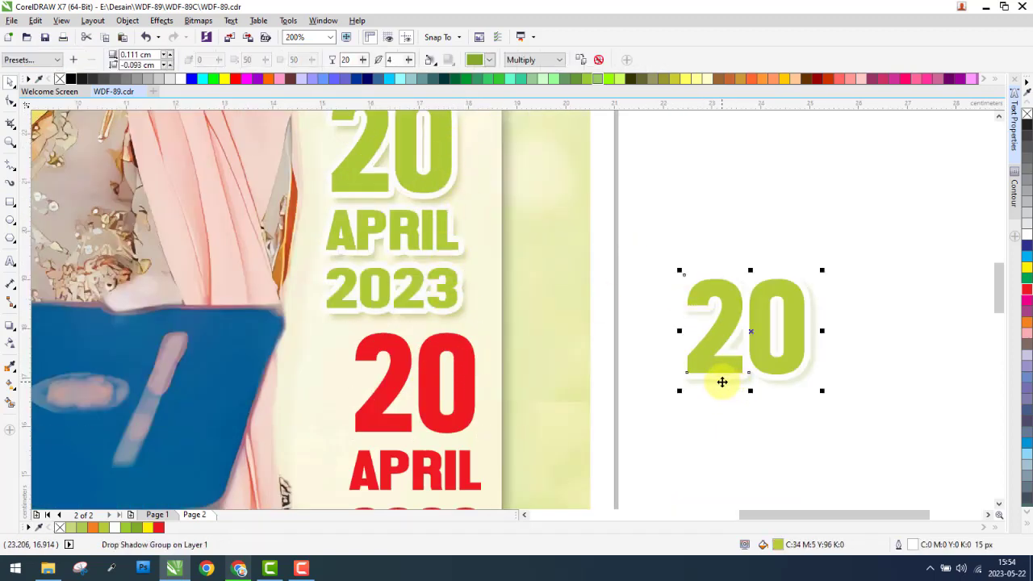
{"action": "left_click", "coordinate": [467, 386]}
{"action": "left_click", "coordinate": [36, 21]}
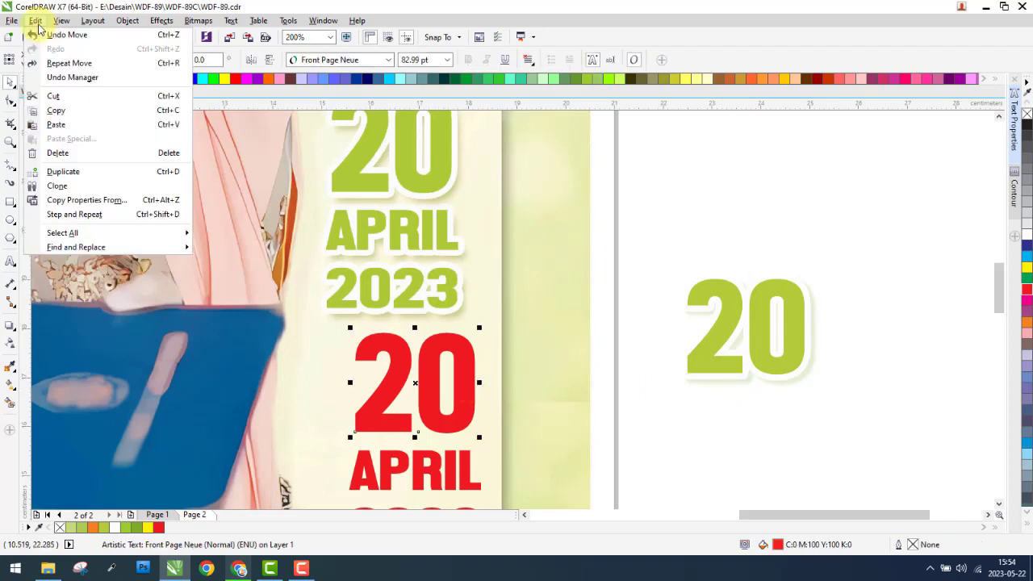
{"action": "left_click", "coordinate": [80, 205]}
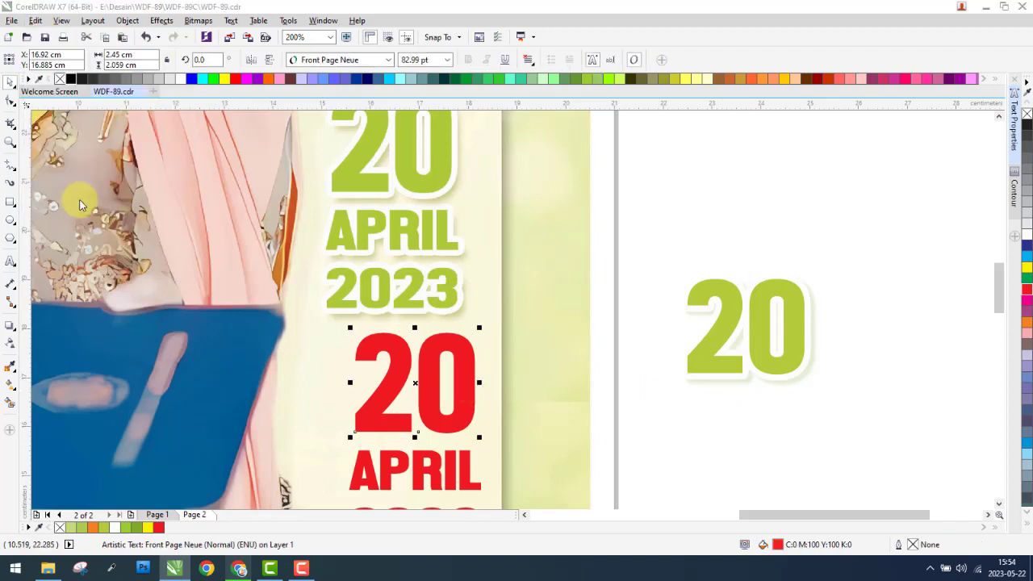
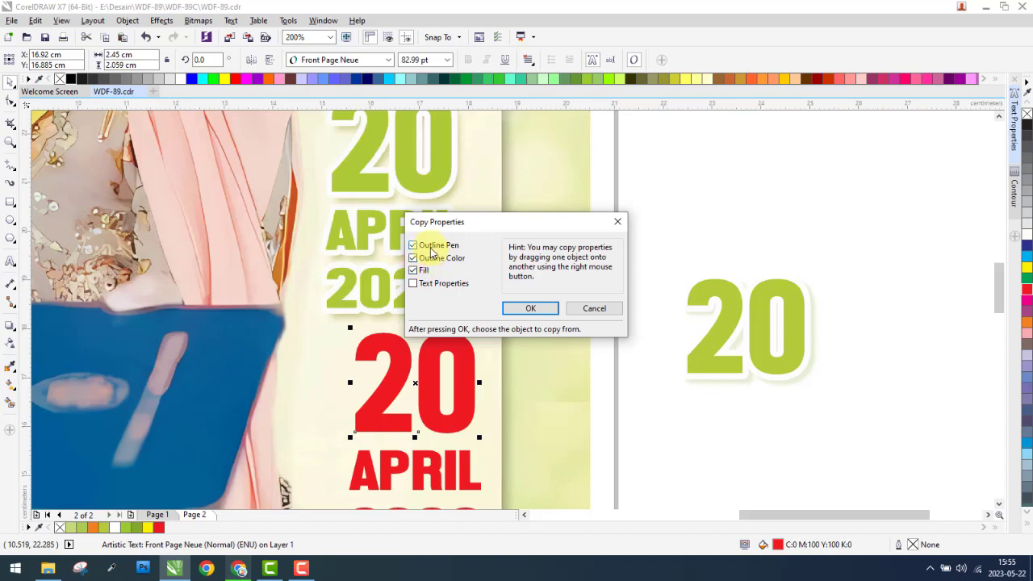
Give the red 20 the green 20's outline, fill and drop shadow.
{"action": "left_click", "coordinate": [533, 309]}
{"action": "left_click", "coordinate": [713, 312]}
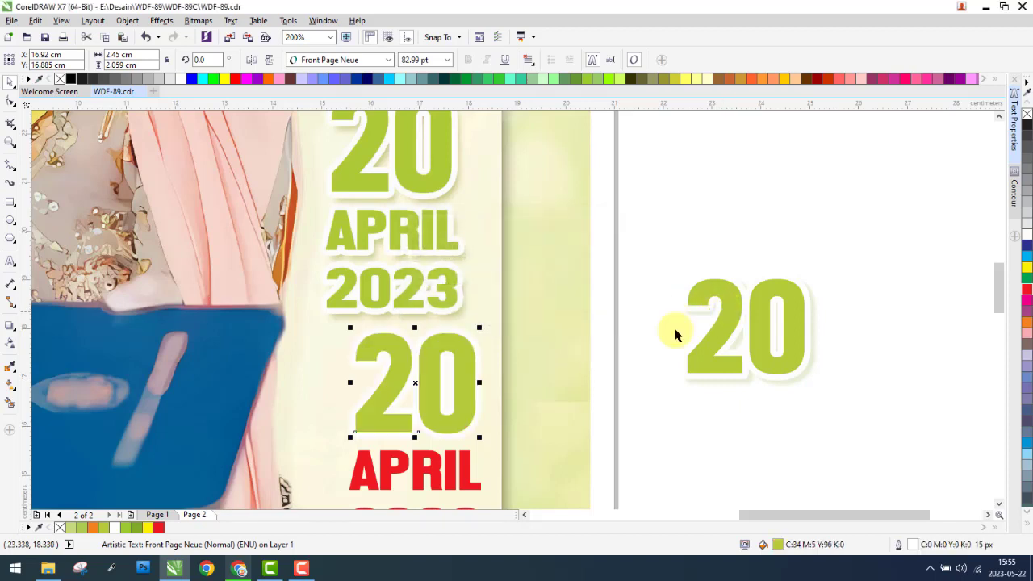
{"action": "left_click", "coordinate": [743, 386]}
{"action": "left_click", "coordinate": [466, 377]}
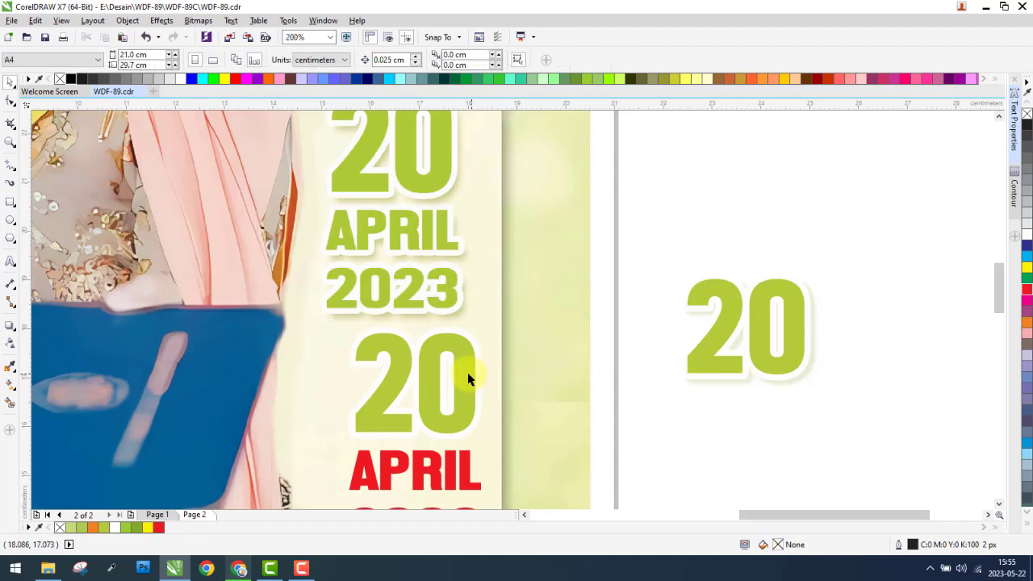
{"action": "left_click", "coordinate": [10, 326]}
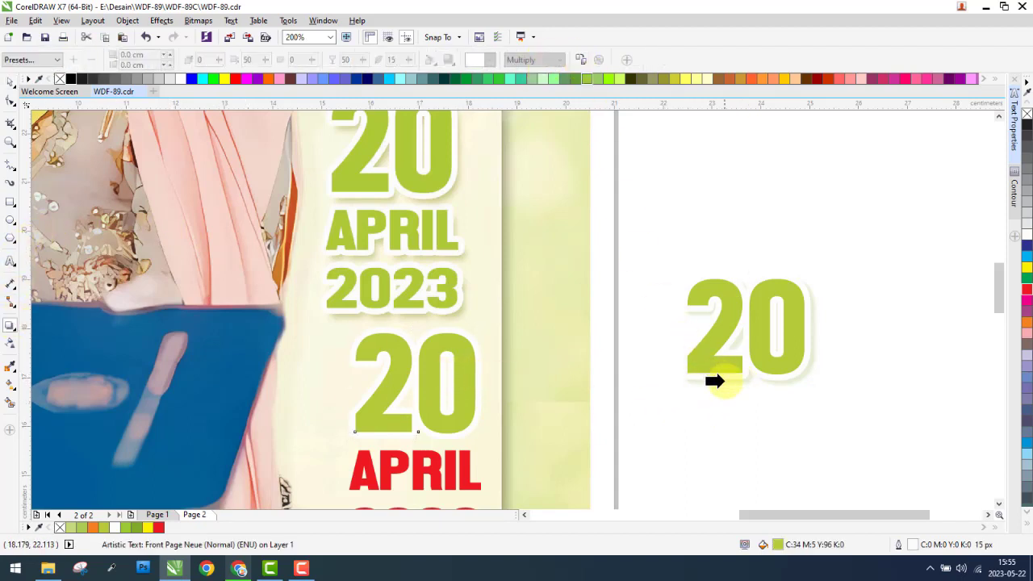
{"action": "left_click", "coordinate": [466, 316]}
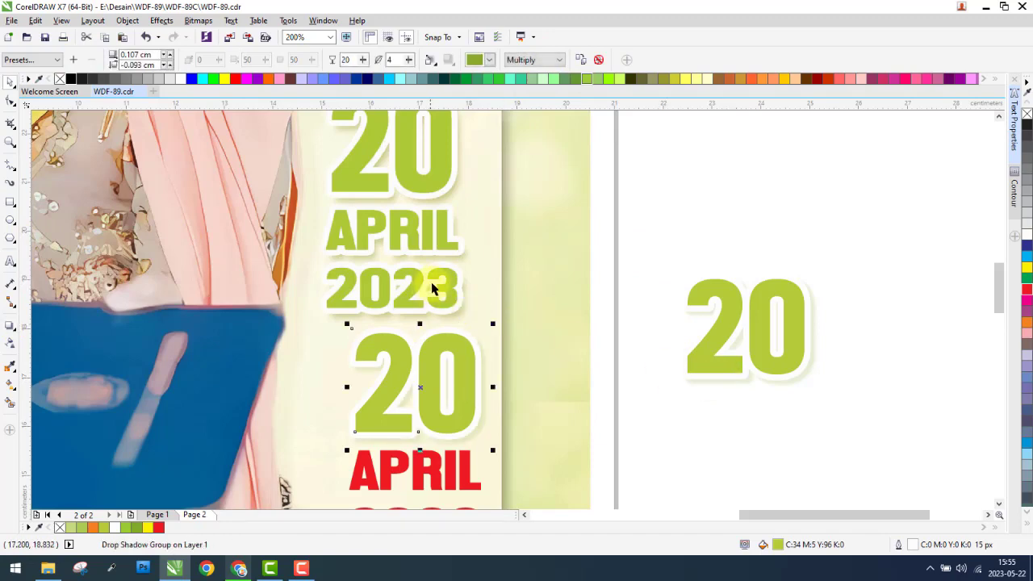
{"action": "scroll", "coordinate": [438, 284], "scroll_direction": "down", "scroll_amount": 2}
{"action": "scroll", "coordinate": [455, 416], "scroll_direction": "up", "scroll_amount": 2}
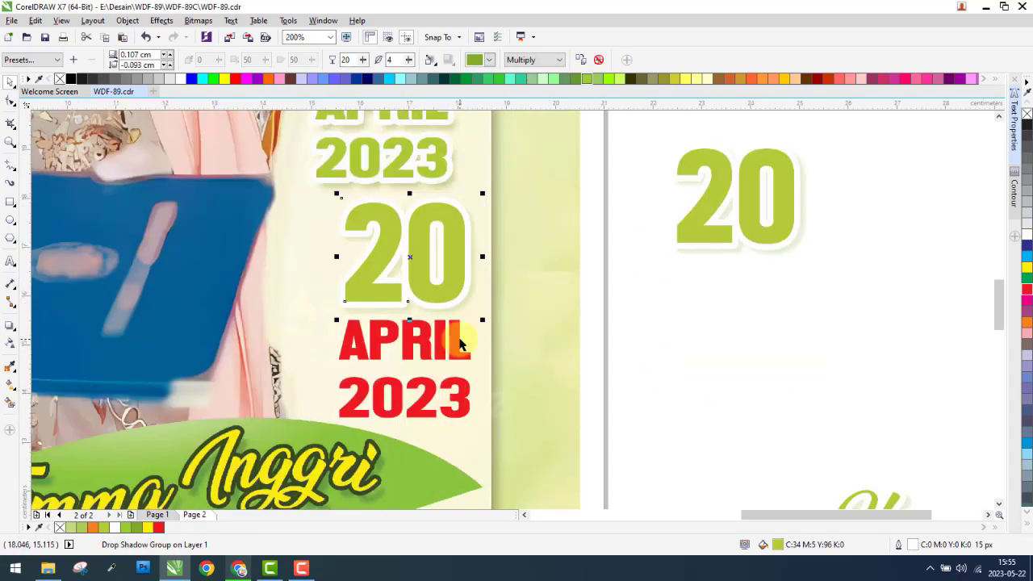
Copy the green 20's outline, fill and drop shadow onto APRIL.
{"action": "left_click", "coordinate": [455, 341]}
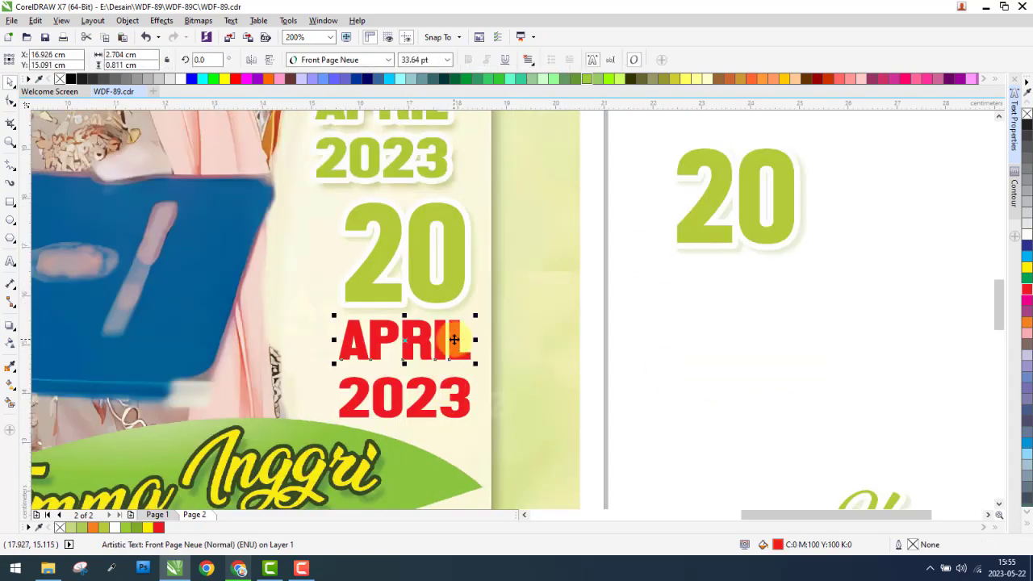
{"action": "left_click", "coordinate": [35, 20]}
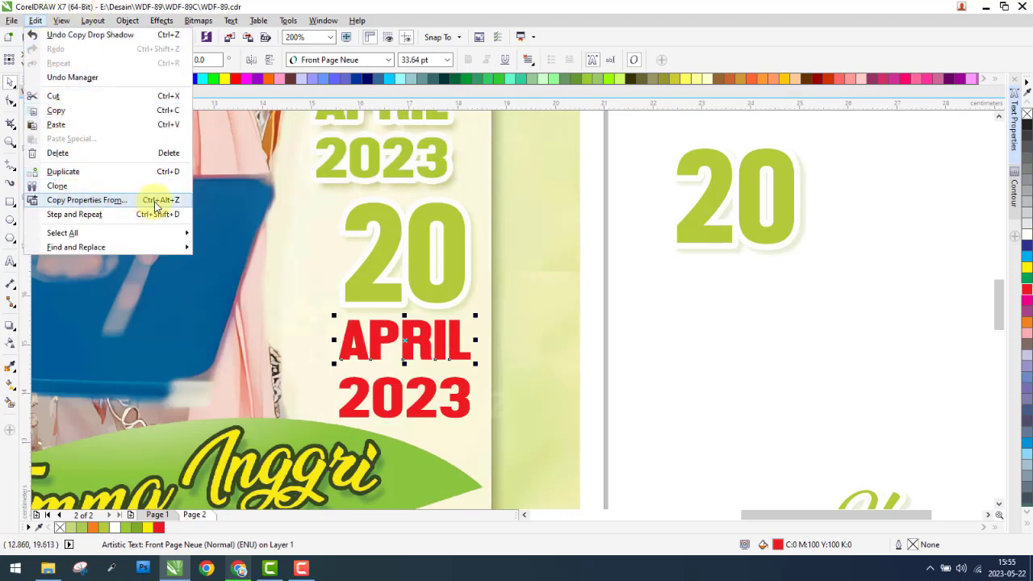
{"action": "left_click", "coordinate": [156, 202]}
{"action": "left_click", "coordinate": [531, 312]}
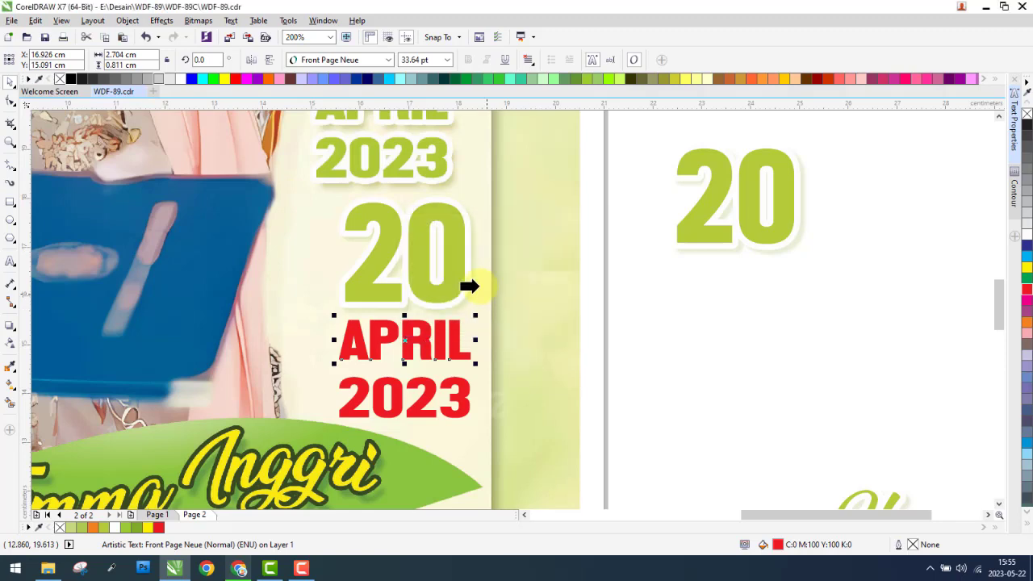
{"action": "left_click", "coordinate": [444, 256]}
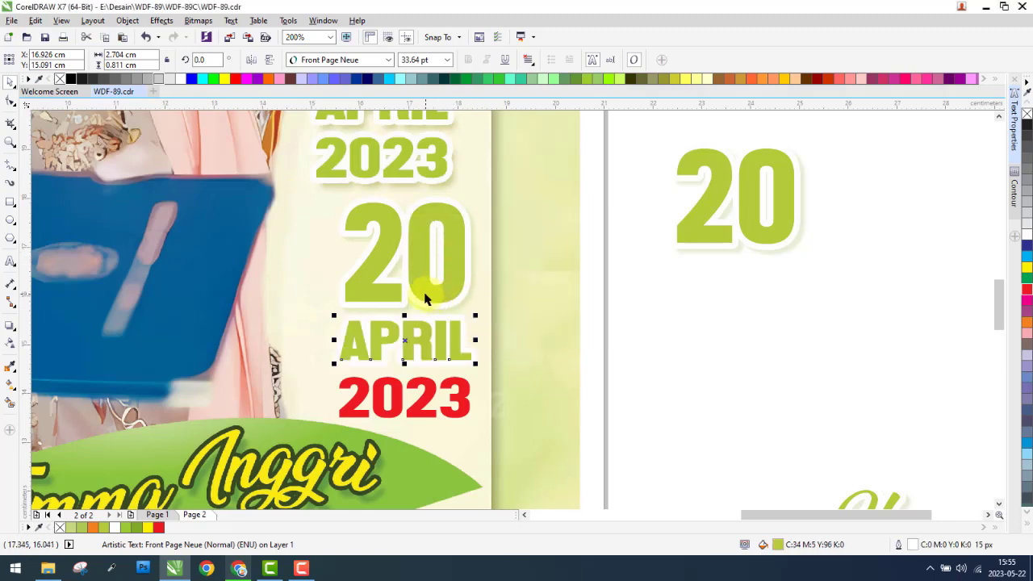
{"action": "left_click", "coordinate": [11, 325]}
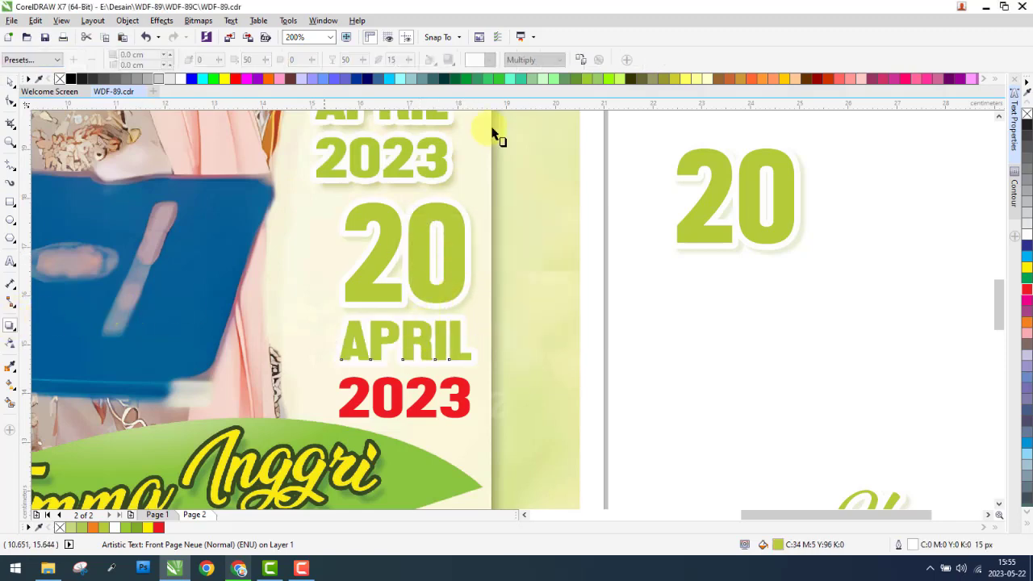
{"action": "left_click", "coordinate": [460, 302]}
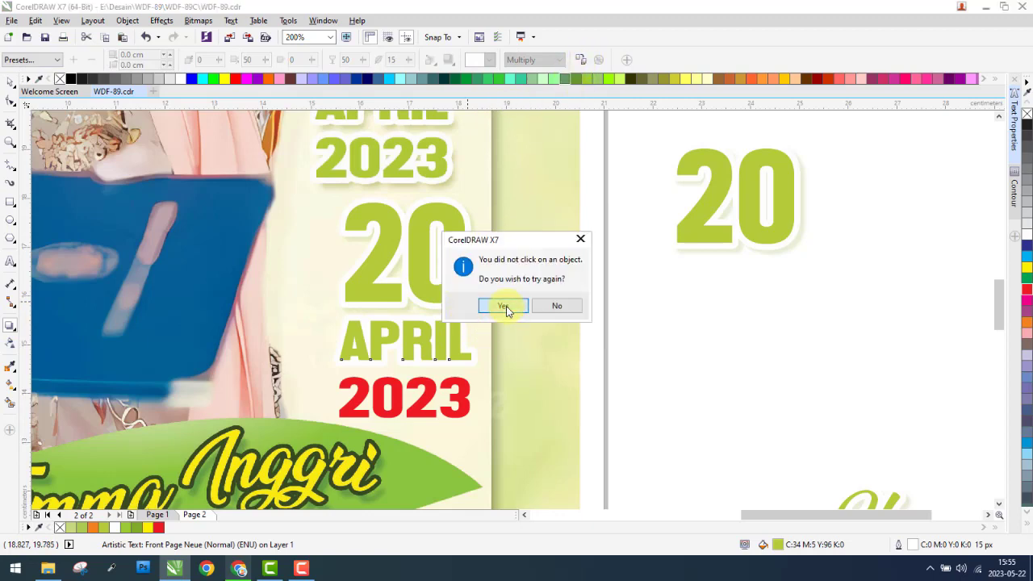
{"action": "left_click", "coordinate": [503, 306]}
{"action": "left_click", "coordinate": [454, 307]}
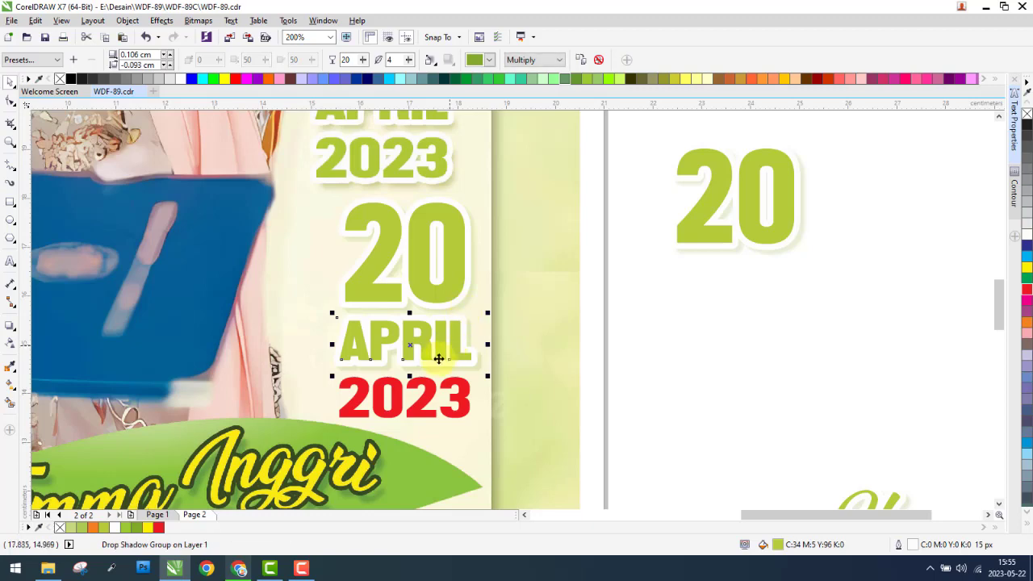
Make 2023 green with the same drop shadow as the date above.
{"action": "left_click", "coordinate": [430, 394]}
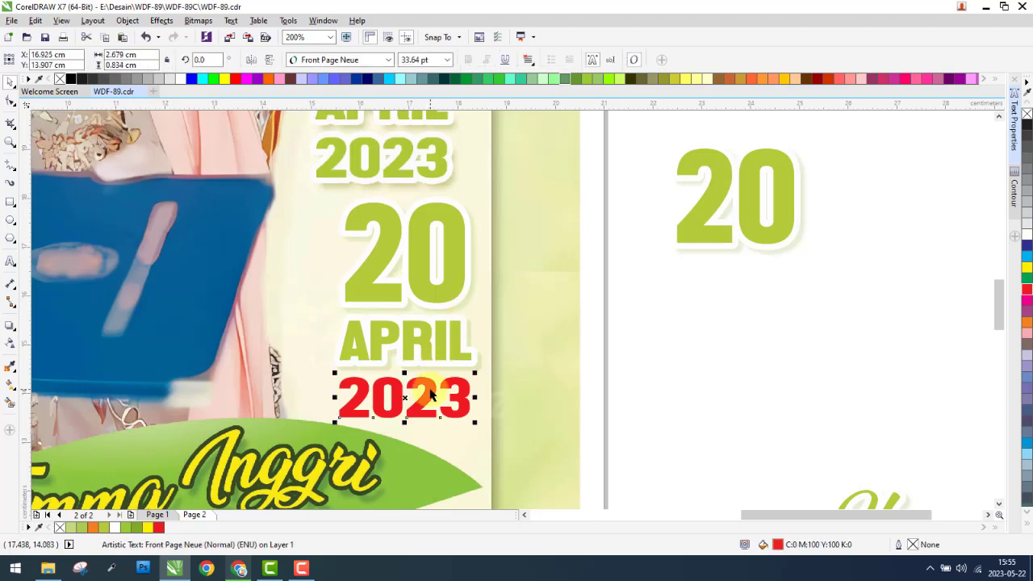
{"action": "left_click", "coordinate": [36, 21]}
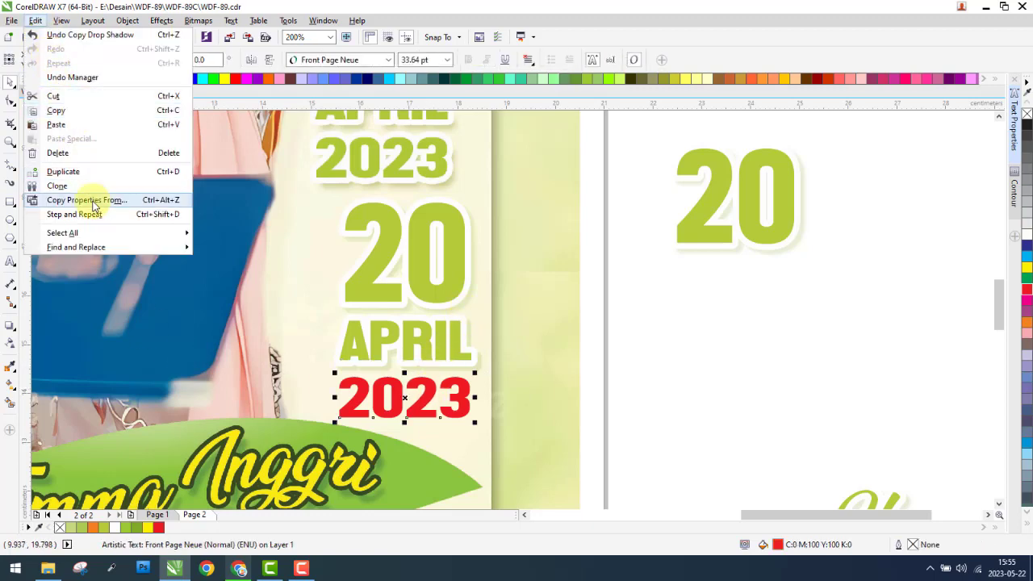
{"action": "left_click", "coordinate": [55, 199]}
{"action": "left_click", "coordinate": [520, 307]}
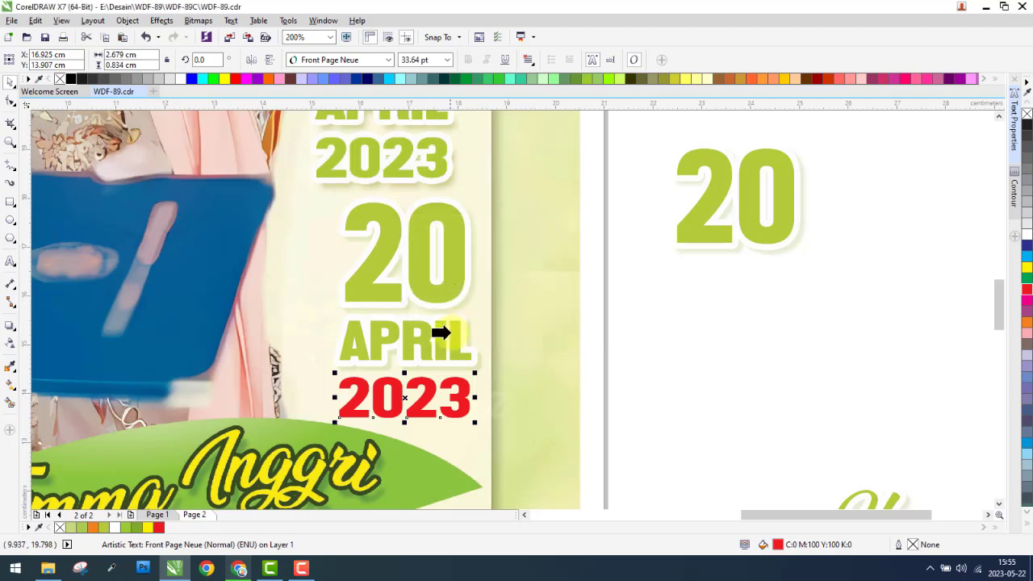
{"action": "left_click", "coordinate": [440, 334]}
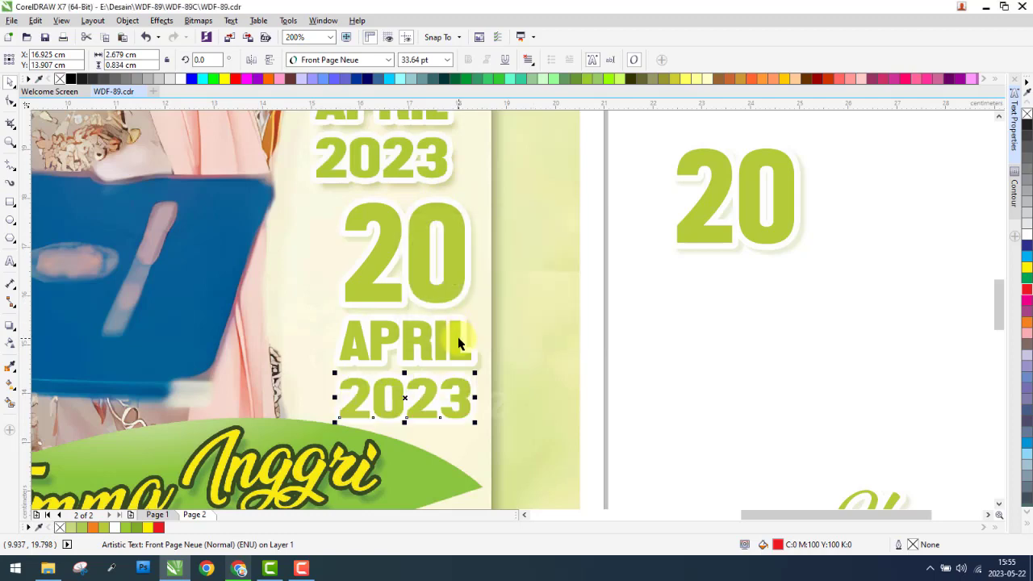
{"action": "left_click", "coordinate": [8, 328]}
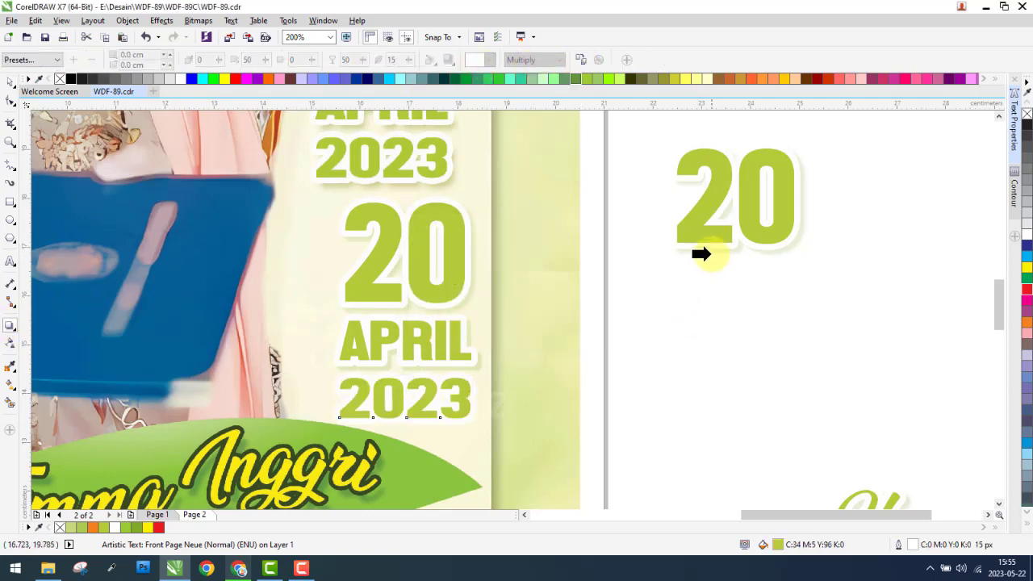
{"action": "left_click", "coordinate": [438, 267]}
Undo the accidental background move and place the spare 20 above Happy Graduation.
{"action": "scroll", "coordinate": [438, 267], "scroll_direction": "down", "scroll_amount": 1}
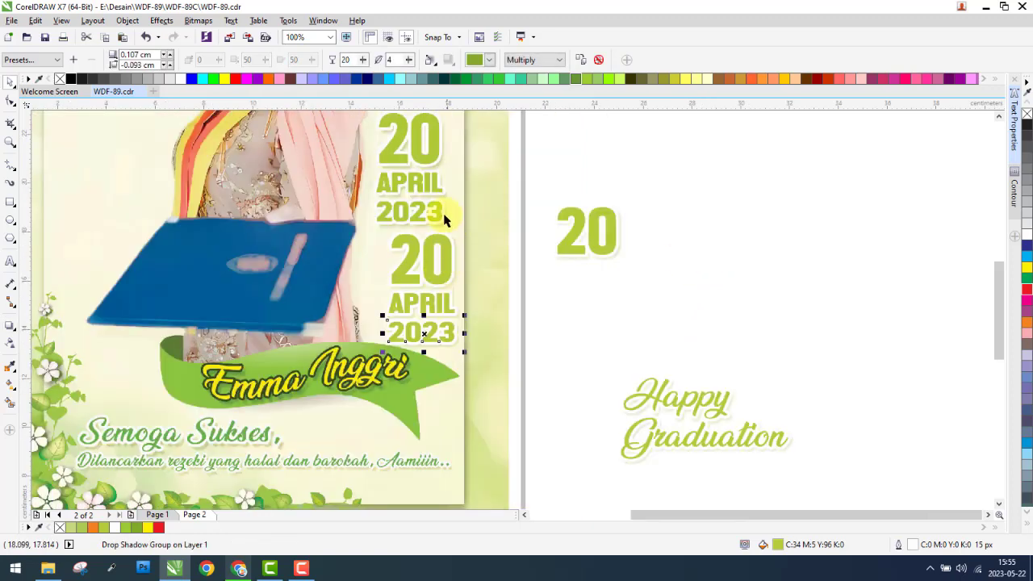
{"action": "scroll", "coordinate": [432, 222], "scroll_direction": "down", "scroll_amount": 1}
{"action": "key", "text": "space"}
{"action": "left_click", "coordinate": [377, 168]}
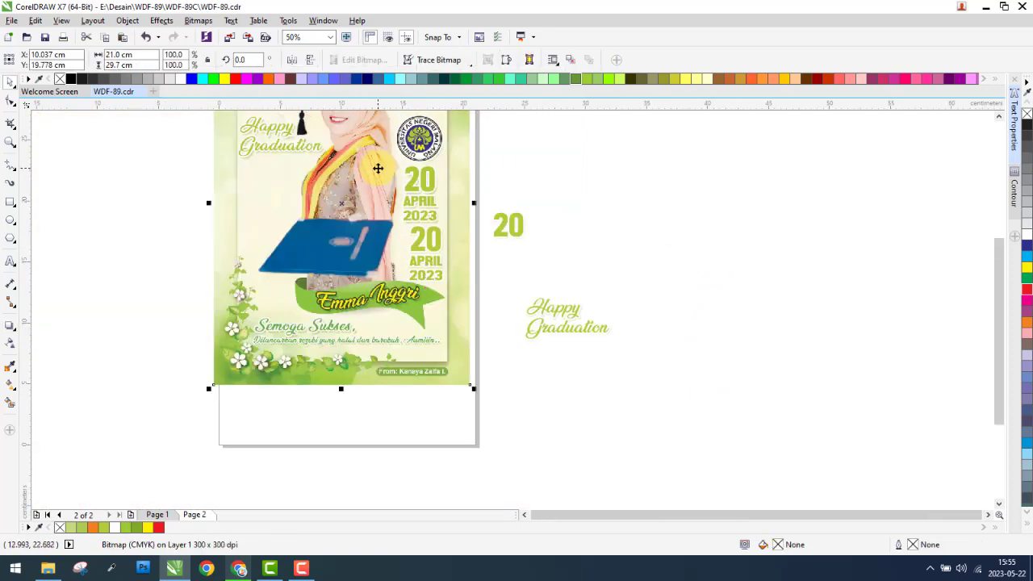
{"action": "key", "text": "ctrl+z"}
{"action": "key", "text": "space"}
{"action": "left_click", "coordinate": [508, 232]}
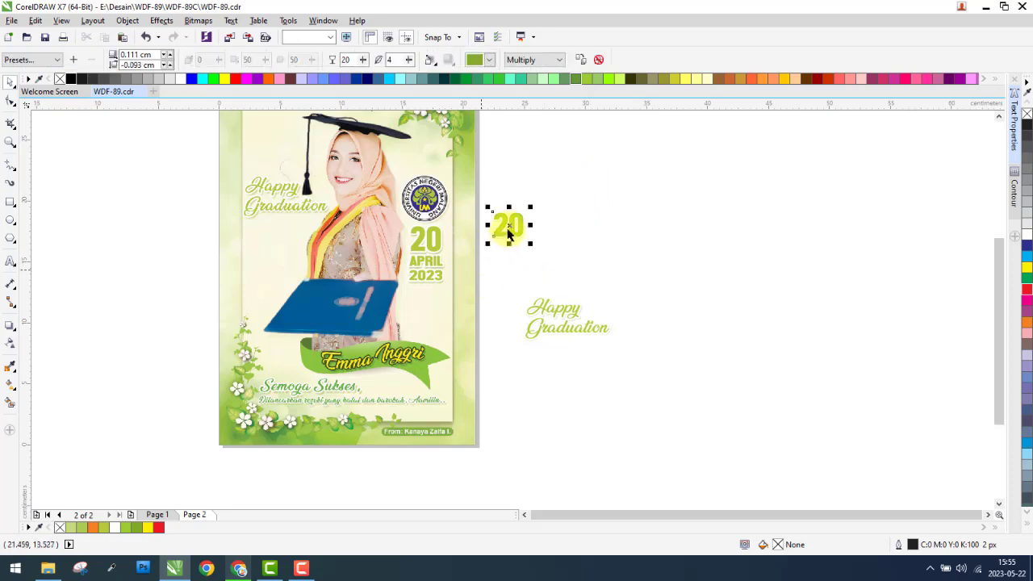
{"action": "left_click_drag", "start_coordinate": [508, 233], "coordinate": [562, 274]}
Select and copy the whole green 20 APRIL 2023 date block.
{"action": "scroll", "coordinate": [504, 297], "scroll_direction": "up", "scroll_amount": 1}
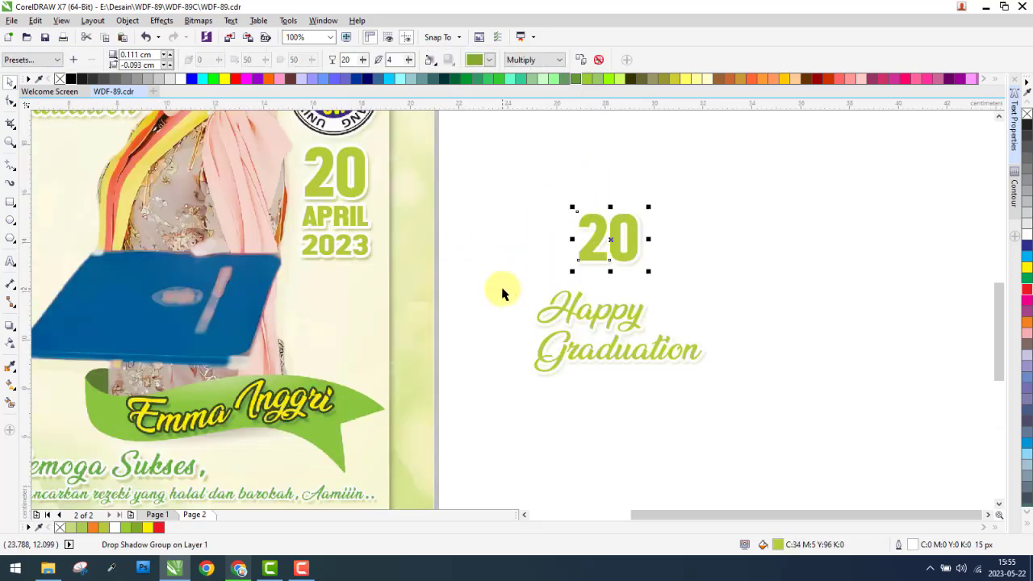
{"action": "scroll", "coordinate": [501, 289], "scroll_direction": "down", "scroll_amount": 1}
{"action": "key", "text": "space"}
{"action": "left_click_drag", "start_coordinate": [496, 180], "coordinate": [376, 297]}
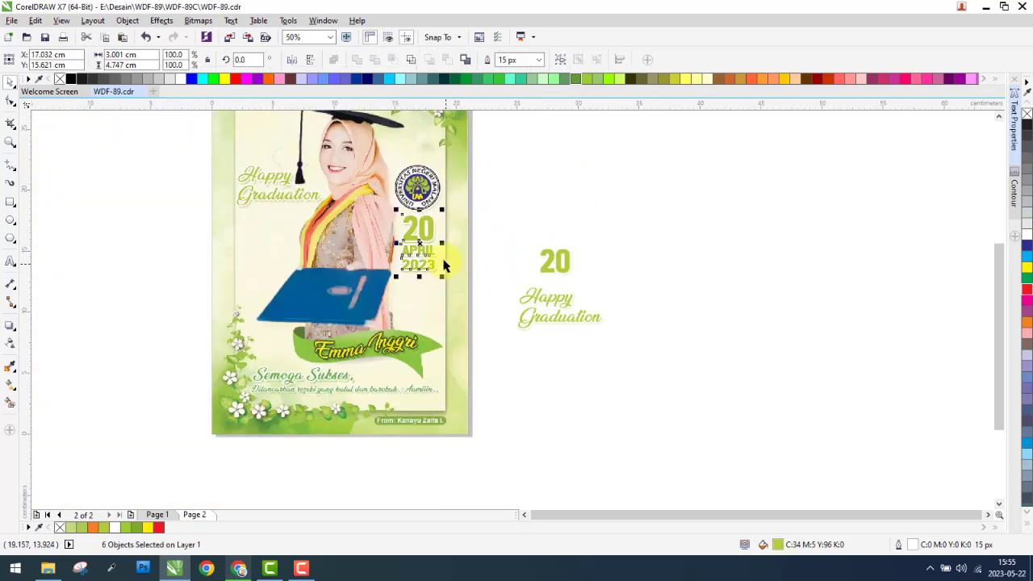
{"action": "right_click", "coordinate": [431, 255]}
{"action": "key", "text": "Escape"}
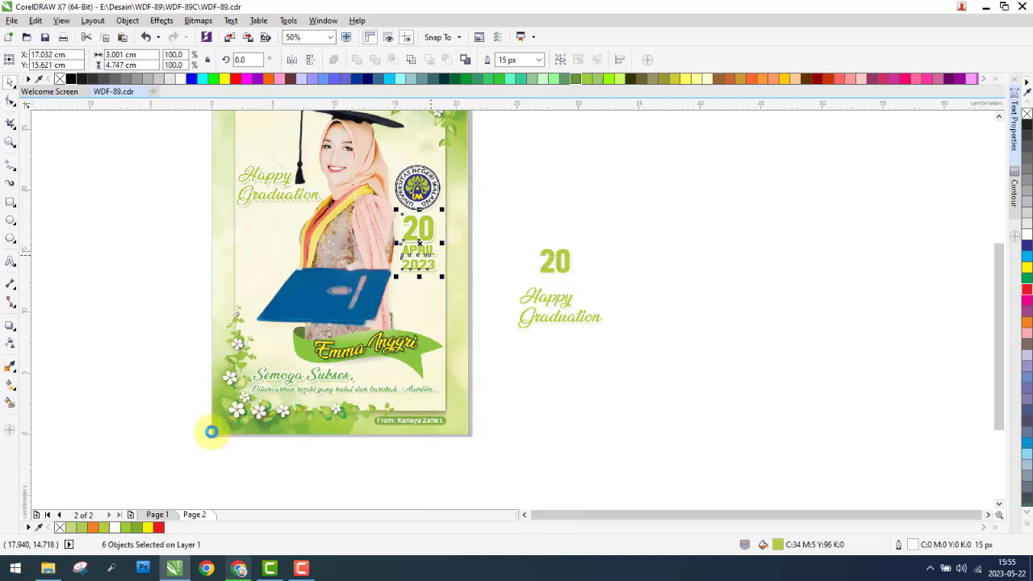
{"action": "left_click", "coordinate": [153, 507]}
Paste the date block onto Page 1, then return to Page 2.
{"action": "left_click", "coordinate": [162, 514]}
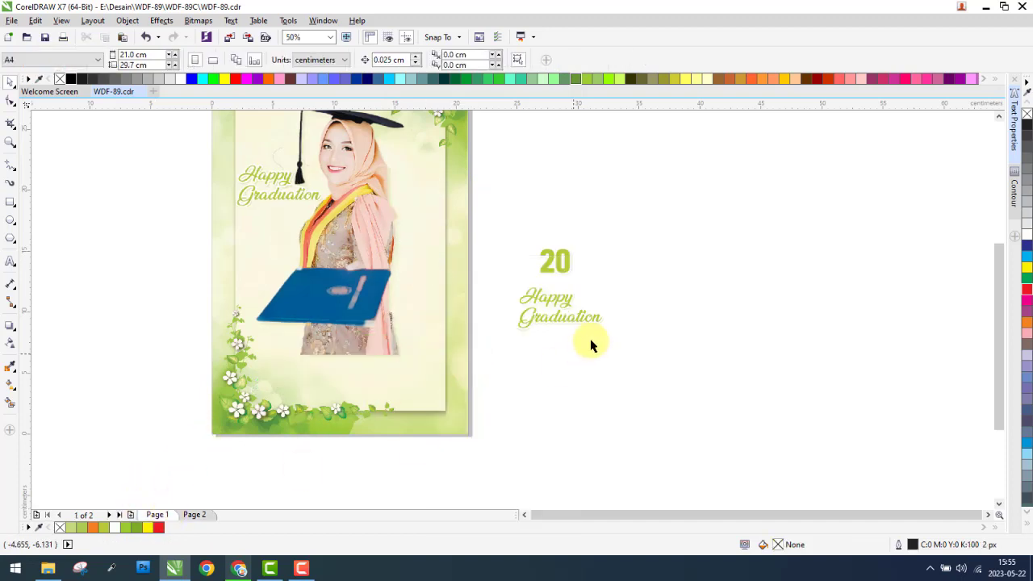
{"action": "right_click", "coordinate": [685, 250]}
{"action": "left_click", "coordinate": [717, 331]}
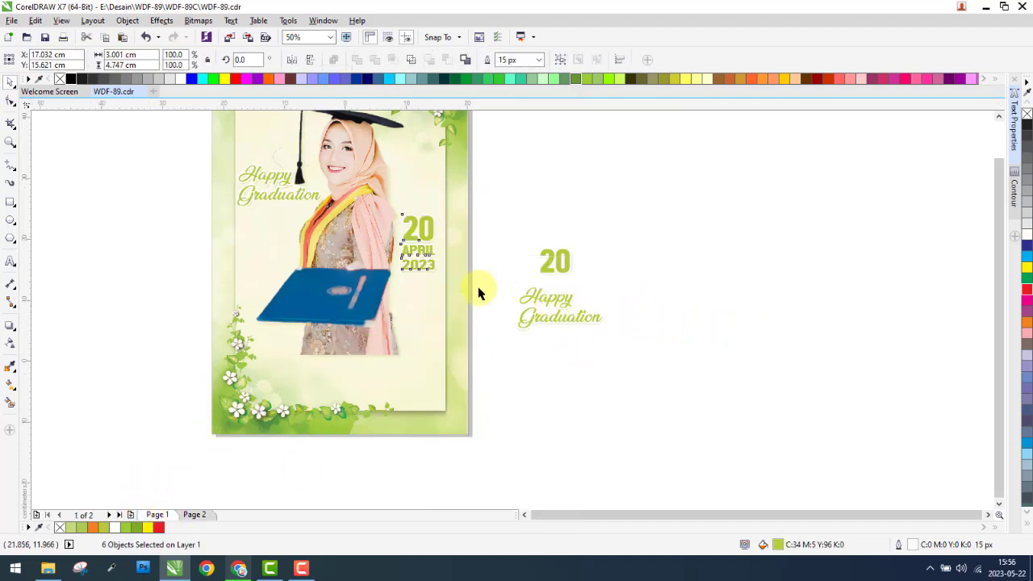
{"action": "scroll", "coordinate": [480, 289], "scroll_direction": "down", "scroll_amount": 1}
{"action": "scroll", "coordinate": [427, 270], "scroll_direction": "up", "scroll_amount": 1}
{"action": "left_click", "coordinate": [143, 494]}
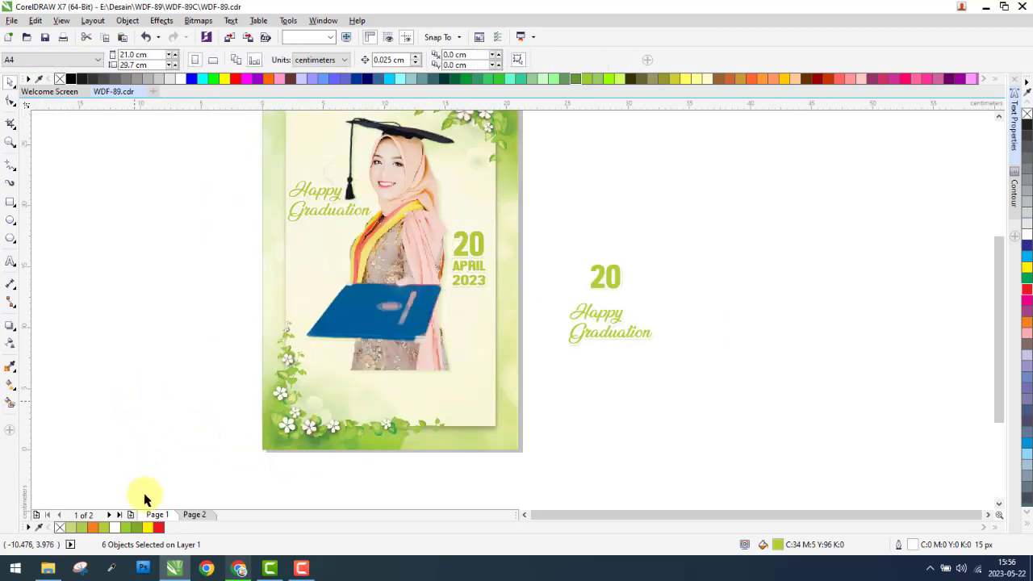
{"action": "left_click", "coordinate": [197, 515]}
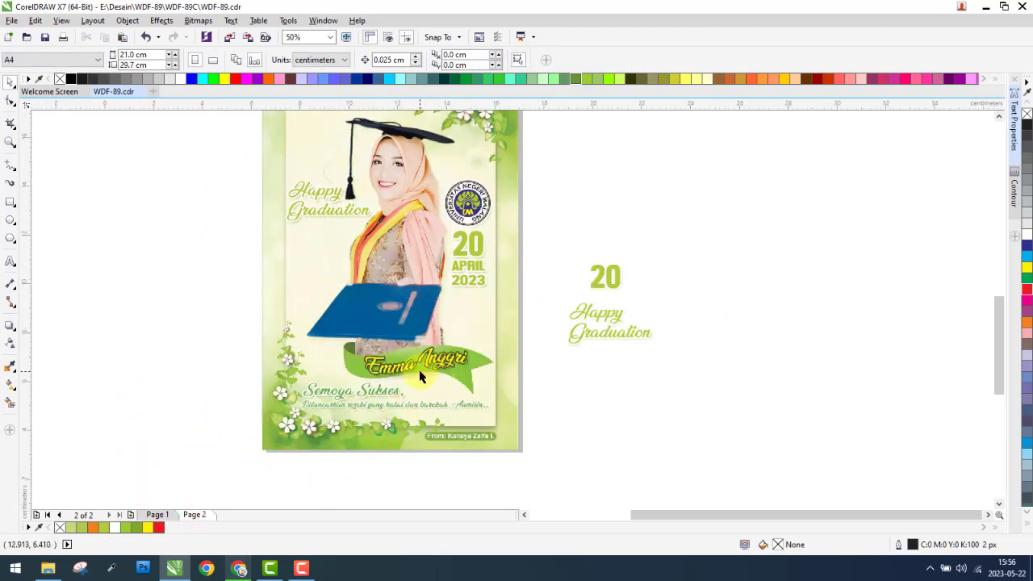
{"action": "scroll", "coordinate": [410, 375], "scroll_direction": "up", "scroll_amount": 1}
{"action": "scroll", "coordinate": [410, 375], "scroll_direction": "up", "scroll_amount": 1}
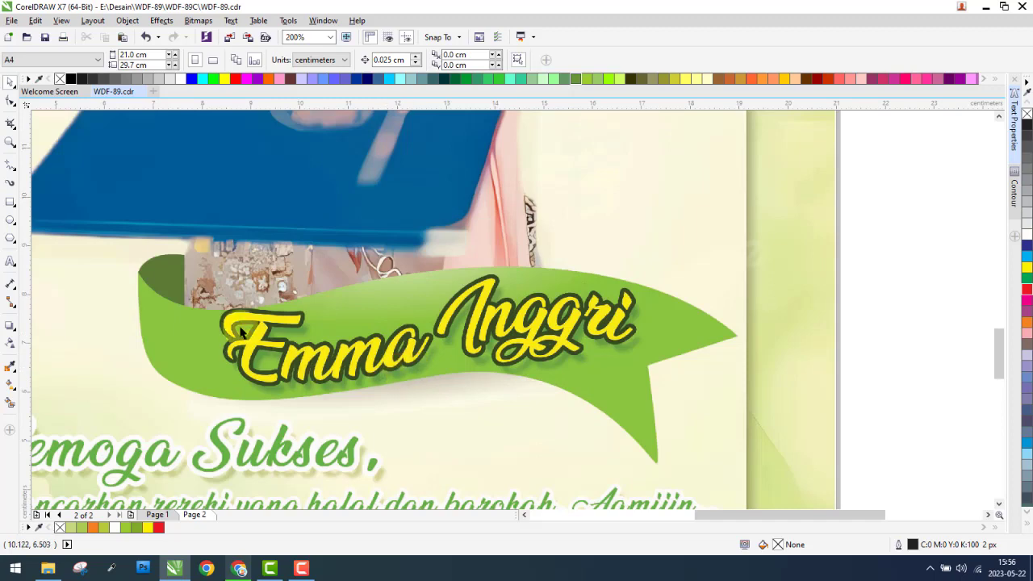
Draw a Bezier curve along the ribbon's wave from its left edge to its right tail.
{"action": "left_click", "coordinate": [10, 169]}
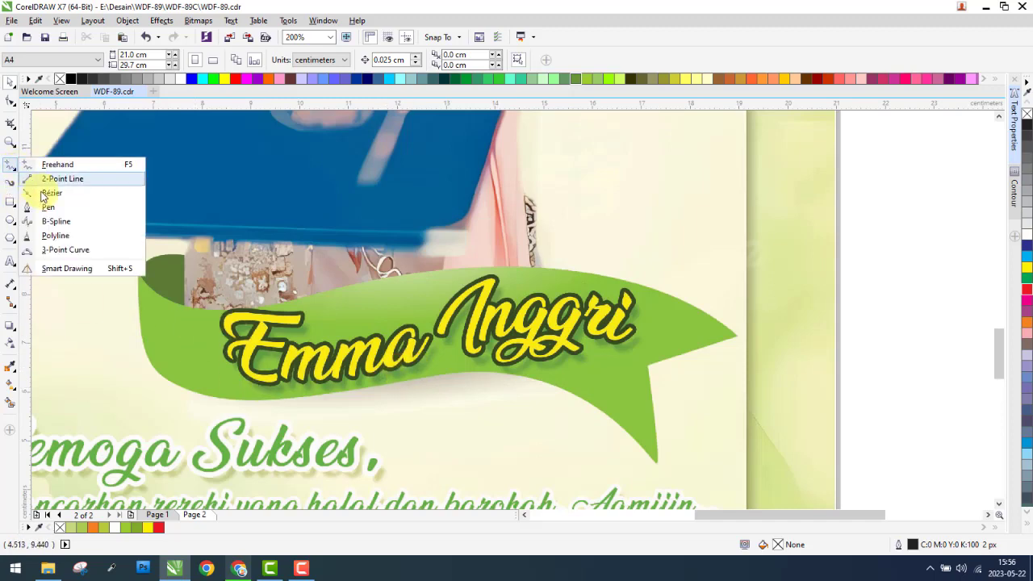
{"action": "left_click", "coordinate": [55, 210]}
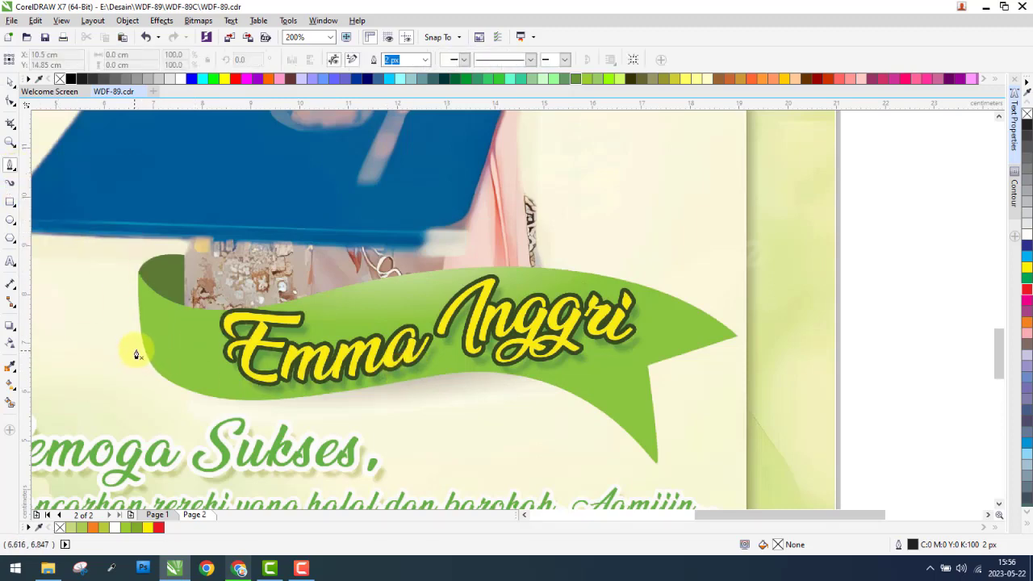
{"action": "left_click", "coordinate": [139, 347]}
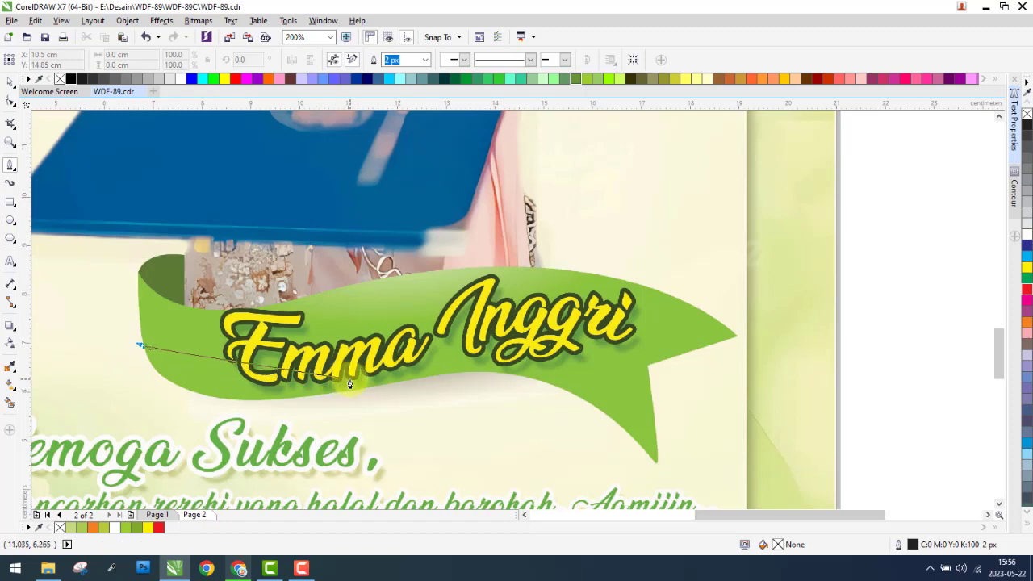
{"action": "left_click_drag", "start_coordinate": [356, 381], "coordinate": [472, 357]}
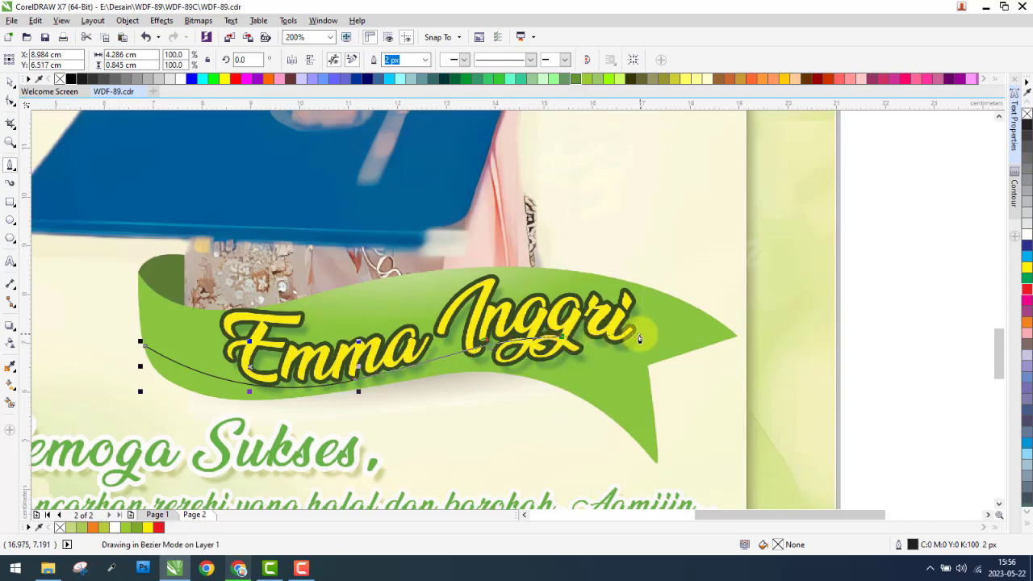
{"action": "left_click_drag", "start_coordinate": [639, 339], "coordinate": [646, 343]}
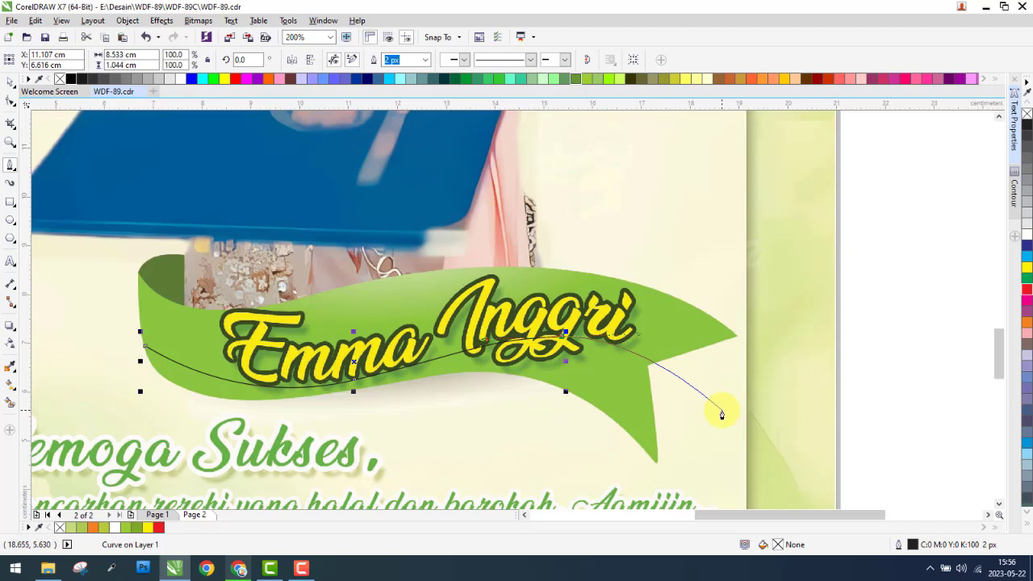
{"action": "left_click", "coordinate": [721, 415]}
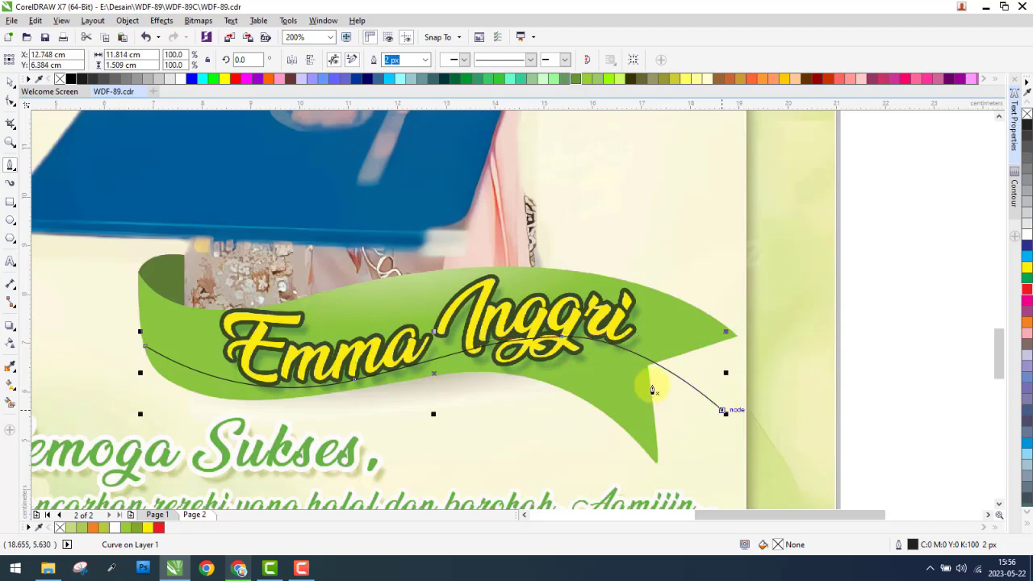
{"action": "left_click", "coordinate": [11, 83]}
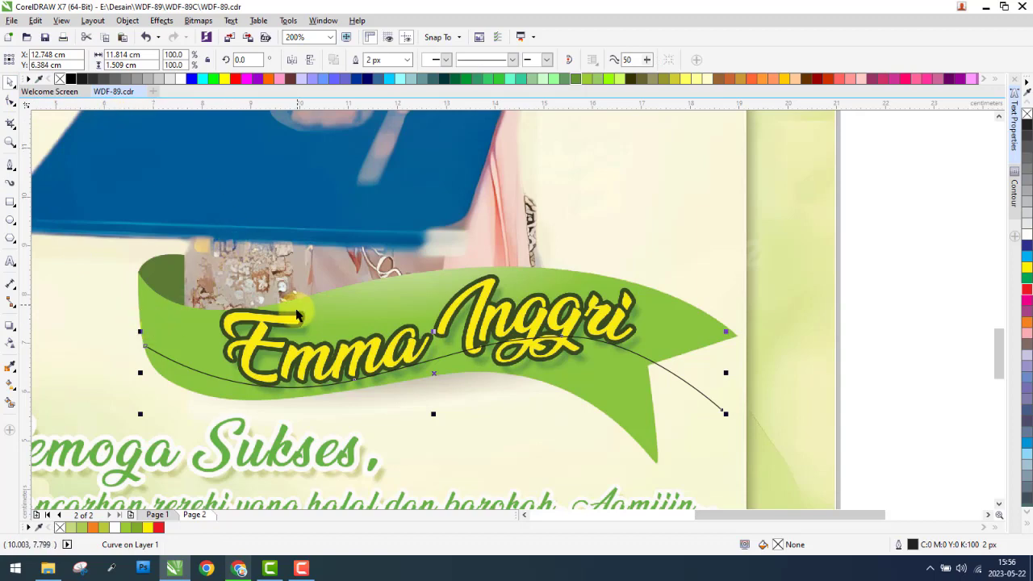
{"action": "scroll", "coordinate": [115, 326], "scroll_direction": "down", "scroll_amount": 1}
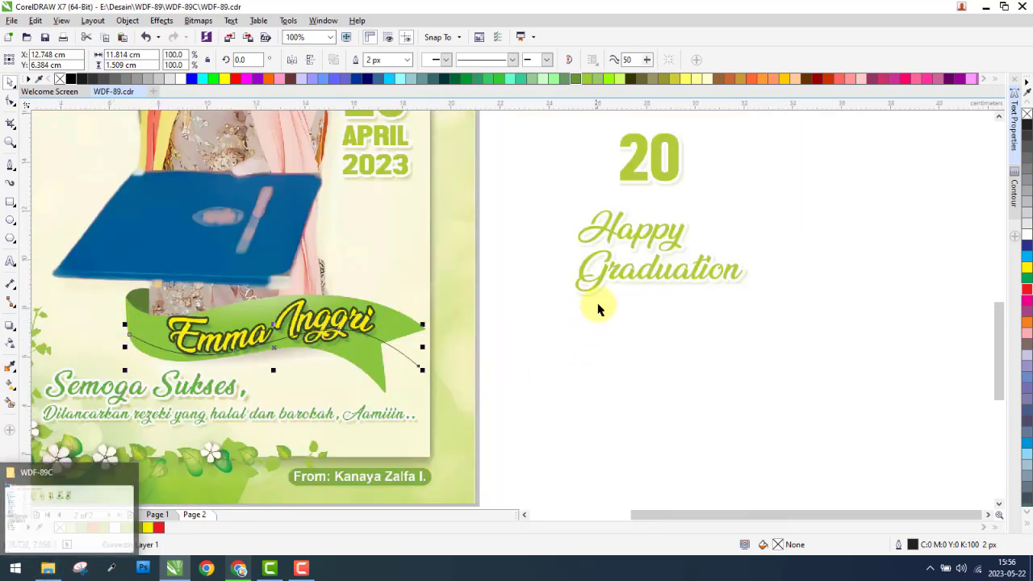
{"action": "mouse_move", "coordinate": [625, 251]}
{"action": "left_mouse_down"}
{"action": "mouse_move", "coordinate": [838, 207]}
{"action": "mouse_move", "coordinate": [593, 418]}
{"action": "left_mouse_up"}
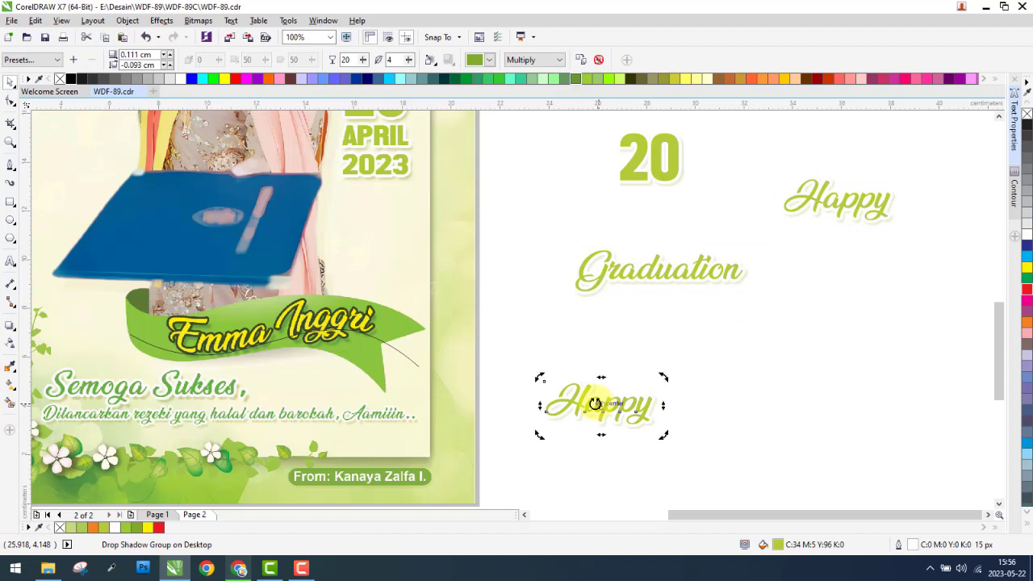
{"action": "double_click", "coordinate": [593, 403]}
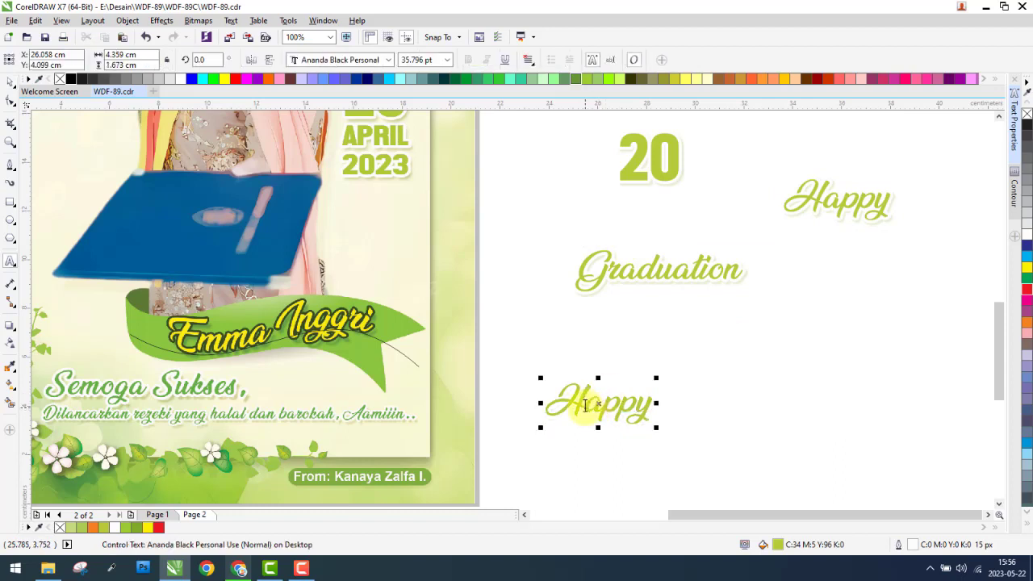
{"action": "key", "text": "ctrl+a"}
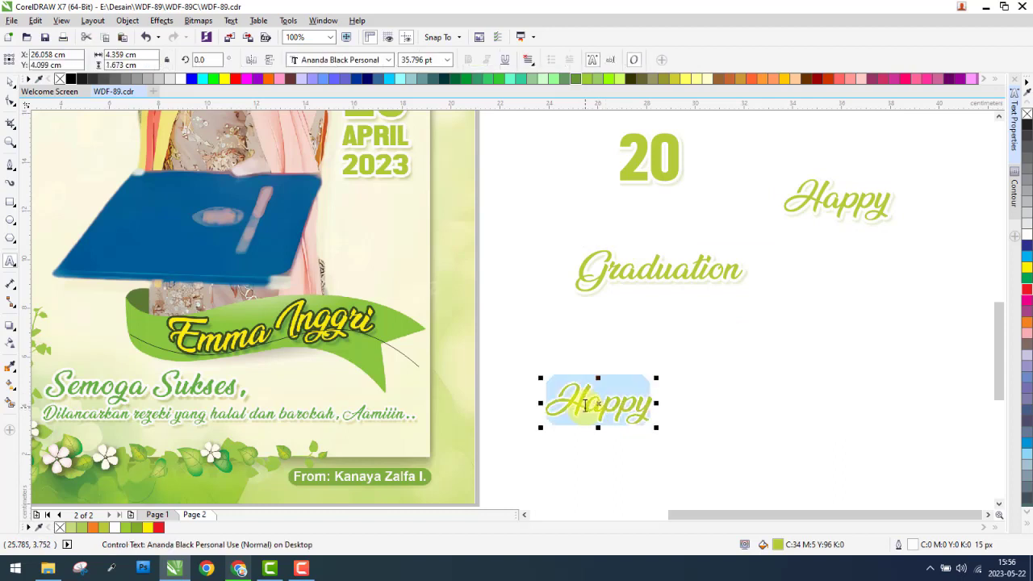
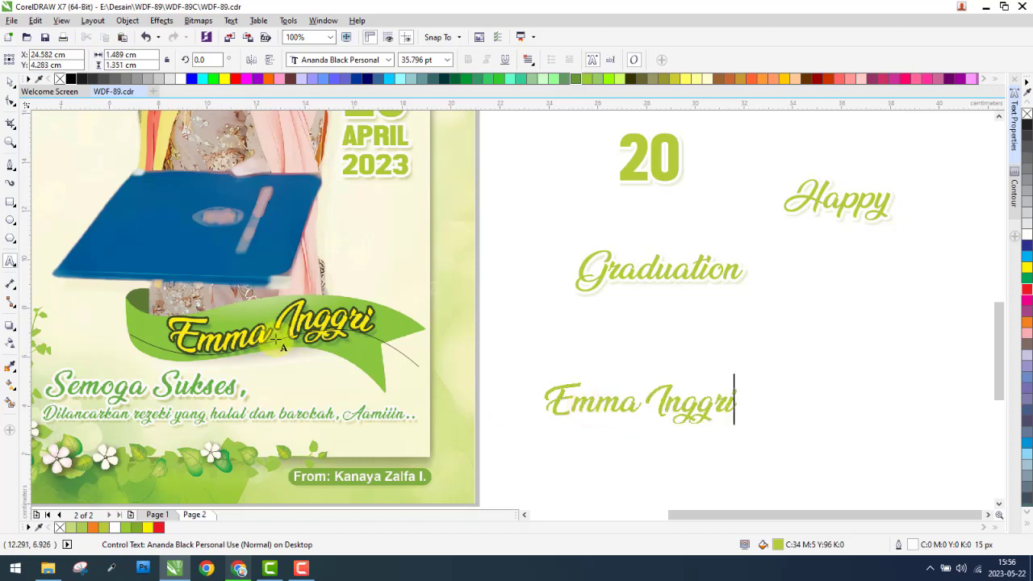
{"action": "key", "text": "Escape"}
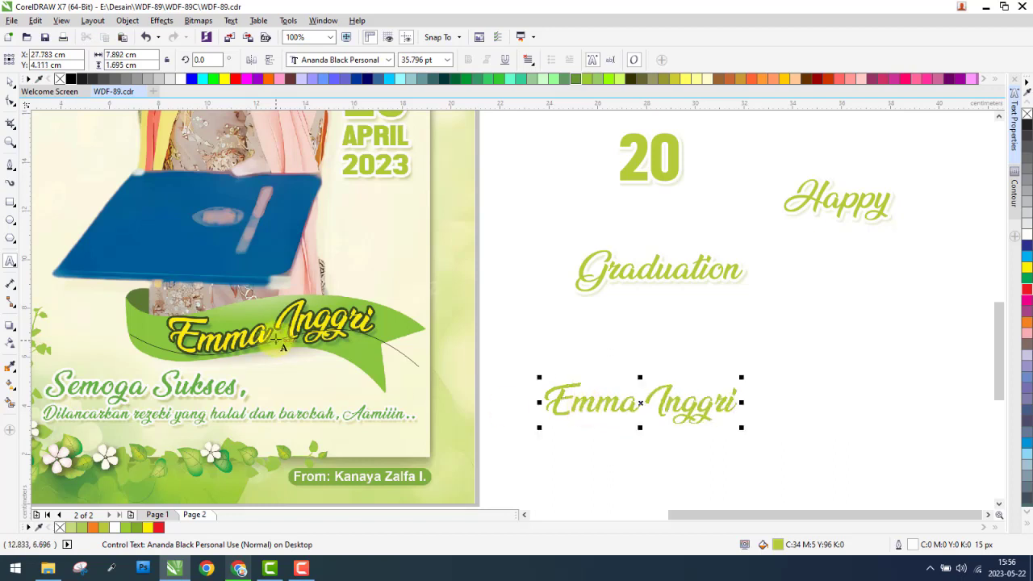
{"action": "key", "text": "ctrl+a"}
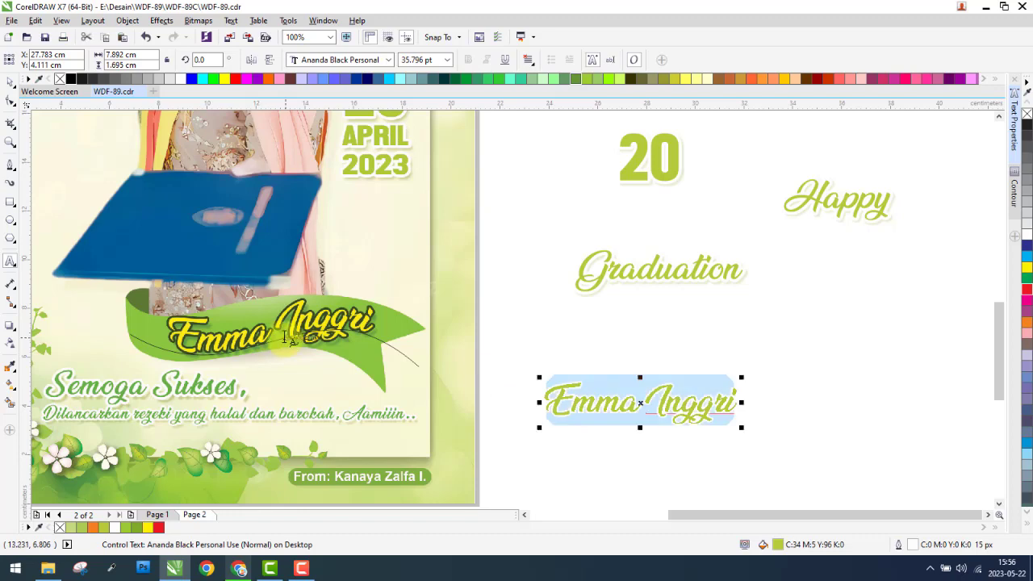
{"action": "key", "text": "Delete"}
{"action": "scroll", "coordinate": [146, 326], "scroll_direction": "up", "scroll_amount": 2}
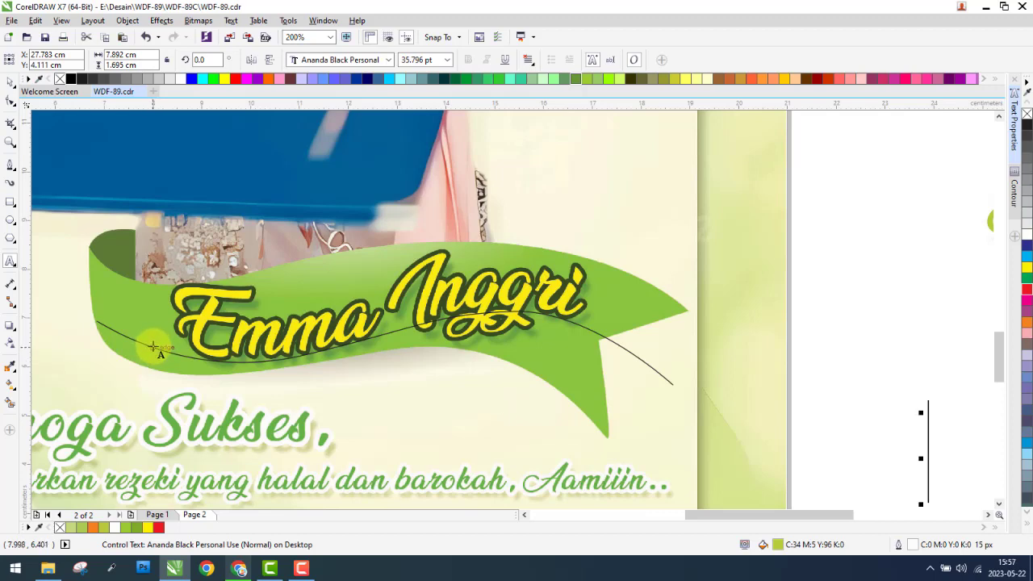
{"action": "left_click", "coordinate": [153, 347]}
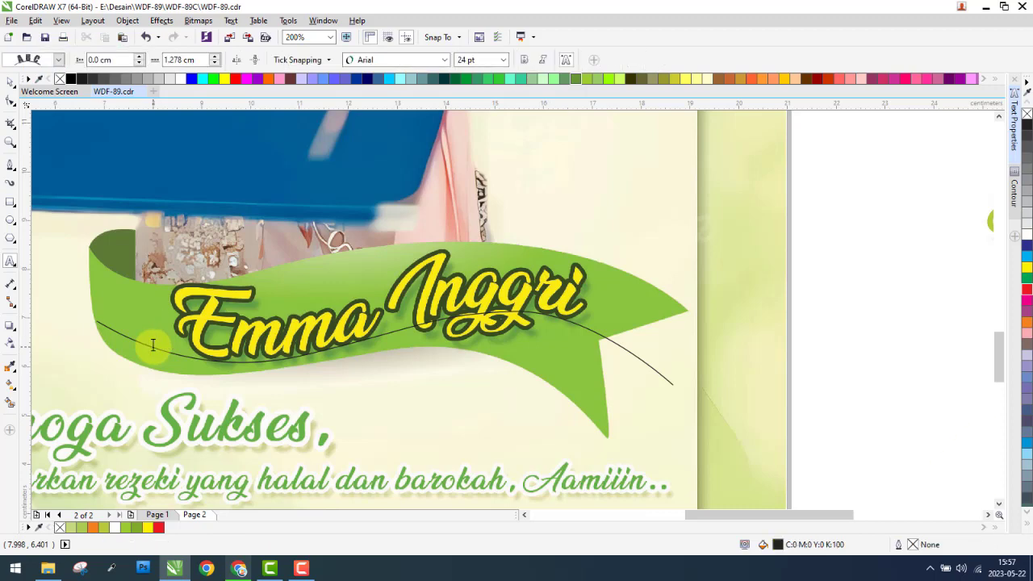
{"action": "key", "text": "ctrl+v"}
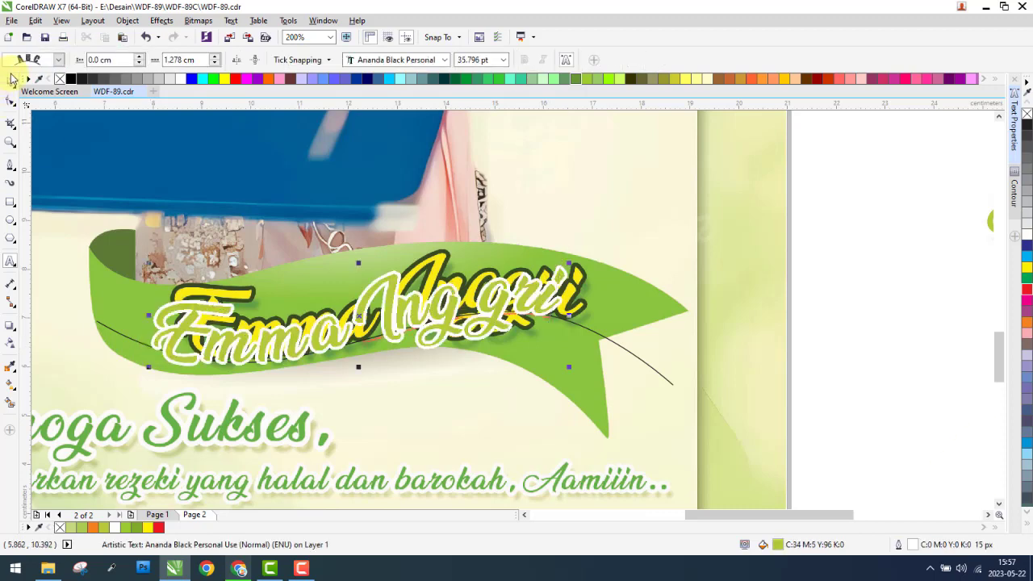
{"action": "left_click", "coordinate": [9, 80]}
{"action": "left_click", "coordinate": [239, 326]}
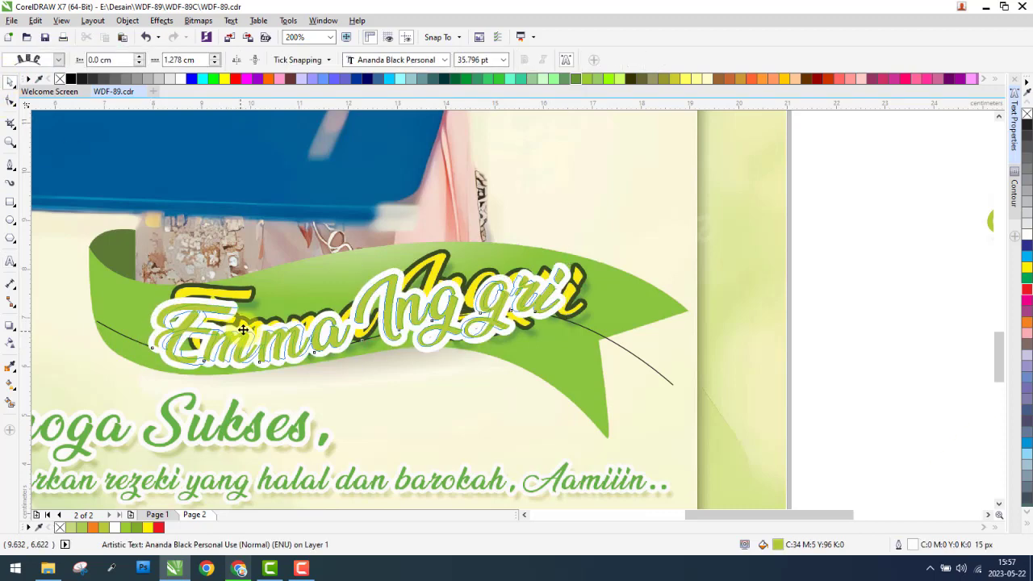
{"action": "left_click_drag", "start_coordinate": [239, 326], "coordinate": [247, 324]}
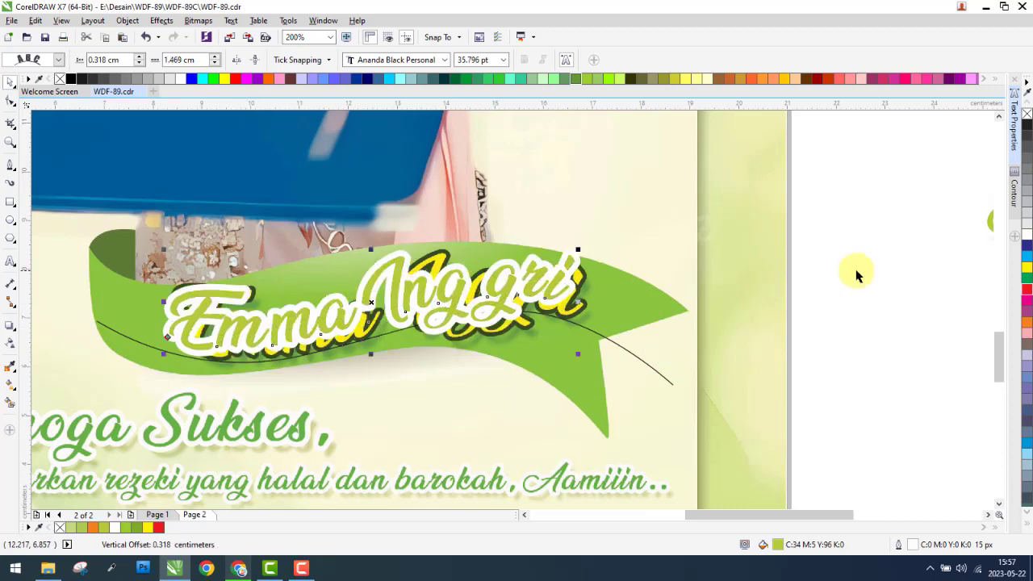
{"action": "right_click", "coordinate": [1026, 113]}
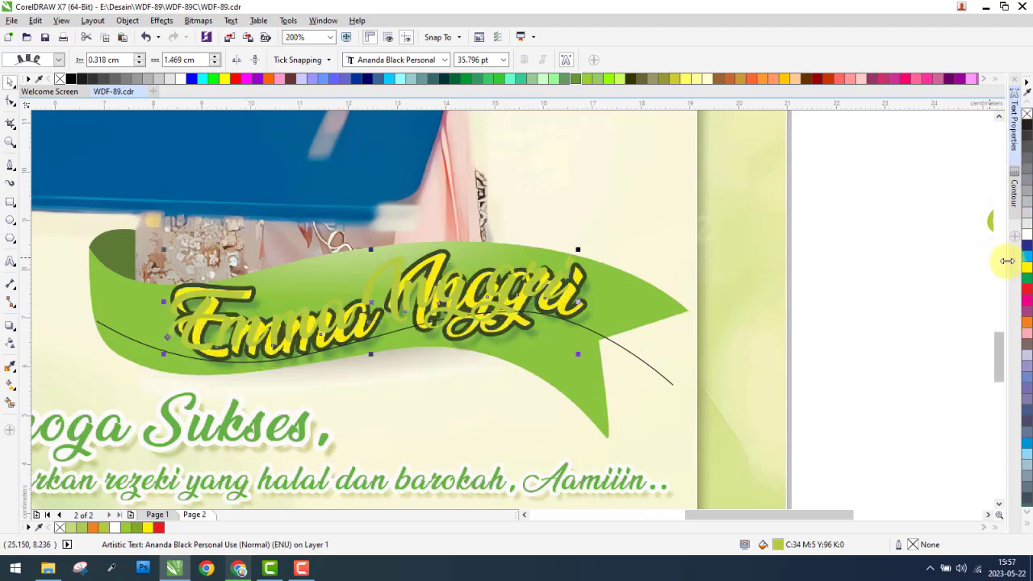
{"action": "left_click", "coordinate": [1026, 297]}
Enlarge the curved name to 38.296 pt and slide it over the yellow name.
{"action": "scroll", "coordinate": [203, 335], "scroll_direction": "up", "scroll_amount": 1}
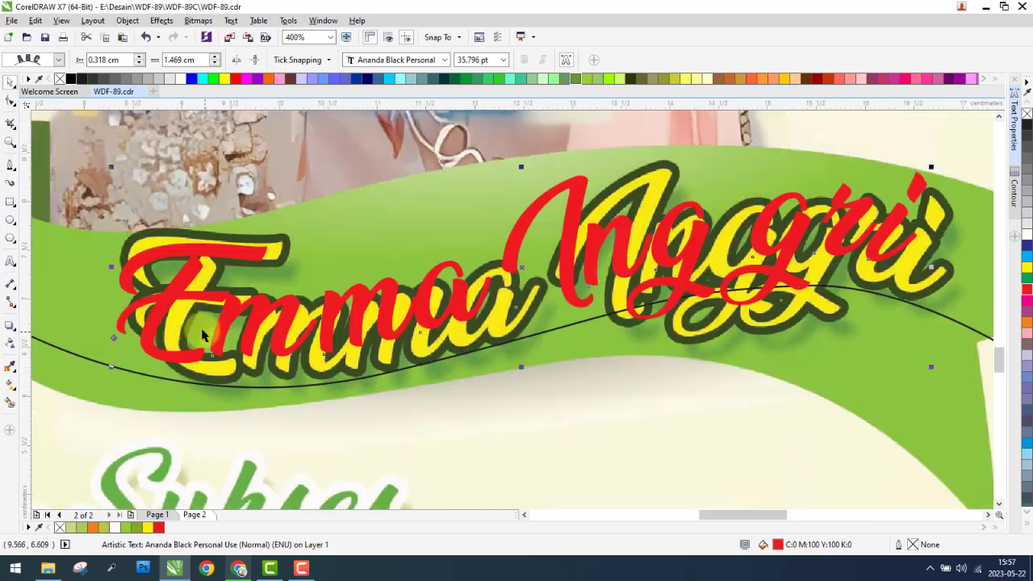
{"action": "mouse_move", "coordinate": [203, 335]}
{"action": "left_mouse_down"}
{"action": "mouse_move", "coordinate": [203, 311]}
{"action": "mouse_move", "coordinate": [206, 321]}
{"action": "left_mouse_up"}
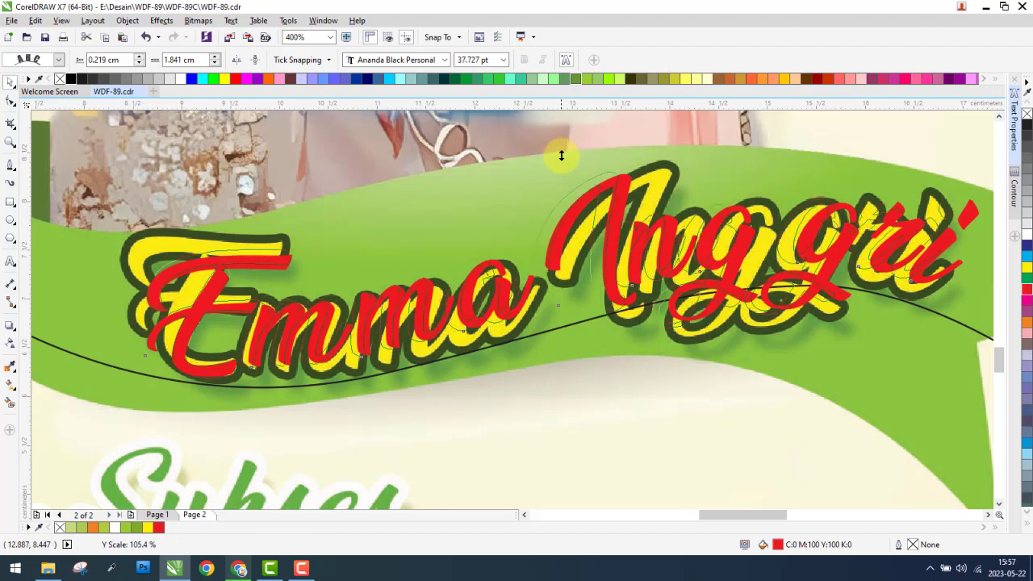
{"action": "left_click_drag", "start_coordinate": [562, 164], "coordinate": [560, 154]}
{"action": "mouse_move", "coordinate": [141, 272]}
{"action": "left_mouse_down"}
{"action": "mouse_move", "coordinate": [178, 255]}
{"action": "mouse_move", "coordinate": [170, 237]}
{"action": "left_mouse_up"}
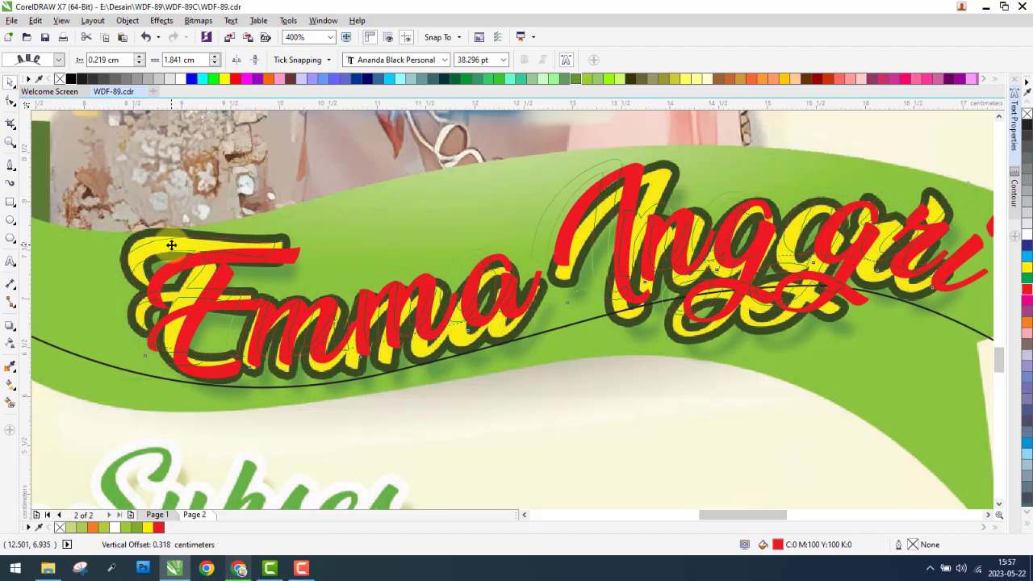
{"action": "scroll", "coordinate": [171, 237], "scroll_direction": "down", "scroll_amount": 4}
{"action": "scroll", "coordinate": [279, 267], "scroll_direction": "up", "scroll_amount": 2}
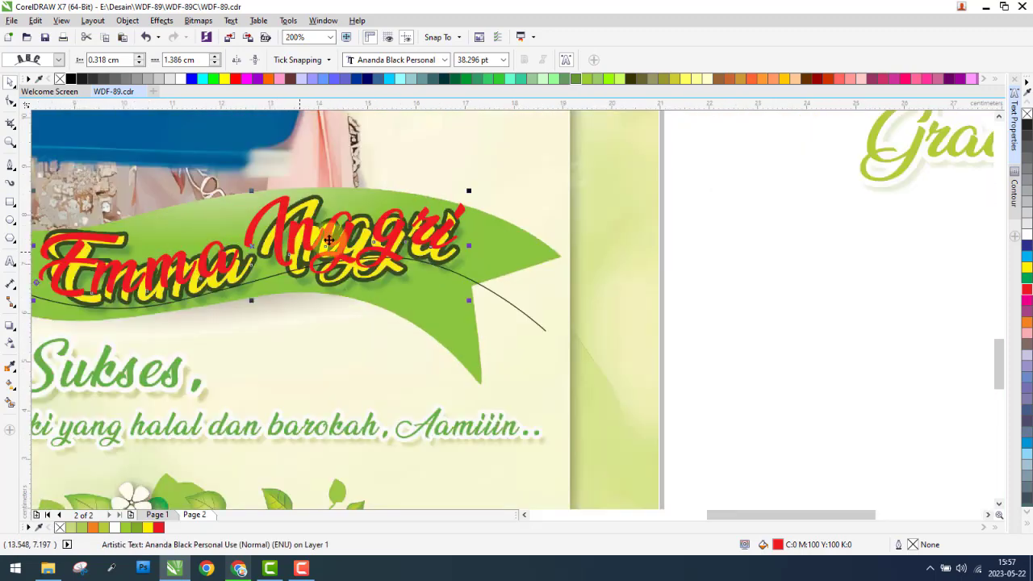
Reshape the guide curve's nodes and handles so the red name dips with the ribbon.
{"action": "left_click", "coordinate": [508, 307]}
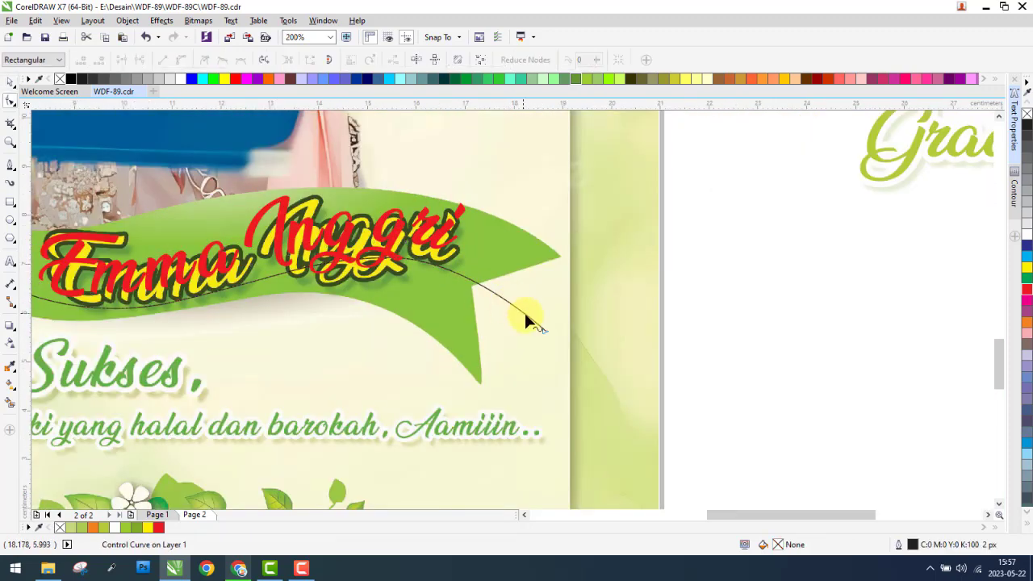
{"action": "key", "text": "F10"}
{"action": "left_click_drag", "start_coordinate": [544, 330], "coordinate": [565, 375]}
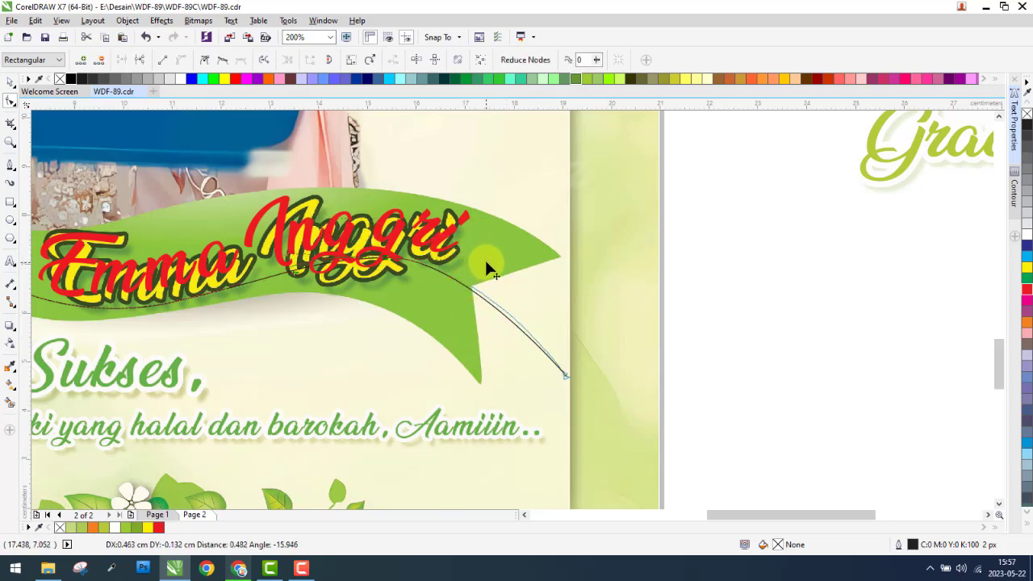
{"action": "left_click_drag", "start_coordinate": [484, 260], "coordinate": [383, 266]}
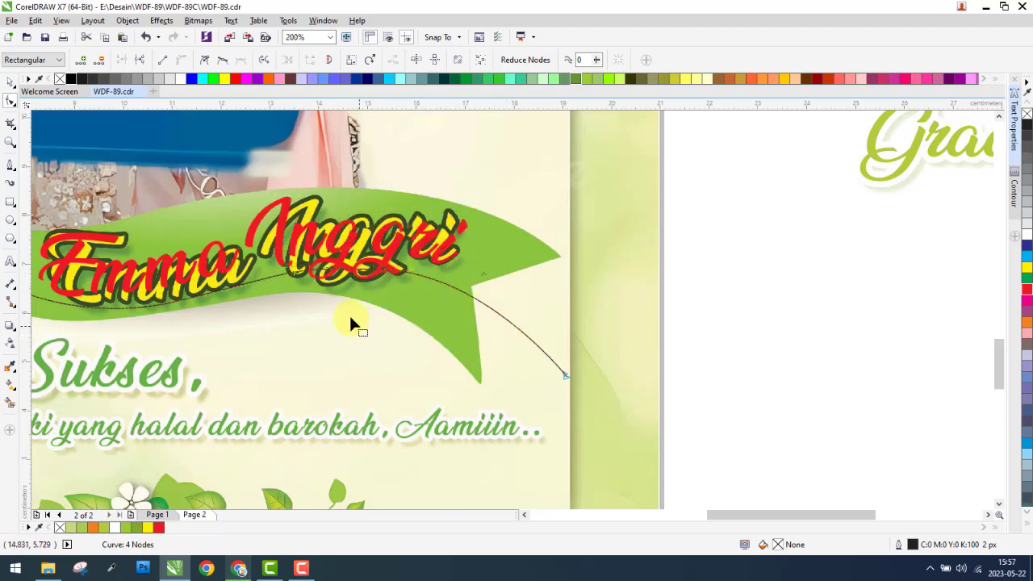
{"action": "scroll", "coordinate": [355, 302], "scroll_direction": "down", "scroll_amount": 1}
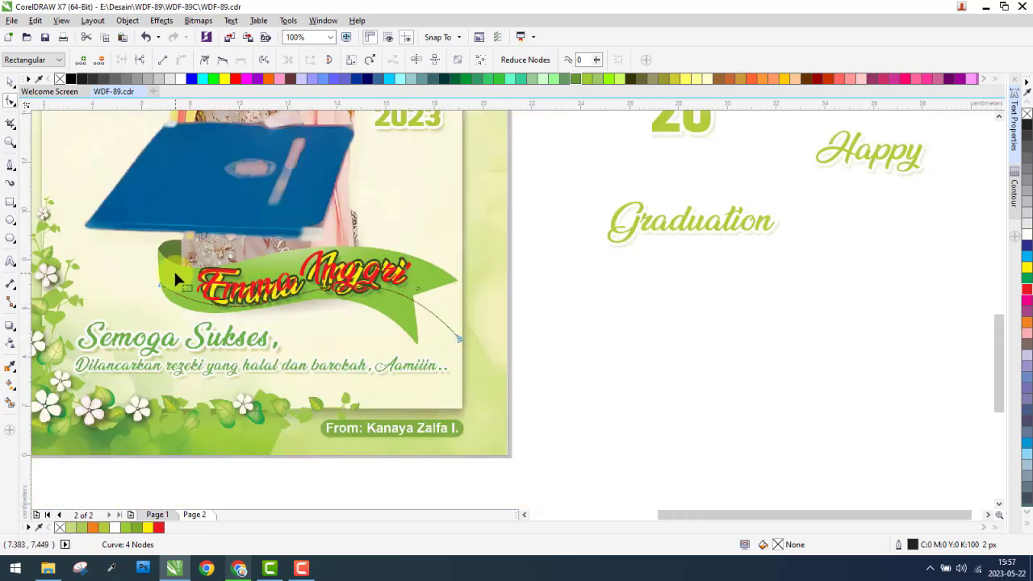
{"action": "scroll", "coordinate": [135, 275], "scroll_direction": "up", "scroll_amount": 1}
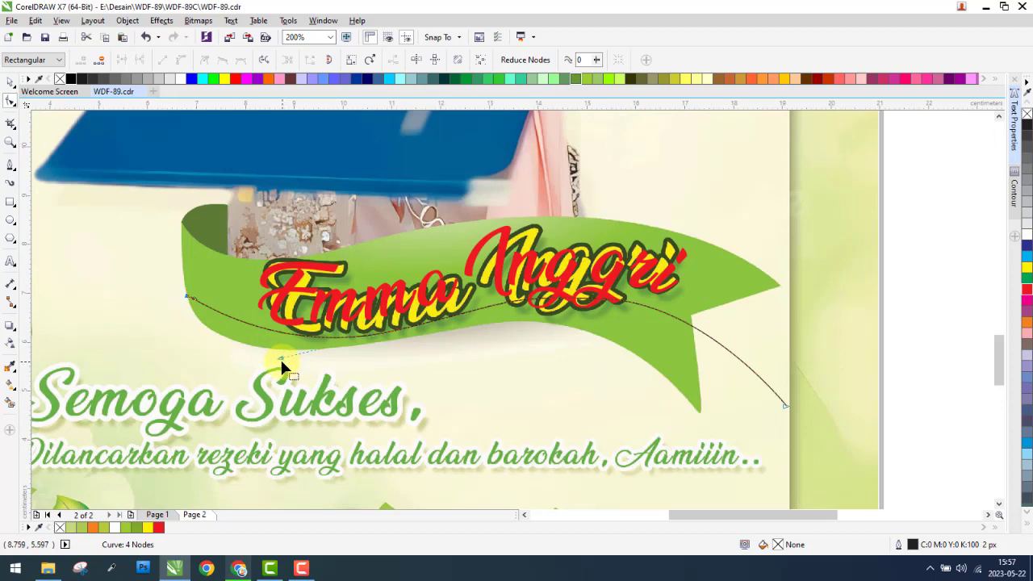
{"action": "left_click_drag", "start_coordinate": [282, 363], "coordinate": [319, 370]}
{"action": "left_click_drag", "start_coordinate": [403, 331], "coordinate": [418, 334]}
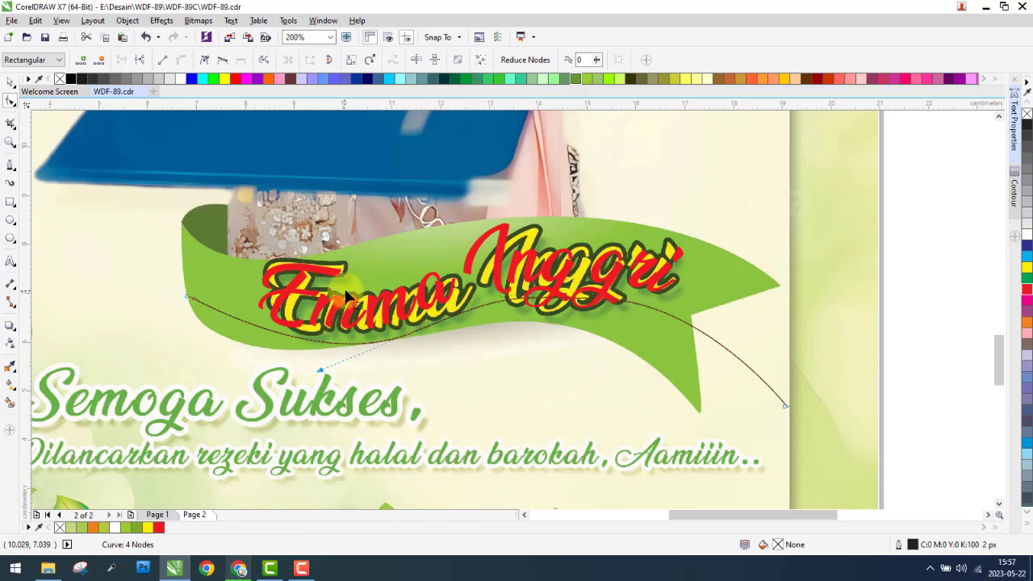
{"action": "scroll", "coordinate": [399, 339], "scroll_direction": "up", "scroll_amount": 1}
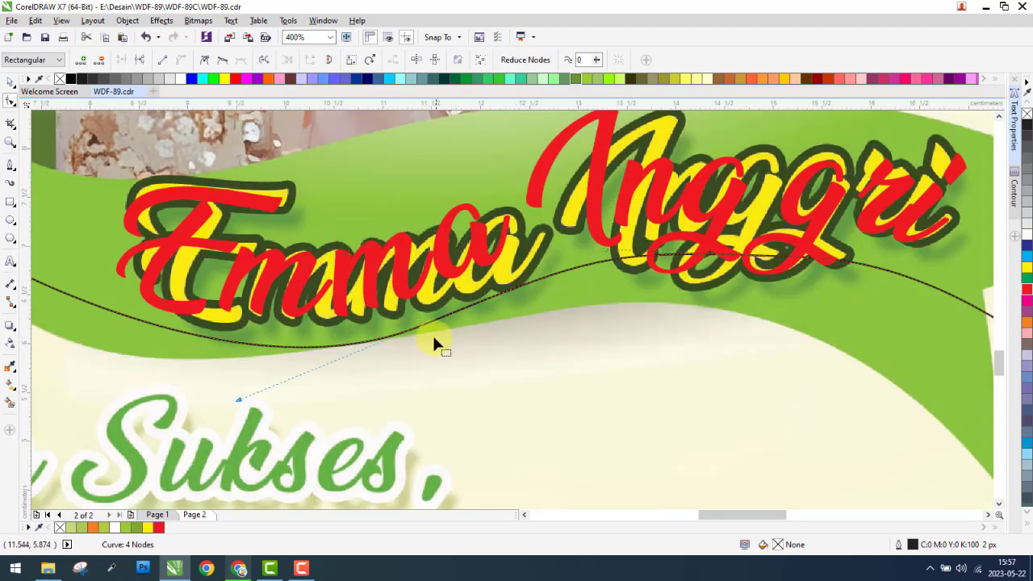
{"action": "left_click_drag", "start_coordinate": [421, 325], "coordinate": [476, 329]}
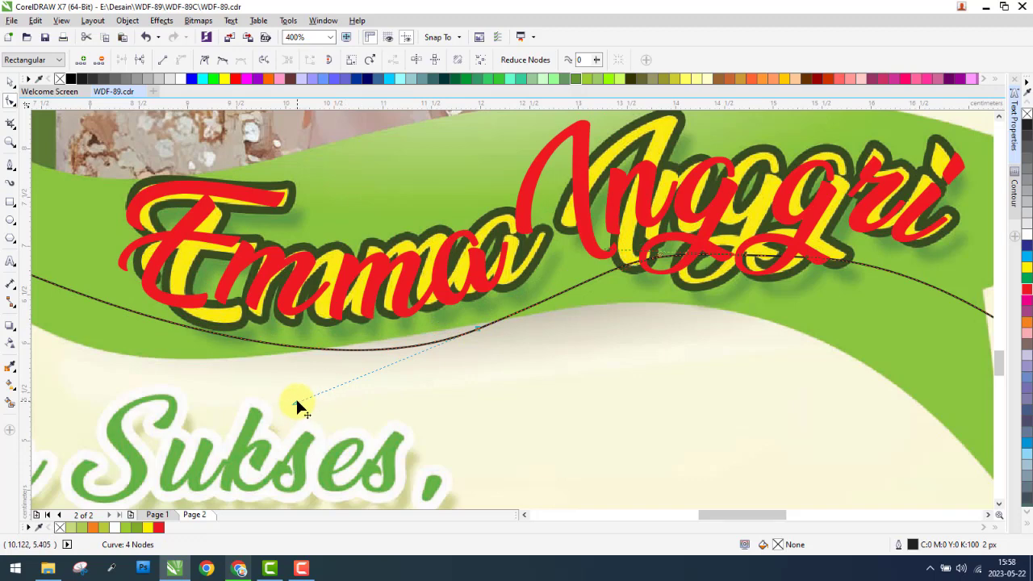
{"action": "left_click_drag", "start_coordinate": [296, 401], "coordinate": [219, 428]}
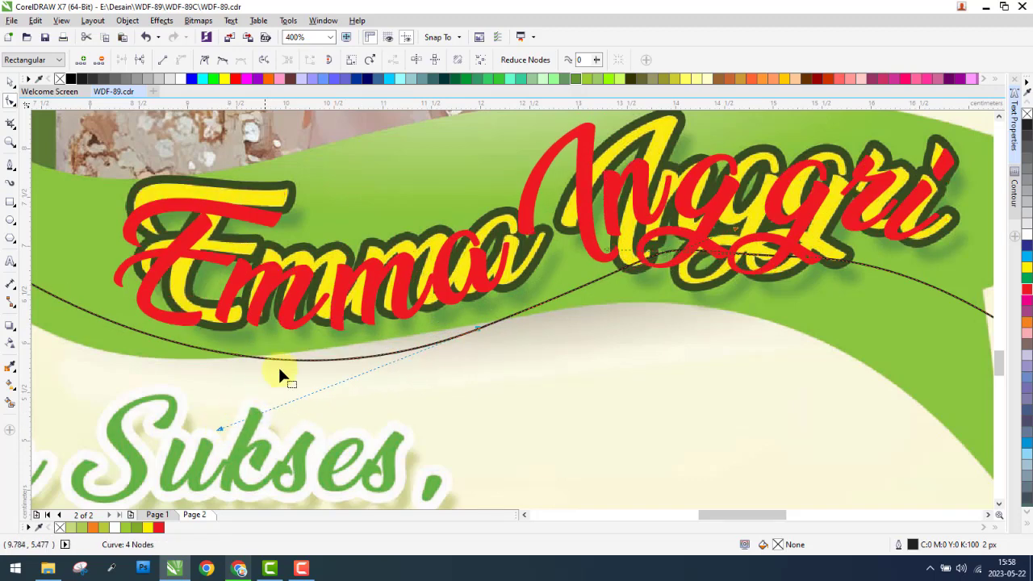
{"action": "scroll", "coordinate": [471, 302], "scroll_direction": "down", "scroll_amount": 1}
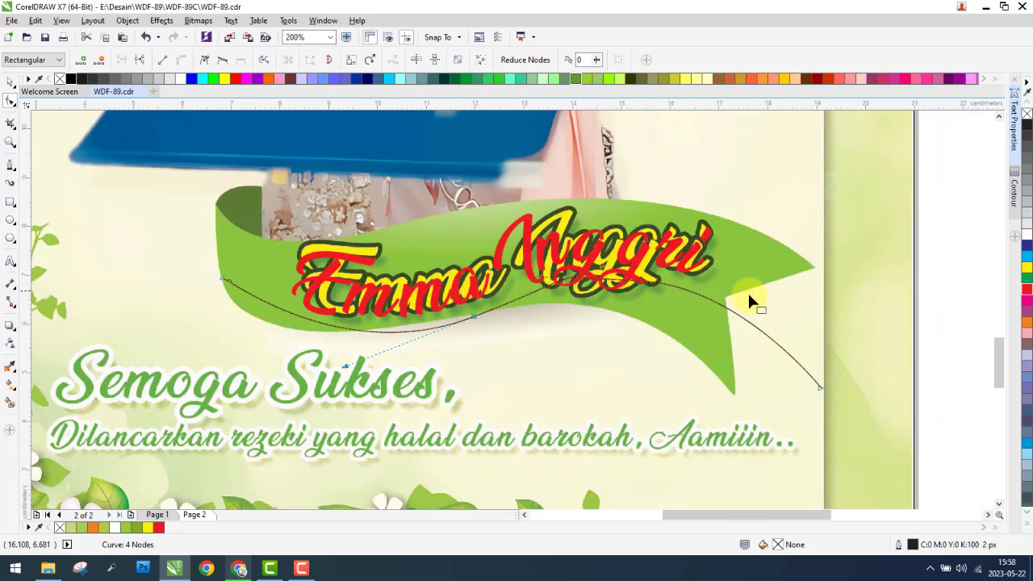
Slide 'Anggri' right along the path and raise the curve beneath it.
{"action": "left_click", "coordinate": [9, 81]}
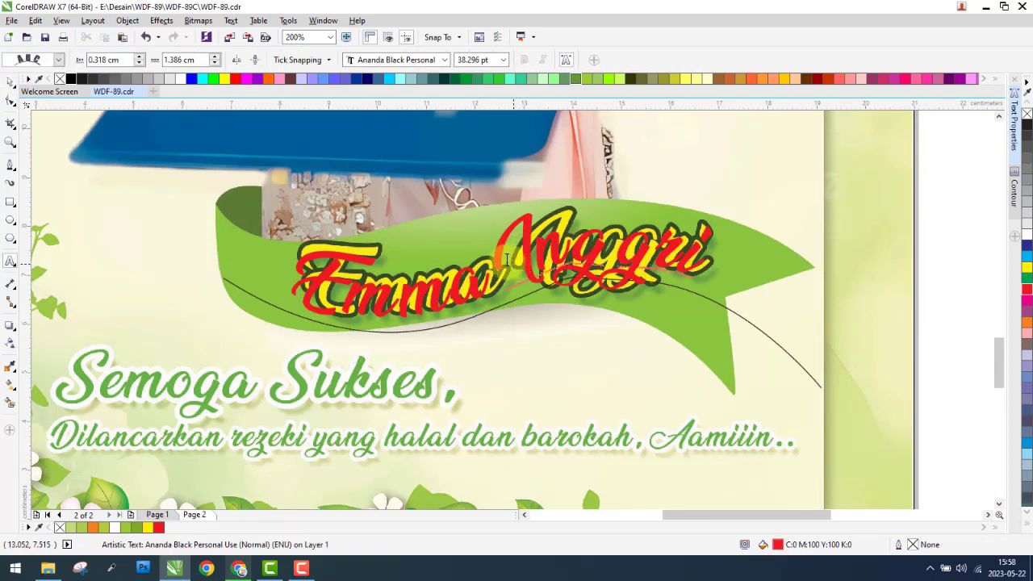
{"action": "left_click_drag", "start_coordinate": [526, 253], "coordinate": [534, 252]}
{"action": "left_click", "coordinate": [9, 98]}
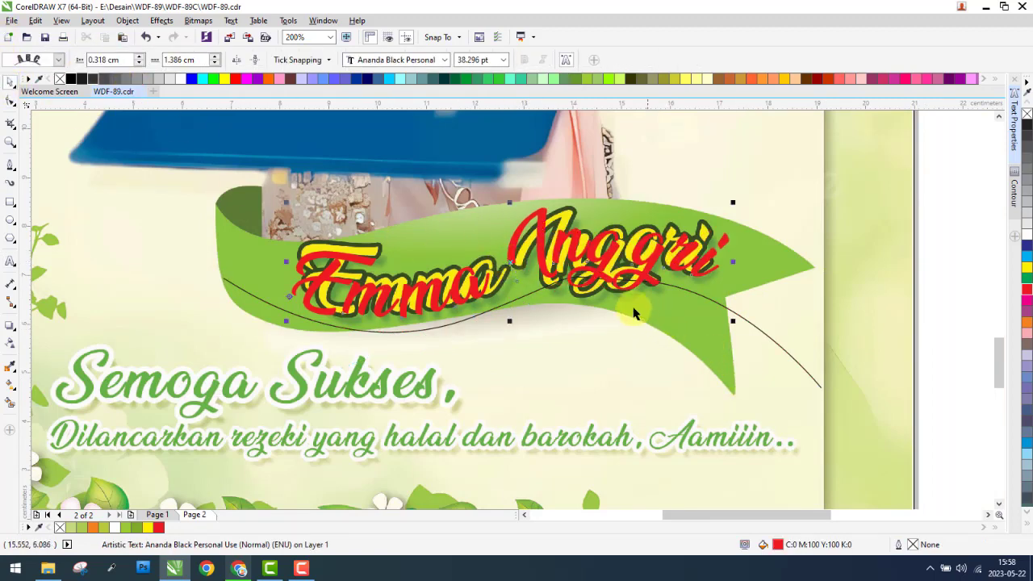
{"action": "left_click", "coordinate": [815, 386]}
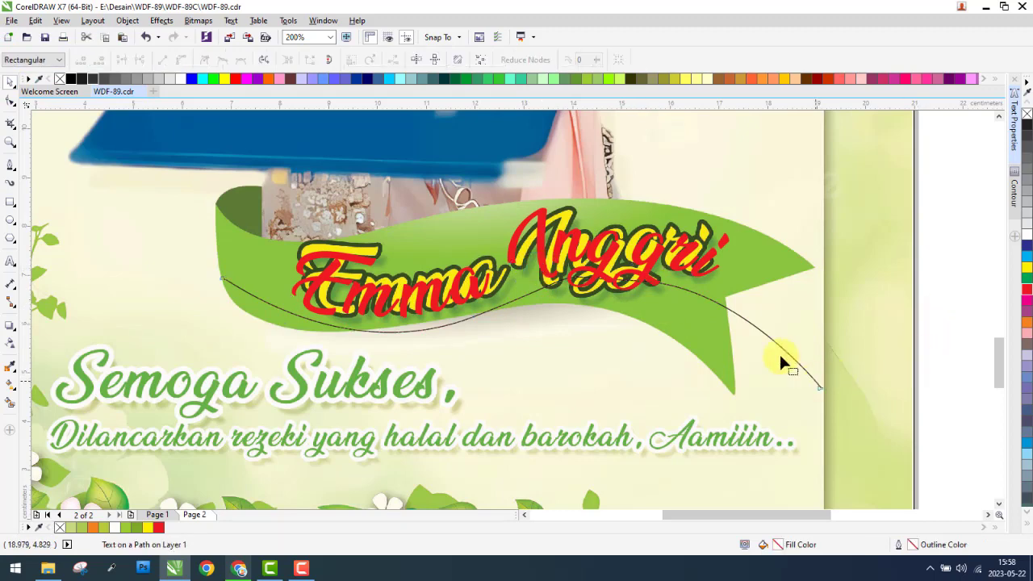
{"action": "scroll", "coordinate": [654, 275], "scroll_direction": "up", "scroll_amount": 1}
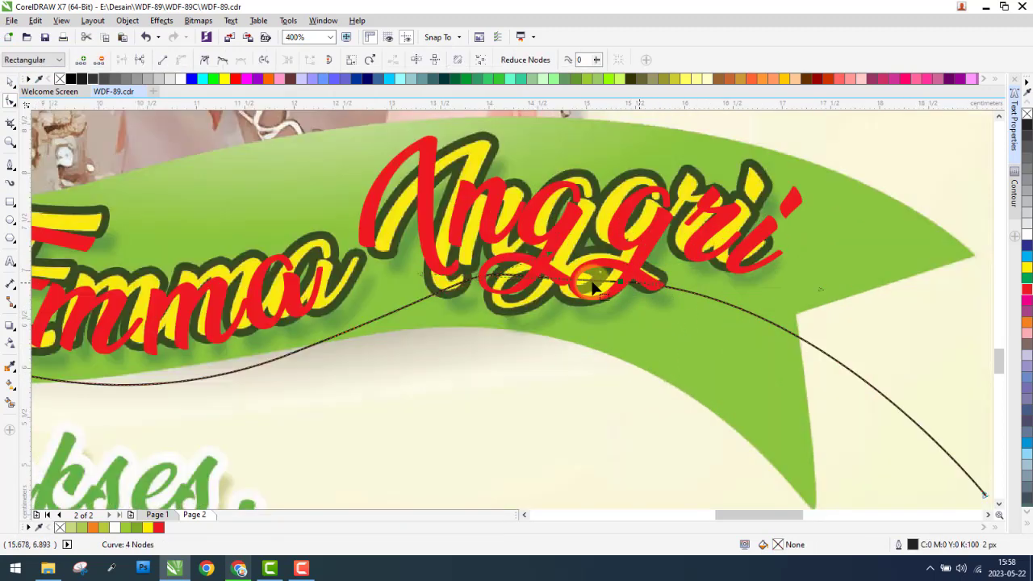
{"action": "mouse_move", "coordinate": [544, 268]}
{"action": "left_mouse_down"}
{"action": "mouse_move", "coordinate": [554, 256]}
{"action": "mouse_move", "coordinate": [413, 299]}
{"action": "left_mouse_up"}
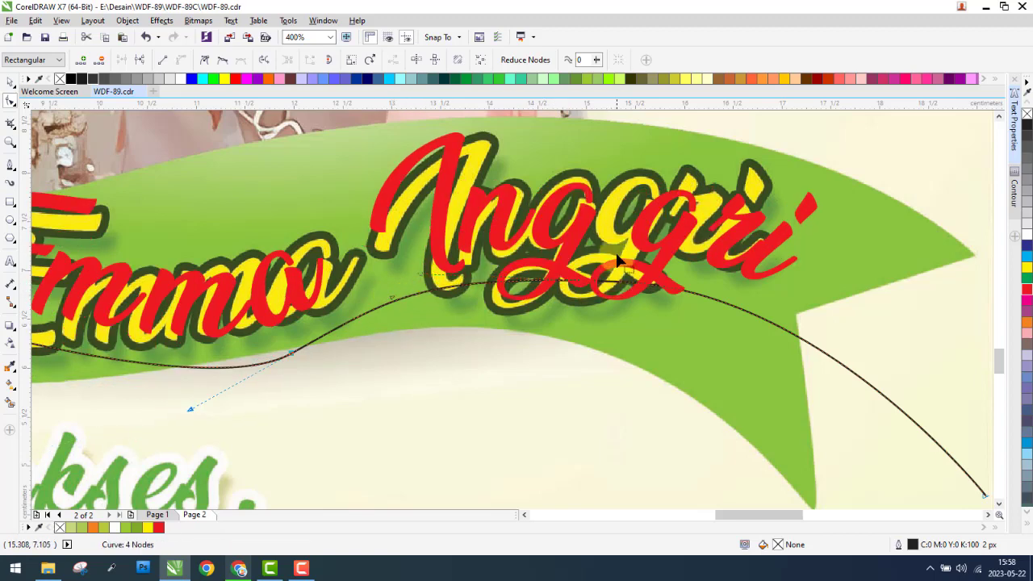
{"action": "left_click_drag", "start_coordinate": [624, 283], "coordinate": [677, 274]}
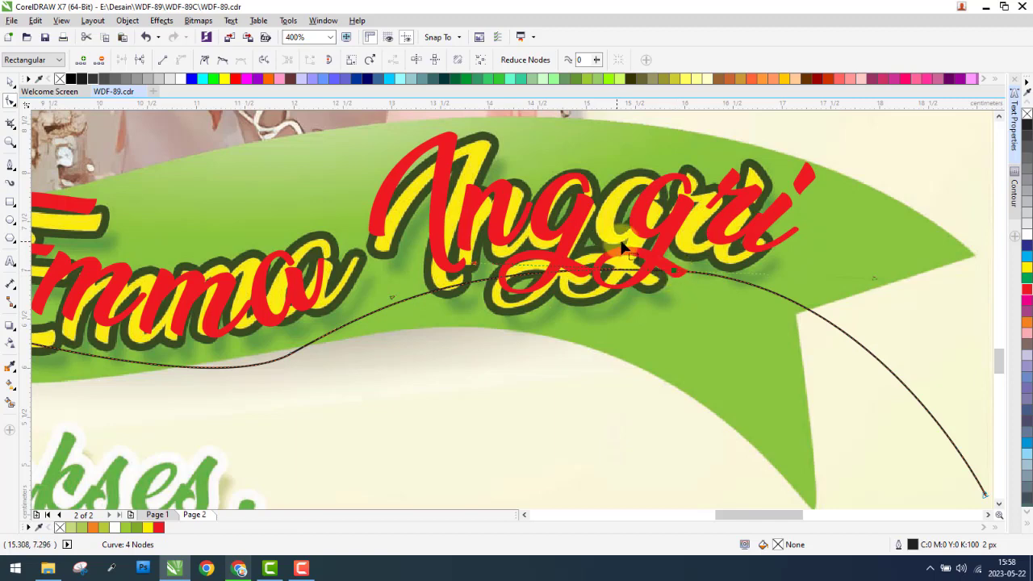
{"action": "scroll", "coordinate": [642, 235], "scroll_direction": "down", "scroll_amount": 1}
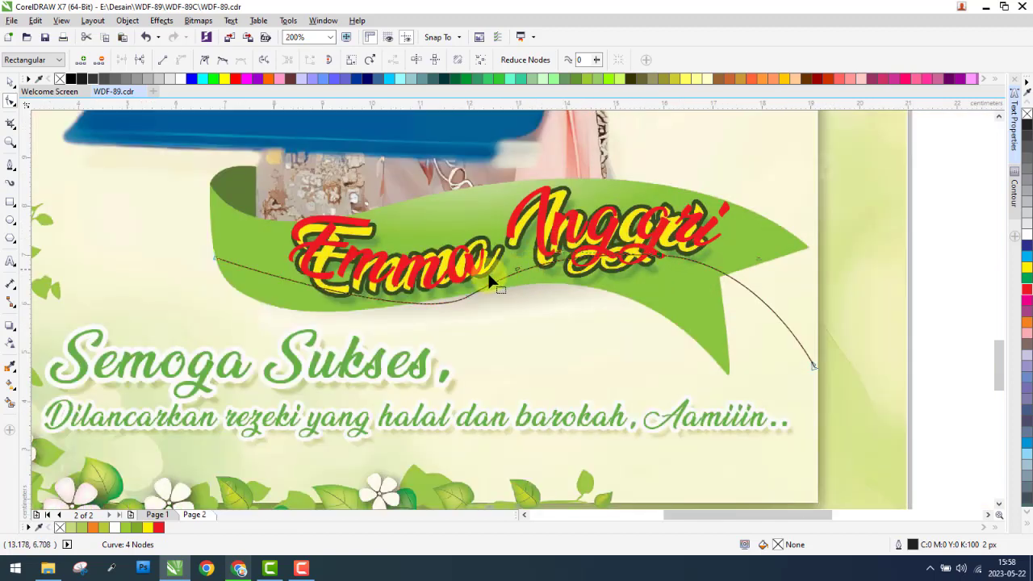
Move the path's start node and middle bends until the red name overlays the yellow lettering.
{"action": "left_click_drag", "start_coordinate": [211, 254], "coordinate": [162, 236]}
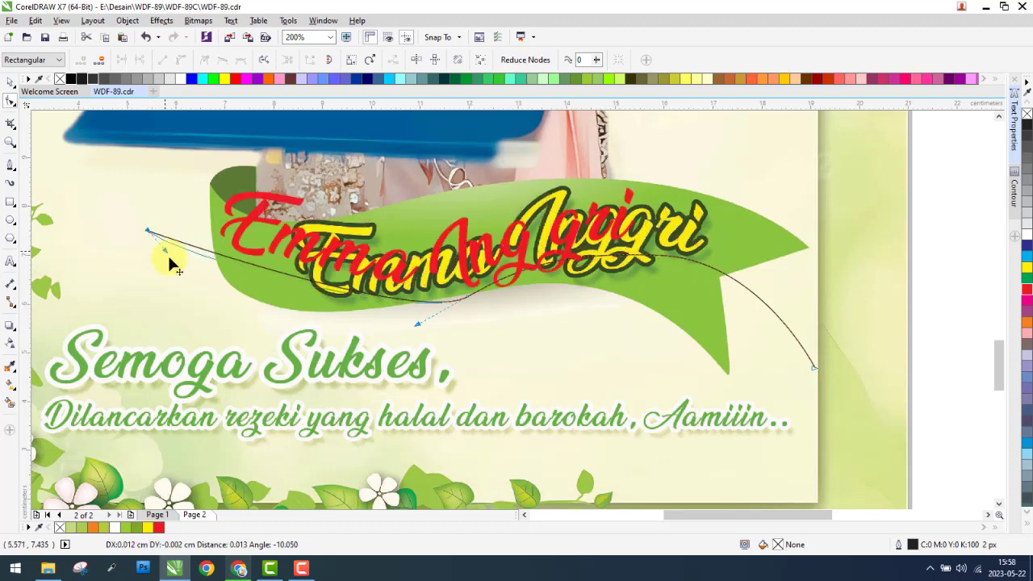
{"action": "left_click_drag", "start_coordinate": [155, 234], "coordinate": [263, 299]}
{"action": "left_click_drag", "start_coordinate": [453, 285], "coordinate": [541, 339]}
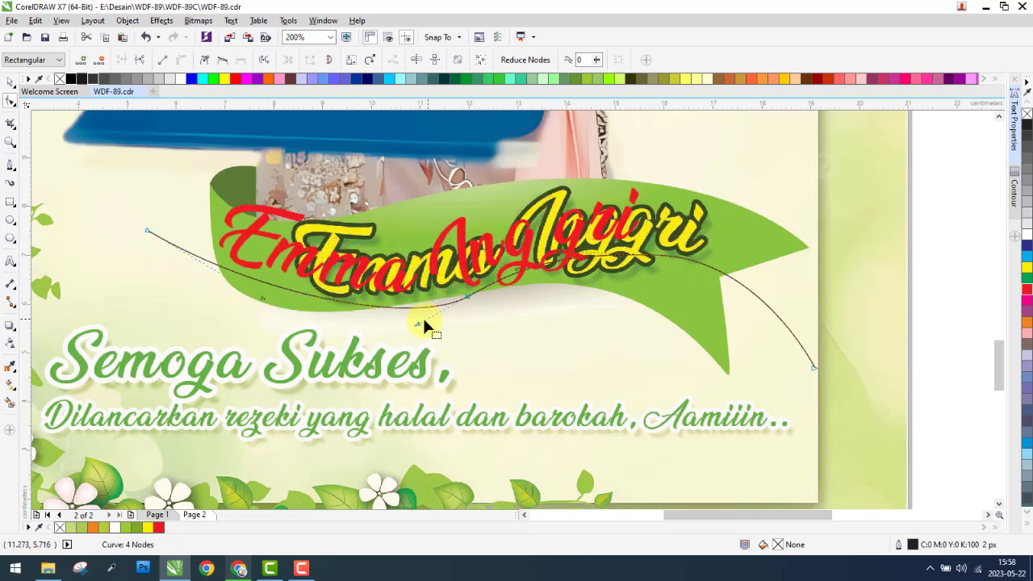
{"action": "left_click_drag", "start_coordinate": [401, 319], "coordinate": [388, 313]}
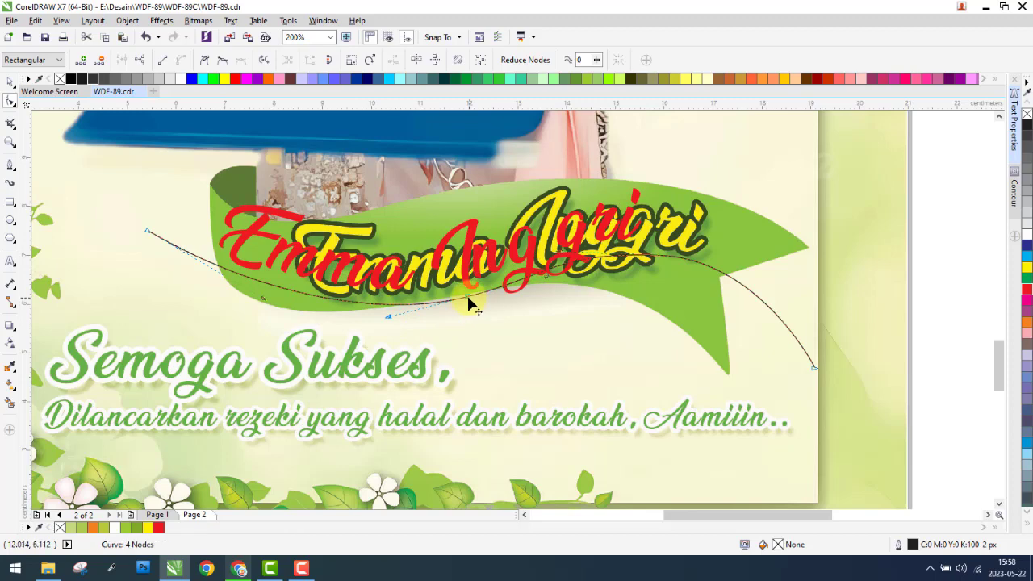
{"action": "left_click_drag", "start_coordinate": [477, 301], "coordinate": [475, 296]}
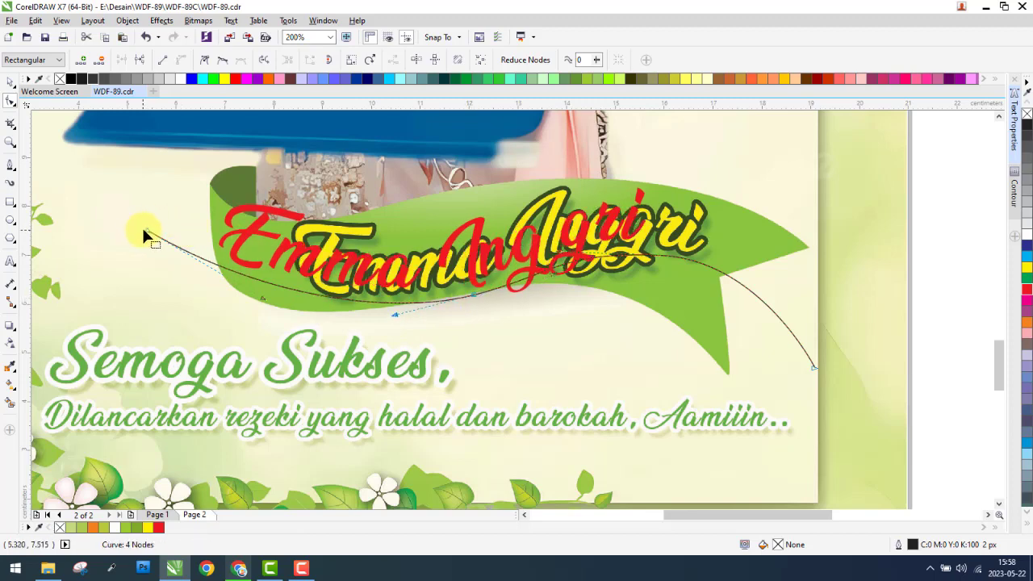
{"action": "left_click_drag", "start_coordinate": [144, 231], "coordinate": [192, 249]}
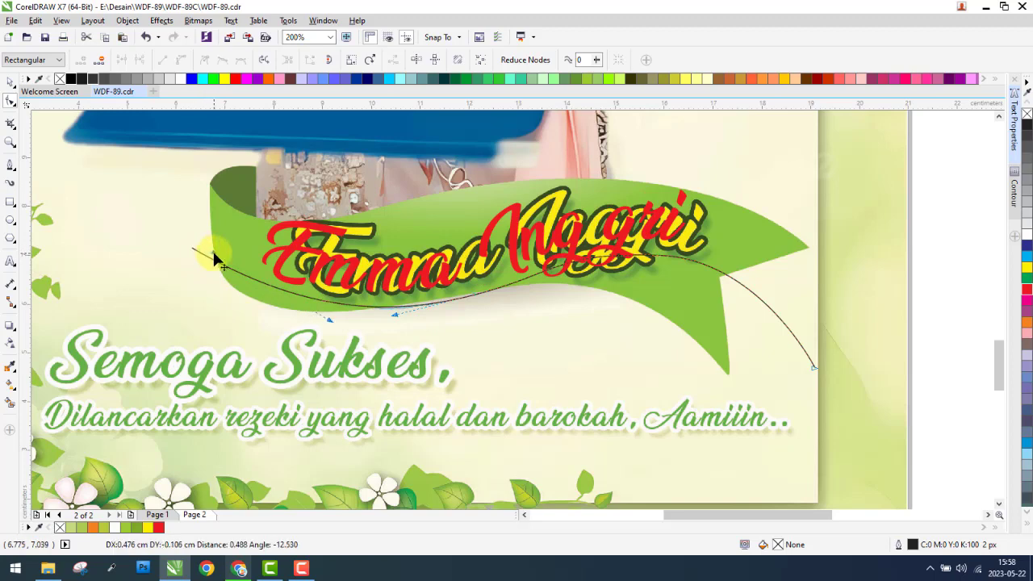
{"action": "mouse_move", "coordinate": [189, 244]}
{"action": "left_mouse_down"}
{"action": "mouse_move", "coordinate": [256, 272]}
{"action": "mouse_move", "coordinate": [224, 267]}
{"action": "left_mouse_up"}
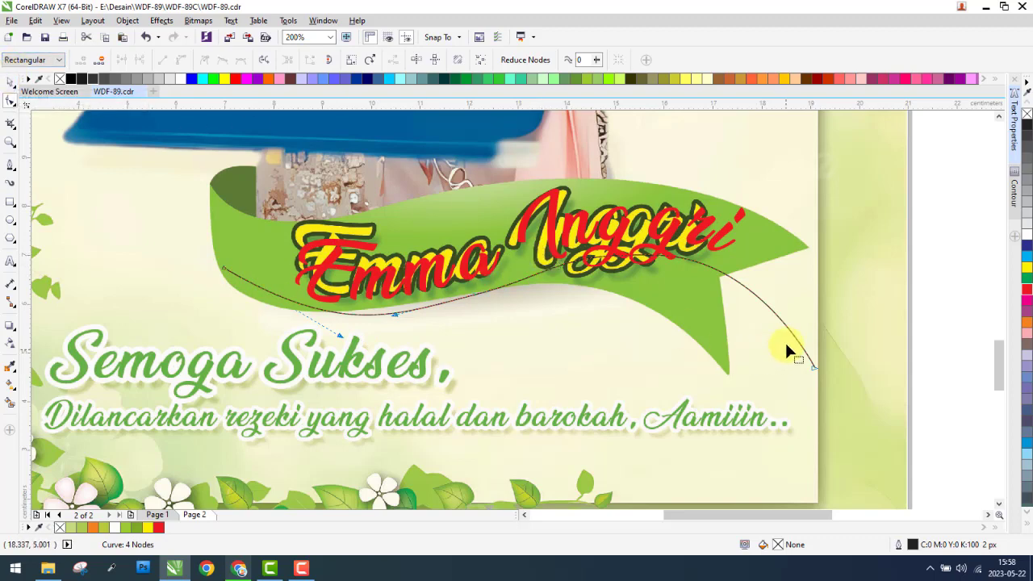
Bend the tail of the text path and reshape the segment under Anggri.
{"action": "left_click_drag", "start_coordinate": [815, 370], "coordinate": [850, 480]}
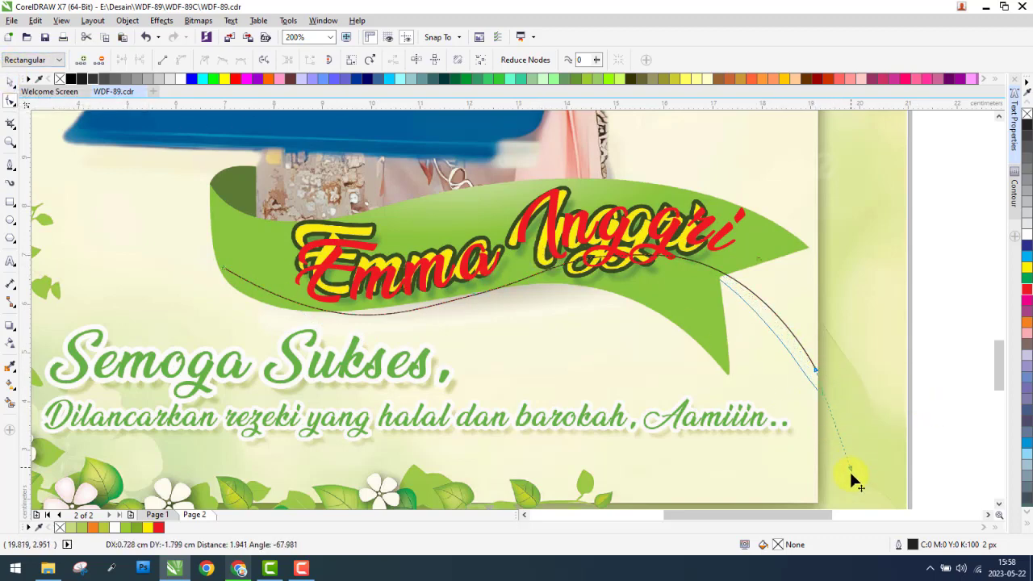
{"action": "left_click", "coordinate": [760, 266]}
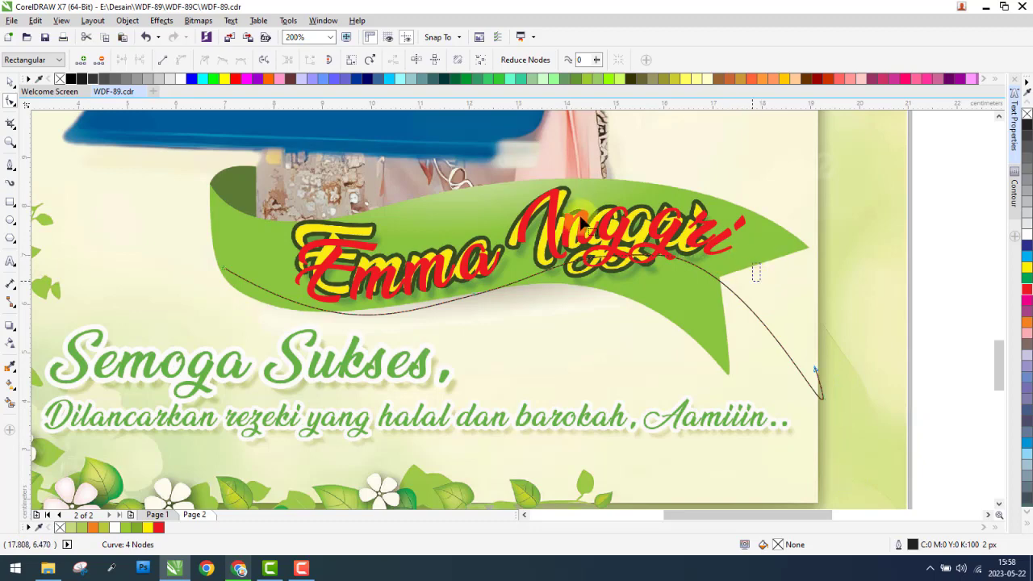
{"action": "left_click_drag", "start_coordinate": [694, 263], "coordinate": [638, 257]}
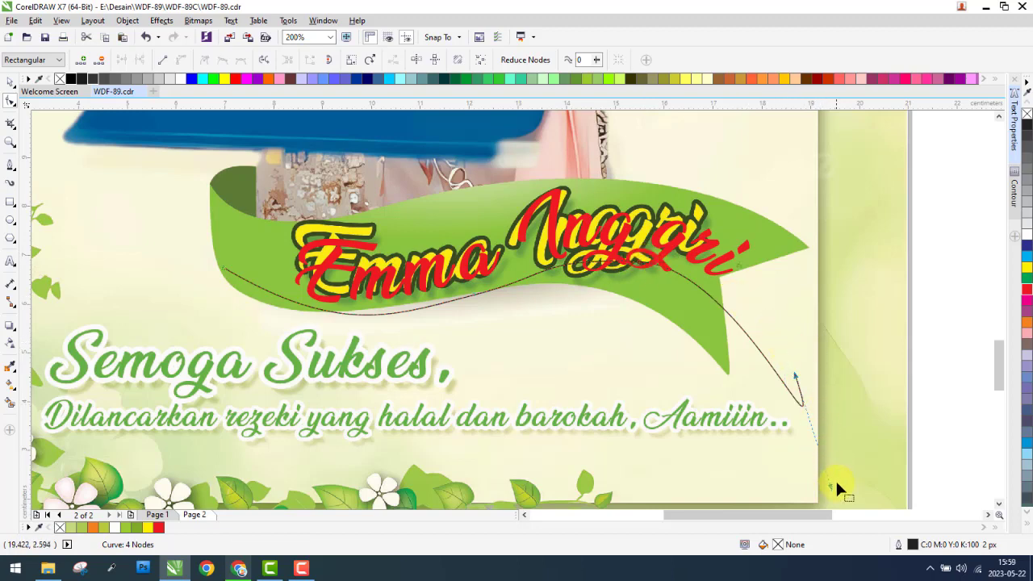
{"action": "mouse_move", "coordinate": [830, 481]}
{"action": "left_mouse_down"}
{"action": "mouse_move", "coordinate": [794, 305]}
{"action": "mouse_move", "coordinate": [714, 277]}
{"action": "left_mouse_up"}
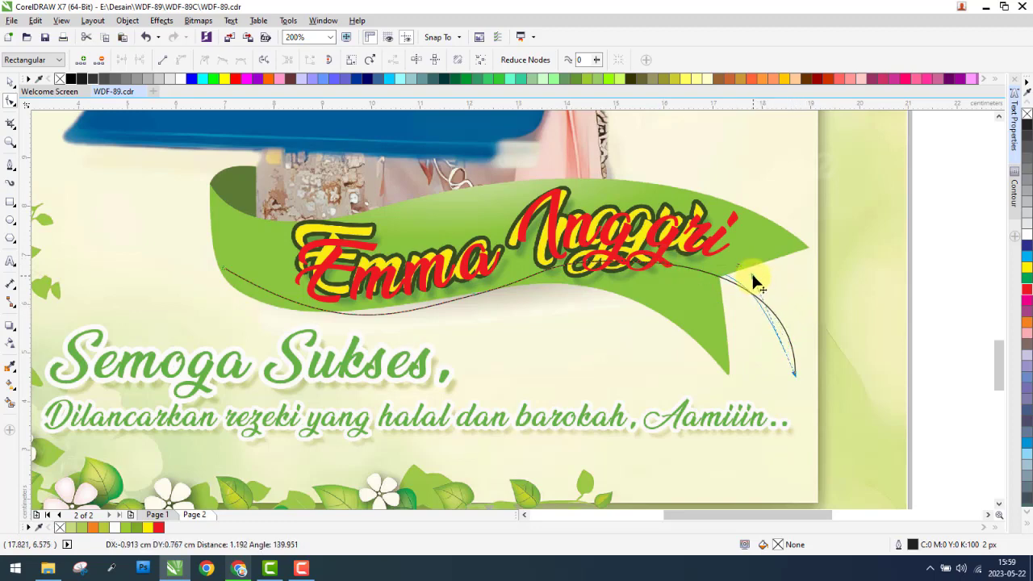
{"action": "left_click", "coordinate": [647, 270]}
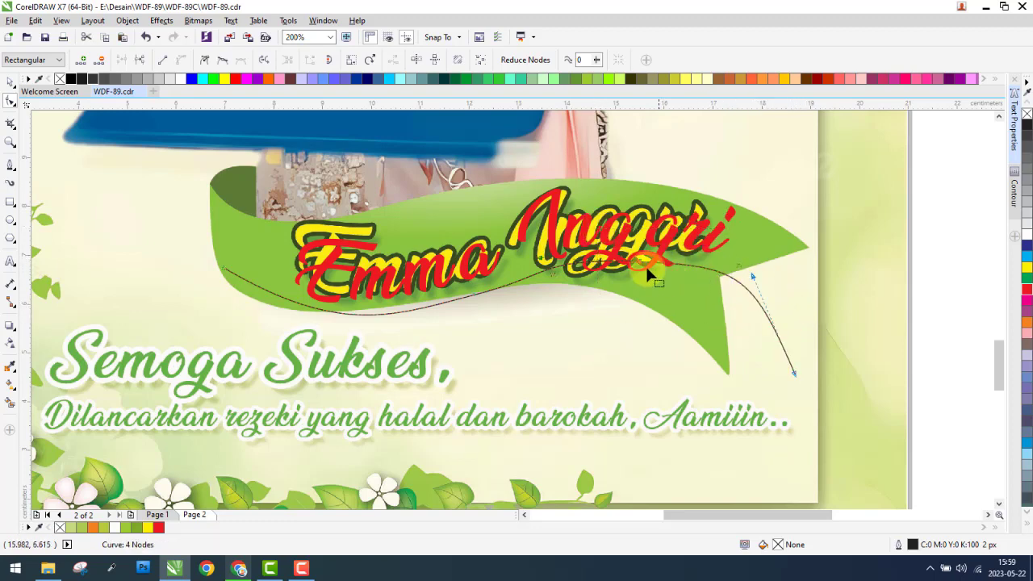
{"action": "left_click_drag", "start_coordinate": [641, 263], "coordinate": [624, 258]}
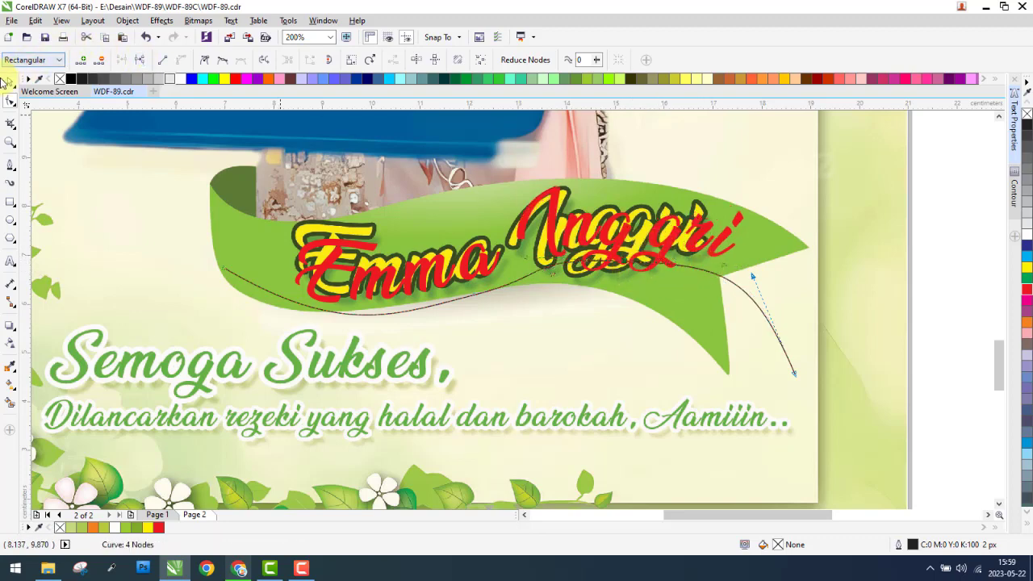
Narrow the text path to 94.8% width, undo a stray background move, and raise the start node.
{"action": "left_click", "coordinate": [10, 81]}
{"action": "left_click_drag", "start_coordinate": [800, 317], "coordinate": [769, 316]}
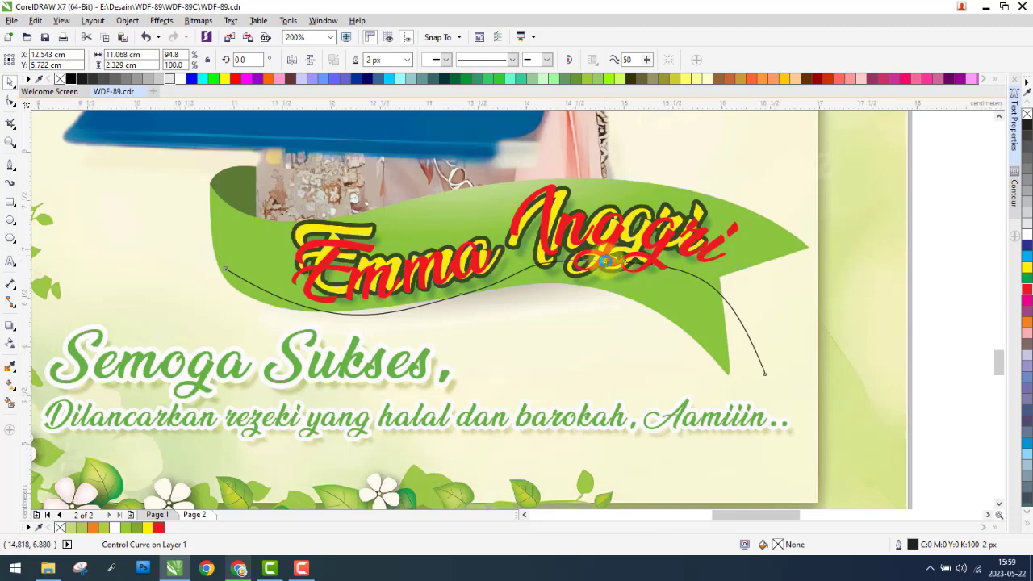
{"action": "scroll", "coordinate": [605, 262], "scroll_direction": "up", "scroll_amount": 1}
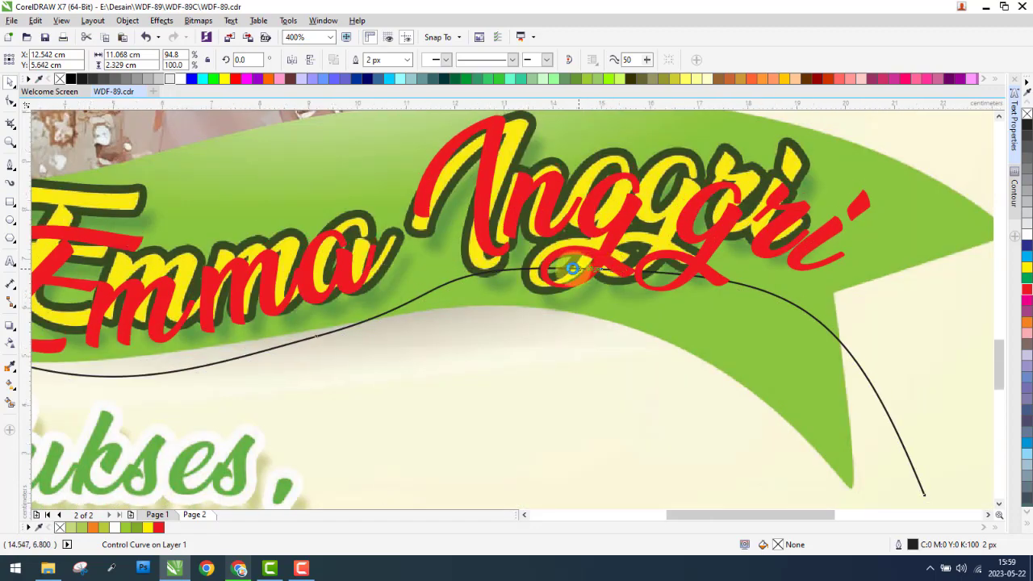
{"action": "scroll", "coordinate": [509, 262], "scroll_direction": "down", "scroll_amount": 1}
{"action": "left_click_drag", "start_coordinate": [189, 267], "coordinate": [222, 286]}
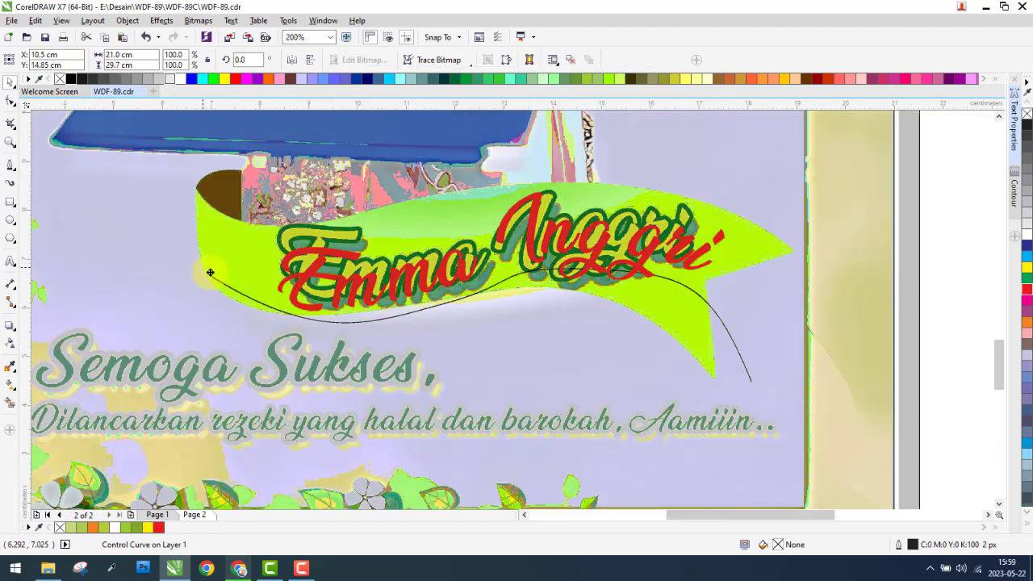
{"action": "key", "text": "ctrl+z"}
{"action": "key", "text": "F10"}
{"action": "left_click", "coordinate": [220, 286]}
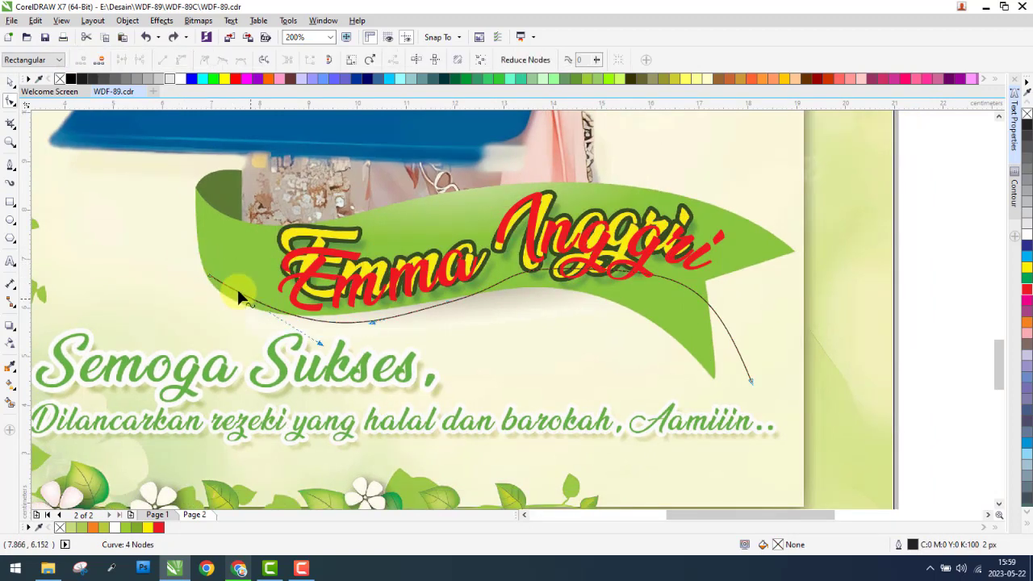
{"action": "scroll", "coordinate": [211, 279], "scroll_direction": "up", "scroll_amount": 1}
{"action": "left_click_drag", "start_coordinate": [206, 281], "coordinate": [201, 243]}
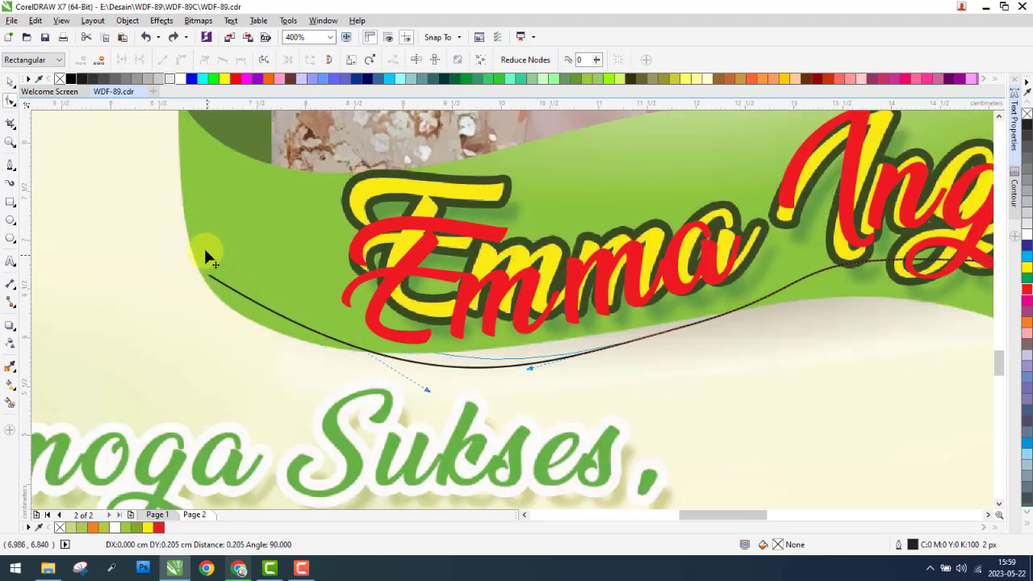
{"action": "scroll", "coordinate": [240, 280], "scroll_direction": "down", "scroll_amount": 1}
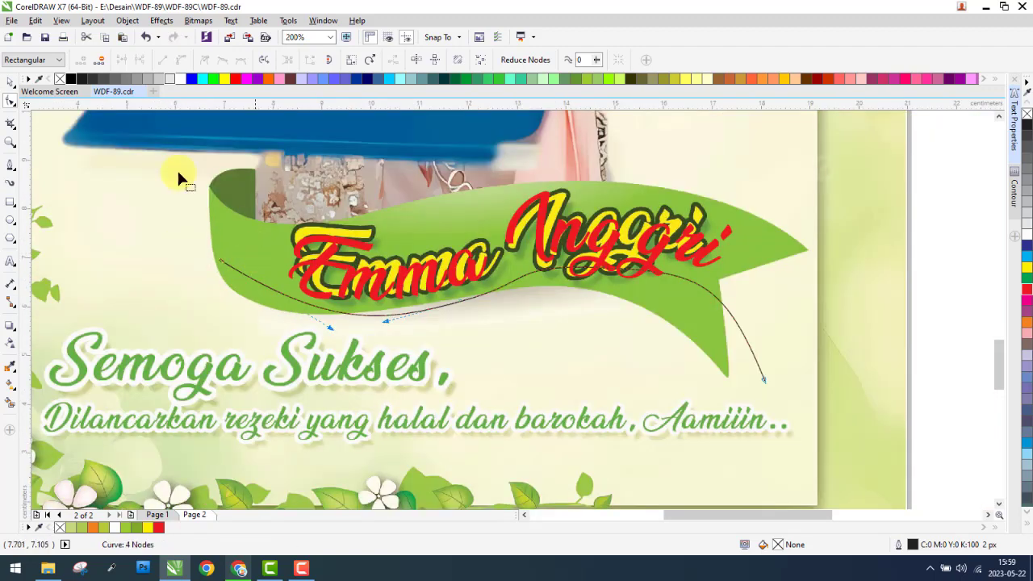
{"action": "left_click", "coordinate": [10, 81]}
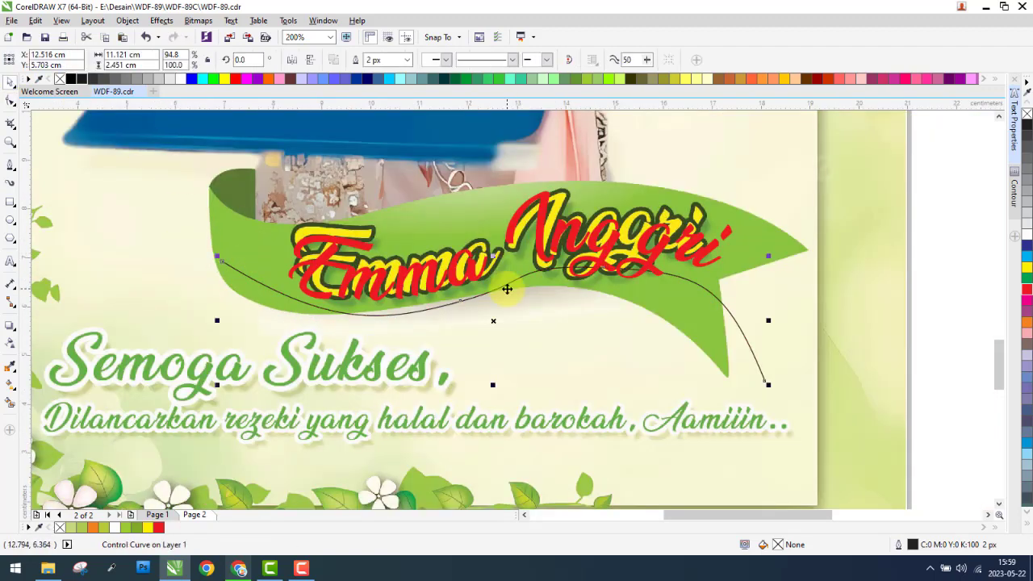
Copy the Graduation heading's outline pen, outline colour and fill onto the curved name text.
{"action": "left_click", "coordinate": [471, 269]}
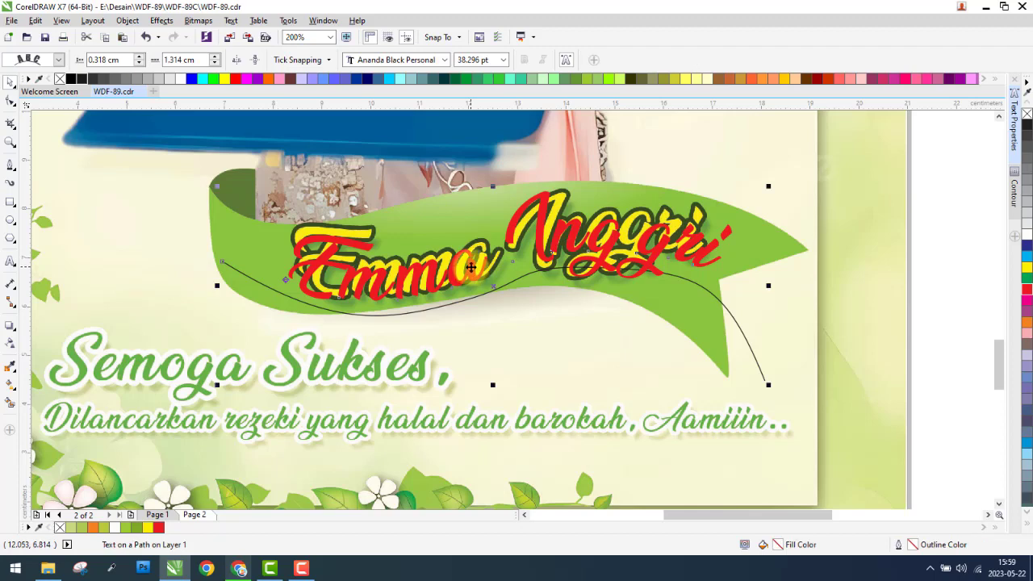
{"action": "left_click", "coordinate": [471, 268]}
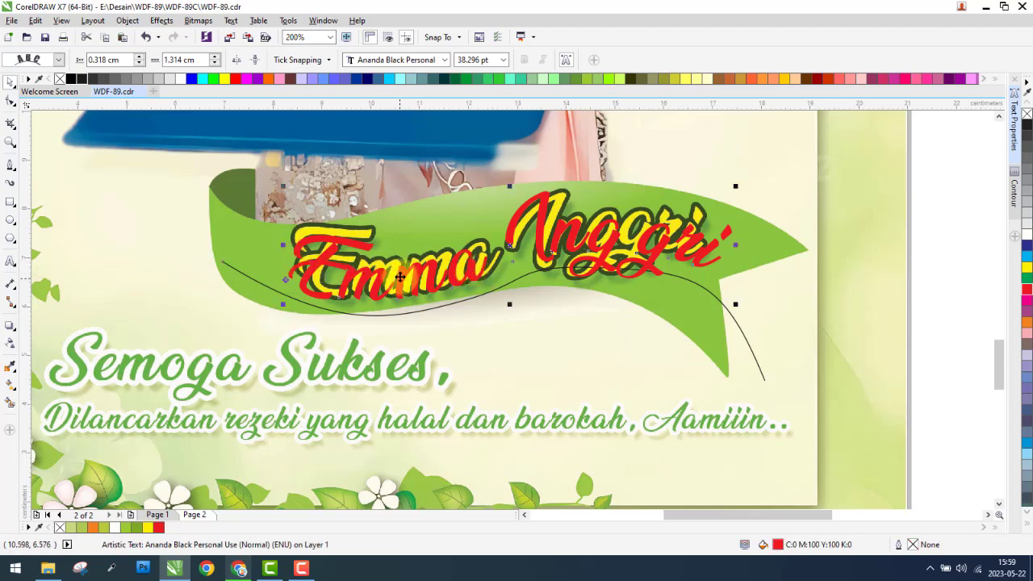
{"action": "left_click", "coordinate": [1028, 262]}
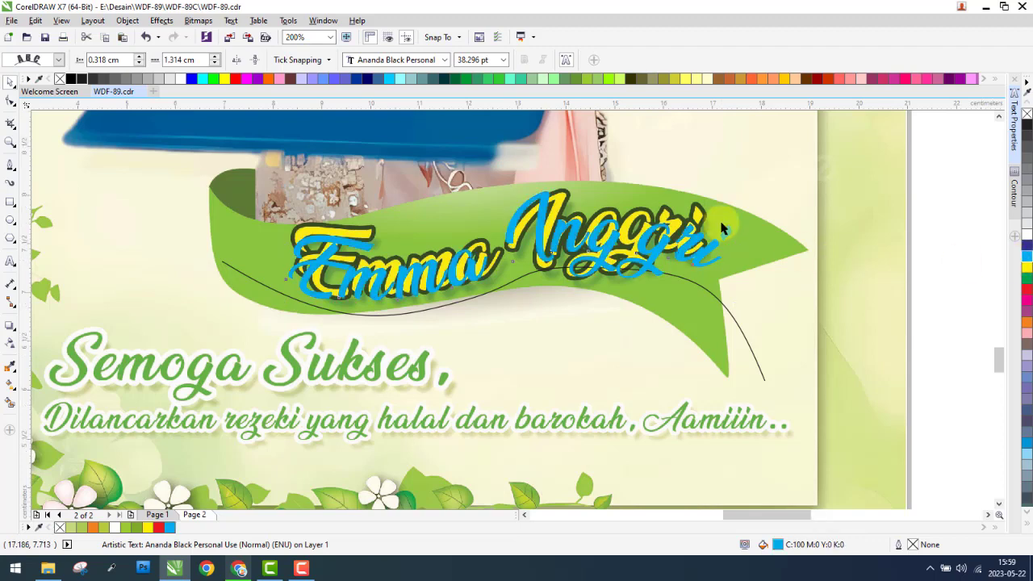
{"action": "scroll", "coordinate": [717, 224], "scroll_direction": "up", "scroll_amount": 1}
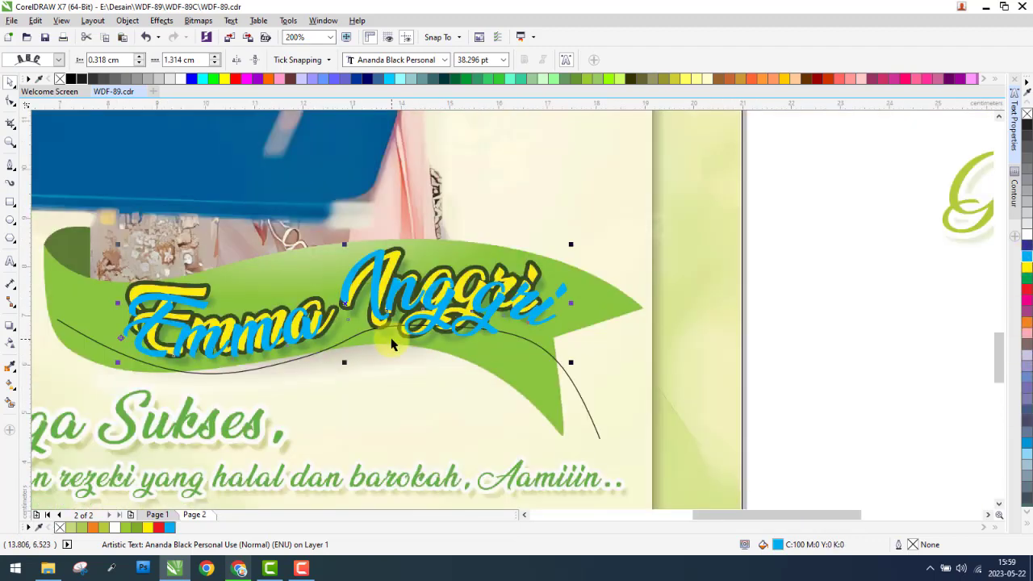
{"action": "scroll", "coordinate": [391, 334], "scroll_direction": "down", "scroll_amount": 1}
{"action": "scroll", "coordinate": [569, 294], "scroll_direction": "down", "scroll_amount": 1}
{"action": "scroll", "coordinate": [765, 275], "scroll_direction": "up", "scroll_amount": 1}
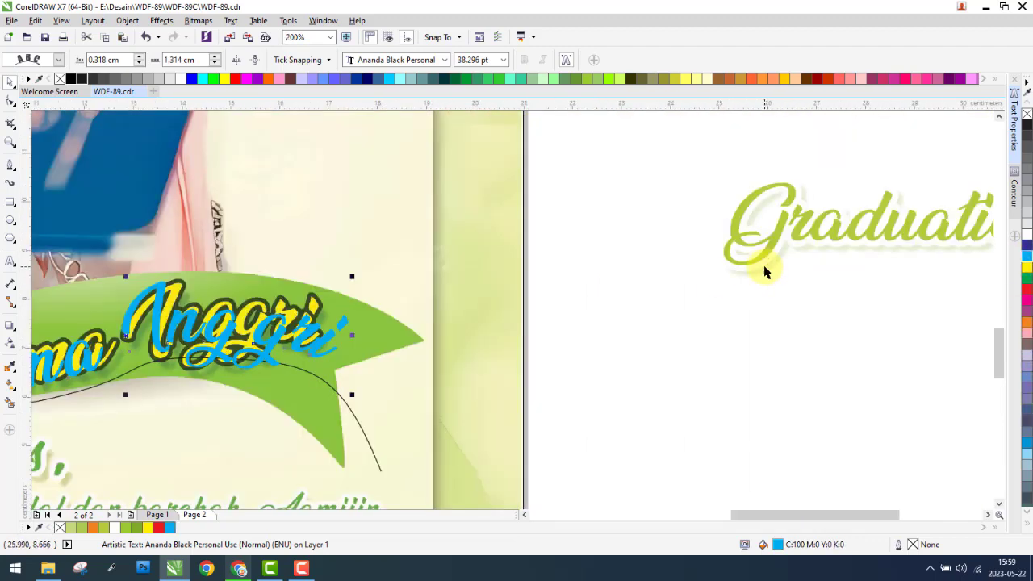
{"action": "left_click", "coordinate": [35, 21]}
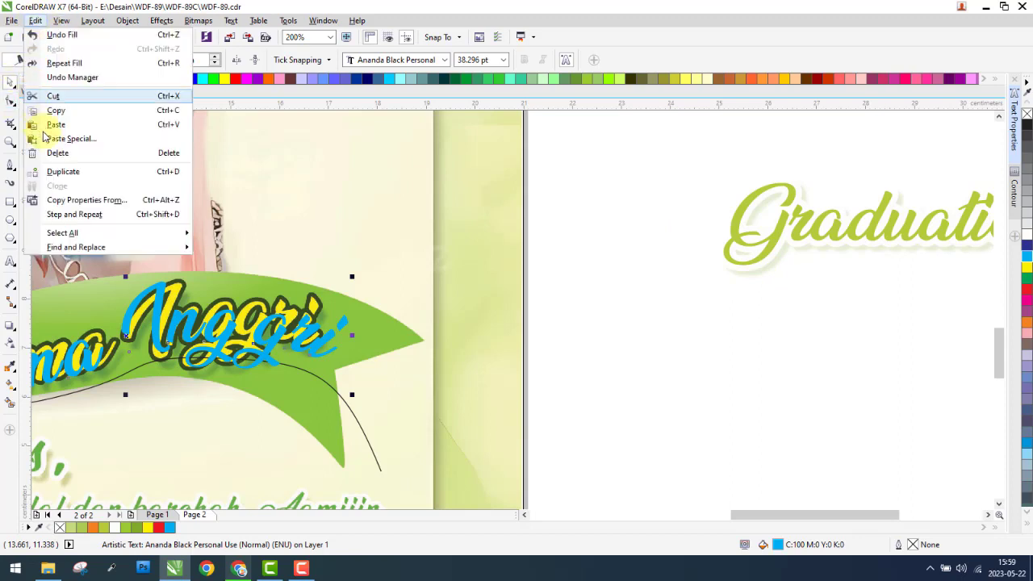
{"action": "left_click", "coordinate": [71, 202]}
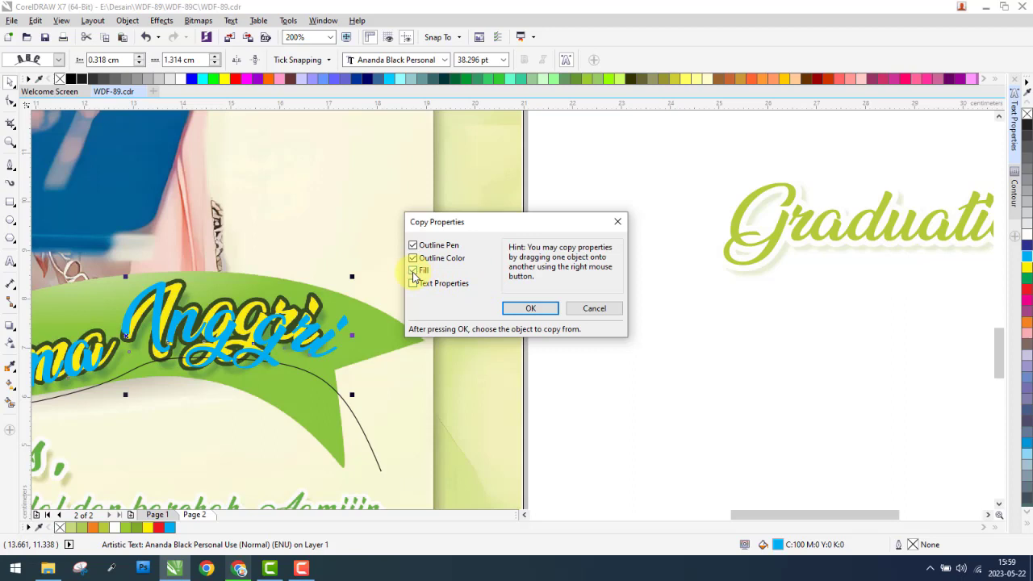
{"action": "left_click", "coordinate": [530, 310]}
{"action": "left_click", "coordinate": [773, 228]}
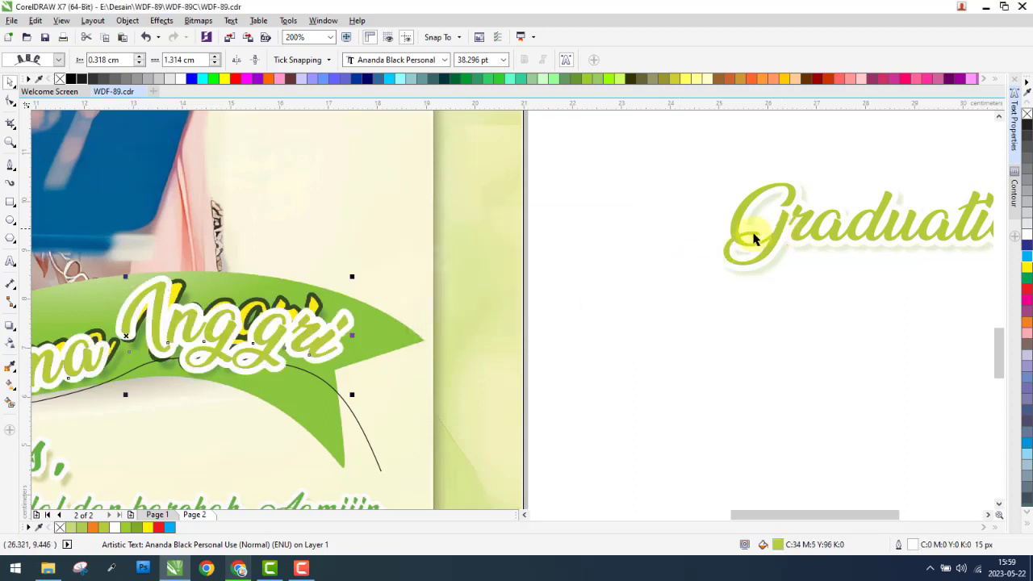
{"action": "scroll", "coordinate": [267, 322], "scroll_direction": "up", "scroll_amount": 1}
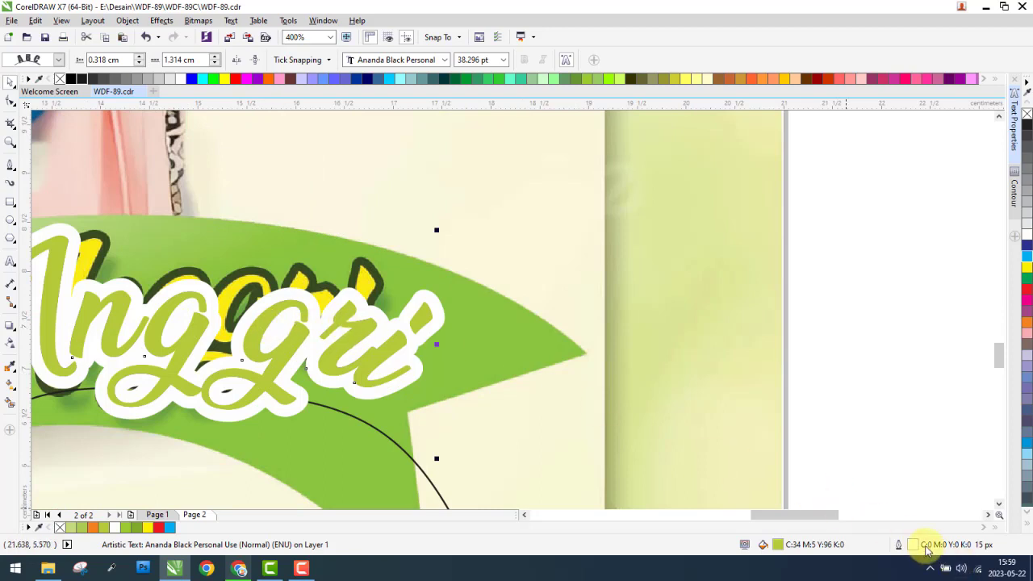
{"action": "double_click", "coordinate": [913, 545]}
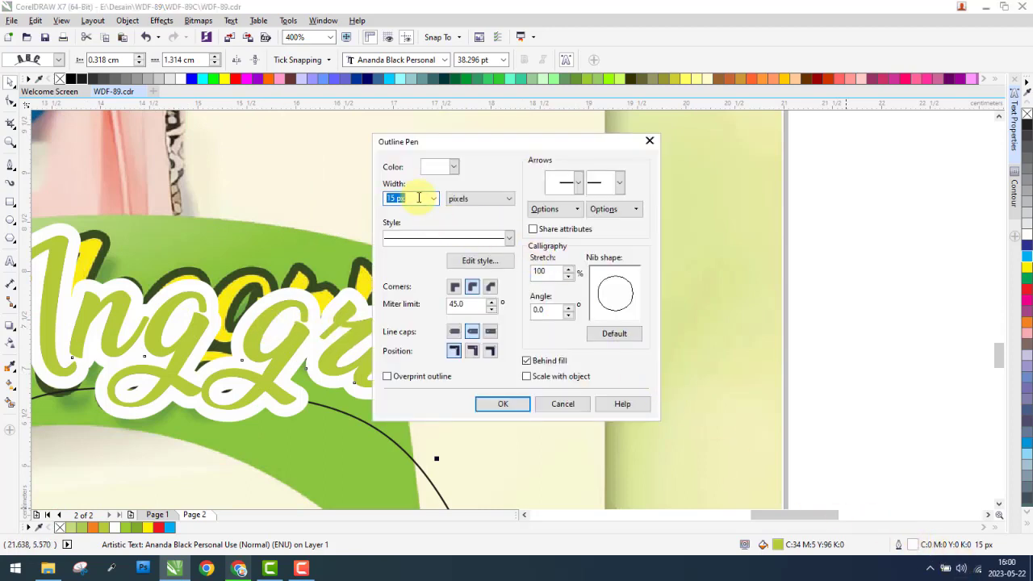
{"action": "key", "text": "Return"}
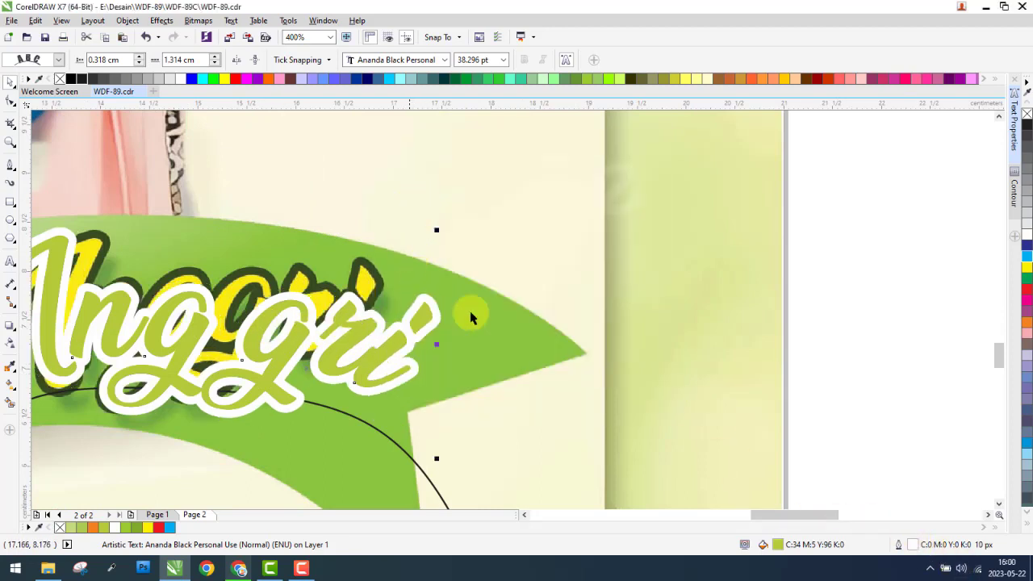
{"action": "double_click", "coordinate": [910, 545]}
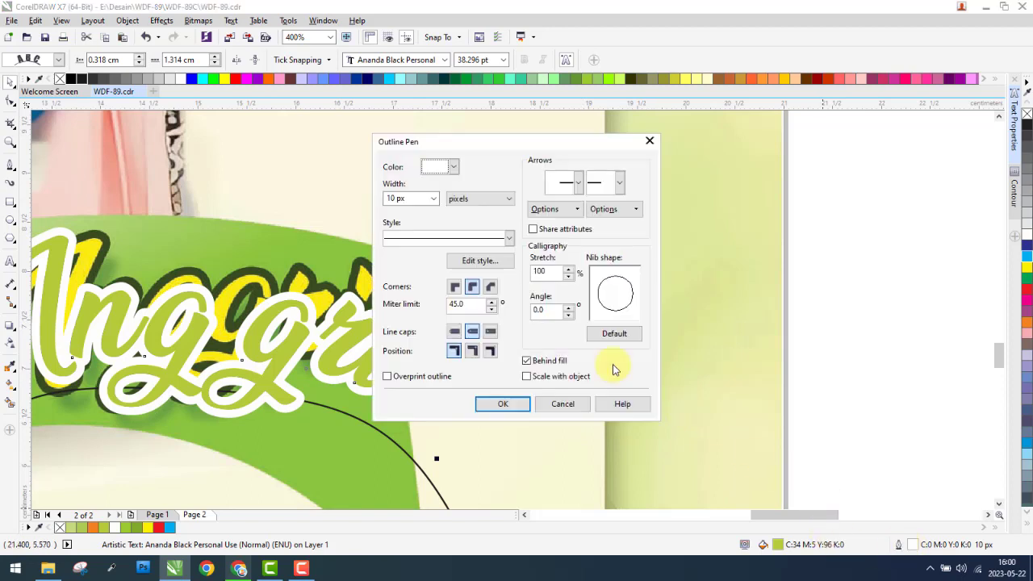
{"action": "left_click", "coordinate": [453, 166]}
{"action": "left_click", "coordinate": [426, 264]}
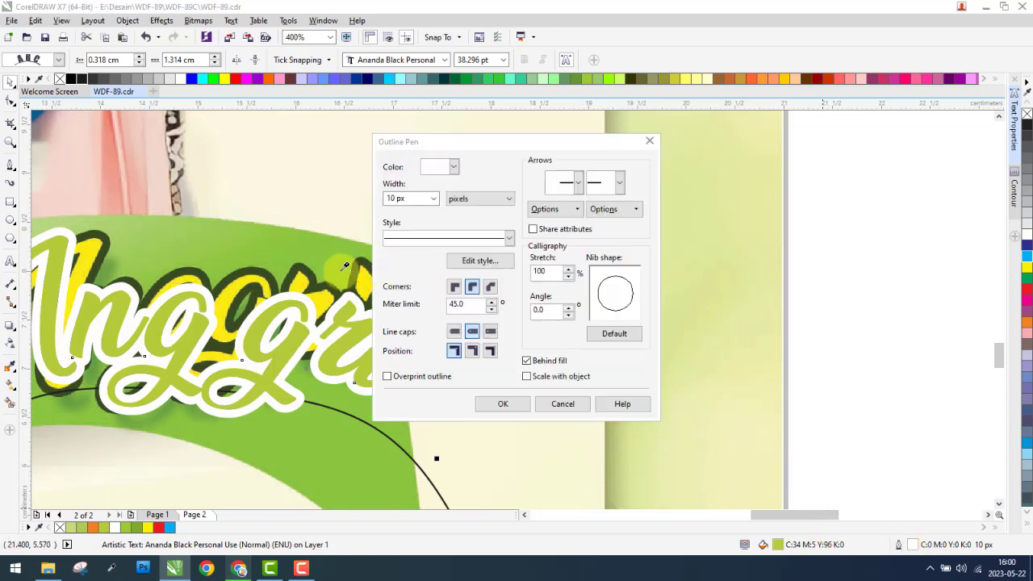
{"action": "left_click", "coordinate": [321, 285]}
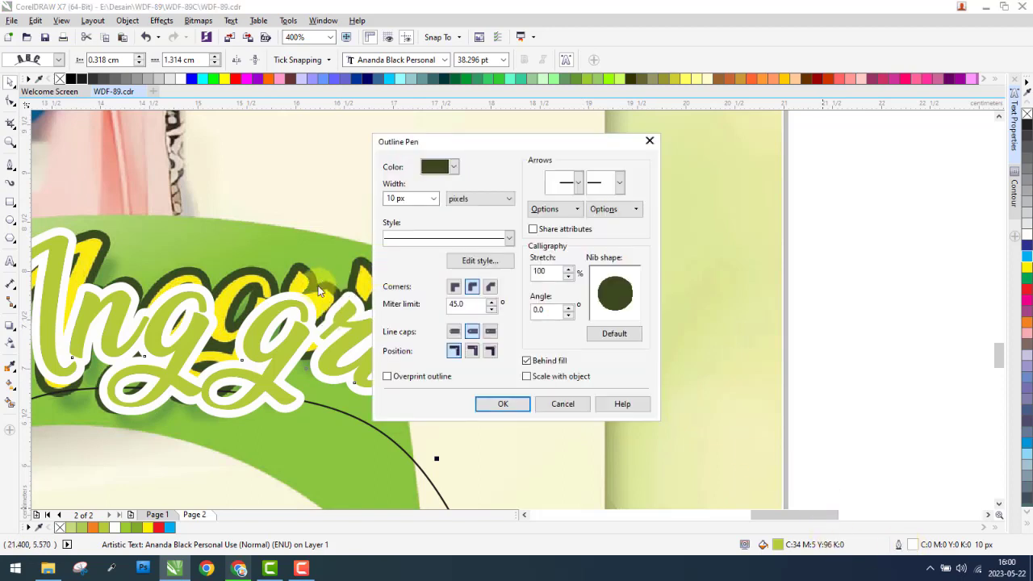
{"action": "left_click", "coordinate": [500, 410]}
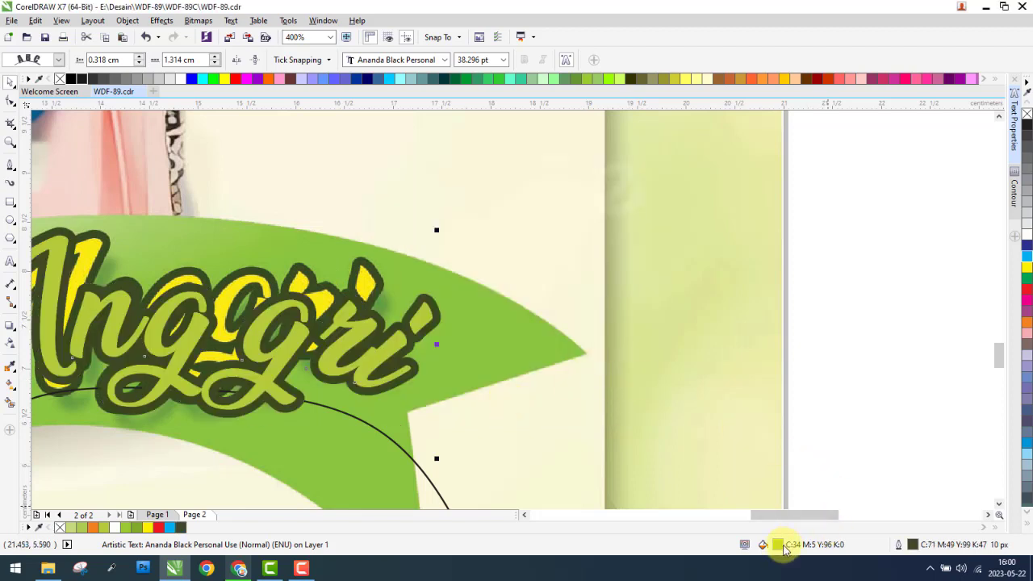
{"action": "double_click", "coordinate": [780, 546]}
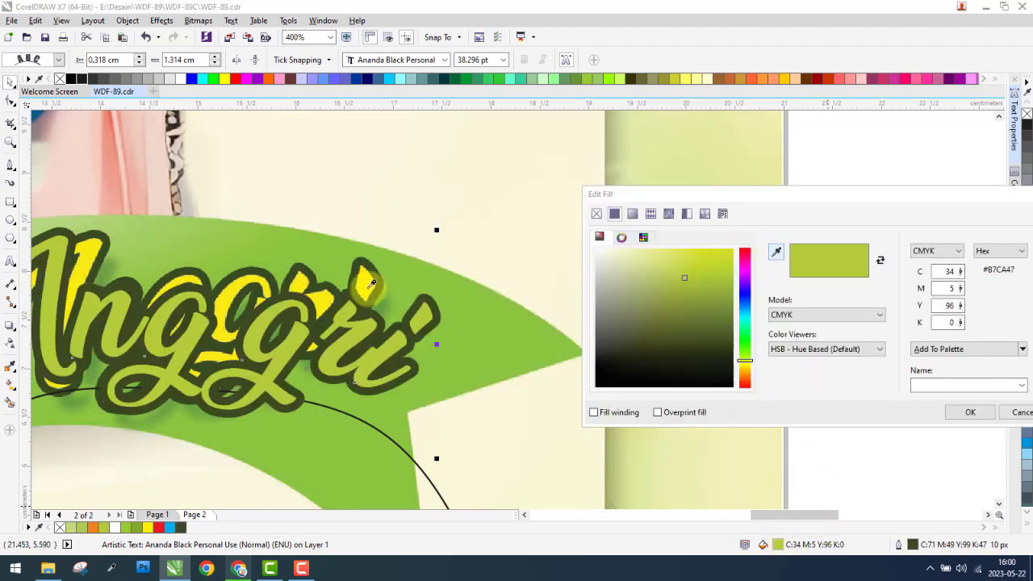
{"action": "left_click", "coordinate": [368, 283]}
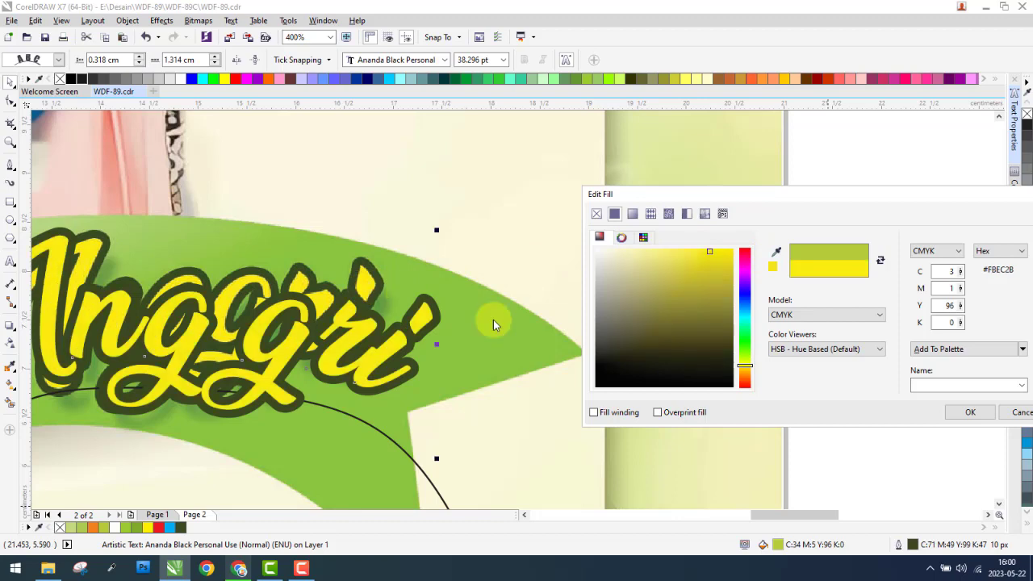
{"action": "left_click", "coordinate": [969, 414]}
{"action": "scroll", "coordinate": [456, 298], "scroll_direction": "down", "scroll_amount": 2}
{"action": "scroll", "coordinate": [525, 282], "scroll_direction": "down", "scroll_amount": 2}
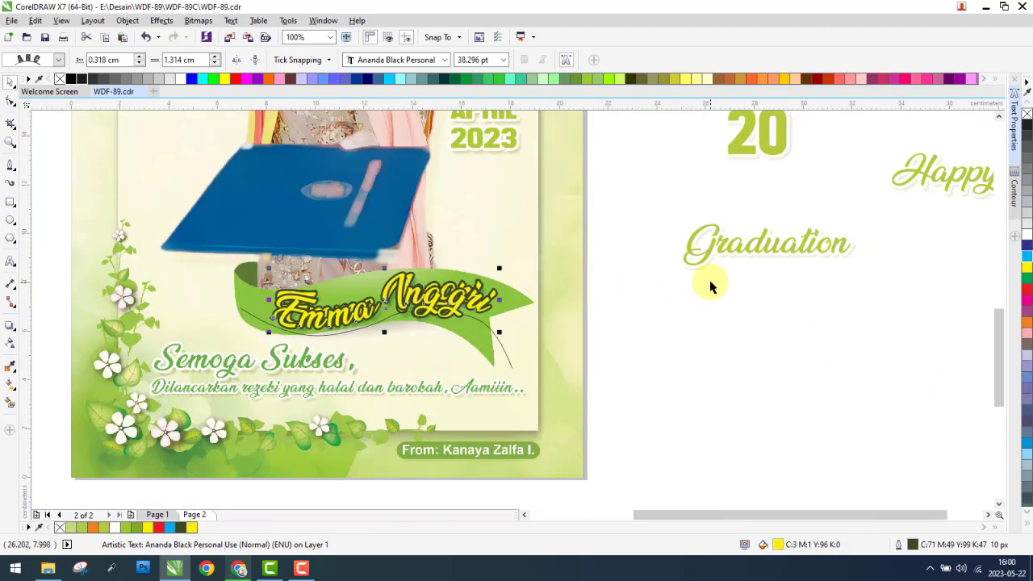
{"action": "scroll", "coordinate": [683, 276], "scroll_direction": "up", "scroll_amount": 2}
{"action": "left_click", "coordinate": [9, 326]}
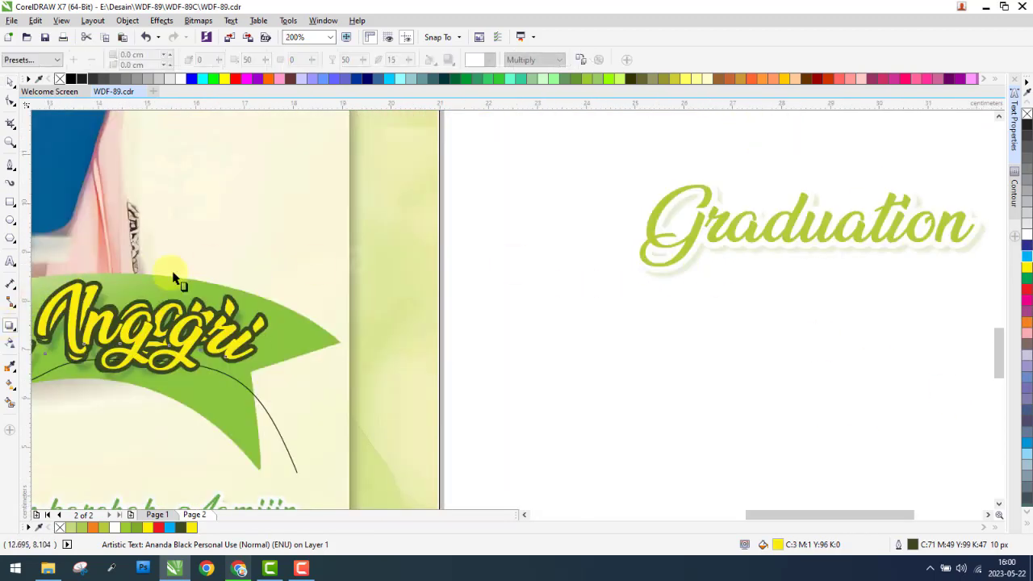
{"action": "left_click", "coordinate": [683, 260]}
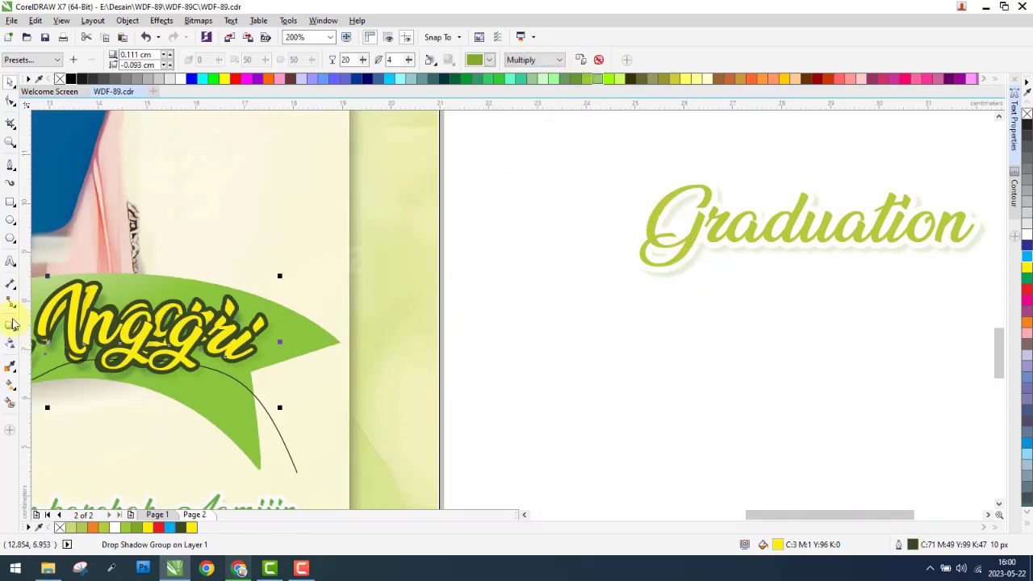
{"action": "type", "text": "4"}
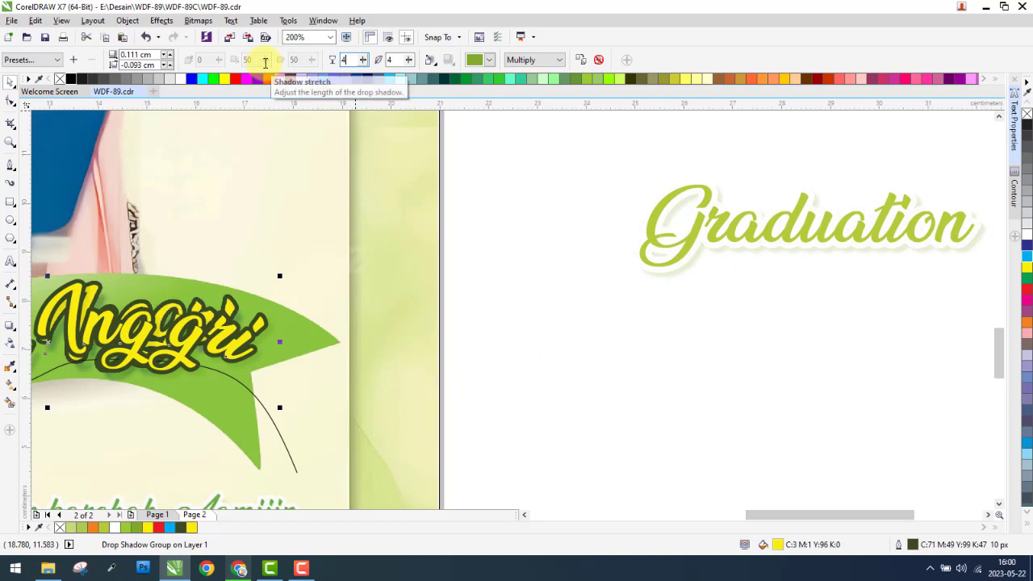
{"action": "type", "text": "60"}
{"action": "key", "text": "Return"}
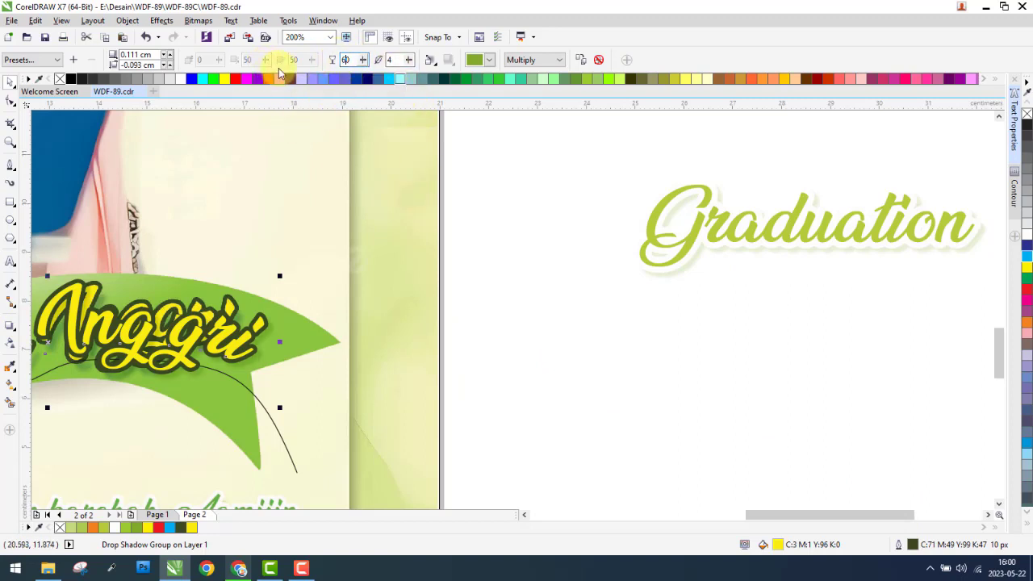
{"action": "scroll", "coordinate": [508, 298], "scroll_direction": "down", "scroll_amount": 3}
{"action": "scroll", "coordinate": [395, 355], "scroll_direction": "up", "scroll_amount": 2}
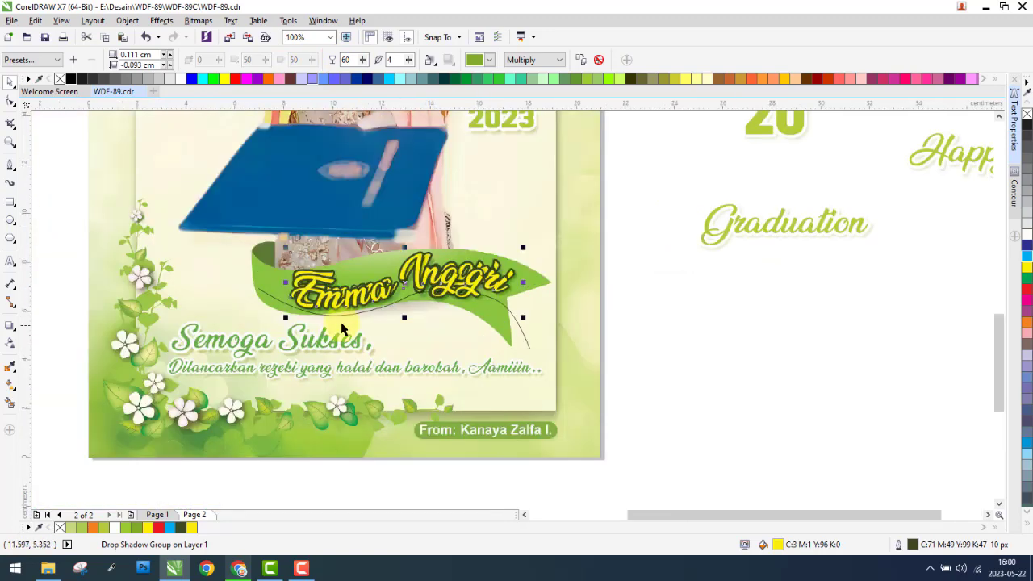
{"action": "scroll", "coordinate": [392, 325], "scroll_direction": "up", "scroll_amount": 2}
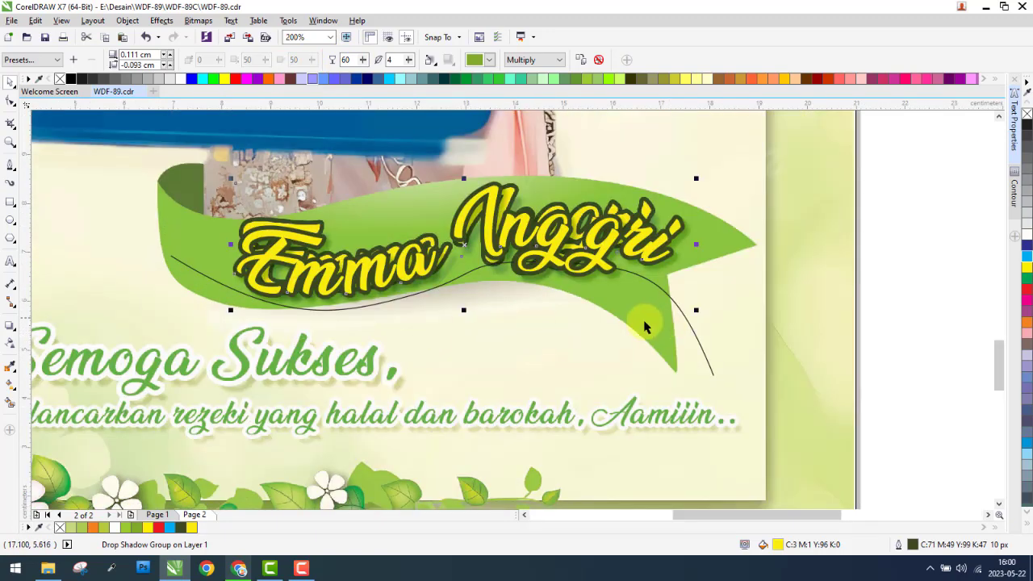
Select the name text, its guide curve and the card image, undoing a trial move.
{"action": "left_click", "coordinate": [701, 347]}
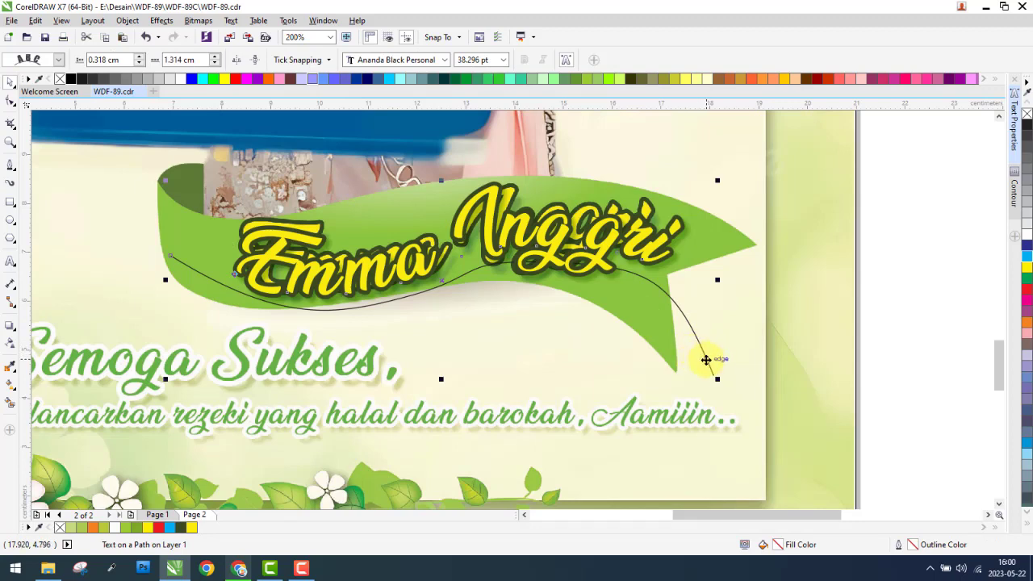
{"action": "left_click", "coordinate": [706, 360]}
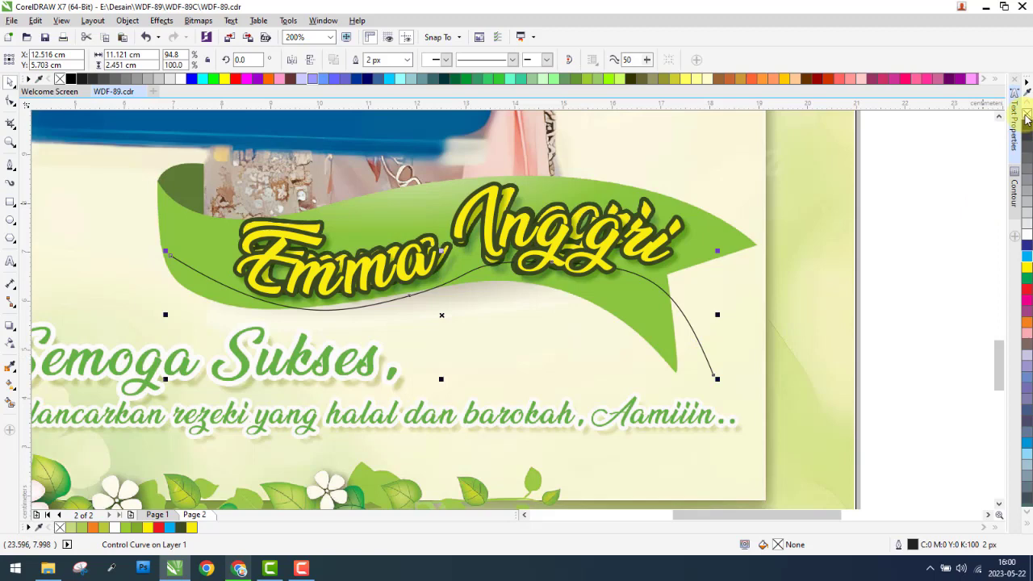
{"action": "scroll", "coordinate": [406, 223], "scroll_direction": "down", "scroll_amount": 1}
{"action": "left_click", "coordinate": [465, 241]}
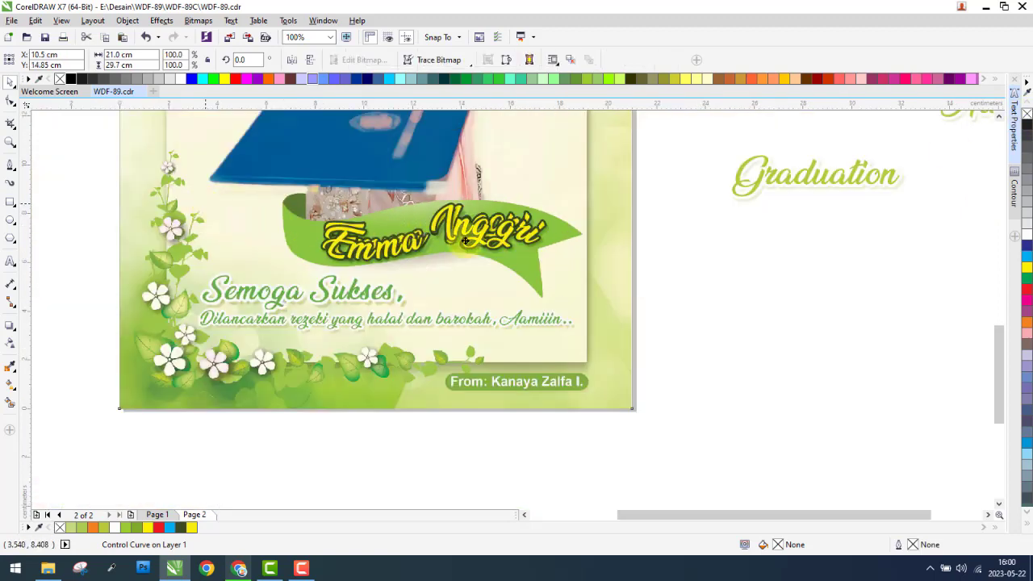
{"action": "key", "text": "ctrl+z"}
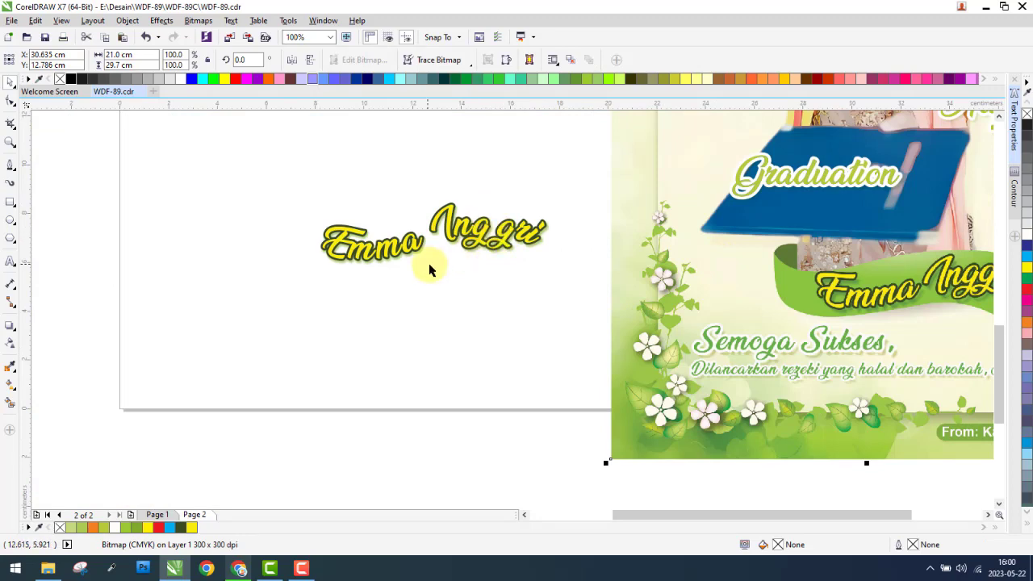
{"action": "key", "text": "ctrl+z"}
{"action": "scroll", "coordinate": [428, 299], "scroll_direction": "down", "scroll_amount": 1}
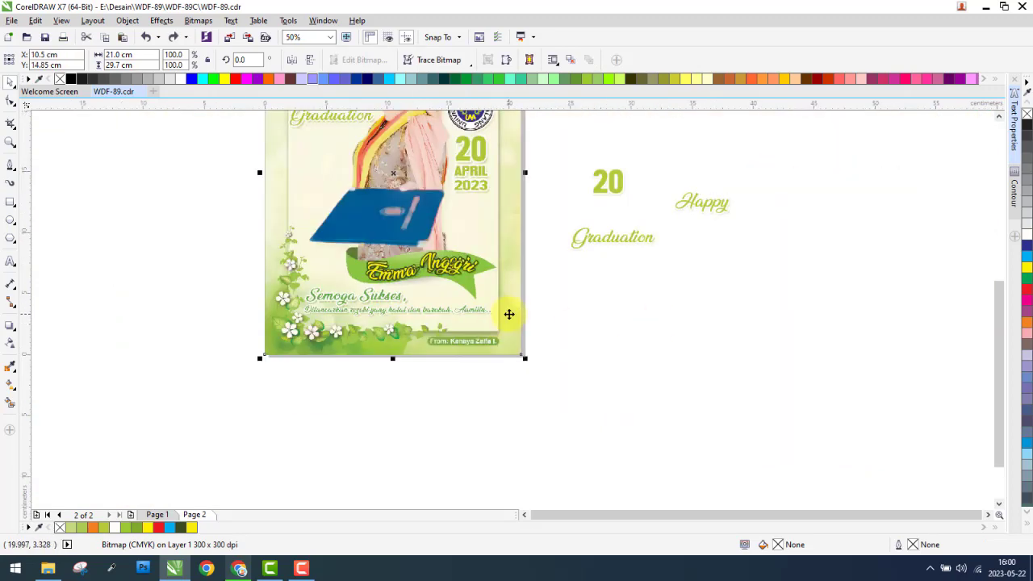
Select and rearrange card objects, pasting onto Page 1, then return to Page 2.
{"action": "left_click_drag", "start_coordinate": [590, 333], "coordinate": [275, 201]}
{"action": "right_click", "coordinate": [431, 268]}
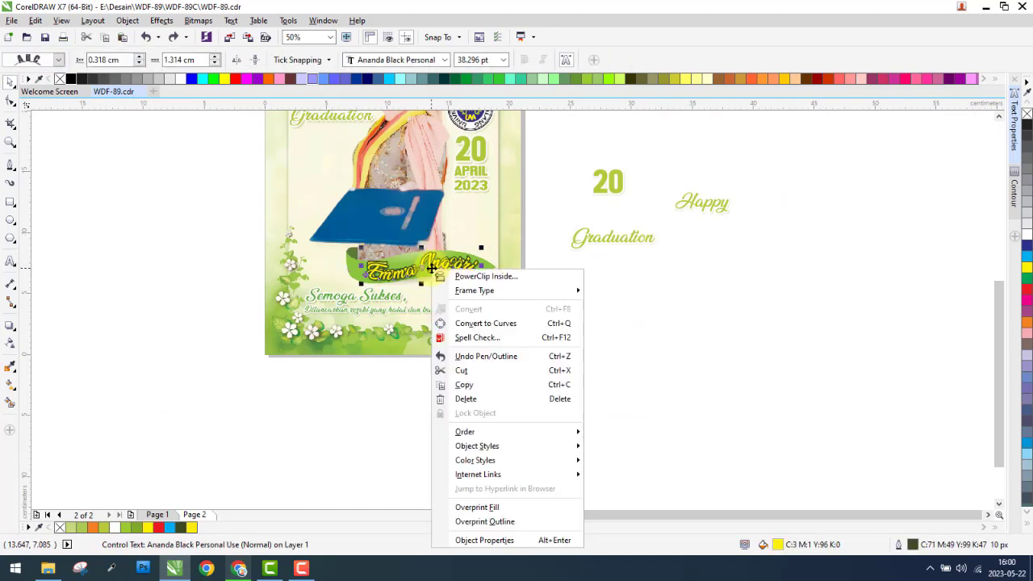
{"action": "left_click", "coordinate": [715, 316]}
{"action": "left_click_drag", "start_coordinate": [205, 212], "coordinate": [546, 340]}
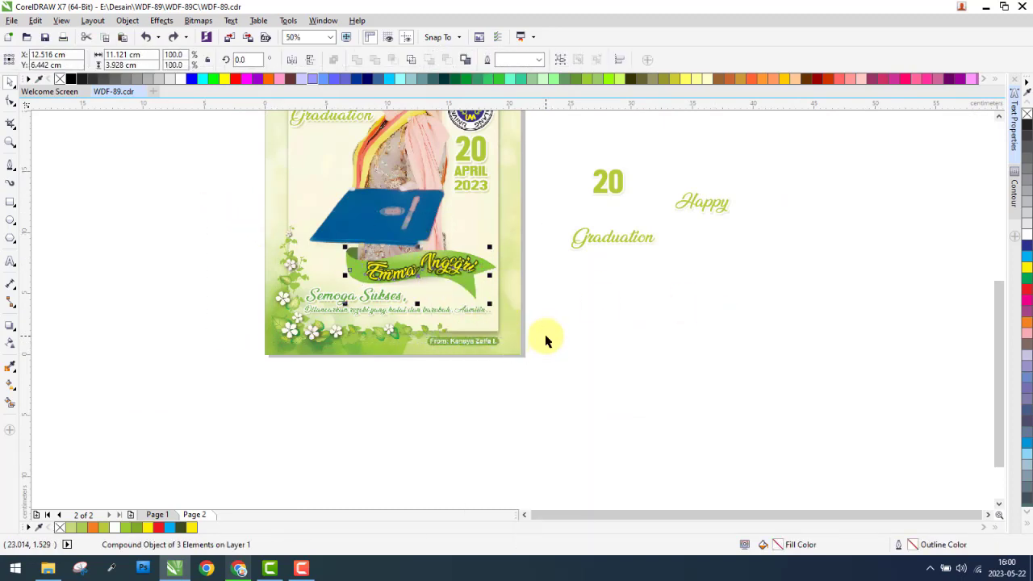
{"action": "left_click", "coordinate": [387, 356]}
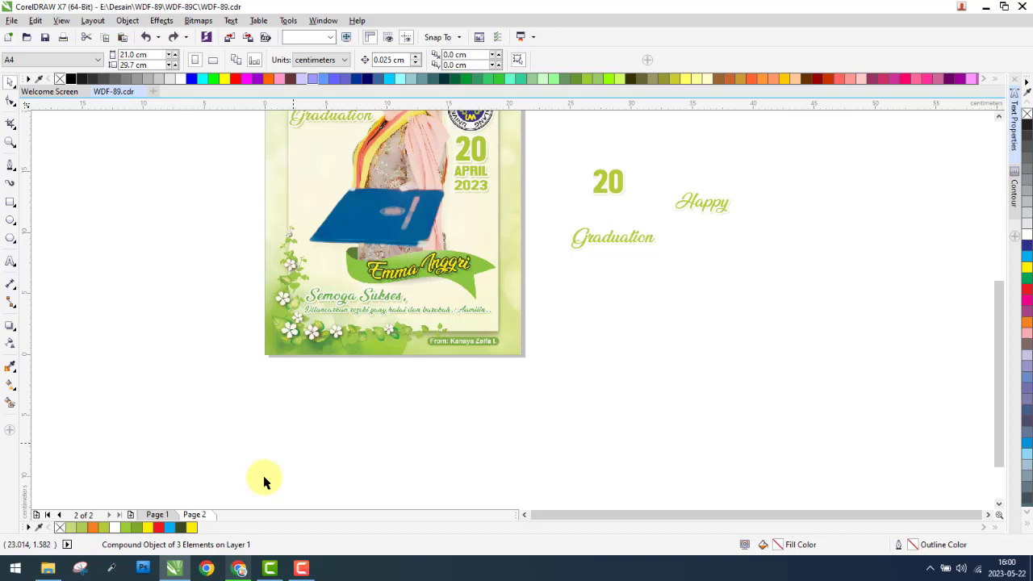
{"action": "left_click", "coordinate": [158, 516]}
{"action": "key", "text": "ctrl+v"}
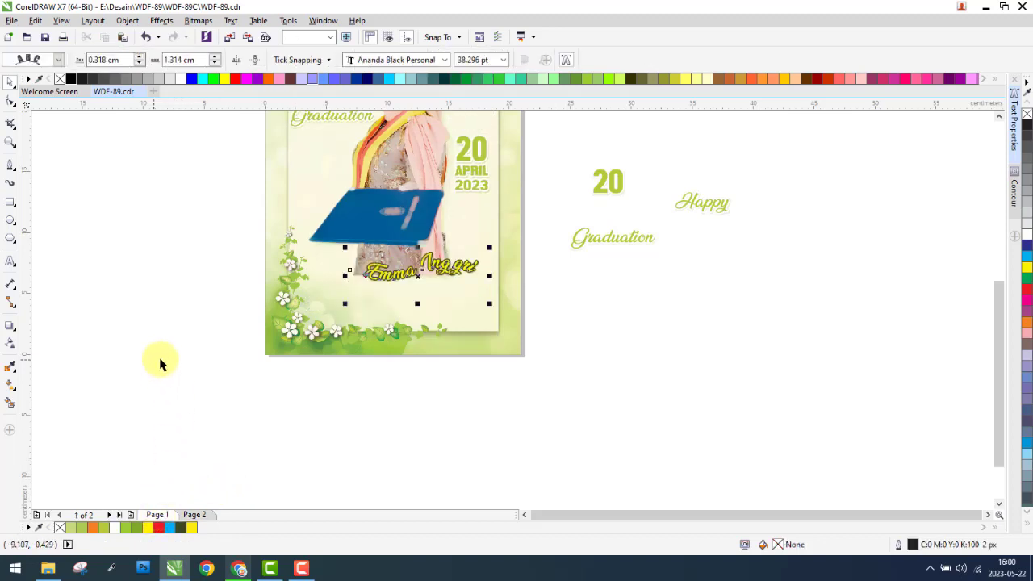
{"action": "left_click", "coordinate": [245, 346]}
{"action": "scroll", "coordinate": [404, 243], "scroll_direction": "up", "scroll_amount": 1}
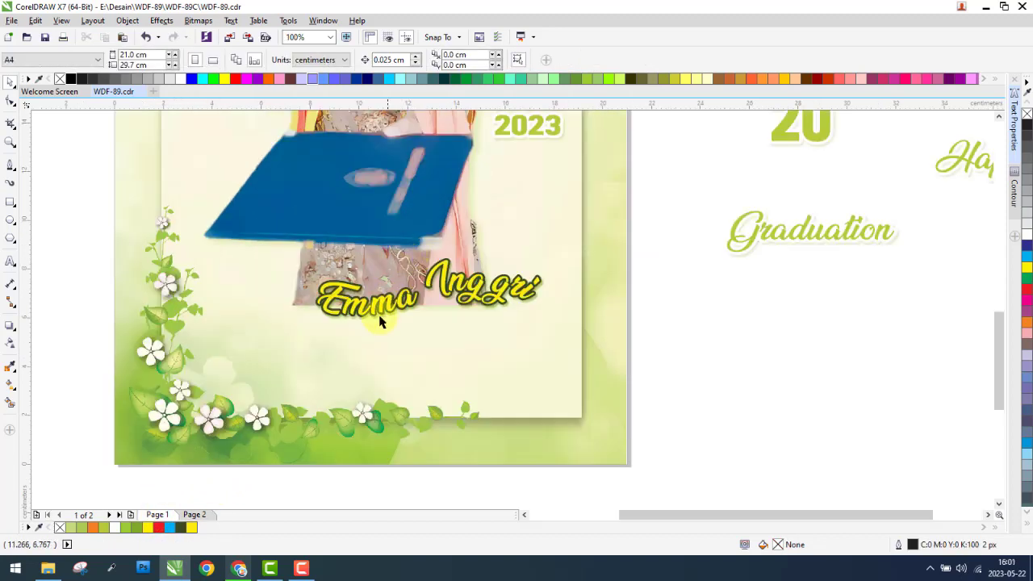
{"action": "left_click", "coordinate": [194, 515]}
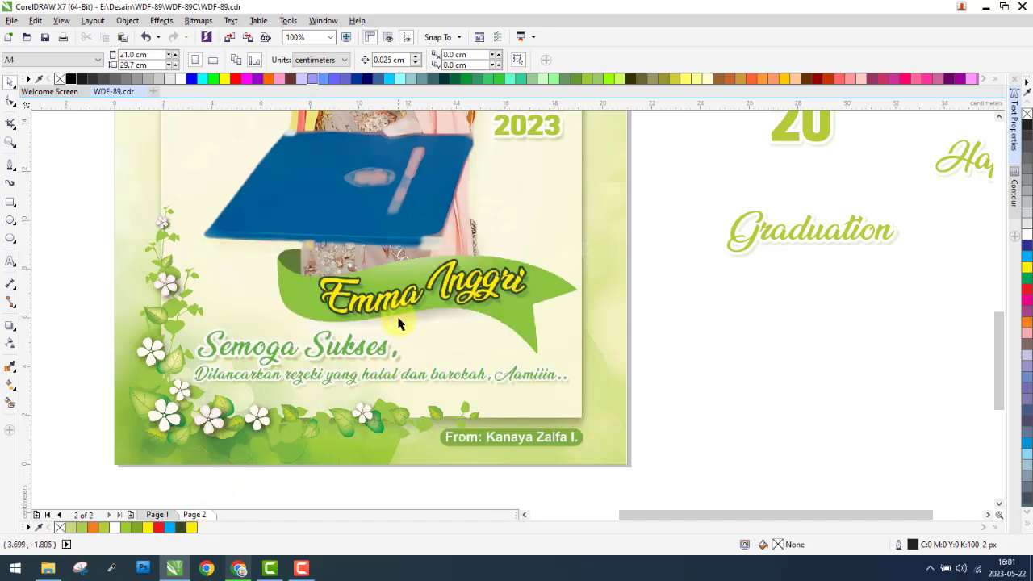
Import the ribbon PNG from the Bahan folder by dragging it onto the canvas.
{"action": "left_click", "coordinate": [48, 568]}
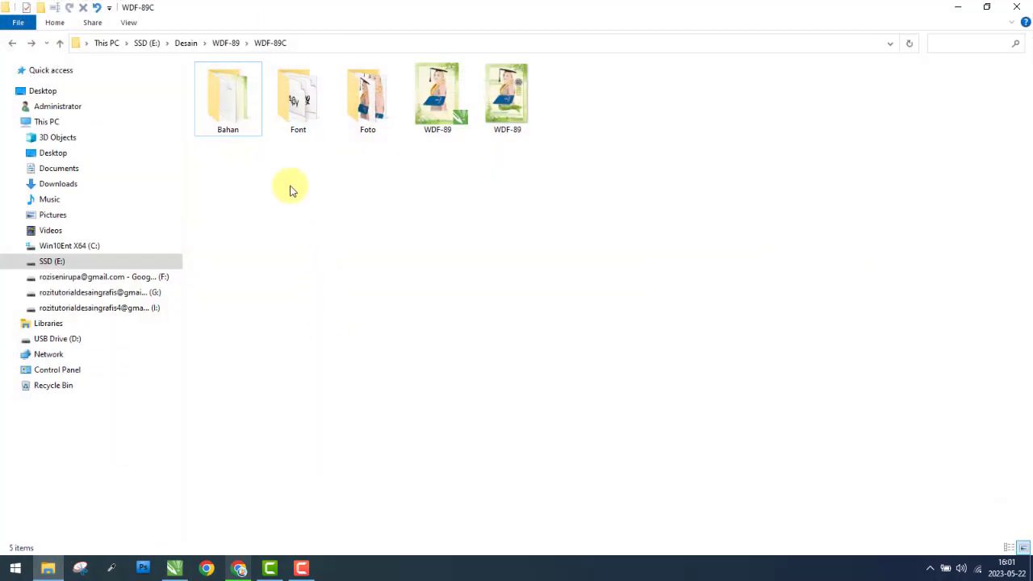
{"action": "double_click", "coordinate": [202, 87]}
{"action": "mouse_move", "coordinate": [532, 103]}
{"action": "left_mouse_down"}
{"action": "mouse_move", "coordinate": [343, 412]}
{"action": "mouse_move", "coordinate": [172, 560]}
{"action": "mouse_move", "coordinate": [477, 476]}
{"action": "mouse_move", "coordinate": [743, 324]}
{"action": "mouse_move", "coordinate": [355, 283]}
{"action": "left_mouse_up"}
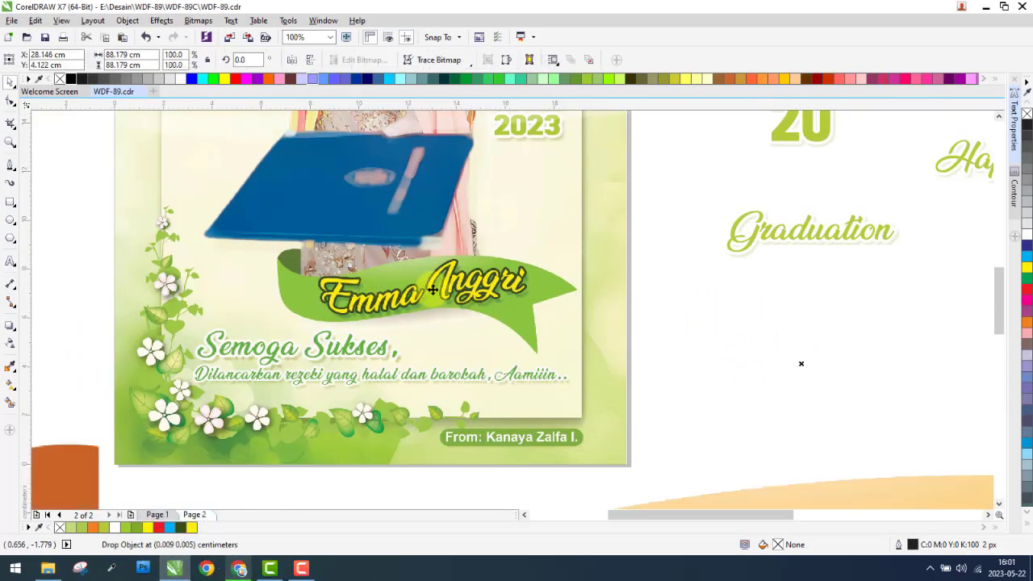
Crop the imported image down to just the green ribbon with a rectangle intersection.
{"action": "scroll", "coordinate": [450, 277], "scroll_direction": "down", "scroll_amount": 5}
{"action": "scroll", "coordinate": [450, 277], "scroll_direction": "down", "scroll_amount": 2}
{"action": "left_click_drag", "start_coordinate": [503, 229], "coordinate": [791, 316]}
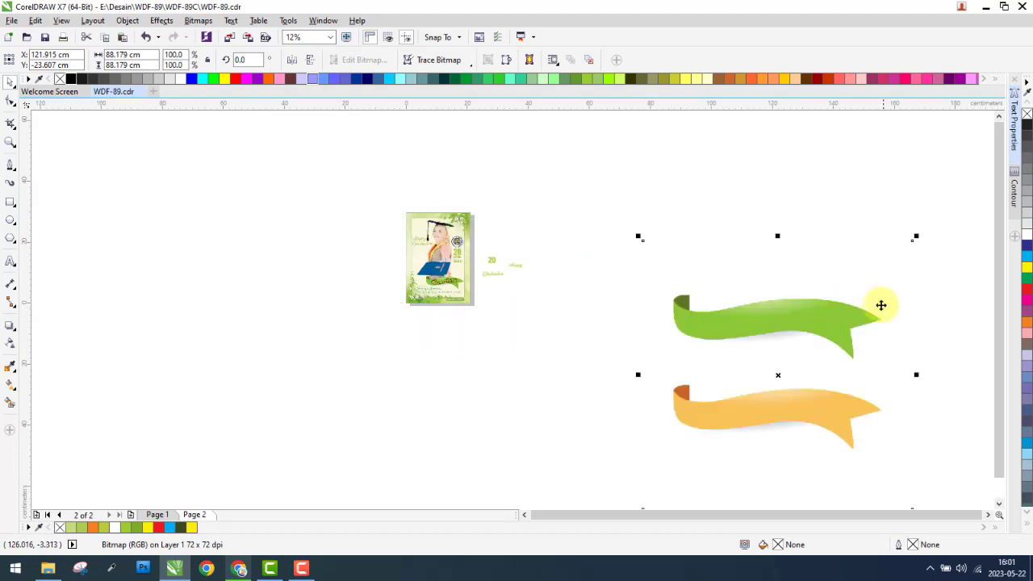
{"action": "scroll", "coordinate": [879, 302], "scroll_direction": "up", "scroll_amount": 2}
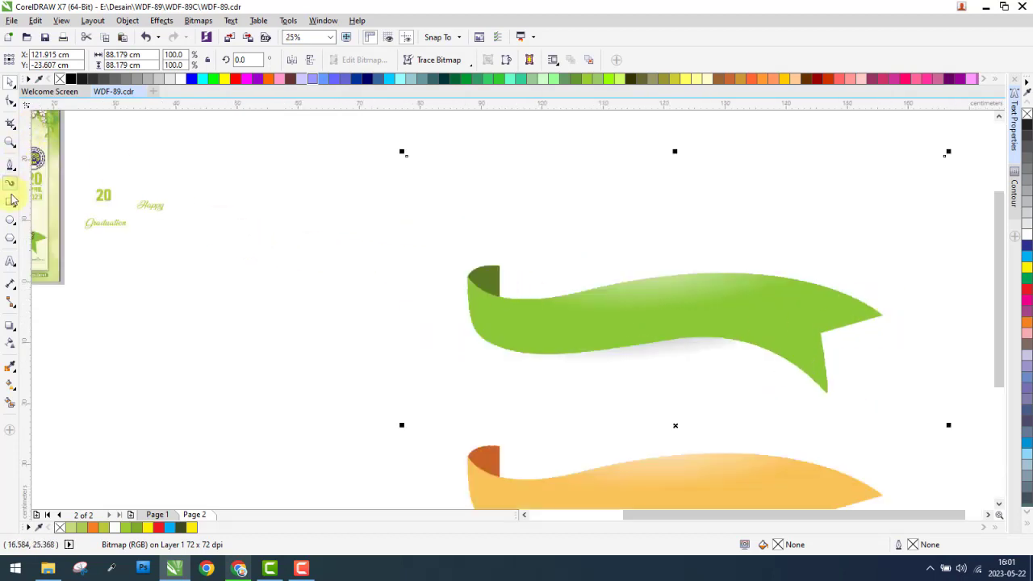
{"action": "left_click_drag", "start_coordinate": [449, 230], "coordinate": [927, 410]}
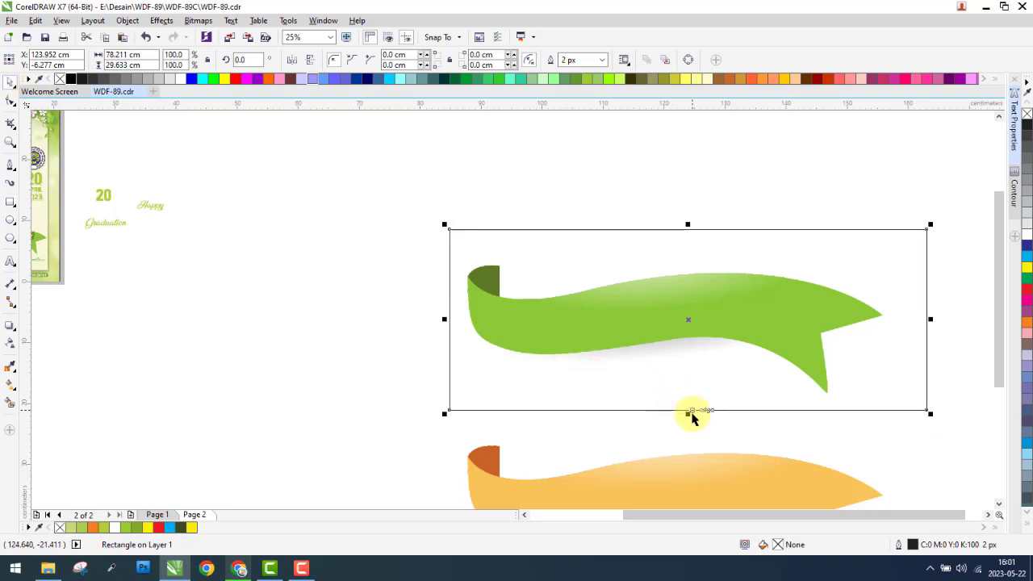
{"action": "left_click_drag", "start_coordinate": [689, 413], "coordinate": [691, 401]}
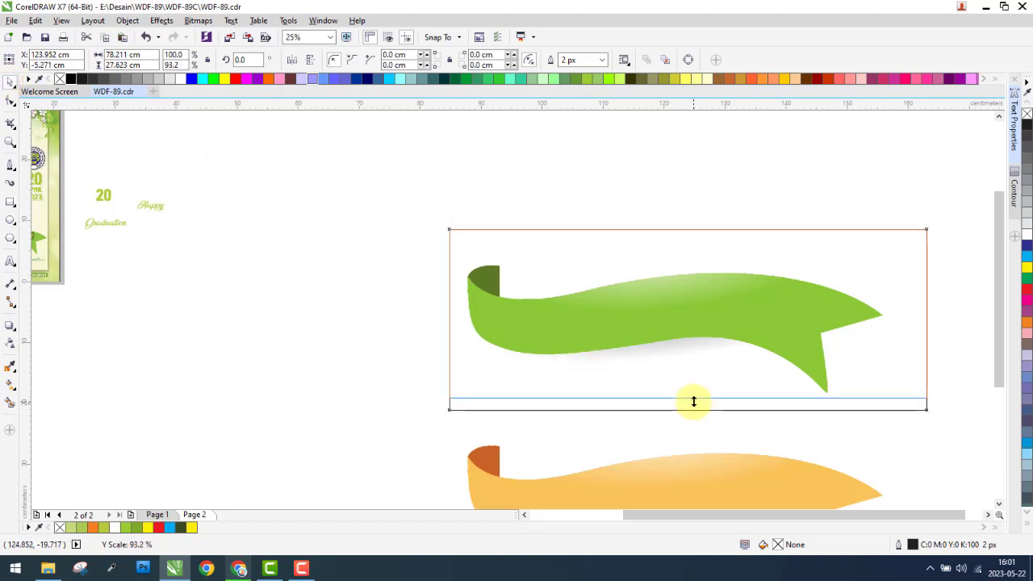
{"action": "left_click_drag", "start_coordinate": [689, 232], "coordinate": [689, 258]}
{"action": "left_click", "coordinate": [689, 237], "text": "shift"}
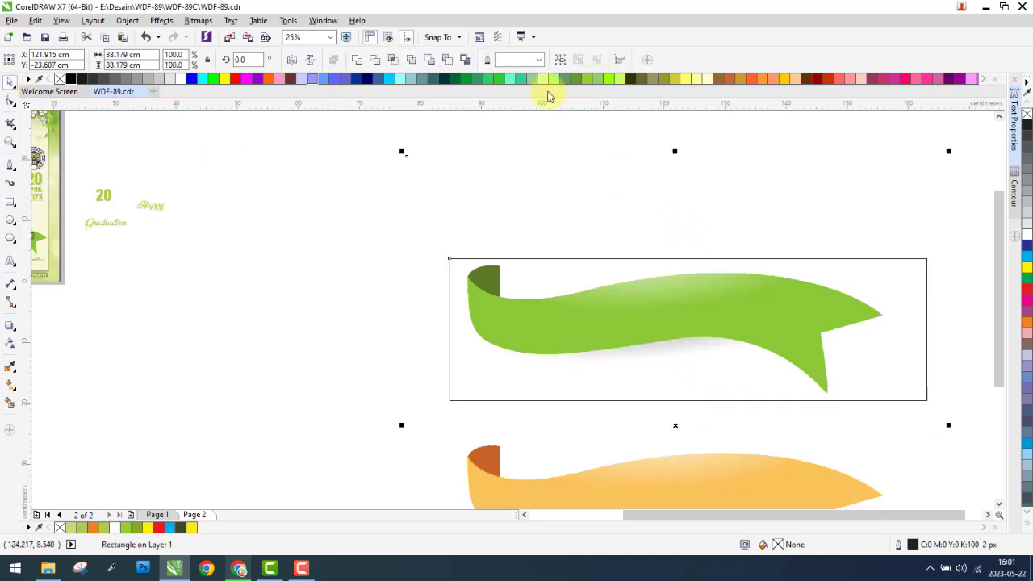
{"action": "left_click", "coordinate": [396, 63]}
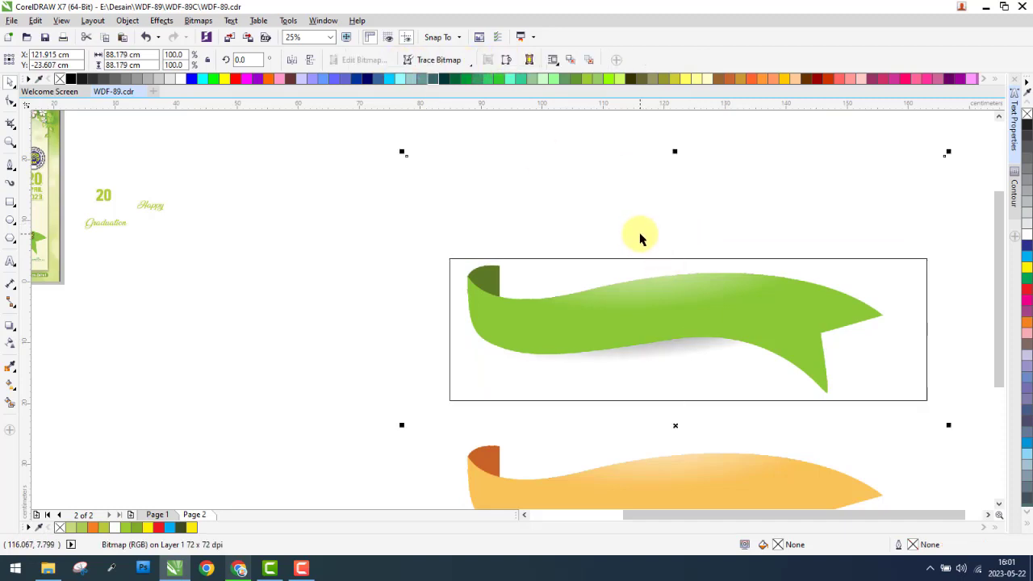
{"action": "left_click", "coordinate": [775, 274]}
{"action": "scroll", "coordinate": [652, 330], "scroll_direction": "down", "scroll_amount": 2}
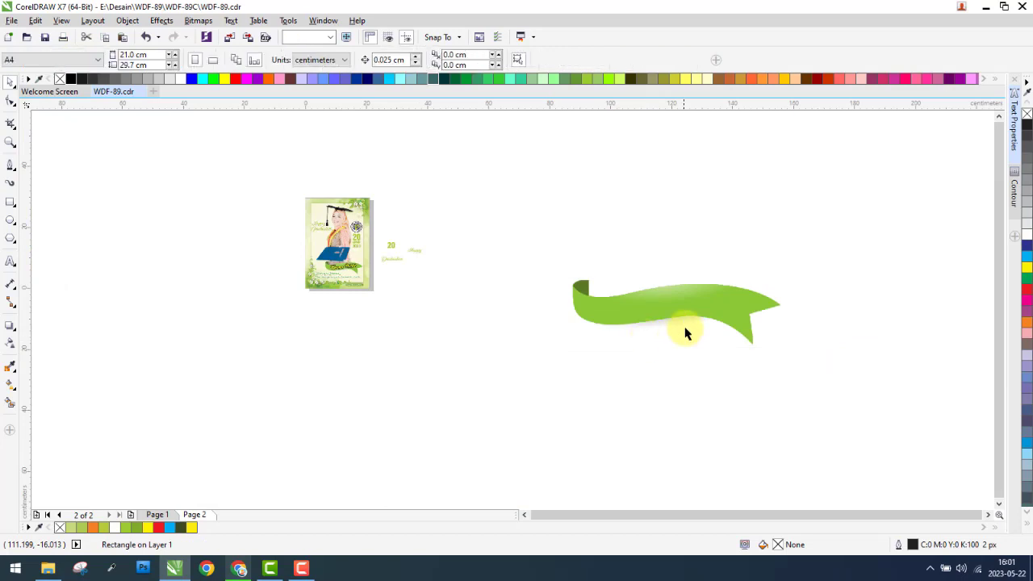
{"action": "left_click", "coordinate": [685, 330]}
{"action": "left_click_drag", "start_coordinate": [807, 273], "coordinate": [707, 302]}
{"action": "left_click_drag", "start_coordinate": [643, 323], "coordinate": [342, 272]}
{"action": "scroll", "coordinate": [342, 272], "scroll_direction": "up", "scroll_amount": 3}
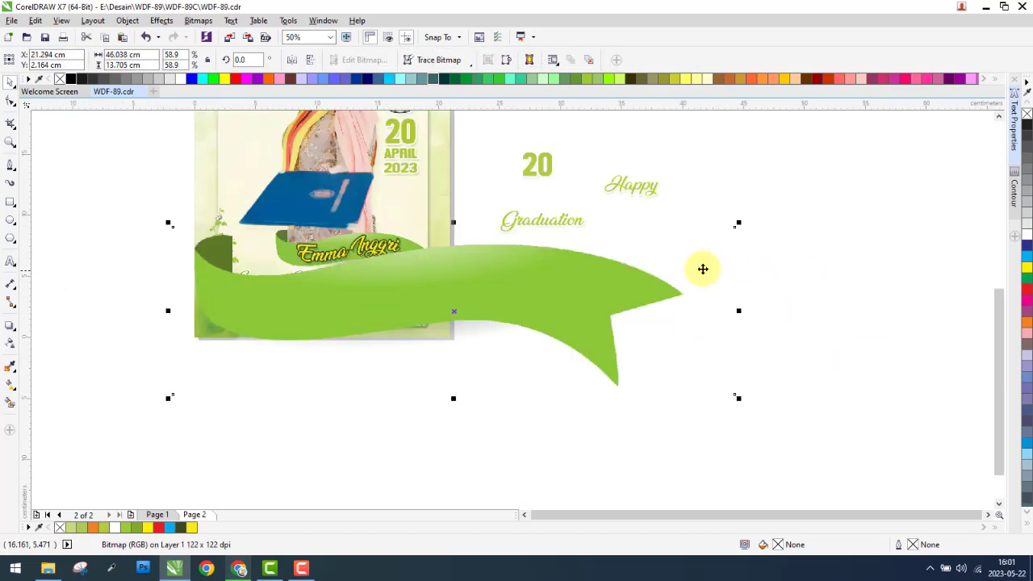
{"action": "mouse_move", "coordinate": [735, 227]}
{"action": "left_mouse_down"}
{"action": "mouse_move", "coordinate": [515, 276]}
{"action": "mouse_move", "coordinate": [493, 296]}
{"action": "left_mouse_up"}
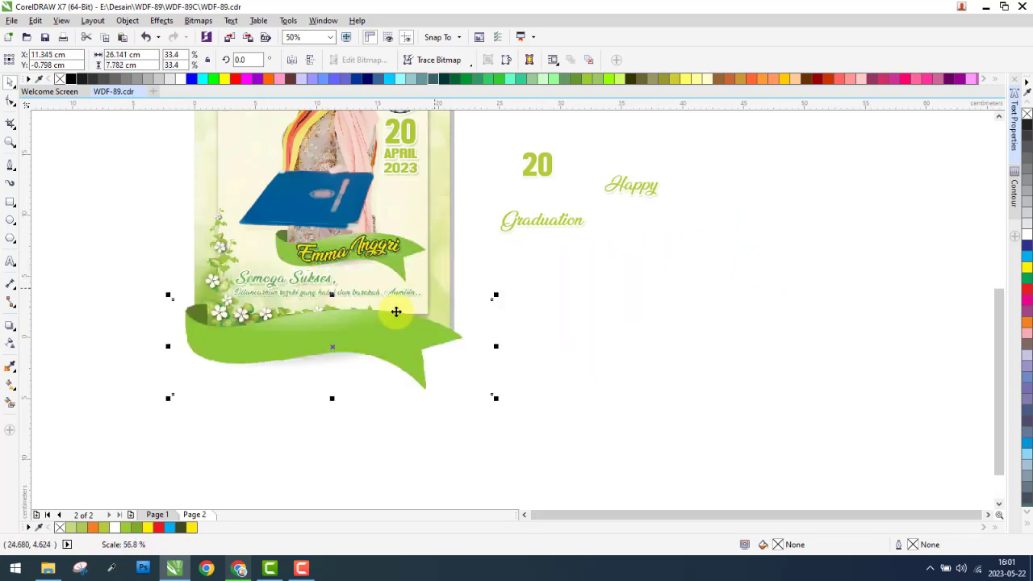
{"action": "left_click_drag", "start_coordinate": [387, 319], "coordinate": [473, 236]}
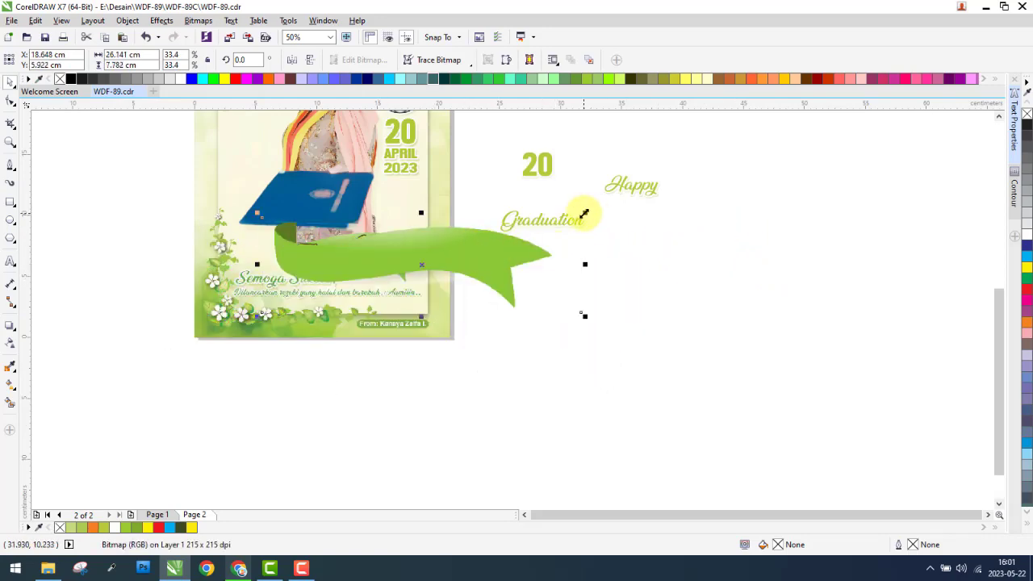
{"action": "left_click_drag", "start_coordinate": [585, 213], "coordinate": [439, 258]}
{"action": "scroll", "coordinate": [249, 249], "scroll_direction": "up", "scroll_amount": 2}
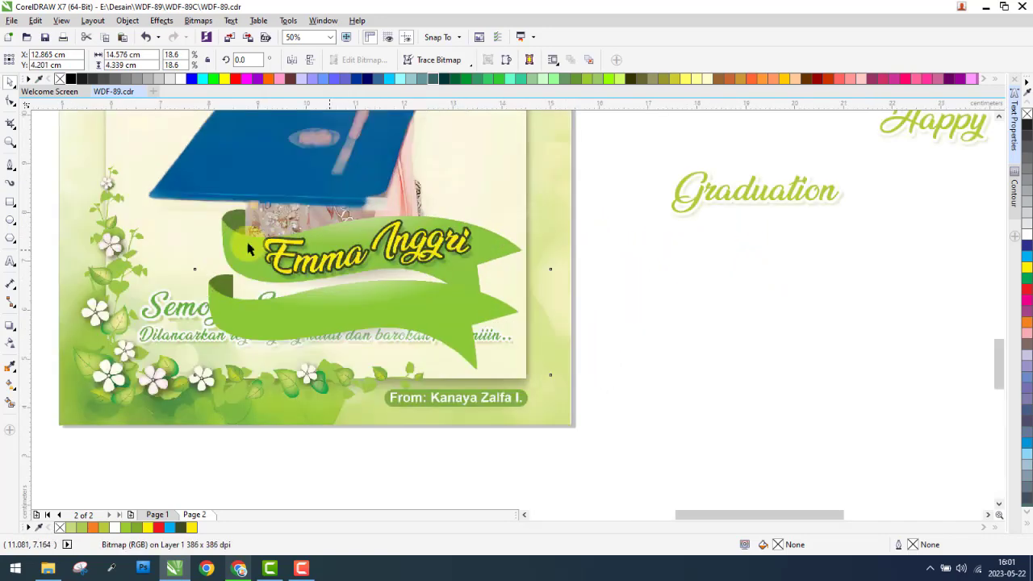
{"action": "scroll", "coordinate": [249, 249], "scroll_direction": "up", "scroll_amount": 2}
{"action": "mouse_move", "coordinate": [149, 311]}
{"action": "left_mouse_down"}
{"action": "mouse_move", "coordinate": [167, 185]}
{"action": "mouse_move", "coordinate": [193, 185]}
{"action": "left_mouse_up"}
{"action": "scroll", "coordinate": [167, 184], "scroll_direction": "up", "scroll_amount": 1}
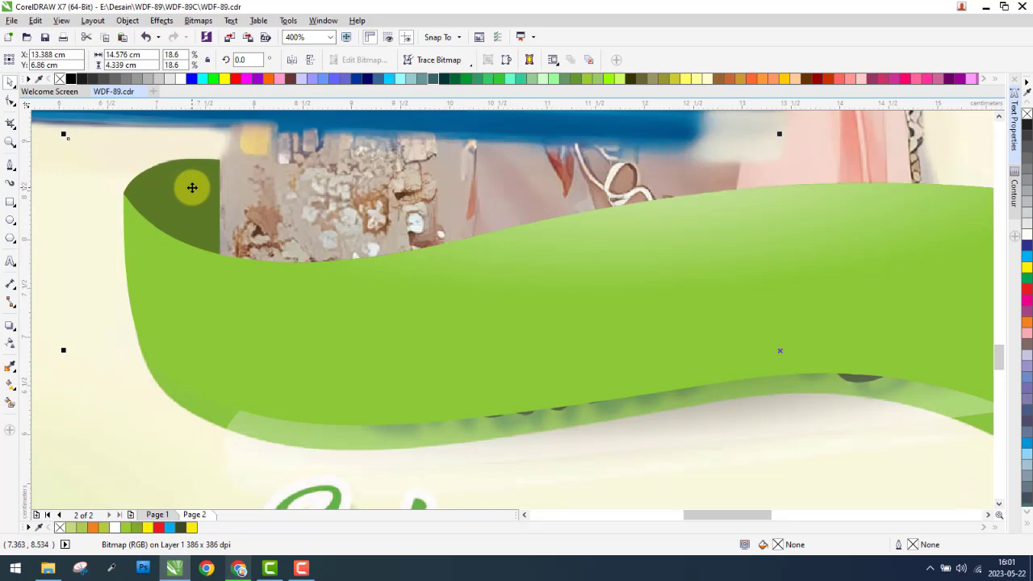
{"action": "scroll", "coordinate": [193, 187], "scroll_direction": "down", "scroll_amount": 1}
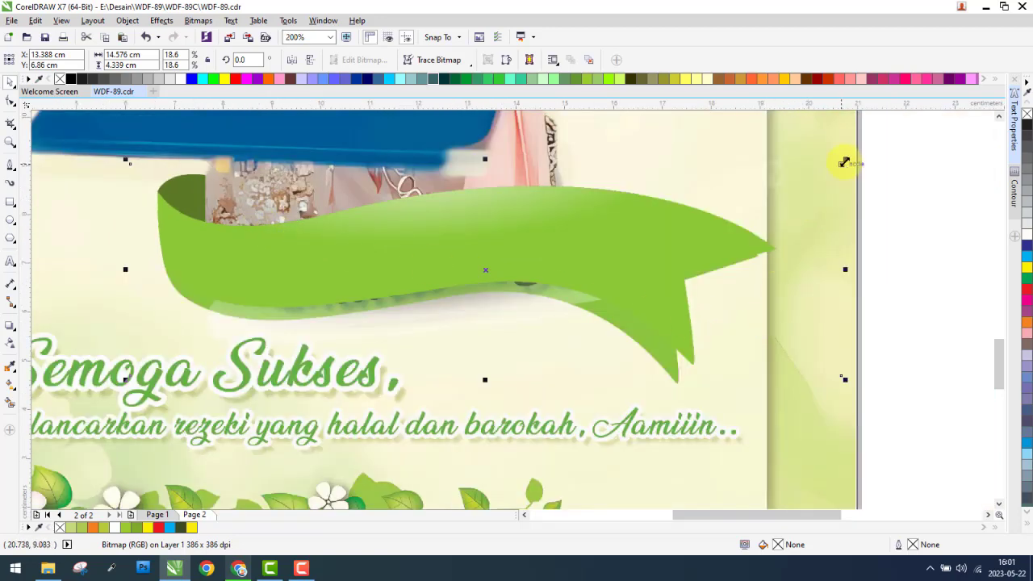
Fine-tune the green ribbon's size and position over the name ribbon.
{"action": "left_click_drag", "start_coordinate": [844, 162], "coordinate": [815, 171]}
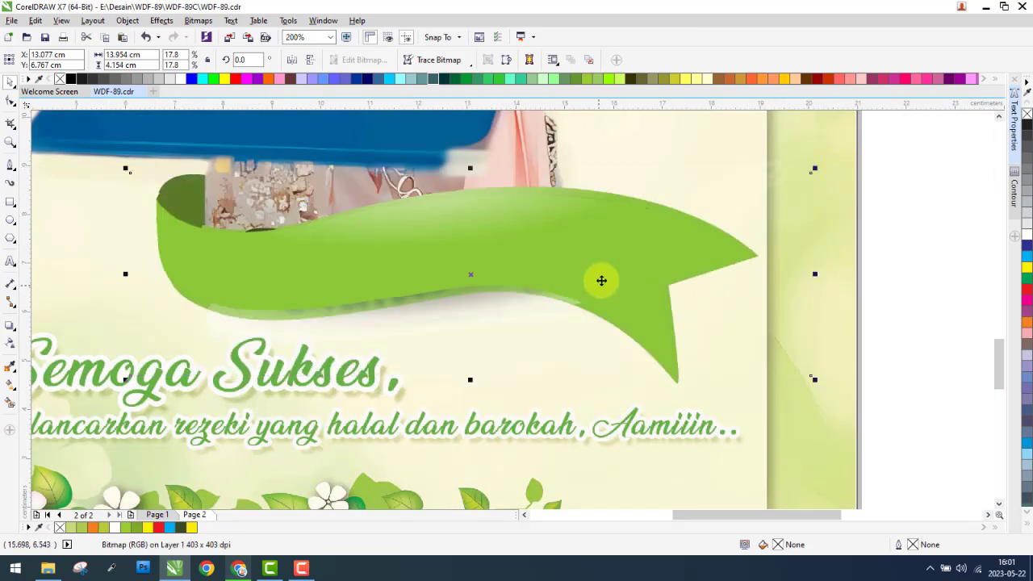
{"action": "scroll", "coordinate": [594, 210], "scroll_direction": "up", "scroll_amount": 1}
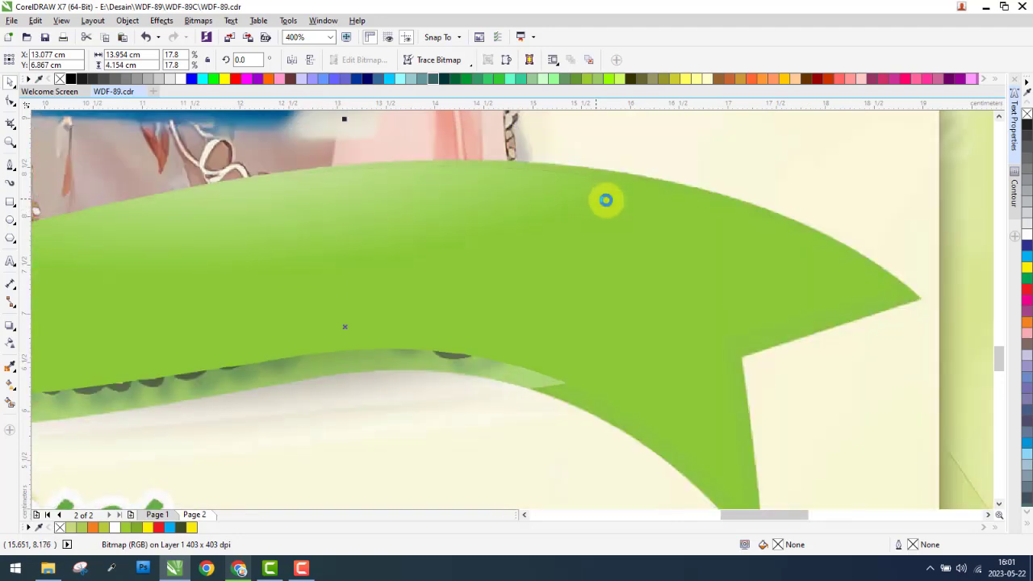
{"action": "key", "text": "ctrl+z"}
{"action": "scroll", "coordinate": [703, 236], "scroll_direction": "down", "scroll_amount": 1}
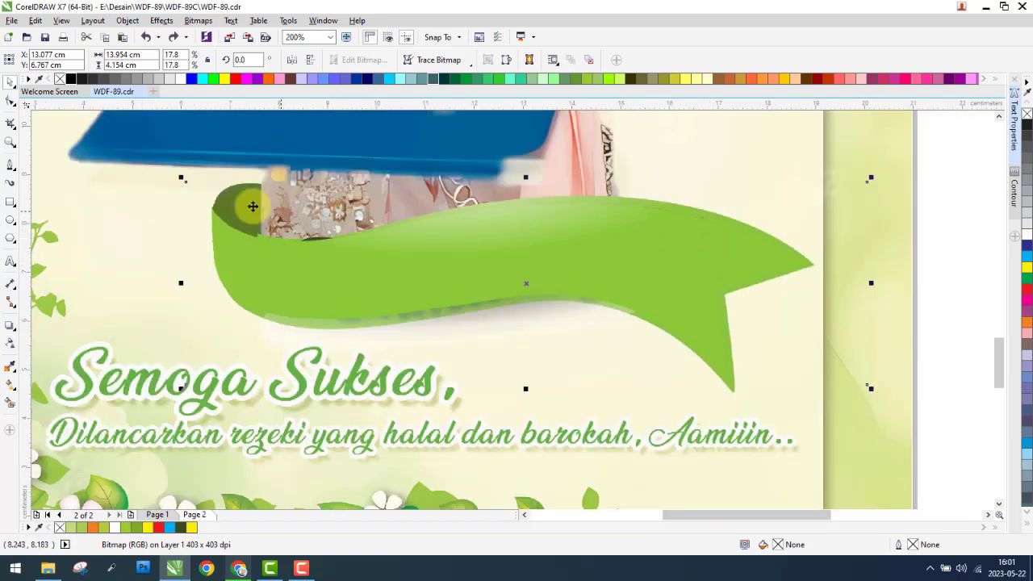
{"action": "scroll", "coordinate": [223, 215], "scroll_direction": "up", "scroll_amount": 1}
{"action": "left_click_drag", "start_coordinate": [202, 211], "coordinate": [207, 209]}
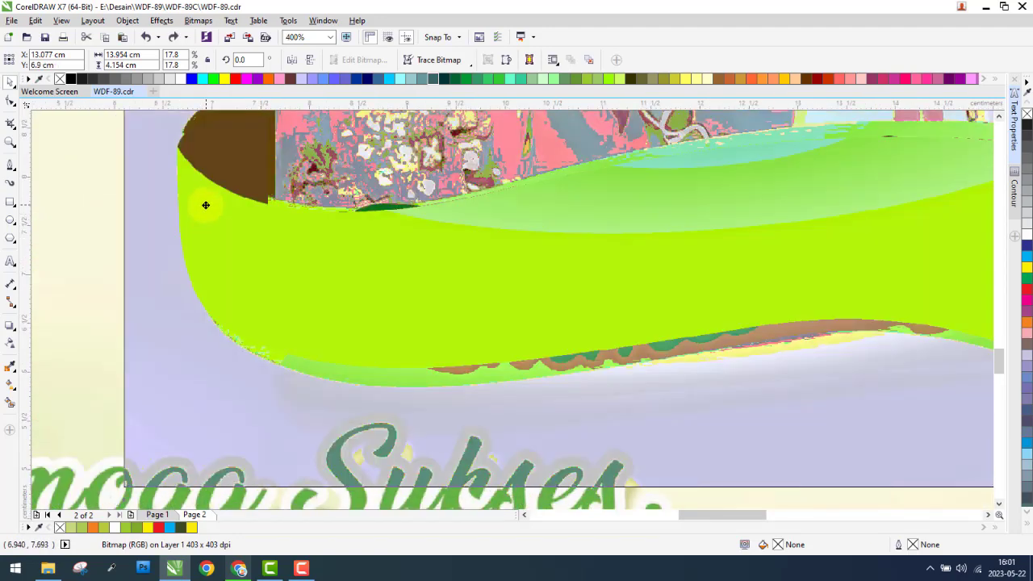
{"action": "scroll", "coordinate": [277, 267], "scroll_direction": "down", "scroll_amount": 1}
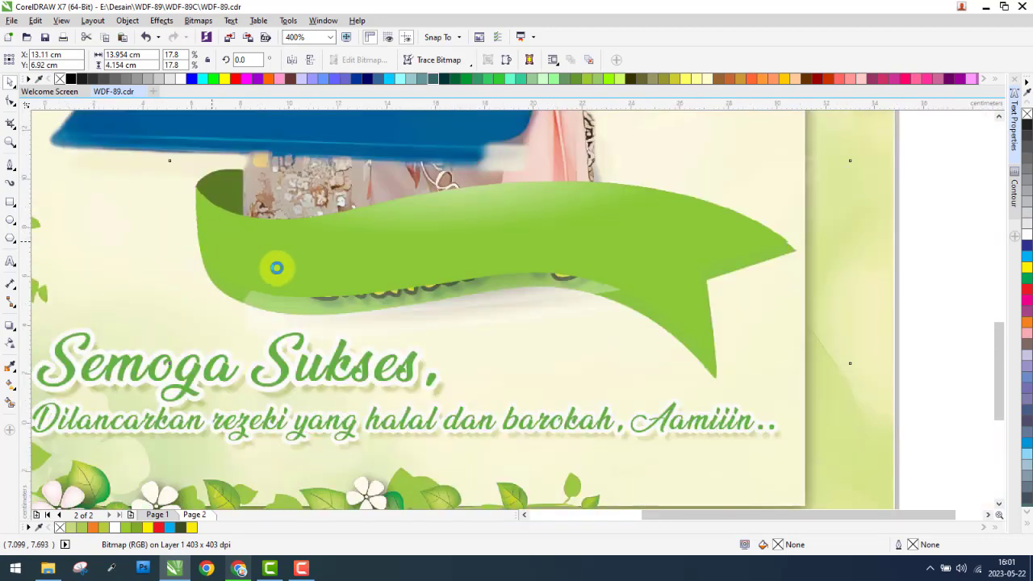
{"action": "scroll", "coordinate": [401, 261], "scroll_direction": "down", "scroll_amount": 1}
{"action": "scroll", "coordinate": [505, 264], "scroll_direction": "up", "scroll_amount": 2}
{"action": "scroll", "coordinate": [505, 264], "scroll_direction": "up", "scroll_amount": 2}
{"action": "left_click_drag", "start_coordinate": [538, 226], "coordinate": [528, 219]}
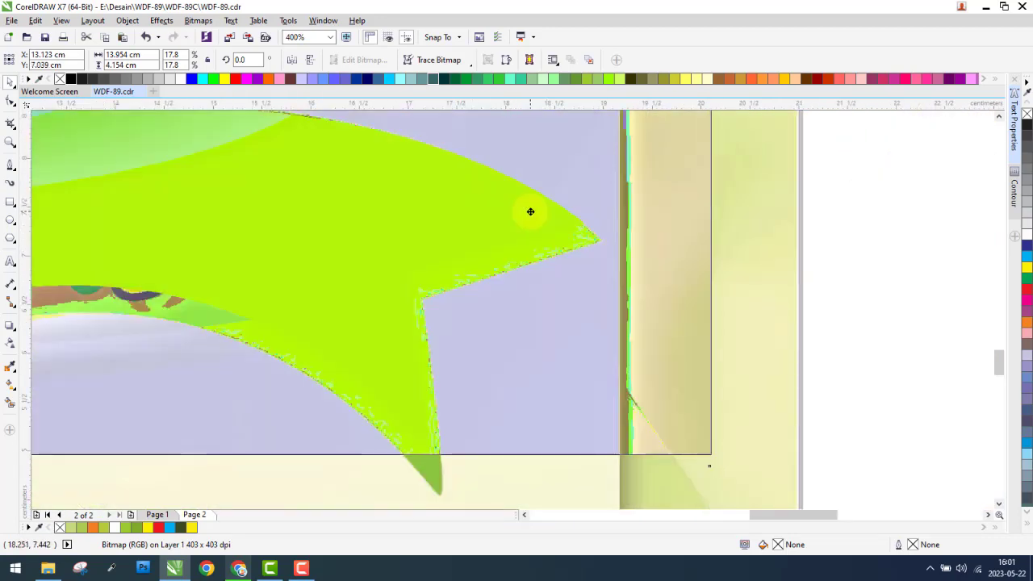
{"action": "scroll", "coordinate": [596, 294], "scroll_direction": "down", "scroll_amount": 1}
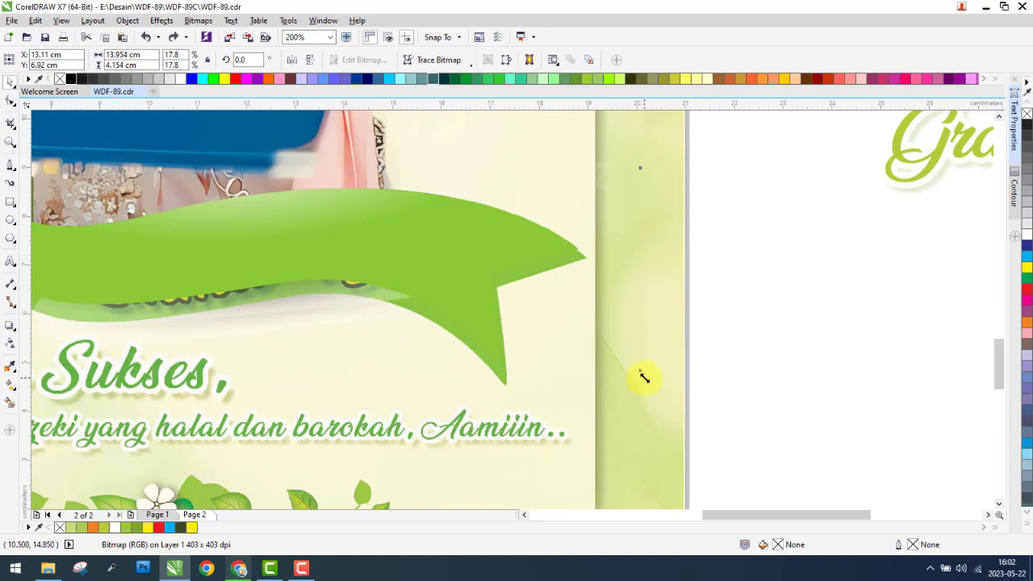
{"action": "scroll", "coordinate": [642, 374], "scroll_direction": "up", "scroll_amount": 1}
{"action": "left_click_drag", "start_coordinate": [640, 367], "coordinate": [660, 396]}
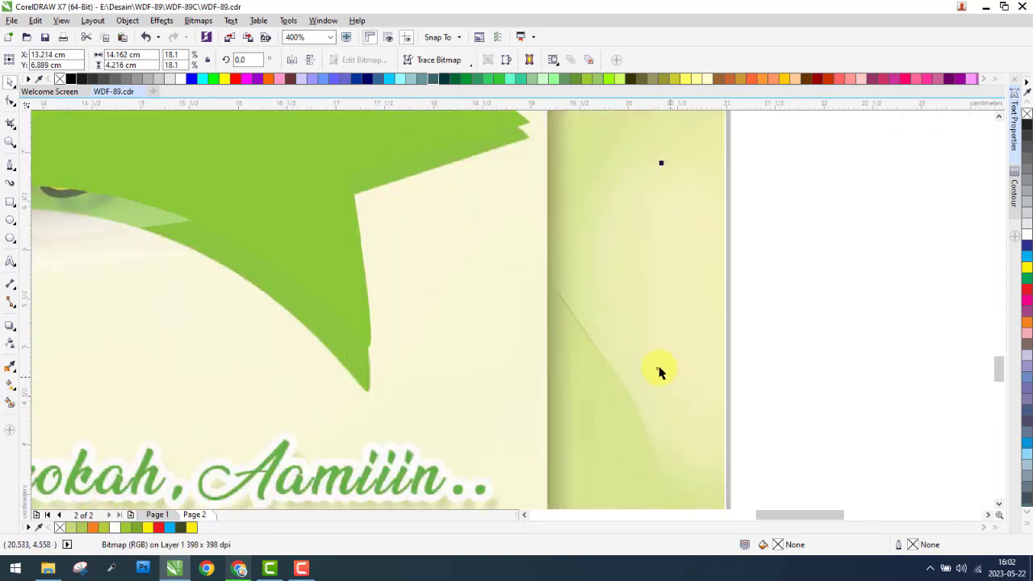
{"action": "left_click_drag", "start_coordinate": [340, 206], "coordinate": [331, 226]}
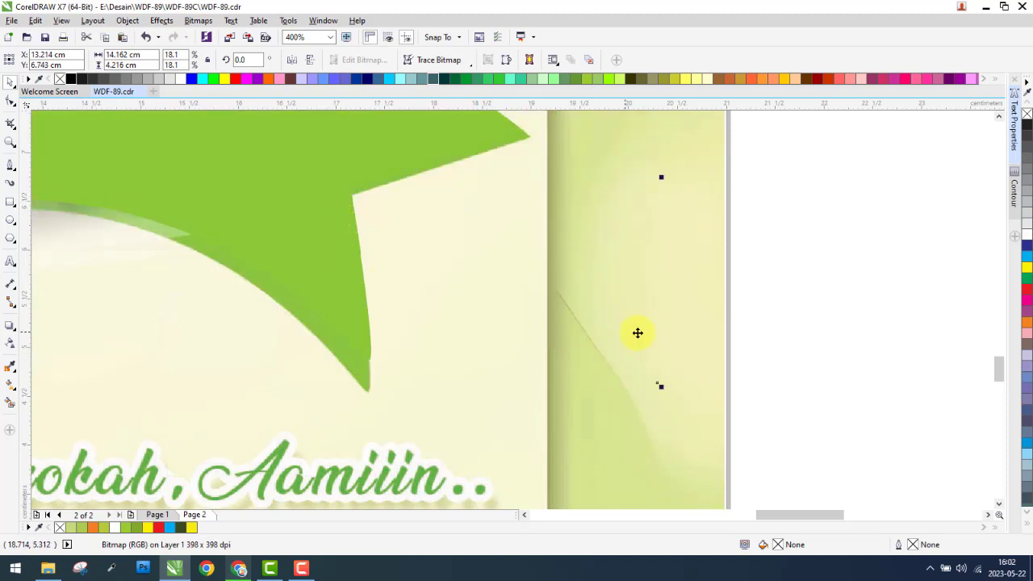
Tilt the green ribbon slightly, to about 358.9°.
{"action": "left_click_drag", "start_coordinate": [660, 388], "coordinate": [657, 400]}
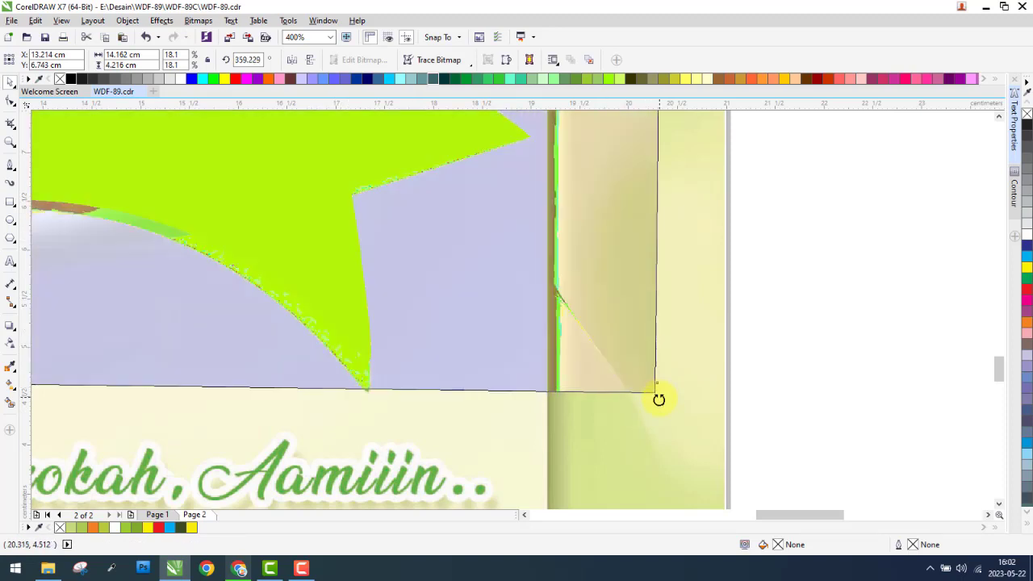
{"action": "left_click_drag", "start_coordinate": [337, 300], "coordinate": [334, 306]}
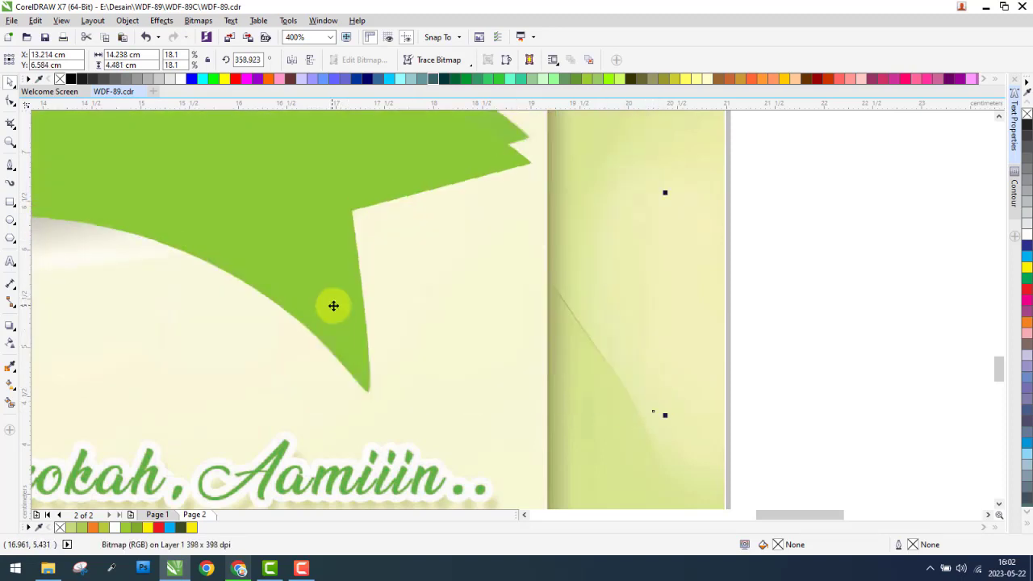
{"action": "scroll", "coordinate": [533, 253], "scroll_direction": "down", "scroll_amount": 1}
{"action": "scroll", "coordinate": [486, 254], "scroll_direction": "down", "scroll_amount": 1}
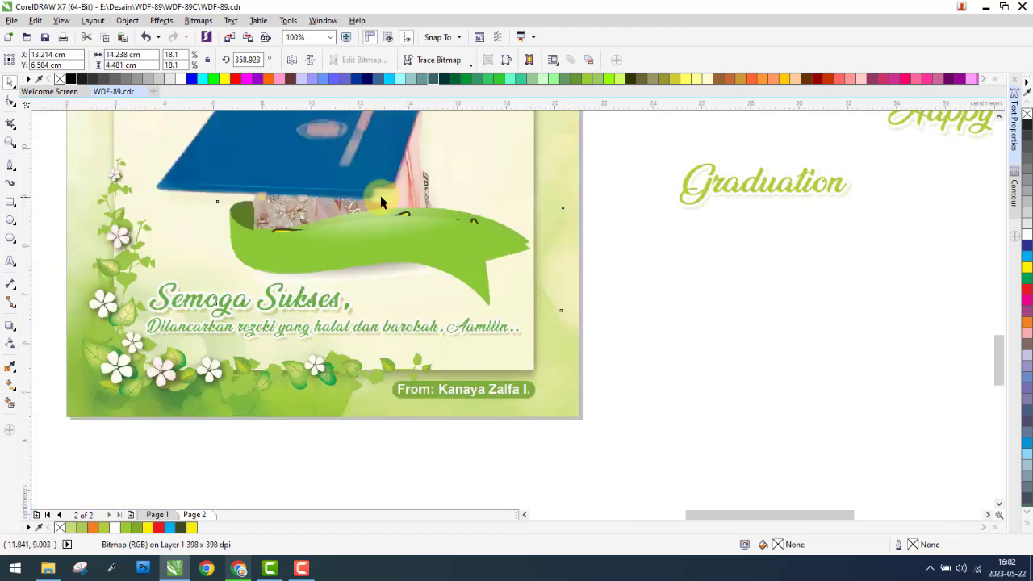
{"action": "scroll", "coordinate": [398, 209], "scroll_direction": "up", "scroll_amount": 1}
Stretch the green ribbon to about 5.03 cm tall and rotate it to roughly 359°.
{"action": "left_click_drag", "start_coordinate": [404, 200], "coordinate": [406, 182]}
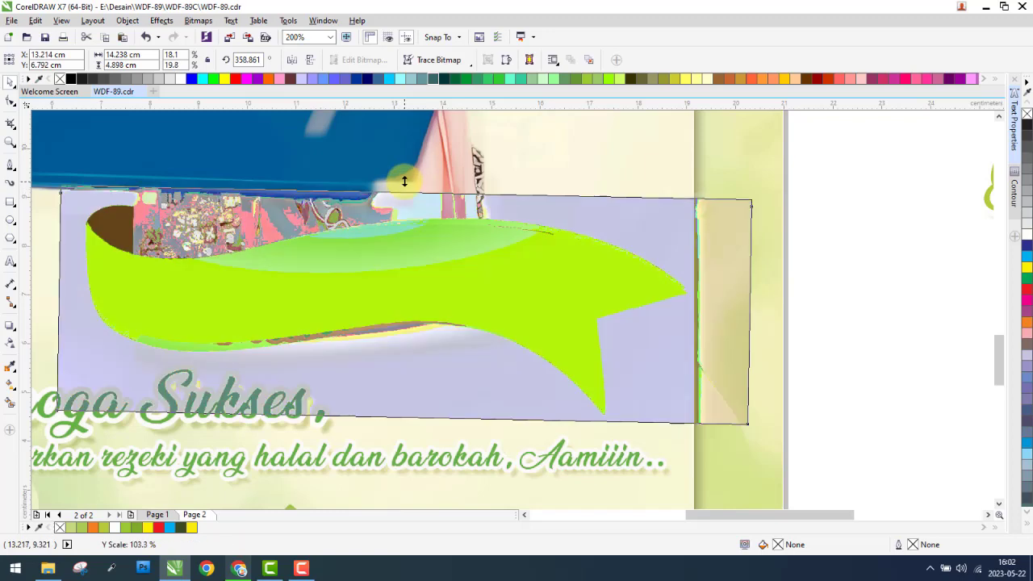
{"action": "left_click", "coordinate": [242, 307]}
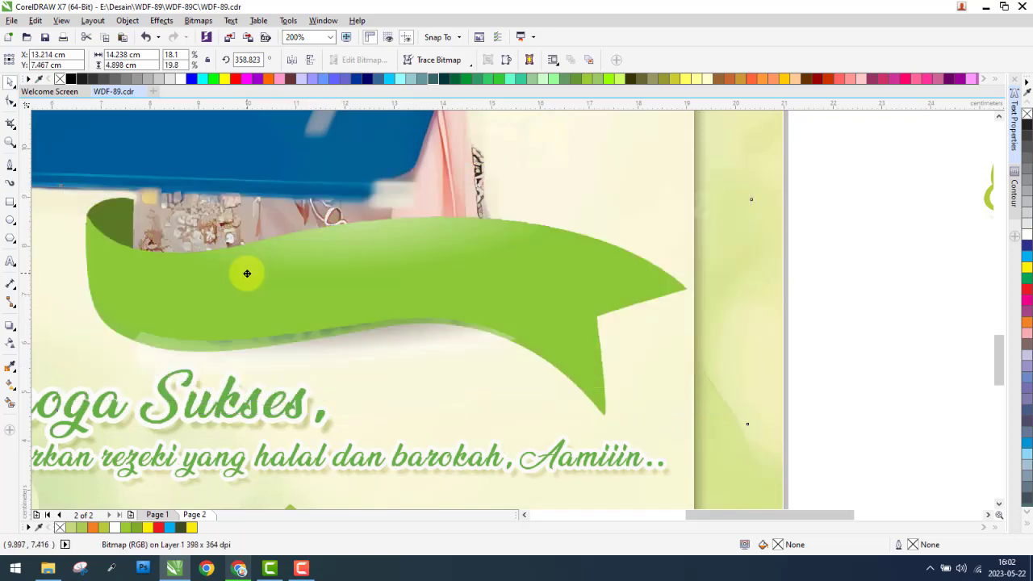
{"action": "left_click", "coordinate": [247, 273]}
{"action": "left_click_drag", "start_coordinate": [551, 282], "coordinate": [553, 267]}
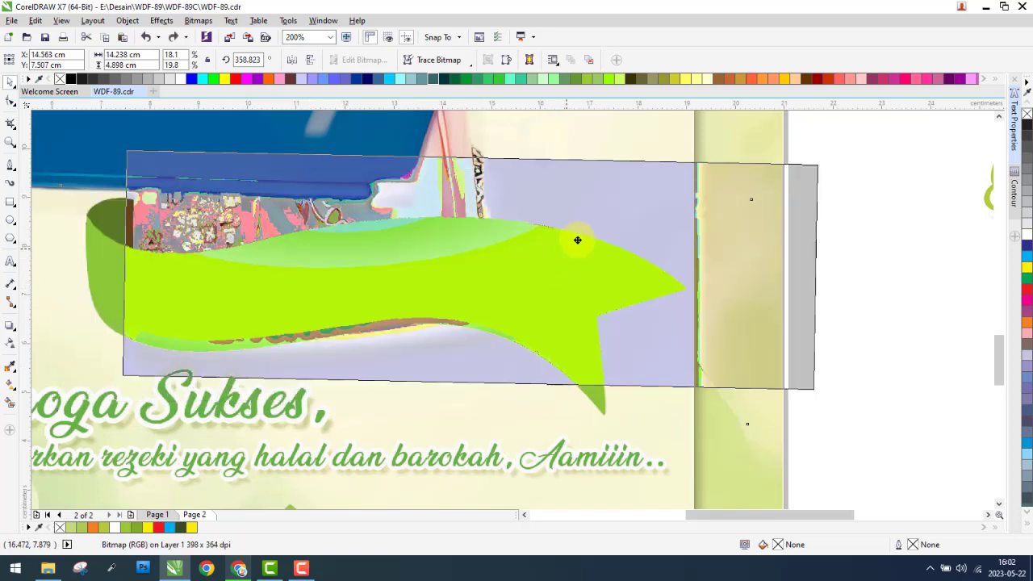
{"action": "left_click", "coordinate": [746, 198]}
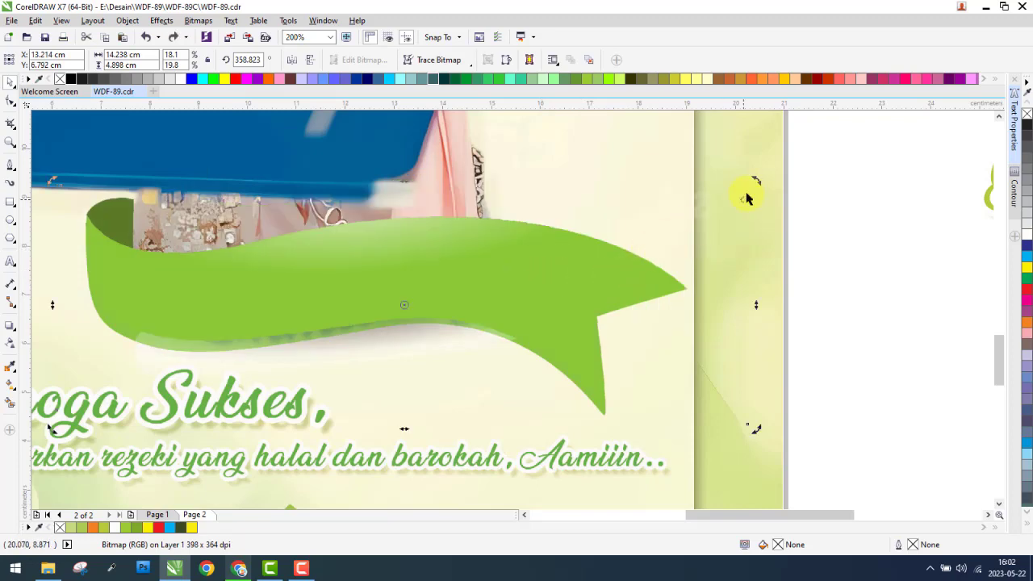
{"action": "mouse_move", "coordinate": [756, 183]}
{"action": "left_mouse_down"}
{"action": "mouse_move", "coordinate": [758, 173]}
{"action": "mouse_move", "coordinate": [750, 201]}
{"action": "left_mouse_up"}
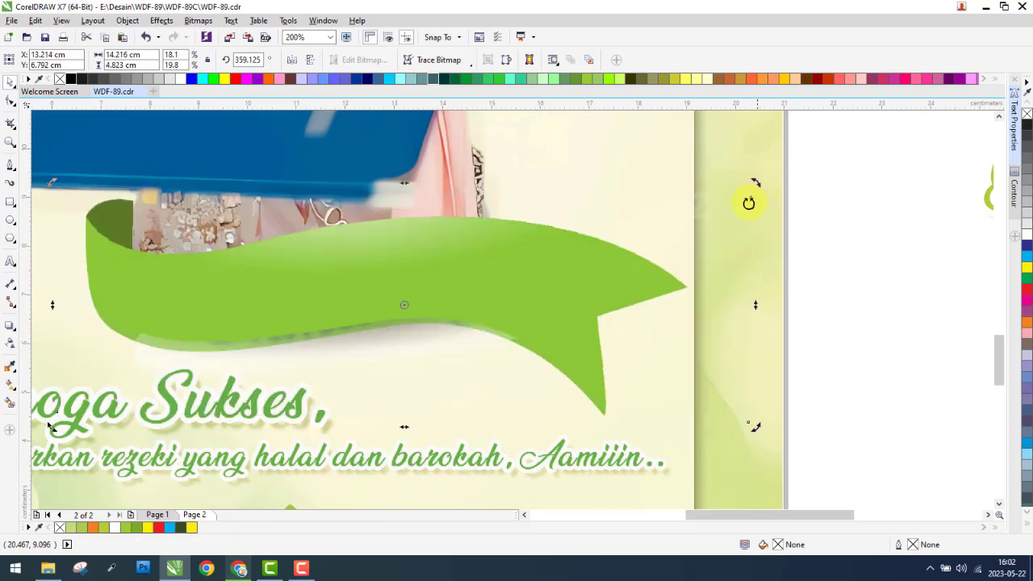
{"action": "scroll", "coordinate": [396, 288], "scroll_direction": "down", "scroll_amount": 1}
{"action": "left_click_drag", "start_coordinate": [452, 299], "coordinate": [459, 389]}
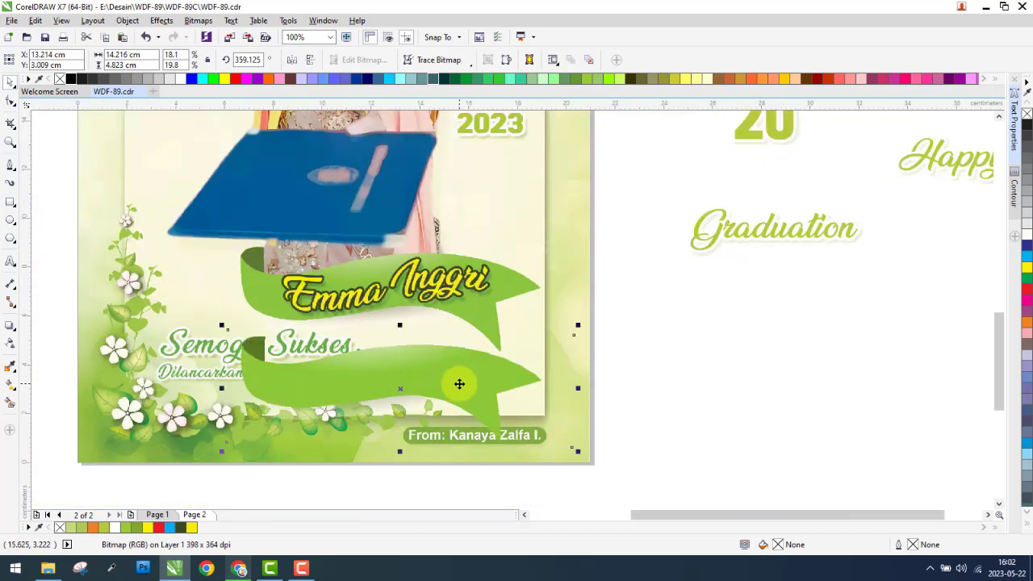
{"action": "key", "text": "ctrl+z"}
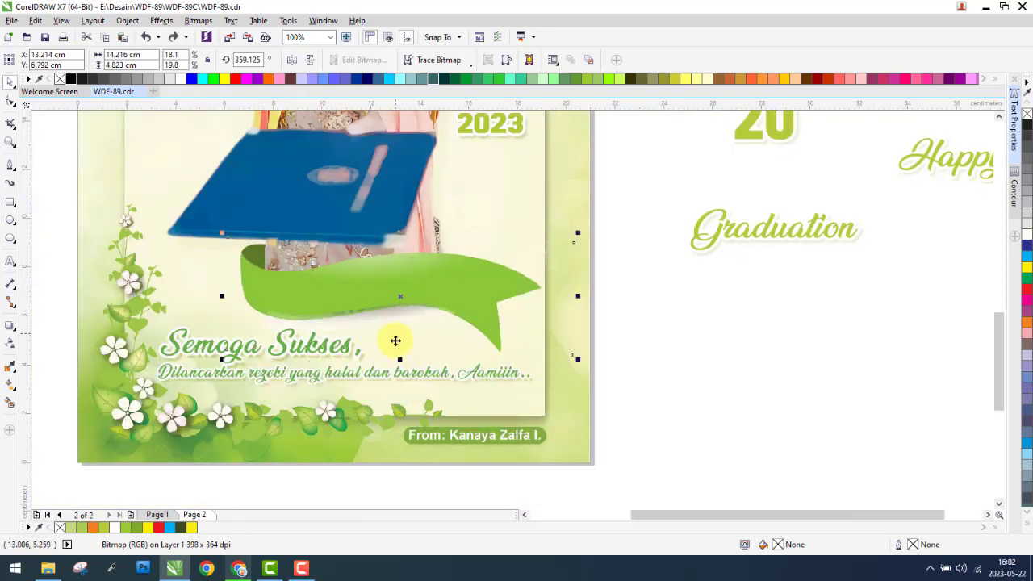
{"action": "left_click_drag", "start_coordinate": [395, 341], "coordinate": [392, 260]}
{"action": "key", "text": "ctrl+z"}
{"action": "left_click_drag", "start_coordinate": [398, 362], "coordinate": [397, 371]}
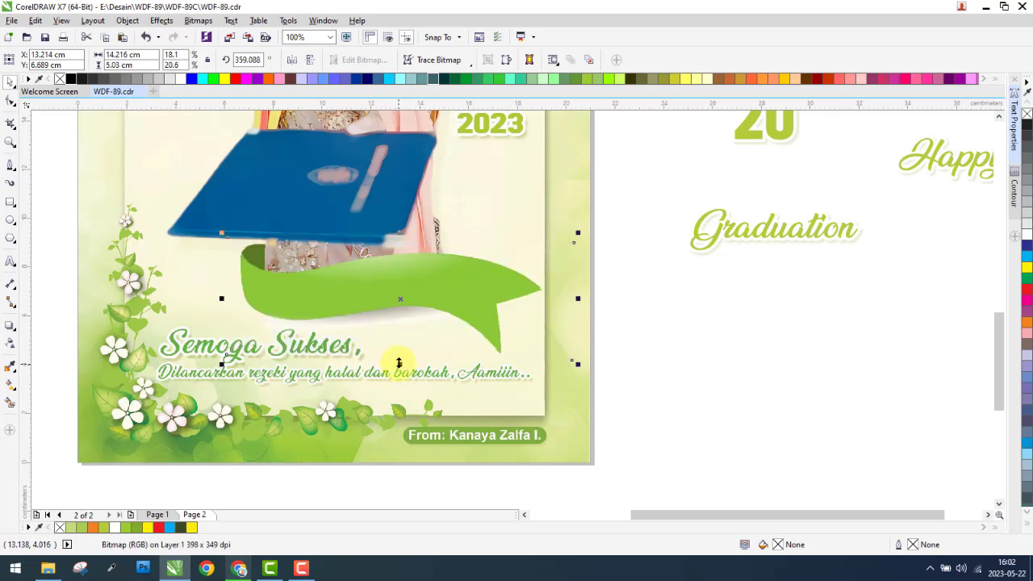
{"action": "right_click", "coordinate": [433, 279]}
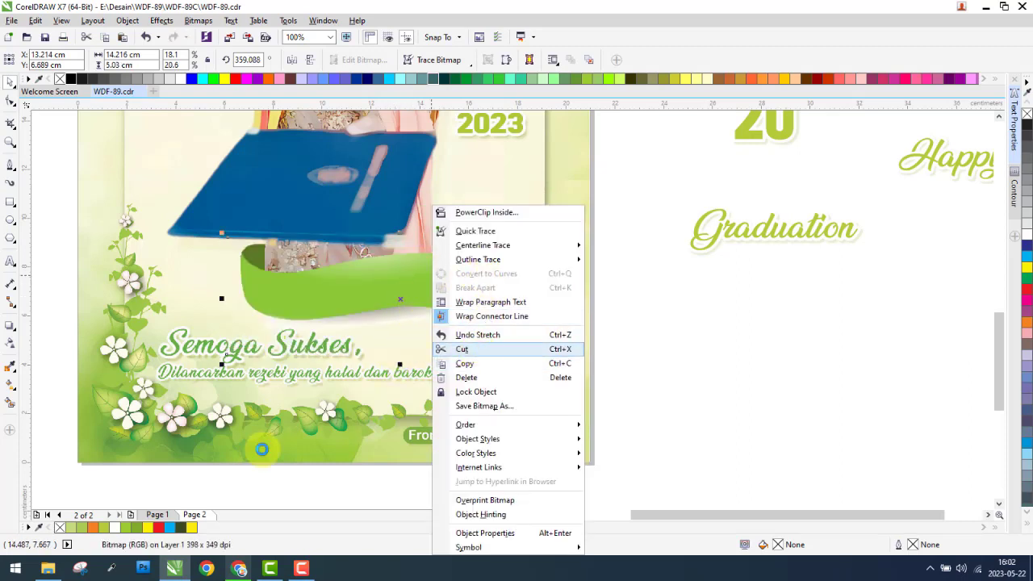
{"action": "left_click", "coordinate": [461, 349]}
{"action": "left_click", "coordinate": [154, 515]}
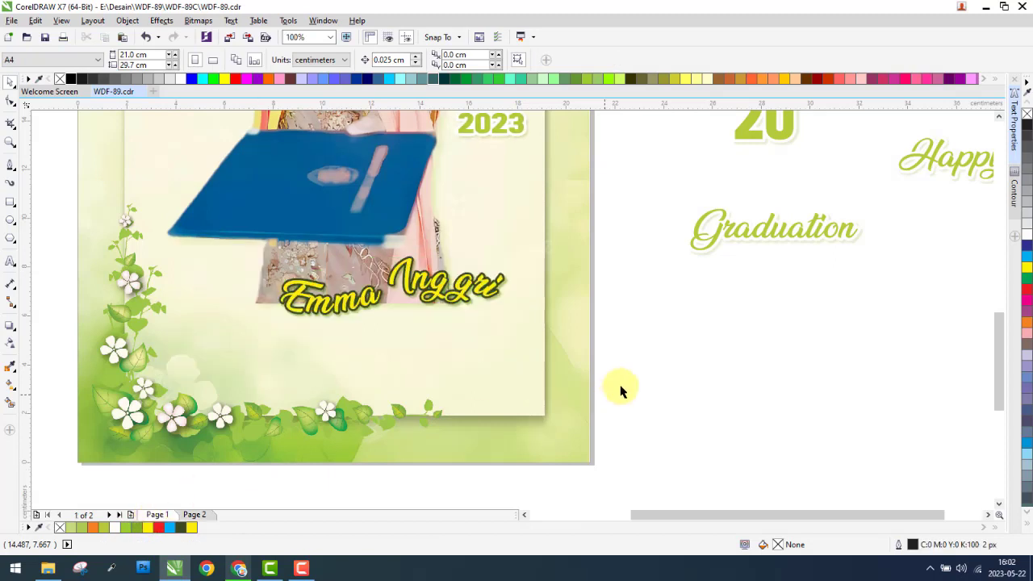
{"action": "right_click", "coordinate": [699, 357]}
{"action": "left_click", "coordinate": [729, 437]}
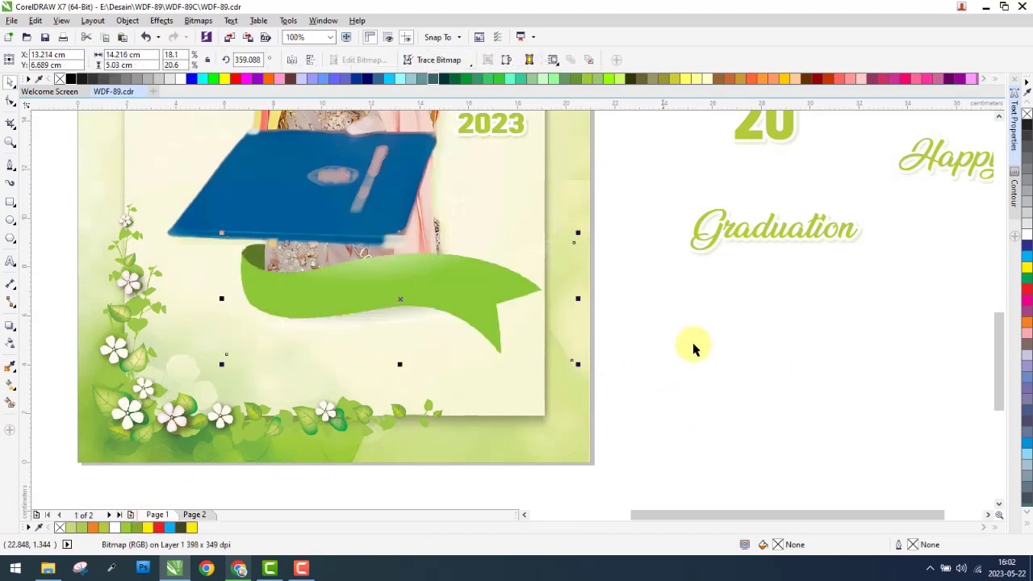
{"action": "left_click", "coordinate": [692, 355]}
{"action": "mouse_move", "coordinate": [710, 412]}
{"action": "left_mouse_down"}
{"action": "mouse_move", "coordinate": [291, 194]}
{"action": "mouse_move", "coordinate": [246, 192]}
{"action": "left_mouse_up"}
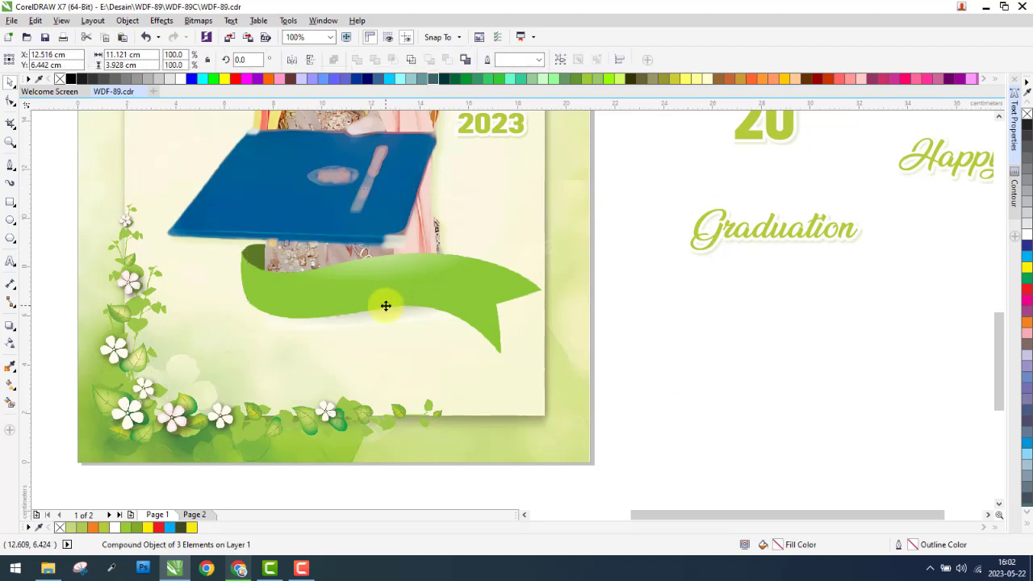
{"action": "left_click_drag", "start_coordinate": [386, 306], "coordinate": [386, 306]}
{"action": "scroll", "coordinate": [426, 324], "scroll_direction": "down", "scroll_amount": 1}
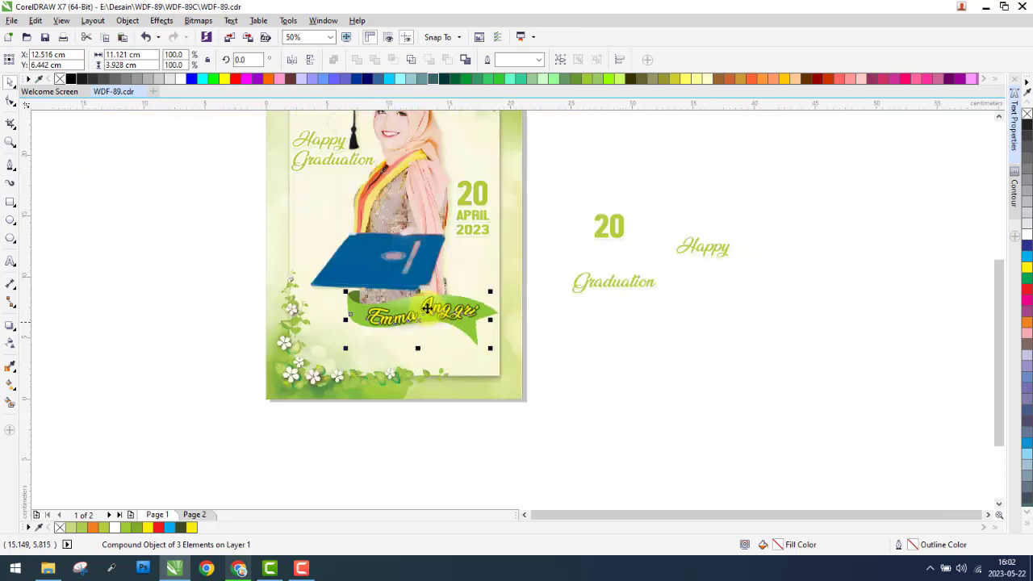
{"action": "scroll", "coordinate": [415, 318], "scroll_direction": "up", "scroll_amount": 1}
{"action": "scroll", "coordinate": [452, 311], "scroll_direction": "up", "scroll_amount": 1}
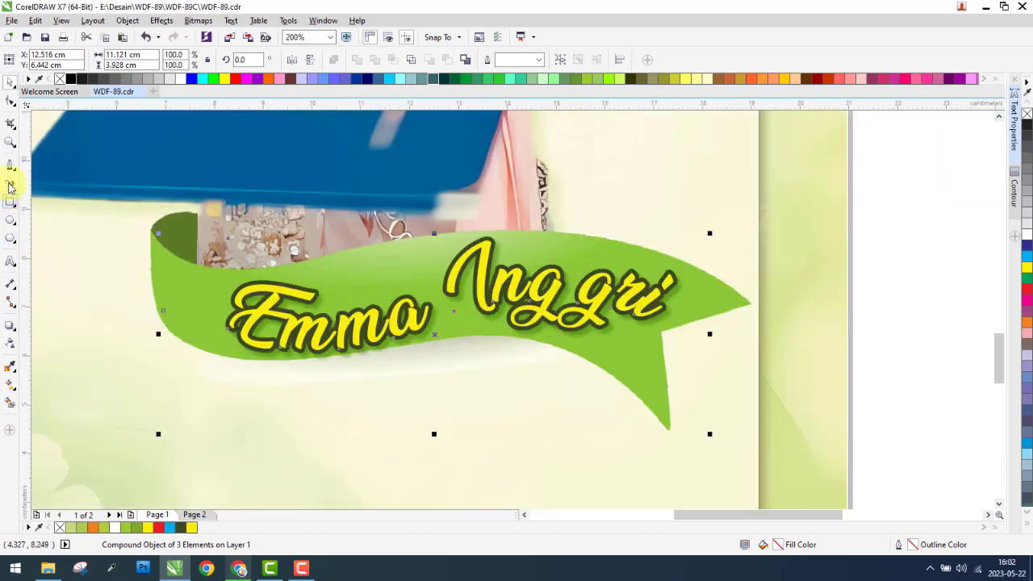
Select the name text's guide curve and give it a red outline.
{"action": "left_click", "coordinate": [11, 100]}
{"action": "left_click", "coordinate": [283, 267]}
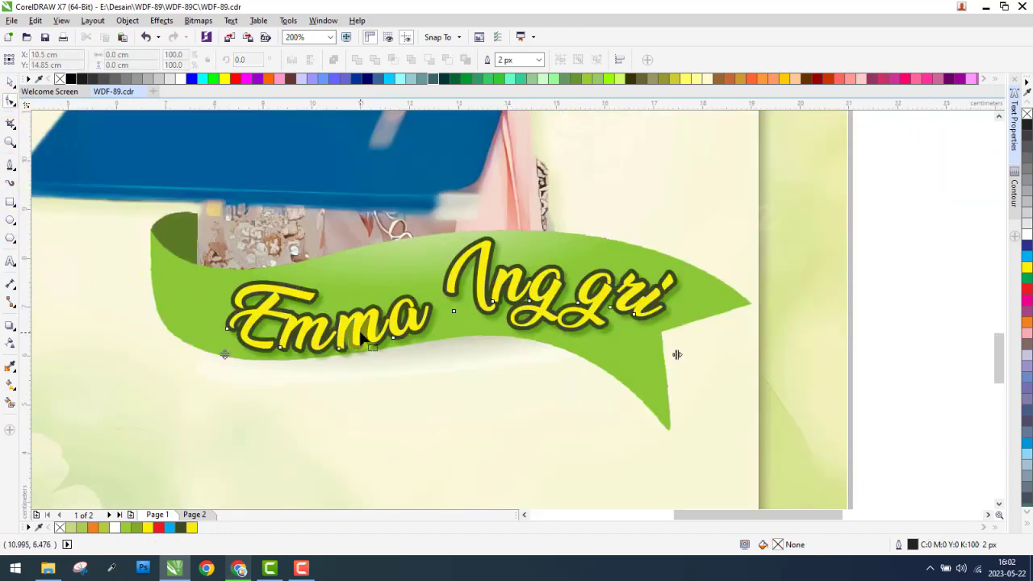
{"action": "left_click", "coordinate": [206, 329]}
{"action": "left_click", "coordinate": [200, 327]}
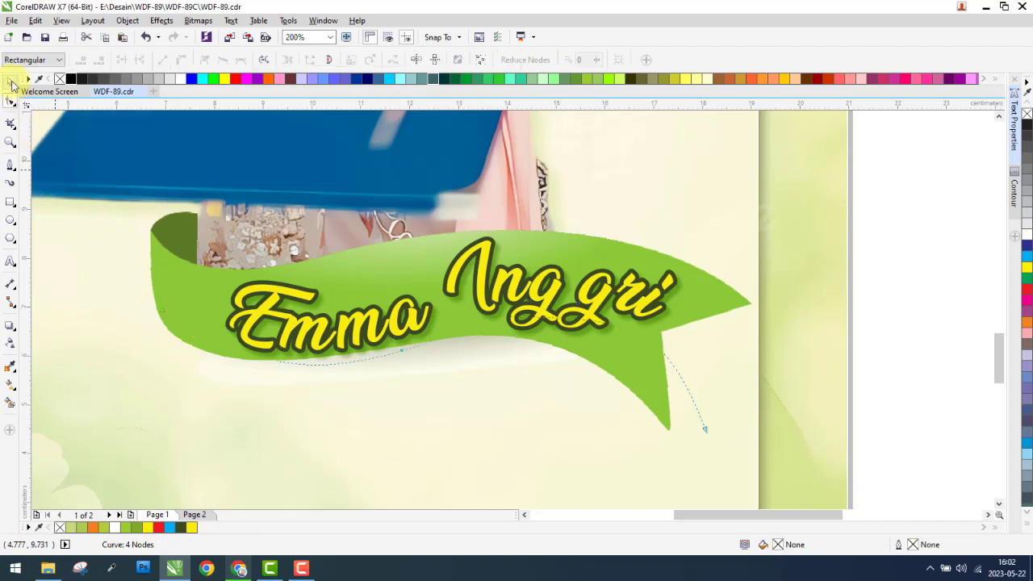
{"action": "left_click", "coordinate": [10, 83]}
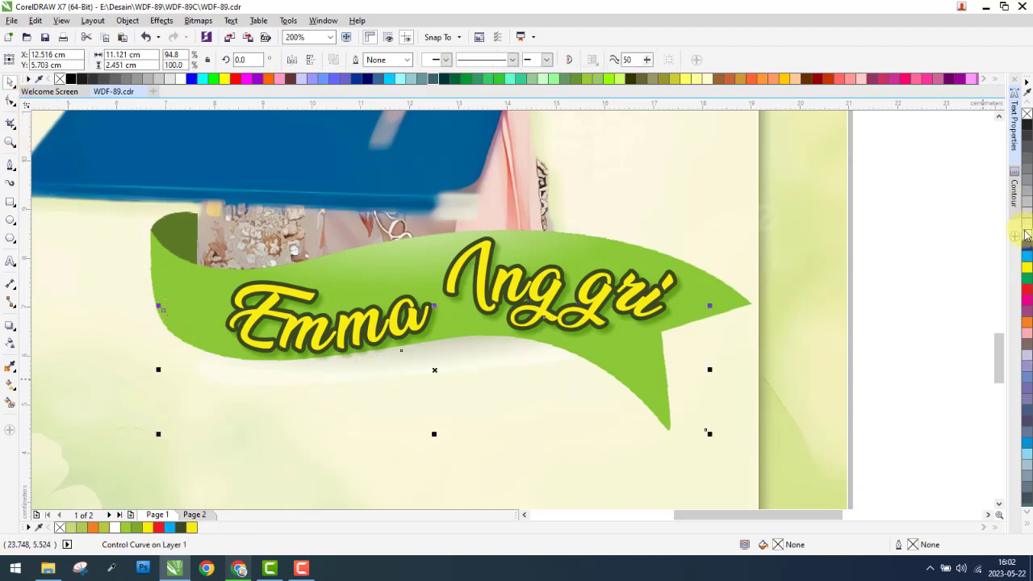
{"action": "right_click", "coordinate": [1022, 288]}
{"action": "left_click", "coordinate": [10, 103]}
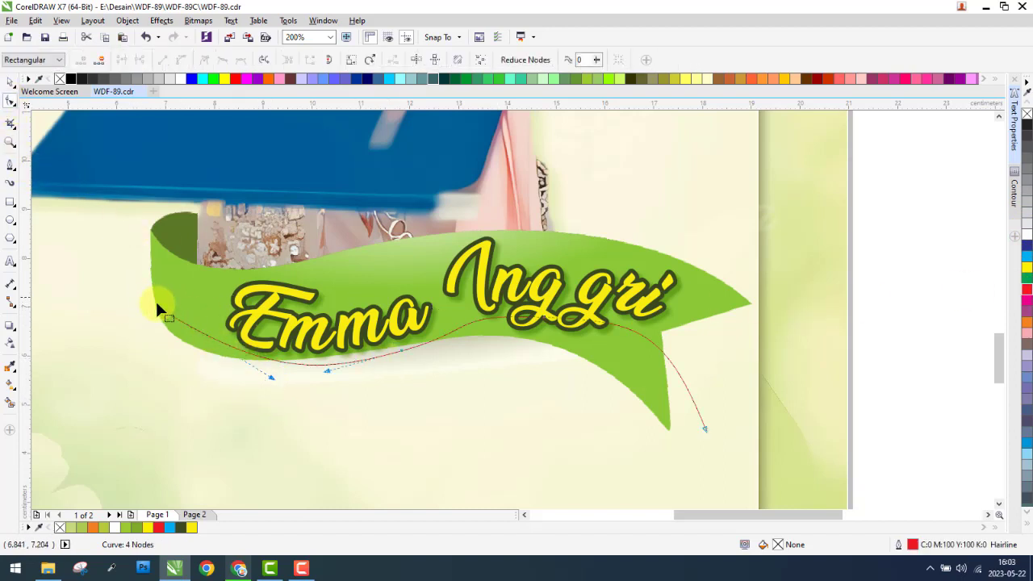
Drag the guide curve's start point and nodes to reshape the name's arc.
{"action": "left_click_drag", "start_coordinate": [161, 307], "coordinate": [137, 307]}
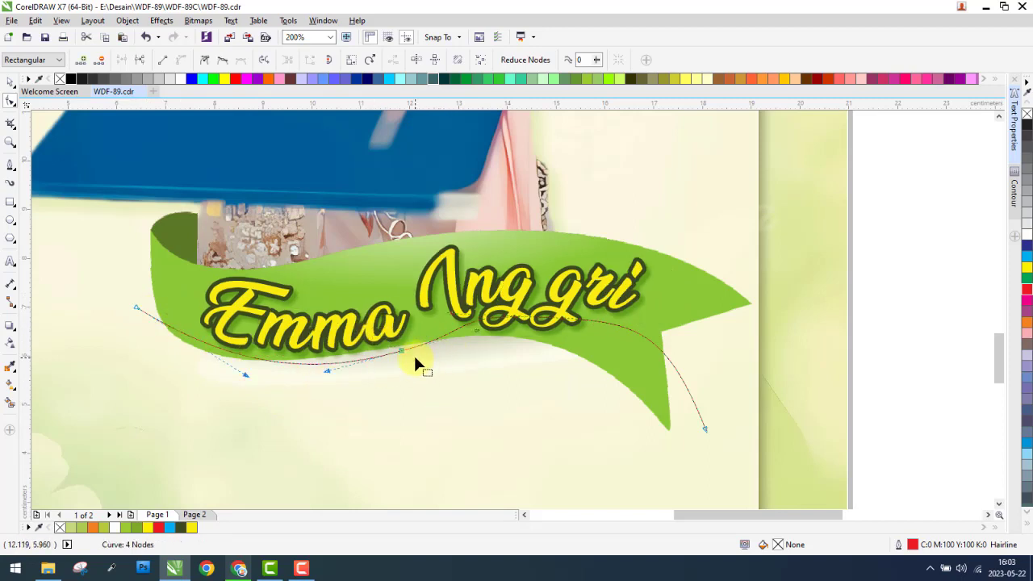
{"action": "left_click_drag", "start_coordinate": [414, 363], "coordinate": [456, 373]}
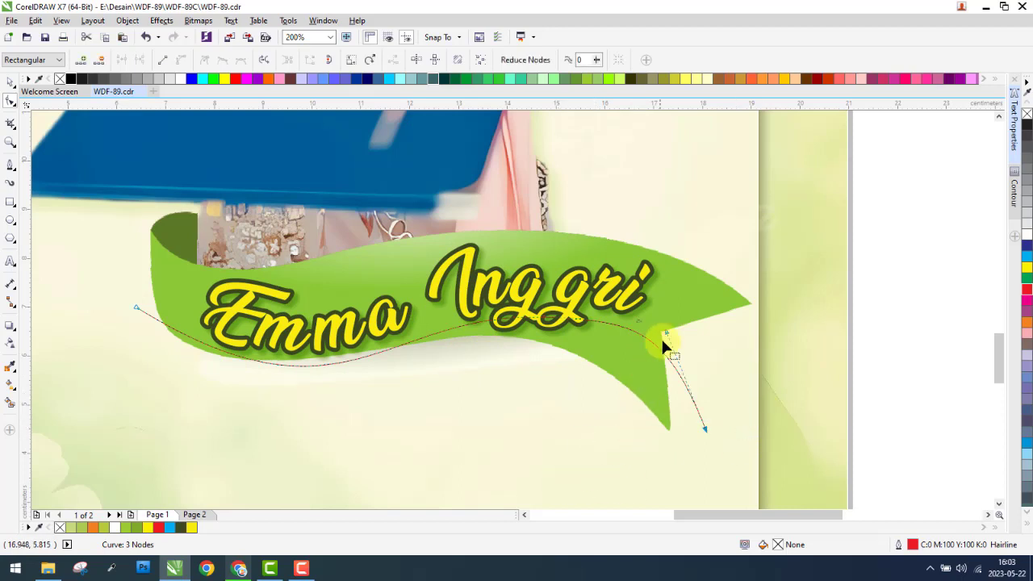
{"action": "left_click_drag", "start_coordinate": [636, 319], "coordinate": [544, 318]}
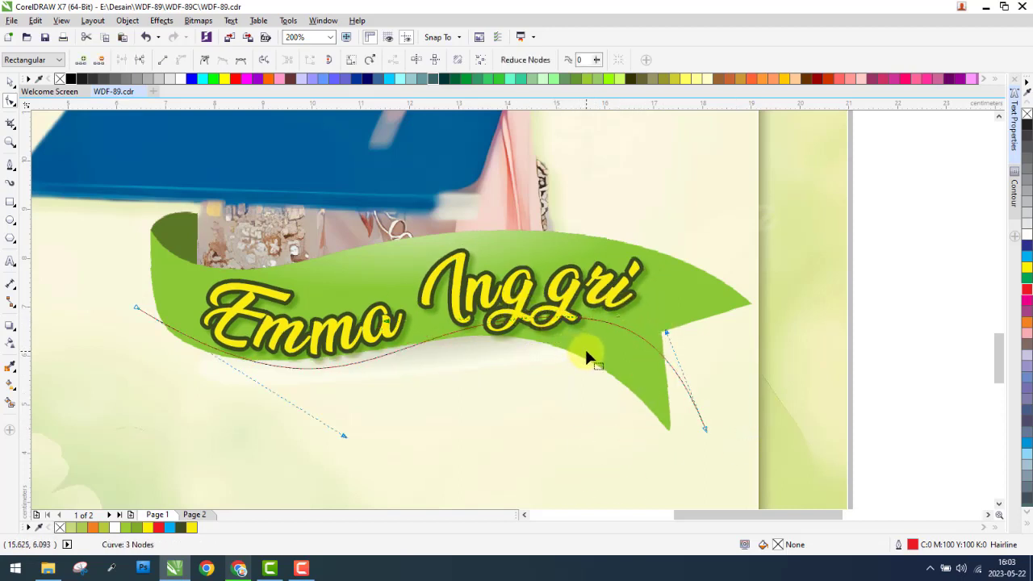
{"action": "left_click_drag", "start_coordinate": [587, 357], "coordinate": [669, 365]}
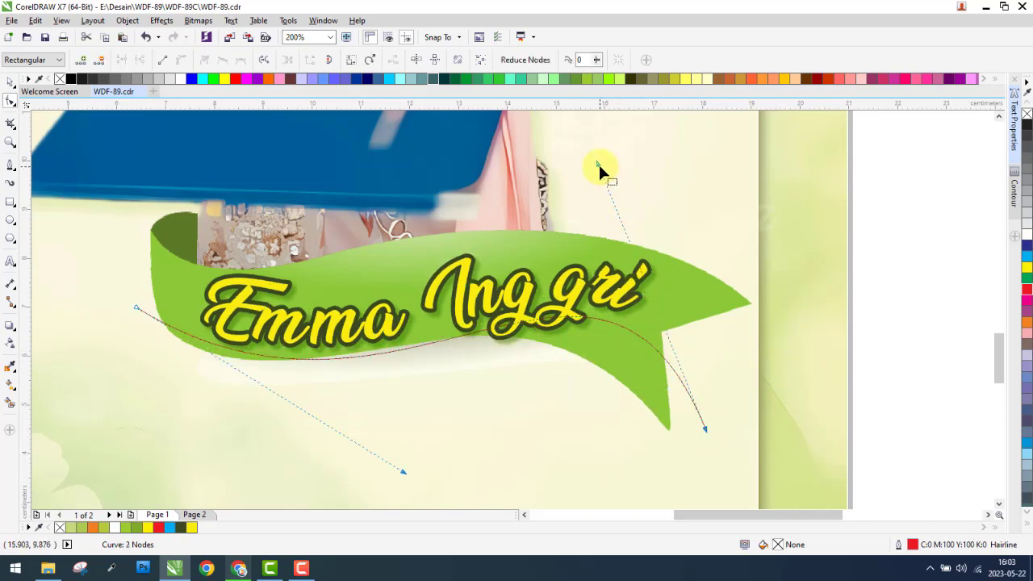
{"action": "mouse_move", "coordinate": [599, 163]}
{"action": "left_mouse_down"}
{"action": "mouse_move", "coordinate": [521, 163]}
{"action": "mouse_move", "coordinate": [558, 149]}
{"action": "left_mouse_up"}
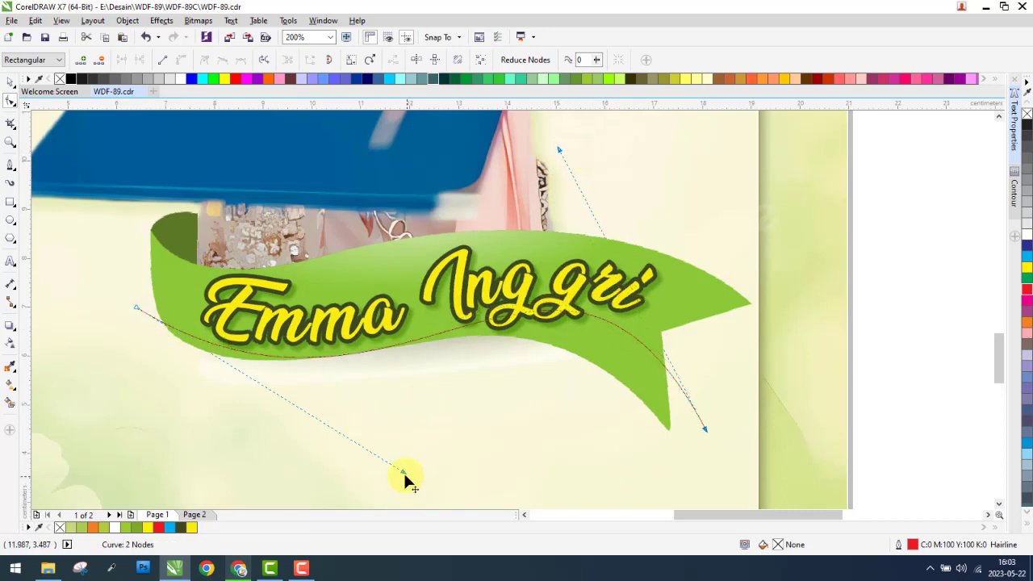
{"action": "left_click_drag", "start_coordinate": [404, 473], "coordinate": [404, 478]}
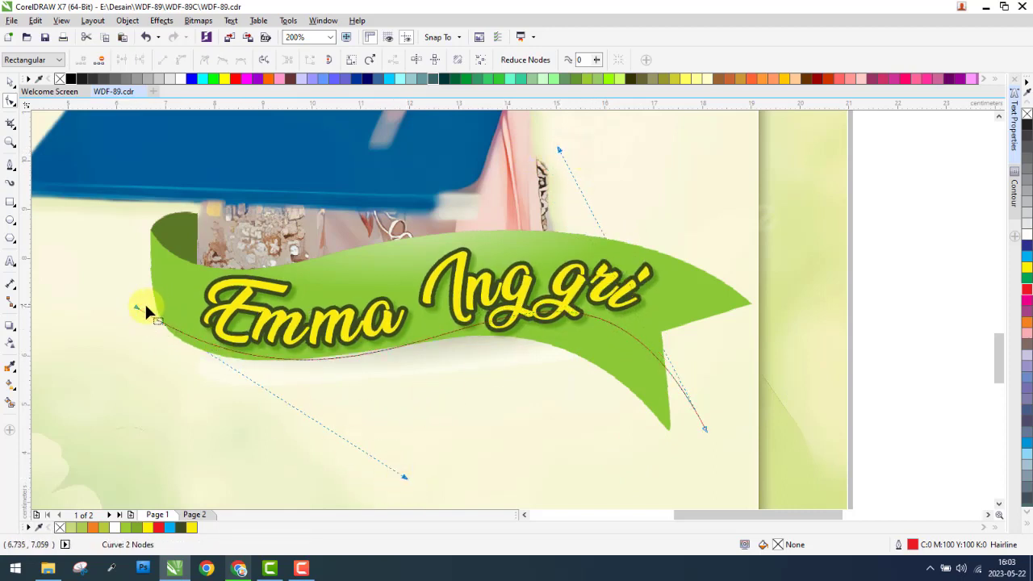
{"action": "left_click_drag", "start_coordinate": [137, 307], "coordinate": [153, 313]}
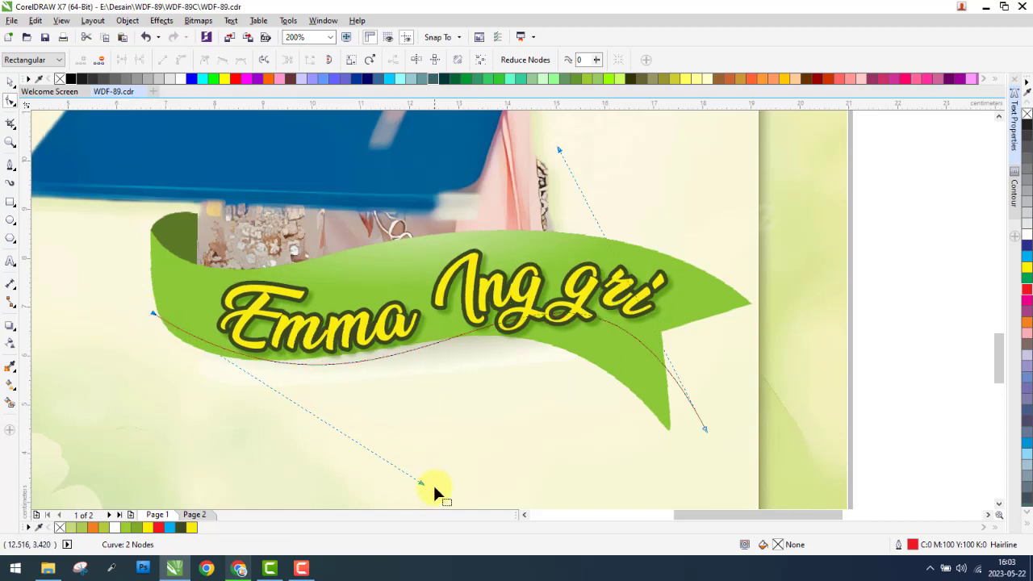
{"action": "left_click_drag", "start_coordinate": [420, 480], "coordinate": [374, 447]}
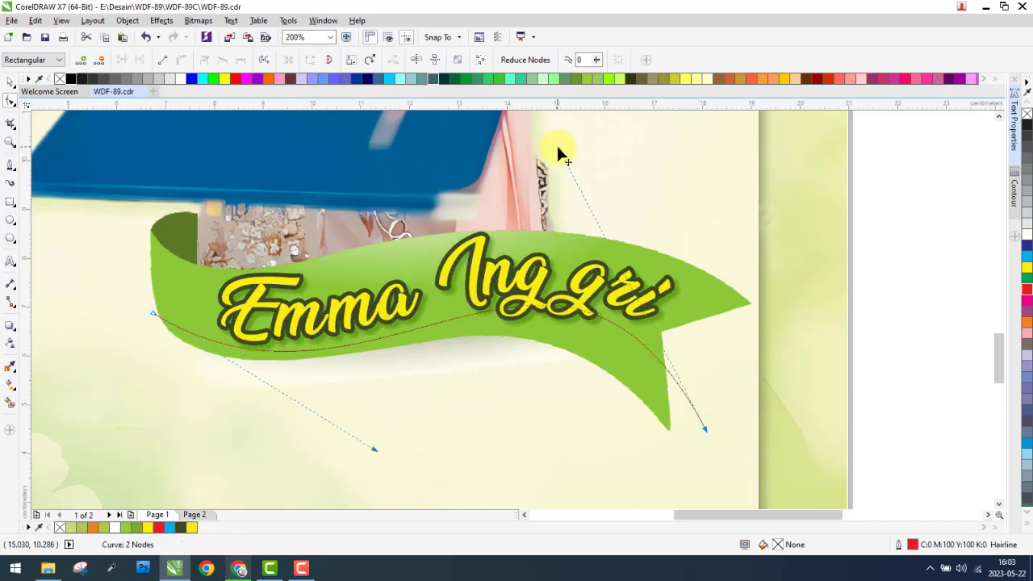
{"action": "mouse_move", "coordinate": [557, 148]}
{"action": "left_mouse_down"}
{"action": "mouse_move", "coordinate": [644, 197]}
{"action": "mouse_move", "coordinate": [541, 169]}
{"action": "mouse_move", "coordinate": [518, 189]}
{"action": "left_mouse_up"}
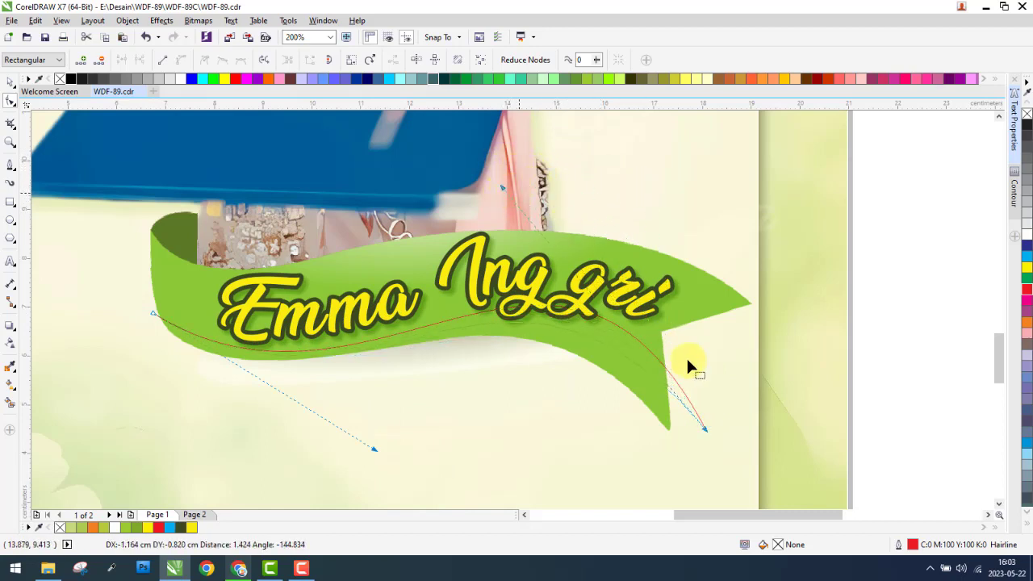
{"action": "left_click_drag", "start_coordinate": [688, 363], "coordinate": [688, 365]}
{"action": "left_click_drag", "start_coordinate": [703, 428], "coordinate": [723, 396]}
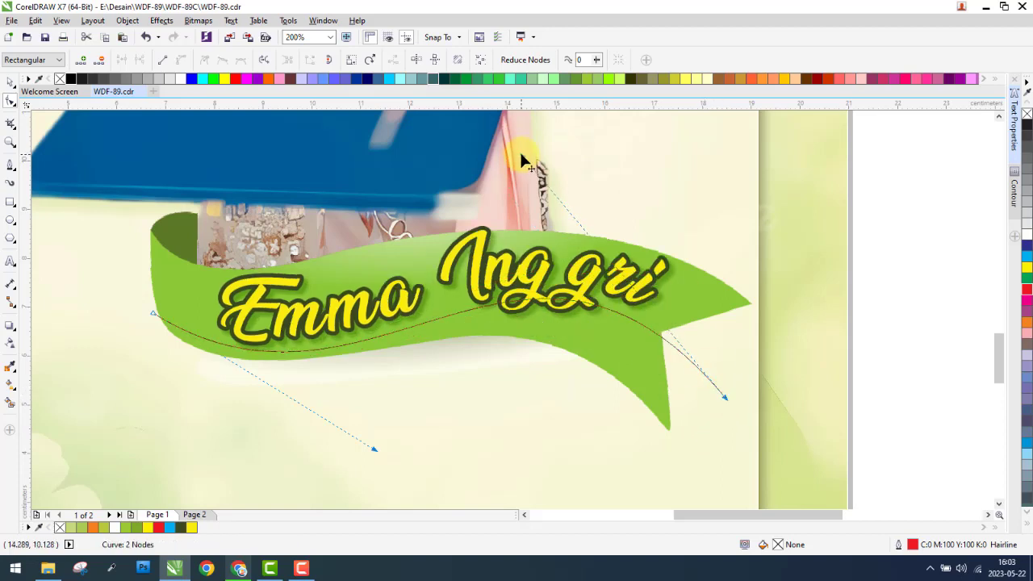
{"action": "mouse_move", "coordinate": [522, 151]}
{"action": "left_mouse_down"}
{"action": "mouse_move", "coordinate": [474, 187]}
{"action": "mouse_move", "coordinate": [452, 188]}
{"action": "left_mouse_up"}
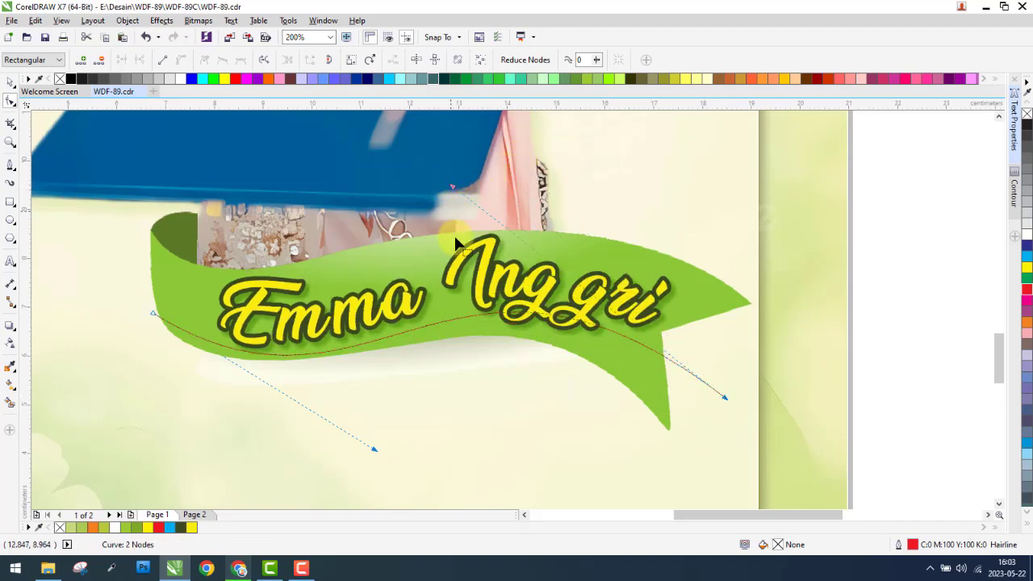
{"action": "left_click_drag", "start_coordinate": [373, 448], "coordinate": [339, 447]}
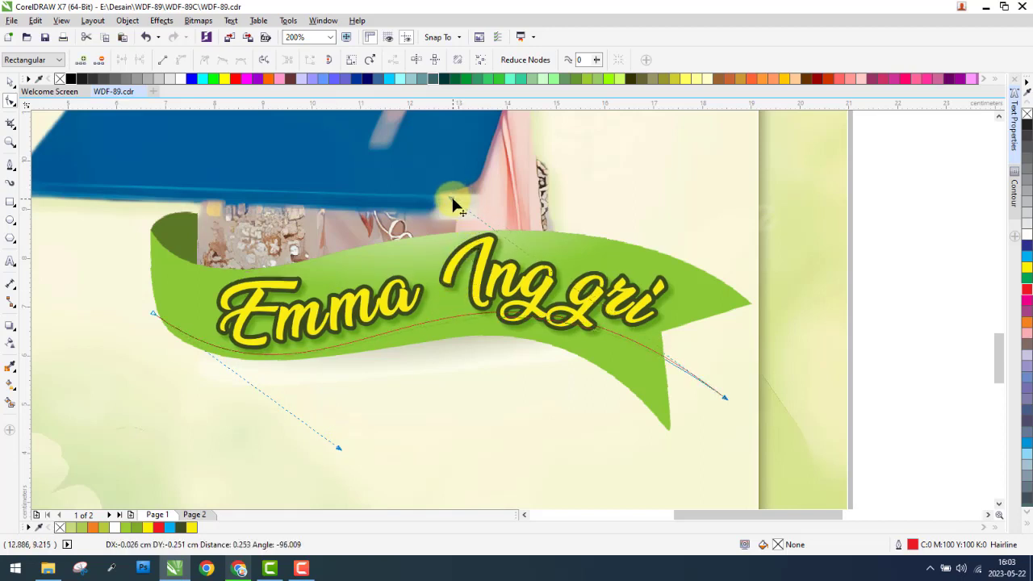
{"action": "left_click_drag", "start_coordinate": [454, 192], "coordinate": [450, 202]}
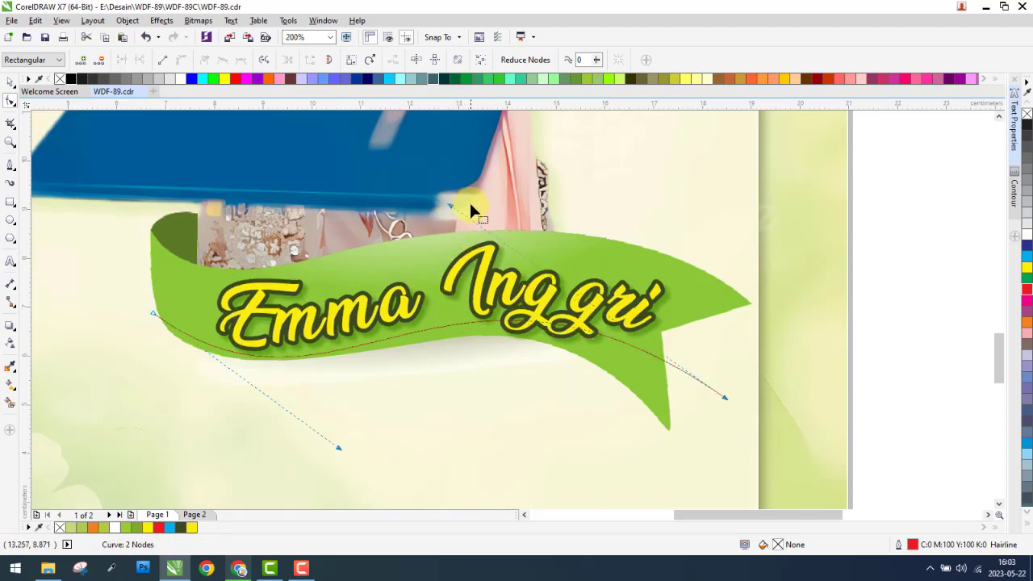
{"action": "left_click_drag", "start_coordinate": [452, 208], "coordinate": [449, 198]}
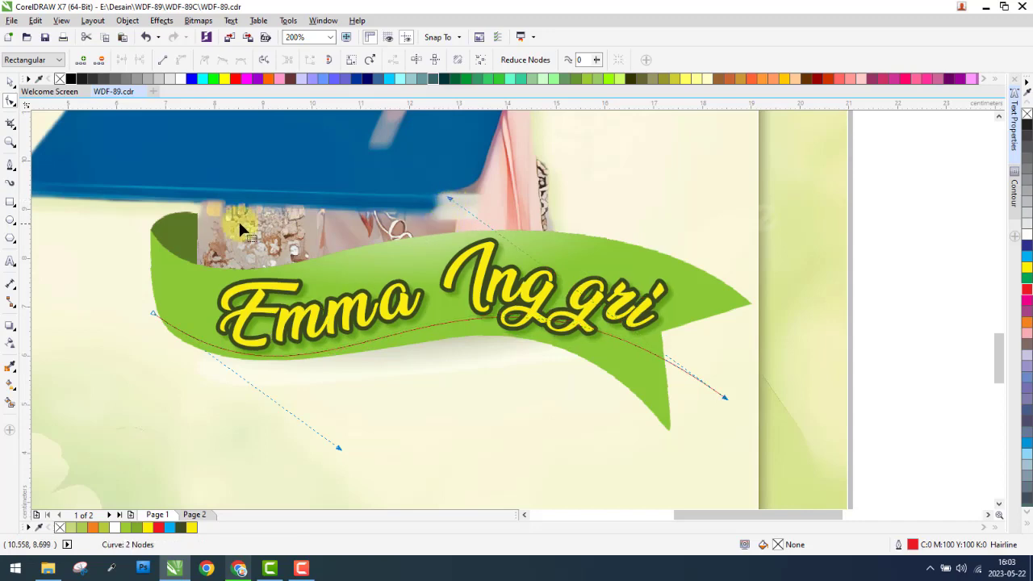
{"action": "left_click", "coordinate": [9, 85]}
Drag the Universitas Negeri Malang logo from the Bahan folder into the document beside Page 2.
{"action": "key", "text": "F3"}
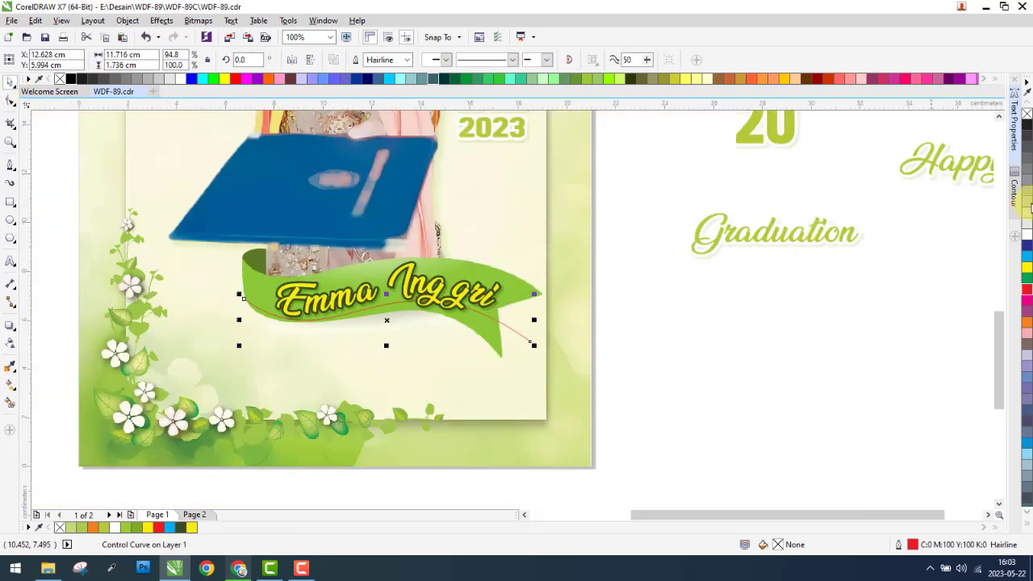
{"action": "left_click", "coordinate": [705, 353]}
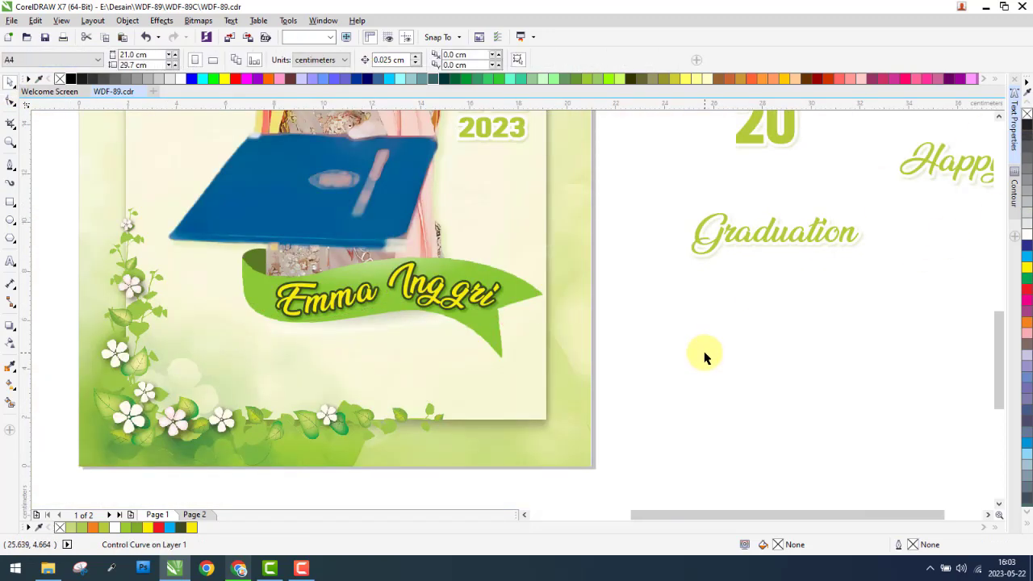
{"action": "scroll", "coordinate": [646, 343], "scroll_direction": "down", "scroll_amount": 1}
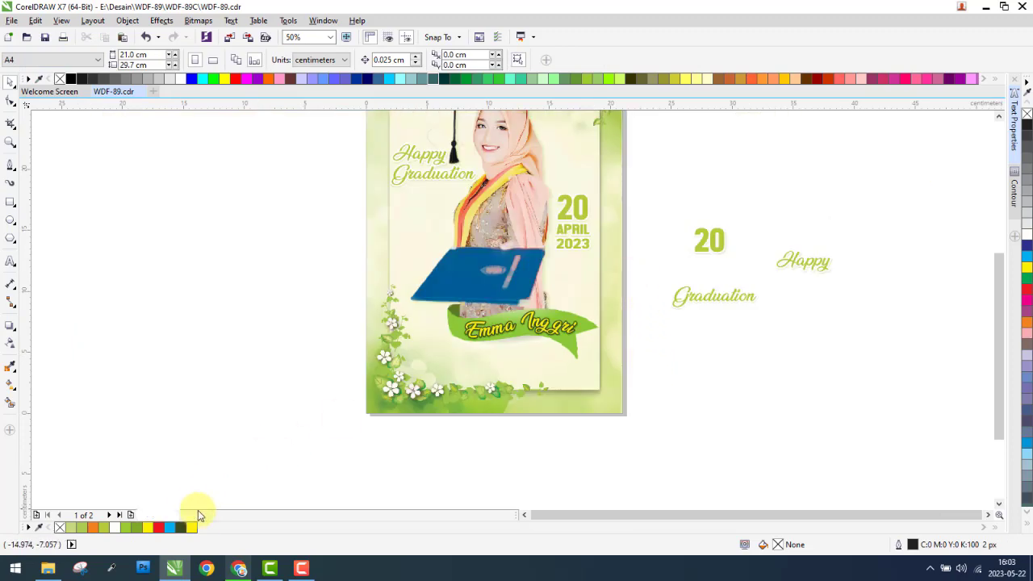
{"action": "left_click", "coordinate": [201, 516]}
{"action": "scroll", "coordinate": [605, 141], "scroll_direction": "up", "scroll_amount": 1}
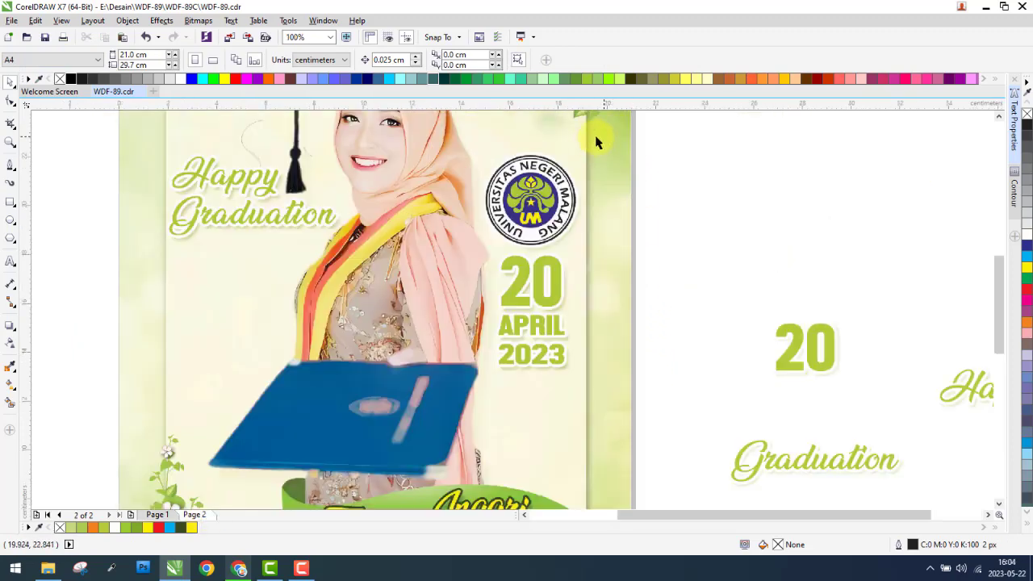
{"action": "scroll", "coordinate": [565, 157], "scroll_direction": "up", "scroll_amount": 1}
{"action": "left_click", "coordinate": [47, 568]}
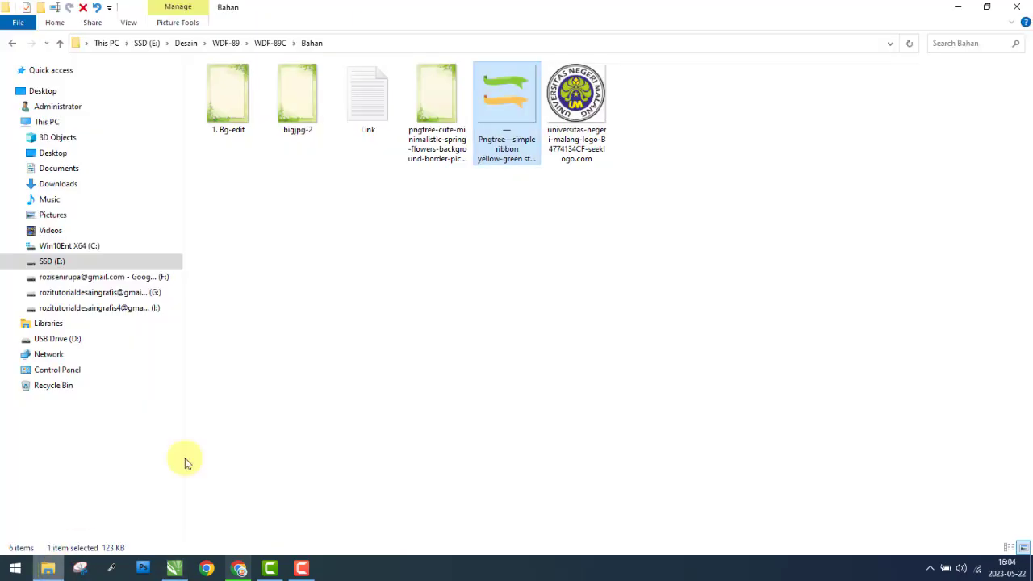
{"action": "mouse_move", "coordinate": [545, 125]}
{"action": "left_mouse_down"}
{"action": "mouse_move", "coordinate": [258, 552]}
{"action": "mouse_move", "coordinate": [899, 219]}
{"action": "left_mouse_up"}
Shrink the imported logo bitmap and drag it onto the poster beside the existing logo.
{"action": "scroll", "coordinate": [827, 144], "scroll_direction": "down", "scroll_amount": 1}
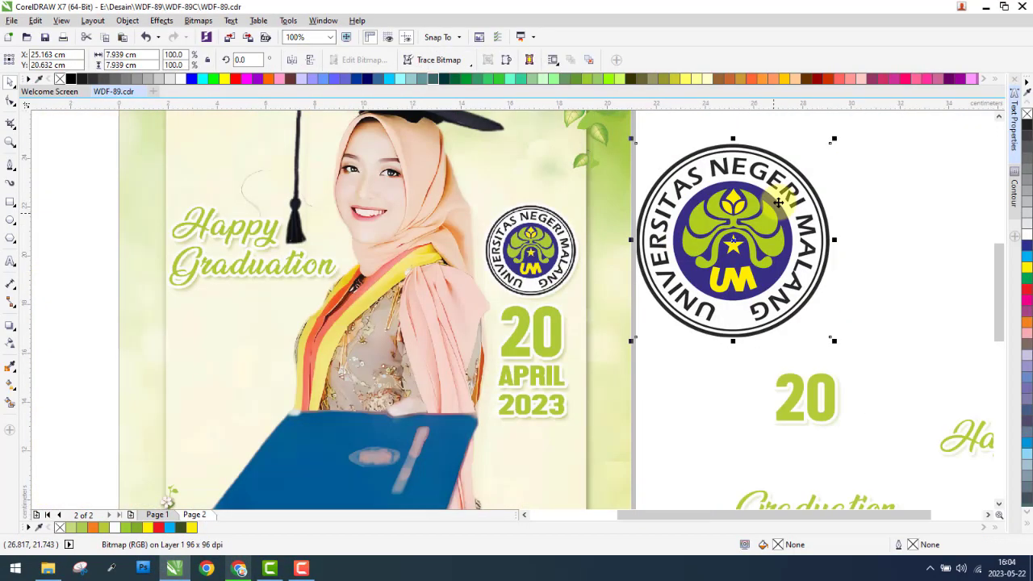
{"action": "left_click_drag", "start_coordinate": [832, 144], "coordinate": [767, 206]}
{"action": "scroll", "coordinate": [767, 206], "scroll_direction": "up", "scroll_amount": 1}
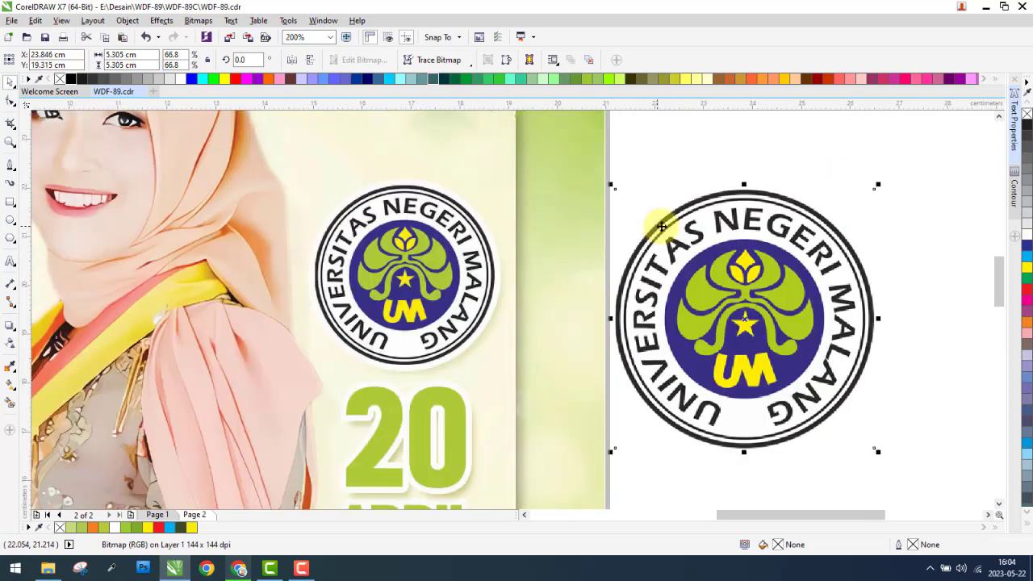
{"action": "left_click_drag", "start_coordinate": [874, 188], "coordinate": [826, 232]}
{"action": "mouse_move", "coordinate": [625, 277]}
{"action": "left_mouse_down"}
{"action": "mouse_move", "coordinate": [533, 239]}
{"action": "mouse_move", "coordinate": [430, 220]}
{"action": "left_mouse_up"}
Fine-tune the new logo's position and scale it to about 3.698 cm (46.6%).
{"action": "scroll", "coordinate": [430, 220], "scroll_direction": "up", "scroll_amount": 1}
{"action": "mouse_move", "coordinate": [577, 161]}
{"action": "left_mouse_down"}
{"action": "mouse_move", "coordinate": [468, 179]}
{"action": "mouse_move", "coordinate": [477, 214]}
{"action": "left_mouse_up"}
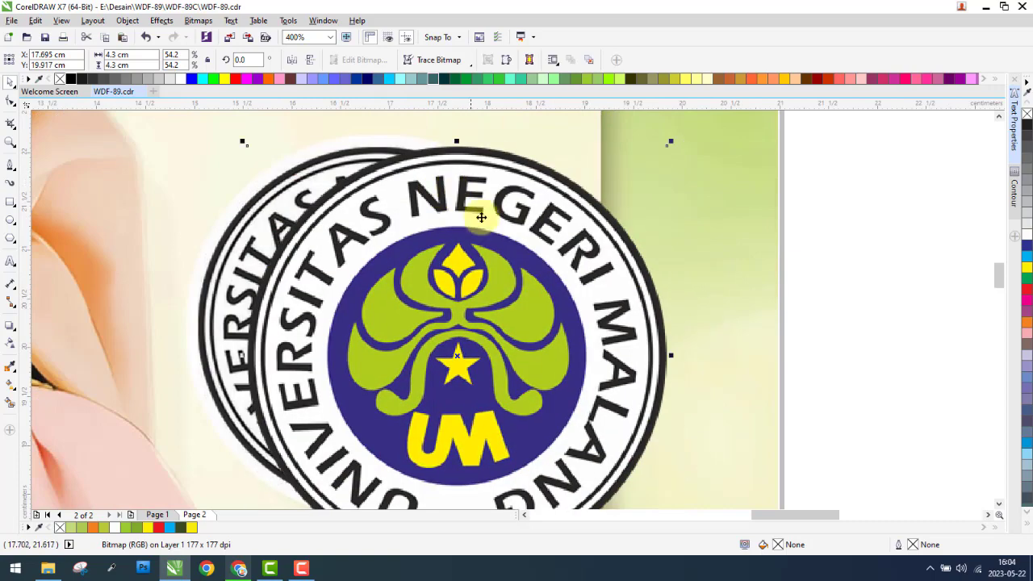
{"action": "scroll", "coordinate": [484, 201], "scroll_direction": "down", "scroll_amount": 1}
{"action": "scroll", "coordinate": [434, 355], "scroll_direction": "up", "scroll_amount": 1}
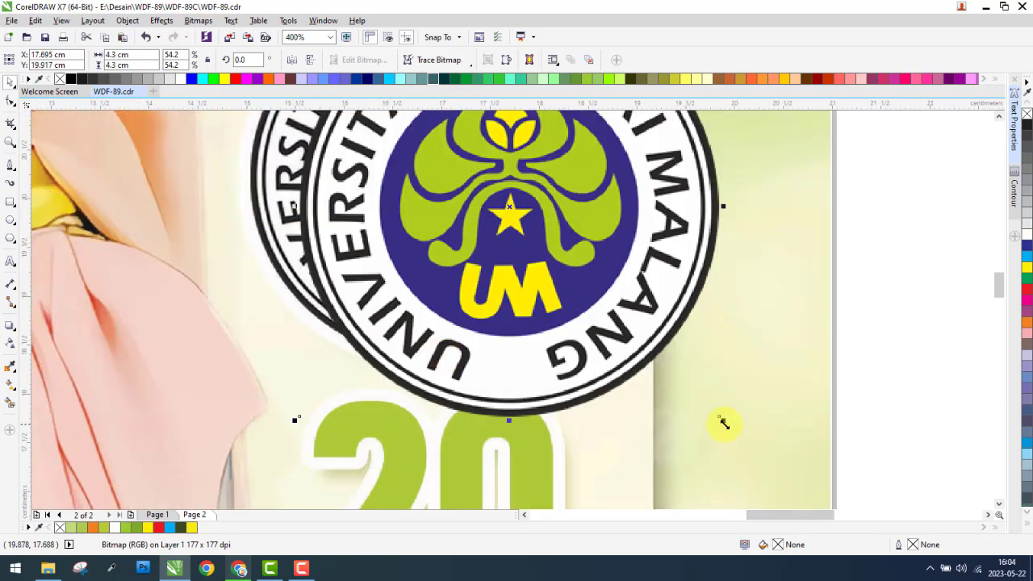
{"action": "left_click_drag", "start_coordinate": [723, 420], "coordinate": [656, 393]}
{"action": "scroll", "coordinate": [652, 362], "scroll_direction": "up", "scroll_amount": 1}
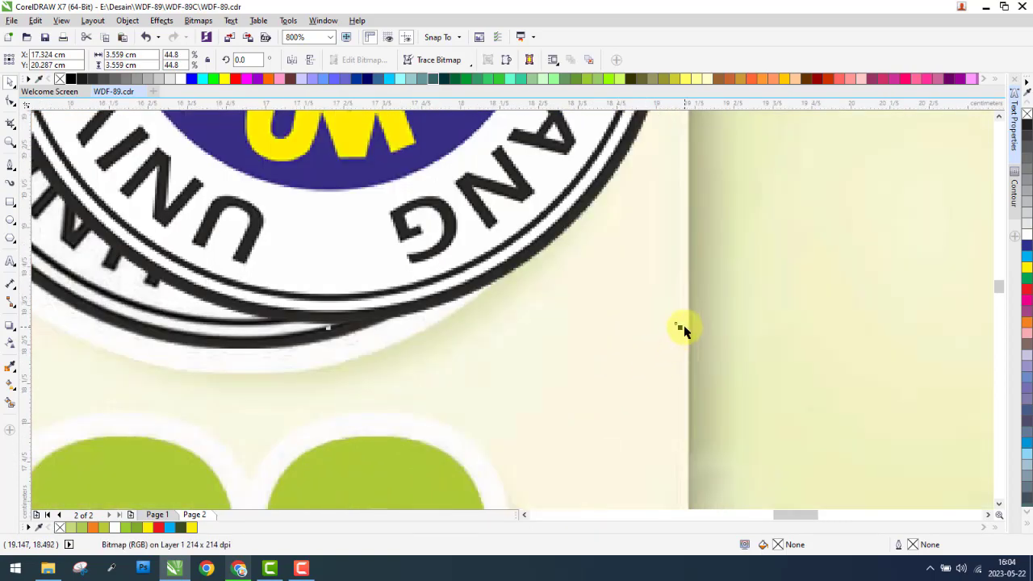
{"action": "mouse_move", "coordinate": [680, 329]}
{"action": "left_mouse_down"}
{"action": "mouse_move", "coordinate": [770, 388]}
{"action": "mouse_move", "coordinate": [680, 377]}
{"action": "mouse_move", "coordinate": [771, 373]}
{"action": "left_mouse_up"}
{"action": "scroll", "coordinate": [655, 372], "scroll_direction": "down", "scroll_amount": 2}
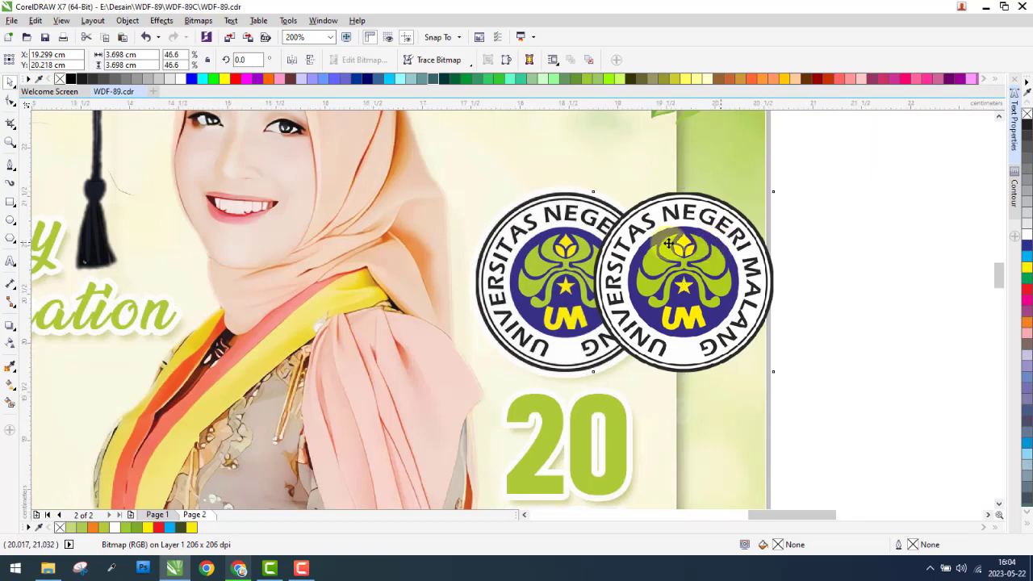
{"action": "scroll", "coordinate": [745, 240], "scroll_direction": "up", "scroll_amount": 1}
Draw a circle around the new logo and align their centres.
{"action": "left_click", "coordinate": [10, 224]}
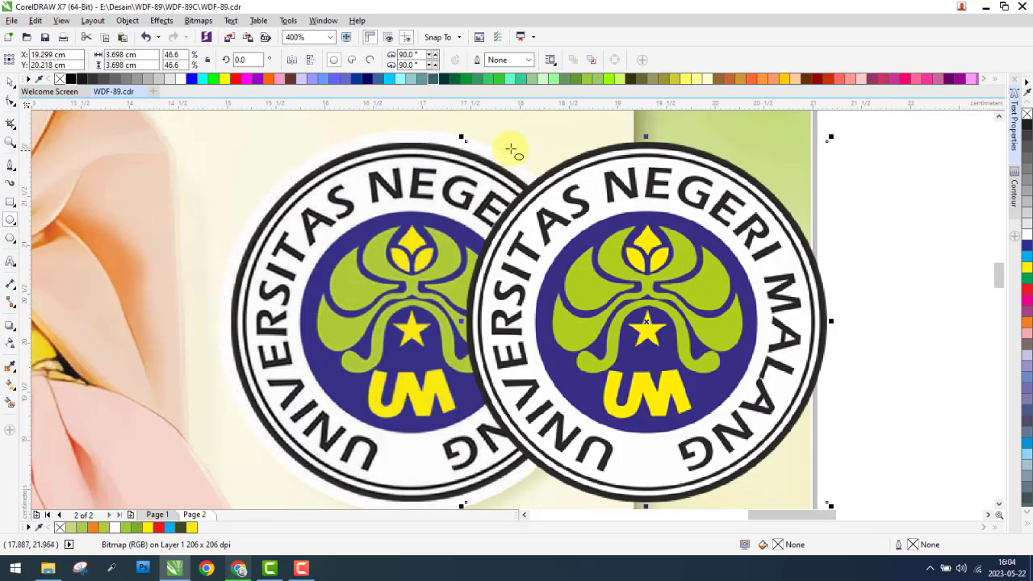
{"action": "mouse_move", "coordinate": [512, 148]}
{"action": "left_mouse_down"}
{"action": "mouse_move", "coordinate": [830, 446]}
{"action": "mouse_move", "coordinate": [856, 489]}
{"action": "left_mouse_up"}
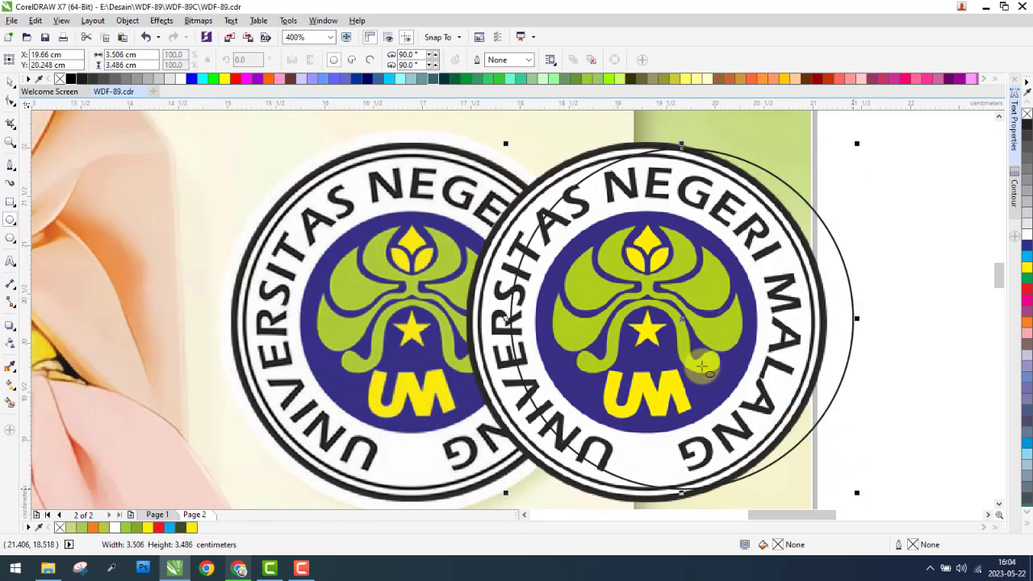
{"action": "scroll", "coordinate": [670, 359], "scroll_direction": "down", "scroll_amount": 1}
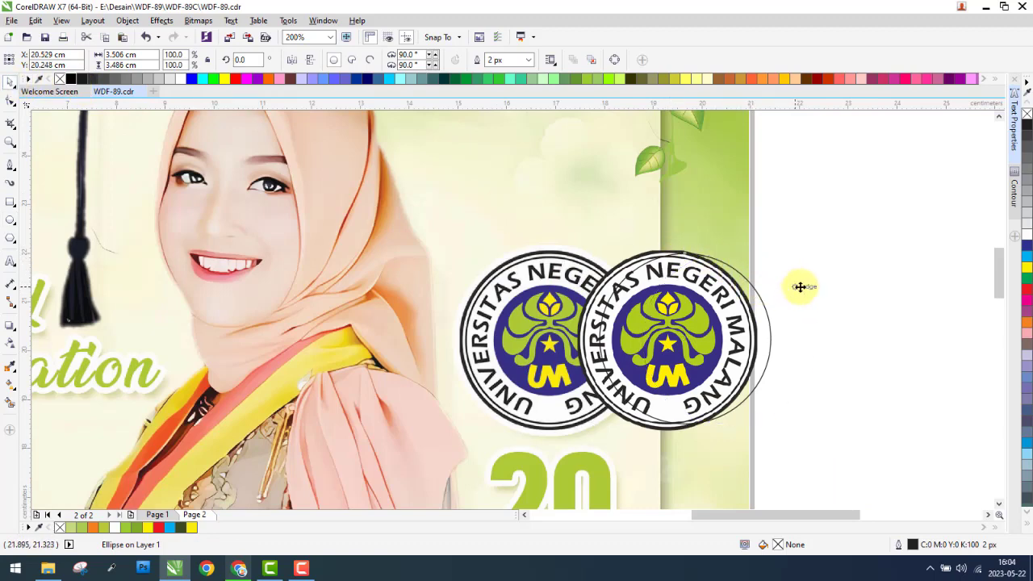
{"action": "left_click_drag", "start_coordinate": [751, 287], "coordinate": [795, 286]}
{"action": "left_click_drag", "start_coordinate": [819, 249], "coordinate": [834, 242]}
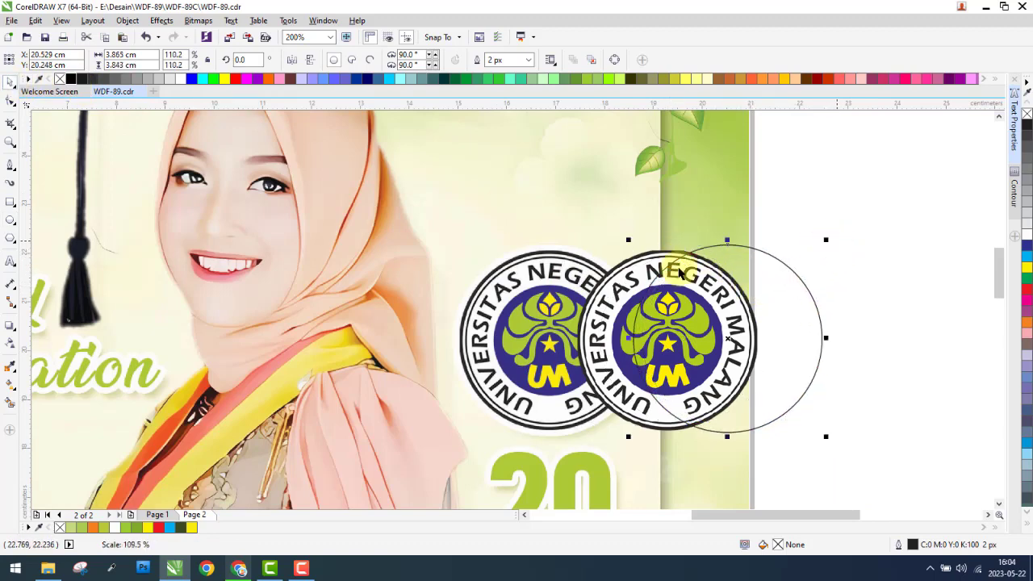
{"action": "left_click", "coordinate": [618, 291], "text": "shift"}
{"action": "key", "text": "c"}
{"action": "key", "text": "e"}
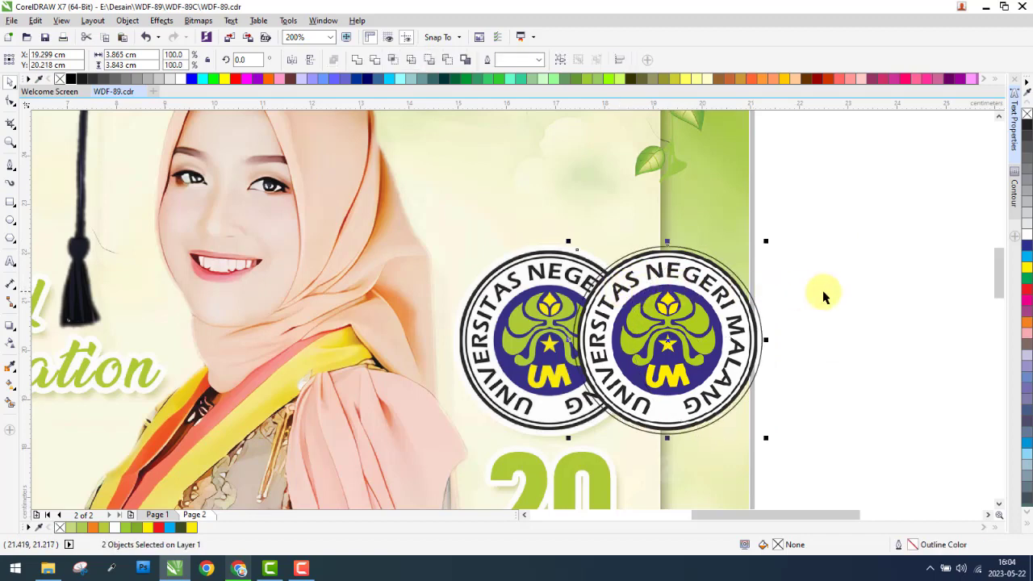
Enlarge the circle slightly to about 3.9 cm across and fill it white.
{"action": "left_click", "coordinate": [829, 293]}
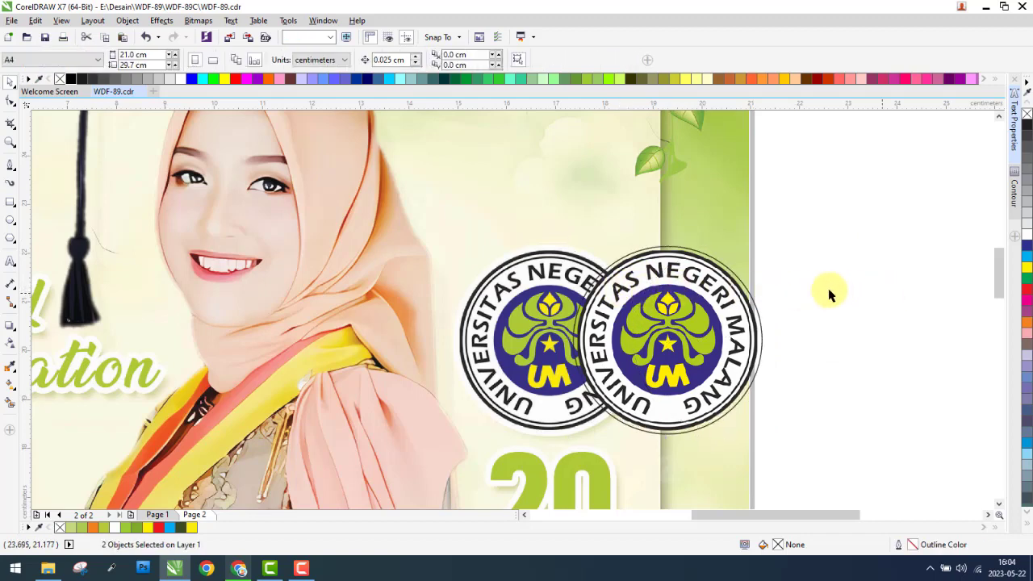
{"action": "left_click", "coordinate": [750, 297]}
{"action": "scroll", "coordinate": [747, 258], "scroll_direction": "up", "scroll_amount": 2}
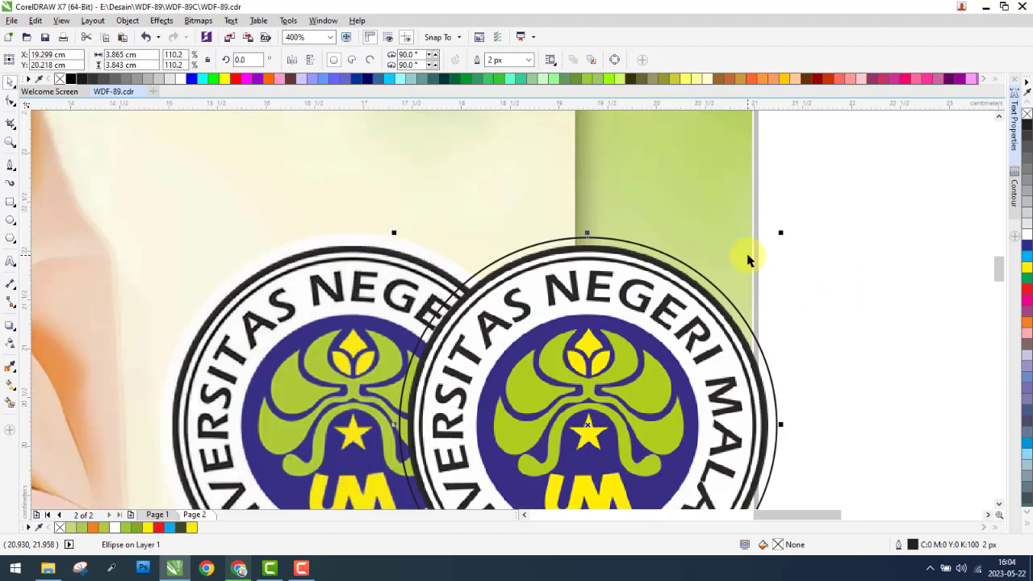
{"action": "scroll", "coordinate": [748, 258], "scroll_direction": "up", "scroll_amount": 1}
{"action": "left_click_drag", "start_coordinate": [807, 212], "coordinate": [812, 211]}
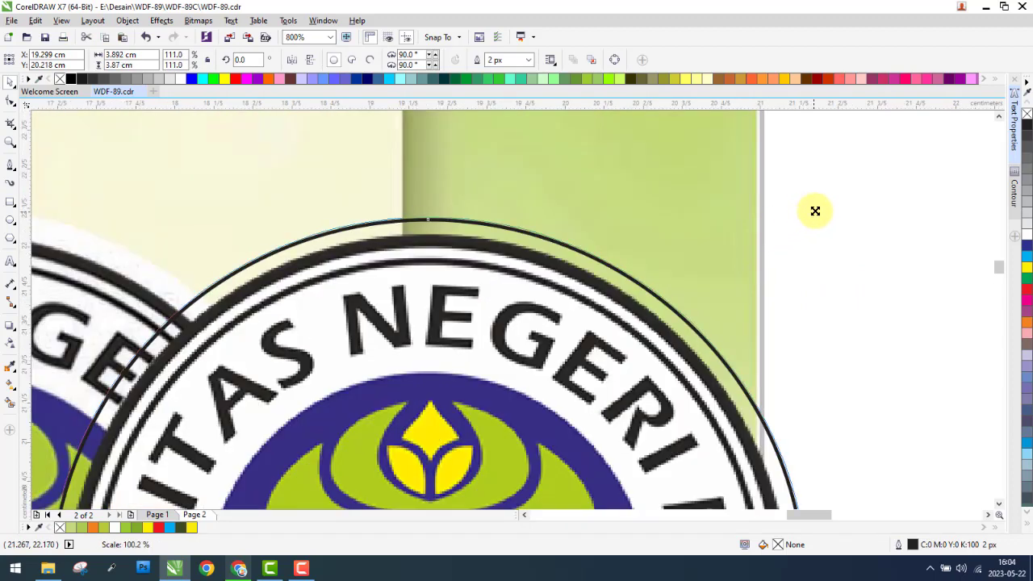
{"action": "scroll", "coordinate": [668, 219], "scroll_direction": "down", "scroll_amount": 1}
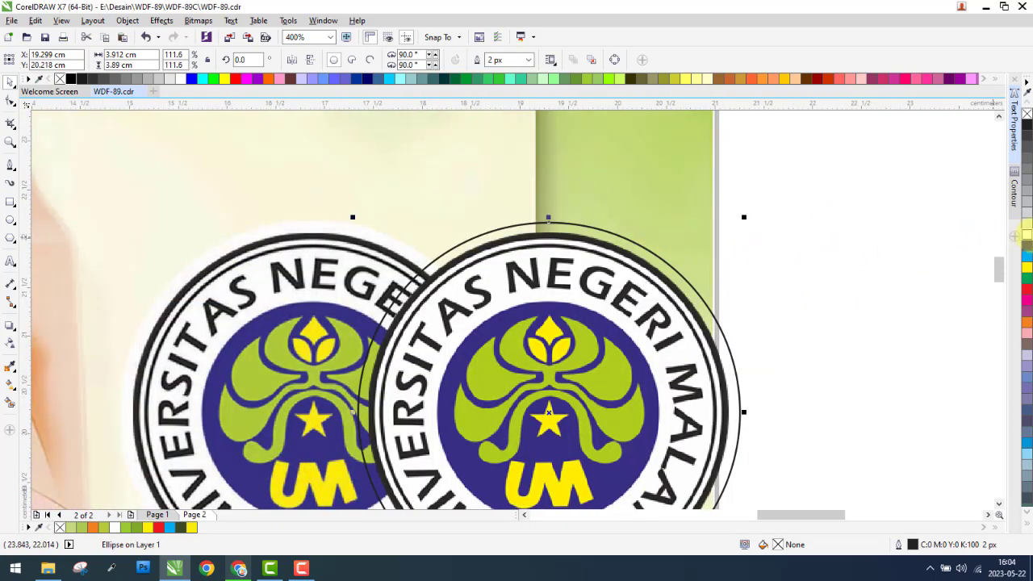
{"action": "left_click", "coordinate": [1028, 235]}
Remove the white circle's outline, order it behind the new logo, and centre them.
{"action": "right_click", "coordinate": [1028, 115]}
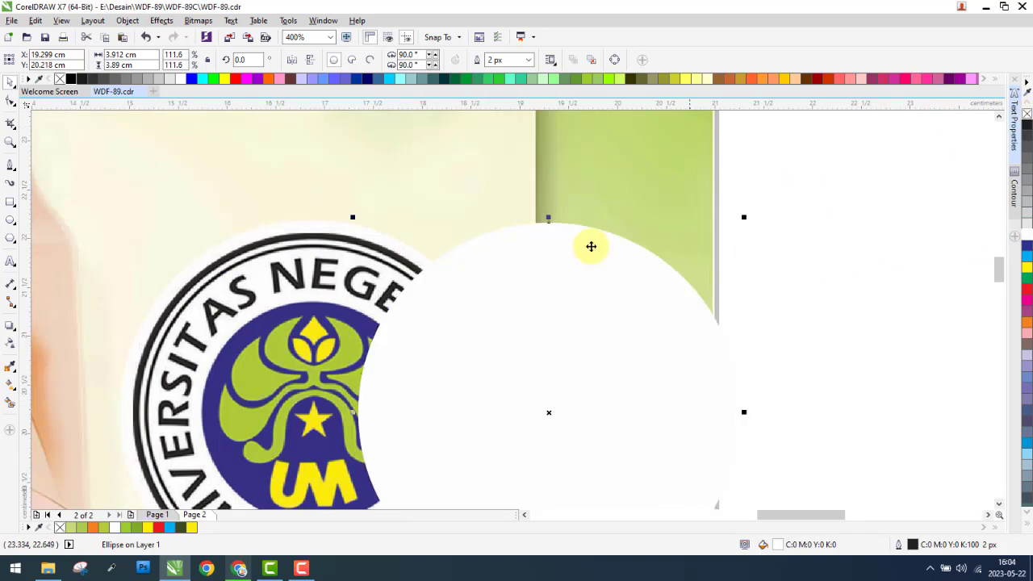
{"action": "left_click_drag", "start_coordinate": [590, 245], "coordinate": [621, 290]}
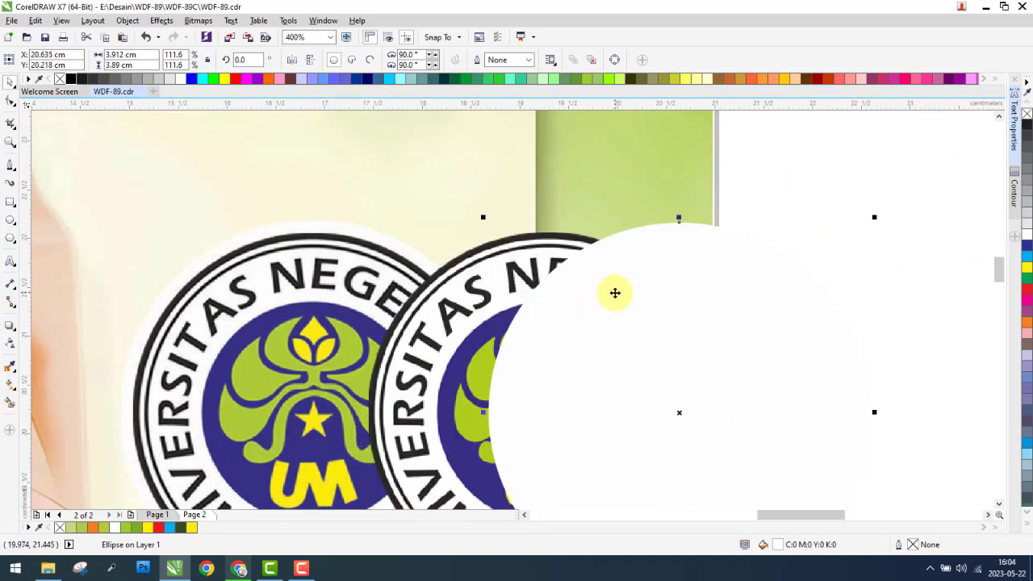
{"action": "right_click", "coordinate": [615, 293]}
{"action": "mouse_move", "coordinate": [649, 410]}
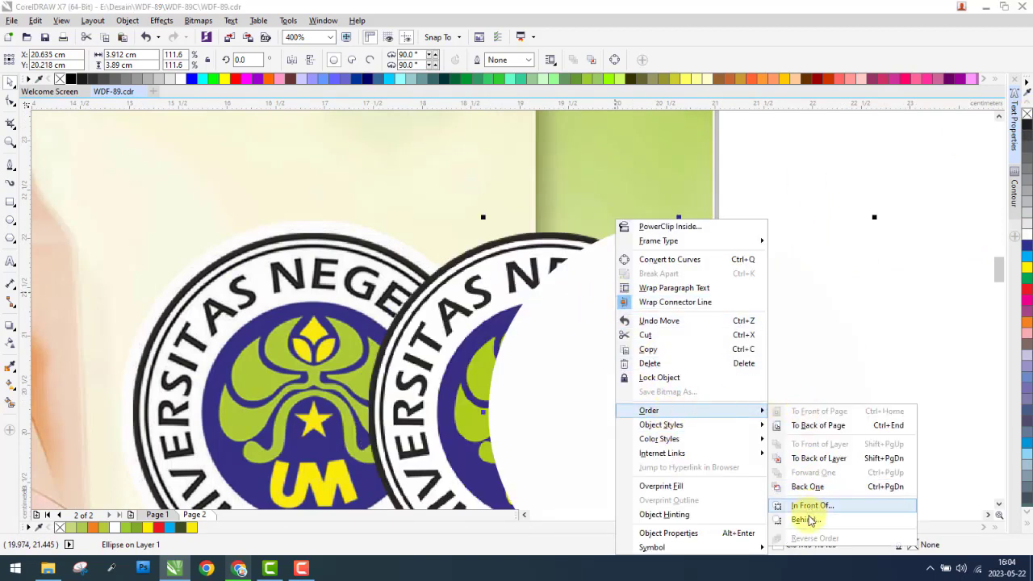
{"action": "left_click", "coordinate": [808, 521]}
{"action": "left_click", "coordinate": [426, 381]}
{"action": "scroll", "coordinate": [438, 299], "scroll_direction": "down", "scroll_amount": 1}
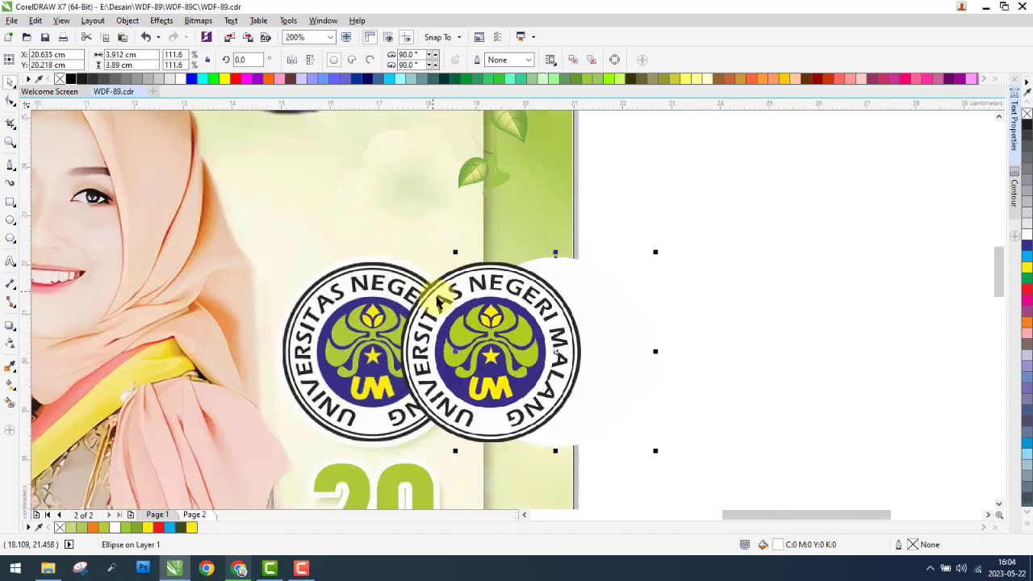
{"action": "left_click", "coordinate": [431, 336], "text": "shift"}
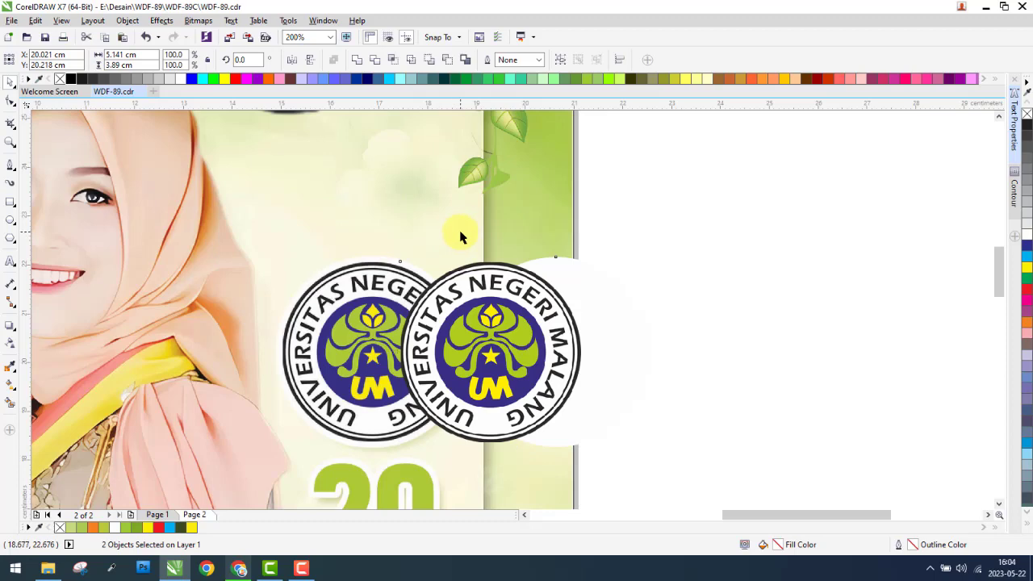
{"action": "key", "text": "c"}
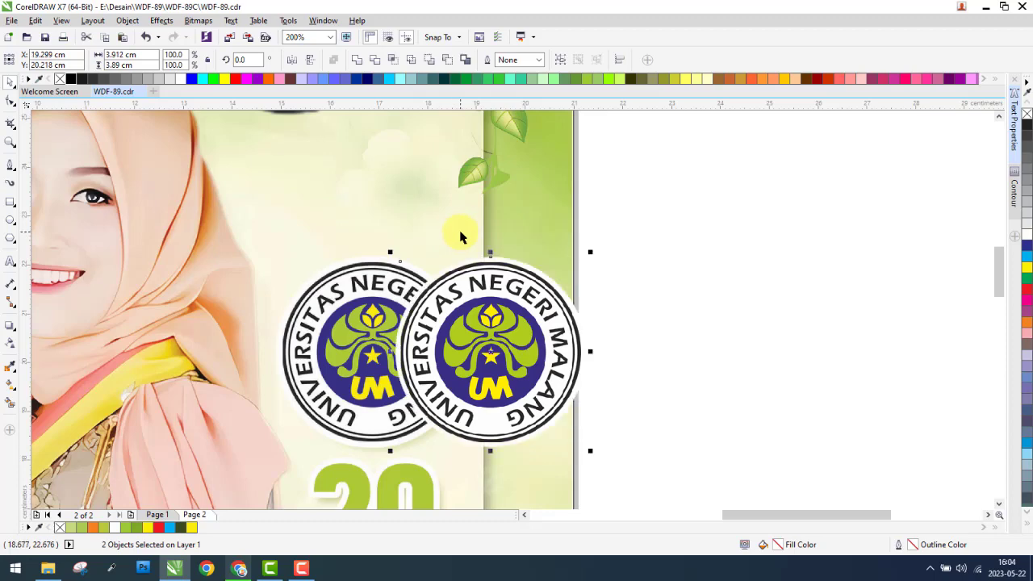
{"action": "scroll", "coordinate": [482, 260], "scroll_direction": "down", "scroll_amount": 1}
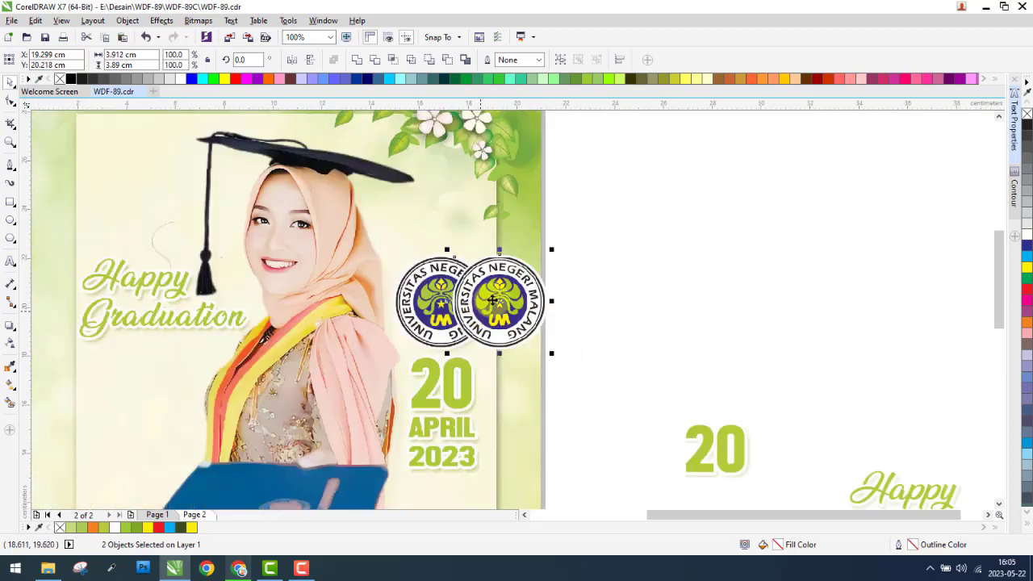
Move the logo badge left onto the card just above the 20 April 2023 date.
{"action": "scroll", "coordinate": [479, 304], "scroll_direction": "up", "scroll_amount": 1}
{"action": "left_click_drag", "start_coordinate": [437, 346], "coordinate": [325, 353]}
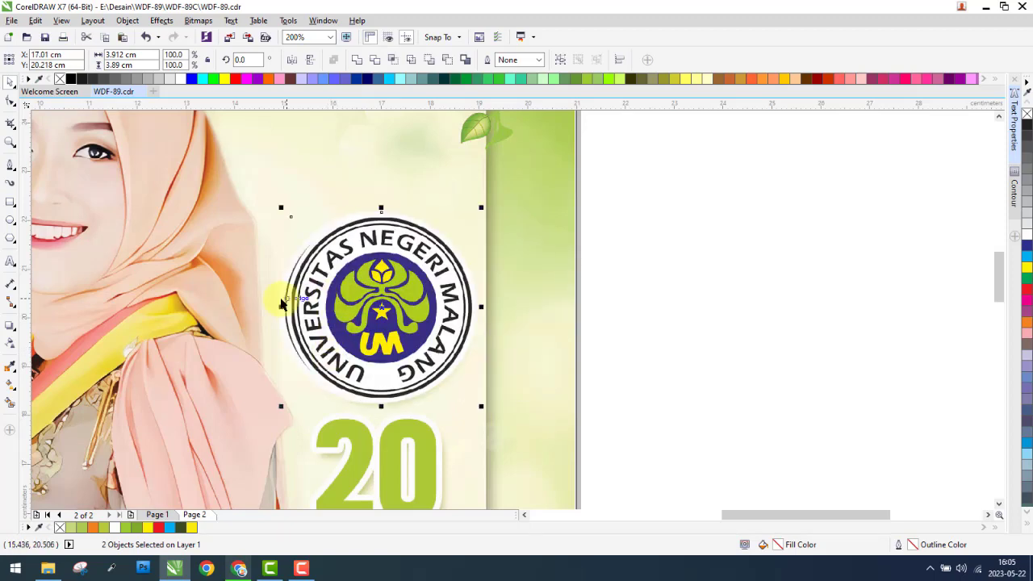
{"action": "scroll", "coordinate": [307, 298], "scroll_direction": "up", "scroll_amount": 1}
{"action": "left_click_drag", "start_coordinate": [366, 307], "coordinate": [355, 301]}
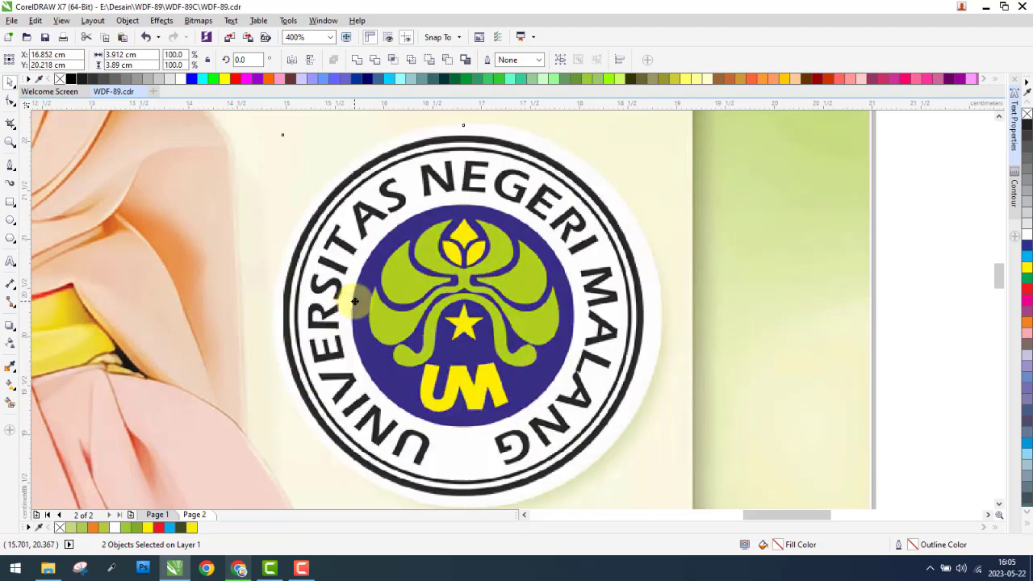
{"action": "left_click_drag", "start_coordinate": [356, 263], "coordinate": [360, 263]}
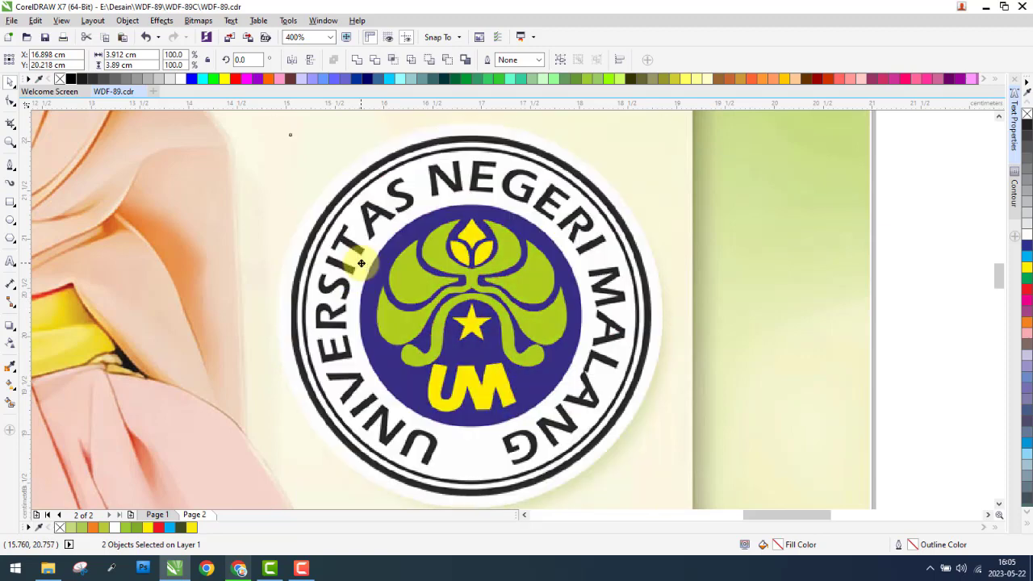
{"action": "scroll", "coordinate": [369, 218], "scroll_direction": "down", "scroll_amount": 1}
{"action": "left_click", "coordinate": [710, 295]}
{"action": "scroll", "coordinate": [545, 266], "scroll_direction": "down", "scroll_amount": 1}
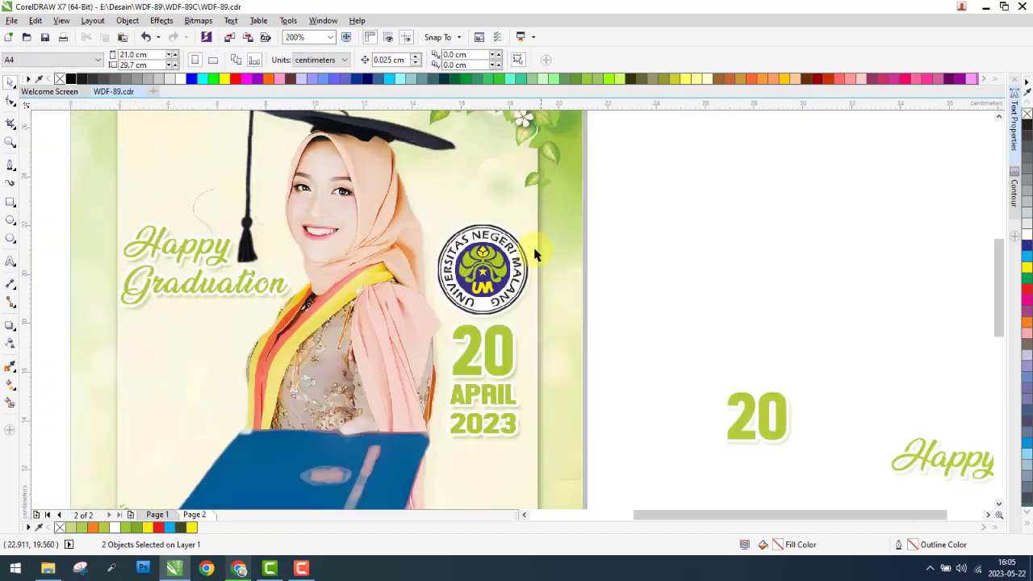
{"action": "left_click", "coordinate": [516, 203]}
Pull the logo image and spare 20 text off the page and select the white circle.
{"action": "scroll", "coordinate": [516, 321], "scroll_direction": "up", "scroll_amount": 1}
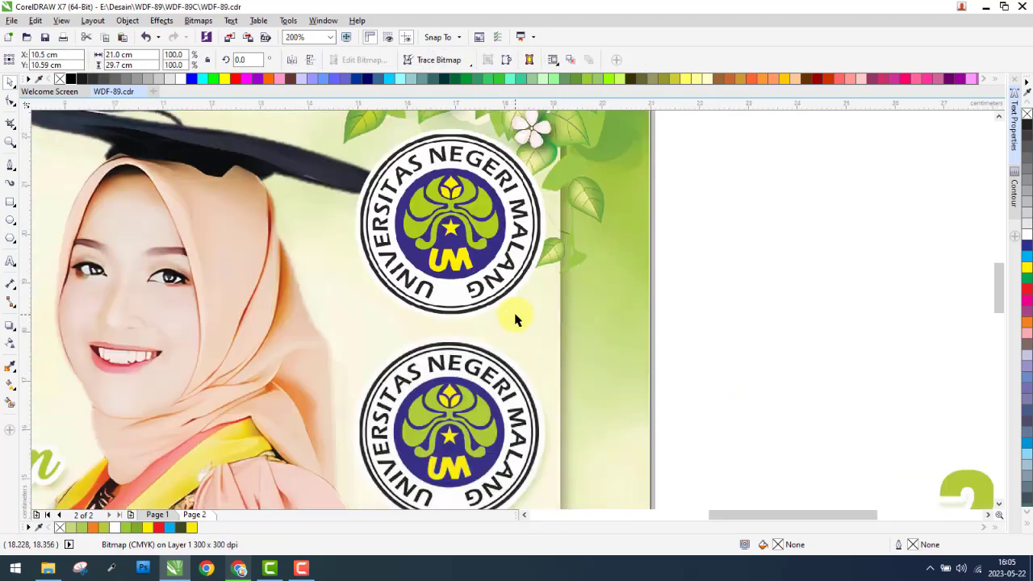
{"action": "left_click", "coordinate": [508, 303]}
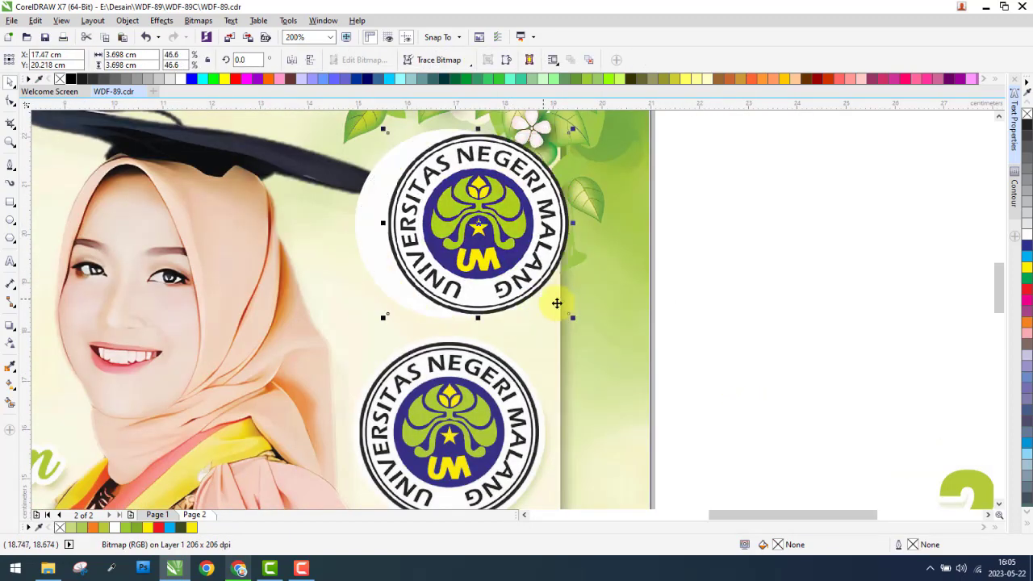
{"action": "left_click_drag", "start_coordinate": [435, 229], "coordinate": [781, 229]}
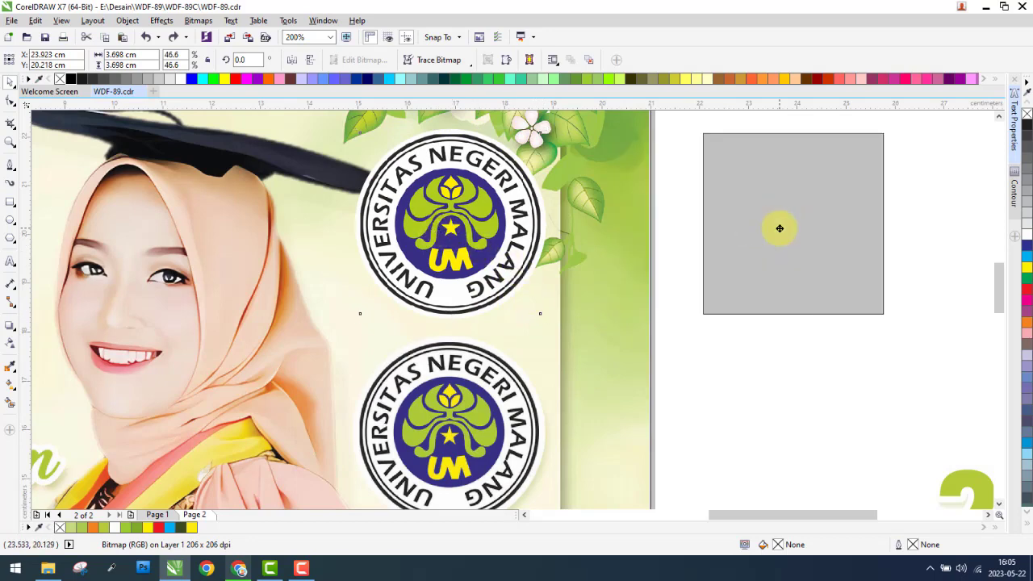
{"action": "left_click", "coordinate": [476, 258]}
{"action": "scroll", "coordinate": [525, 271], "scroll_direction": "down", "scroll_amount": 1}
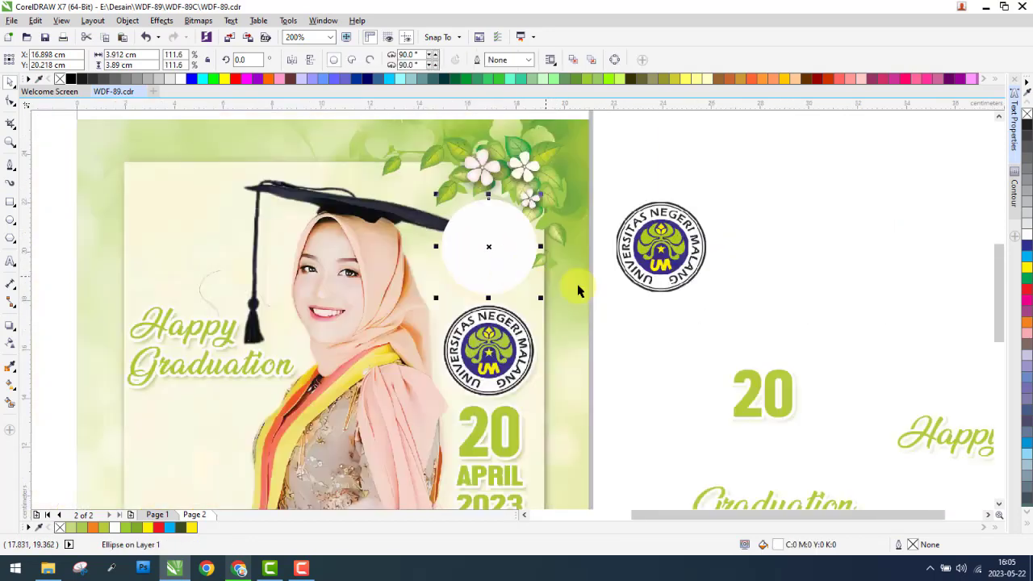
{"action": "left_click_drag", "start_coordinate": [751, 387], "coordinate": [624, 322]}
{"action": "scroll", "coordinate": [468, 259], "scroll_direction": "up", "scroll_amount": 1}
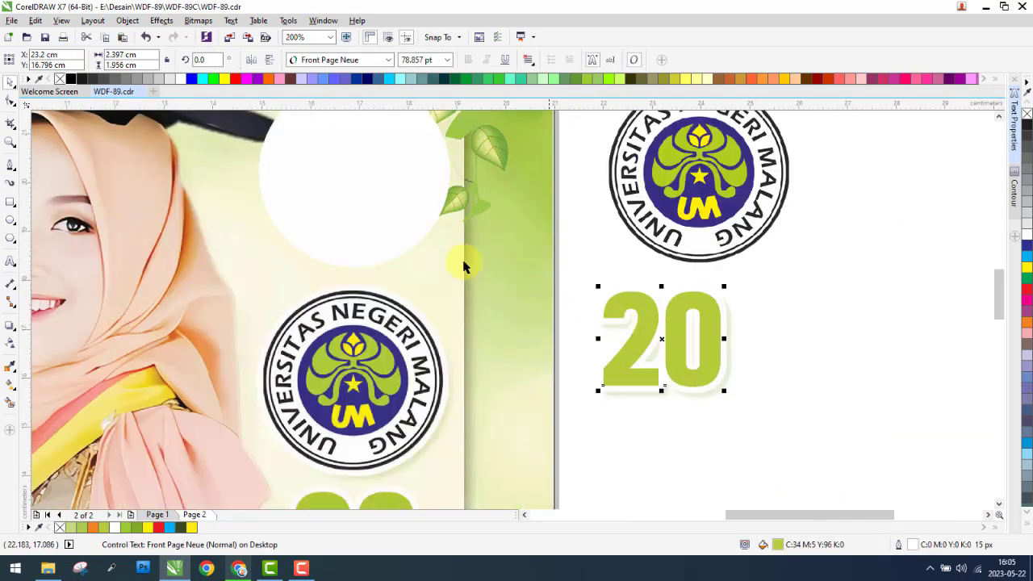
{"action": "left_click", "coordinate": [347, 229]}
{"action": "left_click", "coordinate": [11, 325]}
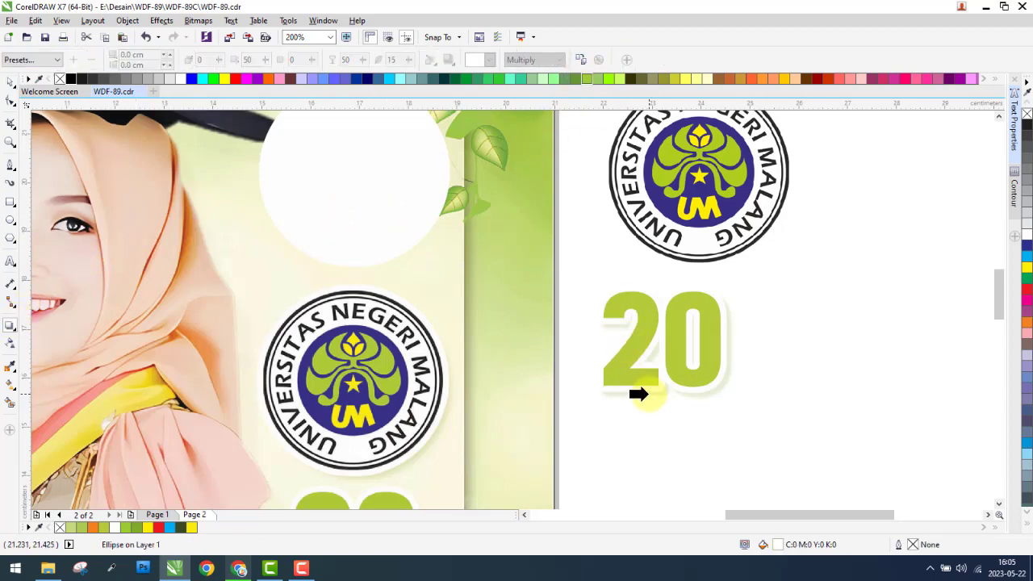
{"action": "key", "text": "space"}
Centre the logo image on its white circle and select the rebuilt badge.
{"action": "left_click", "coordinate": [727, 220]}
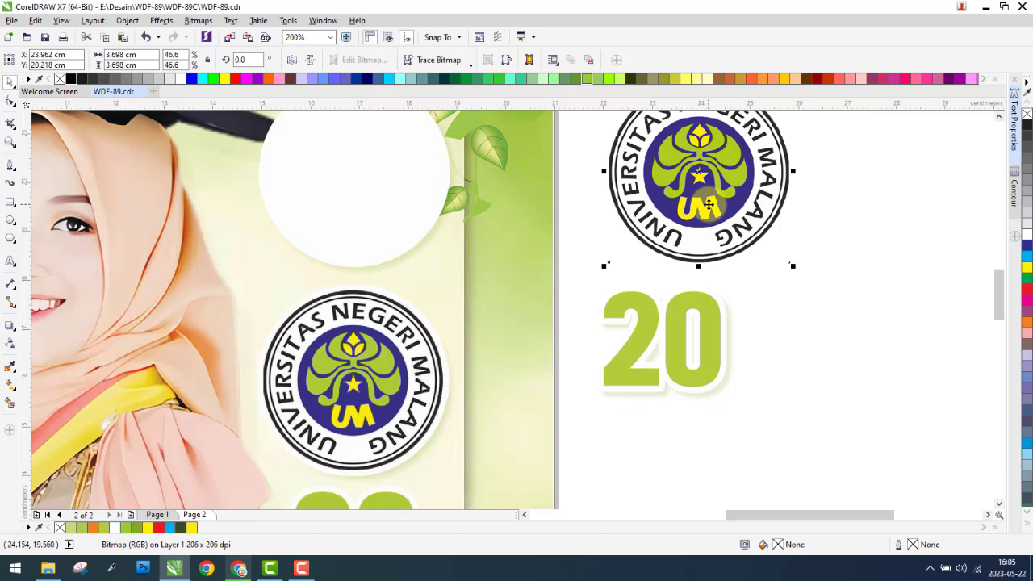
{"action": "left_click", "coordinate": [353, 189], "text": "shift"}
{"action": "key", "text": "c"}
{"action": "key", "text": "e"}
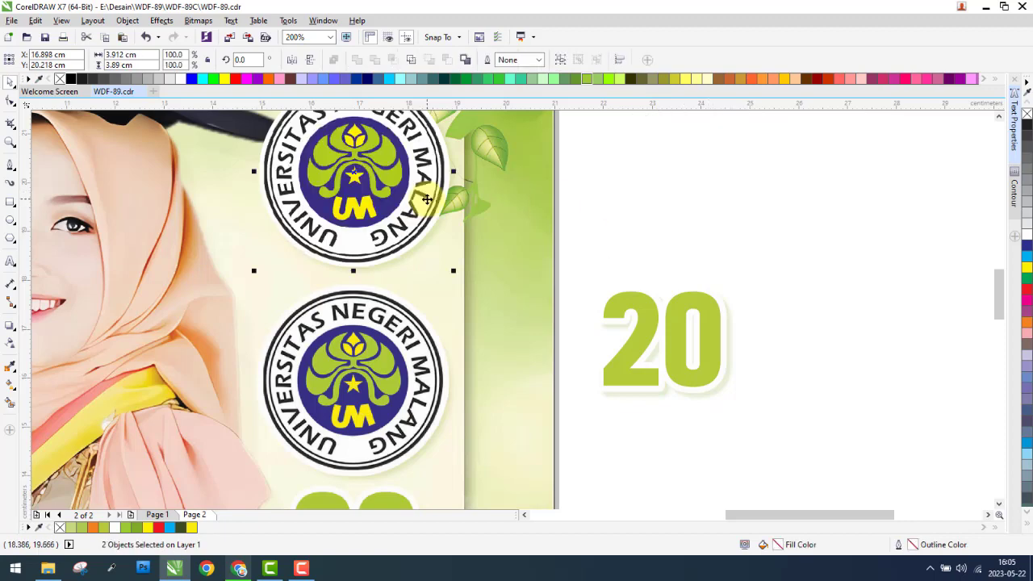
{"action": "scroll", "coordinate": [426, 258], "scroll_direction": "down", "scroll_amount": 2}
{"action": "left_click", "coordinate": [444, 357]}
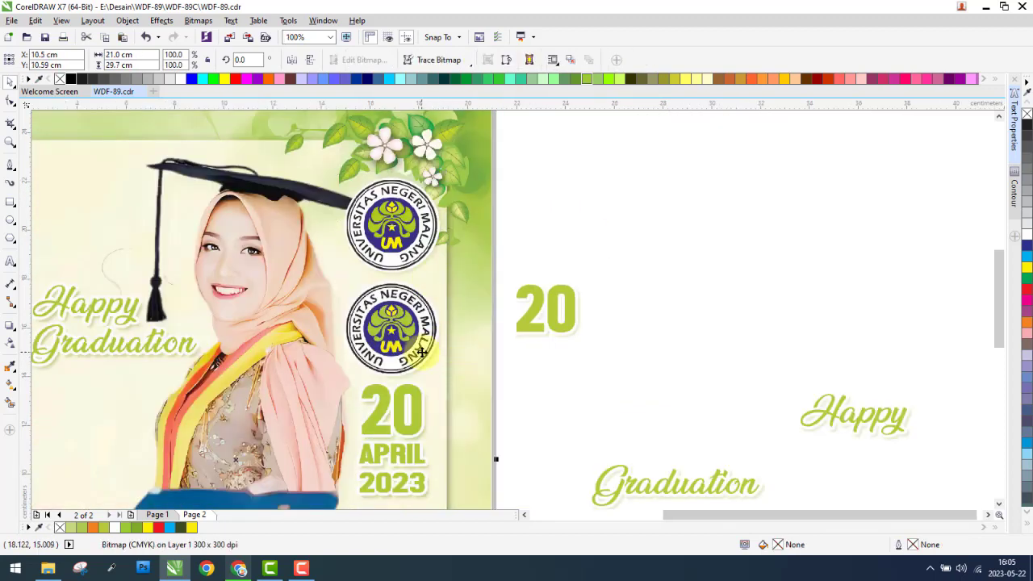
{"action": "left_click_drag", "start_coordinate": [421, 353], "coordinate": [422, 249]}
{"action": "left_click_drag", "start_coordinate": [544, 159], "coordinate": [314, 311]}
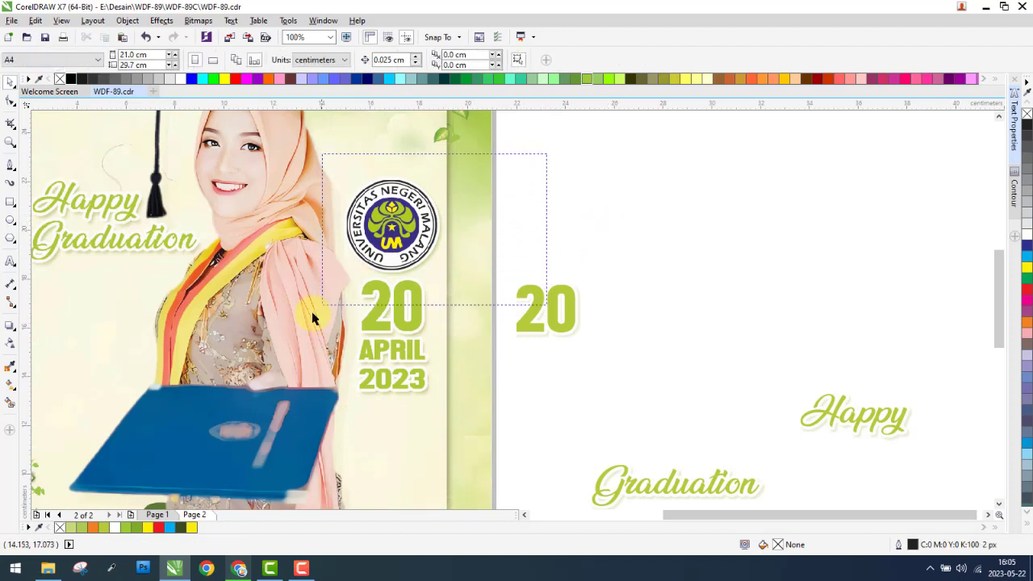
{"action": "scroll", "coordinate": [381, 236], "scroll_direction": "down", "scroll_amount": 2}
Copy the logo badge, paste it onto Page 1's card, and return to Page 2.
{"action": "right_click", "coordinate": [402, 228]}
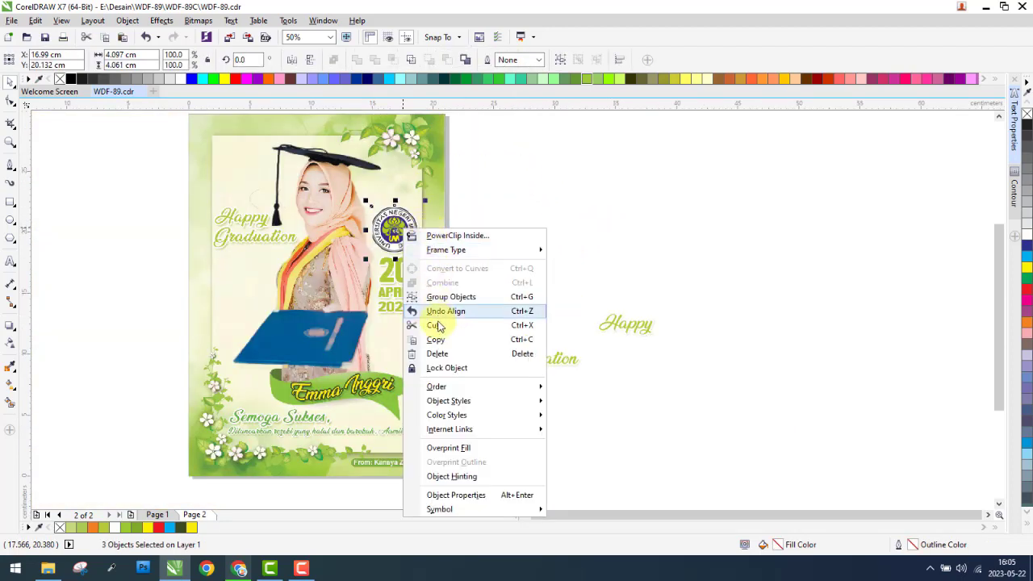
{"action": "left_click", "coordinate": [338, 375]}
{"action": "left_click", "coordinate": [166, 517]}
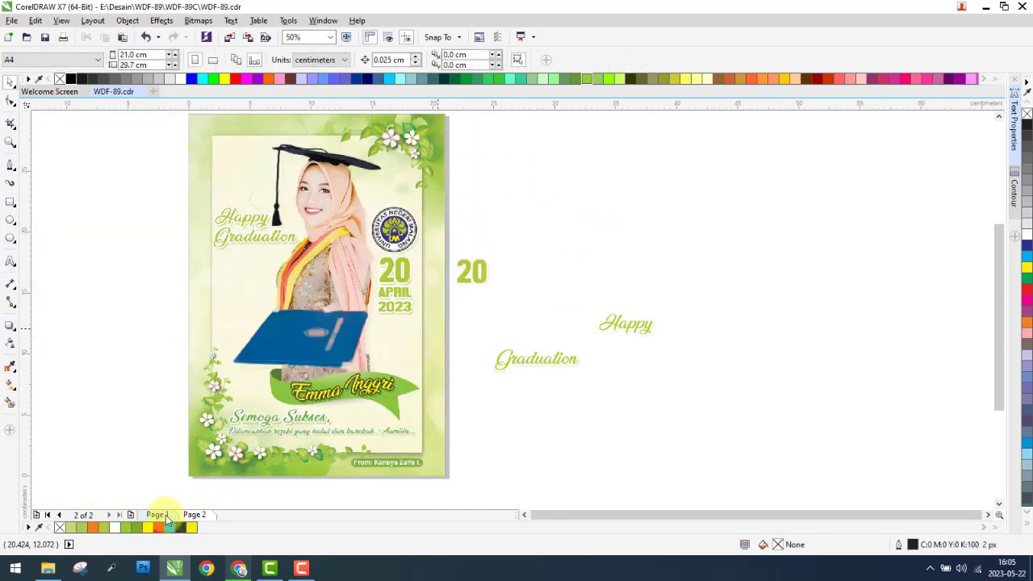
{"action": "left_click", "coordinate": [490, 272]}
{"action": "right_click", "coordinate": [565, 215]}
{"action": "left_click", "coordinate": [601, 297]}
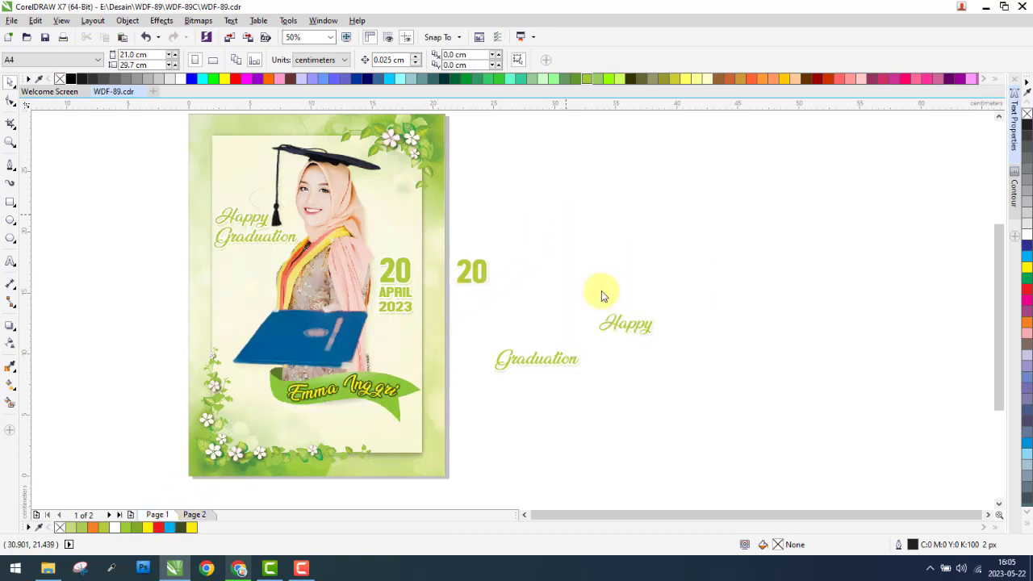
{"action": "scroll", "coordinate": [386, 239], "scroll_direction": "up", "scroll_amount": 2}
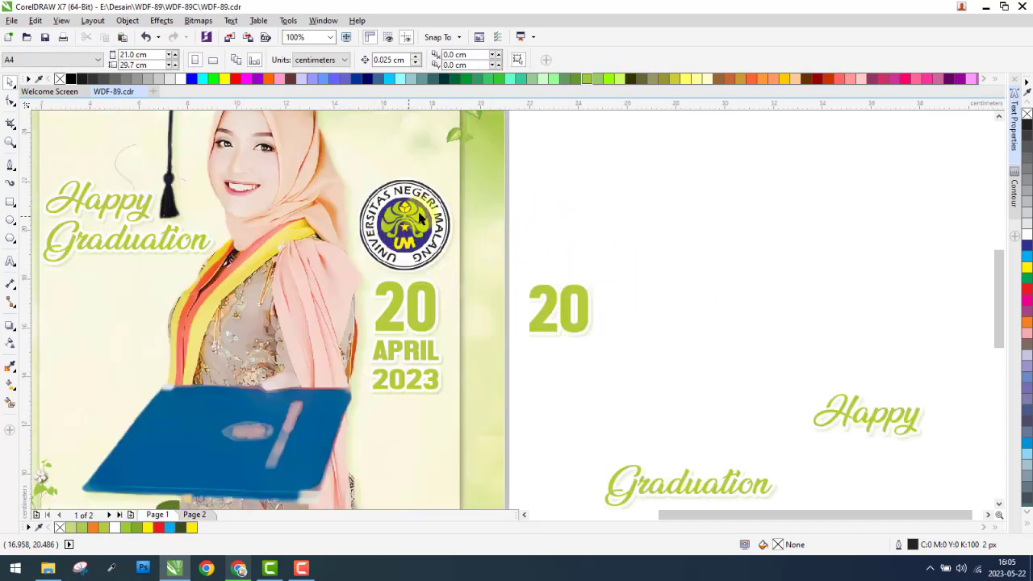
{"action": "scroll", "coordinate": [420, 210], "scroll_direction": "down", "scroll_amount": 2}
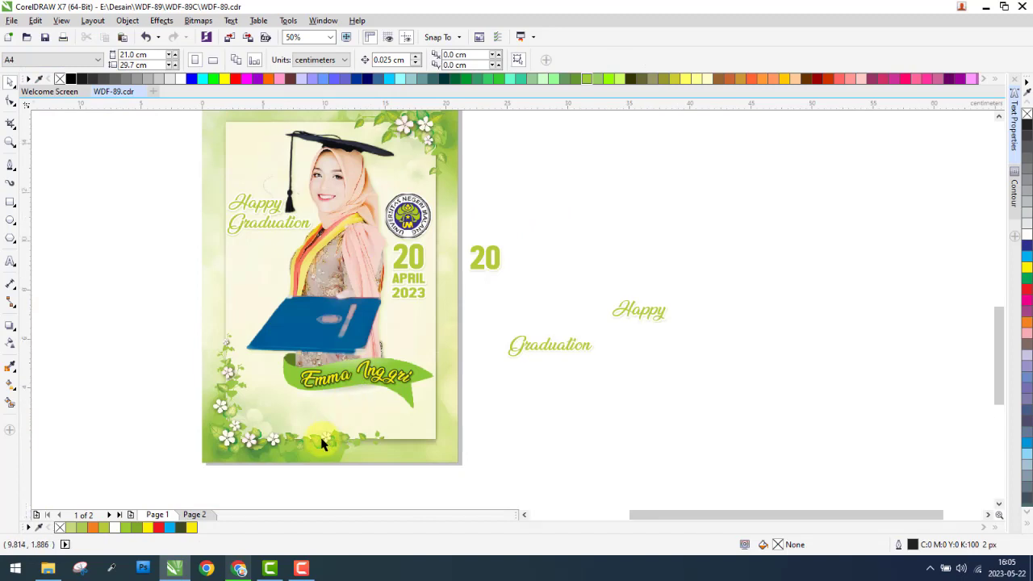
{"action": "scroll", "coordinate": [278, 412], "scroll_direction": "up", "scroll_amount": 2}
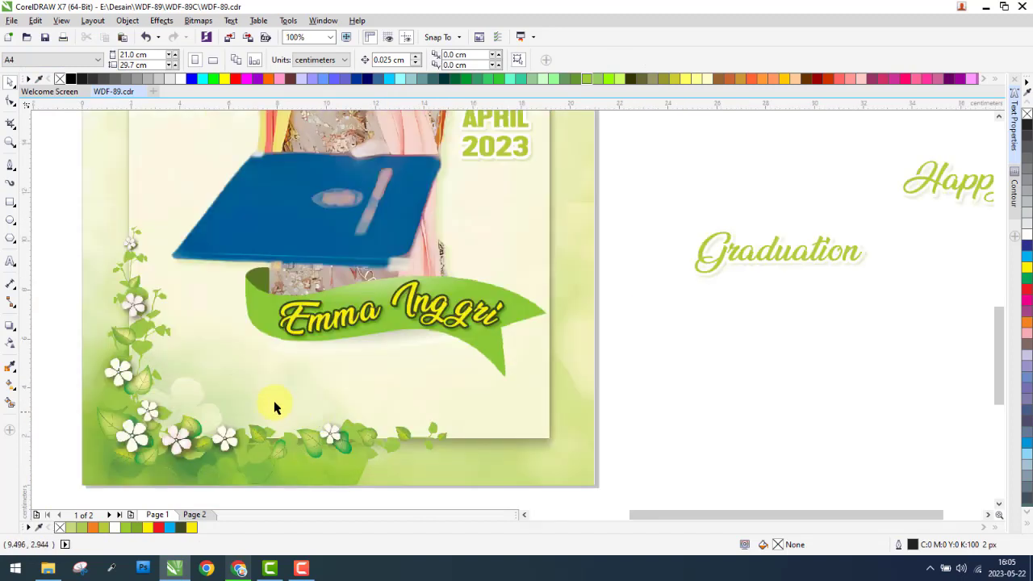
{"action": "left_click", "coordinate": [198, 514]}
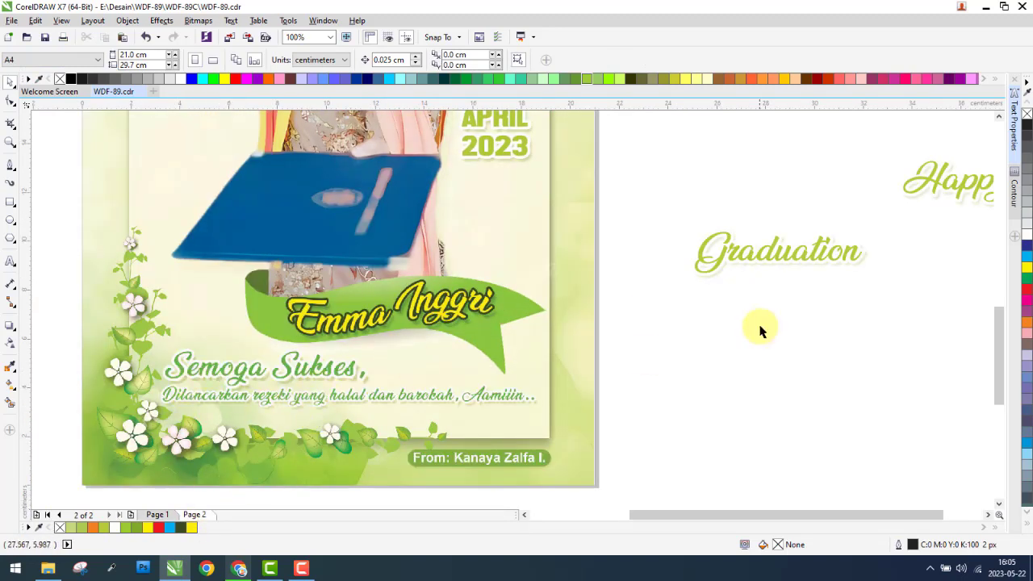
Retype the spare Graduation text as 'Semoga Sukses' and move it over the card's greeting.
{"action": "left_click_drag", "start_coordinate": [682, 214], "coordinate": [957, 339]}
{"action": "double_click", "coordinate": [812, 258]}
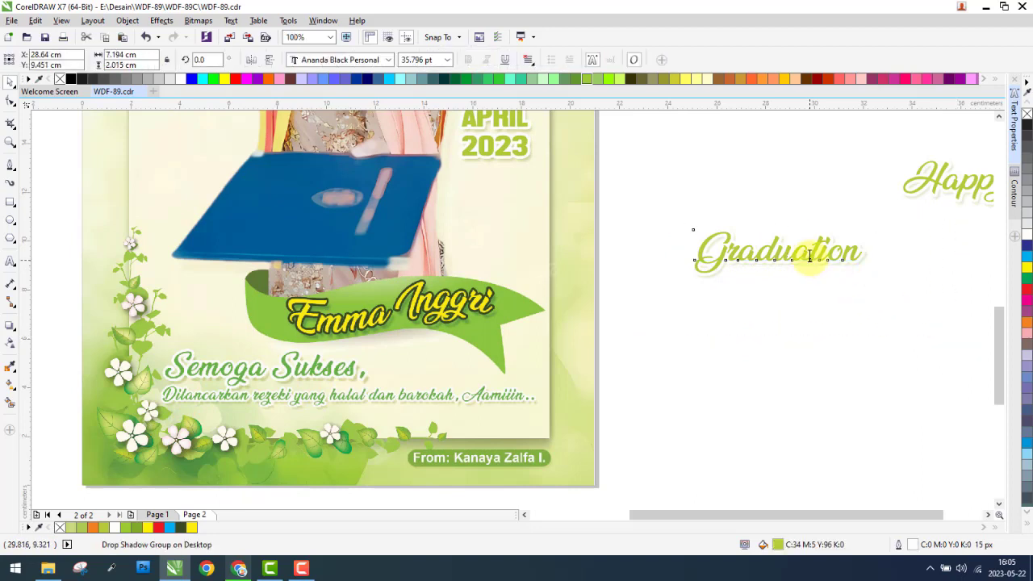
{"action": "double_click", "coordinate": [809, 254]}
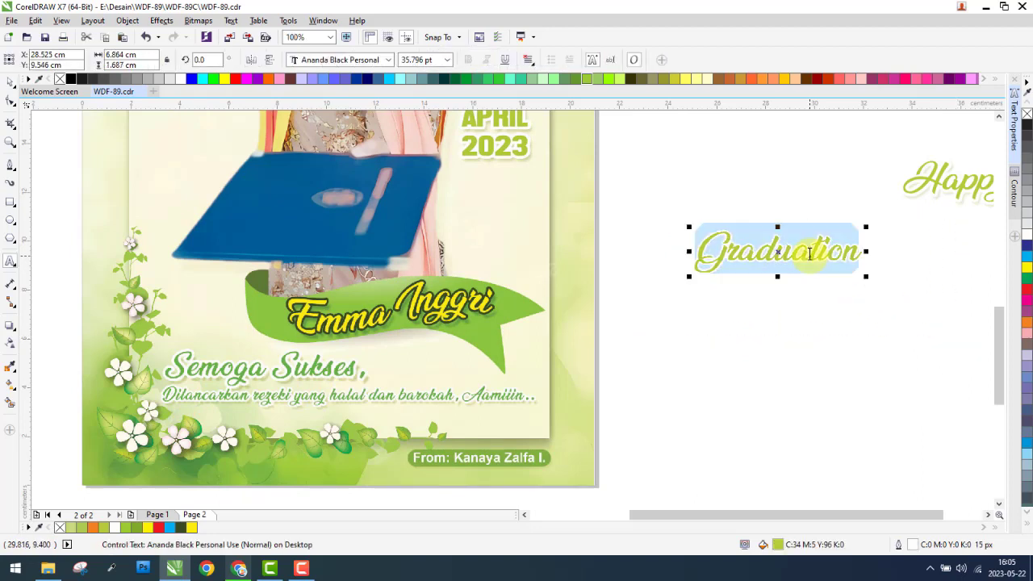
{"action": "type", "text": "Semoga Sukses"}
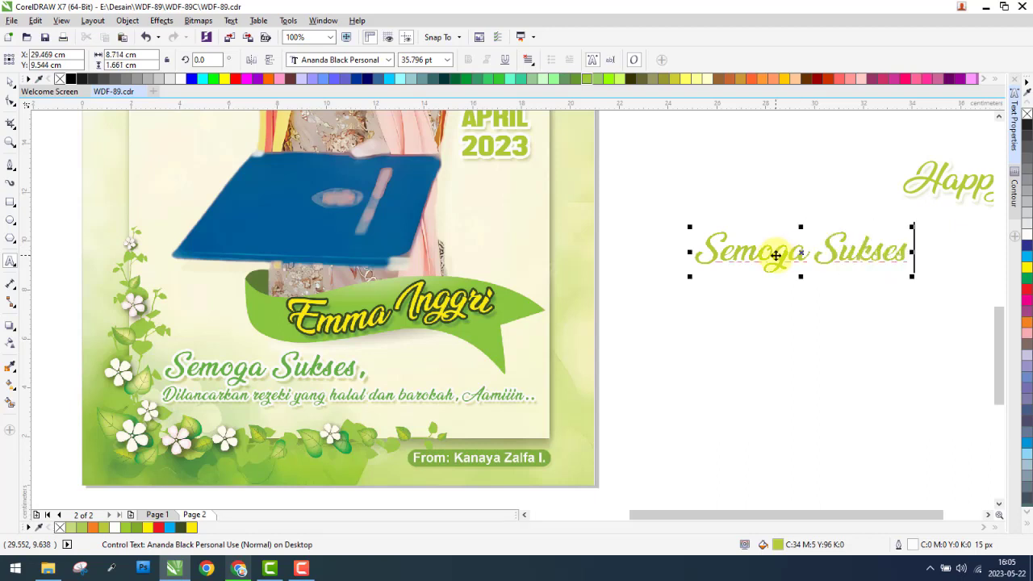
{"action": "left_click", "coordinate": [10, 82]}
{"action": "left_click", "coordinate": [722, 257]}
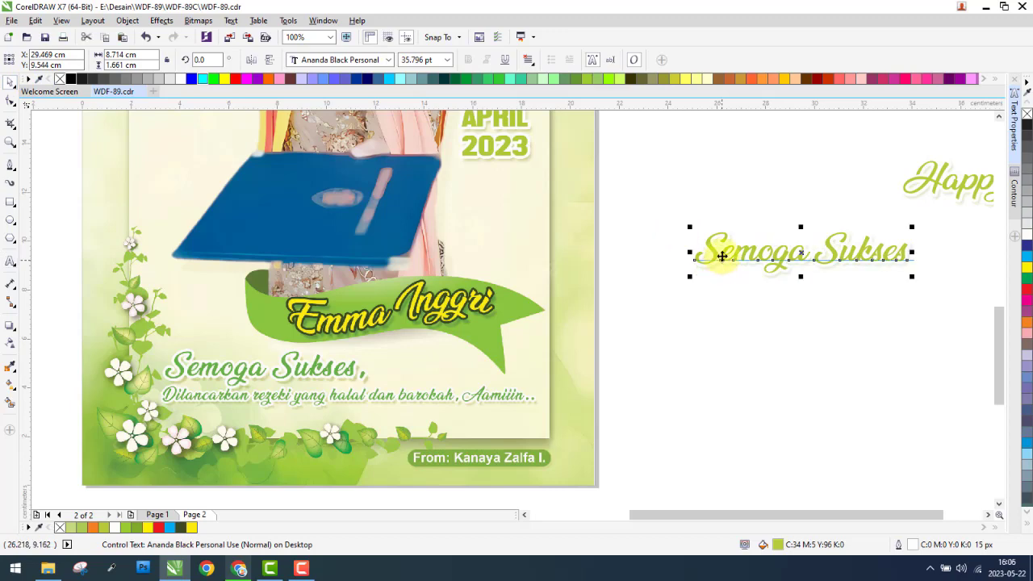
{"action": "left_click_drag", "start_coordinate": [722, 257], "coordinate": [208, 384]}
{"action": "scroll", "coordinate": [186, 388], "scroll_direction": "up", "scroll_amount": 4}
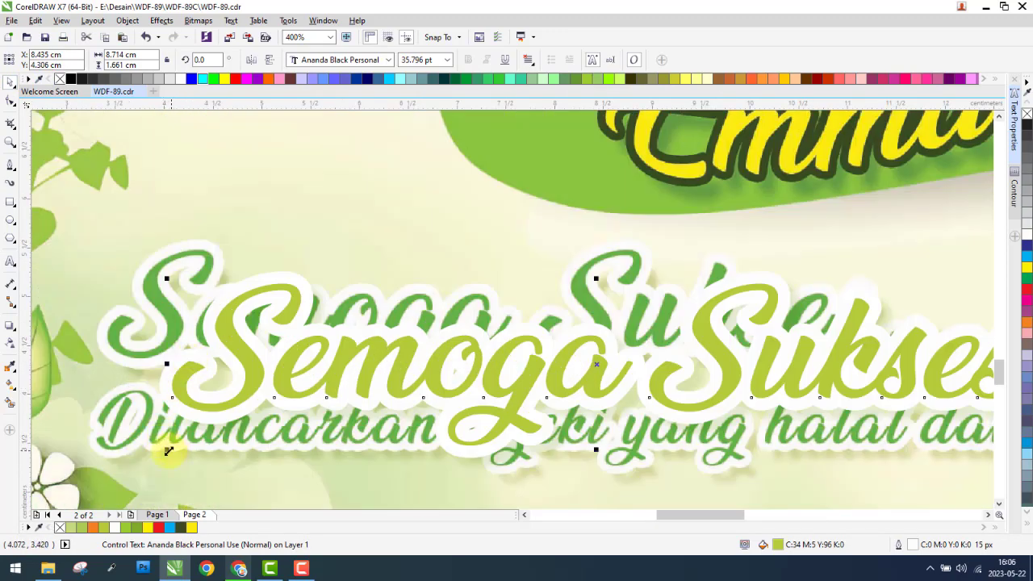
Scale 'Semoga Sukses' to 31.8 pt over the original greeting and delete the extra comma.
{"action": "left_click_drag", "start_coordinate": [168, 452], "coordinate": [260, 432]}
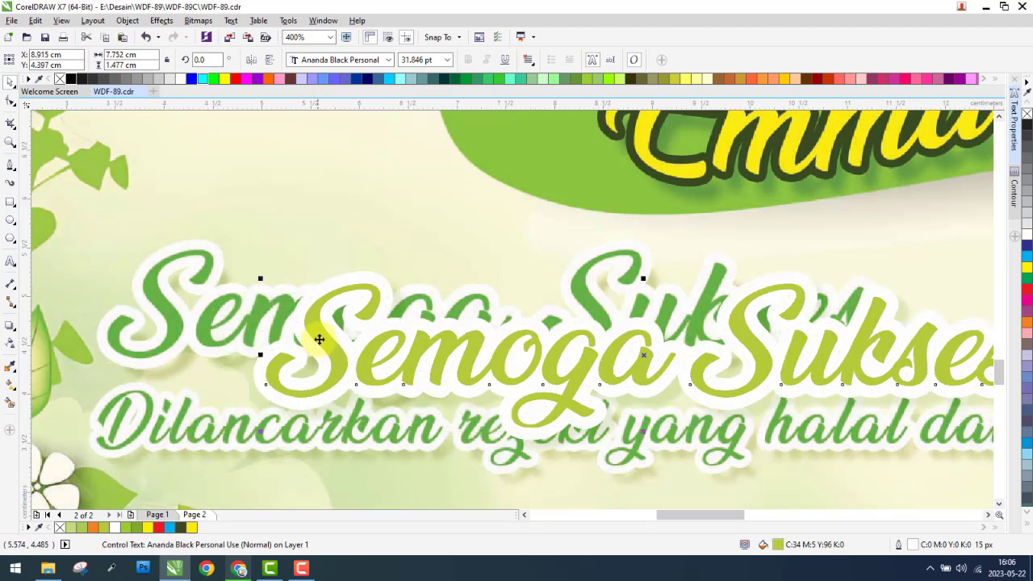
{"action": "left_click_drag", "start_coordinate": [319, 339], "coordinate": [154, 299]}
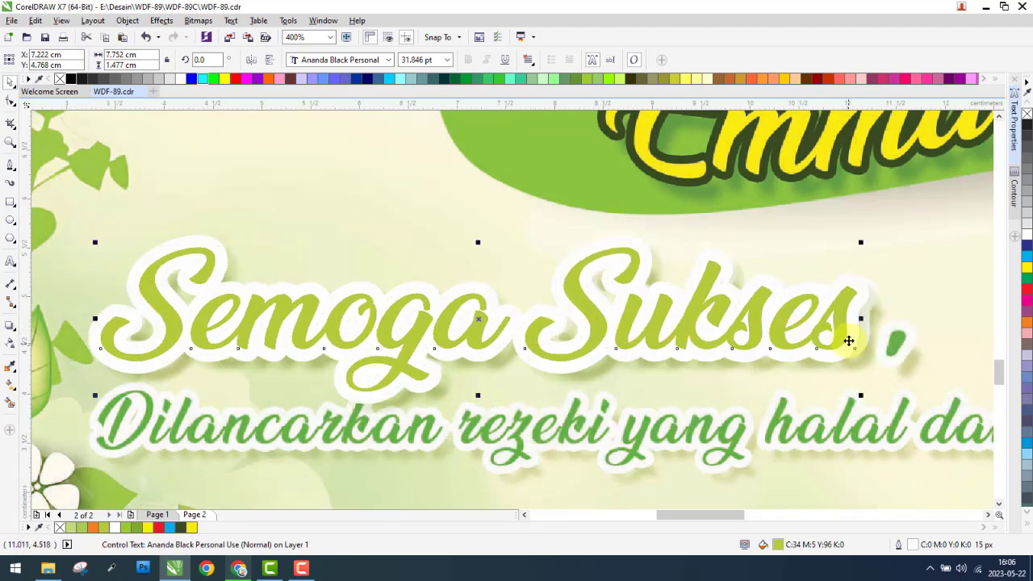
{"action": "double_click", "coordinate": [849, 337]}
{"action": "left_click_drag", "start_coordinate": [854, 339], "coordinate": [942, 338]}
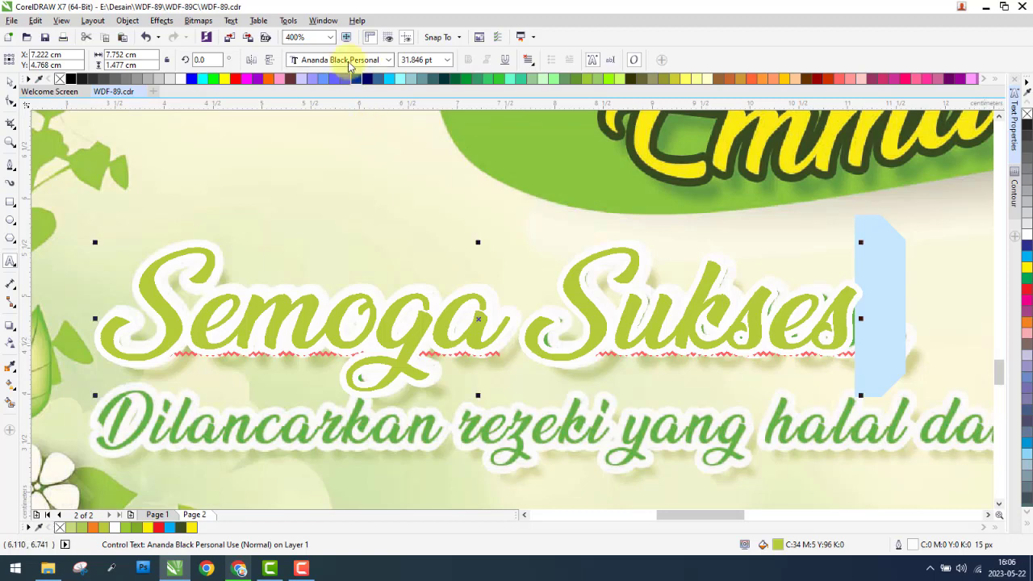
{"action": "left_click", "coordinate": [351, 62]}
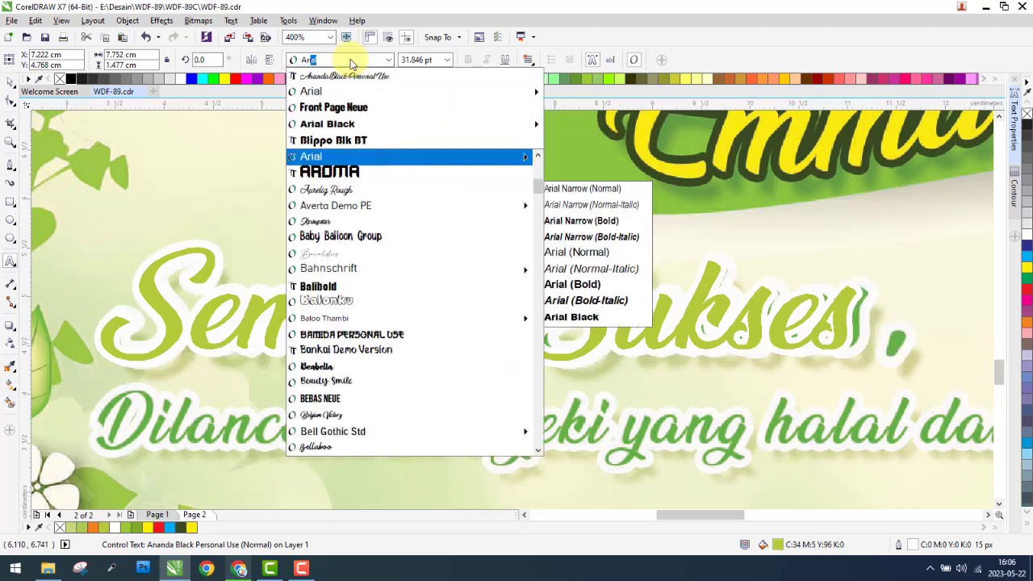
{"action": "left_click", "coordinate": [323, 156]}
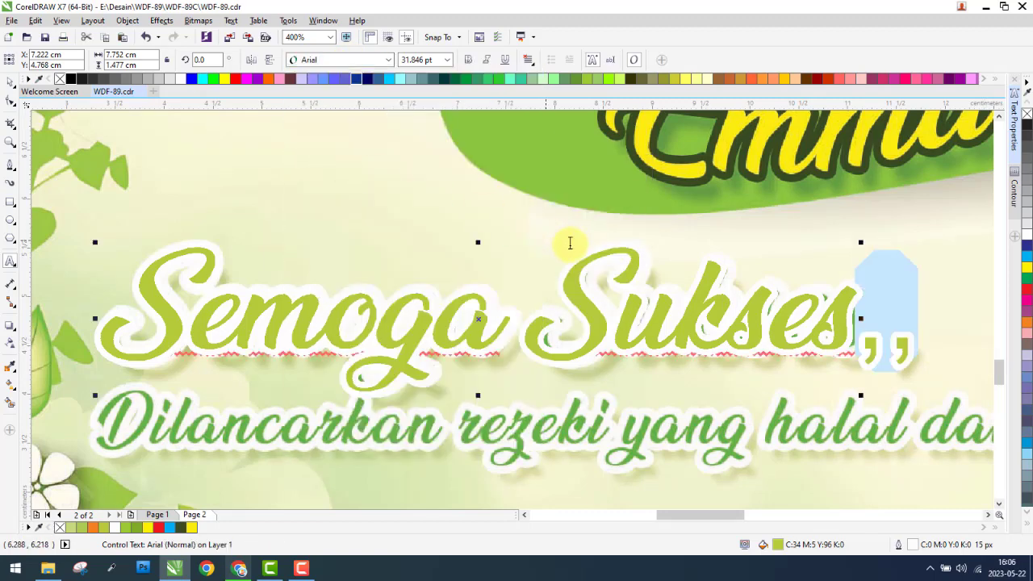
{"action": "left_click_drag", "start_coordinate": [899, 345], "coordinate": [935, 343]}
{"action": "left_click", "coordinate": [912, 335]}
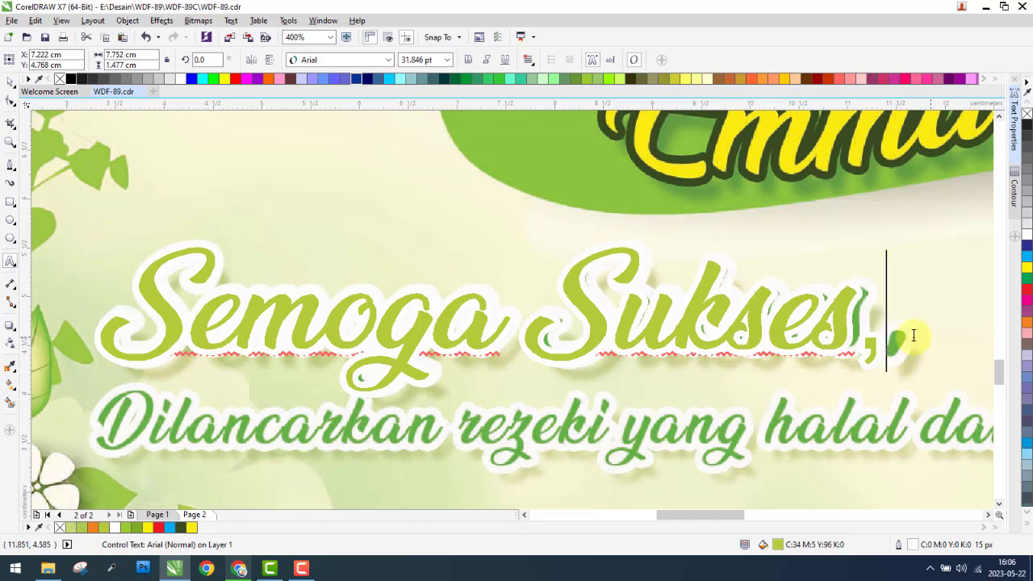
{"action": "key", "text": "BackSpace"}
Set the remaining comma after Sukses to Comic Sans MS Bold at 28 pt.
{"action": "left_click_drag", "start_coordinate": [872, 350], "coordinate": [866, 353]}
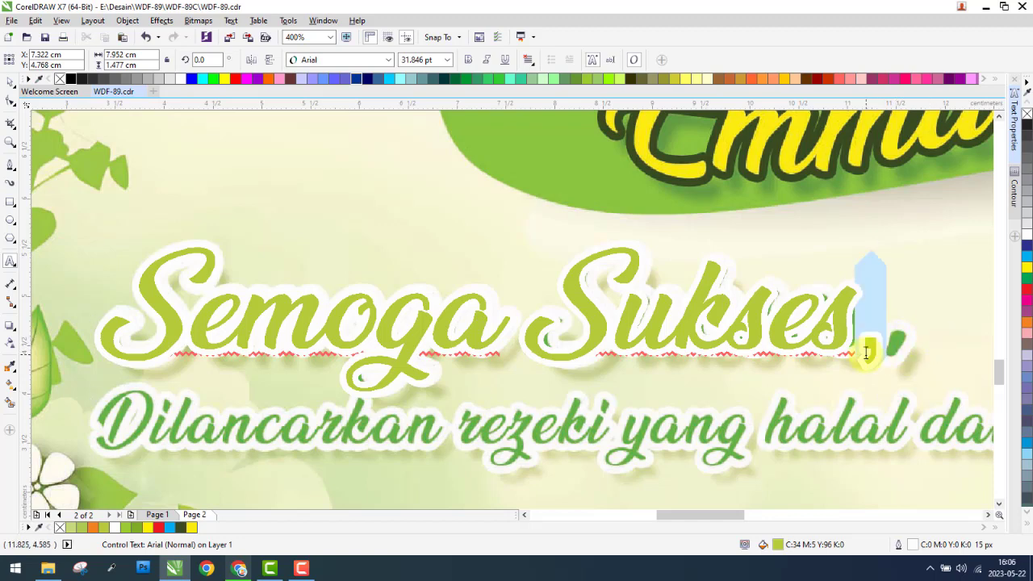
{"action": "left_click", "coordinate": [359, 60]}
{"action": "type", "text": "co"}
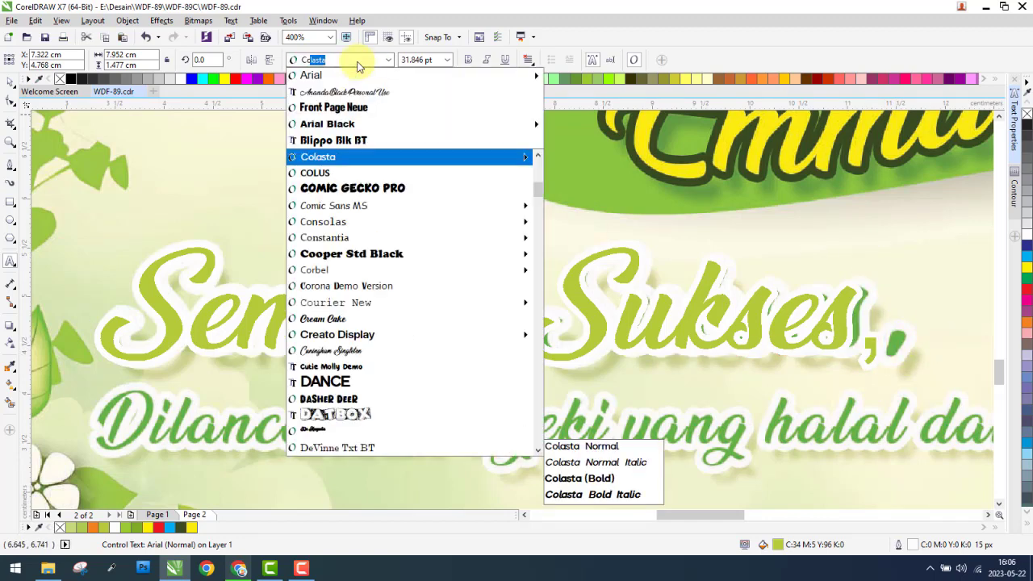
{"action": "type", "text": "mic sans MS"}
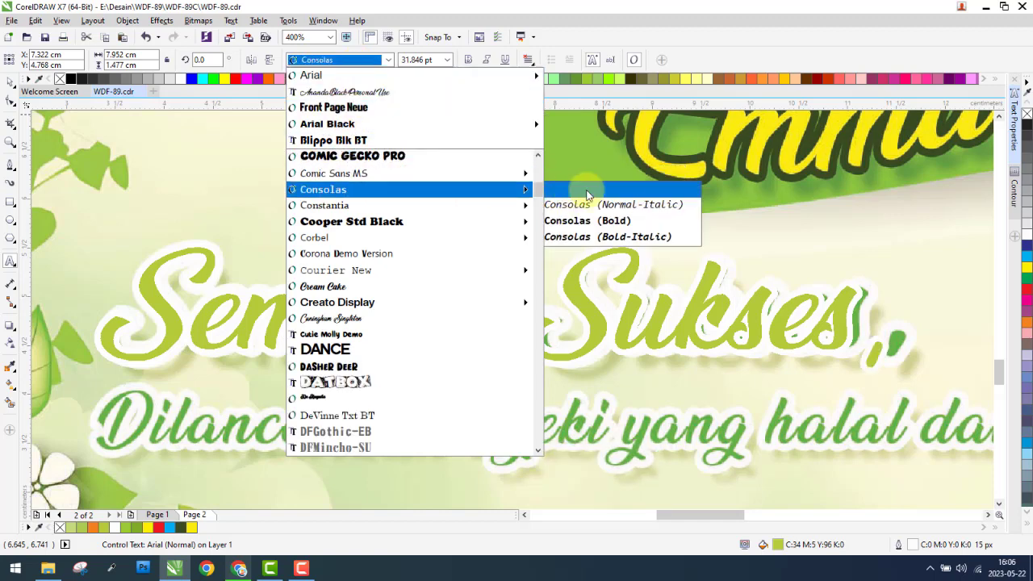
{"action": "mouse_move", "coordinate": [333, 205]}
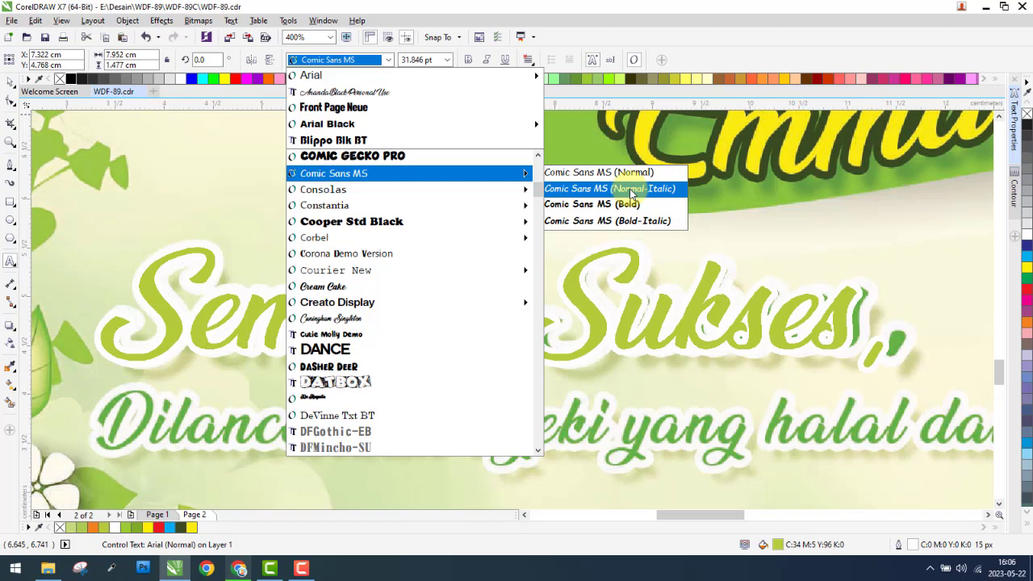
{"action": "left_click", "coordinate": [627, 205]}
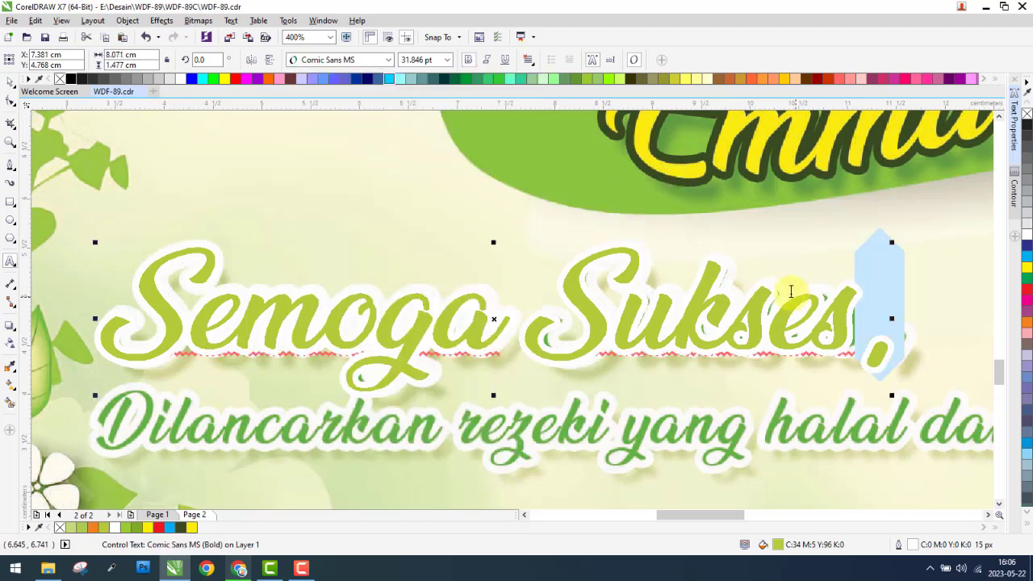
{"action": "double_click", "coordinate": [424, 60]}
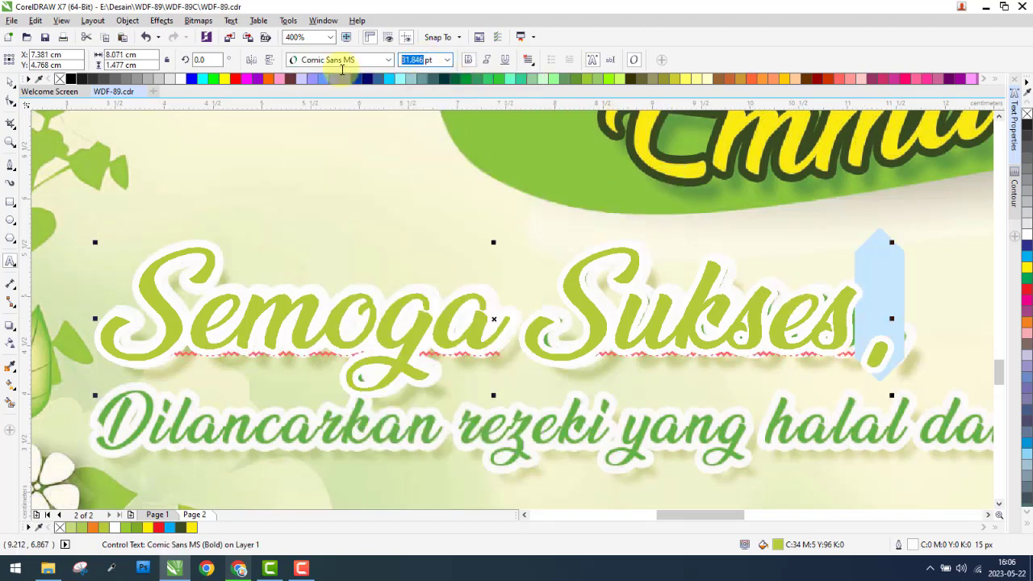
{"action": "type", "text": "28"}
{"action": "key", "text": "Return"}
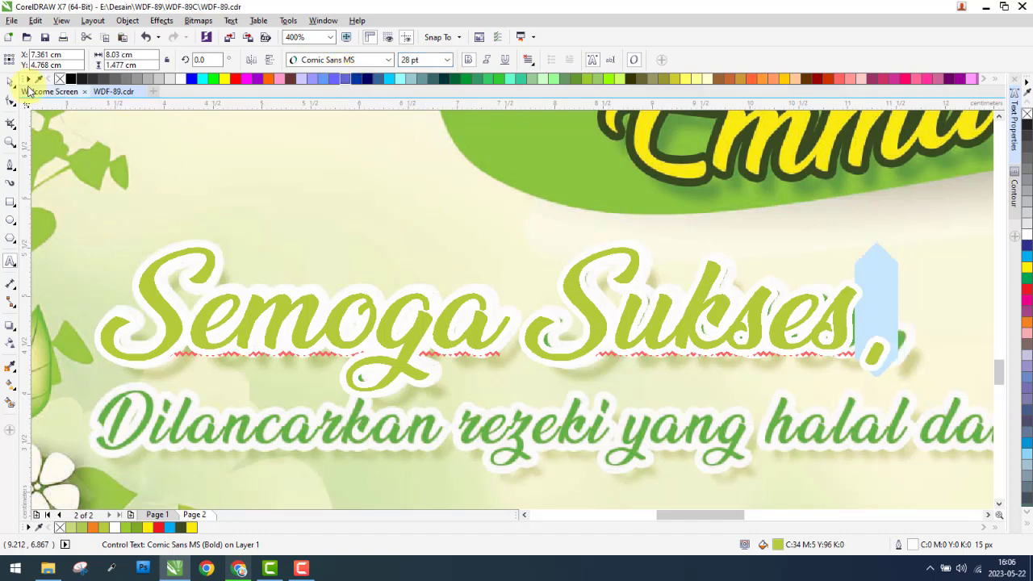
{"action": "left_click", "coordinate": [10, 81]}
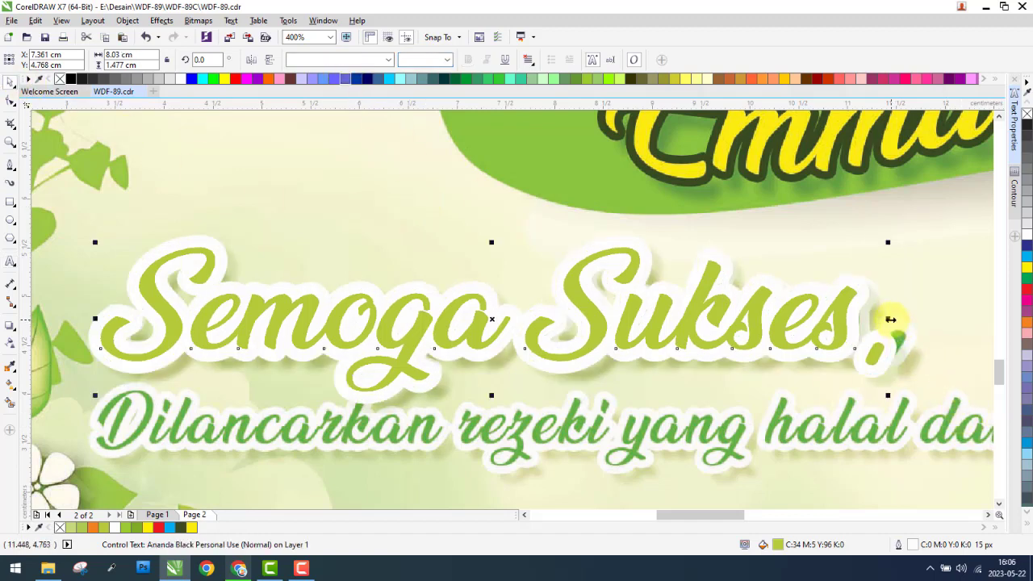
Stretch the greeting slightly wider and thin its white outline to 12 px.
{"action": "left_click_drag", "start_coordinate": [890, 319], "coordinate": [904, 320]}
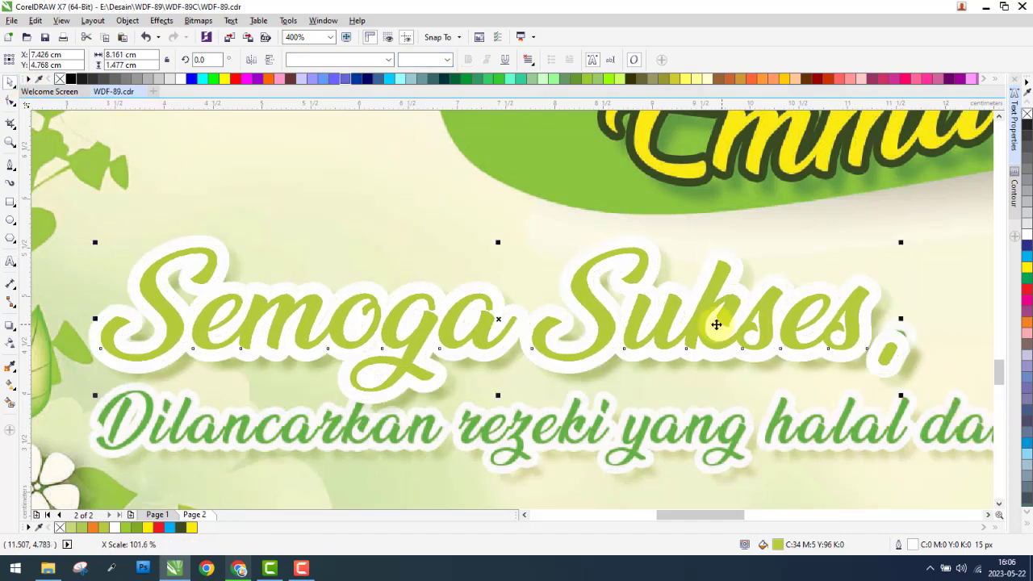
{"action": "double_click", "coordinate": [917, 546]}
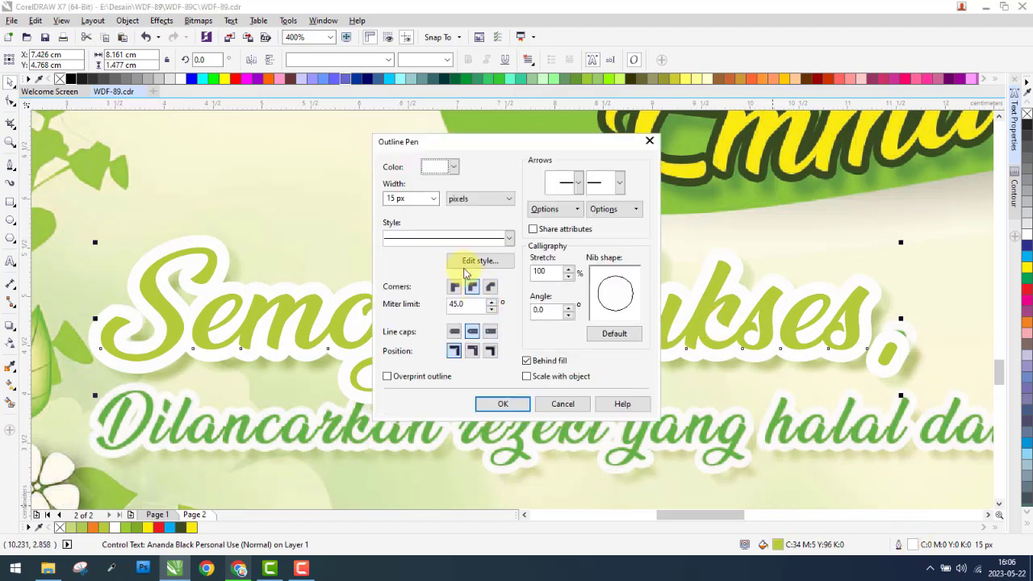
{"action": "key", "text": "Return"}
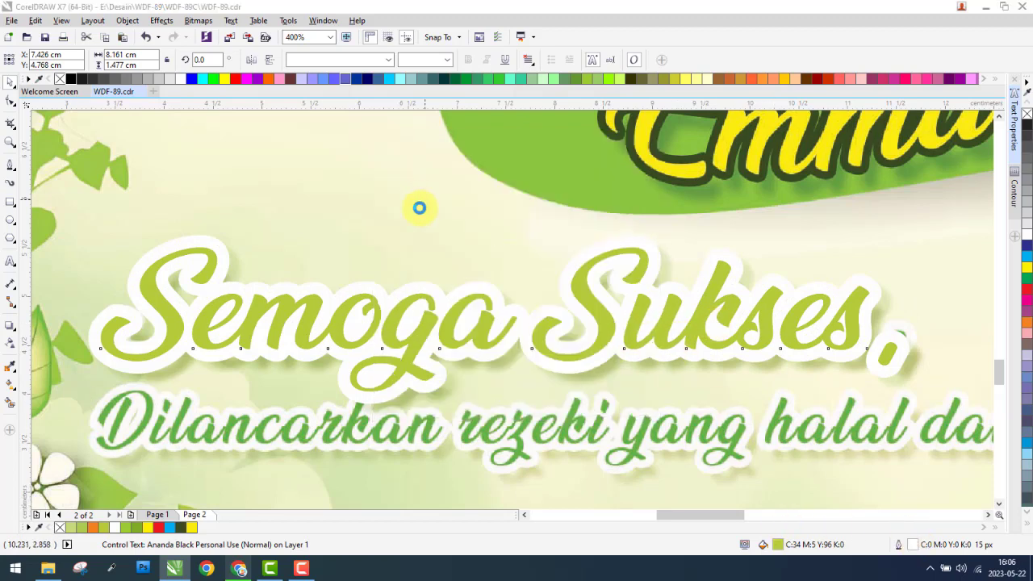
{"action": "mouse_move", "coordinate": [249, 300]}
{"action": "left_mouse_down"}
{"action": "mouse_move", "coordinate": [245, 212]}
{"action": "mouse_move", "coordinate": [250, 249]}
{"action": "left_mouse_up"}
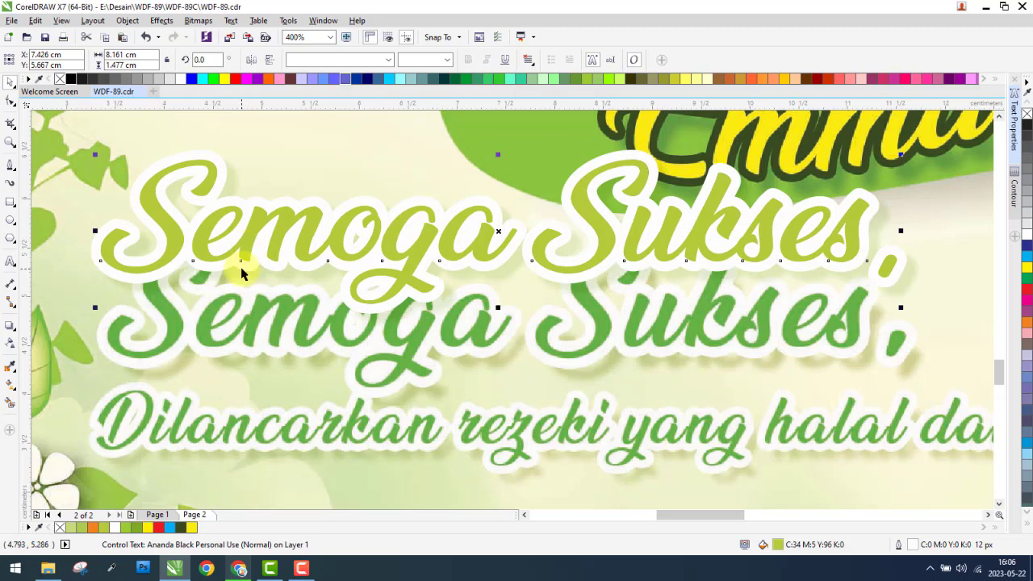
{"action": "key", "text": "ctrl+z"}
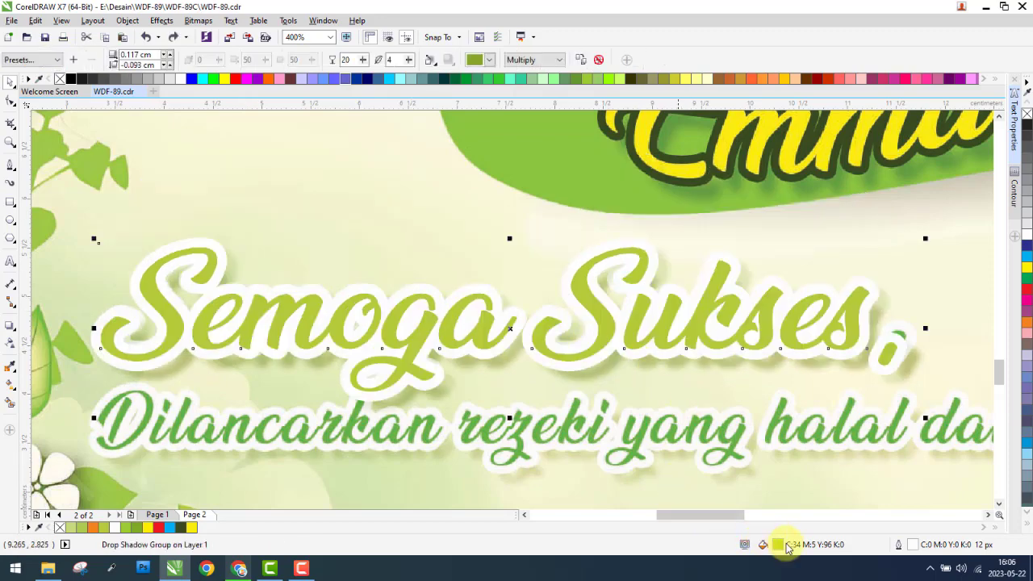
{"action": "scroll", "coordinate": [479, 293], "scroll_direction": "down", "scroll_amount": 3}
{"action": "scroll", "coordinate": [535, 296], "scroll_direction": "up", "scroll_amount": 2}
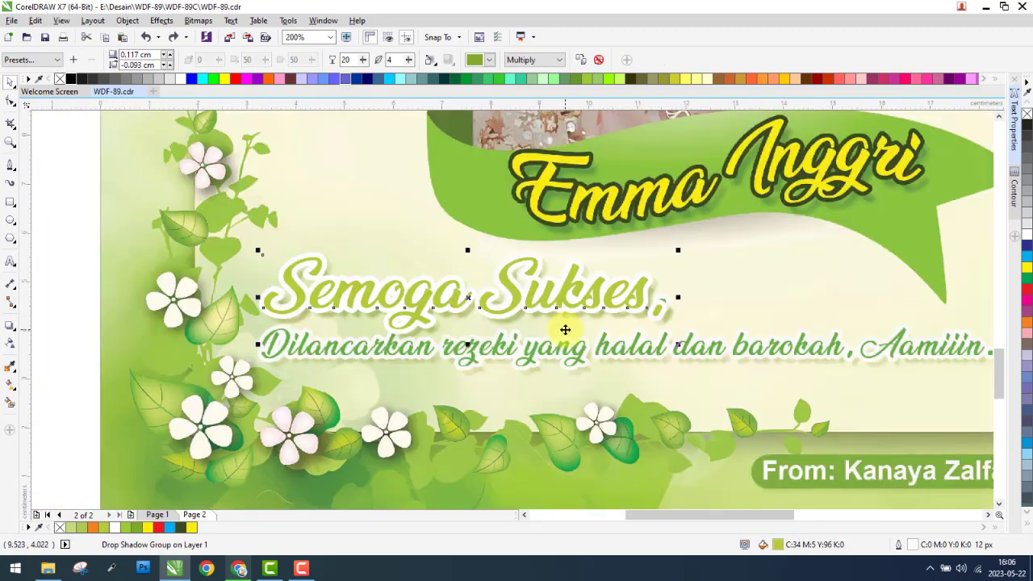
Fill the greeting with the darker green (C62 M6 Y100 K0) sampled from the line below.
{"action": "double_click", "coordinate": [778, 546]}
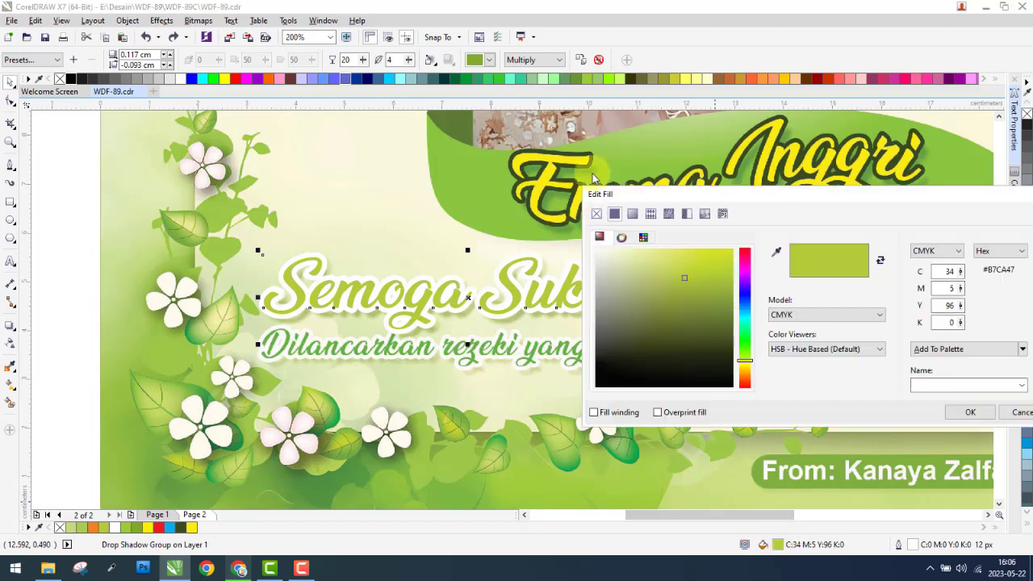
{"action": "left_click", "coordinate": [777, 253]}
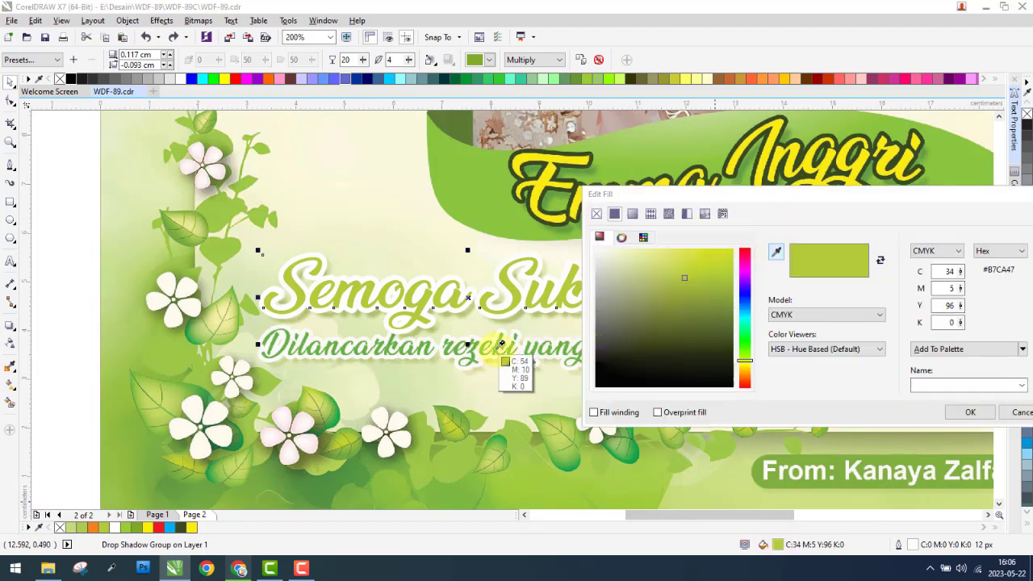
{"action": "left_click", "coordinate": [500, 343]}
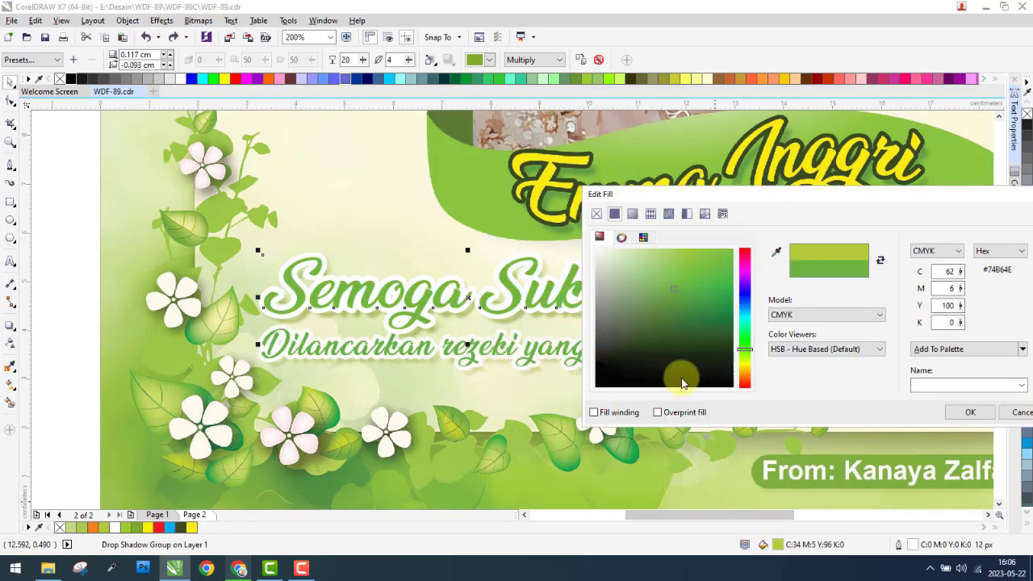
{"action": "left_click", "coordinate": [970, 413]}
Duplicate the greeting below the second line, shrink it, and start retyping it as 'Dilancarkan rezeki yang halal'.
{"action": "left_click_drag", "start_coordinate": [70, 196], "coordinate": [743, 364]}
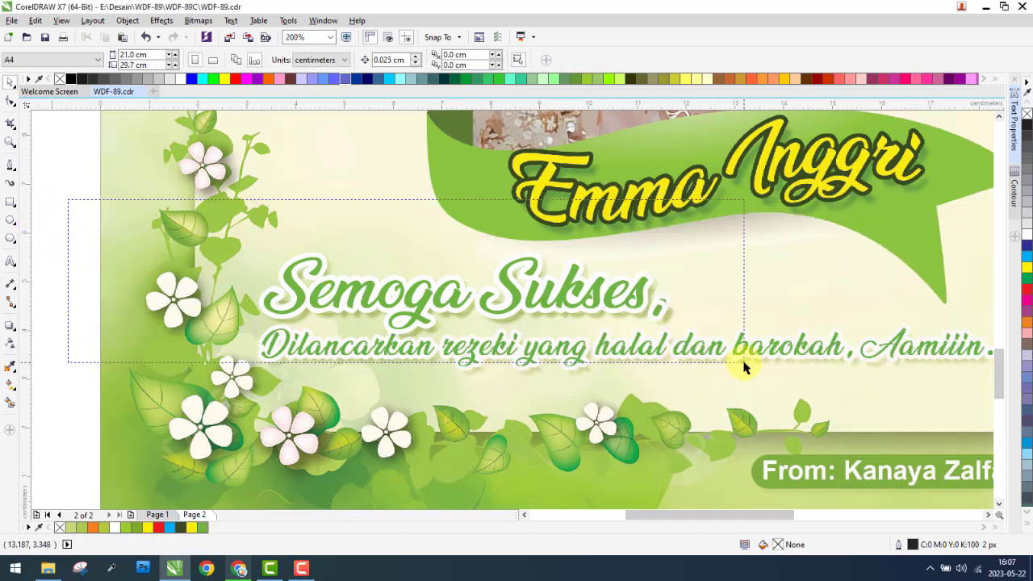
{"action": "left_click_drag", "start_coordinate": [523, 313], "coordinate": [525, 436]}
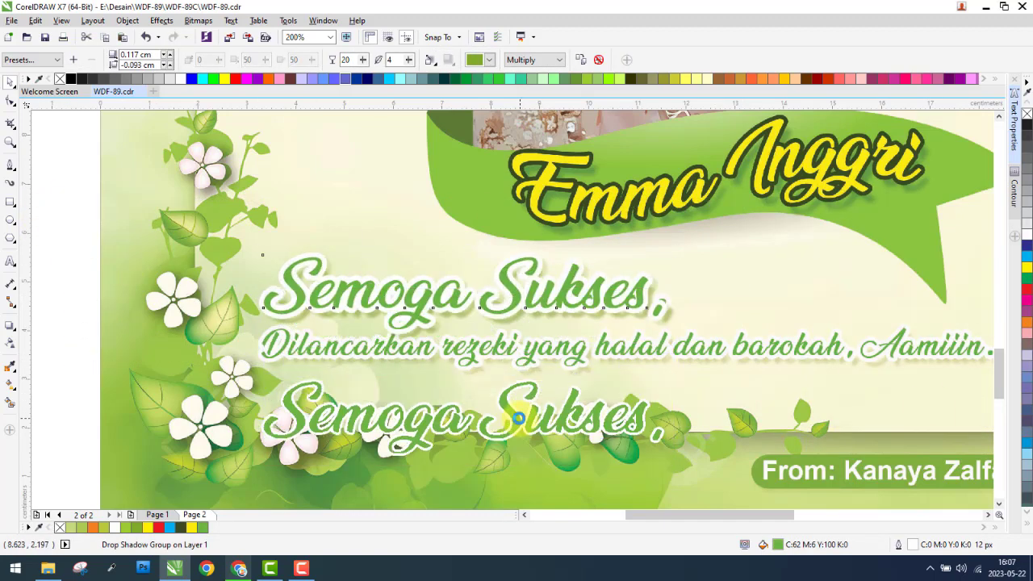
{"action": "left_click_drag", "start_coordinate": [680, 467], "coordinate": [508, 437]}
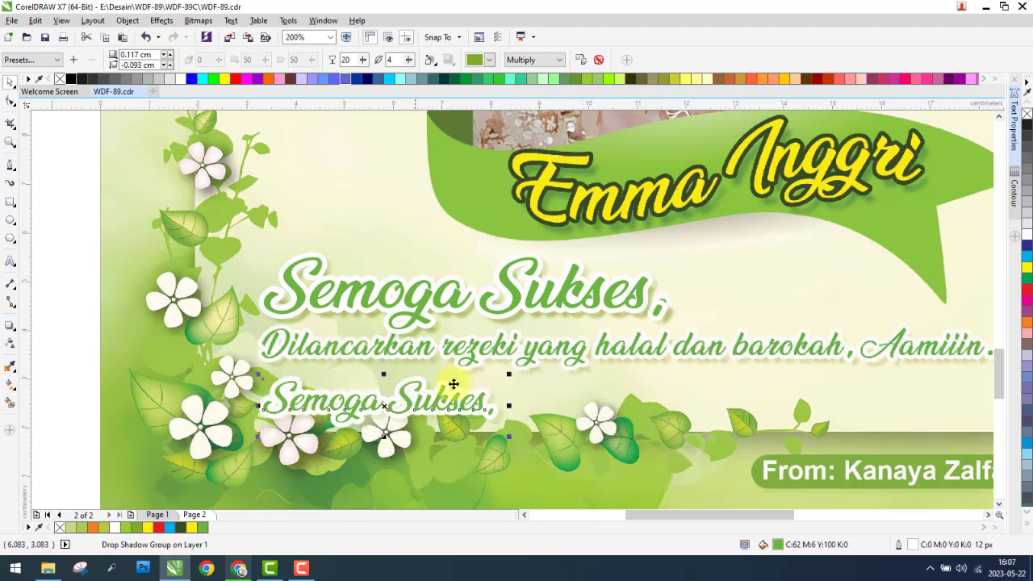
{"action": "scroll", "coordinate": [622, 447], "scroll_direction": "down", "scroll_amount": 2}
{"action": "scroll", "coordinate": [697, 380], "scroll_direction": "up", "scroll_amount": 2}
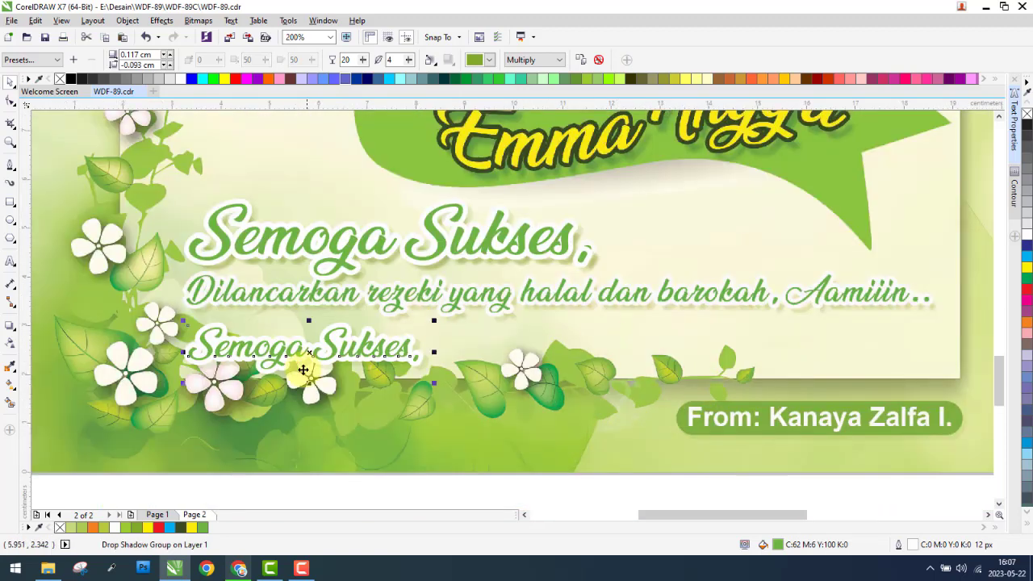
{"action": "double_click", "coordinate": [289, 350]}
{"action": "key", "text": "ctrl+a"}
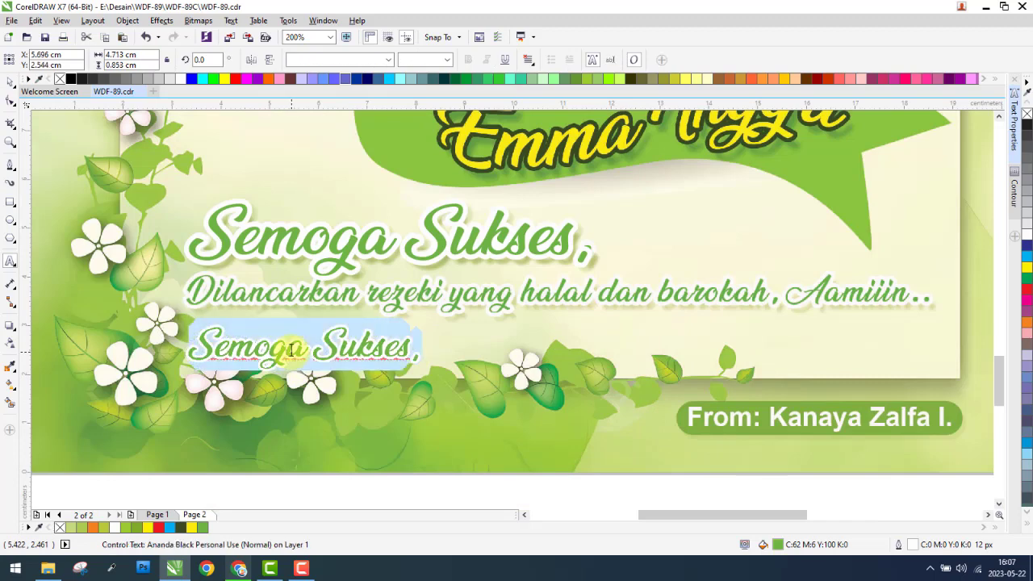
{"action": "type", "text": "Dilancar"}
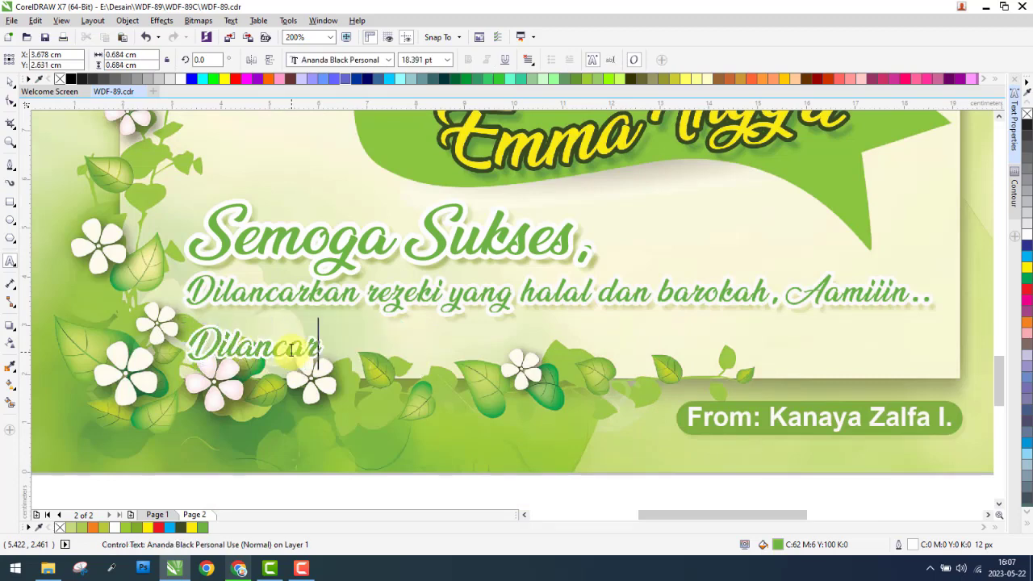
{"action": "type", "text": "kan rez"}
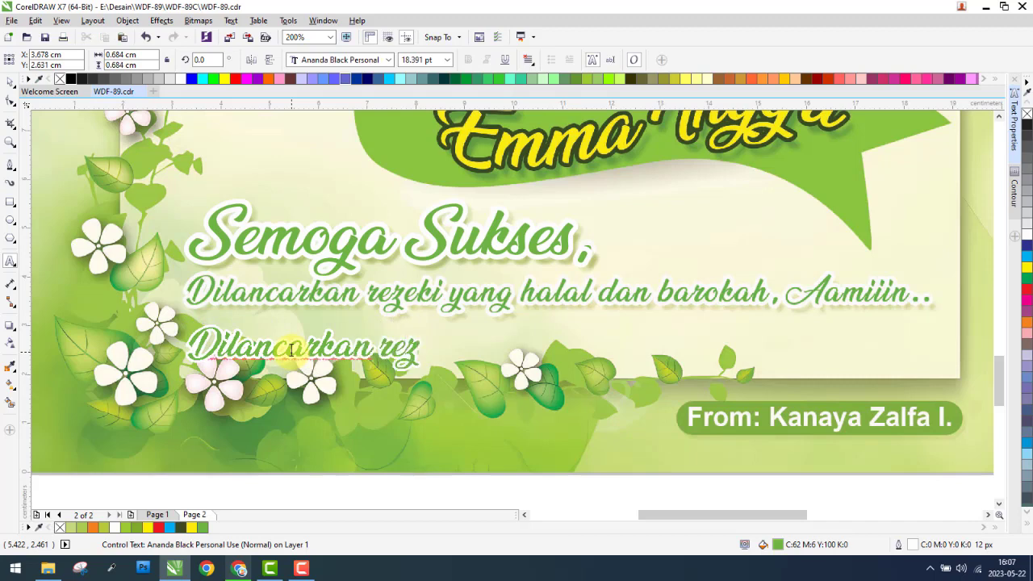
{"action": "type", "text": "yang halal dab barokah Aamiiin"}
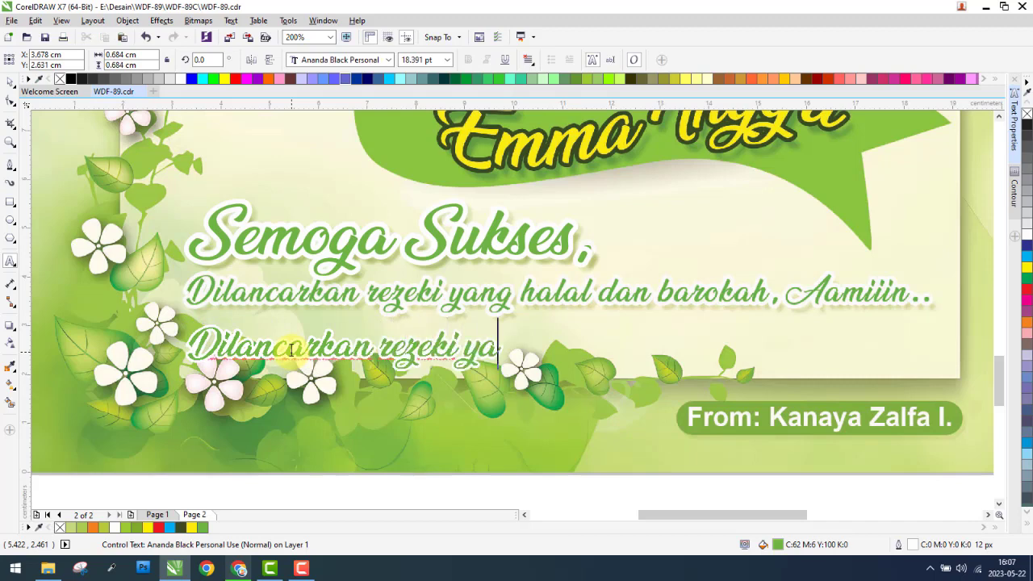
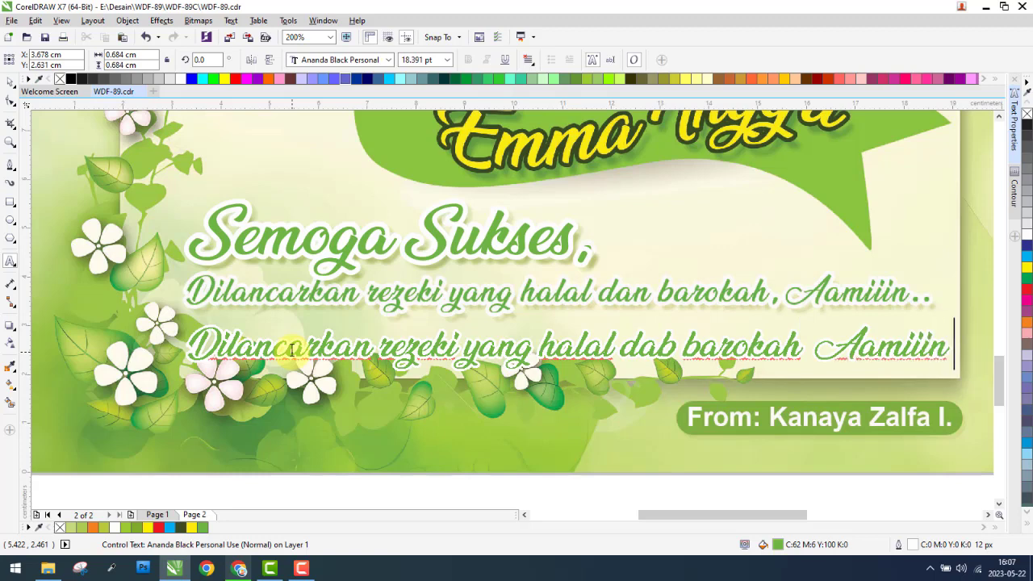
Set the second wish line in Comic Sans MS and finish editing it.
{"action": "mouse_move", "coordinate": [950, 355]}
{"action": "left_mouse_down"}
{"action": "mouse_move", "coordinate": [988, 356]}
{"action": "mouse_move", "coordinate": [888, 347]}
{"action": "left_mouse_up"}
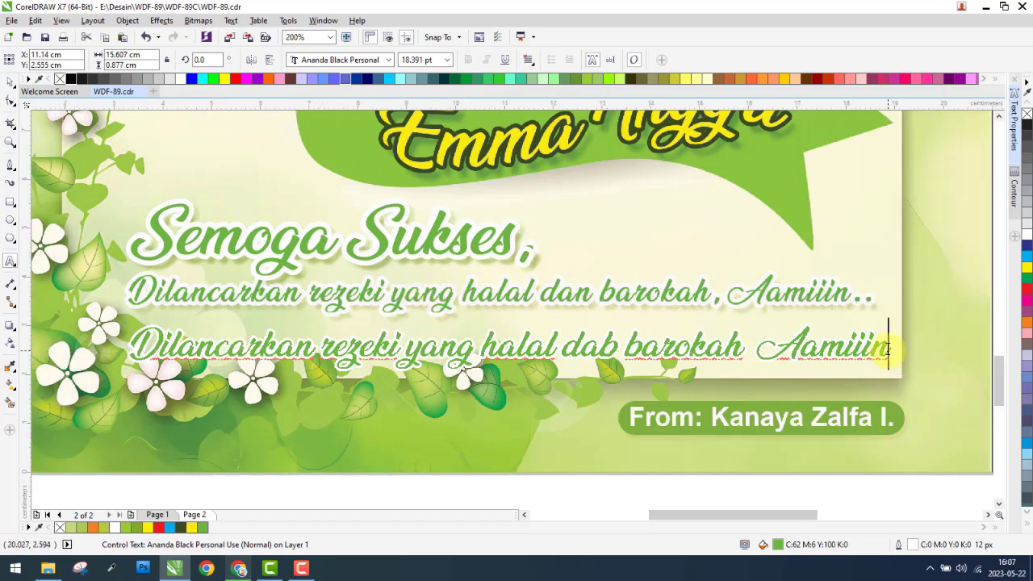
{"action": "left_click", "coordinate": [334, 61]}
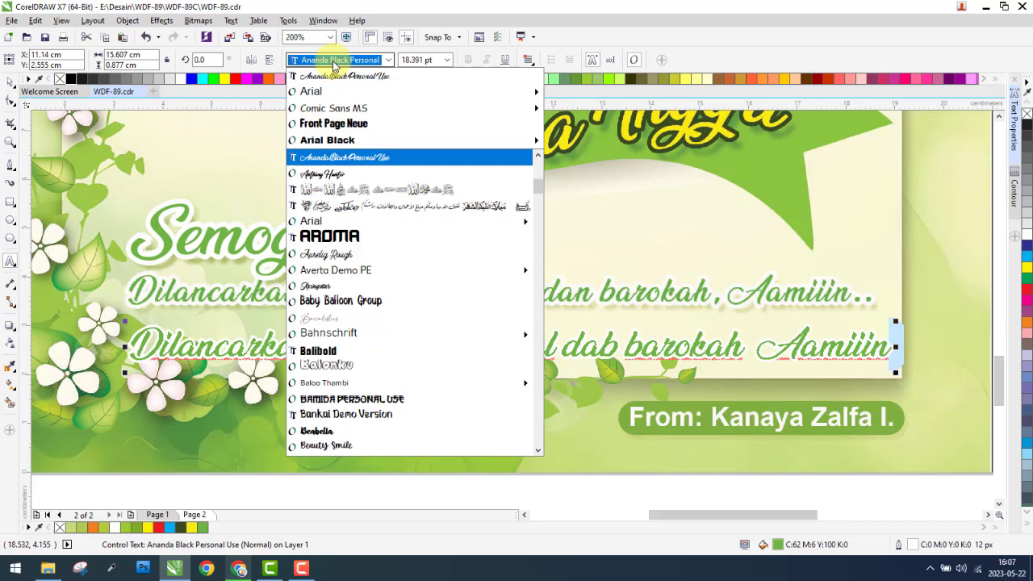
{"action": "left_click", "coordinate": [339, 107]}
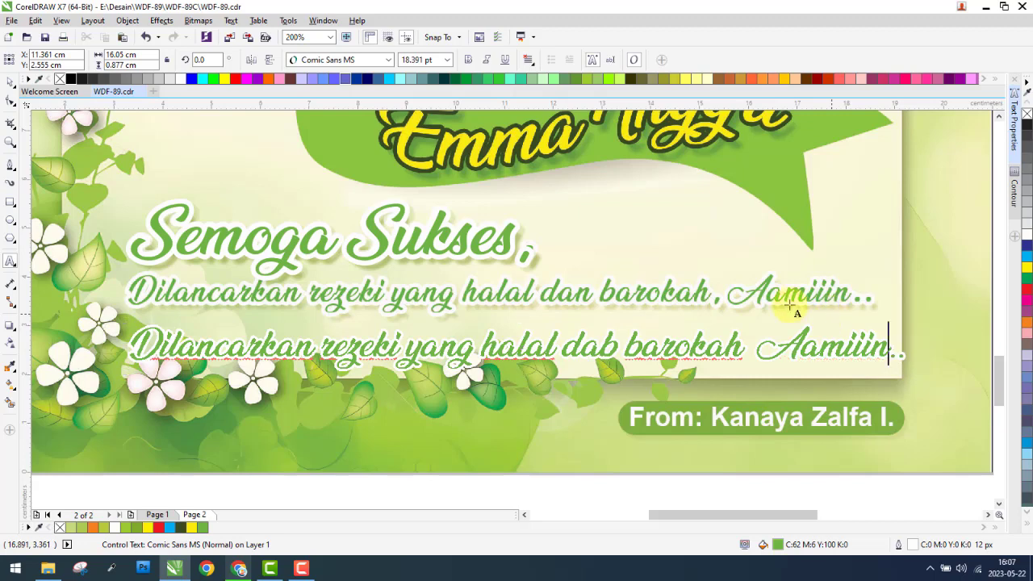
{"action": "key", "text": "Escape"}
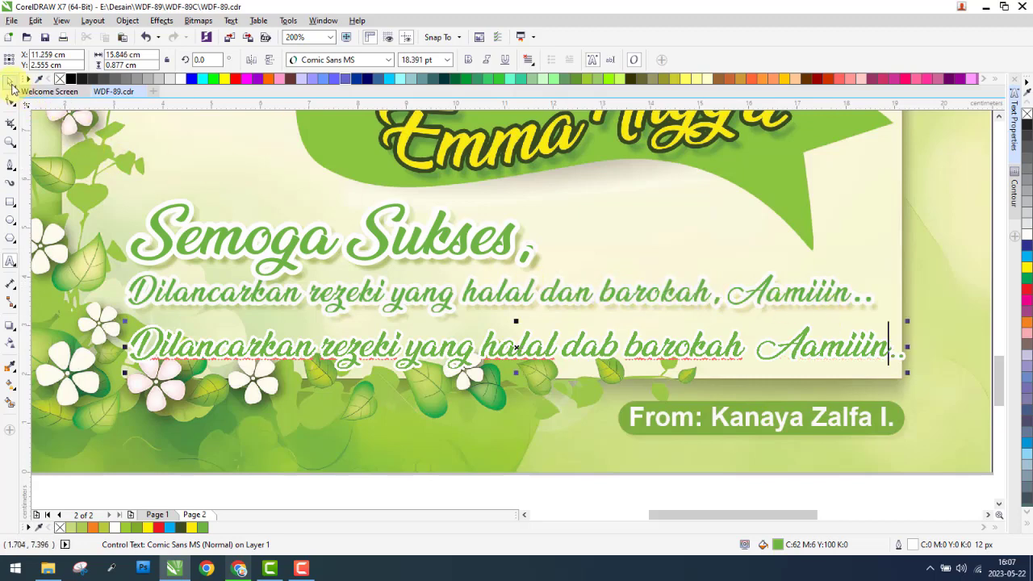
Shrink the second wish line to about 97%, lay it over the first Dilancarkan line, and trim its width.
{"action": "left_click", "coordinate": [12, 85]}
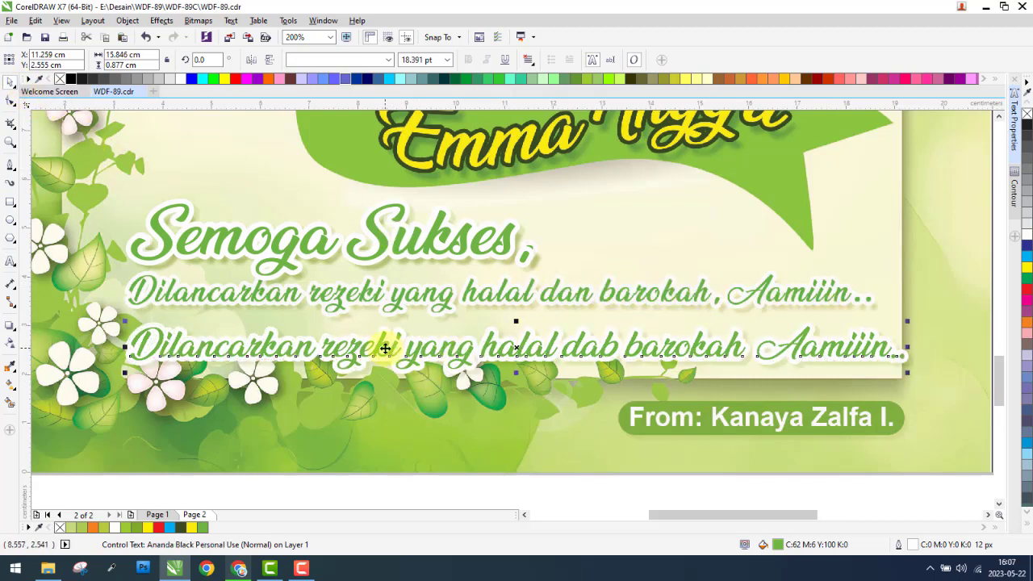
{"action": "left_click_drag", "start_coordinate": [386, 349], "coordinate": [382, 331]}
{"action": "left_click_drag", "start_coordinate": [924, 371], "coordinate": [901, 343]}
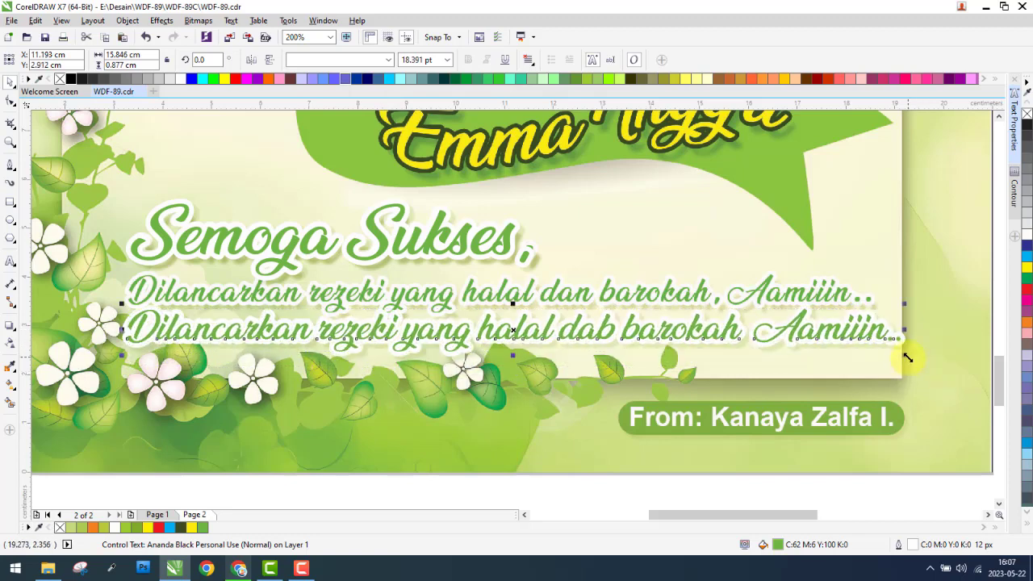
{"action": "left_click", "coordinate": [800, 323]}
{"action": "left_click_drag", "start_coordinate": [792, 327], "coordinate": [792, 293]}
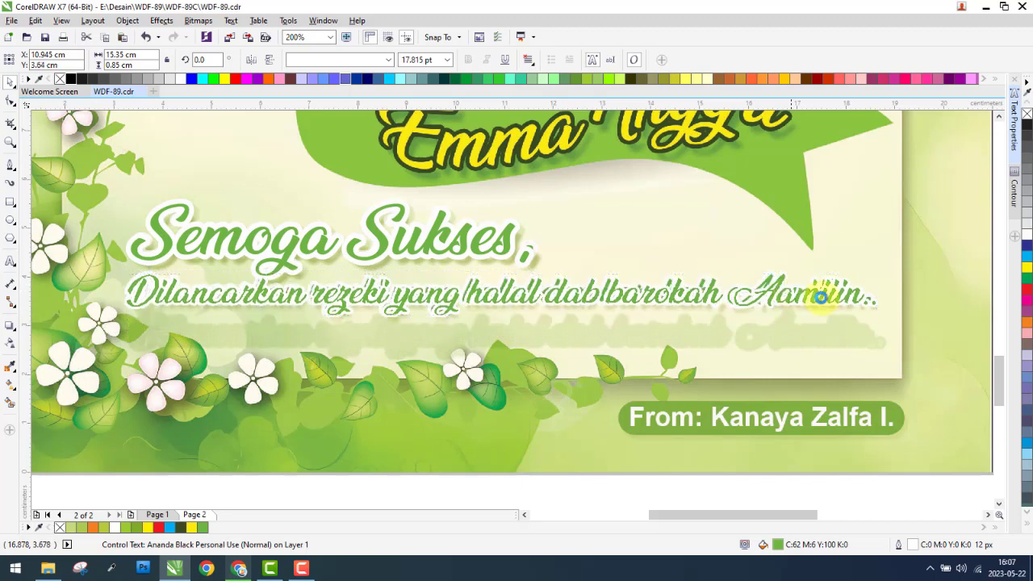
{"action": "left_click_drag", "start_coordinate": [791, 294], "coordinate": [795, 295]}
{"action": "scroll", "coordinate": [877, 296], "scroll_direction": "up", "scroll_amount": 2}
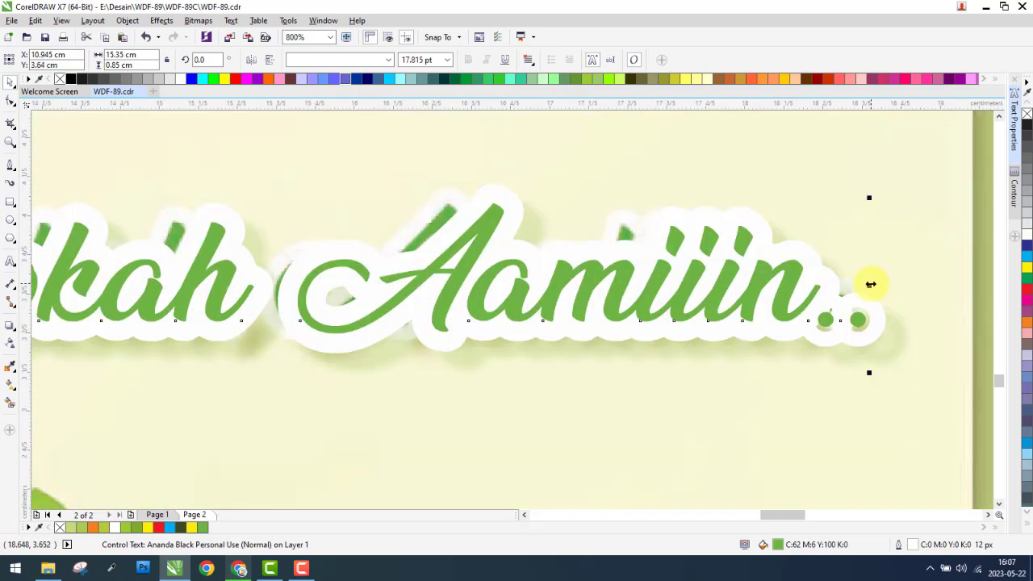
{"action": "left_click_drag", "start_coordinate": [870, 284], "coordinate": [819, 293]}
{"action": "scroll", "coordinate": [825, 295], "scroll_direction": "down", "scroll_amount": 2}
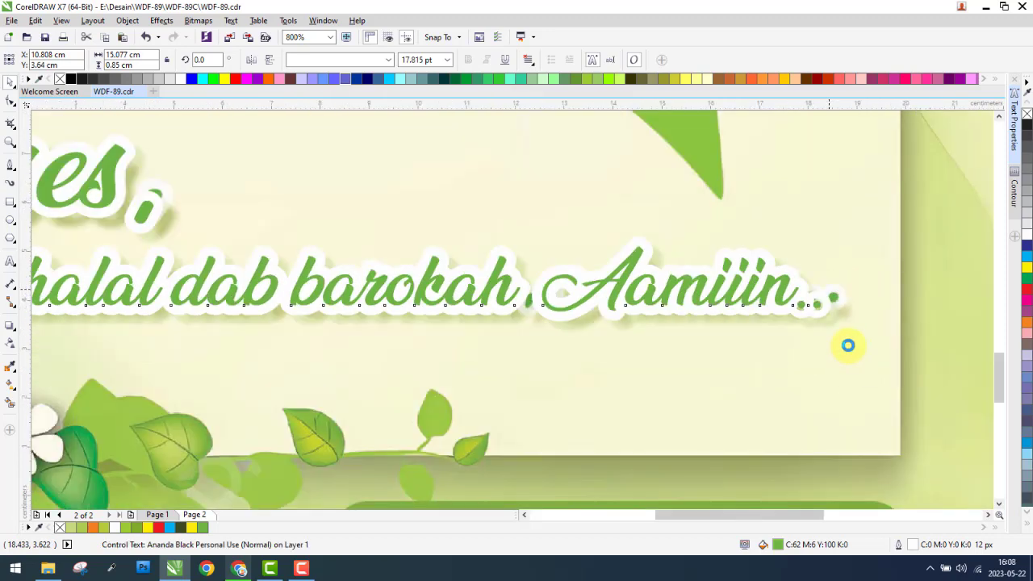
{"action": "scroll", "coordinate": [847, 345], "scroll_direction": "down", "scroll_amount": 2}
Thin the wish line's white outline to 8 px.
{"action": "double_click", "coordinate": [915, 545]}
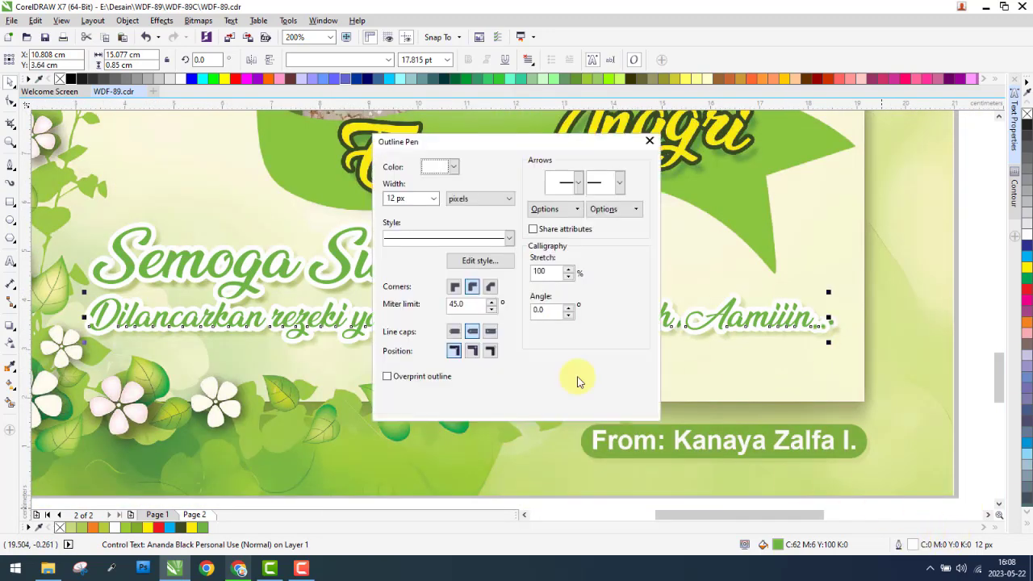
{"action": "type", "text": "8"}
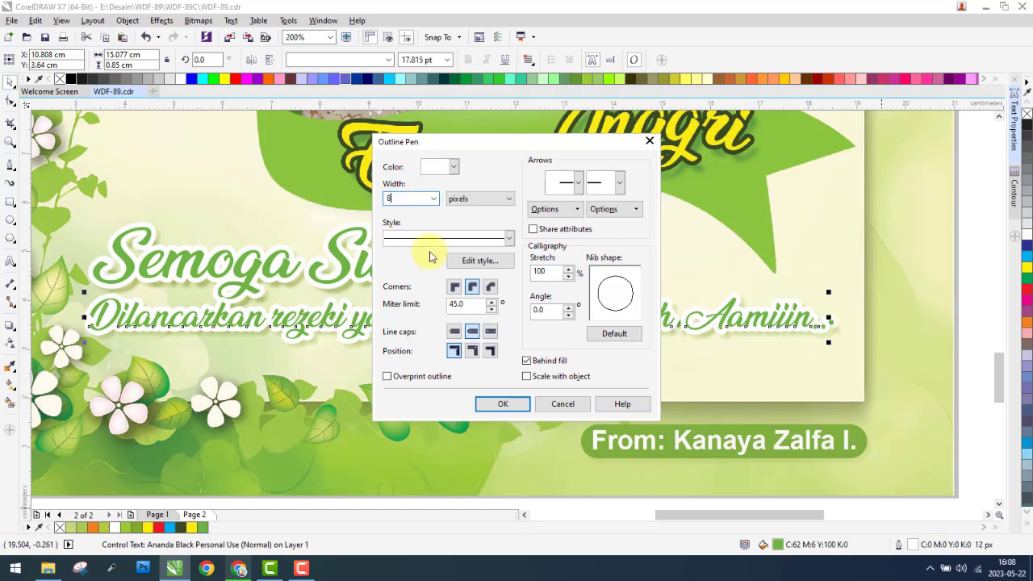
{"action": "left_click", "coordinate": [509, 412]}
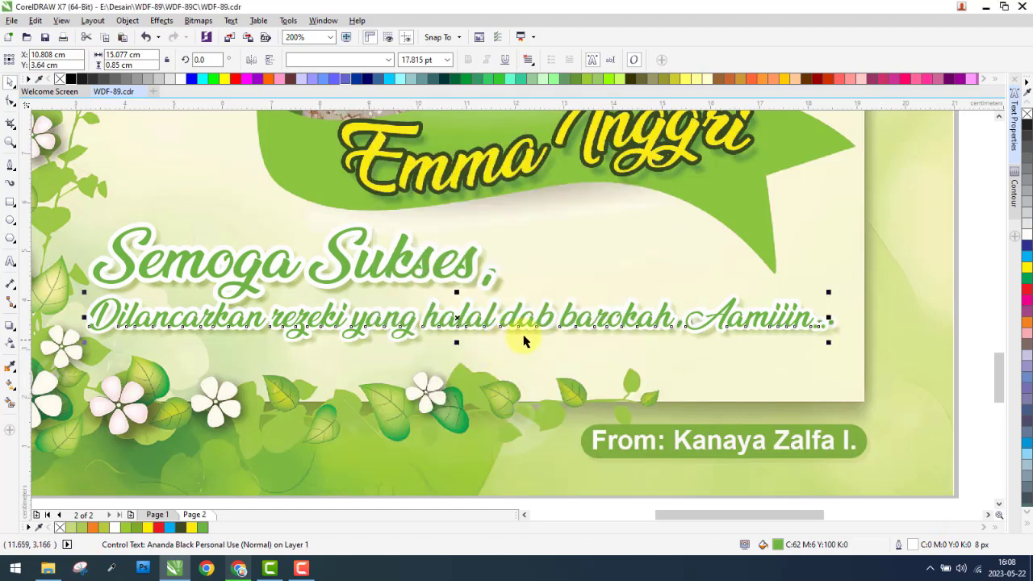
Place a copy of the wish line down beside the From label.
{"action": "scroll", "coordinate": [597, 349], "scroll_direction": "down", "scroll_amount": 2}
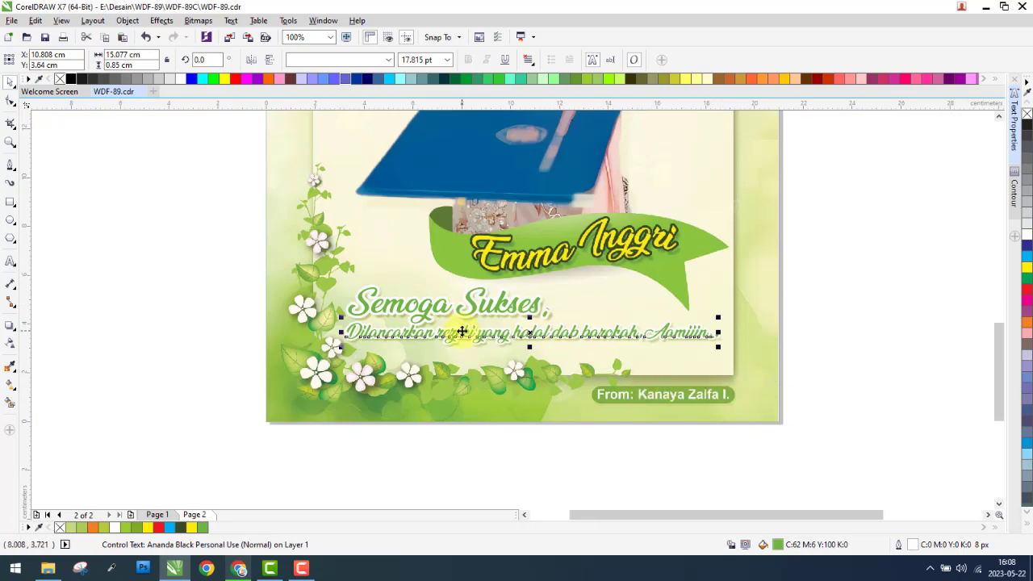
{"action": "scroll", "coordinate": [462, 331], "scroll_direction": "up", "scroll_amount": 2}
{"action": "left_click_drag", "start_coordinate": [461, 330], "coordinate": [496, 433]}
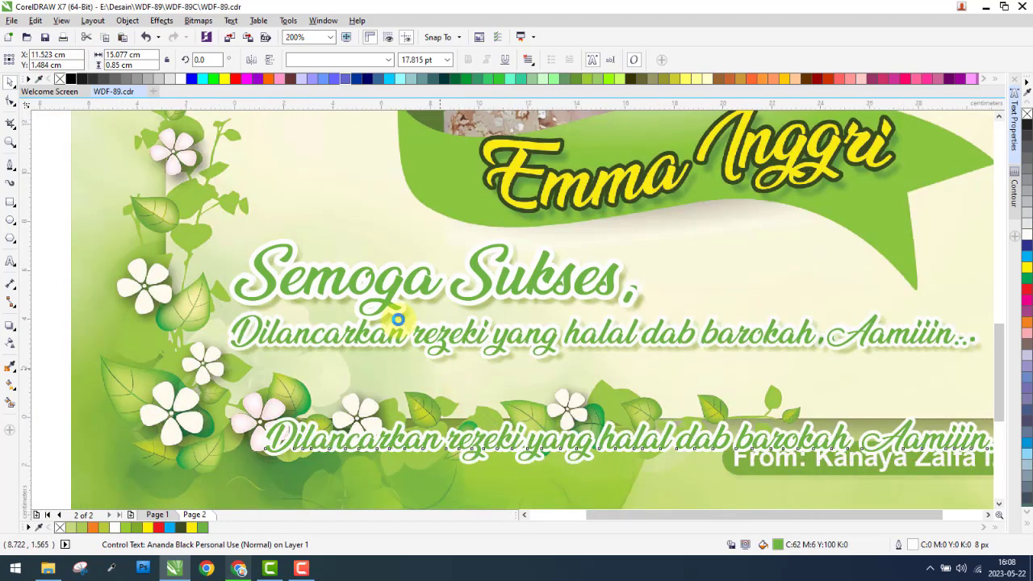
{"action": "scroll", "coordinate": [398, 319], "scroll_direction": "down", "scroll_amount": 2}
{"action": "left_click", "coordinate": [489, 383]}
{"action": "double_click", "coordinate": [521, 381]}
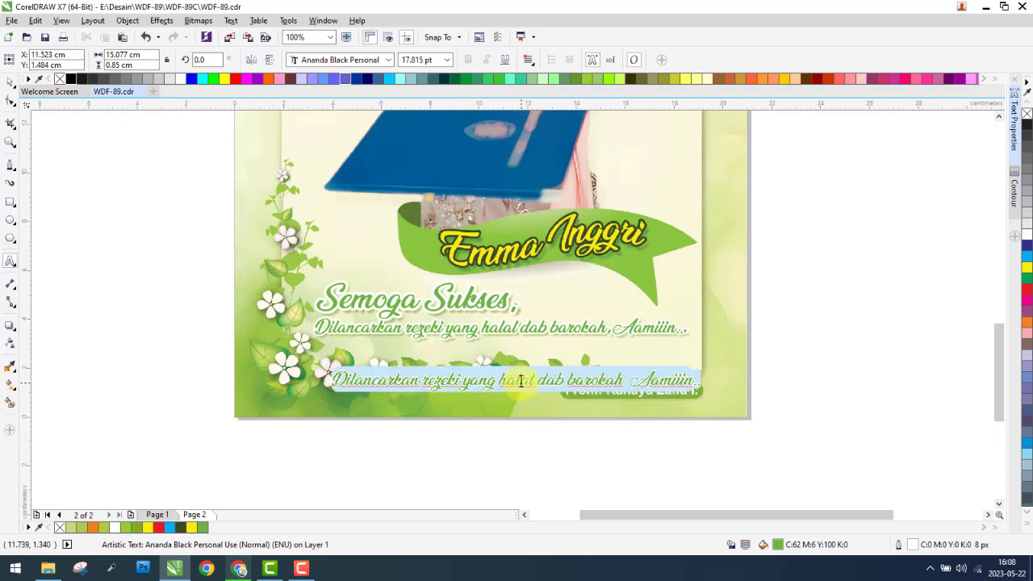
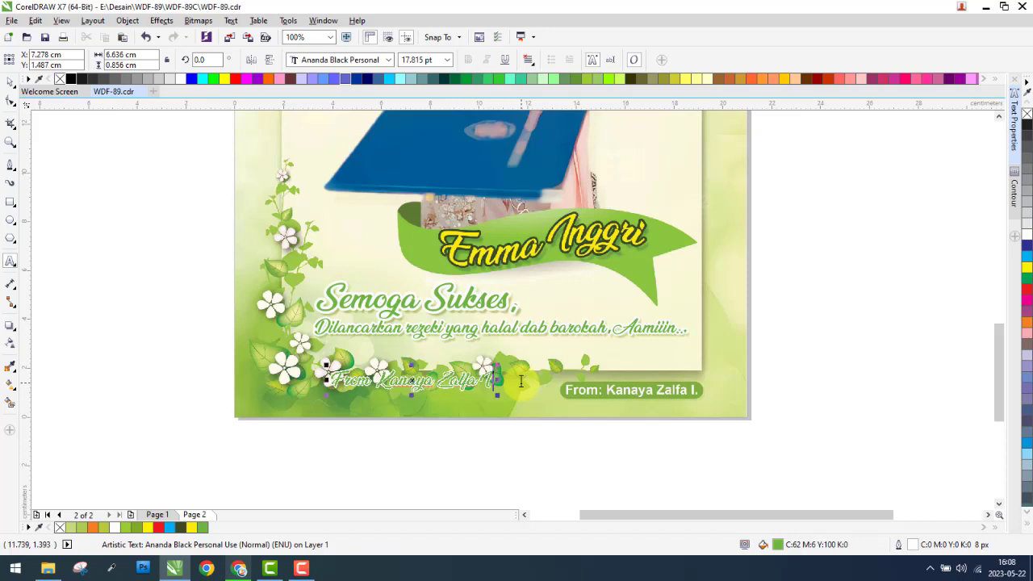
{"action": "key", "text": "F10"}
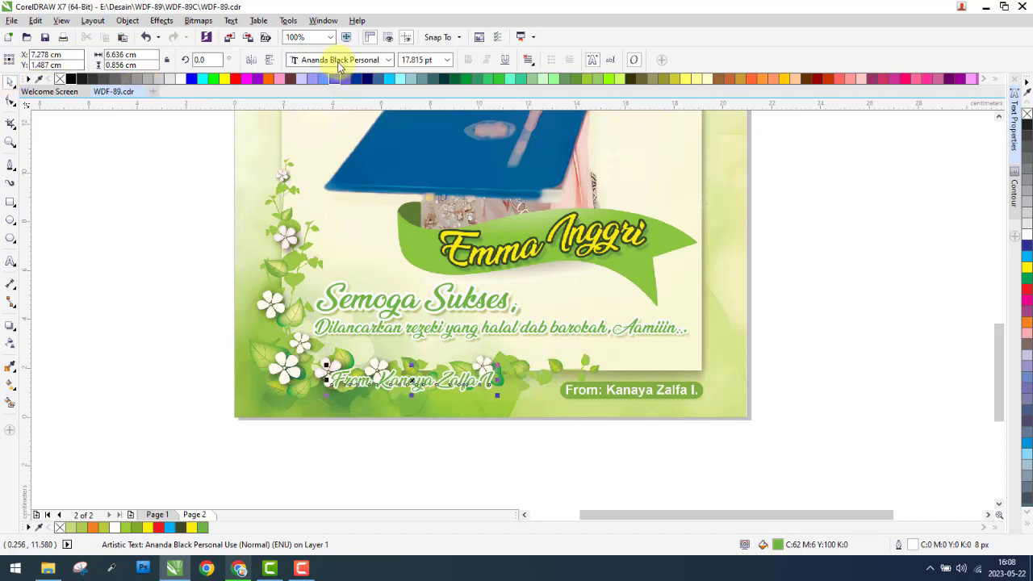
{"action": "left_click", "coordinate": [340, 61]}
{"action": "left_click", "coordinate": [336, 124]}
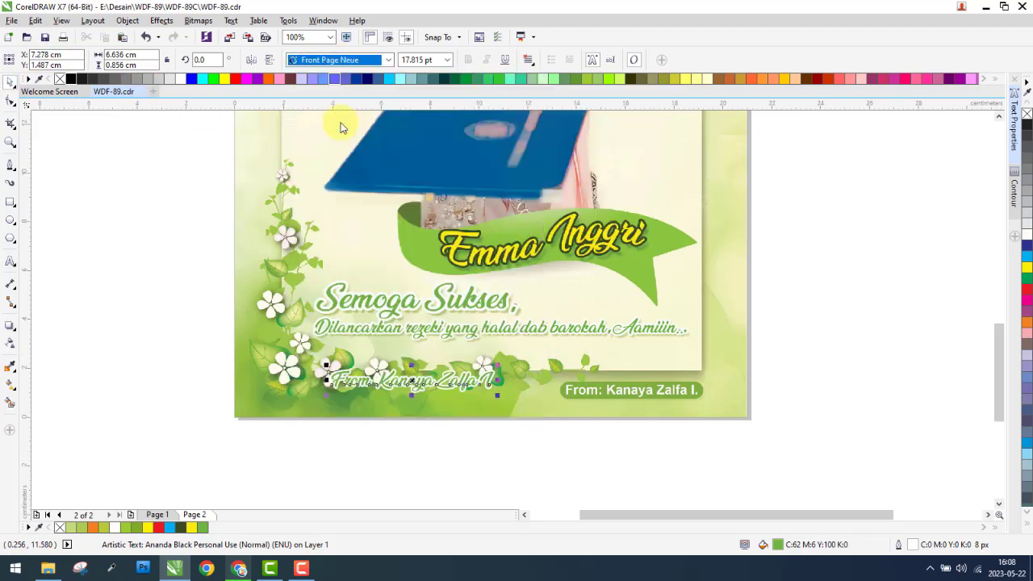
{"action": "left_click_drag", "start_coordinate": [431, 376], "coordinate": [718, 407]}
{"action": "scroll", "coordinate": [645, 407], "scroll_direction": "up", "scroll_amount": 2}
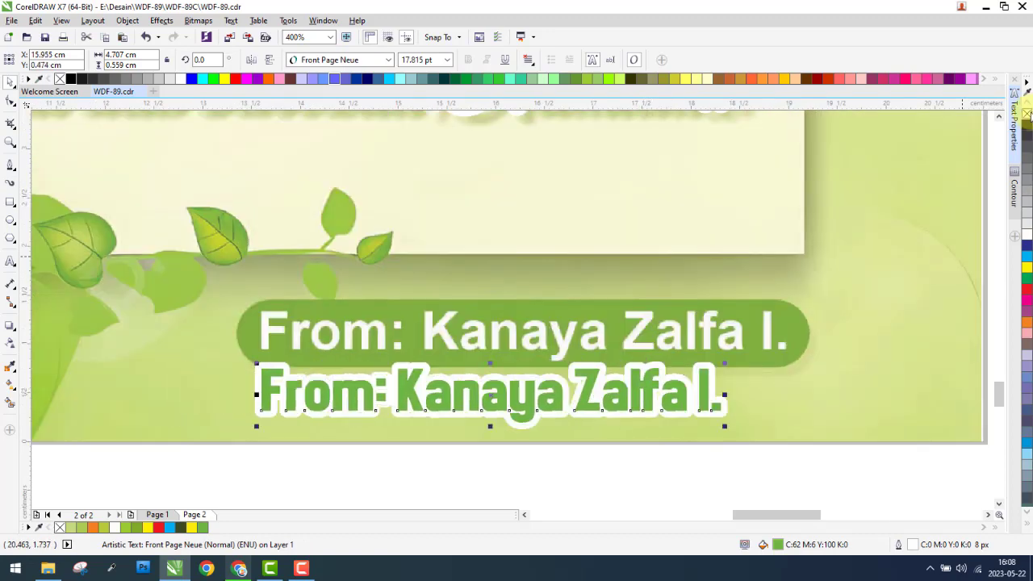
Remove the From text's outline, fill it red, and stretch it over the white From label.
{"action": "right_click", "coordinate": [1027, 113]}
{"action": "left_click", "coordinate": [1027, 289]}
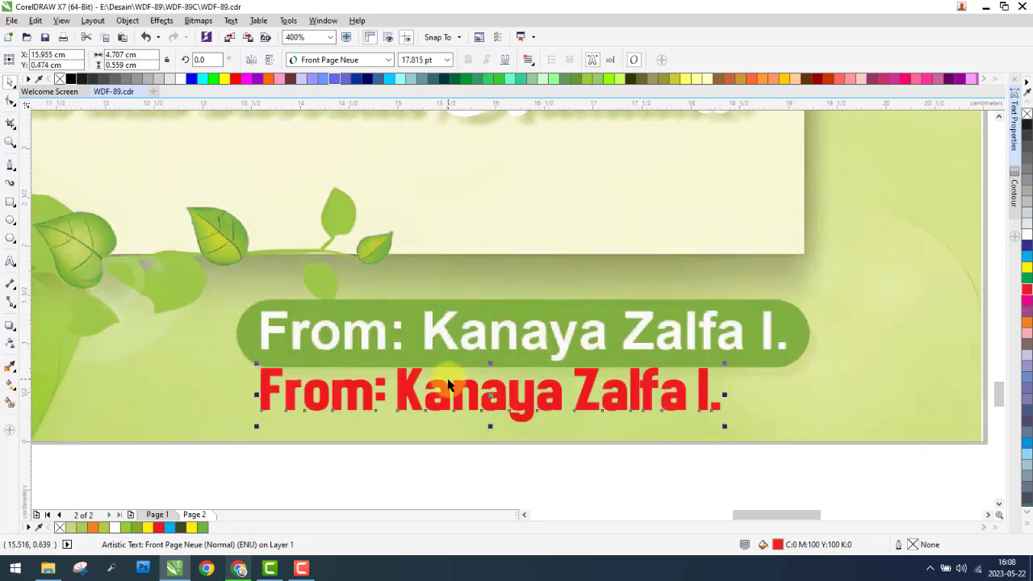
{"action": "left_click_drag", "start_coordinate": [440, 371], "coordinate": [440, 315]}
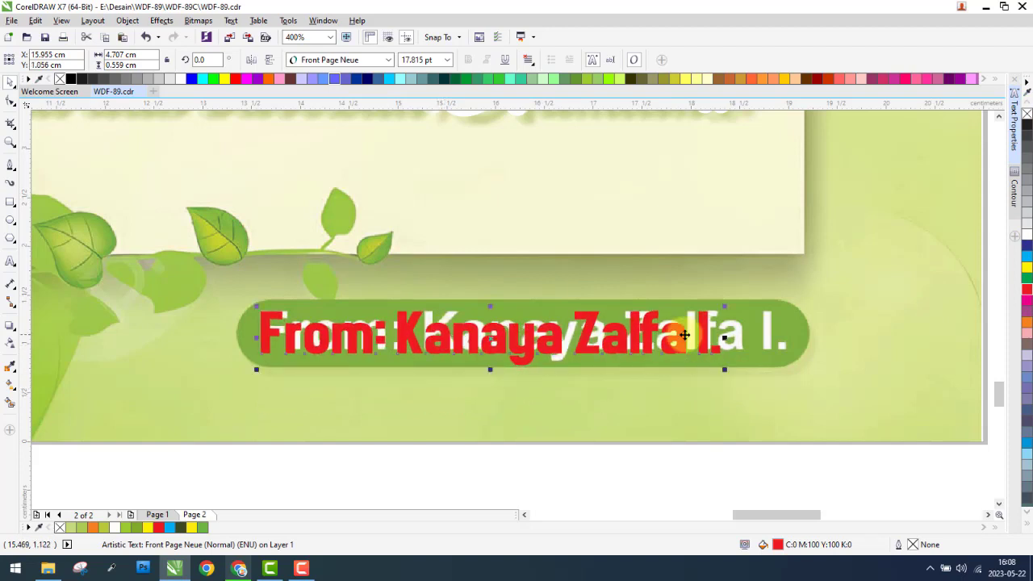
{"action": "left_click_drag", "start_coordinate": [725, 339], "coordinate": [792, 339]}
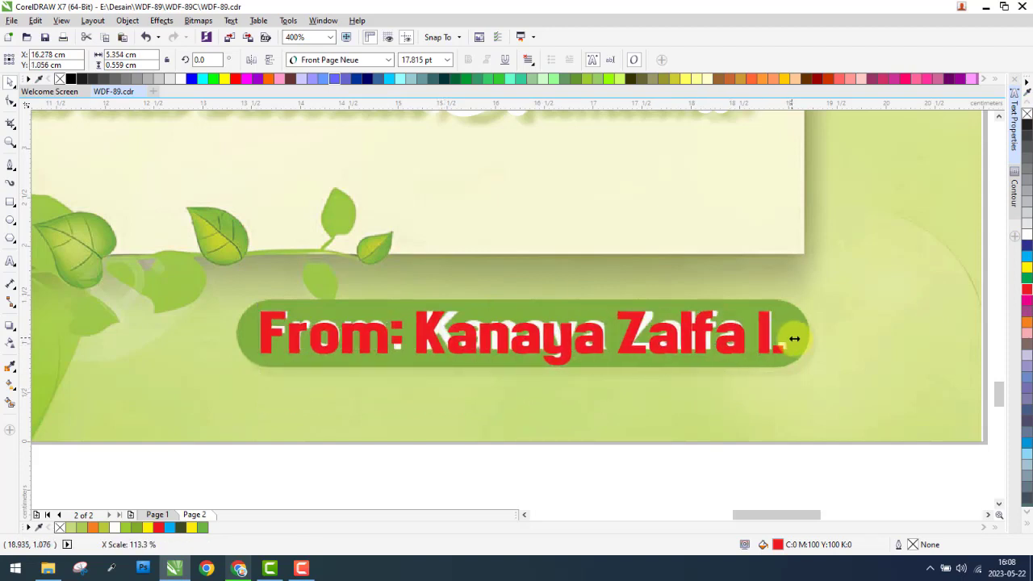
Make the red text bold Arial and squeeze it horizontally to fit the pill.
{"action": "scroll", "coordinate": [508, 346], "scroll_direction": "up", "scroll_amount": 1}
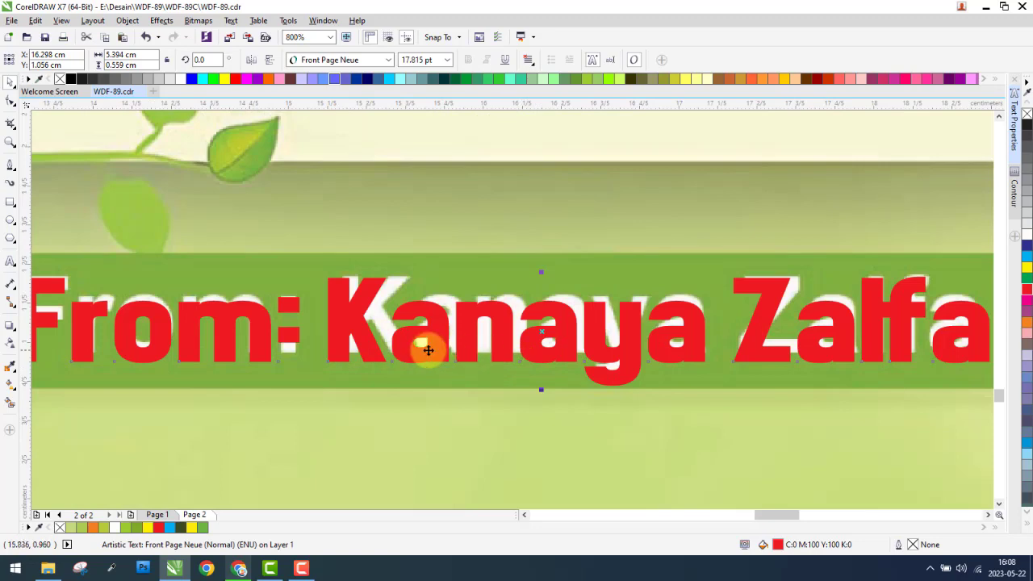
{"action": "left_click", "coordinate": [343, 60]}
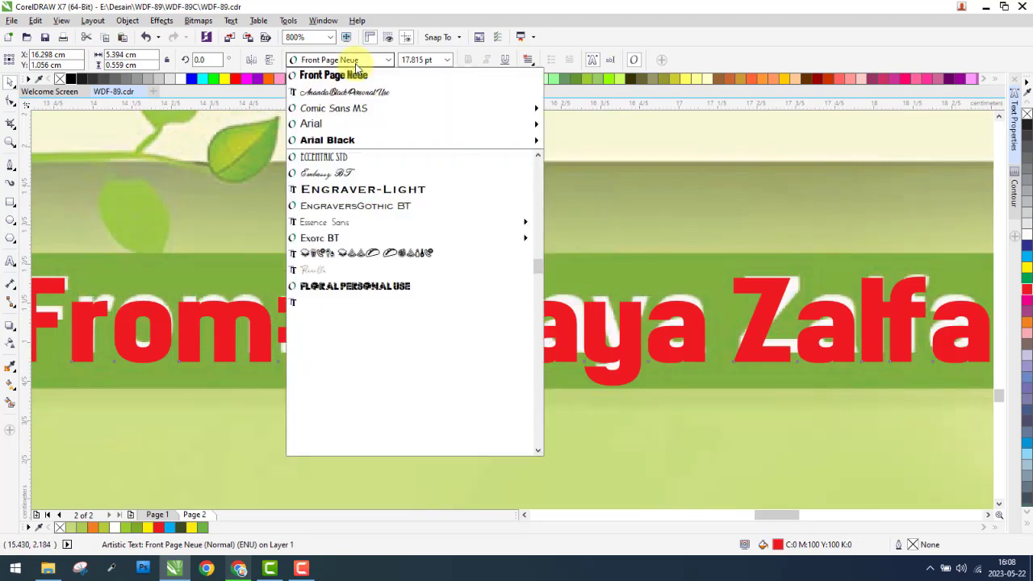
{"action": "left_click", "coordinate": [339, 123]}
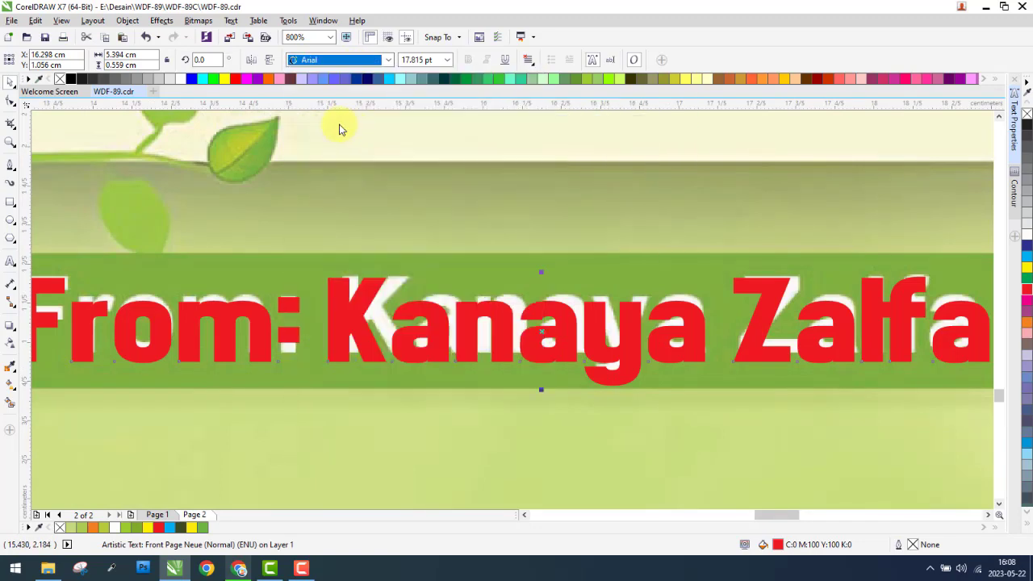
{"action": "left_click", "coordinate": [466, 60]}
{"action": "scroll", "coordinate": [342, 346], "scroll_direction": "down", "scroll_amount": 1}
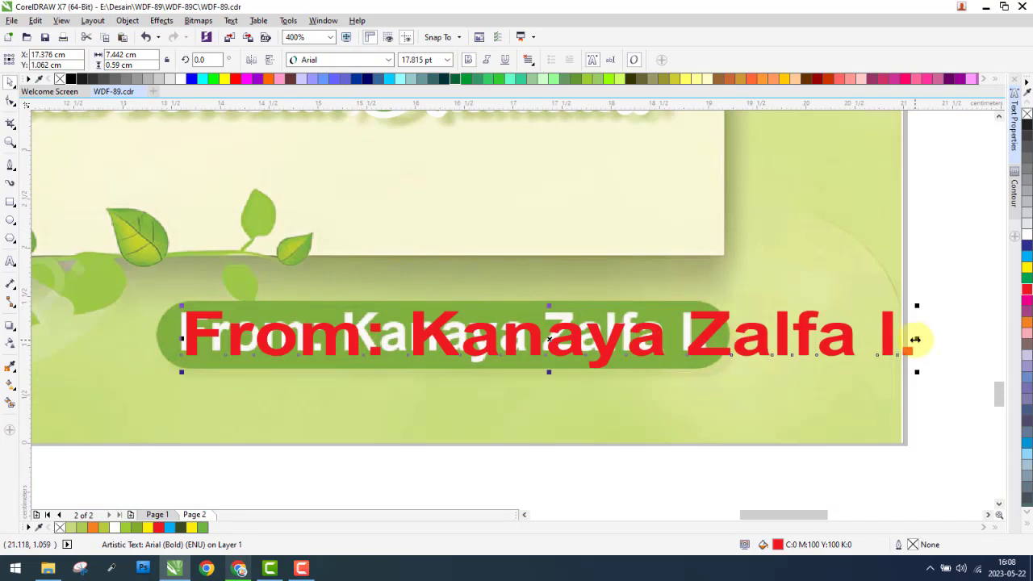
{"action": "left_click_drag", "start_coordinate": [916, 340], "coordinate": [703, 360]}
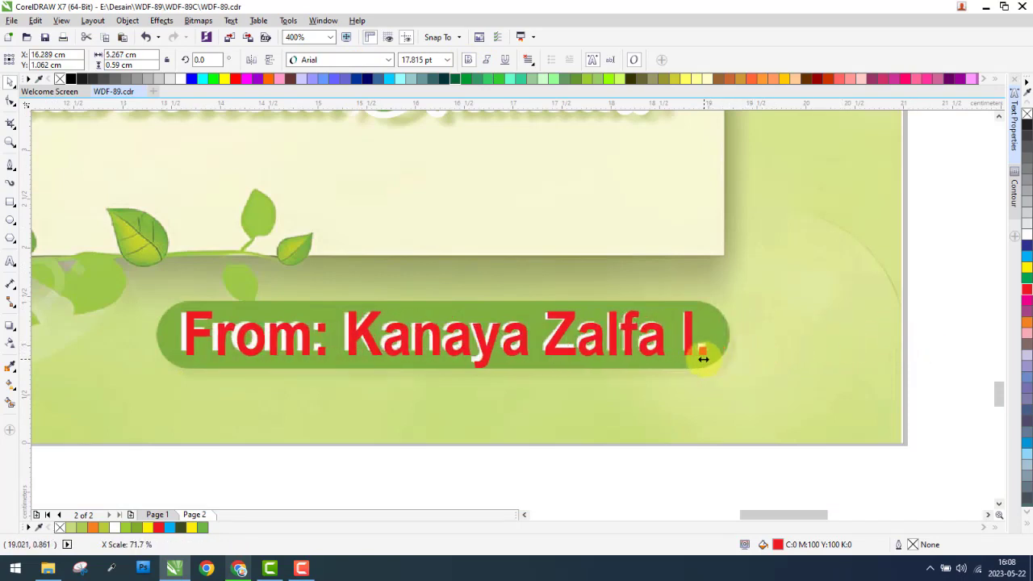
{"action": "left_click_drag", "start_coordinate": [703, 359], "coordinate": [706, 353]}
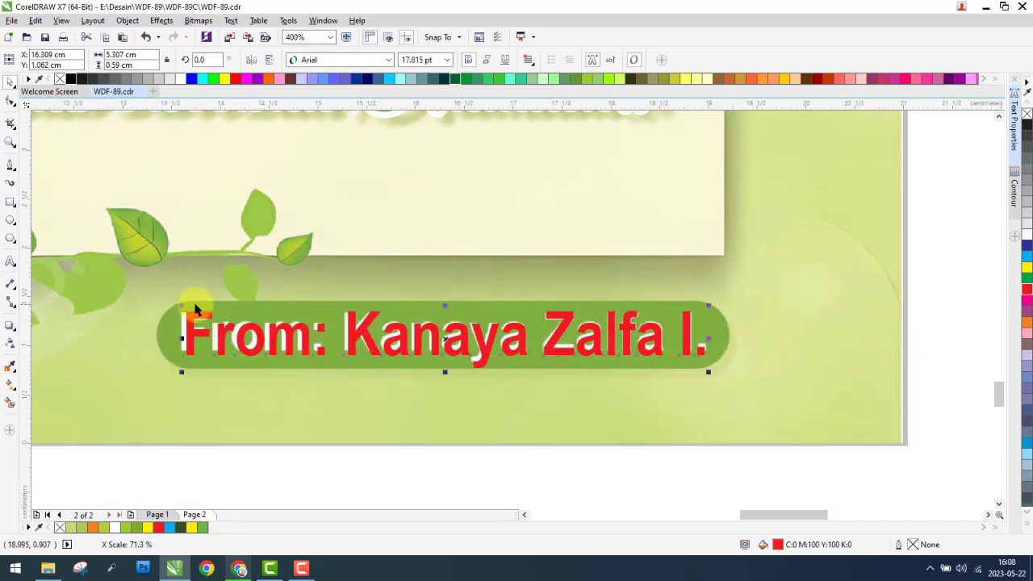
Widen the red From: text slightly to the left and squash it to about 15.35 pt.
{"action": "scroll", "coordinate": [190, 323], "scroll_direction": "up", "scroll_amount": 1}
{"action": "scroll", "coordinate": [193, 363], "scroll_direction": "up", "scroll_amount": 1}
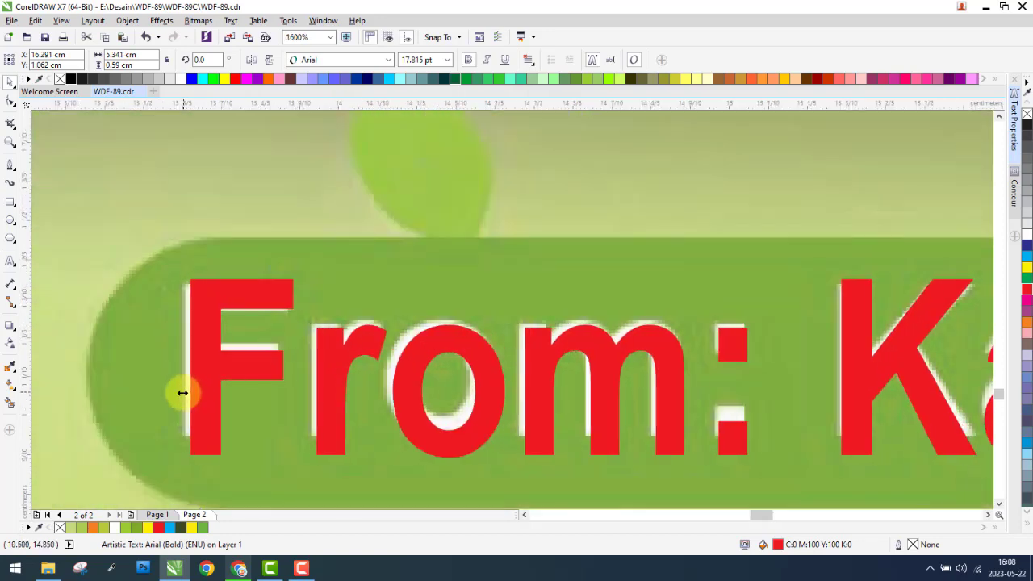
{"action": "left_click_drag", "start_coordinate": [197, 391], "coordinate": [175, 396]}
{"action": "scroll", "coordinate": [205, 309], "scroll_direction": "down", "scroll_amount": 1}
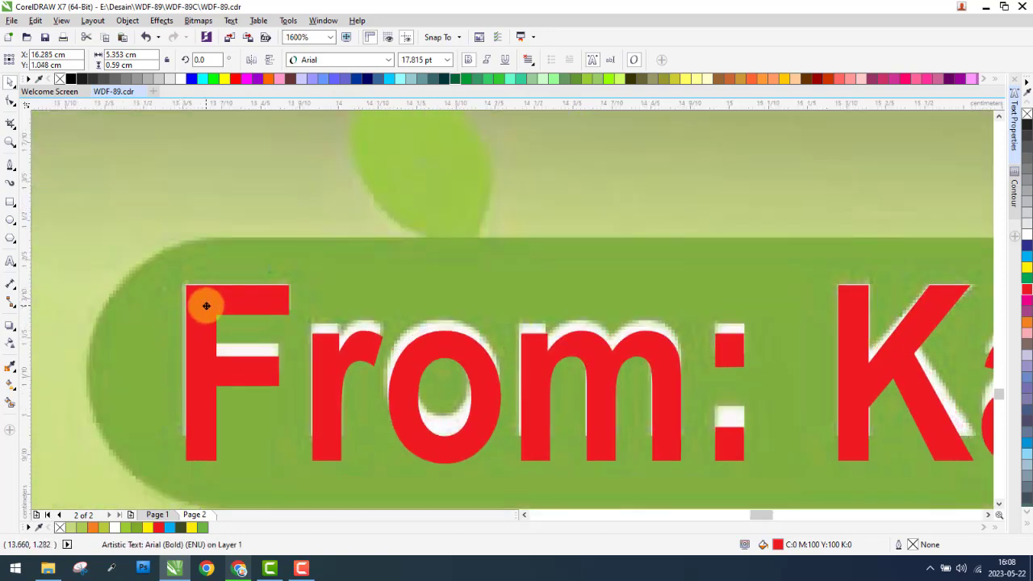
{"action": "scroll", "coordinate": [205, 307], "scroll_direction": "down", "scroll_amount": 1}
{"action": "scroll", "coordinate": [334, 327], "scroll_direction": "down", "scroll_amount": 1}
{"action": "scroll", "coordinate": [461, 323], "scroll_direction": "up", "scroll_amount": 2}
{"action": "scroll", "coordinate": [304, 343], "scroll_direction": "up", "scroll_amount": 1}
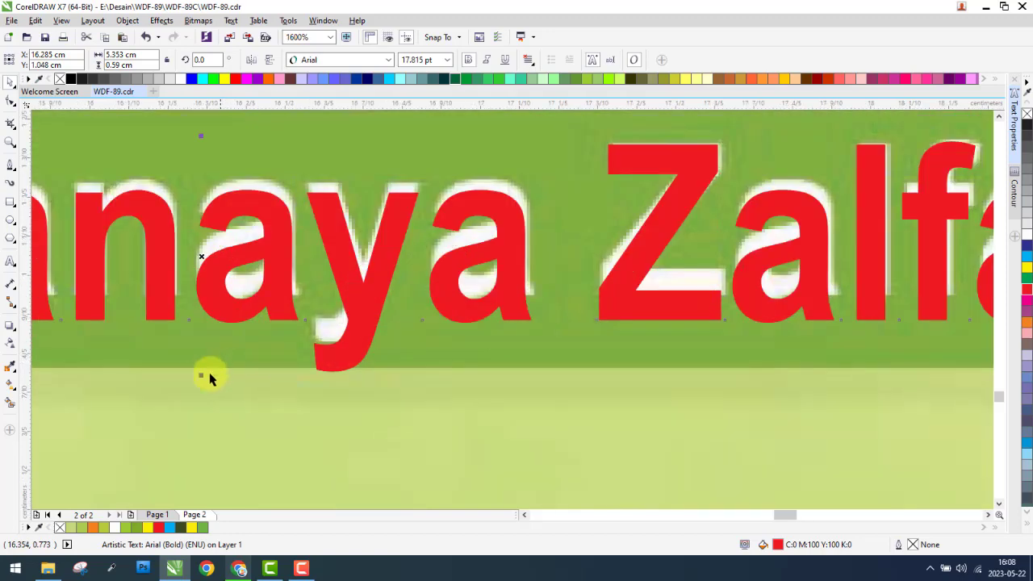
{"action": "left_click_drag", "start_coordinate": [205, 368], "coordinate": [210, 345]}
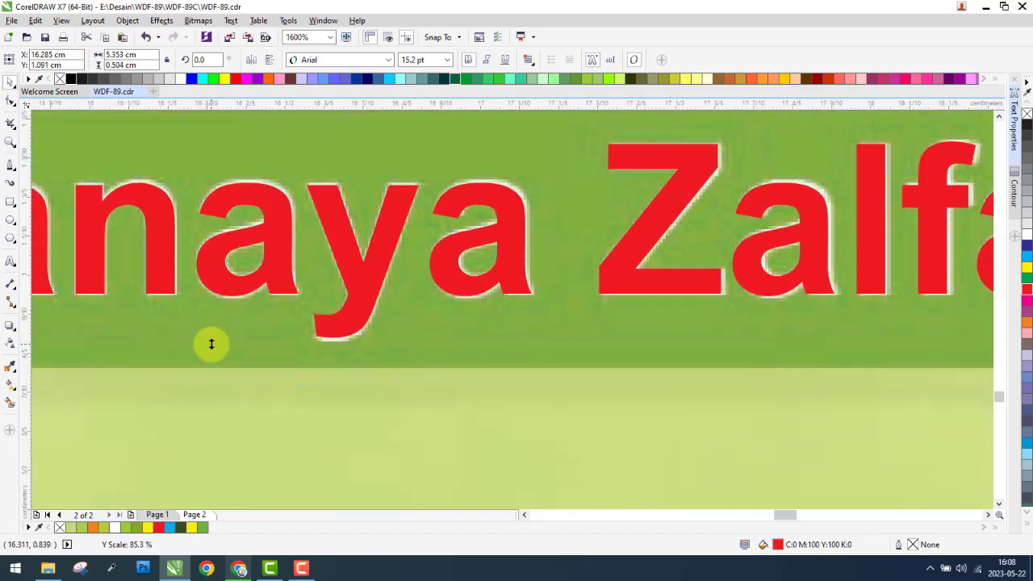
{"action": "scroll", "coordinate": [529, 343], "scroll_direction": "down", "scroll_amount": 2}
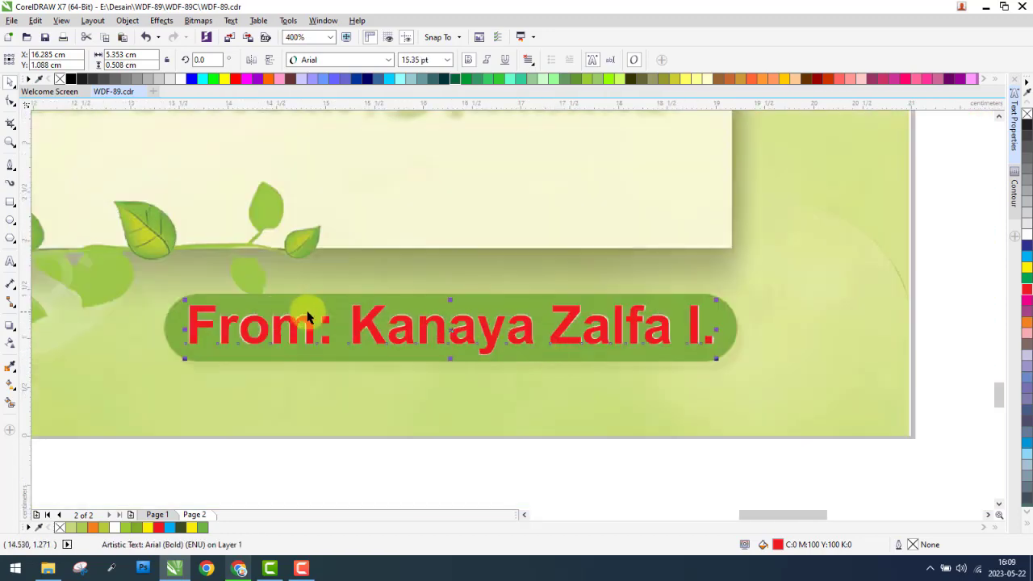
{"action": "left_click", "coordinate": [11, 203]}
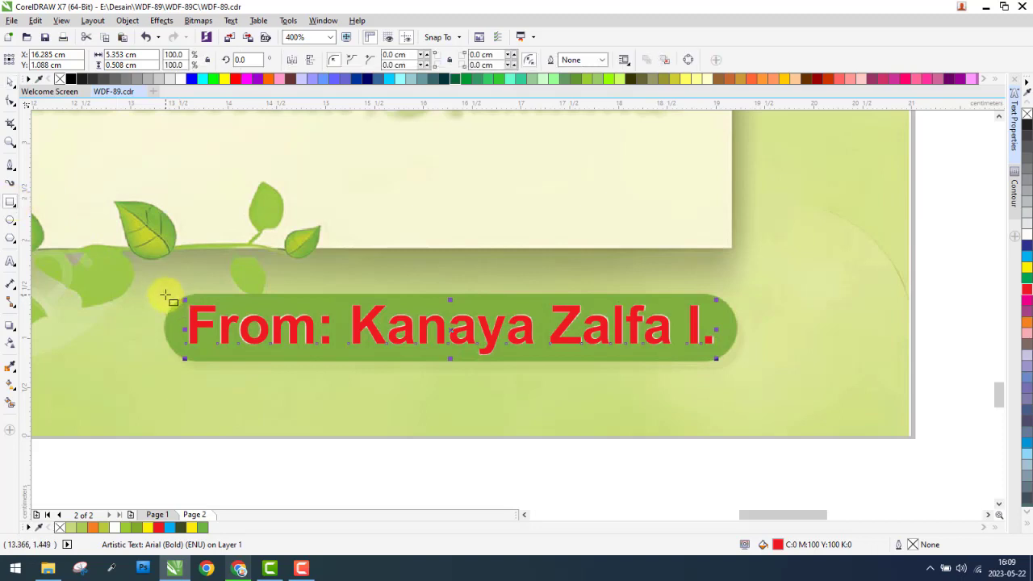
Draw a rectangle around the From: label and trim its top and left edges.
{"action": "left_click_drag", "start_coordinate": [160, 291], "coordinate": [738, 364]}
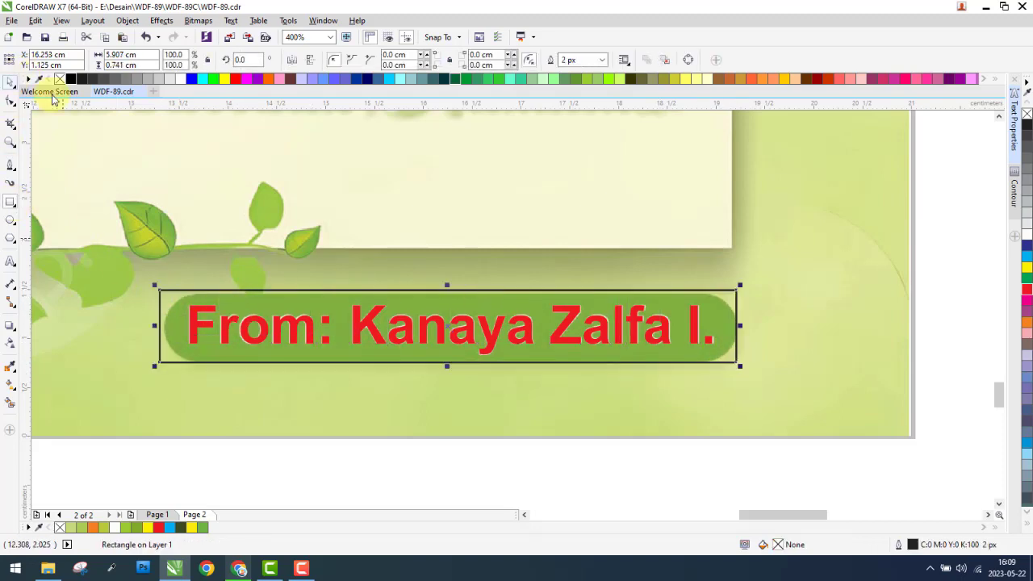
{"action": "scroll", "coordinate": [444, 307], "scroll_direction": "up", "scroll_amount": 2}
{"action": "left_click_drag", "start_coordinate": [463, 251], "coordinate": [470, 269]}
{"action": "scroll", "coordinate": [436, 290], "scroll_direction": "down", "scroll_amount": 1}
{"action": "scroll", "coordinate": [67, 344], "scroll_direction": "down", "scroll_amount": 1}
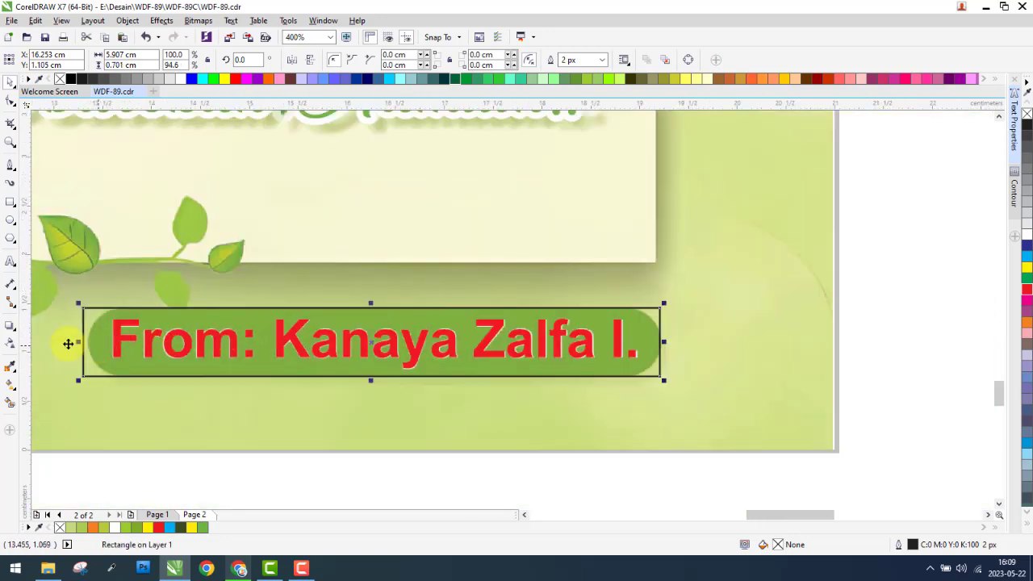
{"action": "scroll", "coordinate": [67, 344], "scroll_direction": "up", "scroll_amount": 2}
{"action": "scroll", "coordinate": [122, 350], "scroll_direction": "up", "scroll_amount": 1}
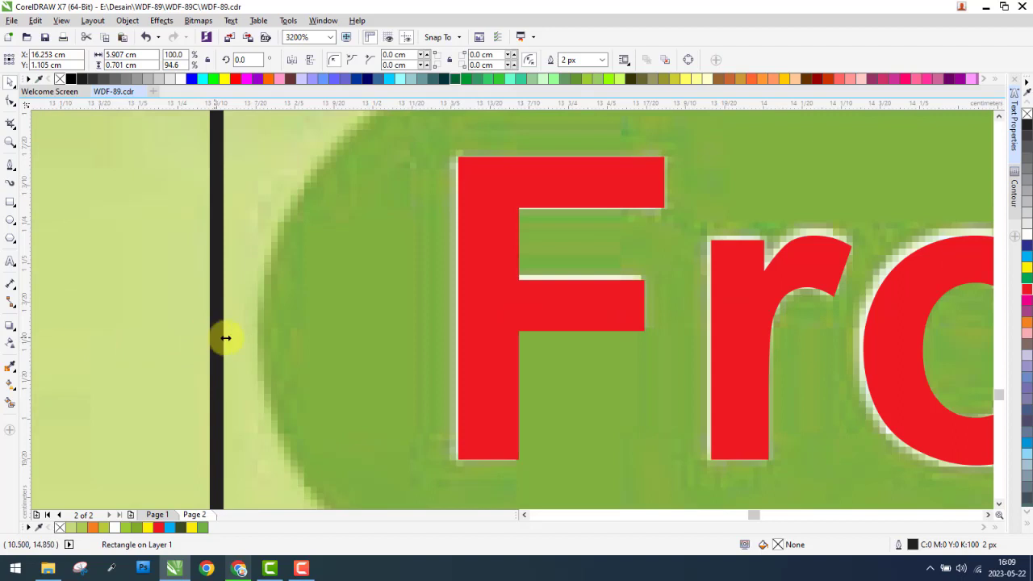
{"action": "left_click_drag", "start_coordinate": [226, 337], "coordinate": [251, 339]}
{"action": "scroll", "coordinate": [341, 168], "scroll_direction": "down", "scroll_amount": 1}
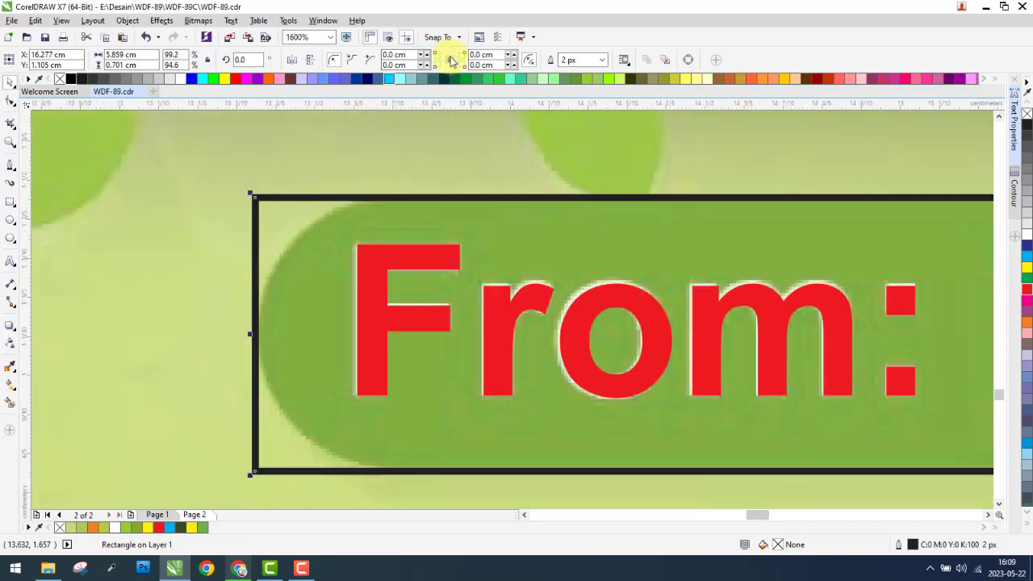
Give the rectangle 5 cm rounded corners, the card's sampled green fill, and no outline.
{"action": "left_click", "coordinate": [327, 61]}
{"action": "scroll", "coordinate": [332, 233], "scroll_direction": "down", "scroll_amount": 1}
{"action": "scroll", "coordinate": [346, 233], "scroll_direction": "down", "scroll_amount": 1}
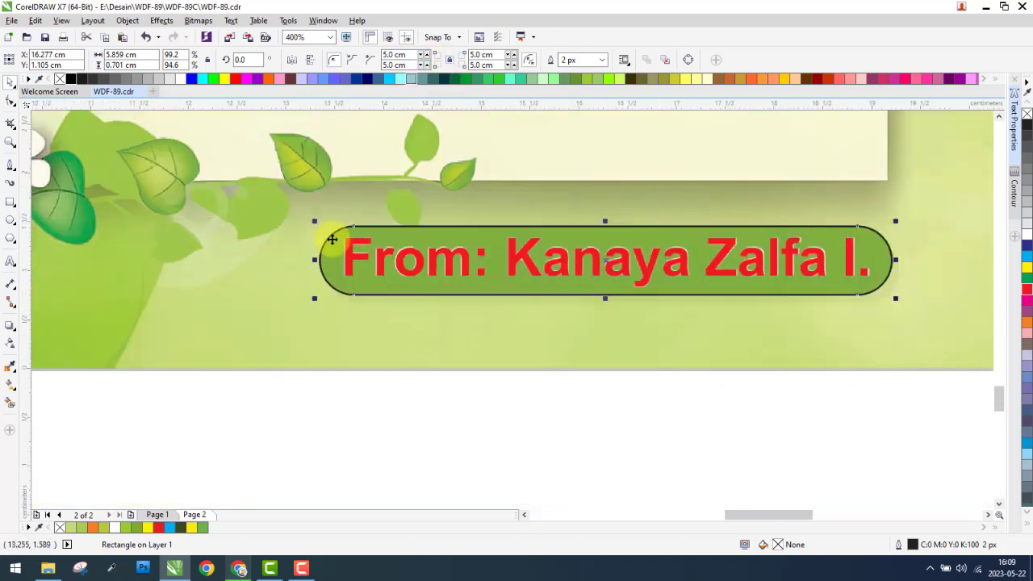
{"action": "scroll", "coordinate": [852, 258], "scroll_direction": "up", "scroll_amount": 1}
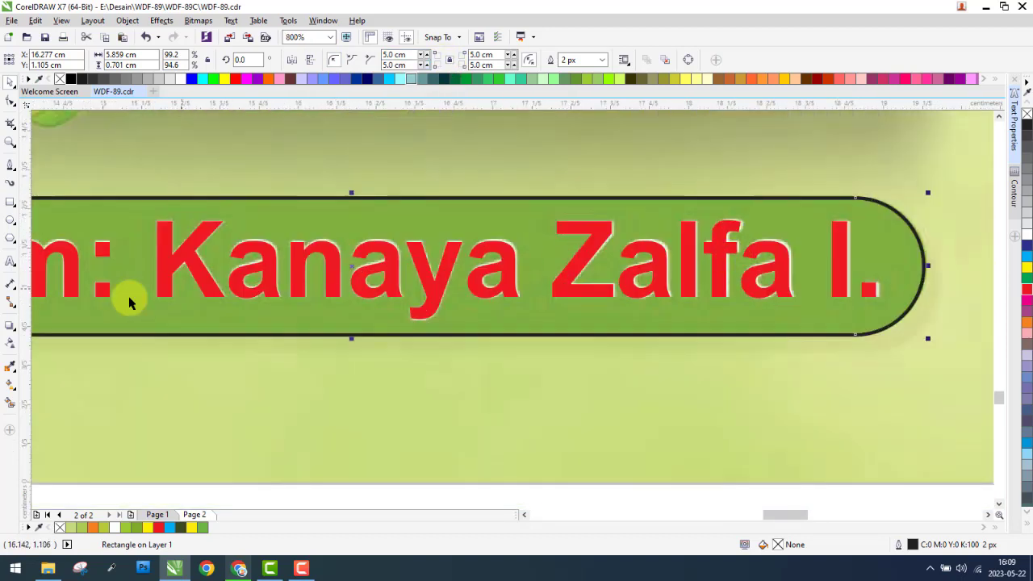
{"action": "left_click", "coordinate": [10, 366]}
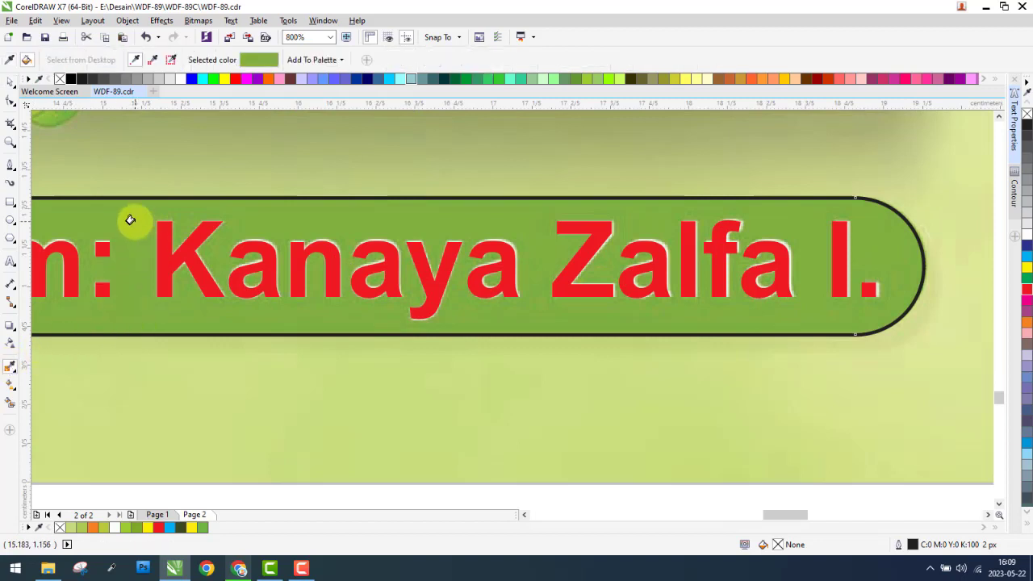
{"action": "left_click", "coordinate": [162, 234]}
{"action": "left_click", "coordinate": [9, 81]}
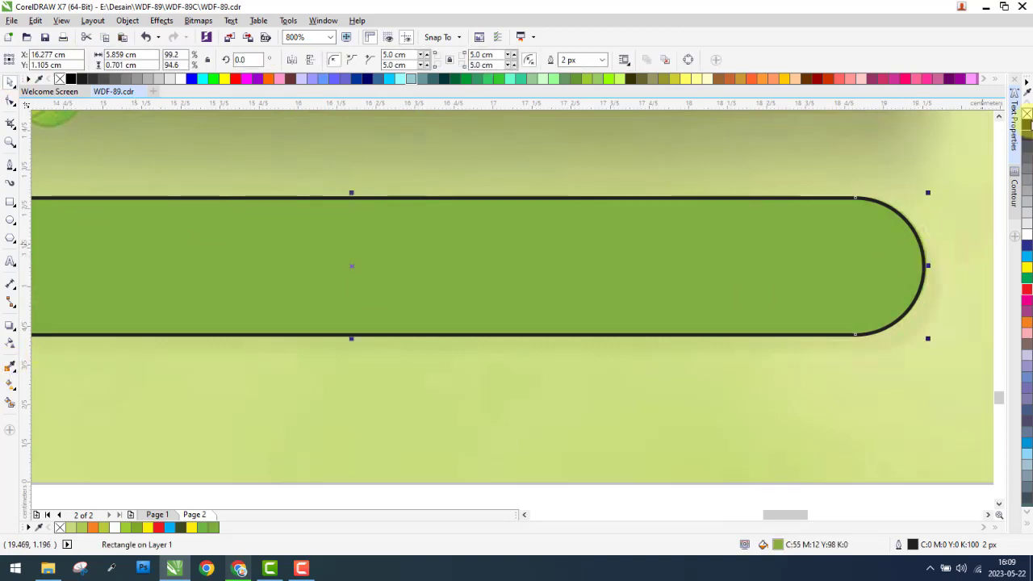
{"action": "right_click", "coordinate": [1029, 117]}
{"action": "scroll", "coordinate": [415, 369], "scroll_direction": "down", "scroll_amount": 2}
Make the From: label text white.
{"action": "left_click", "coordinate": [728, 307]}
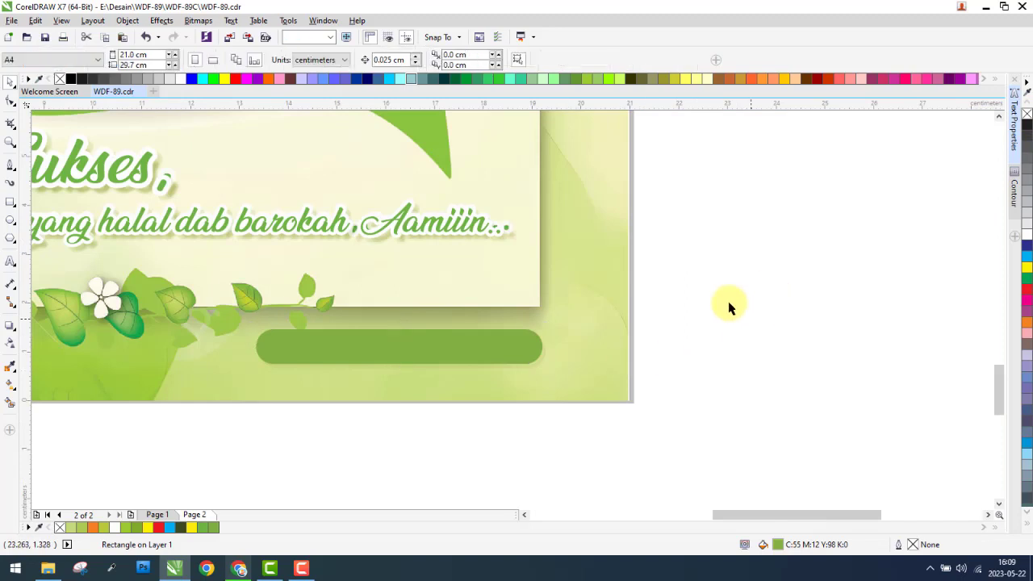
{"action": "mouse_move", "coordinate": [771, 288]}
{"action": "left_mouse_down"}
{"action": "mouse_move", "coordinate": [281, 441]}
{"action": "mouse_move", "coordinate": [269, 456]}
{"action": "left_mouse_up"}
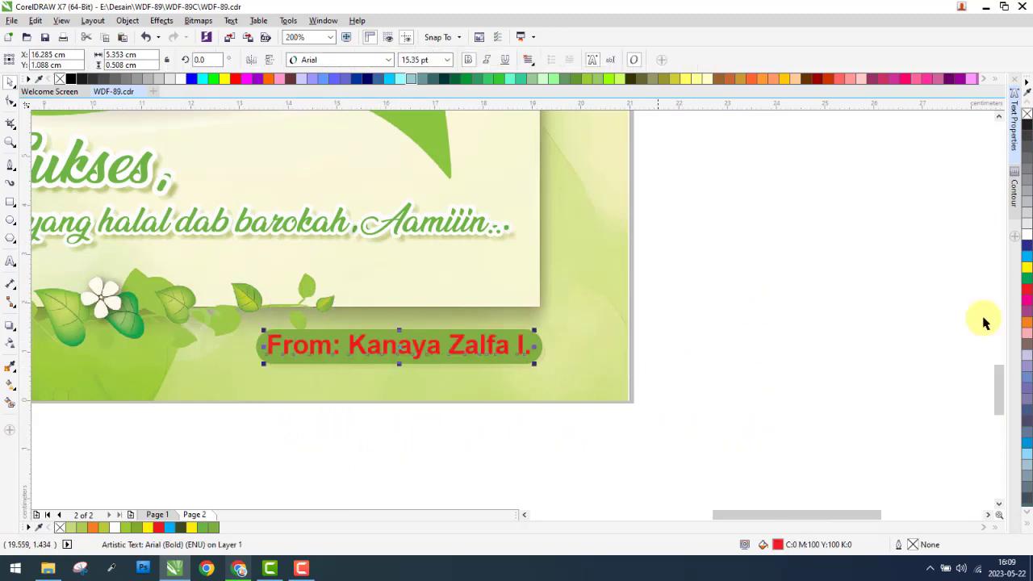
{"action": "left_click", "coordinate": [1029, 237]}
{"action": "scroll", "coordinate": [720, 372], "scroll_direction": "down", "scroll_amount": 2}
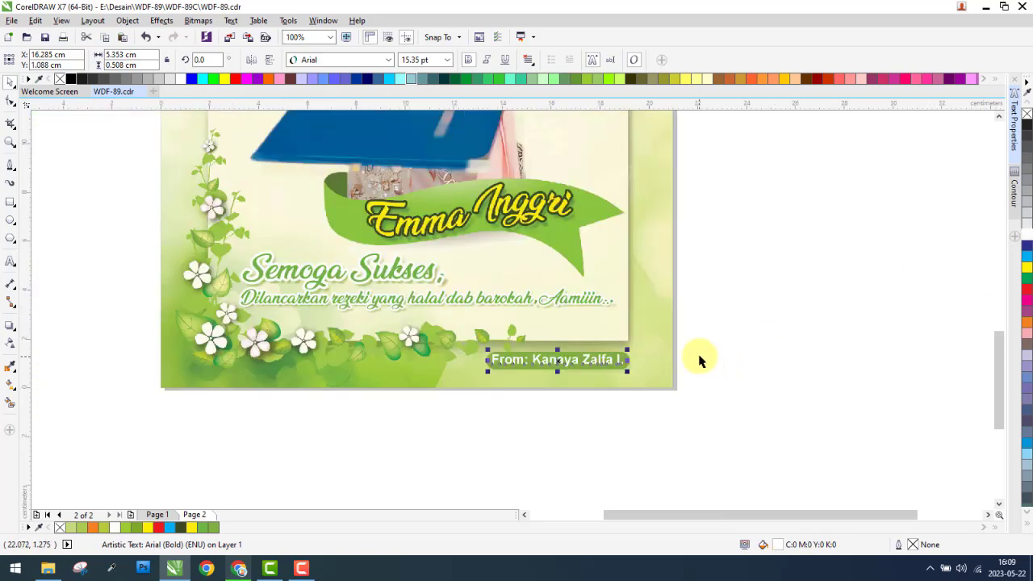
Copy the green wishes and the From: pill and paste them onto Page 1.
{"action": "left_click", "coordinate": [646, 291]}
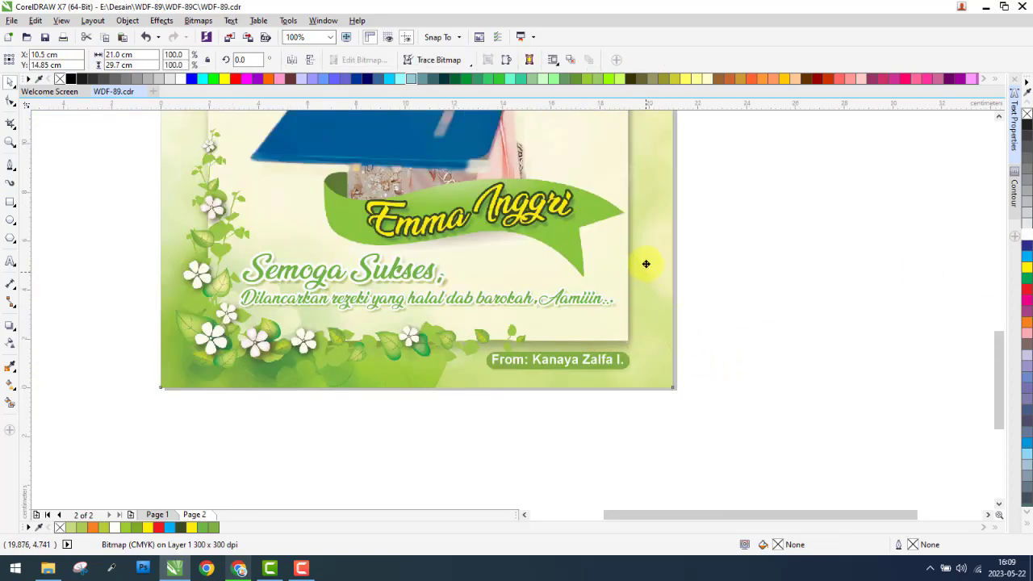
{"action": "left_click_drag", "start_coordinate": [645, 264], "coordinate": [645, 255]}
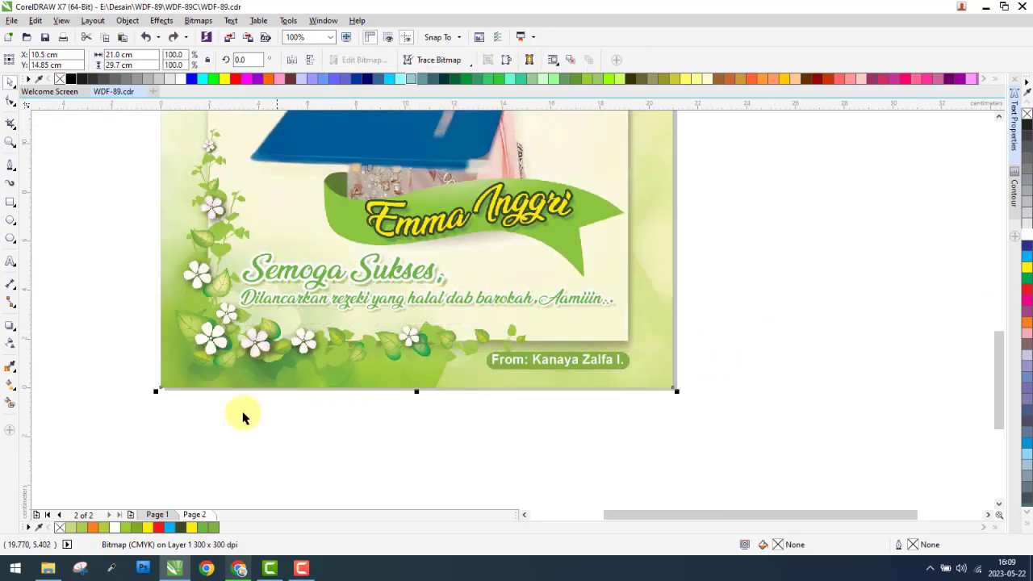
{"action": "left_click_drag", "start_coordinate": [129, 424], "coordinate": [692, 262]}
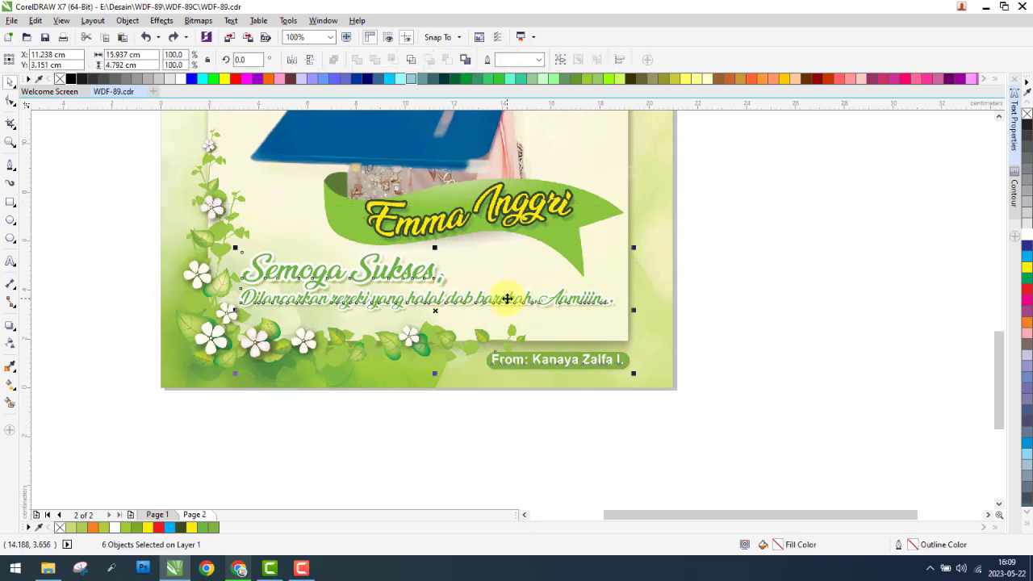
{"action": "right_click", "coordinate": [508, 300]}
{"action": "left_click", "coordinate": [540, 122]}
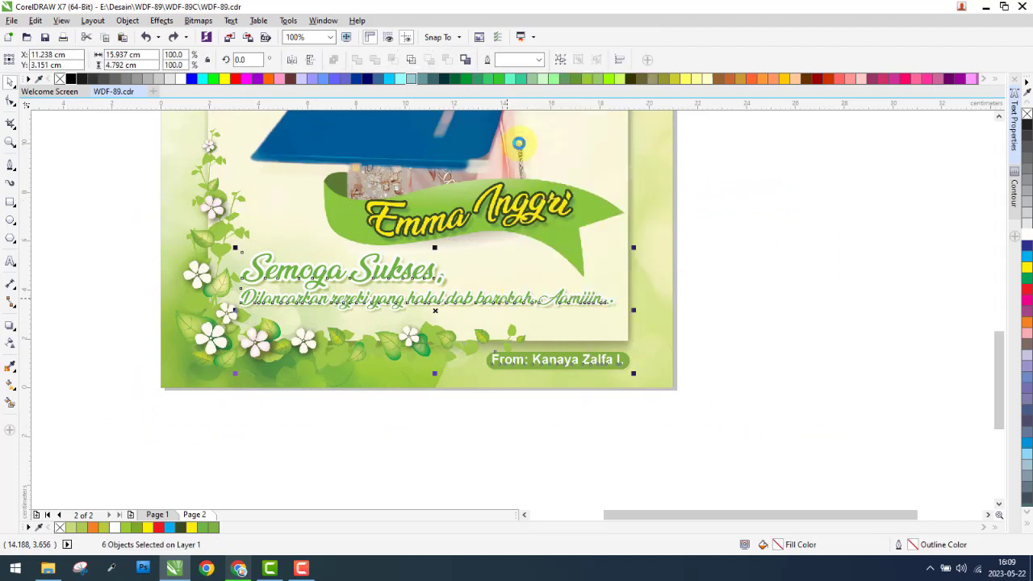
{"action": "left_click", "coordinate": [160, 514]}
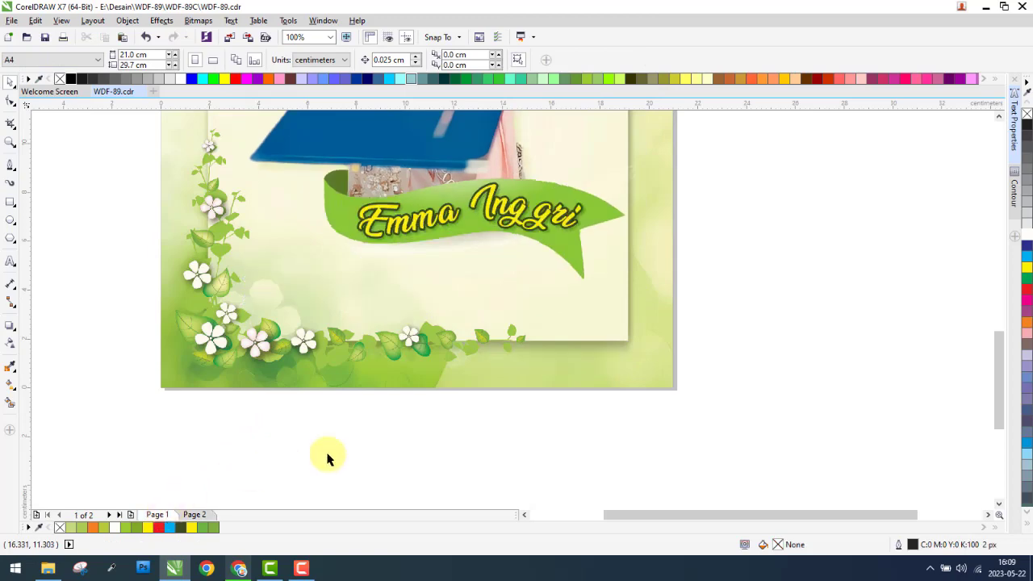
{"action": "right_click", "coordinate": [544, 446]}
{"action": "left_click", "coordinate": [606, 376]}
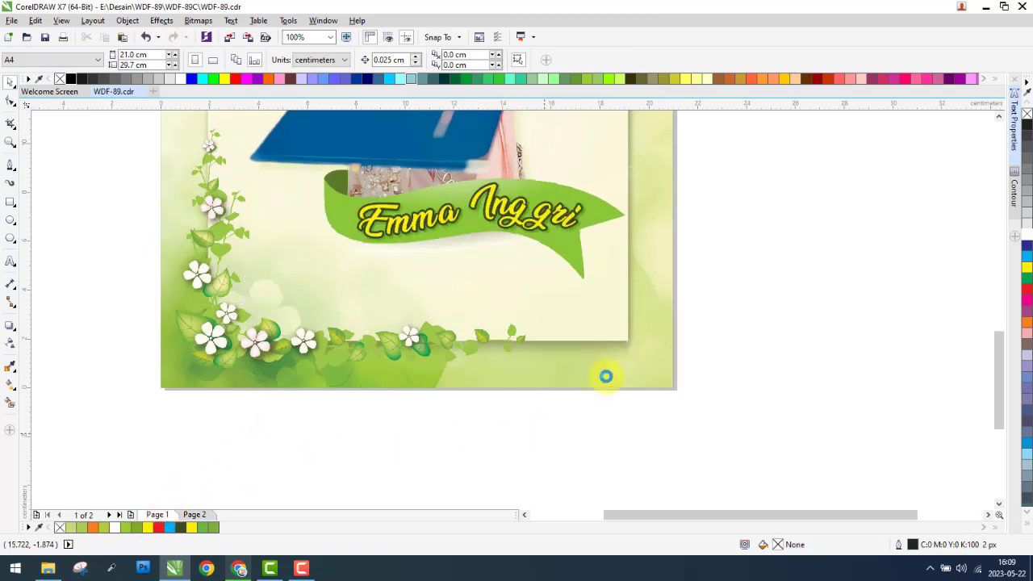
Clear the stray '20' and 'Happy' text pieces beside the page.
{"action": "left_click", "coordinate": [454, 412]}
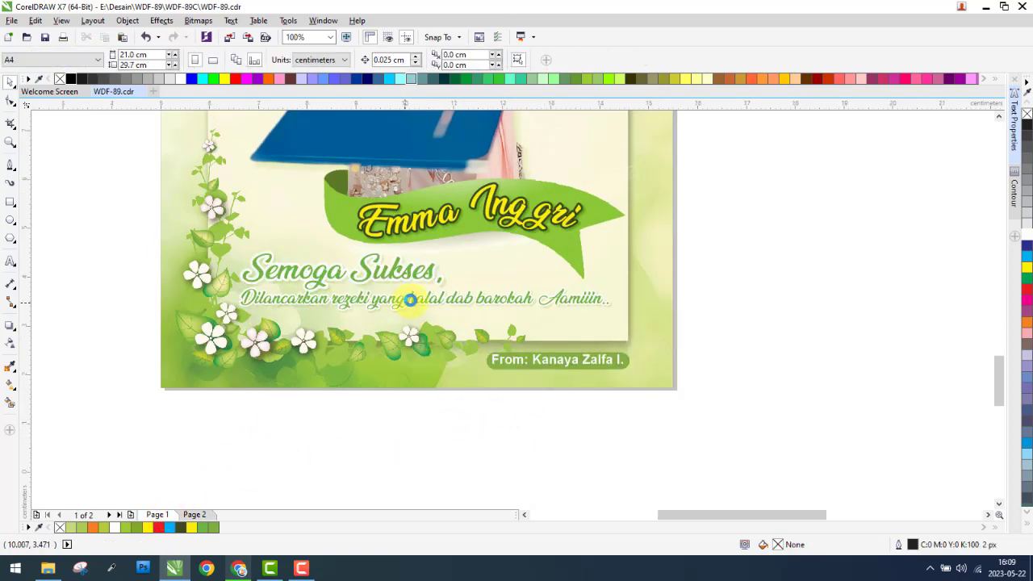
{"action": "scroll", "coordinate": [408, 303], "scroll_direction": "up", "scroll_amount": 2}
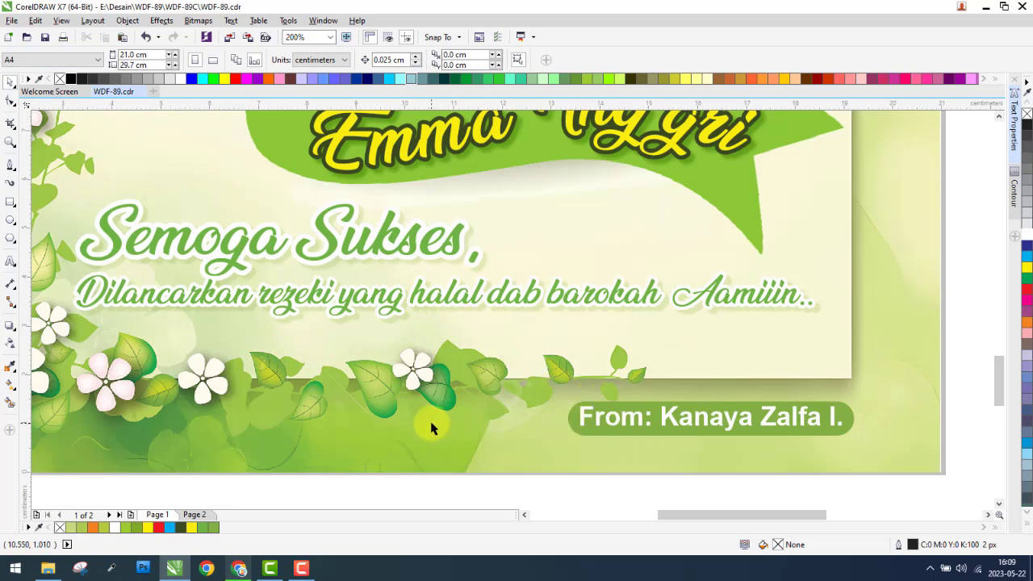
{"action": "scroll", "coordinate": [431, 423], "scroll_direction": "down", "scroll_amount": 2}
{"action": "scroll", "coordinate": [431, 423], "scroll_direction": "down", "scroll_amount": 1}
{"action": "scroll", "coordinate": [431, 423], "scroll_direction": "down", "scroll_amount": 1}
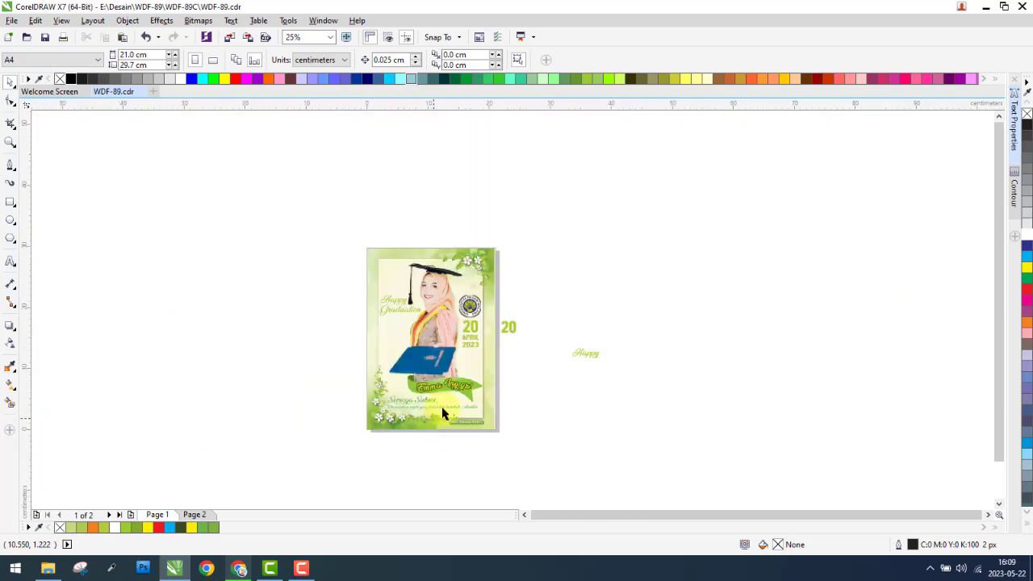
{"action": "left_click_drag", "start_coordinate": [799, 251], "coordinate": [503, 394]}
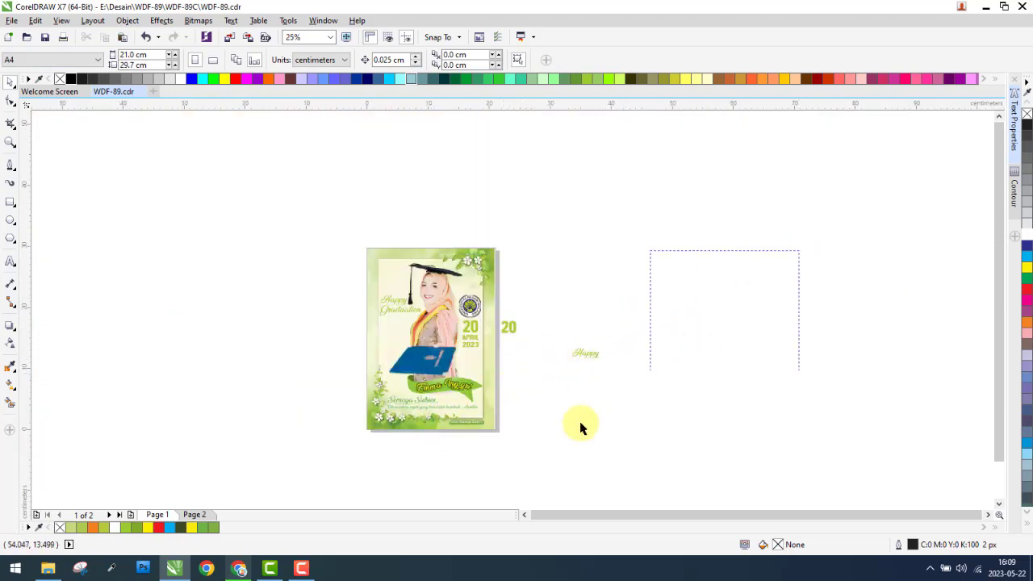
{"action": "left_click", "coordinate": [528, 418]}
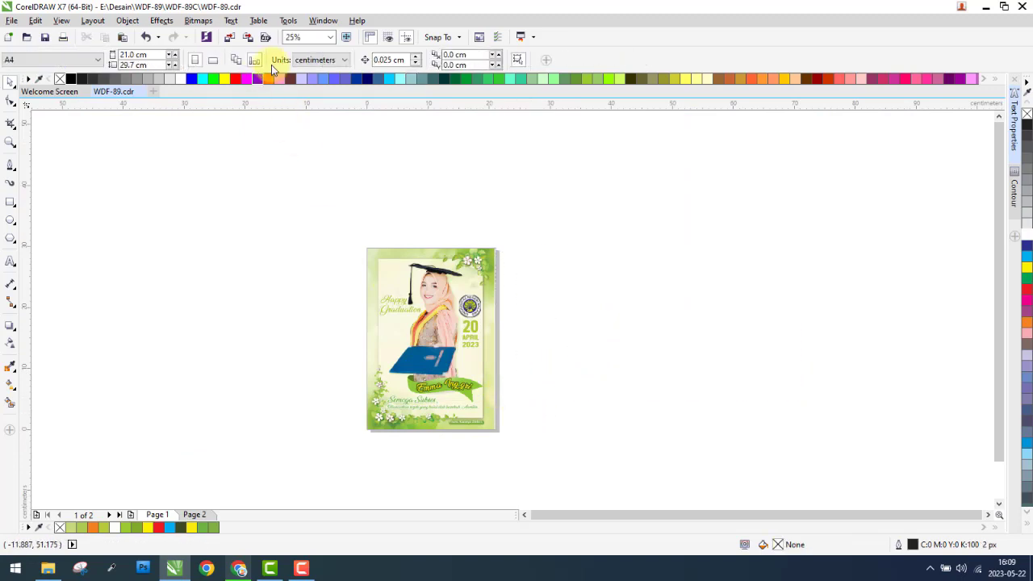
Group all 26 card objects into one and zoom the page To Height.
{"action": "key", "text": "ctrl+a"}
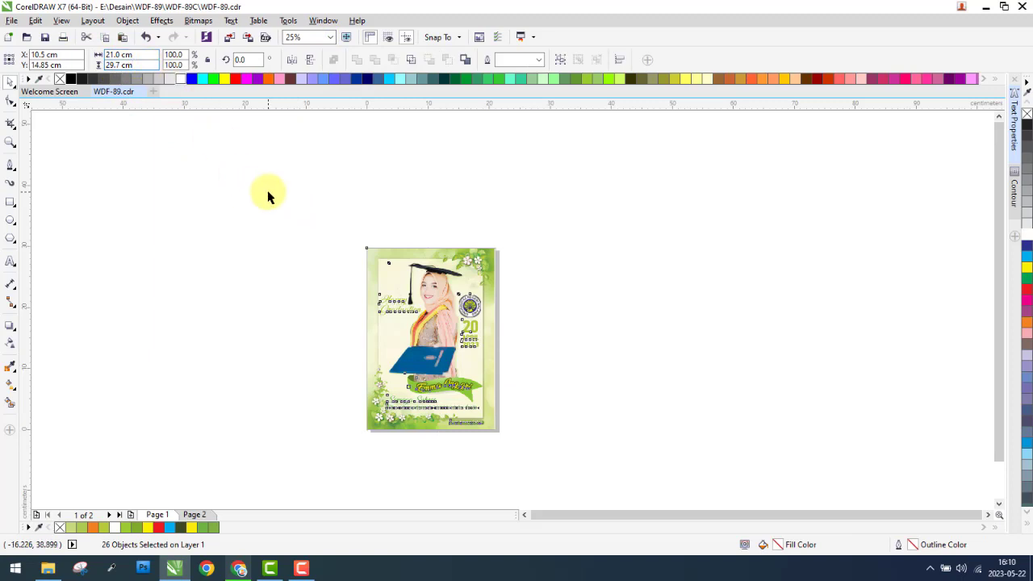
{"action": "left_click", "coordinate": [270, 192]}
{"action": "key", "text": "ctrl+a"}
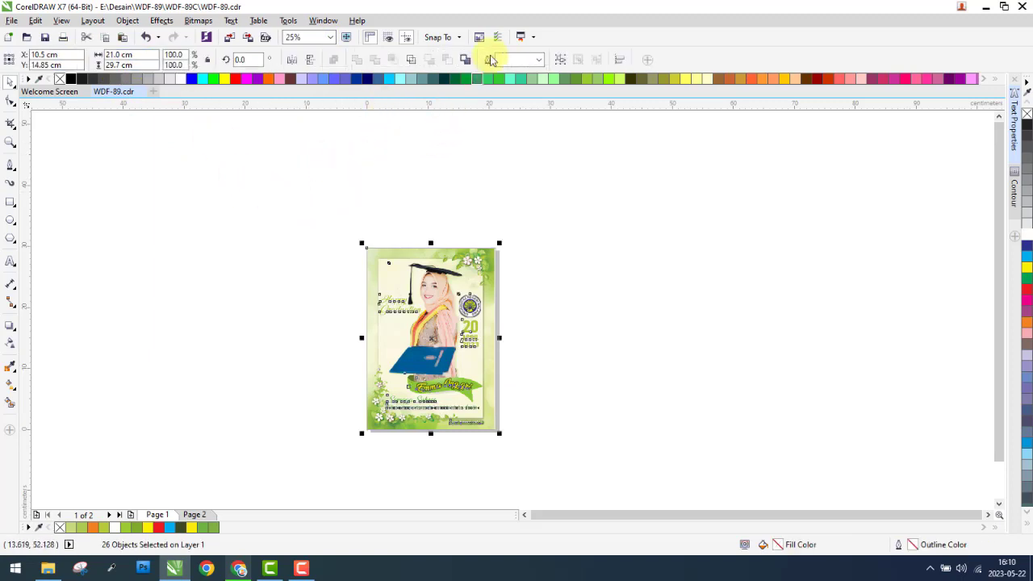
{"action": "left_click", "coordinate": [560, 60]}
{"action": "left_click", "coordinate": [330, 37]}
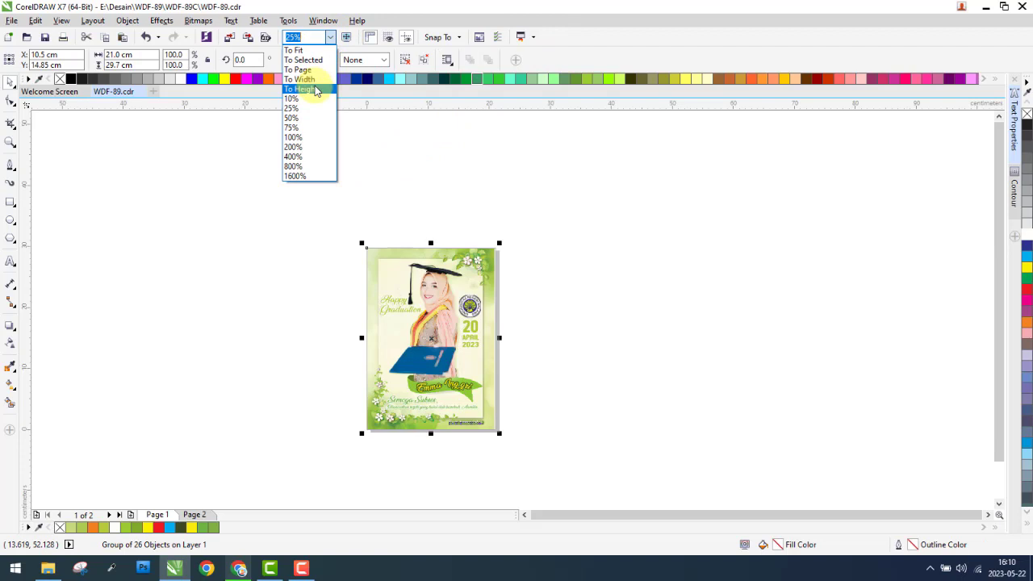
{"action": "left_click", "coordinate": [298, 89]}
{"action": "left_click", "coordinate": [726, 311]}
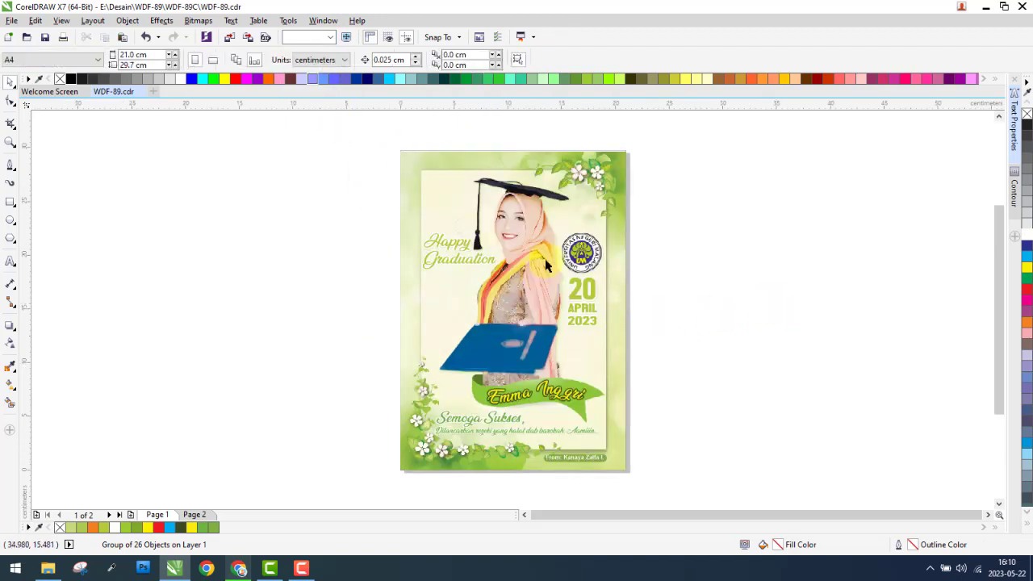
Move Page 2's reference picture off-page, compare it with the card, then delete it.
{"action": "left_click", "coordinate": [179, 515]}
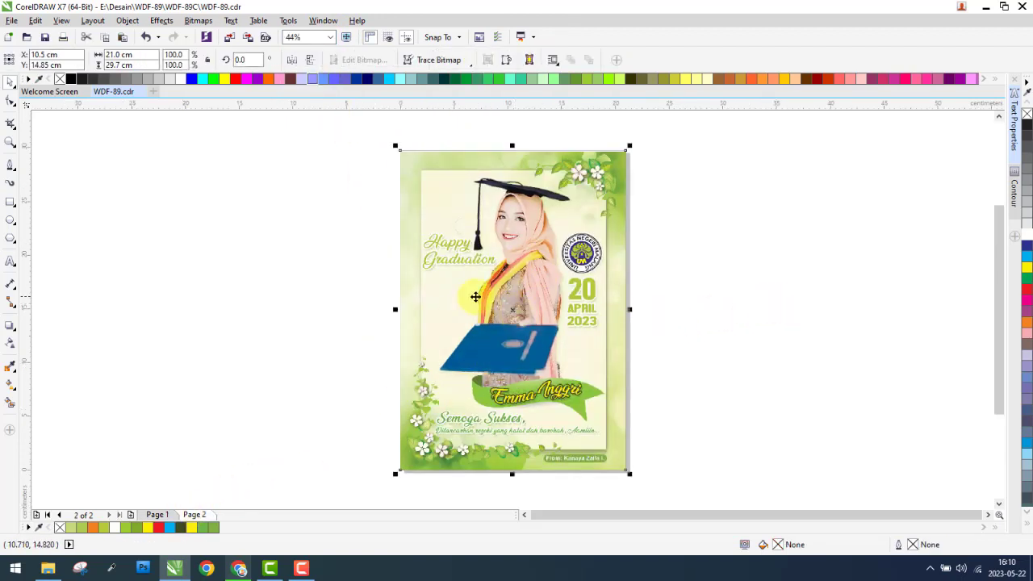
{"action": "left_click_drag", "start_coordinate": [468, 295], "coordinate": [717, 295]}
{"action": "left_click", "coordinate": [157, 514]}
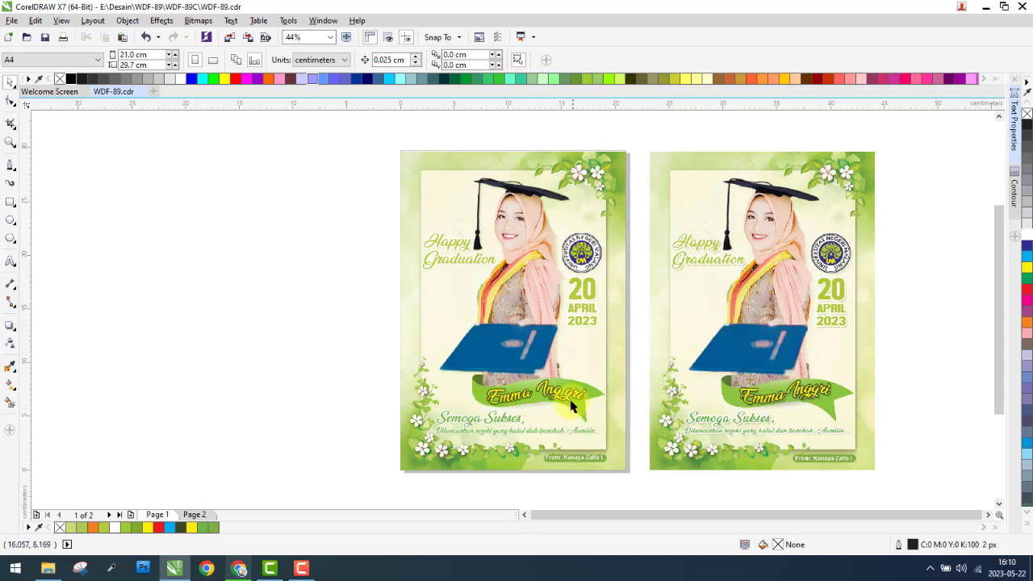
{"action": "scroll", "coordinate": [580, 408], "scroll_direction": "up", "scroll_amount": 2}
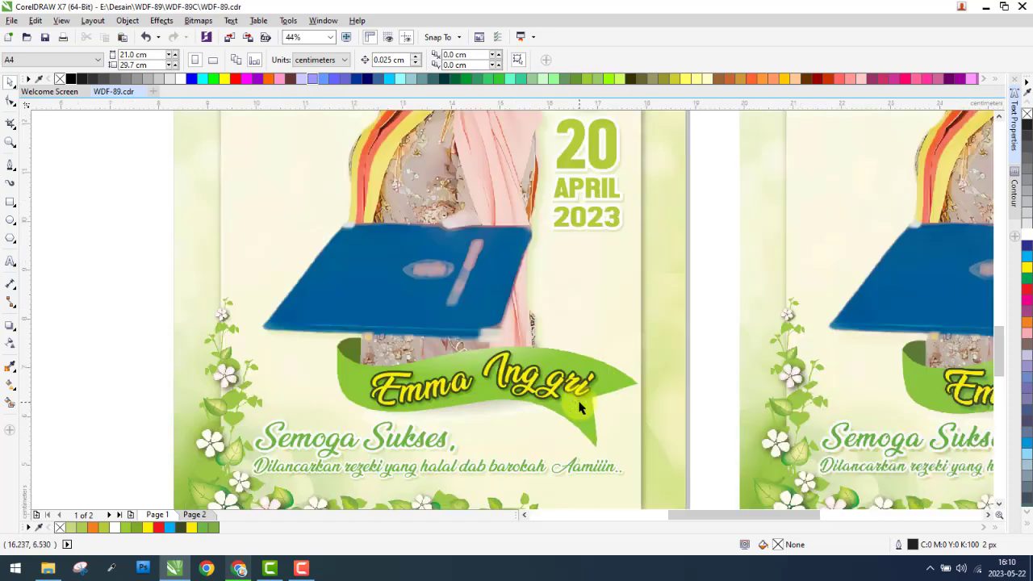
{"action": "scroll", "coordinate": [573, 400], "scroll_direction": "up", "scroll_amount": 2}
{"action": "scroll", "coordinate": [529, 376], "scroll_direction": "up", "scroll_amount": 1}
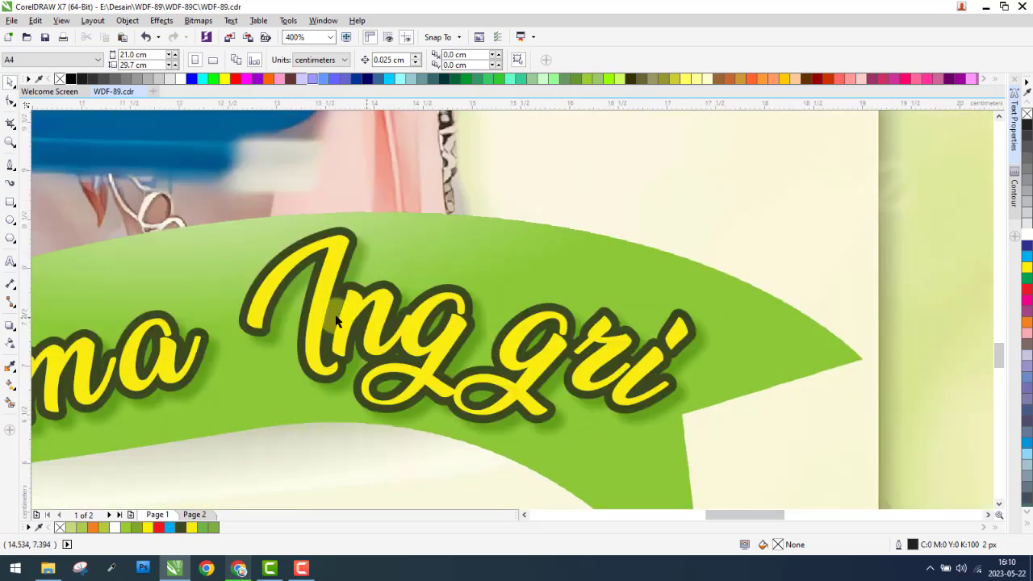
{"action": "scroll", "coordinate": [484, 371], "scroll_direction": "down", "scroll_amount": 2}
{"action": "scroll", "coordinate": [420, 365], "scroll_direction": "down", "scroll_amount": 2}
{"action": "scroll", "coordinate": [375, 361], "scroll_direction": "down", "scroll_amount": 1}
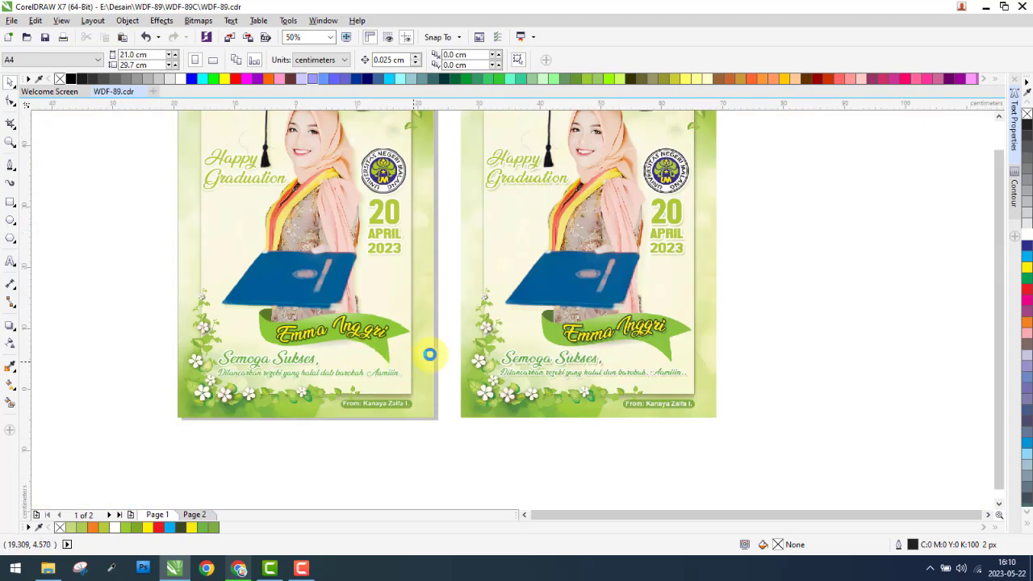
{"action": "scroll", "coordinate": [419, 363], "scroll_direction": "down", "scroll_amount": 2}
{"action": "left_click", "coordinate": [518, 282]}
{"action": "key", "text": "Delete"}
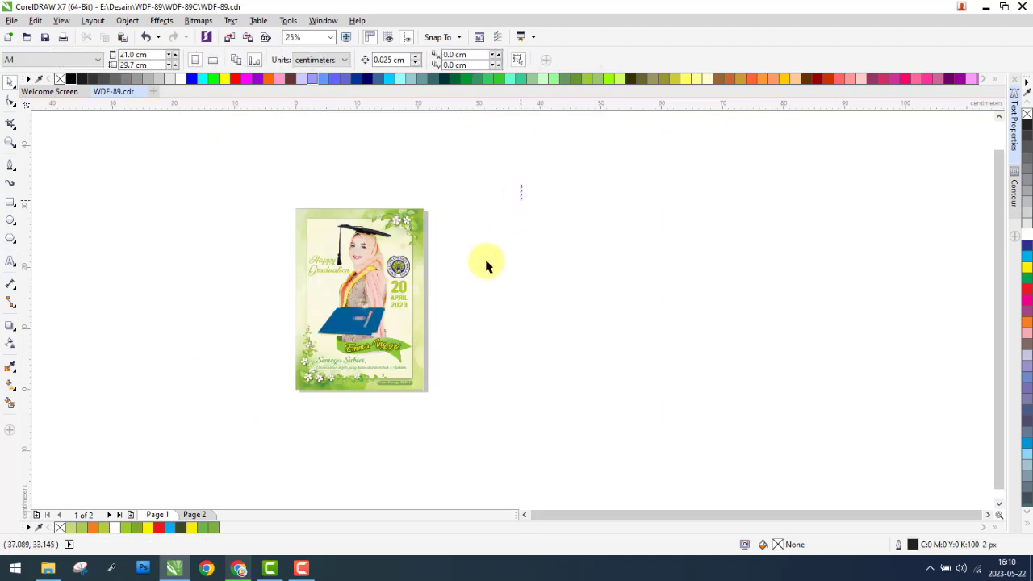
Check the grouped card in Wireframe view, then return to Enhanced full-colour display.
{"action": "left_click_drag", "start_coordinate": [521, 190], "coordinate": [204, 434]}
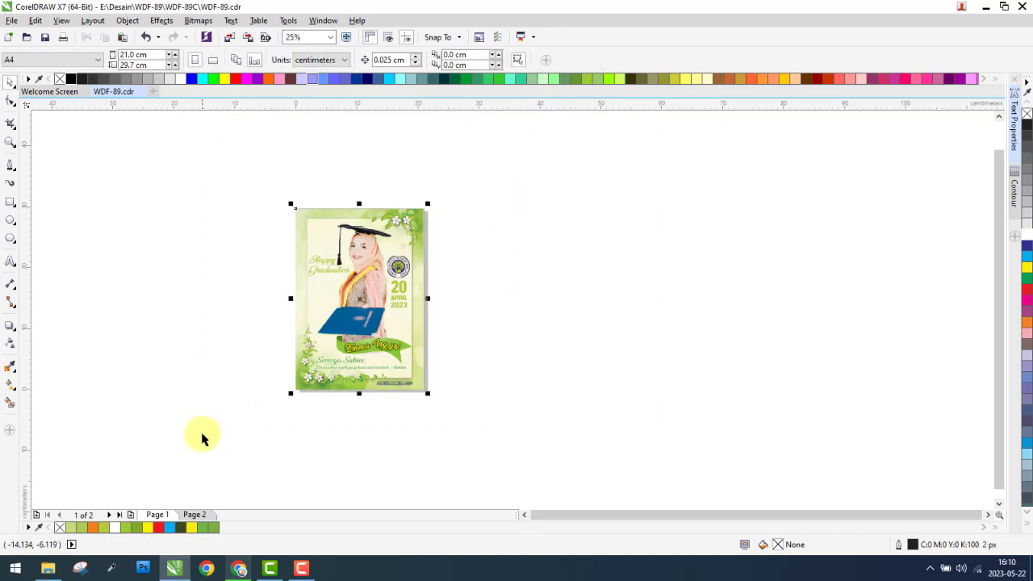
{"action": "left_click", "coordinate": [61, 20]}
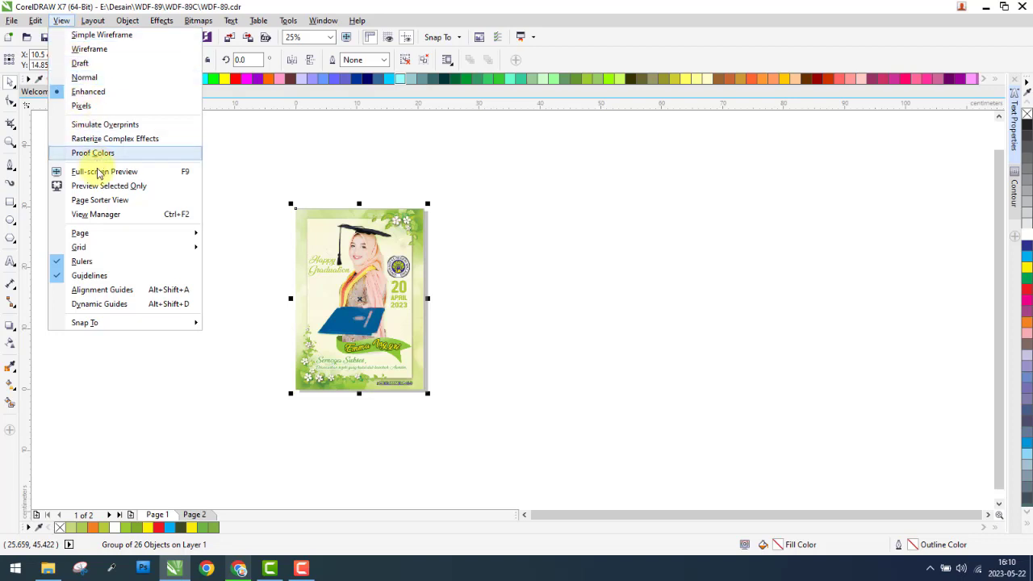
{"action": "left_click", "coordinate": [103, 49]}
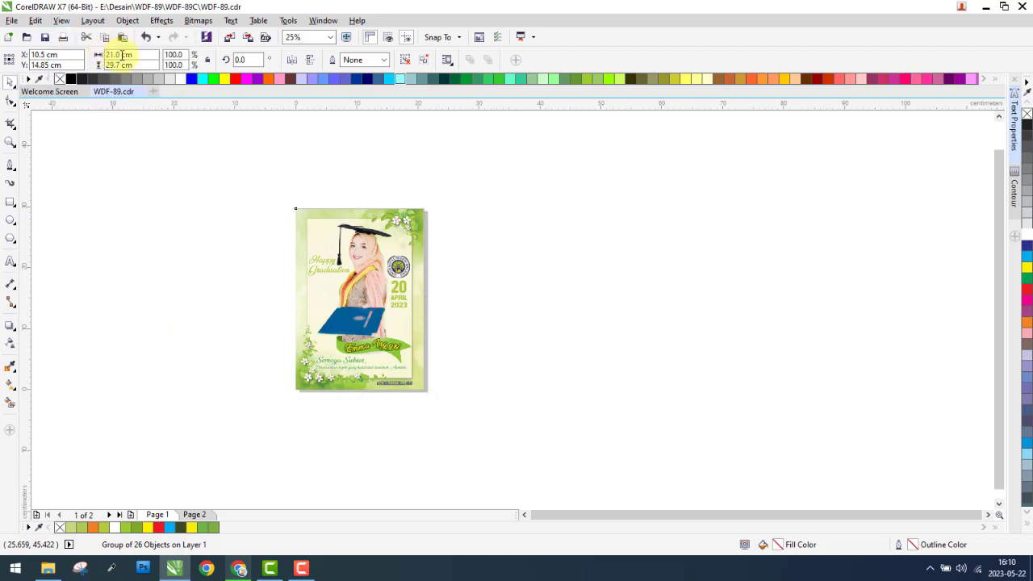
{"action": "left_click", "coordinate": [61, 21]}
{"action": "left_click", "coordinate": [104, 92]}
Zoom to show the whole page and save the card document.
{"action": "left_click", "coordinate": [193, 258]}
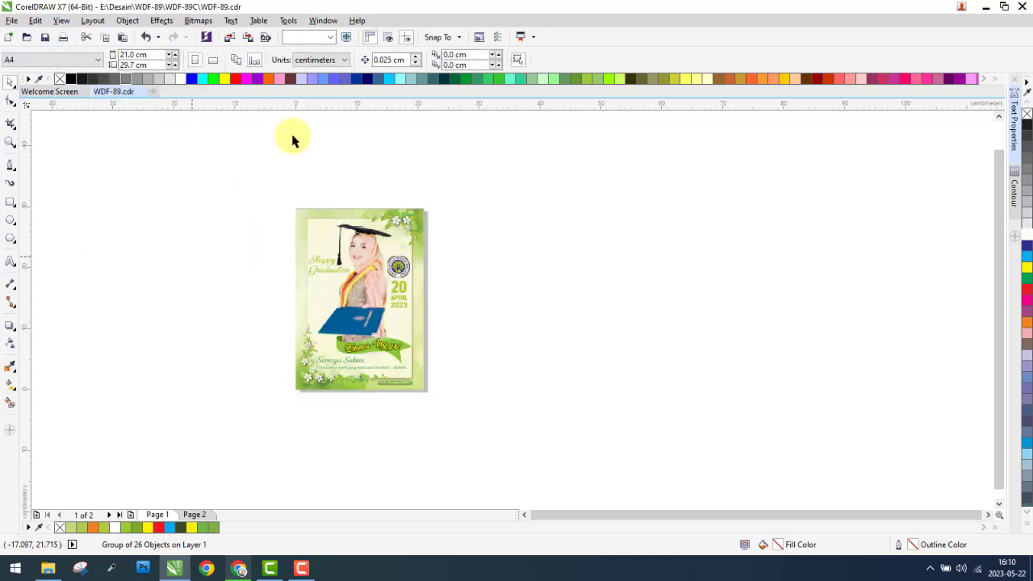
{"action": "left_click", "coordinate": [330, 37]}
{"action": "left_click", "coordinate": [317, 60]}
{"action": "key", "text": "shift+F4"}
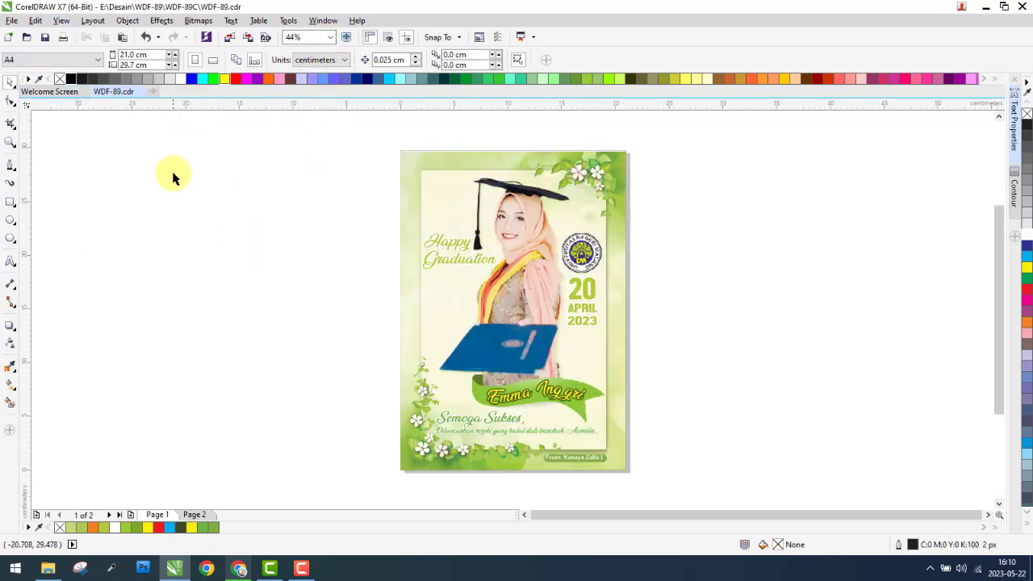
{"action": "left_click", "coordinate": [11, 21]}
{"action": "left_click", "coordinate": [68, 132]}
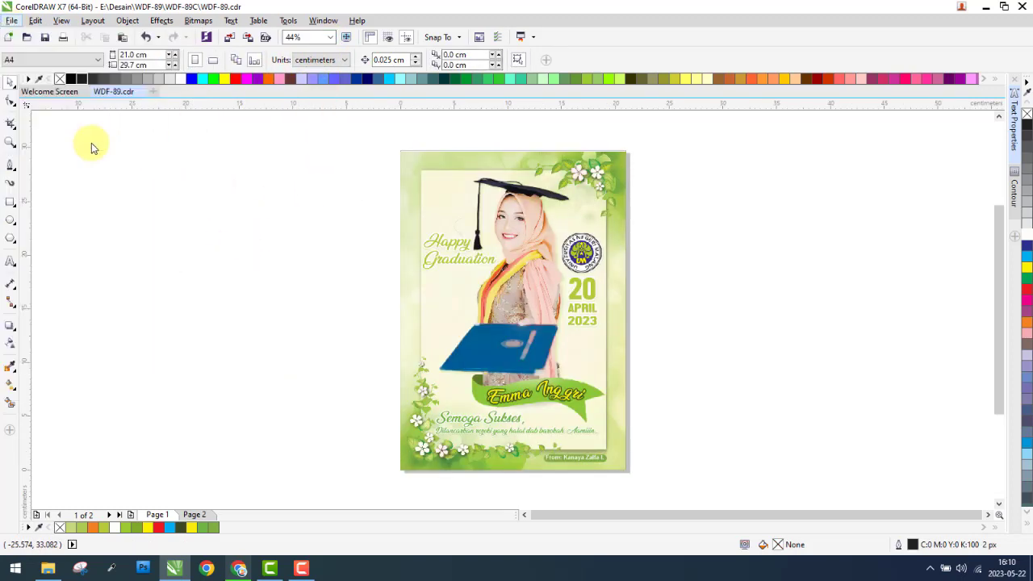
Bring up File Explorer and navigate back into the WDF-89C folder.
{"action": "left_click", "coordinate": [47, 568]}
{"action": "left_click", "coordinate": [14, 43]}
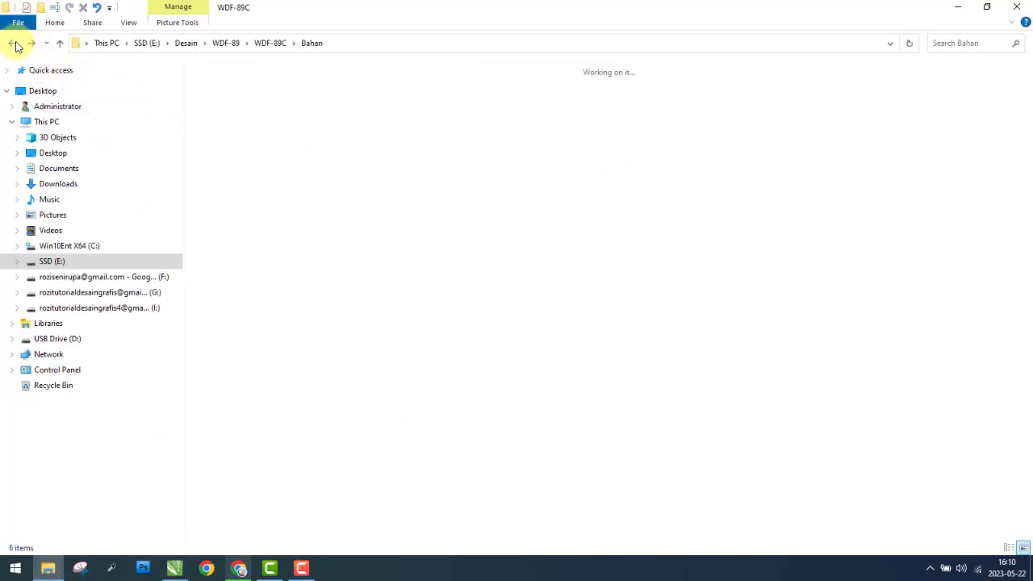
{"action": "left_click_drag", "start_coordinate": [428, 224], "coordinate": [448, 139]}
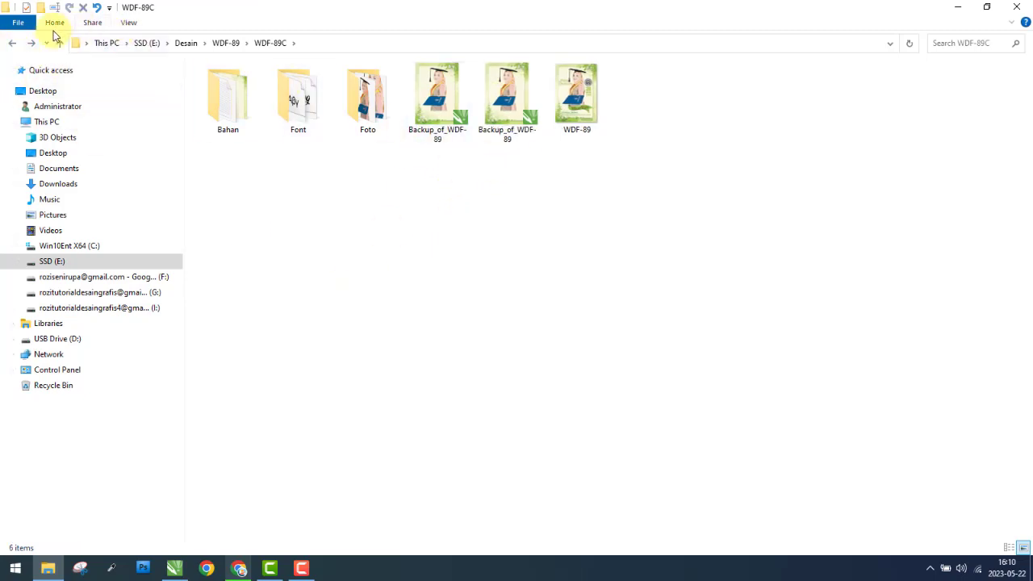
{"action": "left_click", "coordinate": [11, 44]}
{"action": "left_click", "coordinate": [32, 43]}
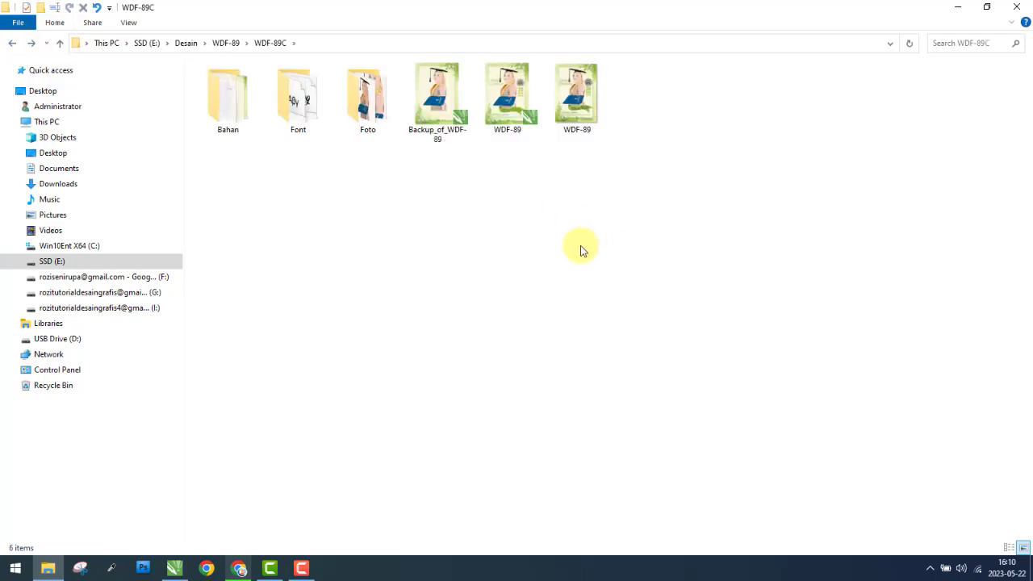
Permanently delete Backup_of_WDF-89 and reopen WDF-89.cdr in CorelDRAW.
{"action": "left_click", "coordinate": [452, 105]}
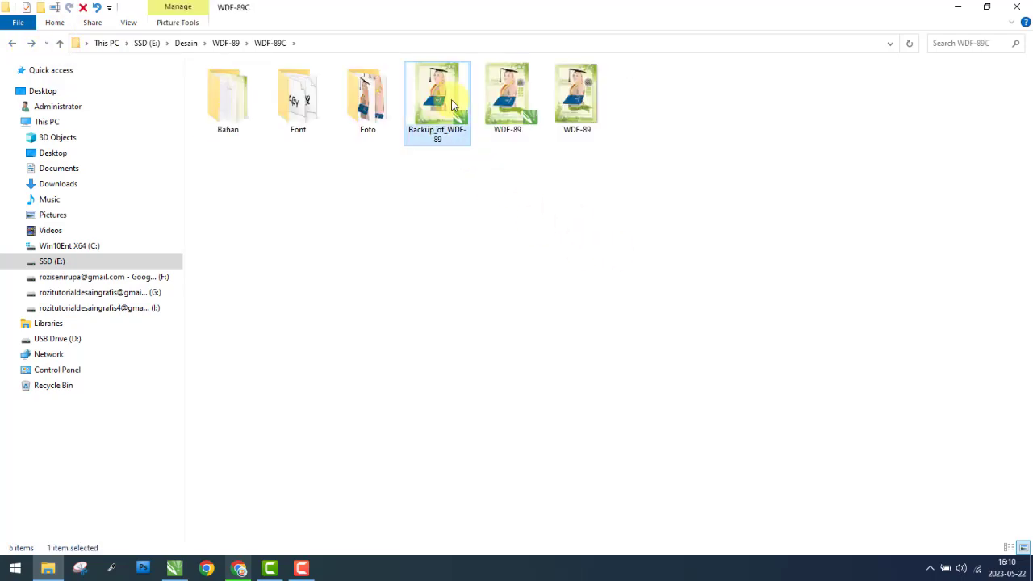
{"action": "key", "text": "shift+Delete"}
{"action": "key", "text": "Return"}
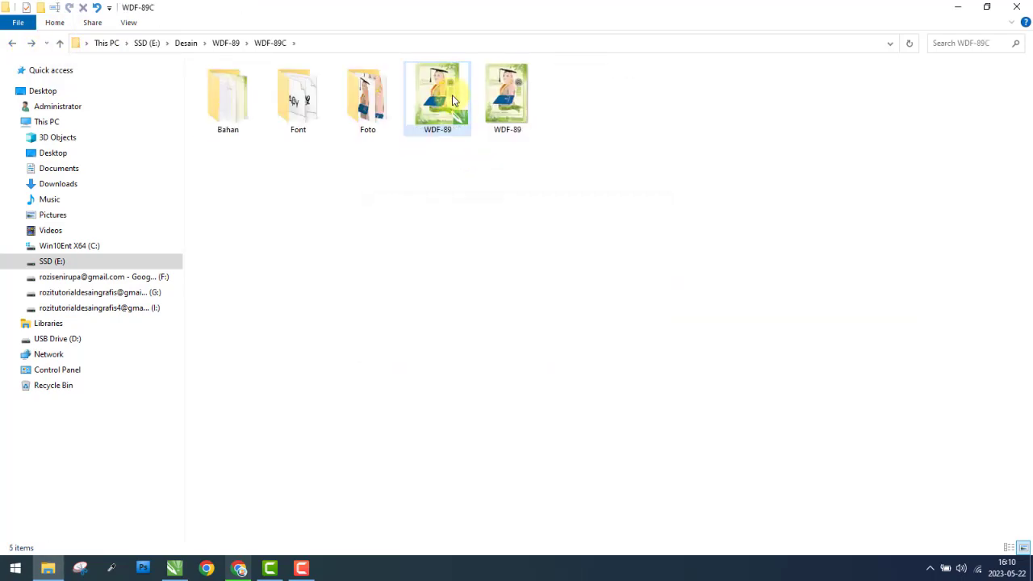
{"action": "double_click", "coordinate": [452, 98]}
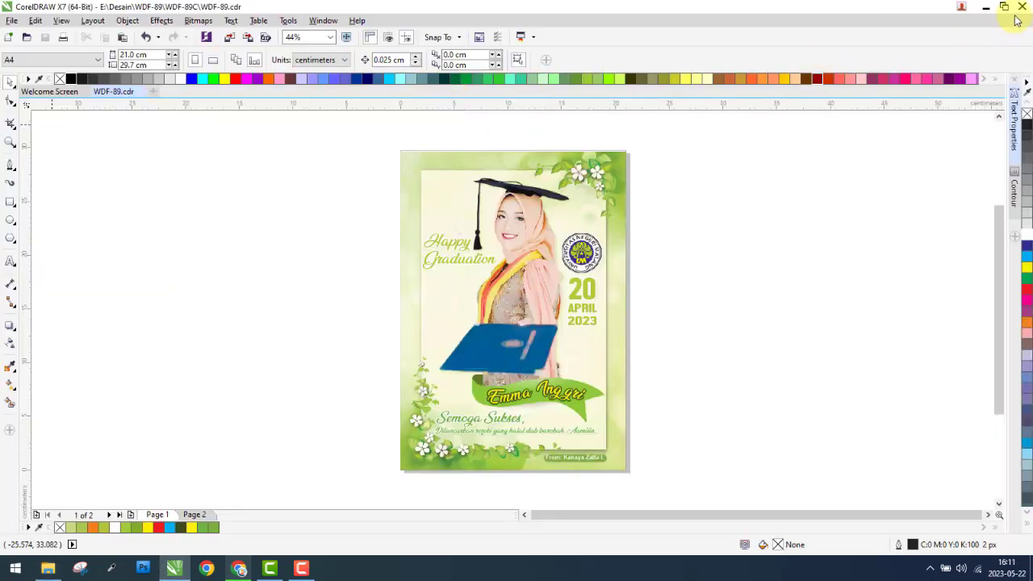
Close the WDF-89 document and bring the WDF-89C File Explorer window forward.
{"action": "left_click", "coordinate": [140, 91]}
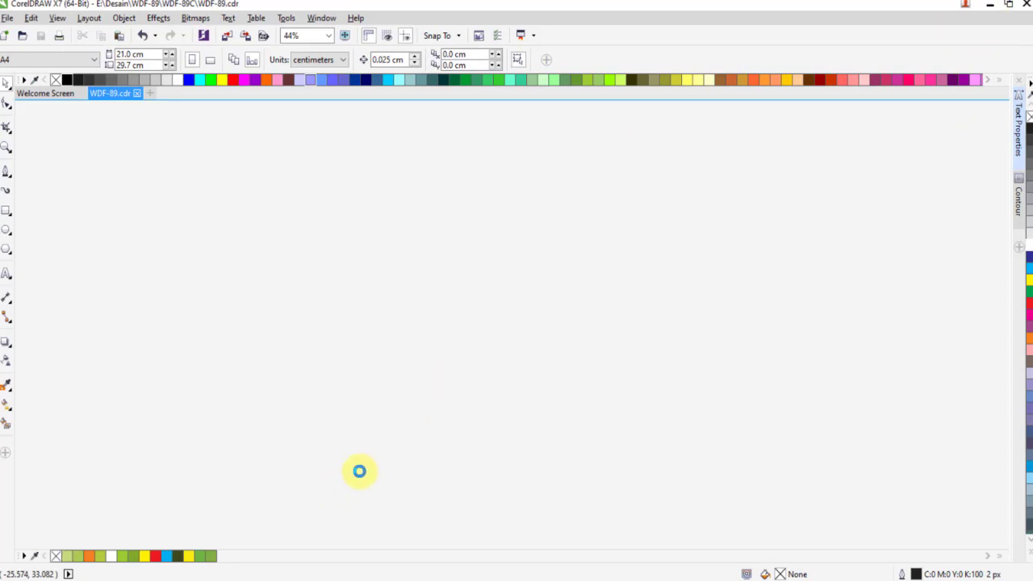
{"action": "key", "text": "super"}
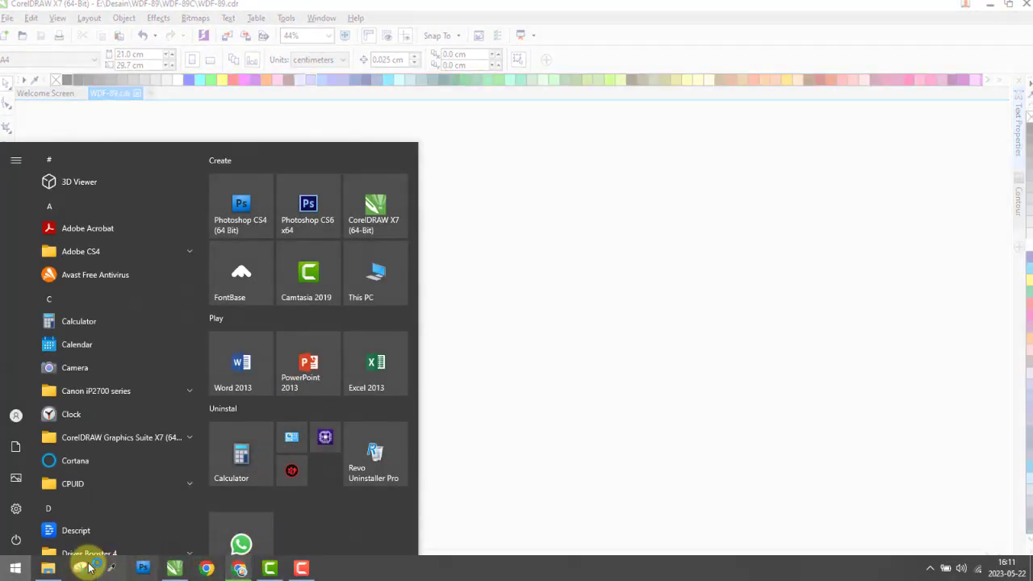
{"action": "left_click", "coordinate": [48, 567]}
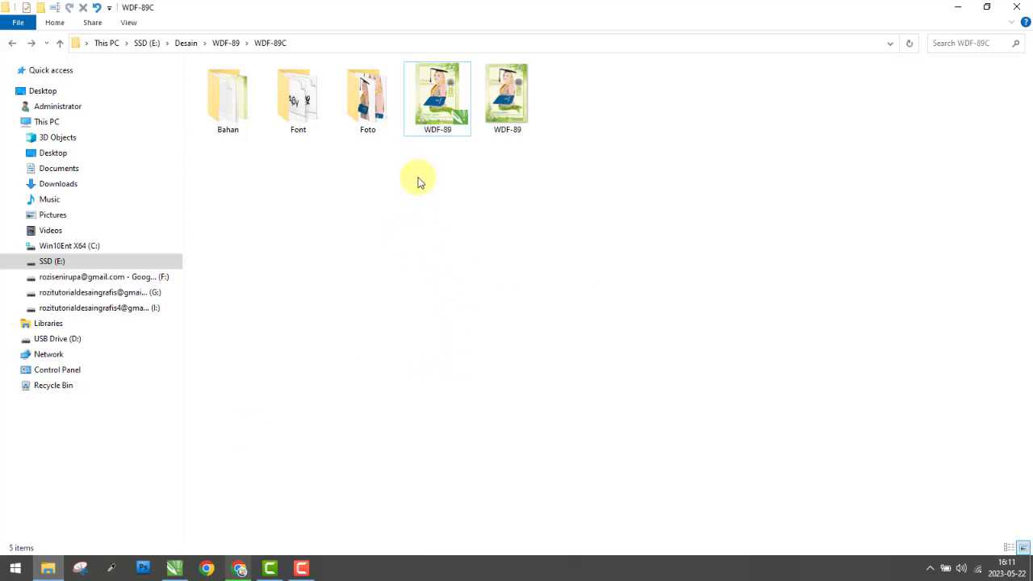
Open the Thumbnail folder on SSD (E:) and view the WDA-42 image in Photos.
{"action": "left_click", "coordinate": [101, 265]}
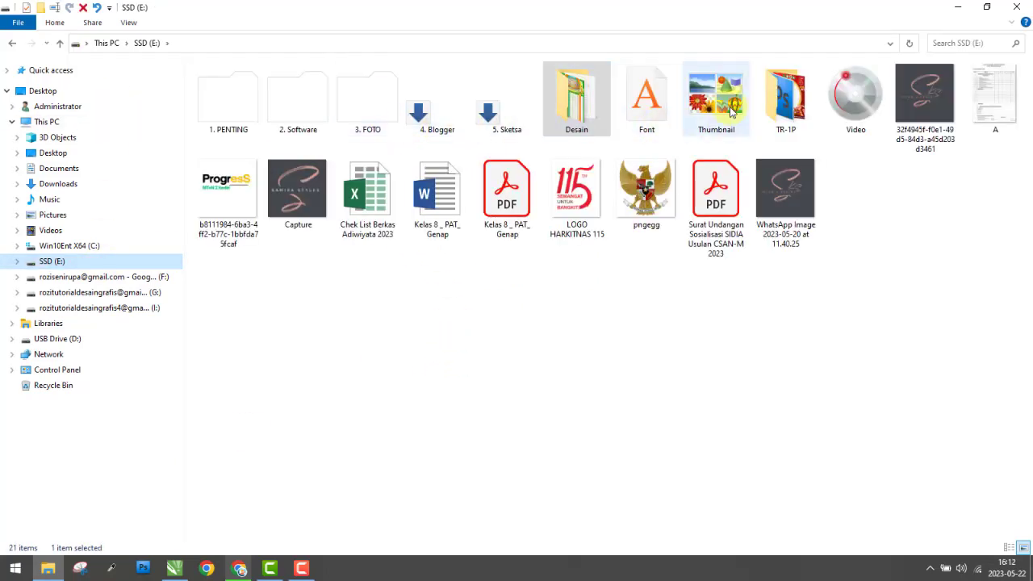
{"action": "double_click", "coordinate": [732, 109]}
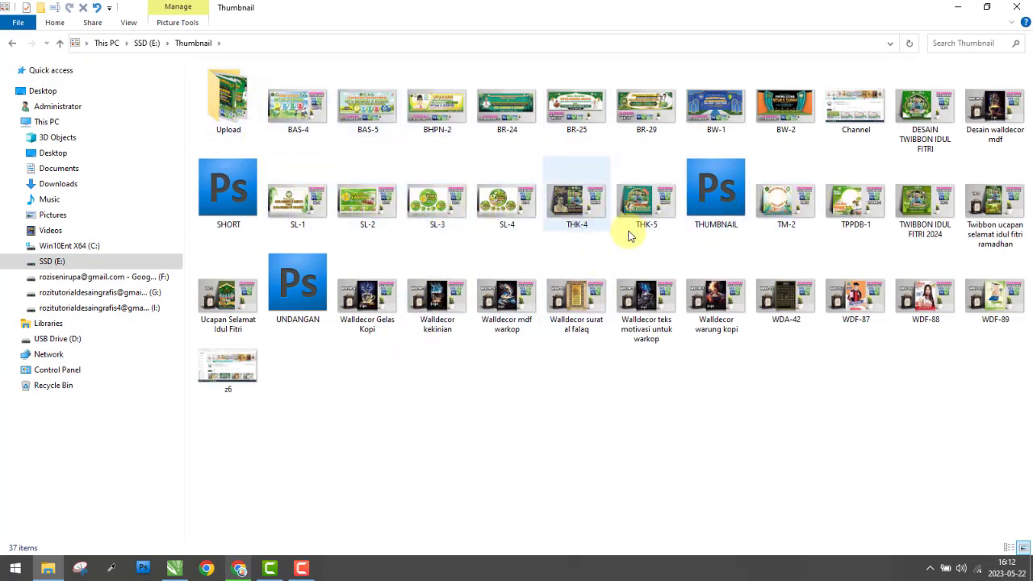
{"action": "left_click", "coordinate": [994, 299]}
{"action": "double_click", "coordinate": [791, 291]}
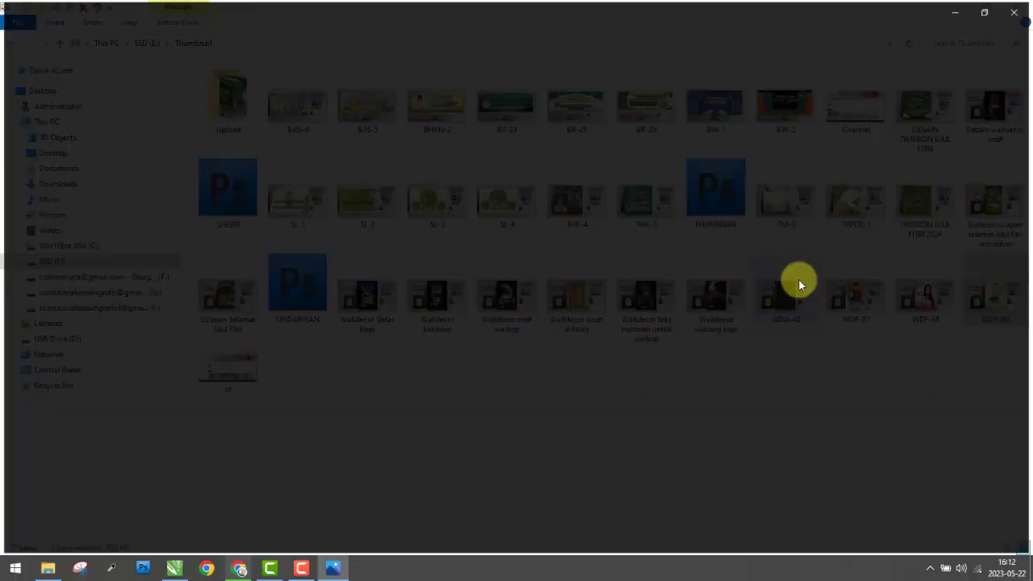